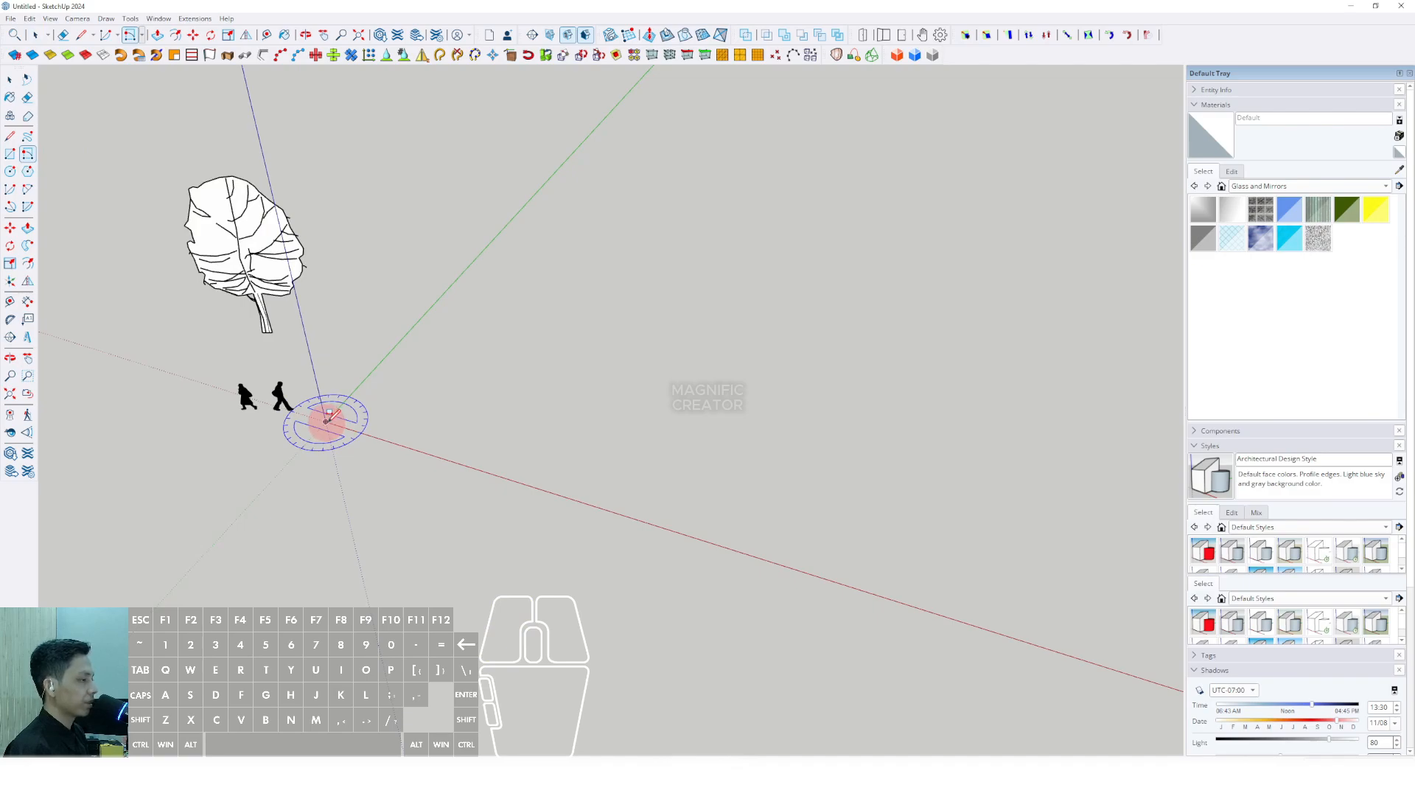
Step: Draw a rectangle from the origin, with its first side 60000 mm long on the red axis and its second side parallel to the green axis
click(375, 446)
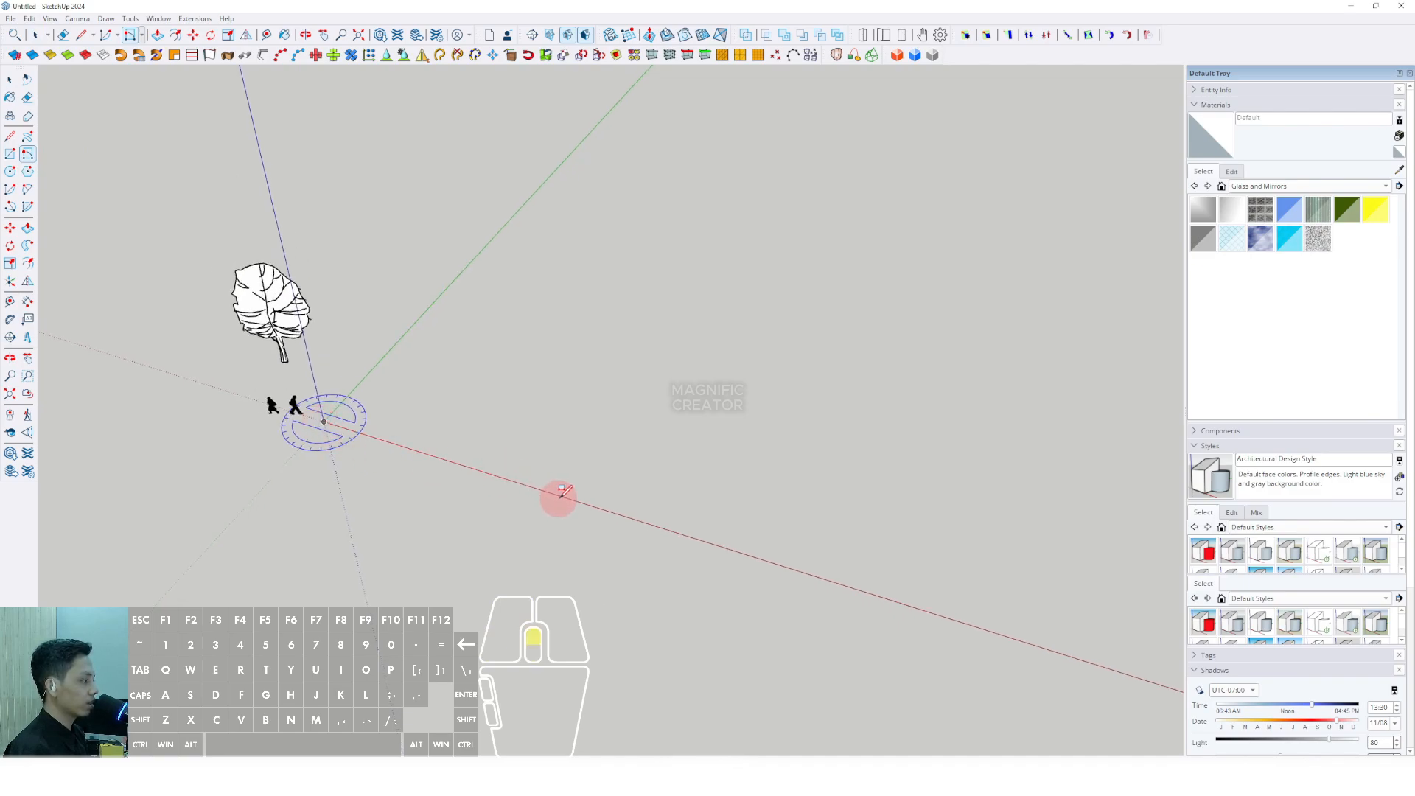
scroll(562, 493, up, 2)
scroll(666, 521, down, 4)
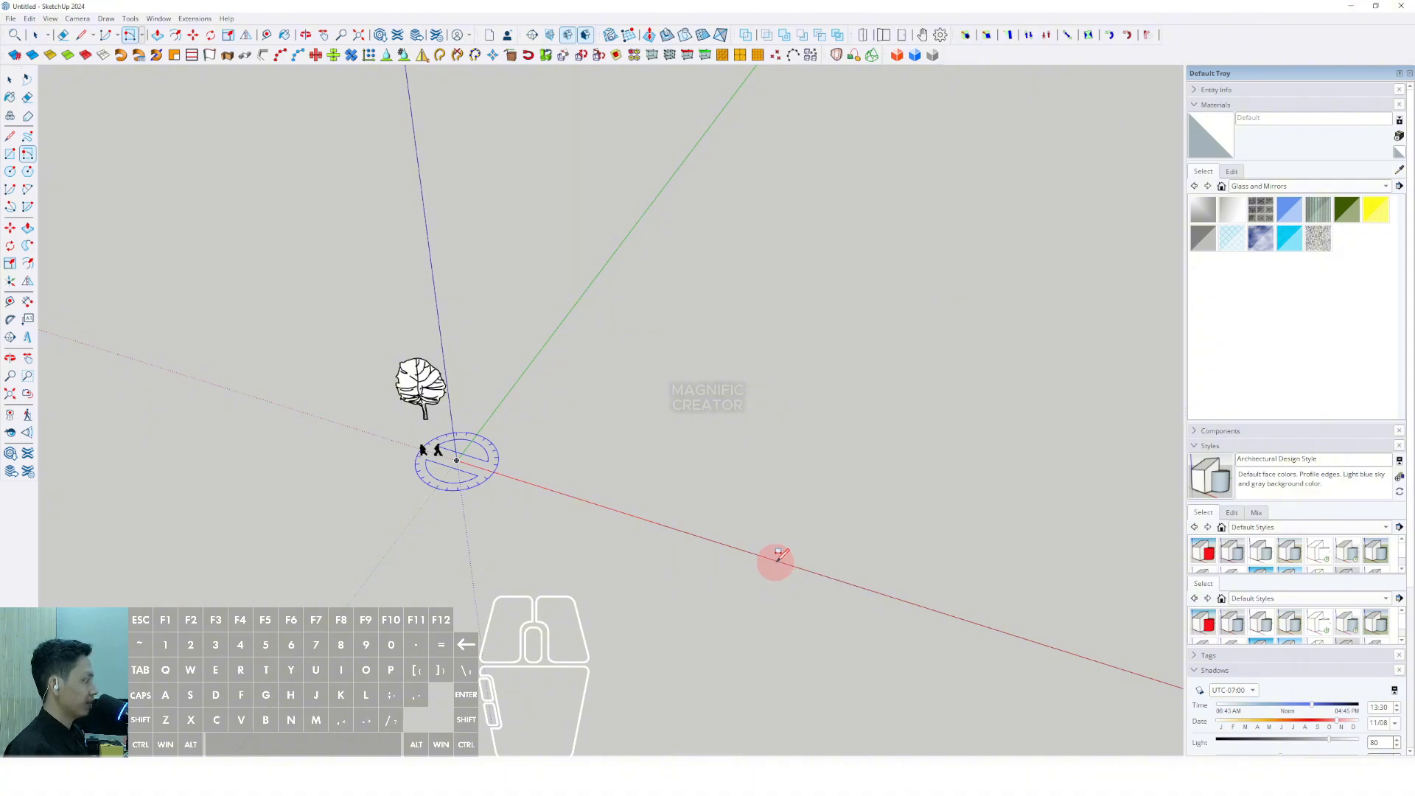
click(779, 554)
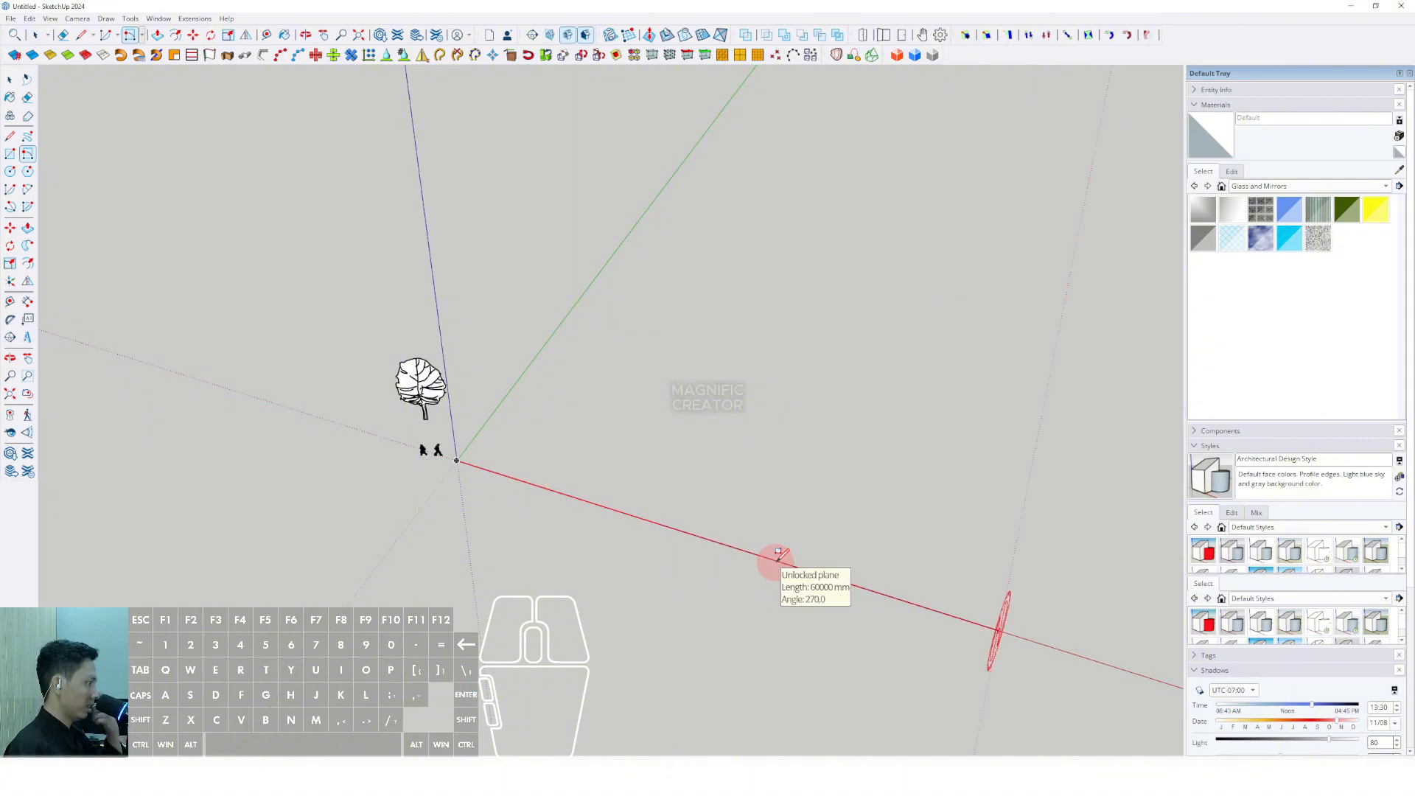
middle_drag(780, 555, 737, 493)
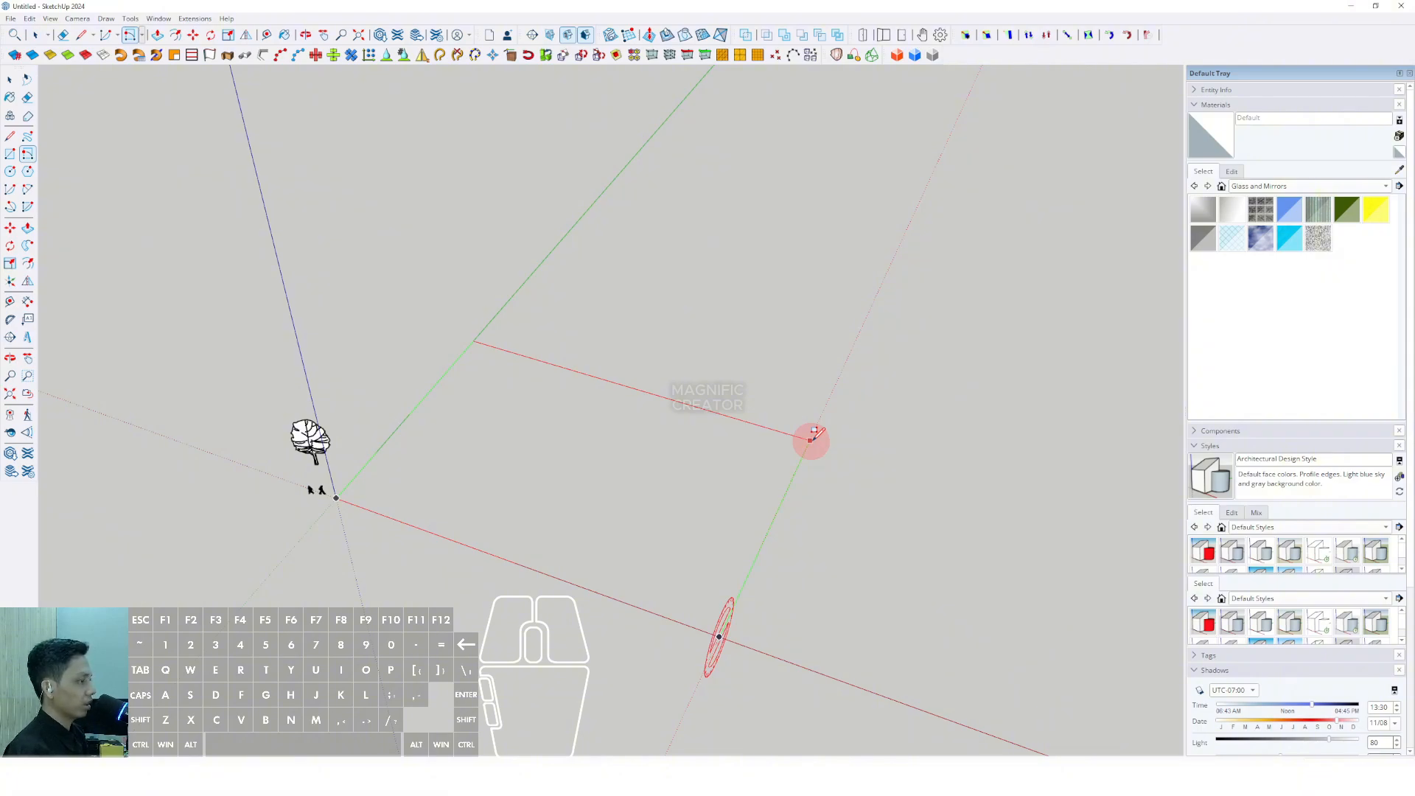
click(813, 438)
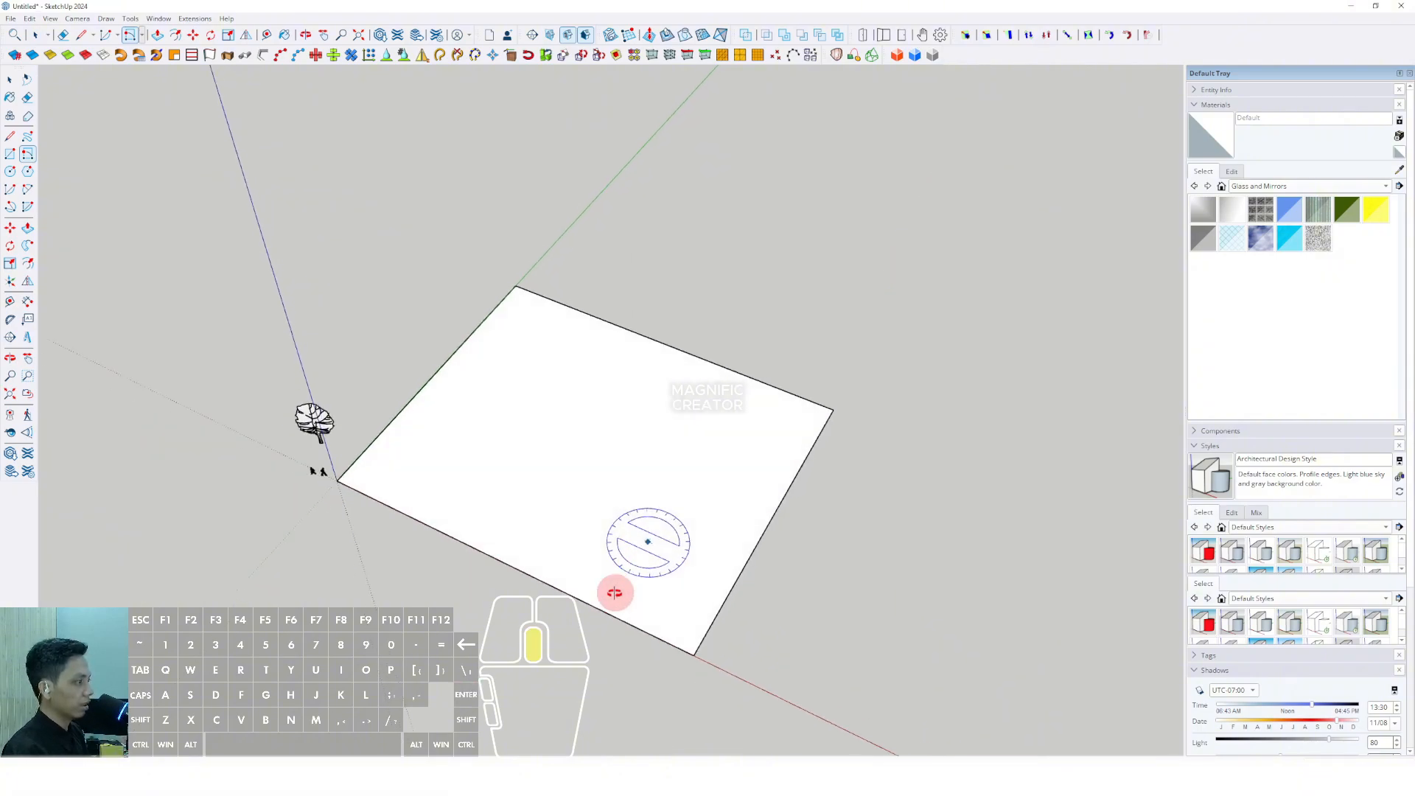
key(space)
Step: Draw a diagonal line across the rectangle's corner at the far end of the red-axis side
shift+scroll(609, 536, up, 3)
middle_drag(608, 536, 430, 471)
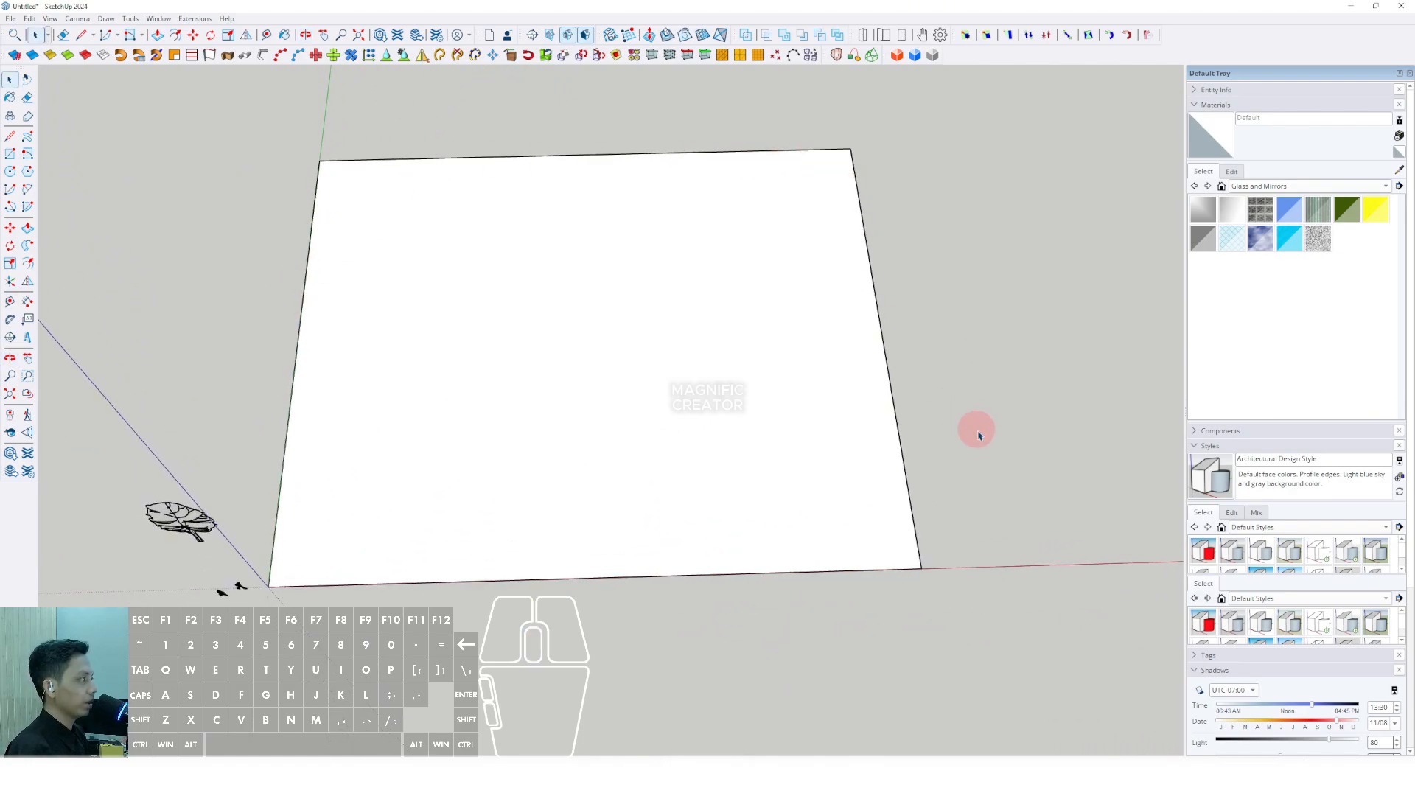
middle_drag(547, 548, 509, 486)
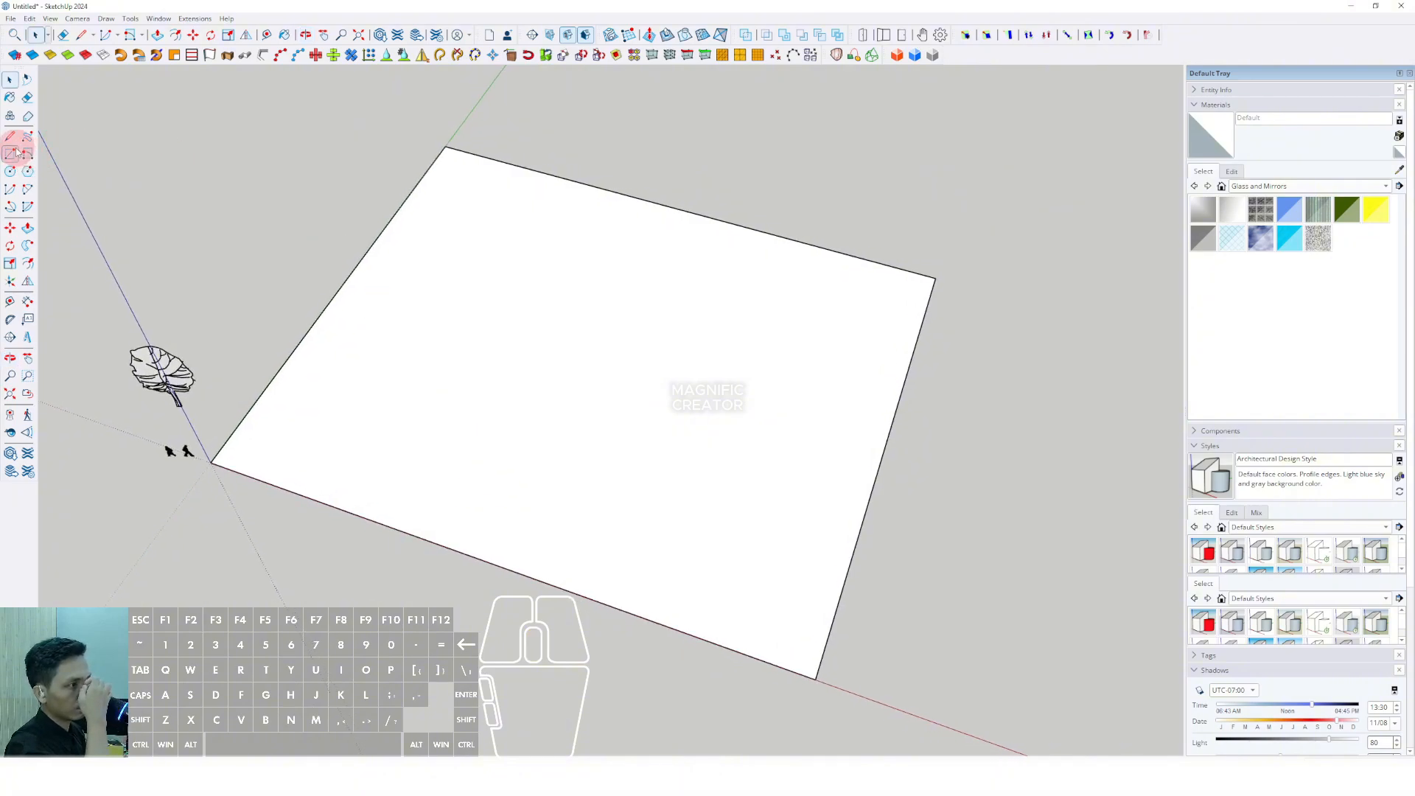
middle_drag(558, 470, 541, 534)
scroll(548, 537, up, 2)
scroll(548, 537, down, 1)
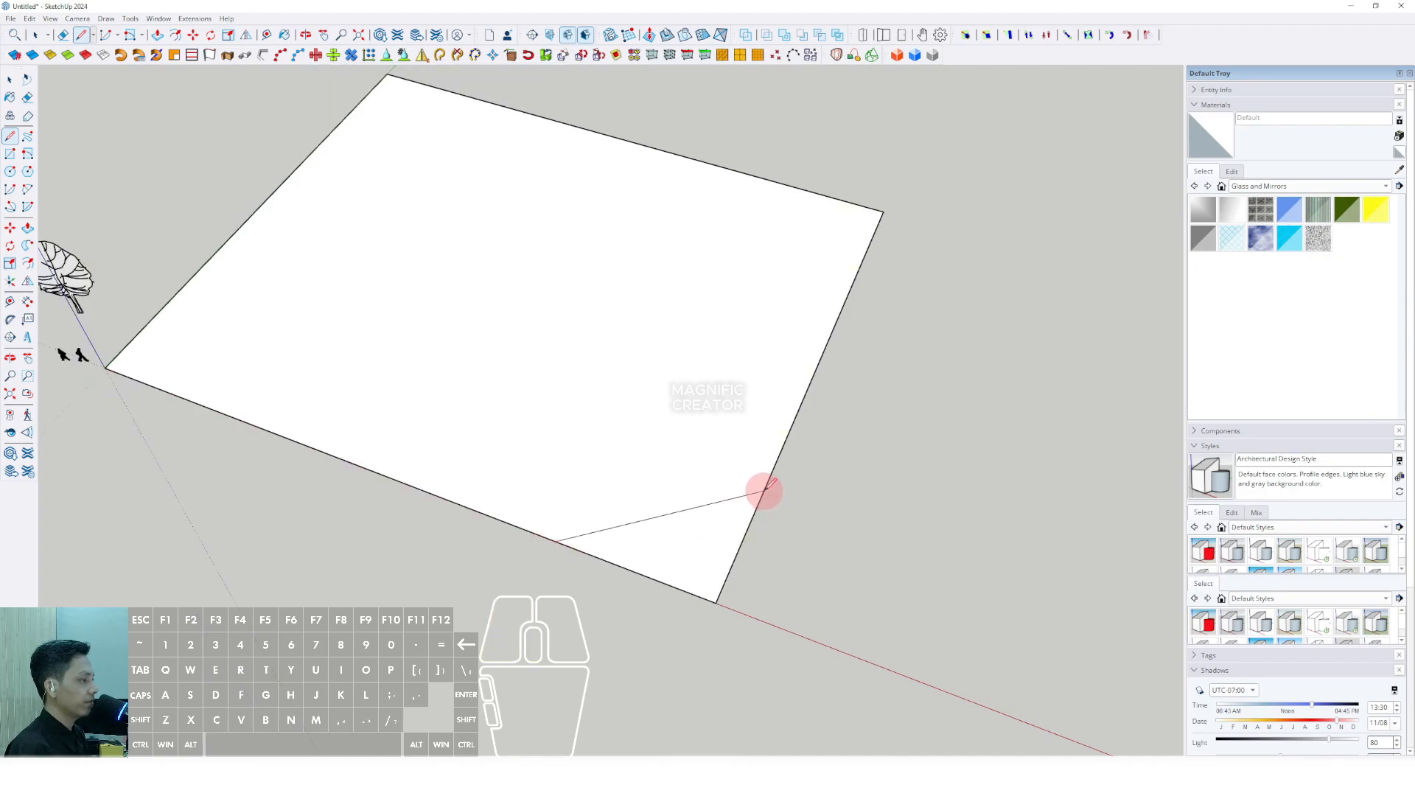
scroll(604, 472, down, 1)
scroll(270, 443, up, 2)
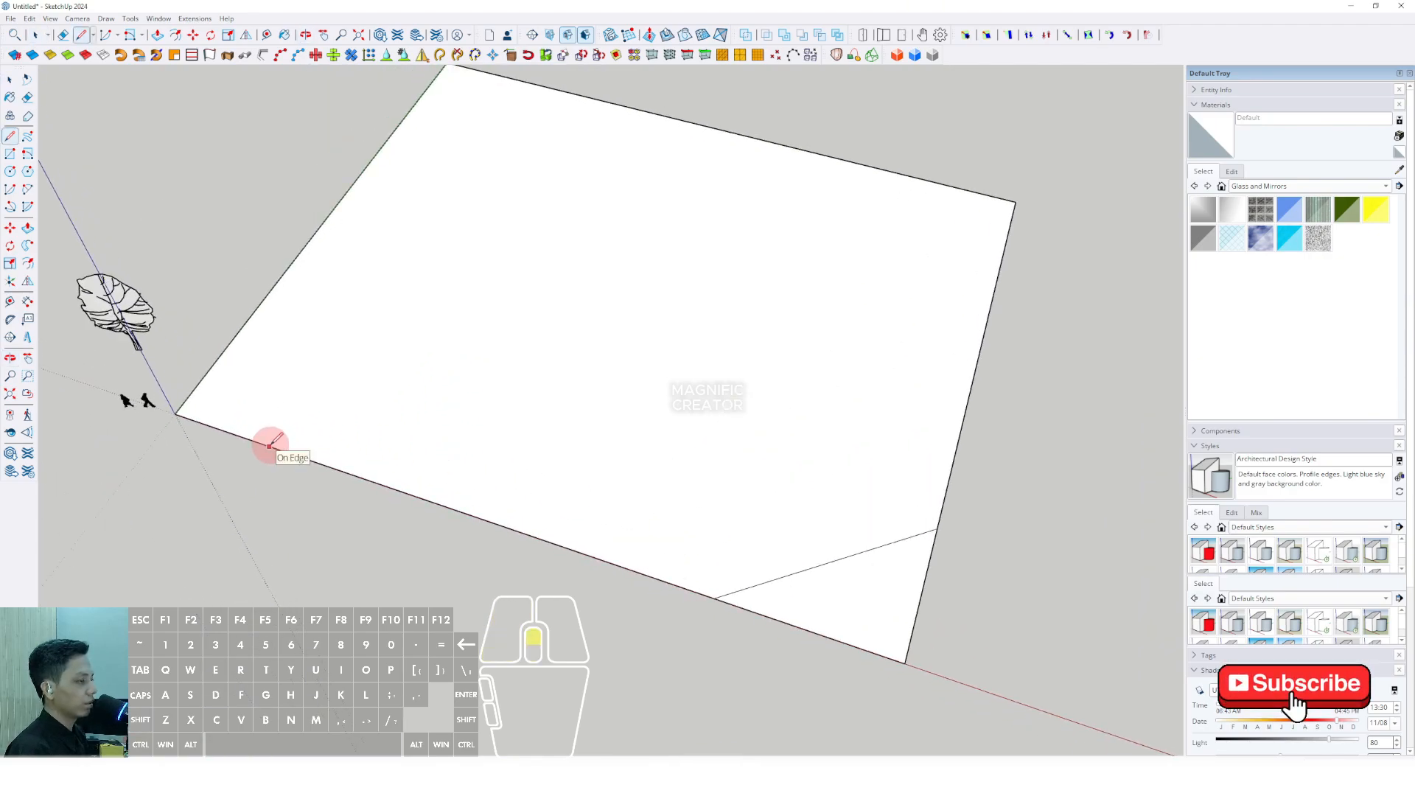
click(270, 443)
scroll(316, 277, down, 2)
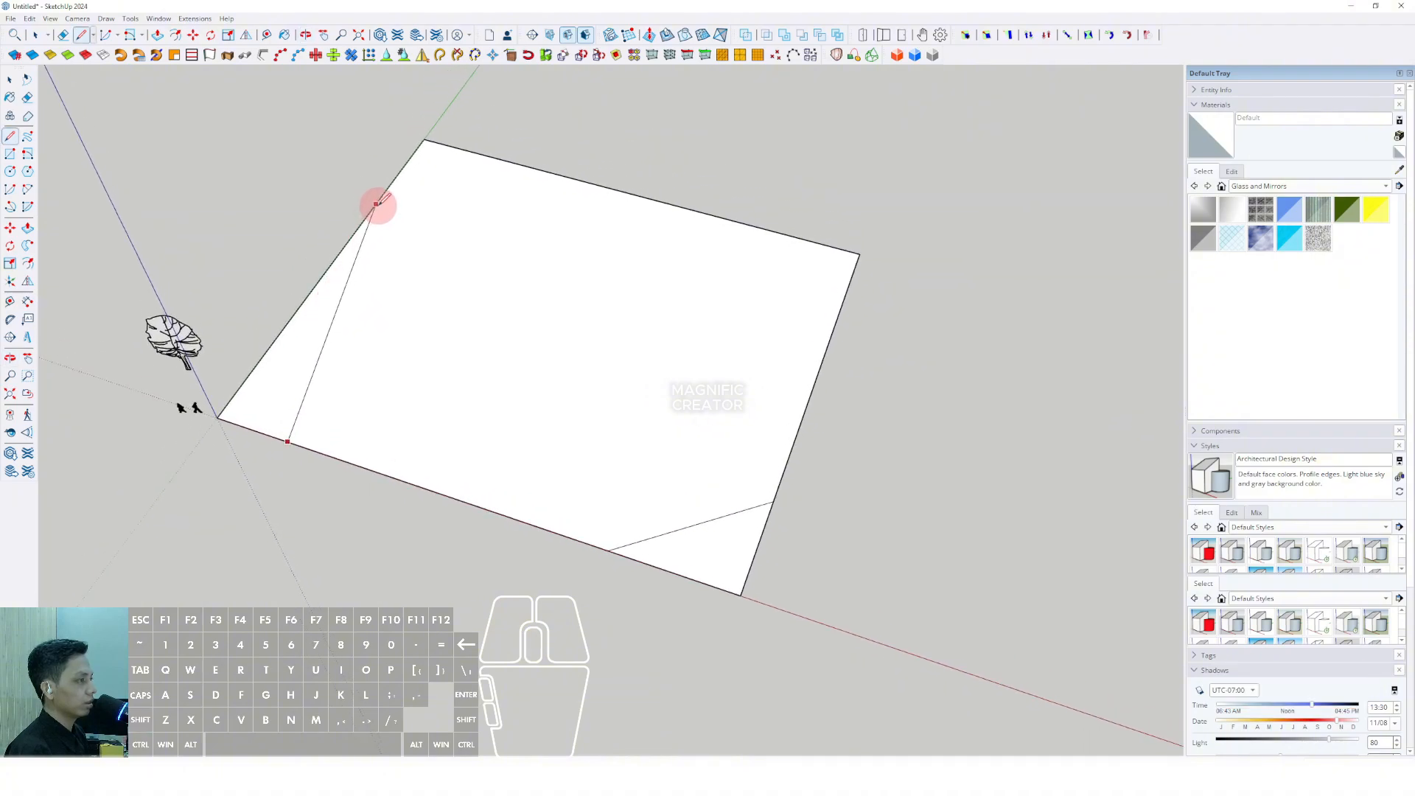
click(376, 204)
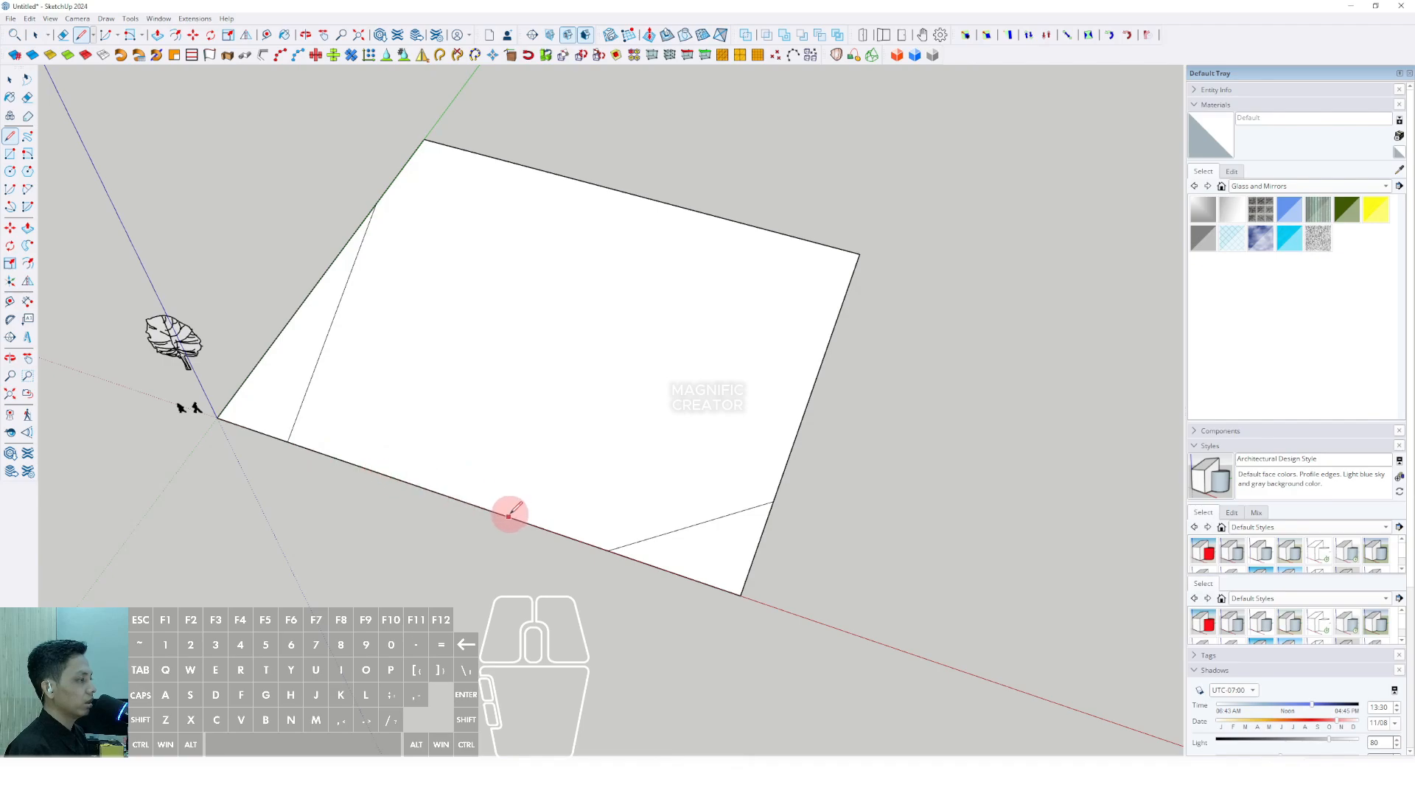
key(space)
click(296, 418)
key(Delete)
key(space)
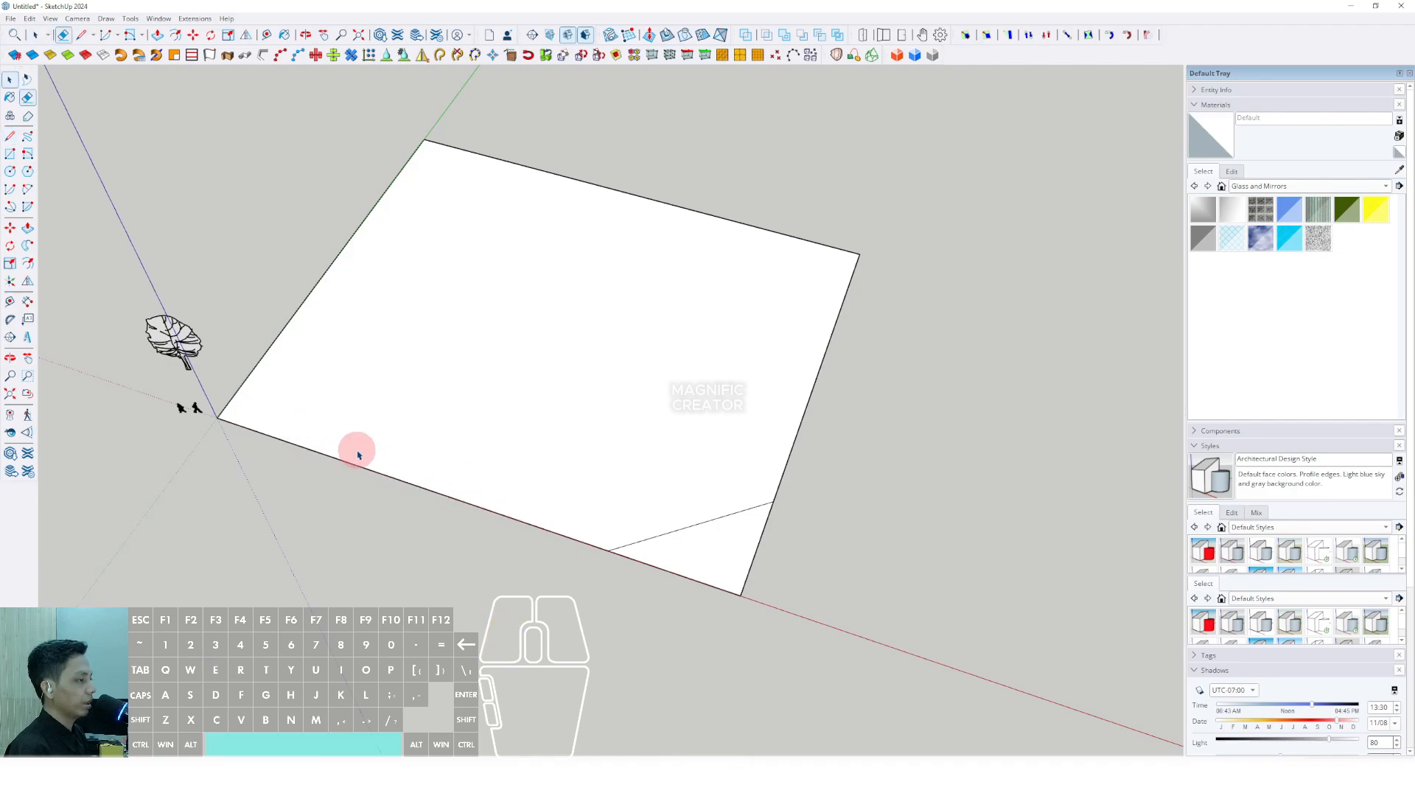
Step: Draw a stepped line of perpendicular segments around the origin corner, from the red-axis edge to the green-axis edge
key(l)
click(340, 459)
key(space)
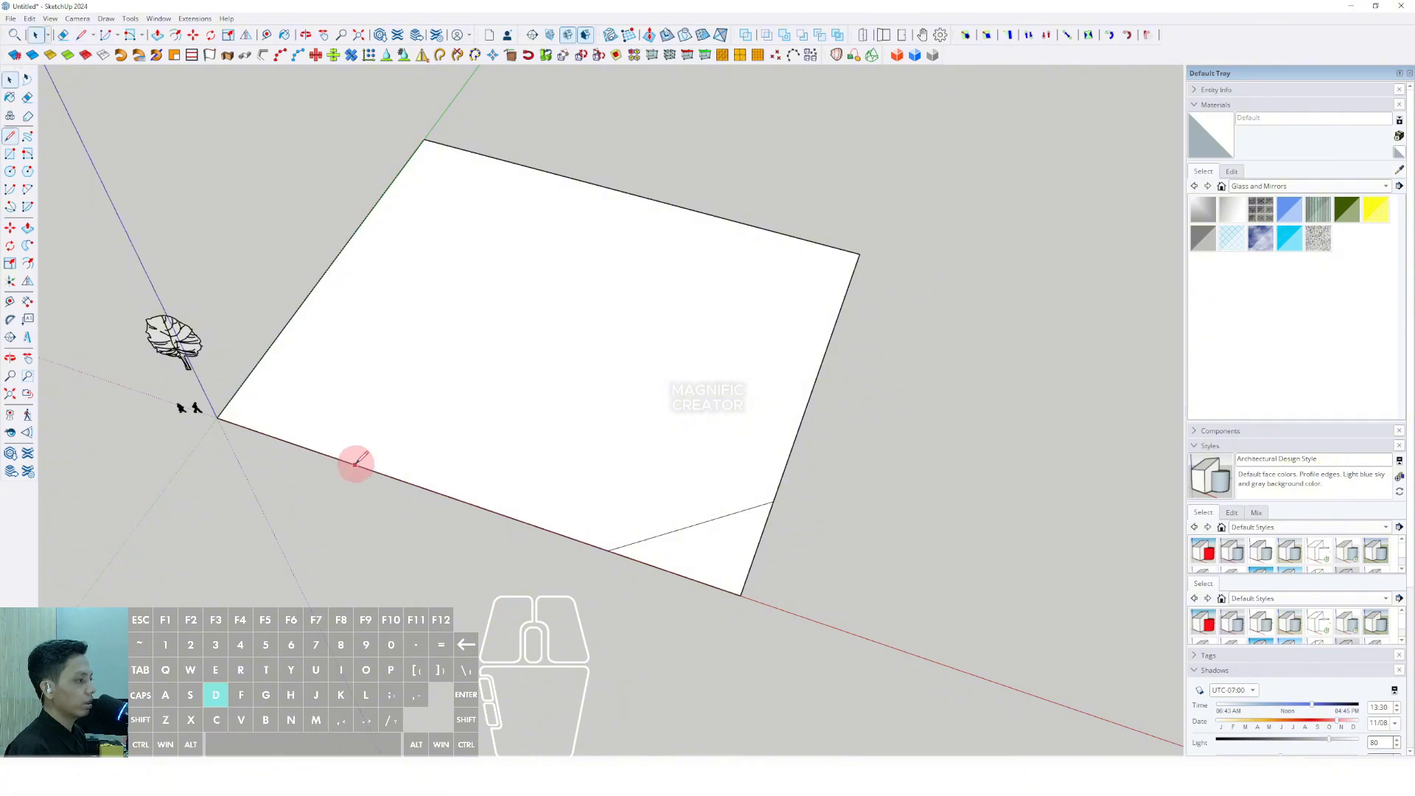
scroll(374, 429, up, 2)
key(shift)
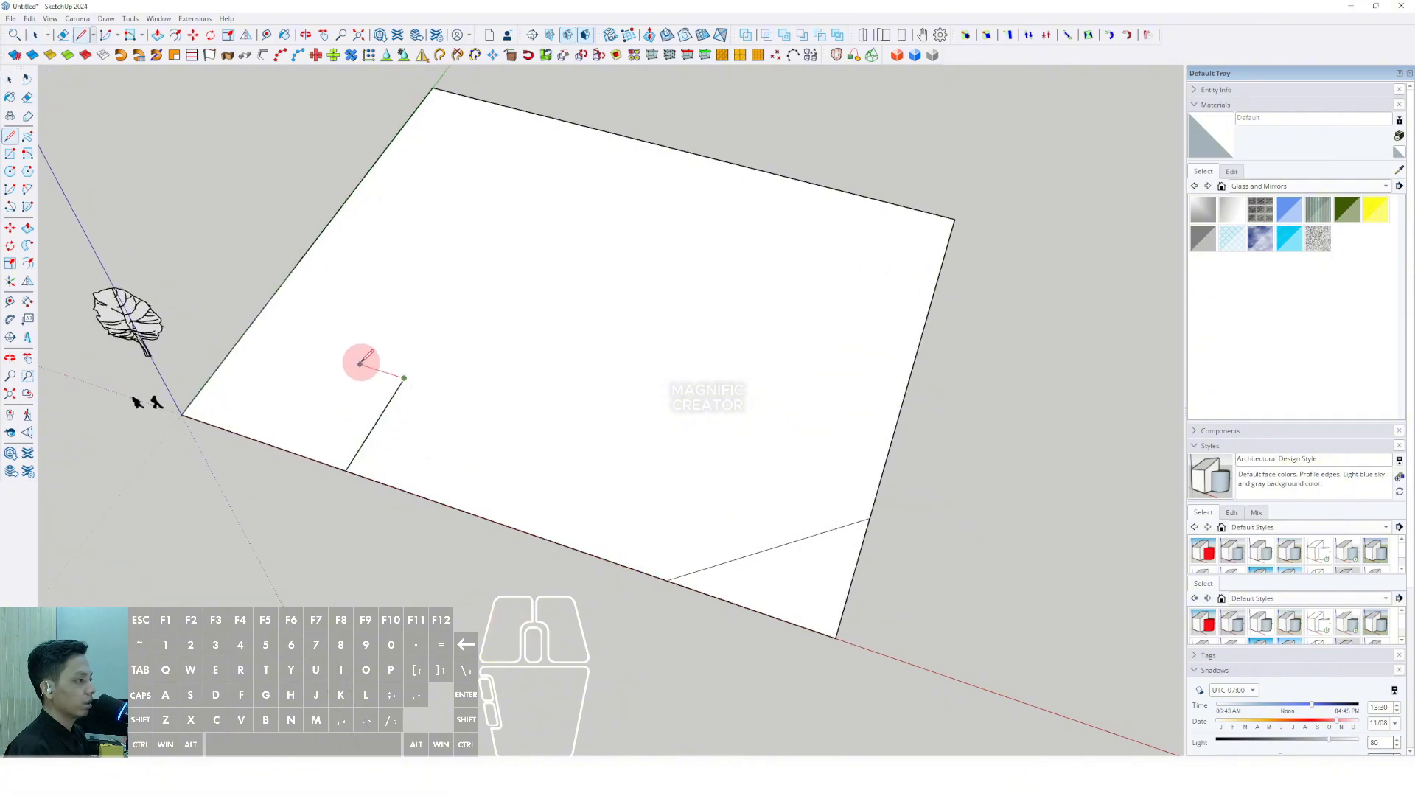
click(308, 345)
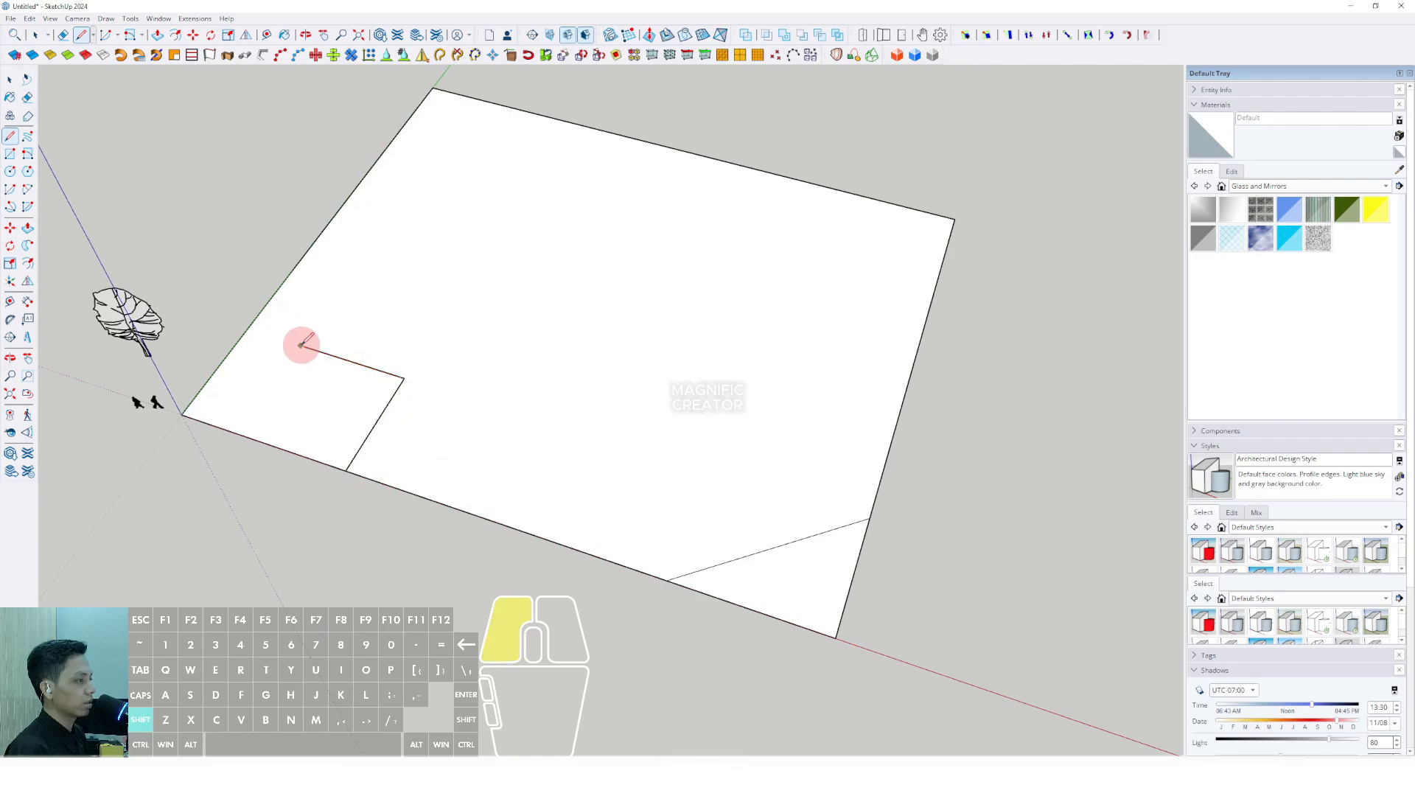
scroll(313, 317, up, 3)
scroll(331, 368, down, 4)
scroll(361, 339, up, 2)
click(372, 321)
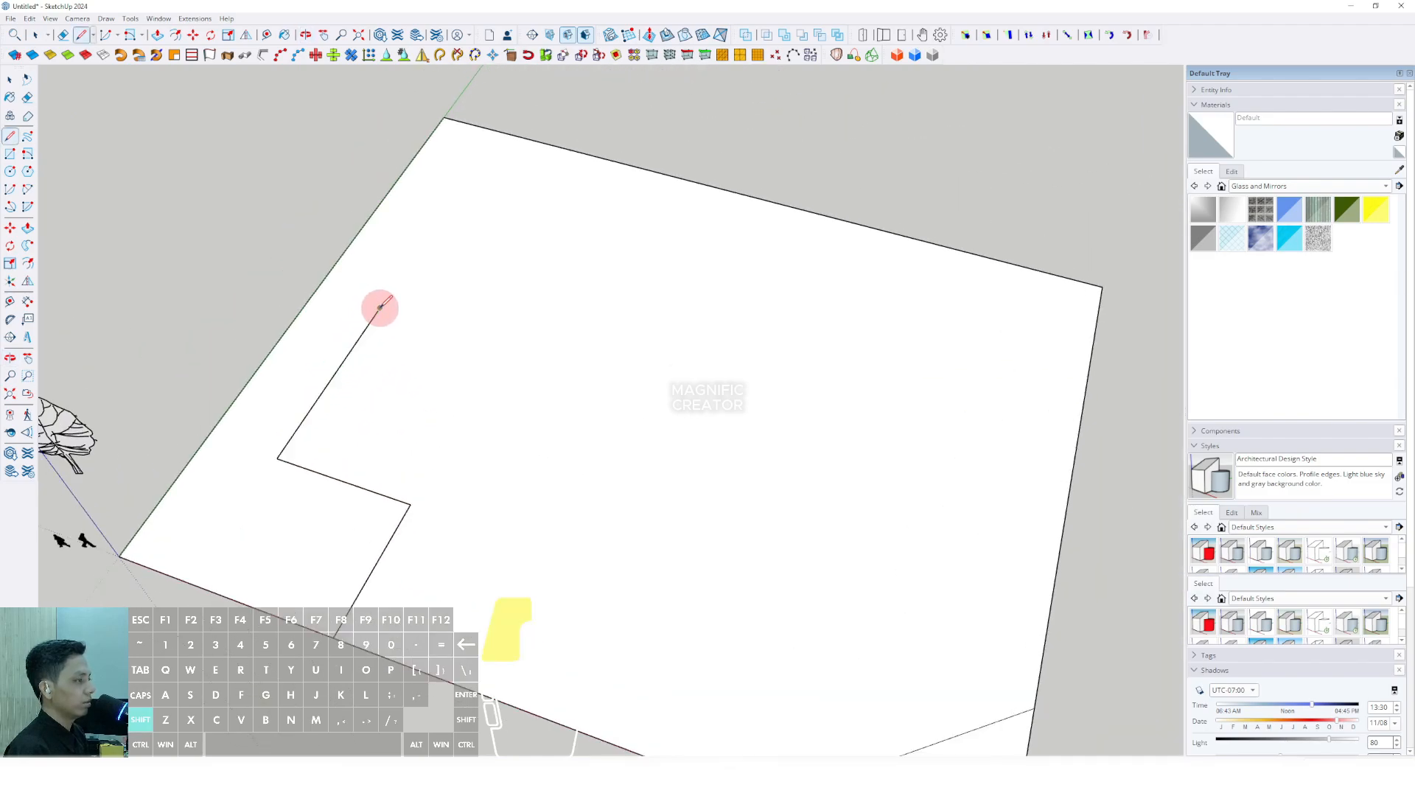
scroll(336, 292, up, 2)
click(318, 286)
scroll(411, 326, down, 5)
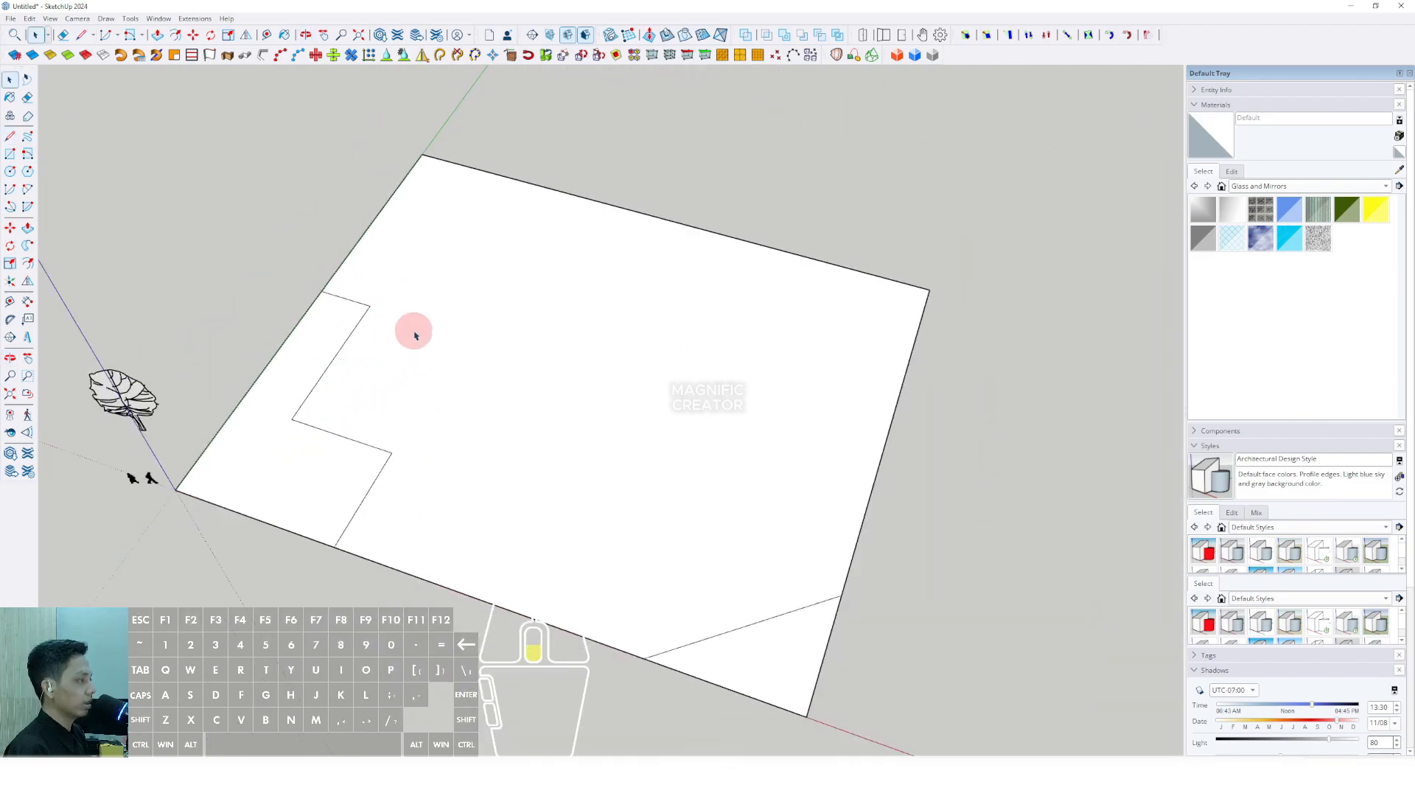
Step: Draw diagonal lines across the corner opposite the origin and the corner at the far end of the green-axis side
scroll(641, 310, up, 2)
click(722, 414)
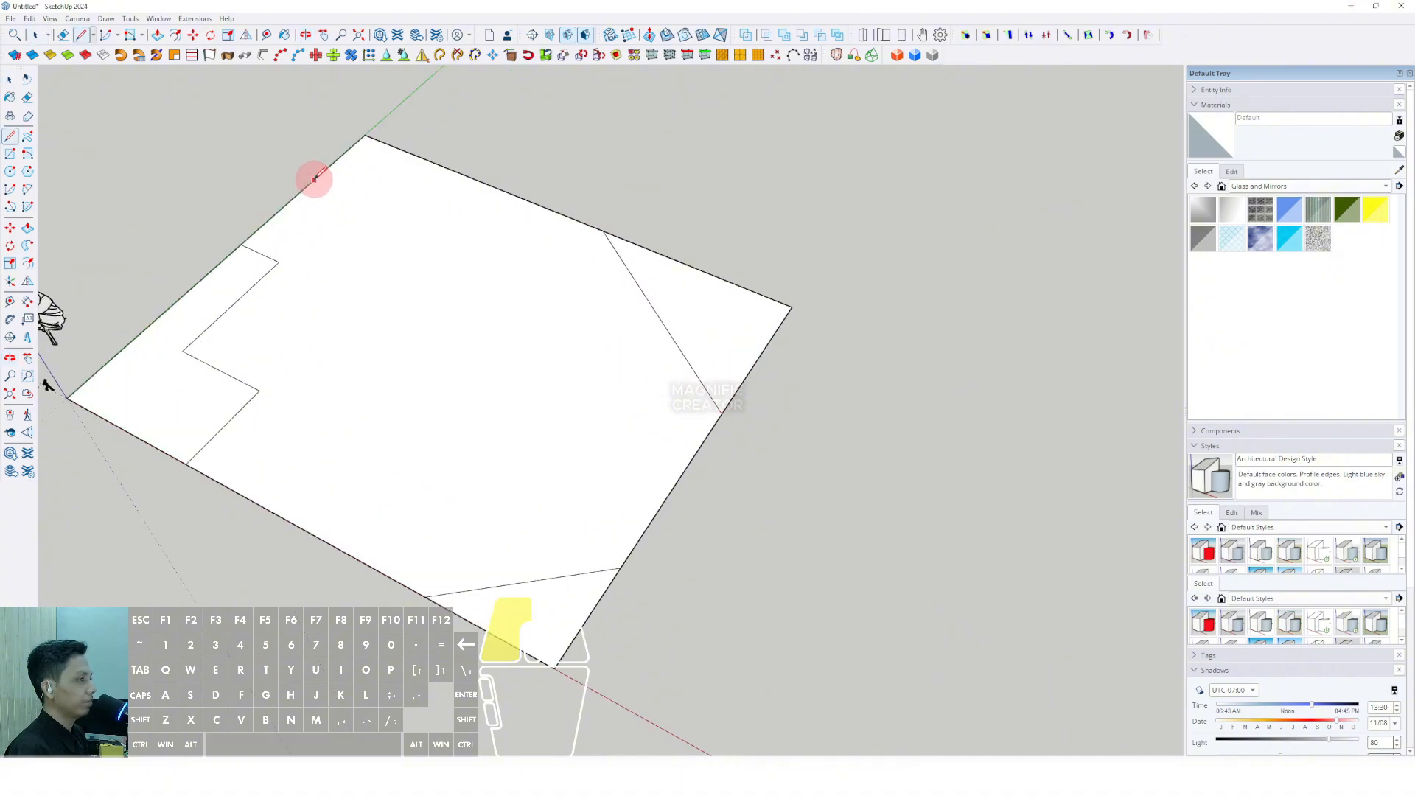
click(315, 179)
click(479, 180)
Step: Erase the rectangle's edges outside the diagonal and stepped lines so only the irregular floor outline remains
scroll(493, 278, down, 2)
key(e)
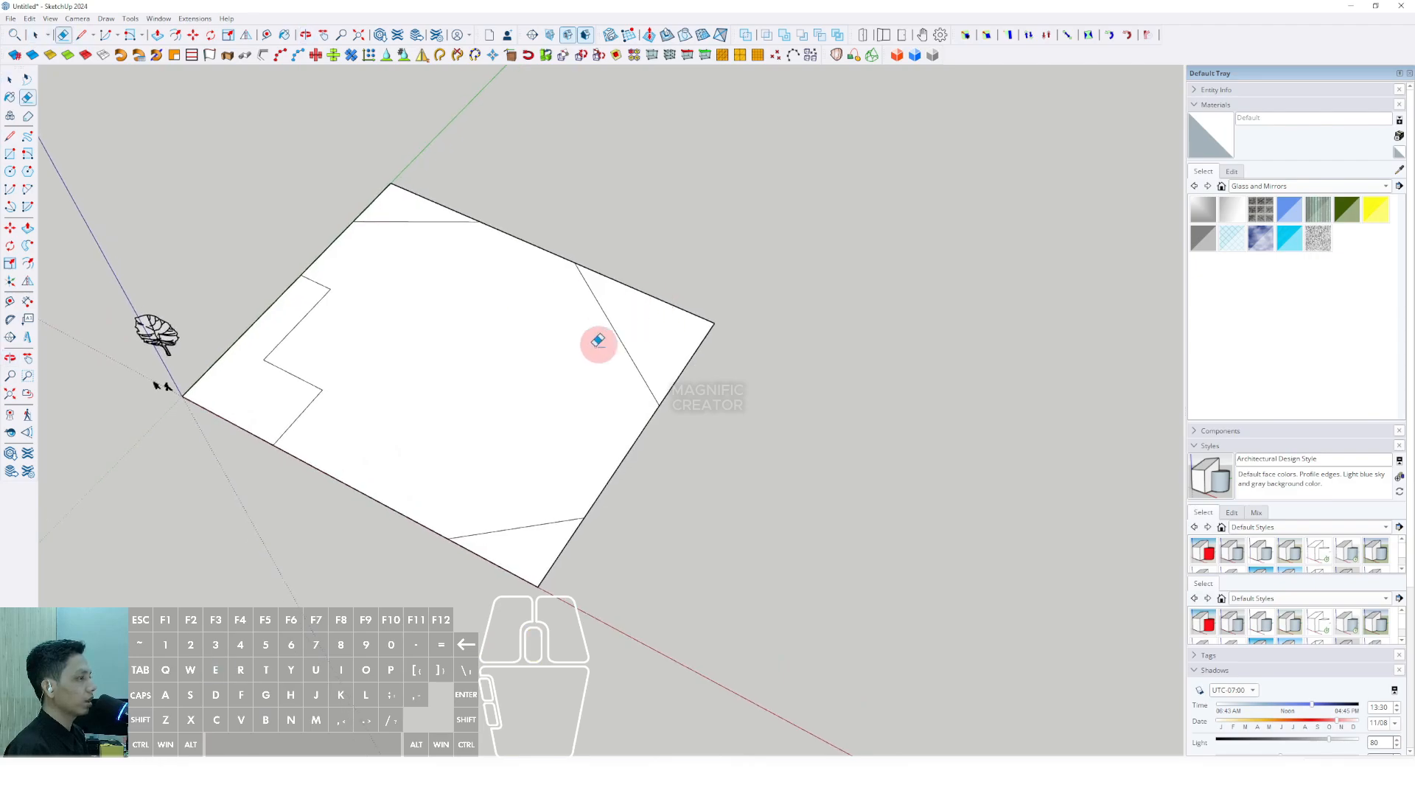
scroll(567, 418, up, 2)
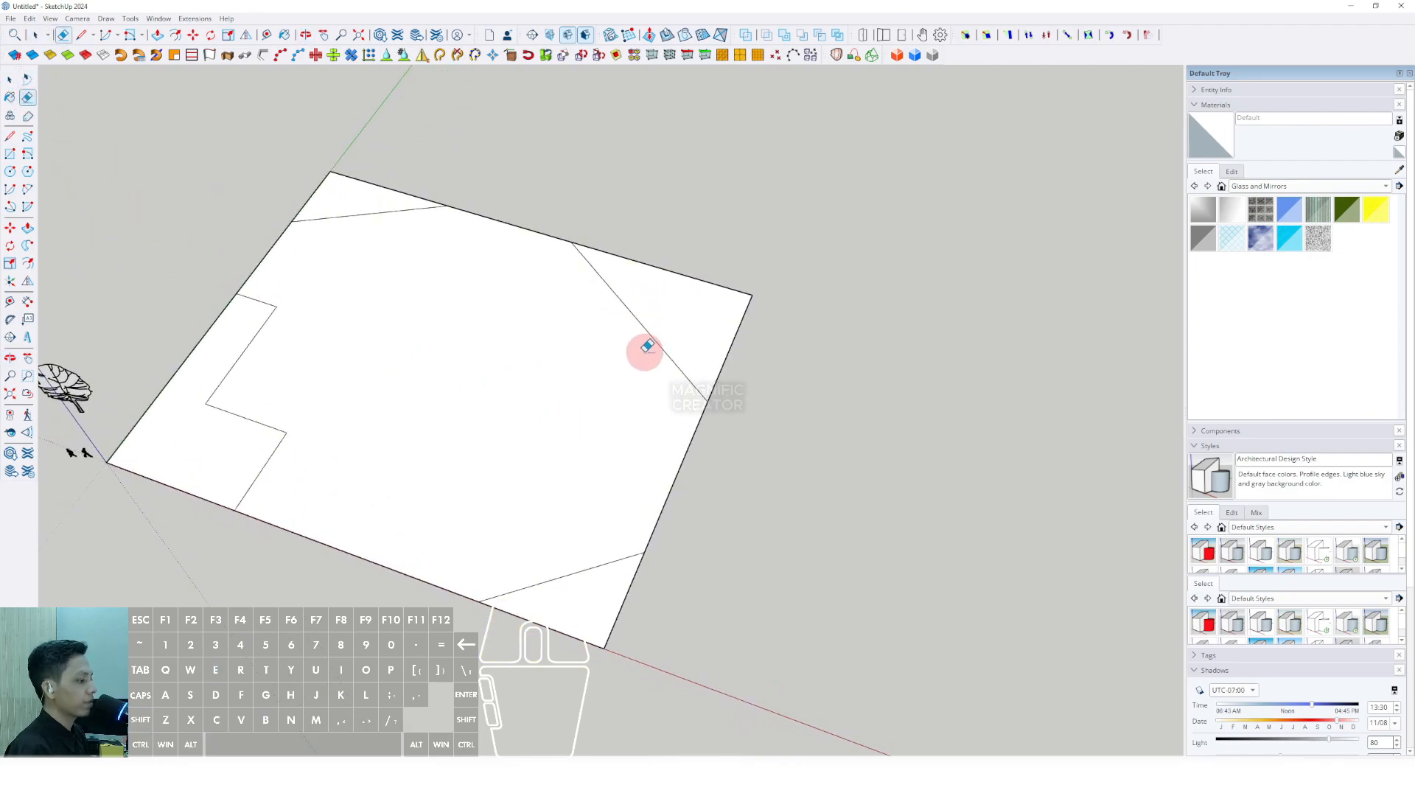
drag(710, 278, 745, 339)
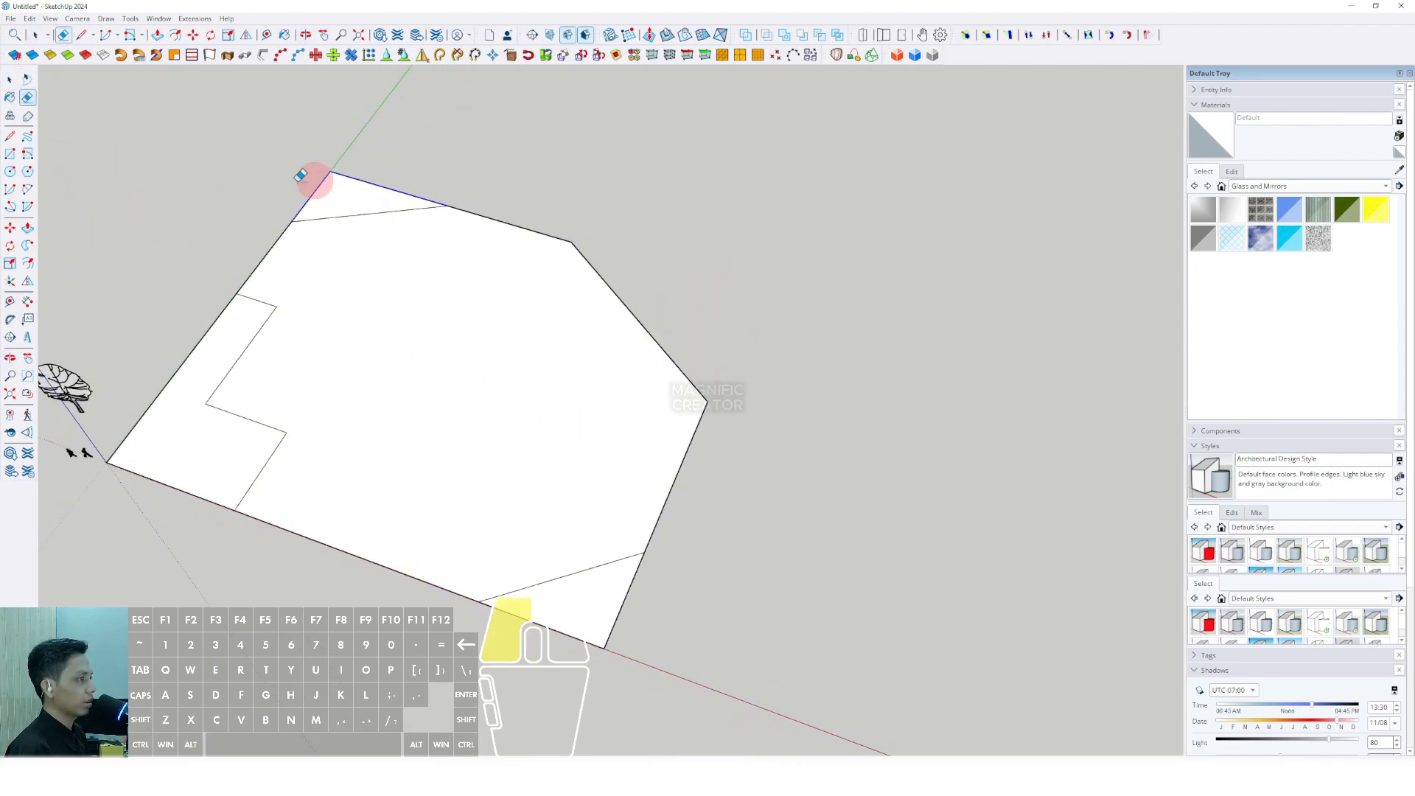
drag(307, 177, 381, 298)
scroll(516, 583, up, 2)
drag(566, 641, 631, 606)
middle_drag(590, 574, 415, 399)
drag(415, 399, 387, 305)
mouse_move(387, 305)
middle_down()
mouse_move(663, 385)
mouse_move(692, 319)
mouse_move(841, 417)
mouse_move(789, 515)
mouse_move(701, 452)
mouse_move(493, 496)
middle_up()
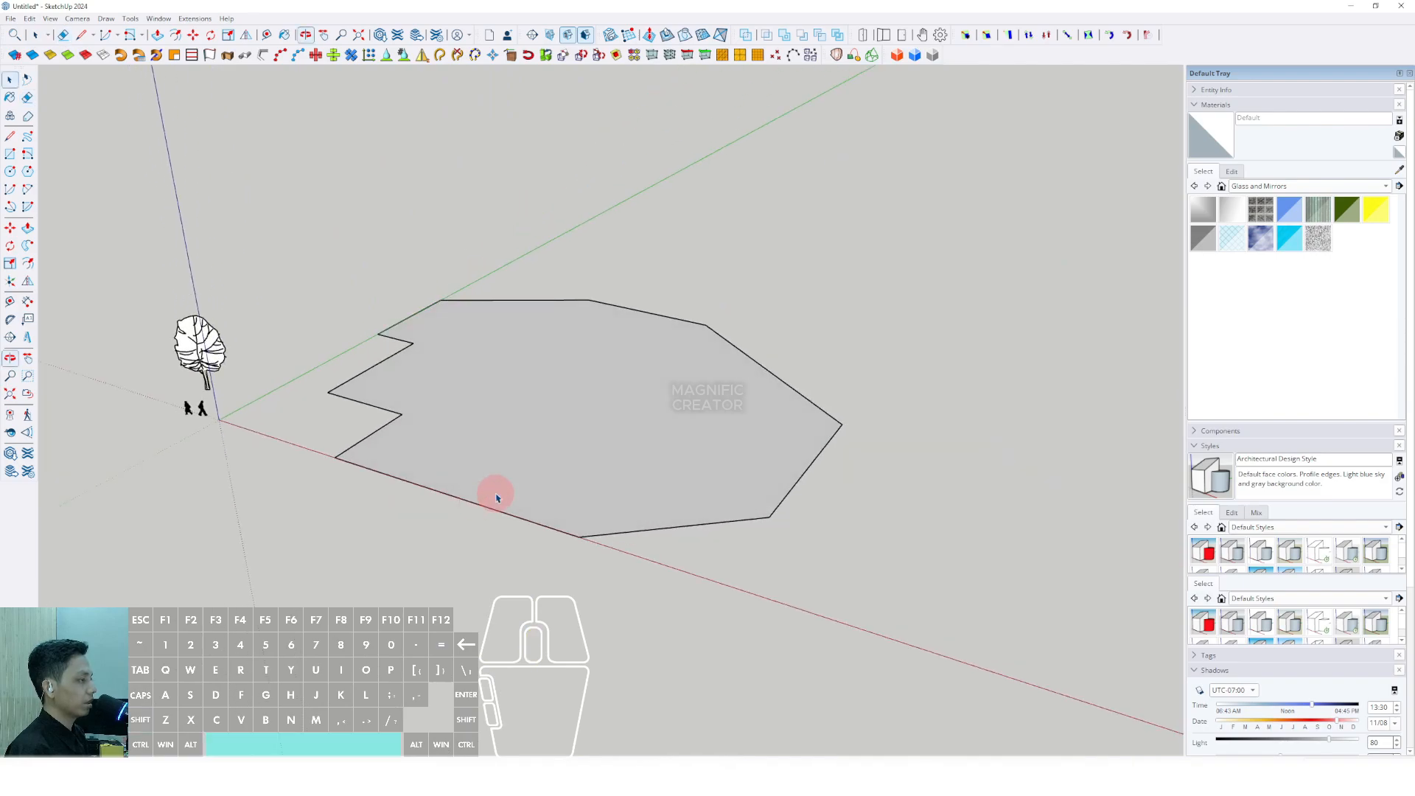
Step: Push/Pull the floor outline upward into a thin slab
scroll(448, 397, up, 3)
key(space)
click(529, 400)
scroll(534, 372, up, 3)
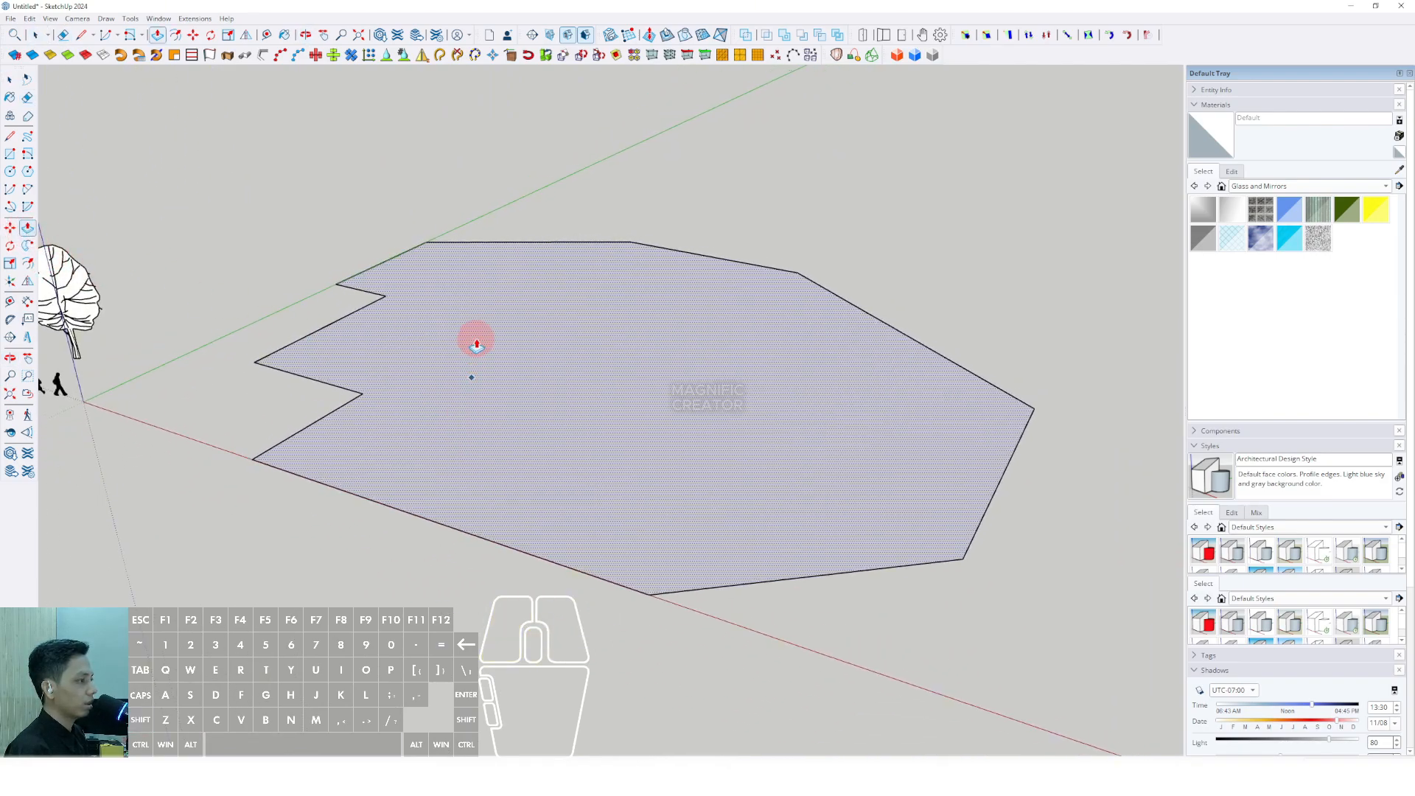
drag(476, 344, 474, 329)
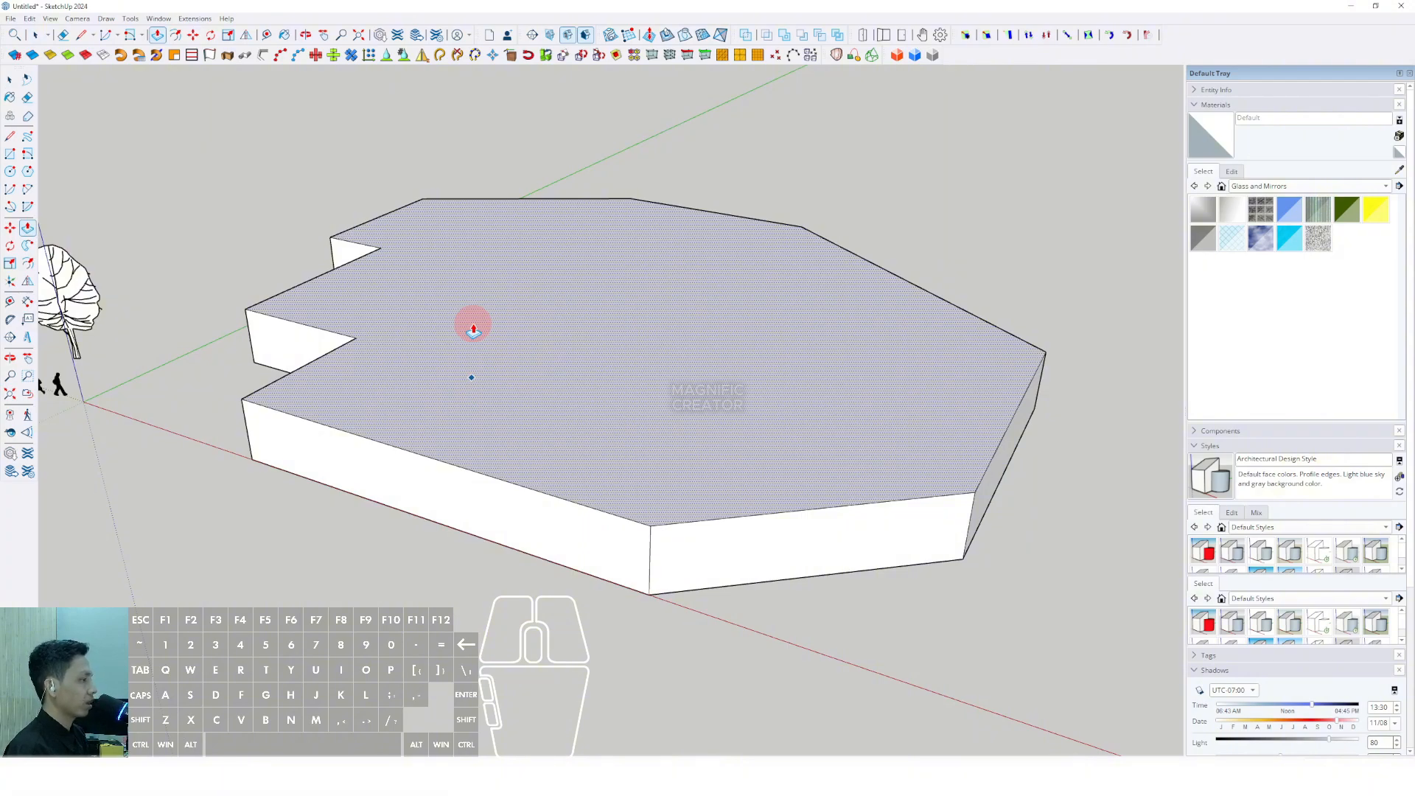
key(Return)
Step: Make the whole slab a component, replacing the selection with it
middle_drag(467, 451, 471, 388)
scroll(470, 388, up, 2)
key(space)
triple_click(477, 383)
right_click(477, 383)
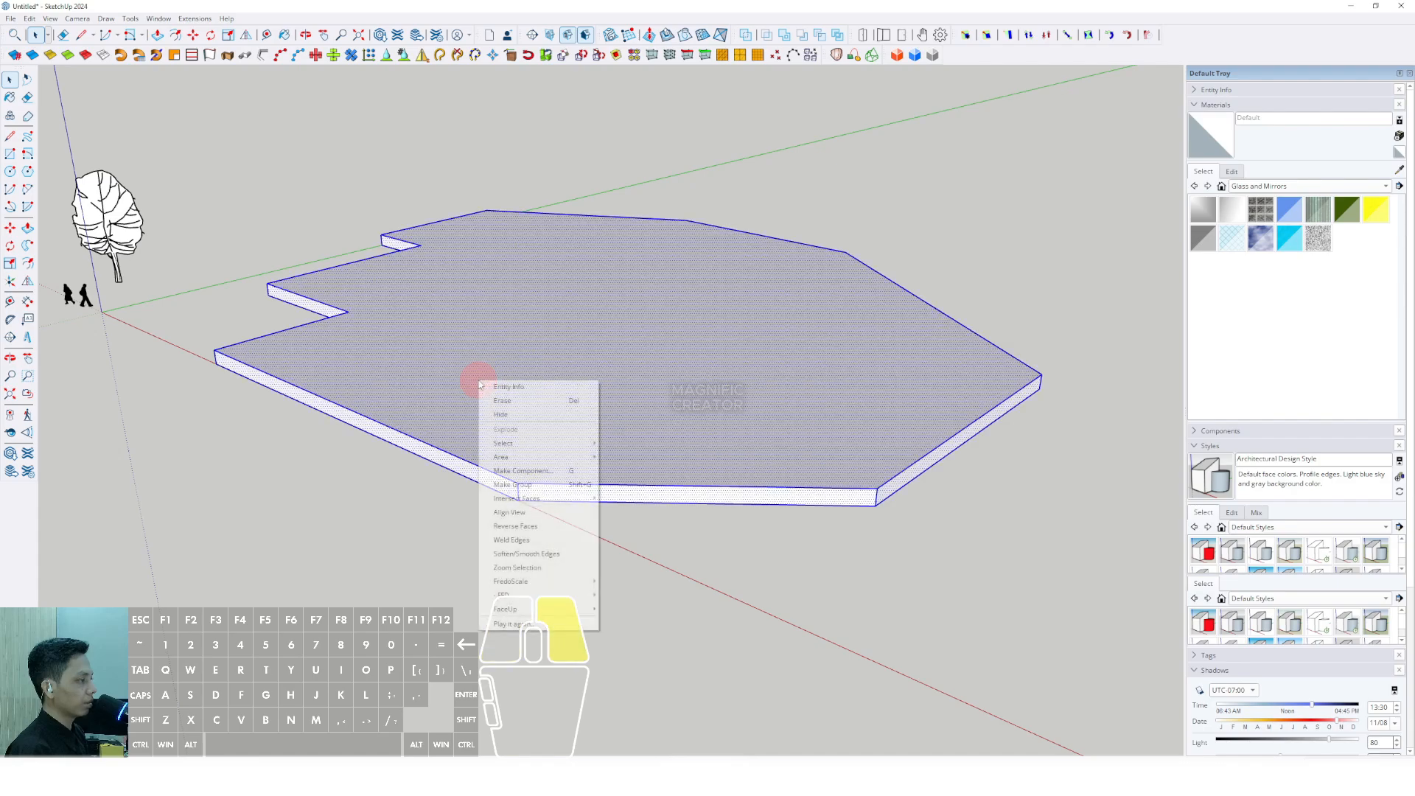
click(551, 469)
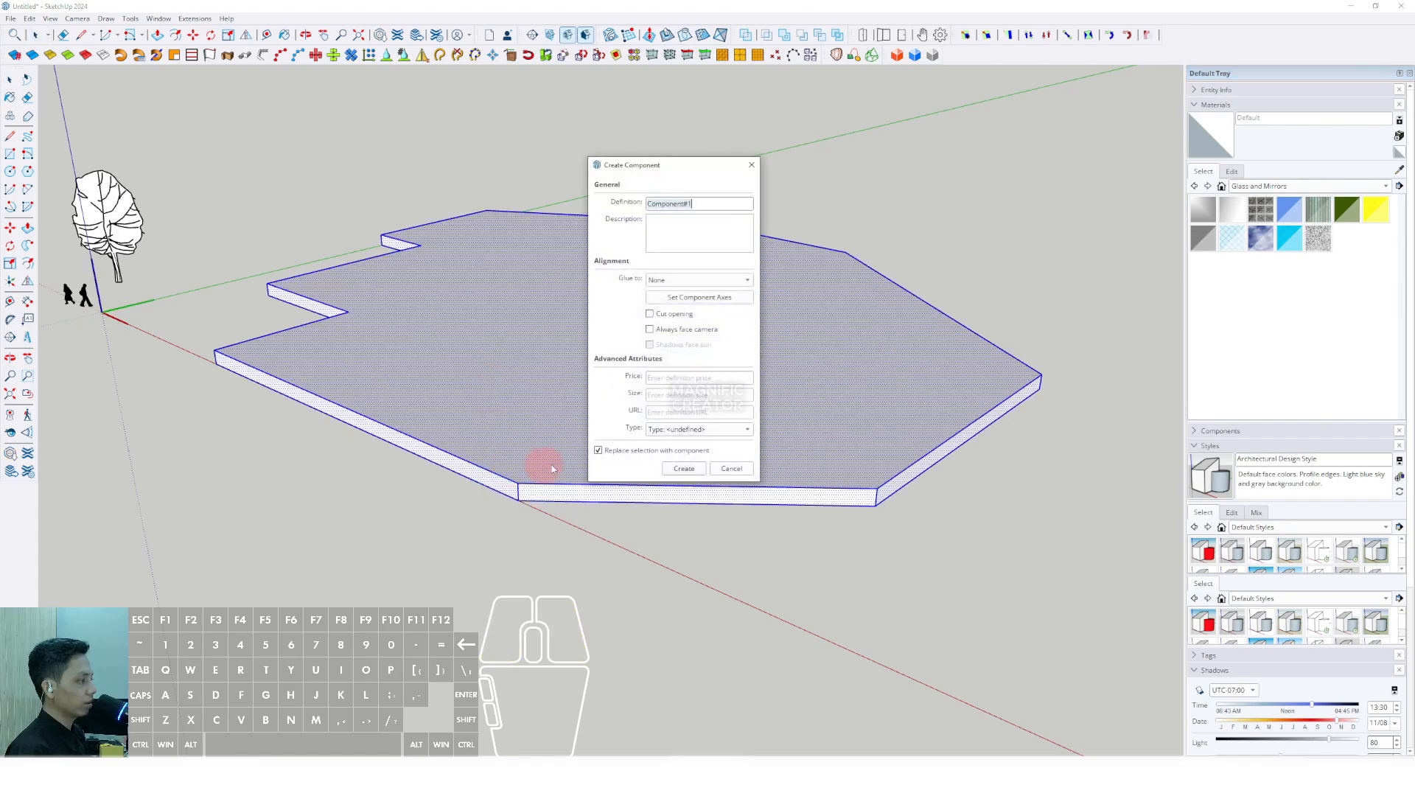
click(684, 469)
Step: Copy the slab component straight up the blue axis so the copy sits directly on top of the original
middle_drag(690, 474, 523, 394)
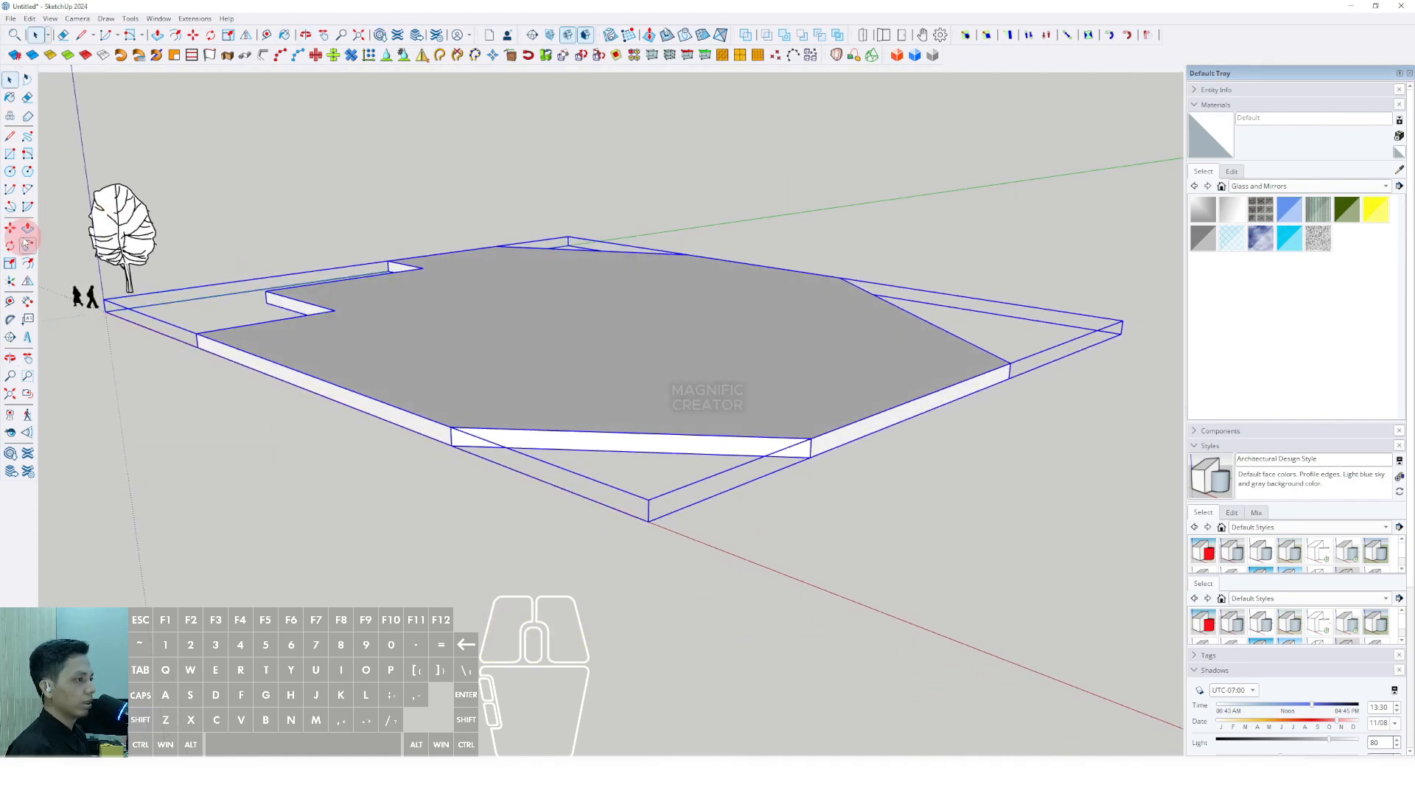
scroll(442, 439, up, 6)
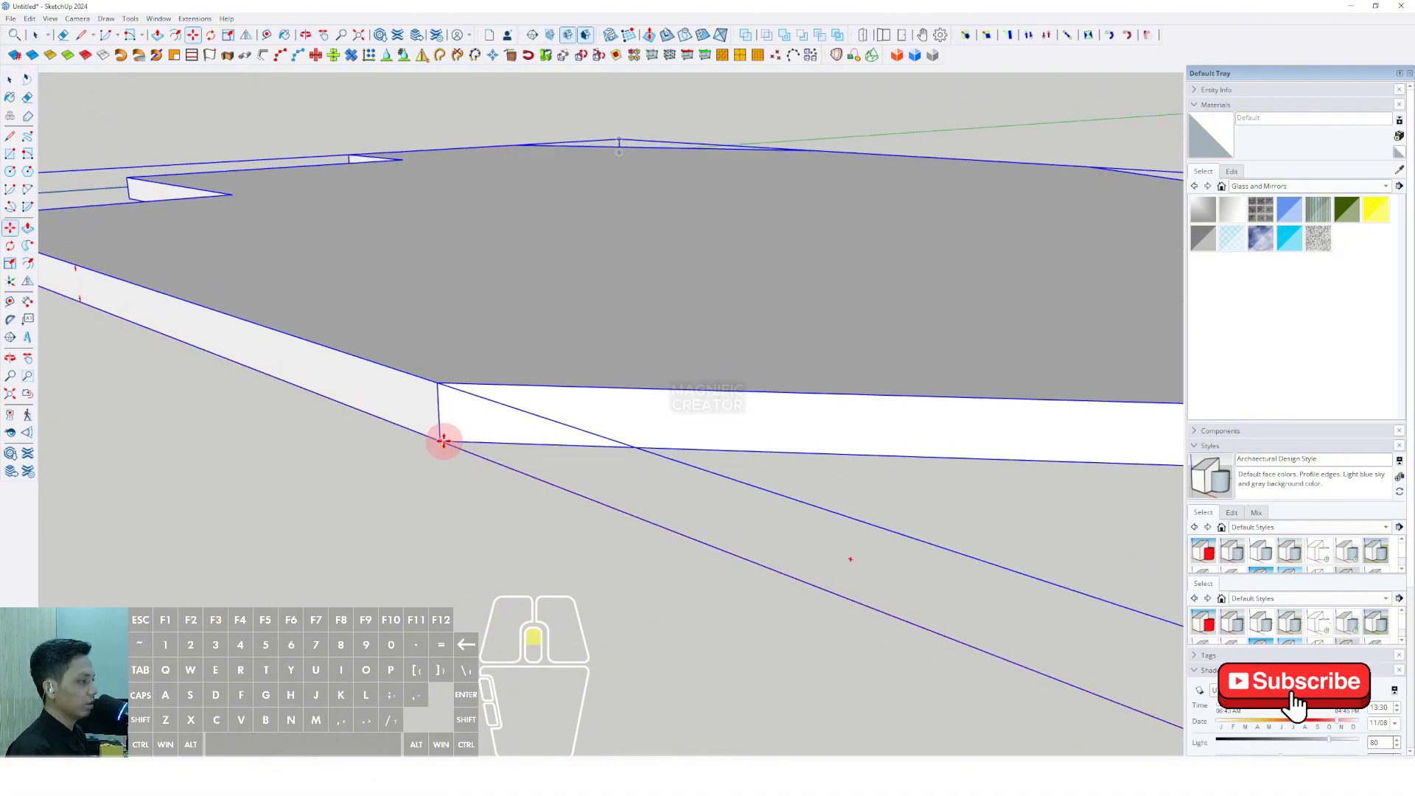
click(437, 442)
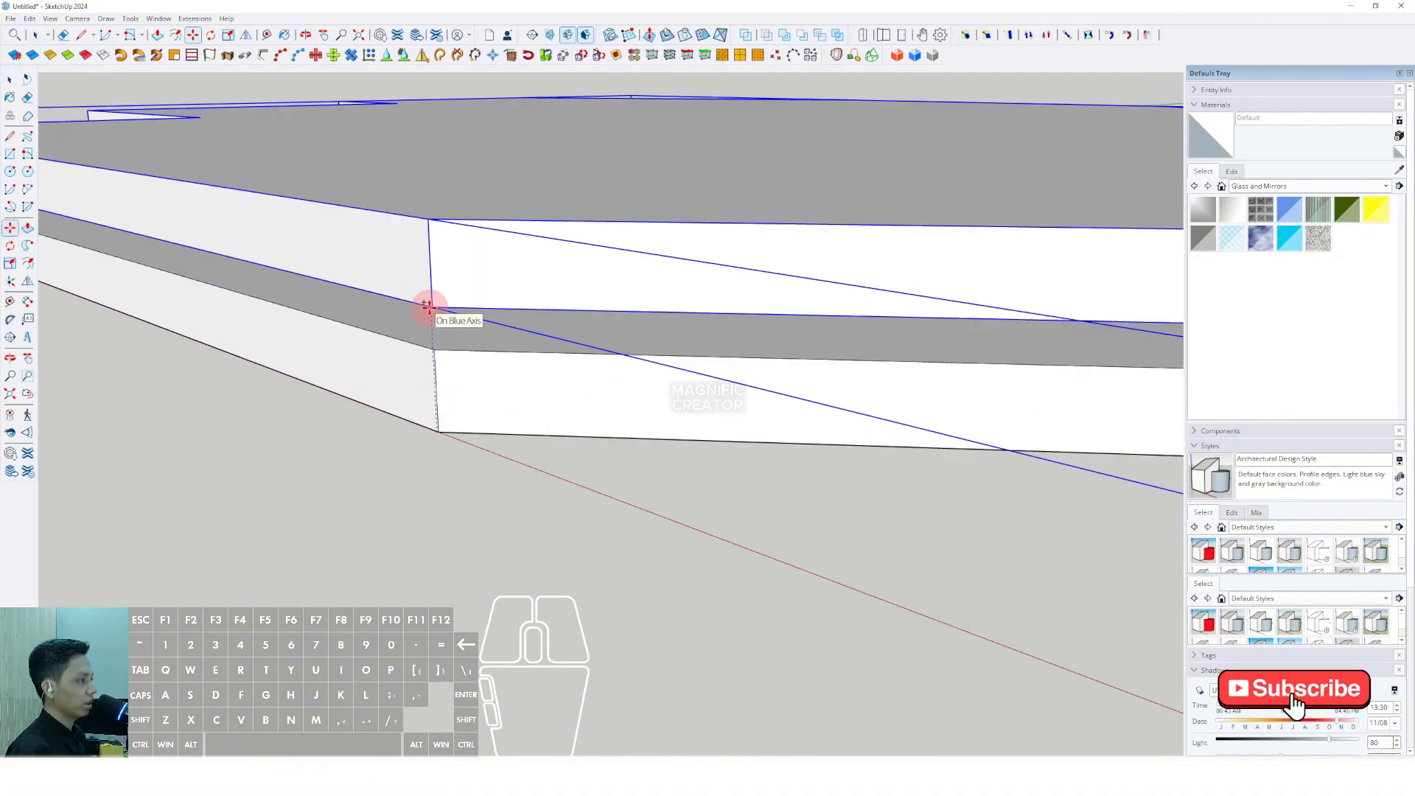
key(shift)
click(411, 338)
scroll(461, 335, down, 6)
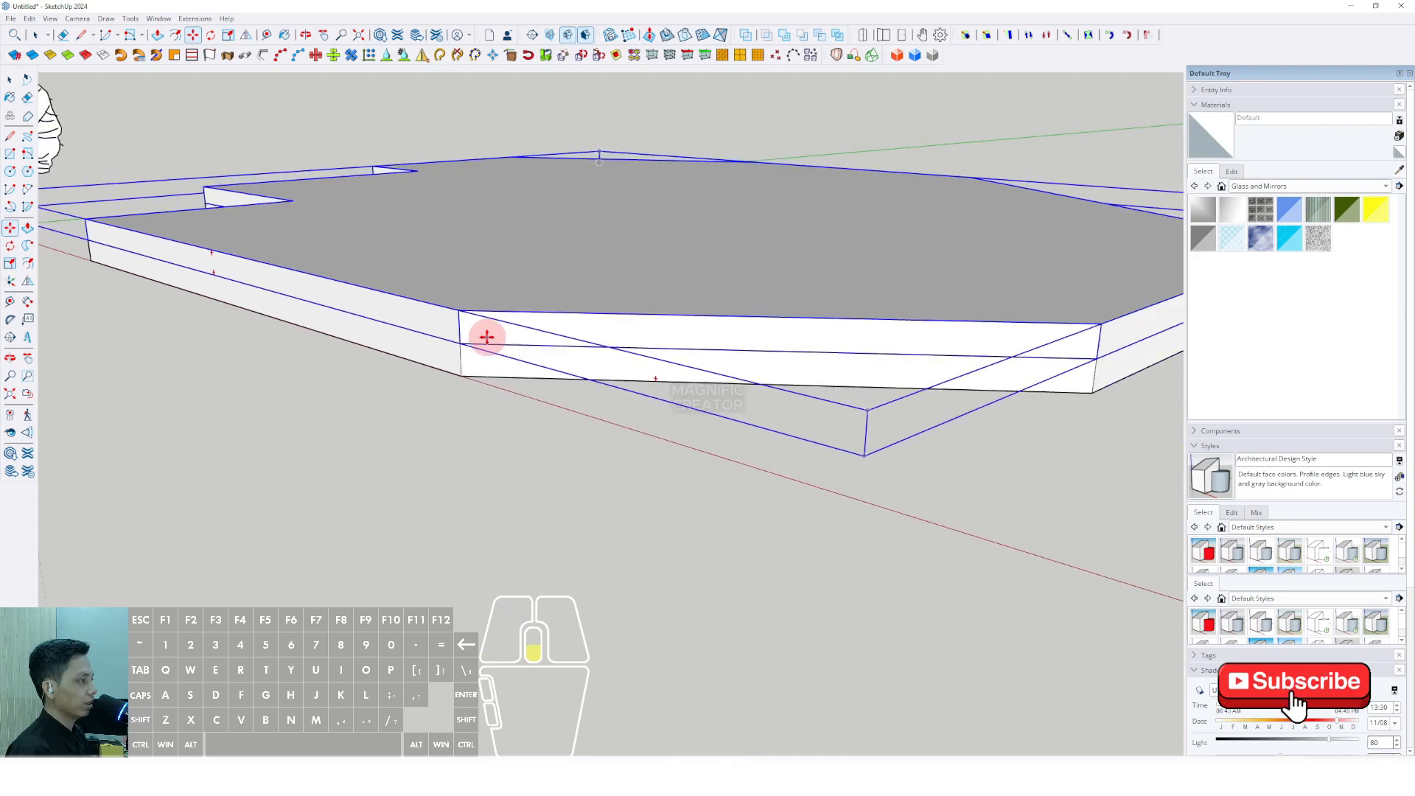
scroll(490, 363, up, 8)
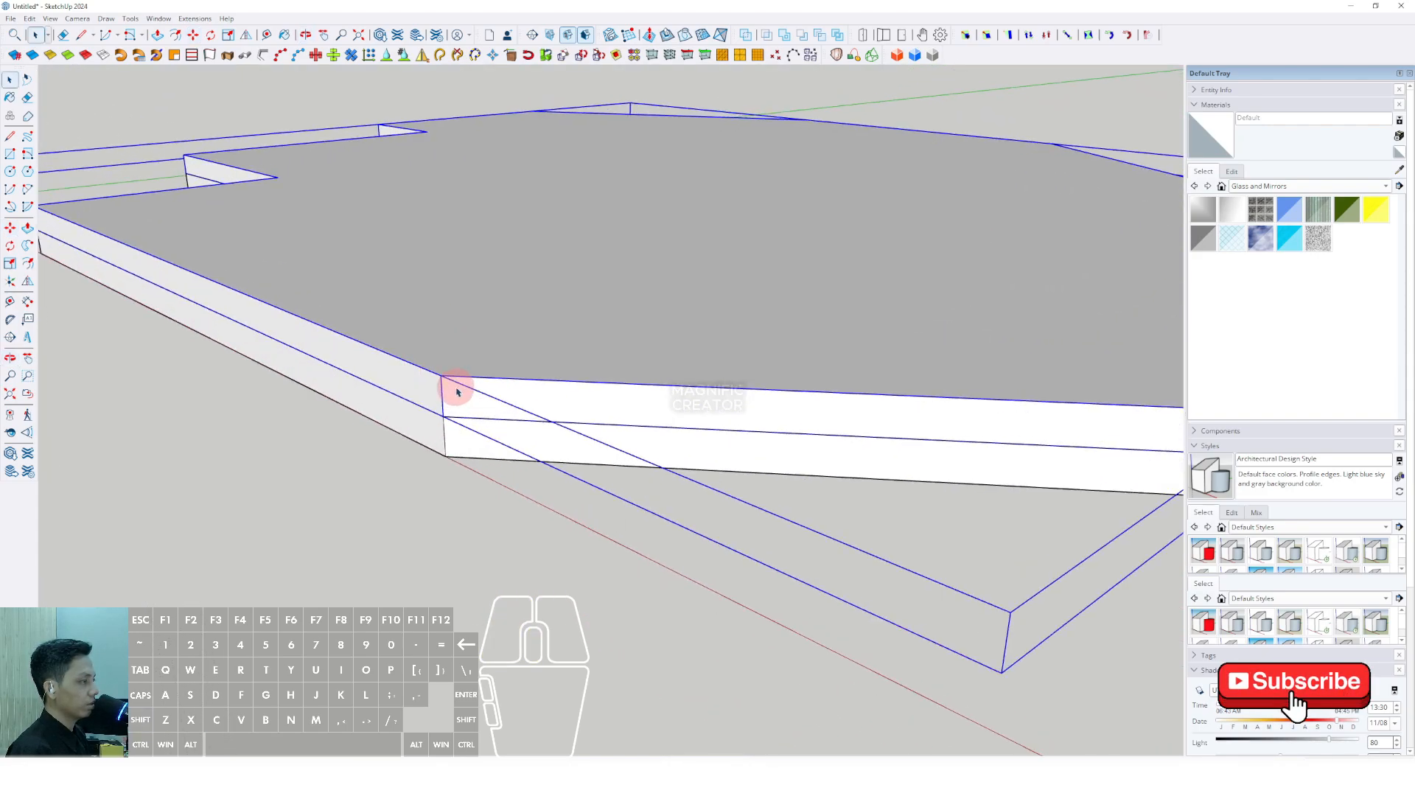
Step: Move the copied slab straight up by 4000 mm
key(space)
middle_drag(455, 366, 458, 398)
click(11, 229)
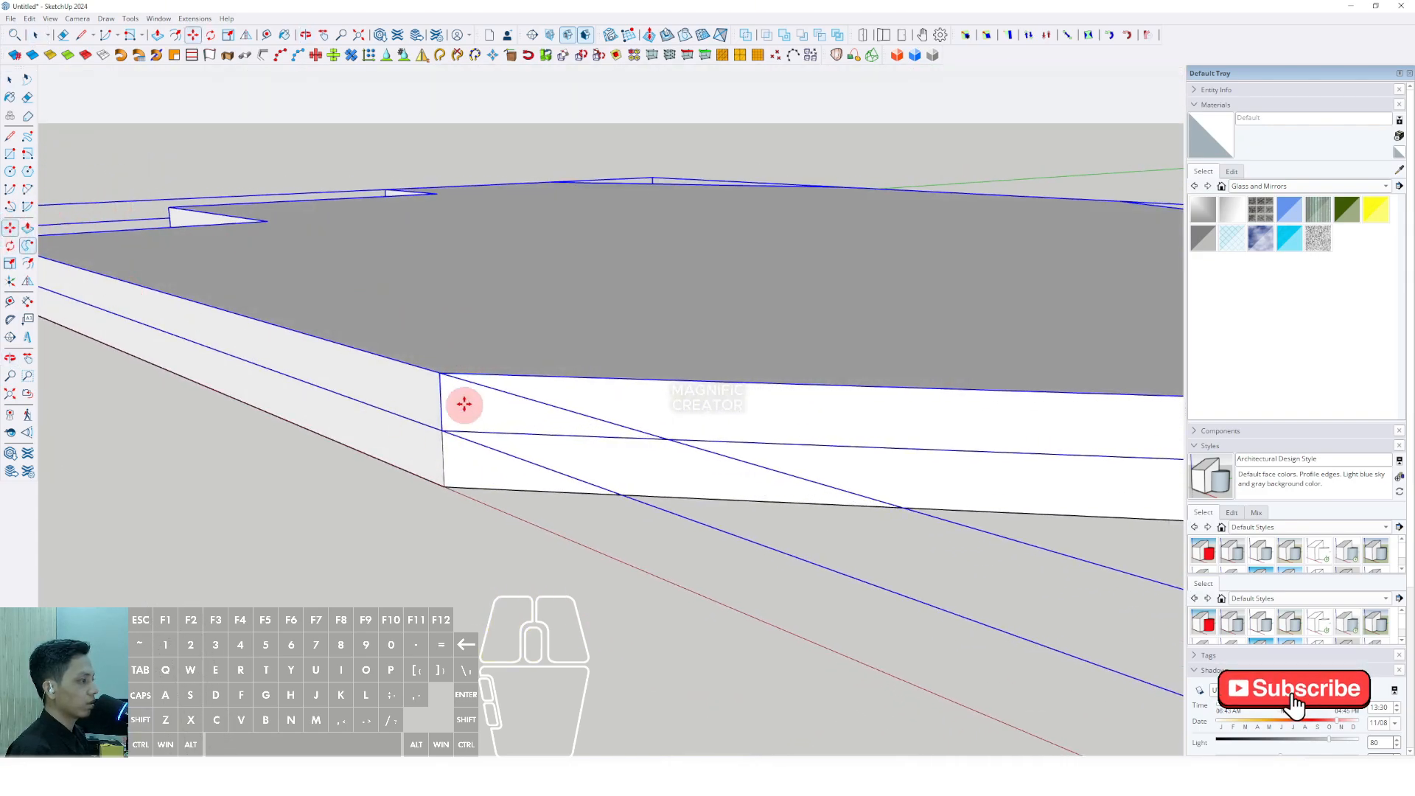
click(464, 400)
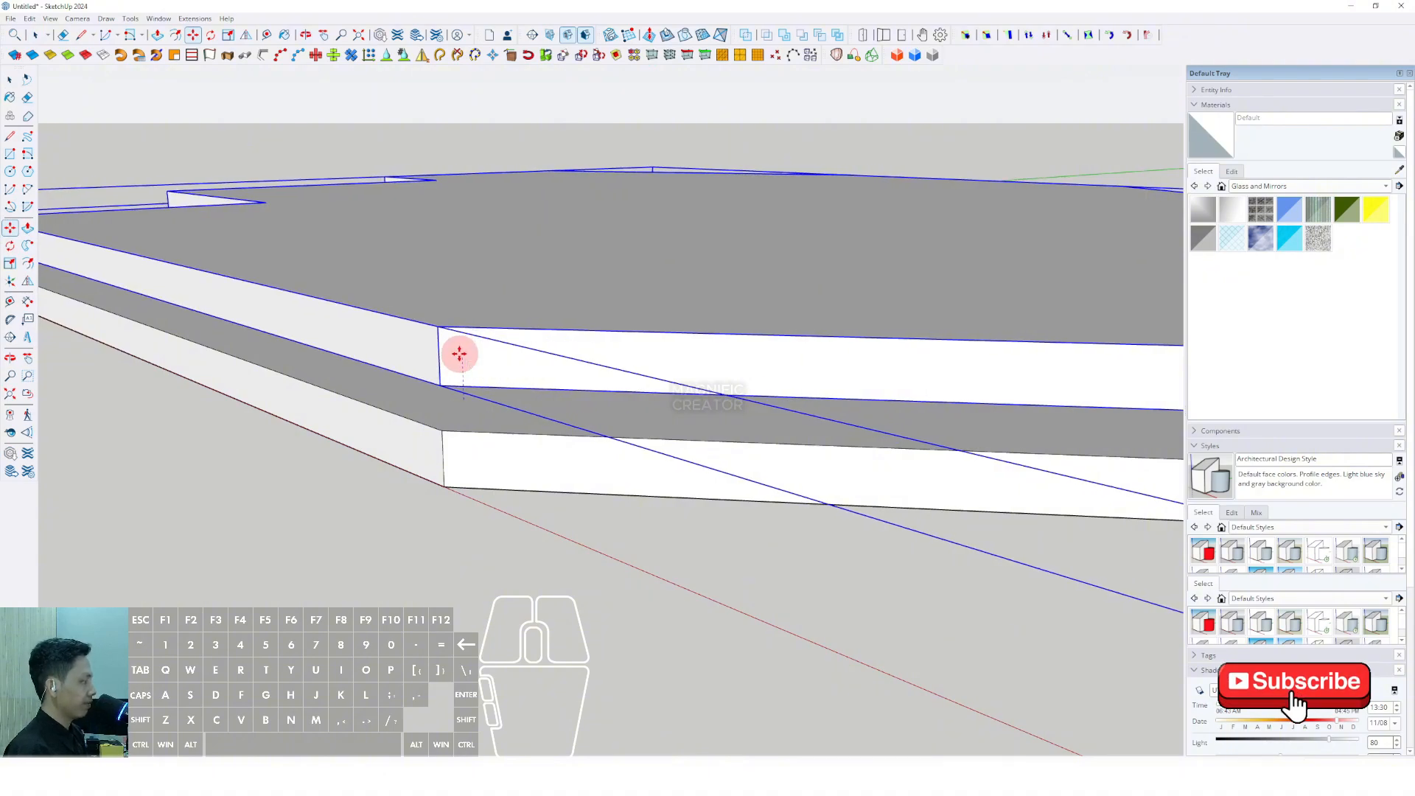
key(Return)
key(space)
Step: Dimension the vertical gap between the two slabs at the front corner
scroll(442, 360, down, 1)
middle_drag(466, 372, 505, 325)
middle_drag(443, 417, 516, 351)
click(119, 296)
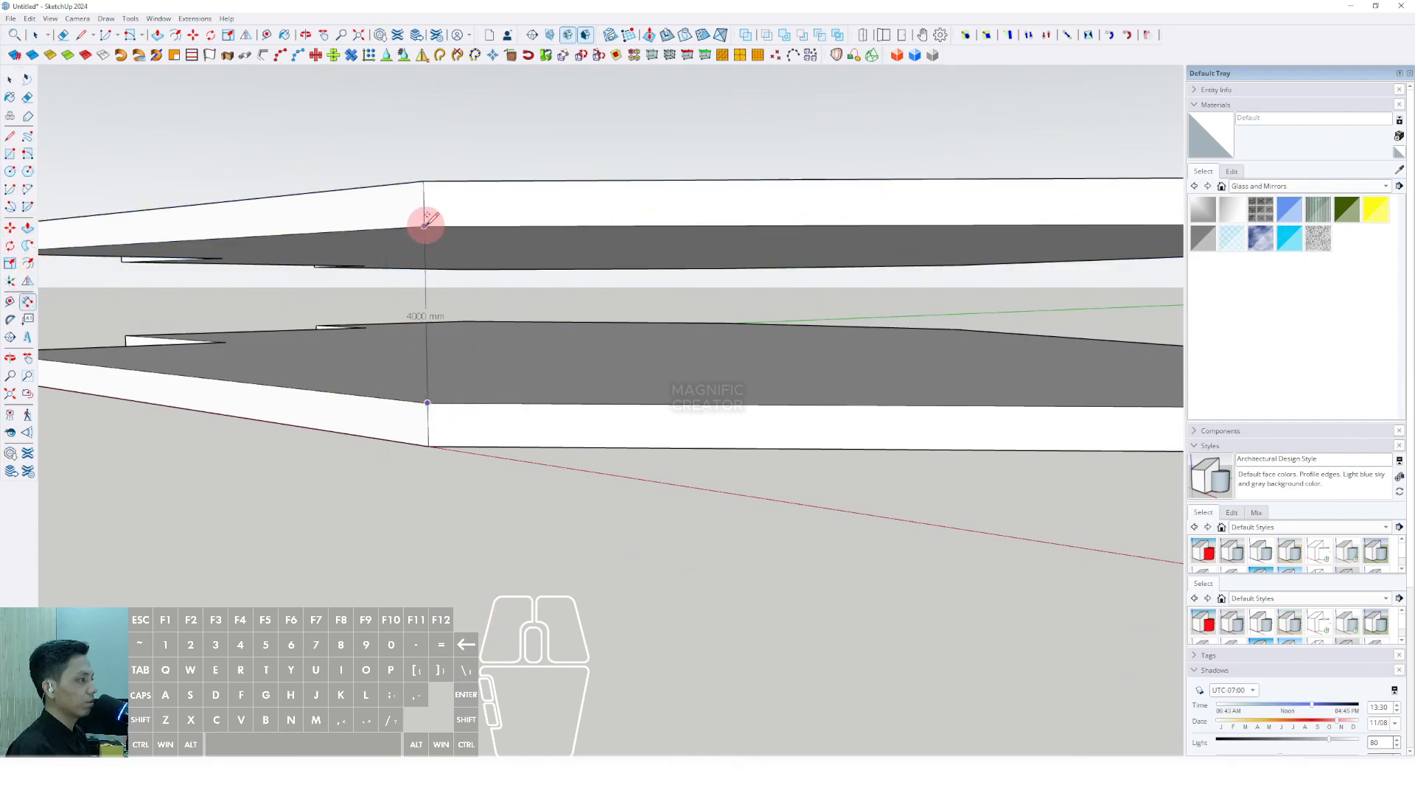
key(space)
click(27, 302)
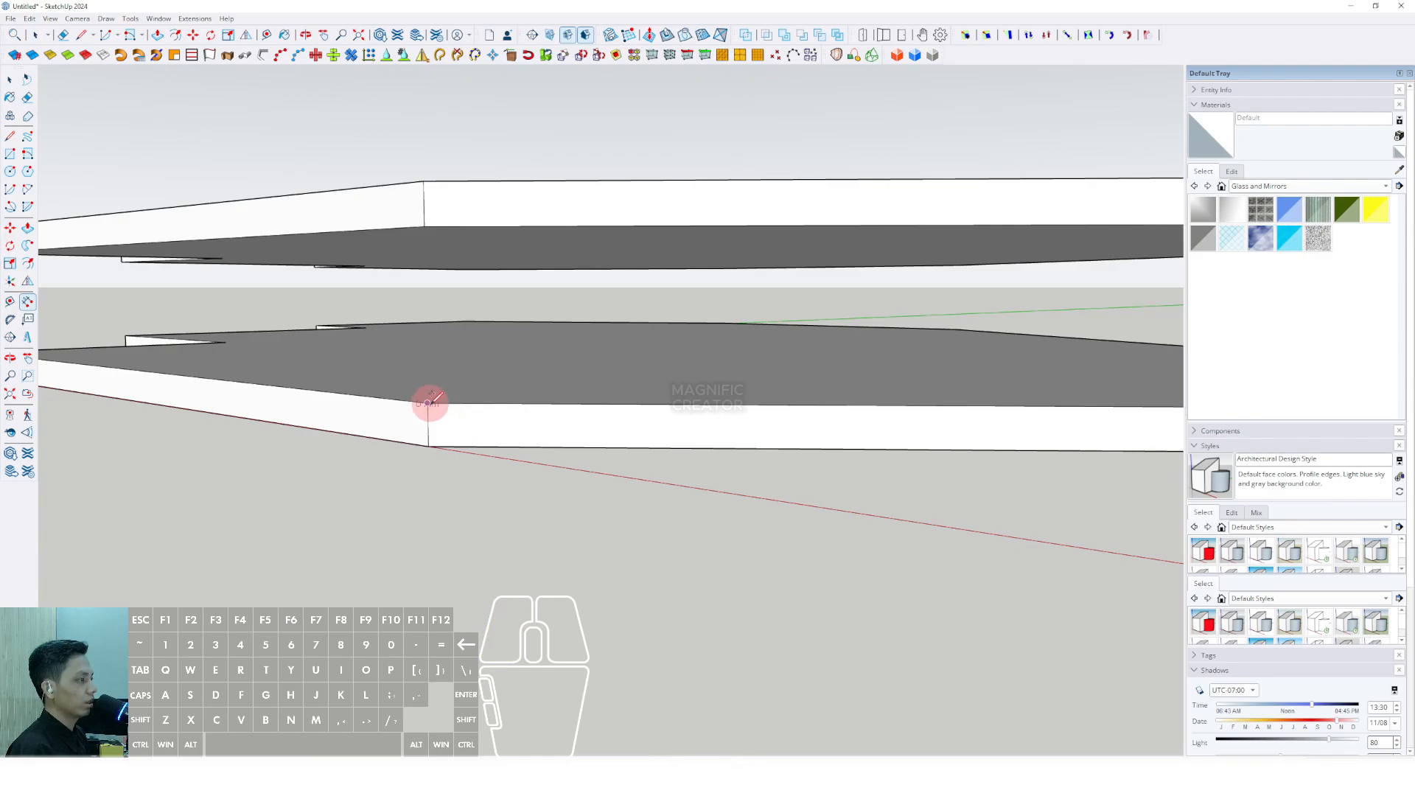
middle_drag(472, 273, 411, 241)
click(169, 191)
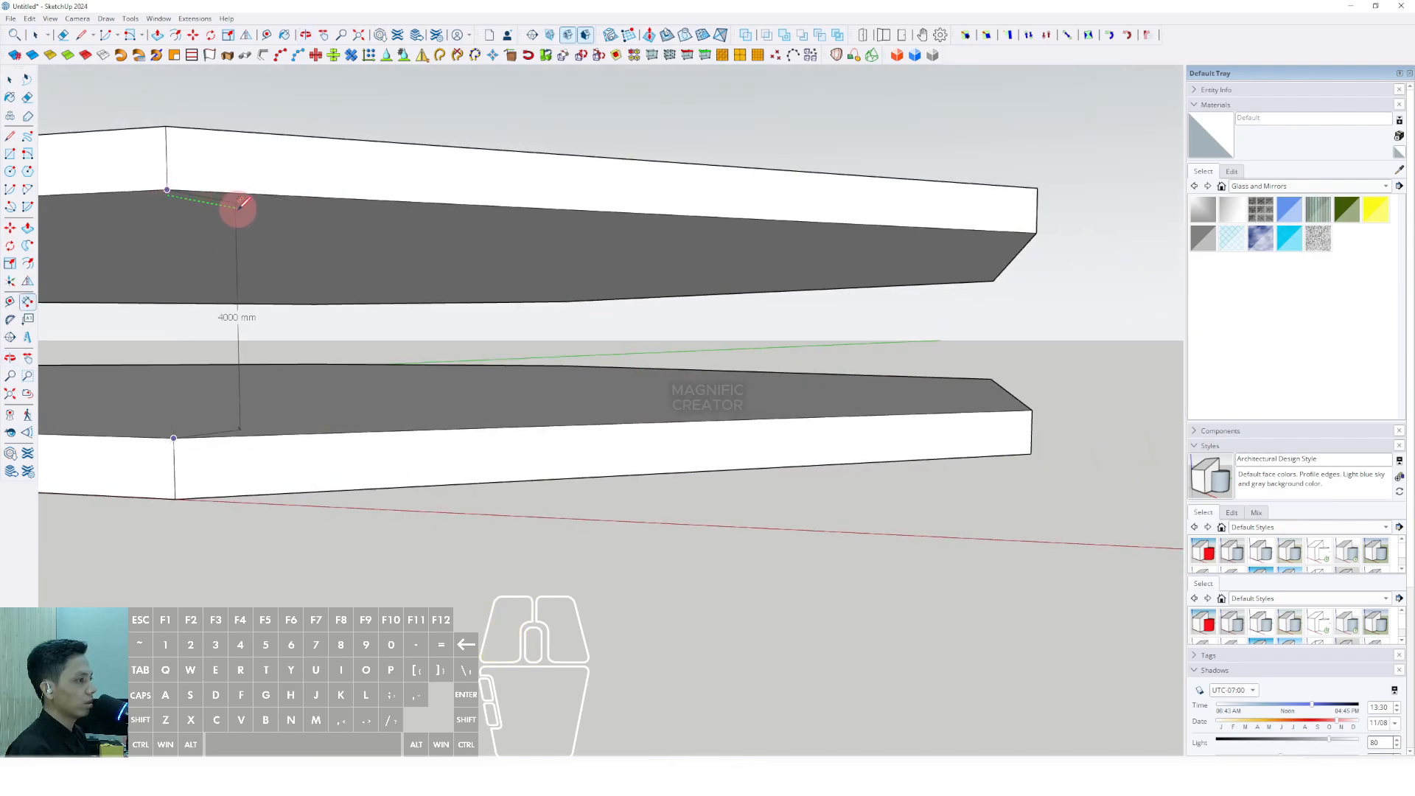
click(238, 208)
Step: Delete the gap dimension between the slabs
key(space)
click(230, 318)
scroll(240, 332, up, 2)
shift+middle_drag(252, 375, 606, 486)
scroll(621, 424, down, 3)
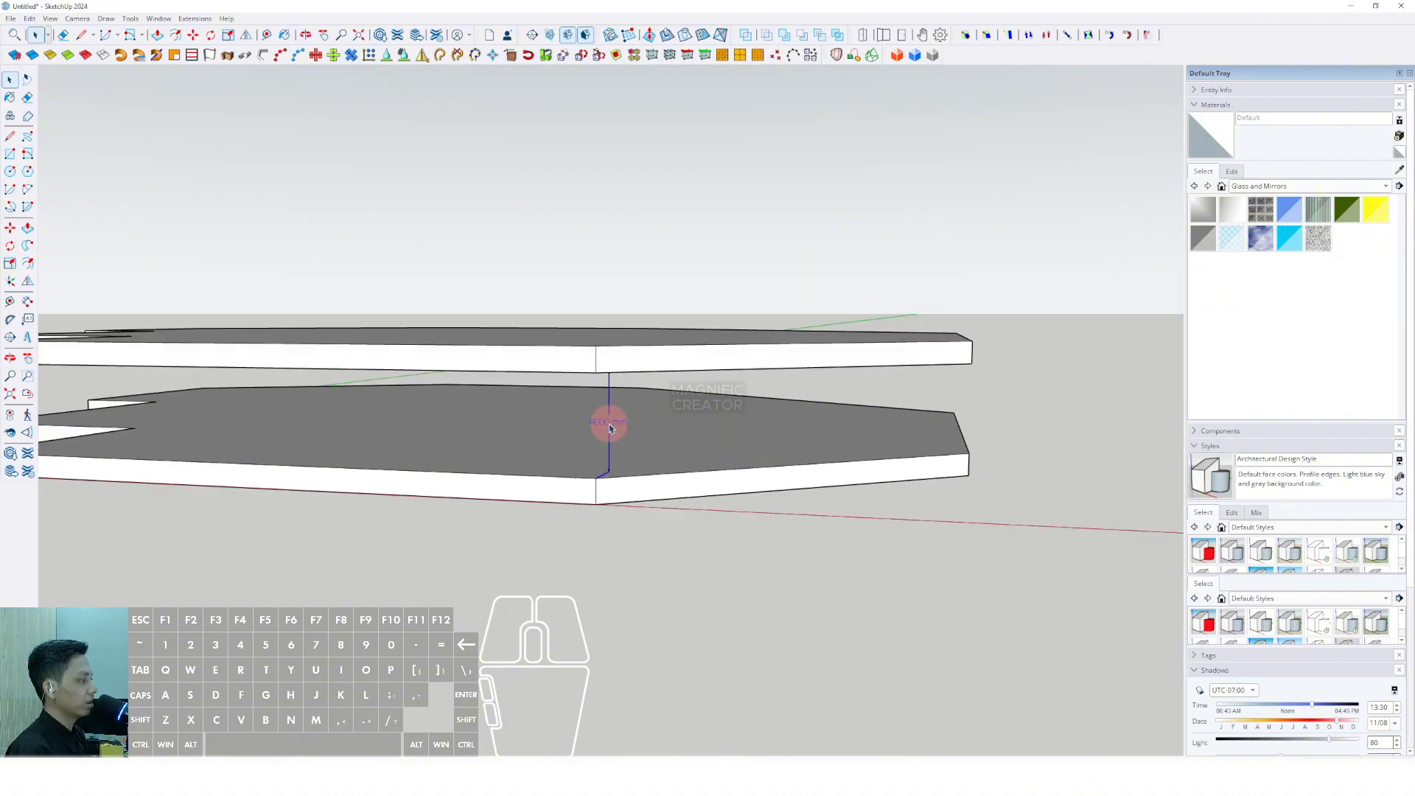
scroll(611, 428, down, 3)
middle_drag(515, 356, 386, 395)
Step: Copy the upper slab straight up by the corner-to-corner storey spacing and repeat the copy into a high-rise stack of floors
click(424, 364)
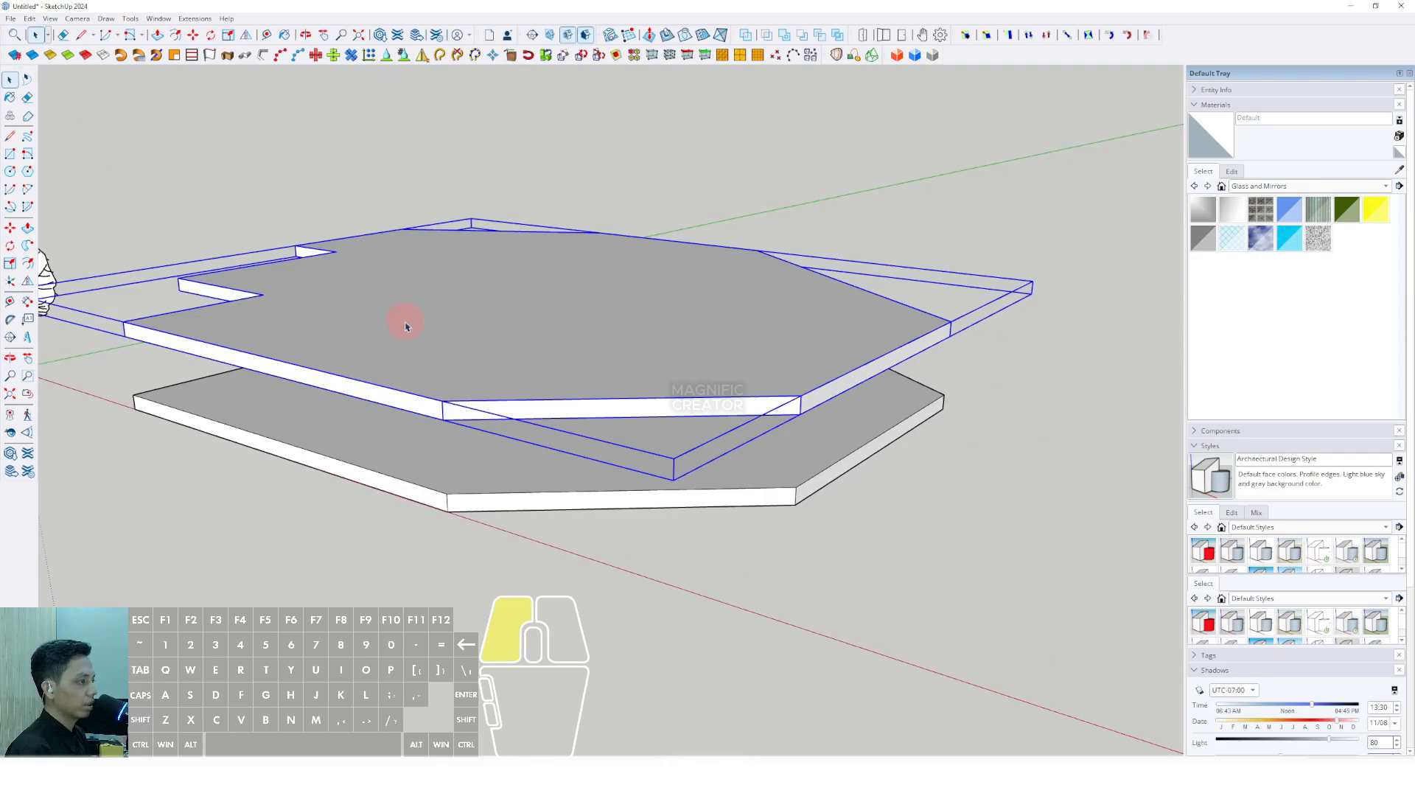
drag(405, 322, 413, 347)
click(412, 346)
click(10, 228)
scroll(449, 492, up, 3)
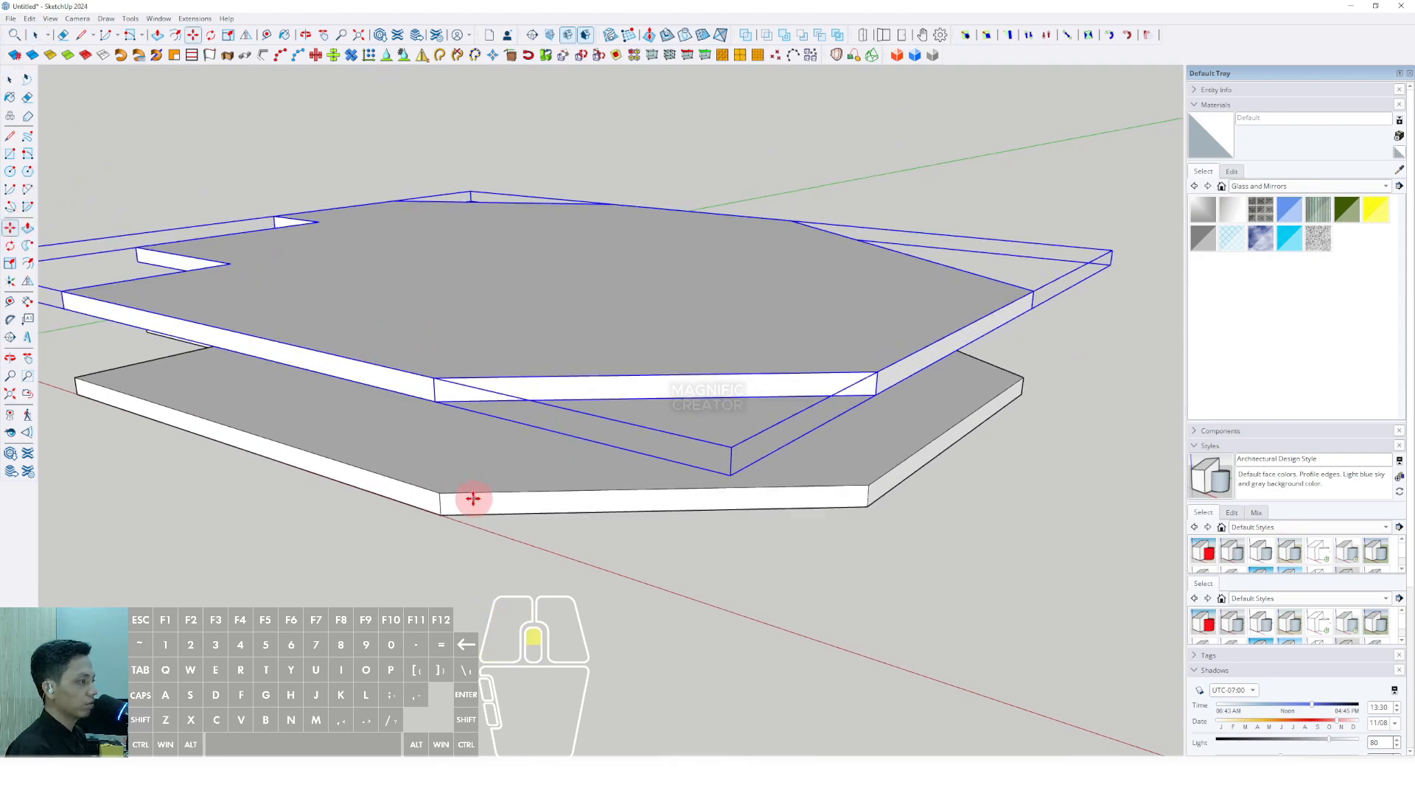
scroll(437, 492, up, 2)
click(435, 492)
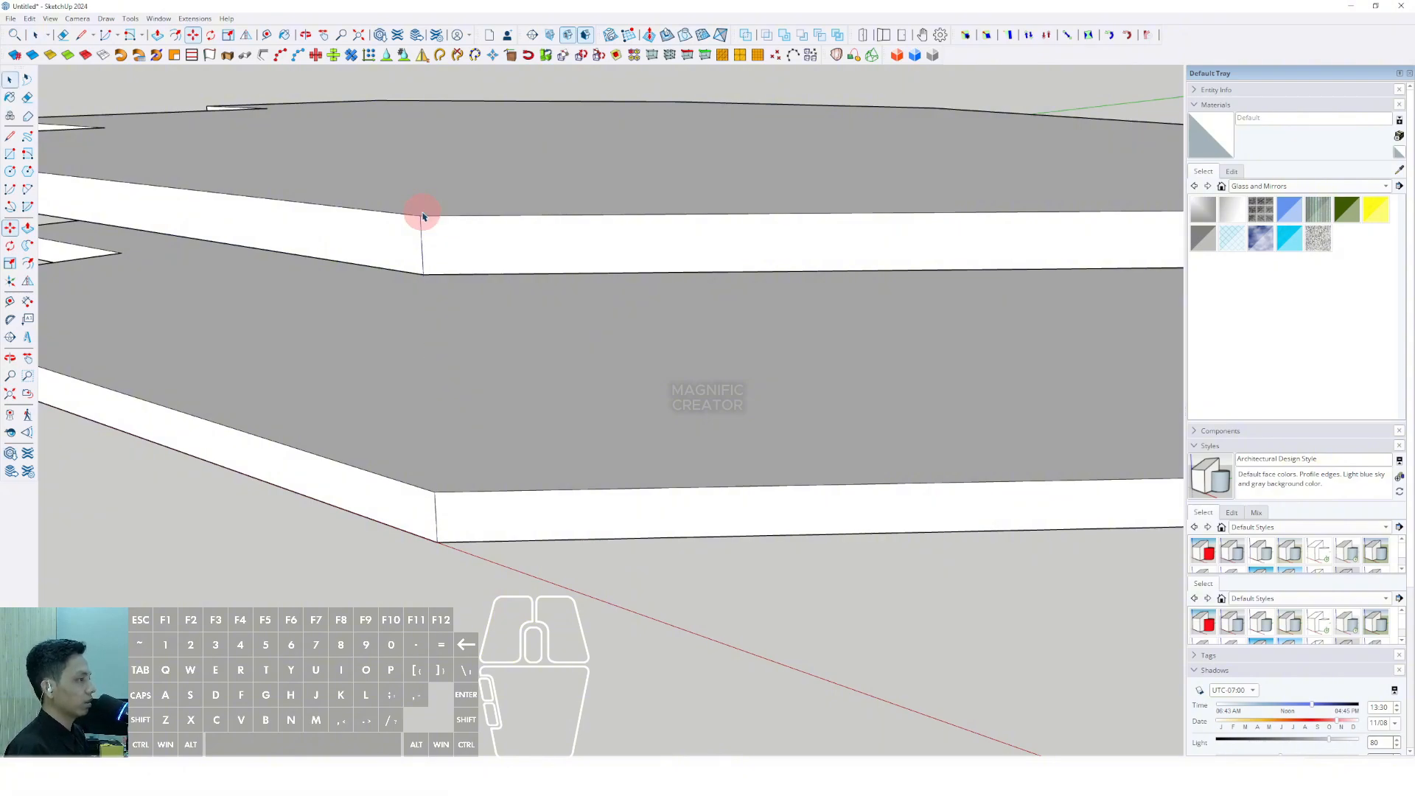
key(space)
Step: Examine the stacked slabs from base to top
scroll(516, 457, down, 15)
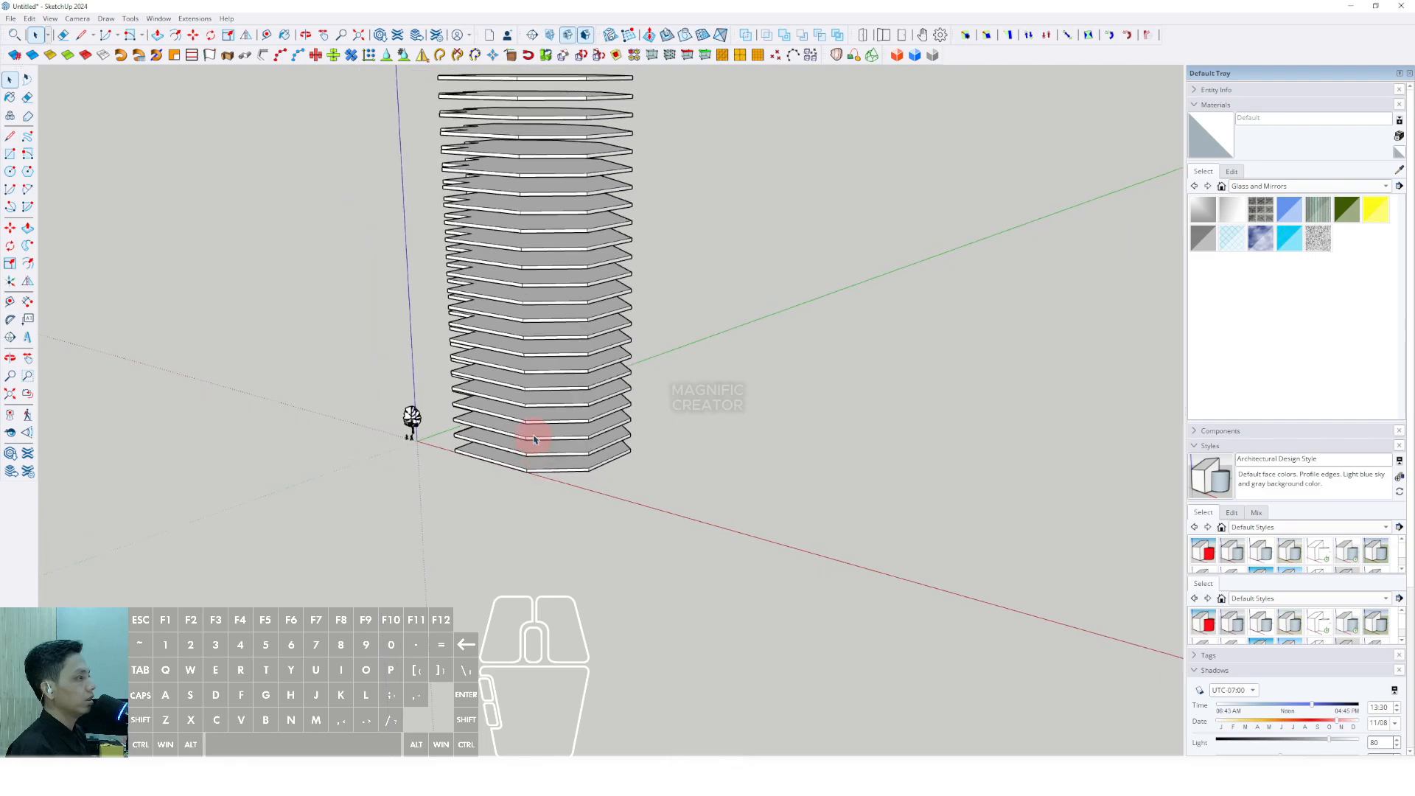
middle_drag(534, 440, 537, 485)
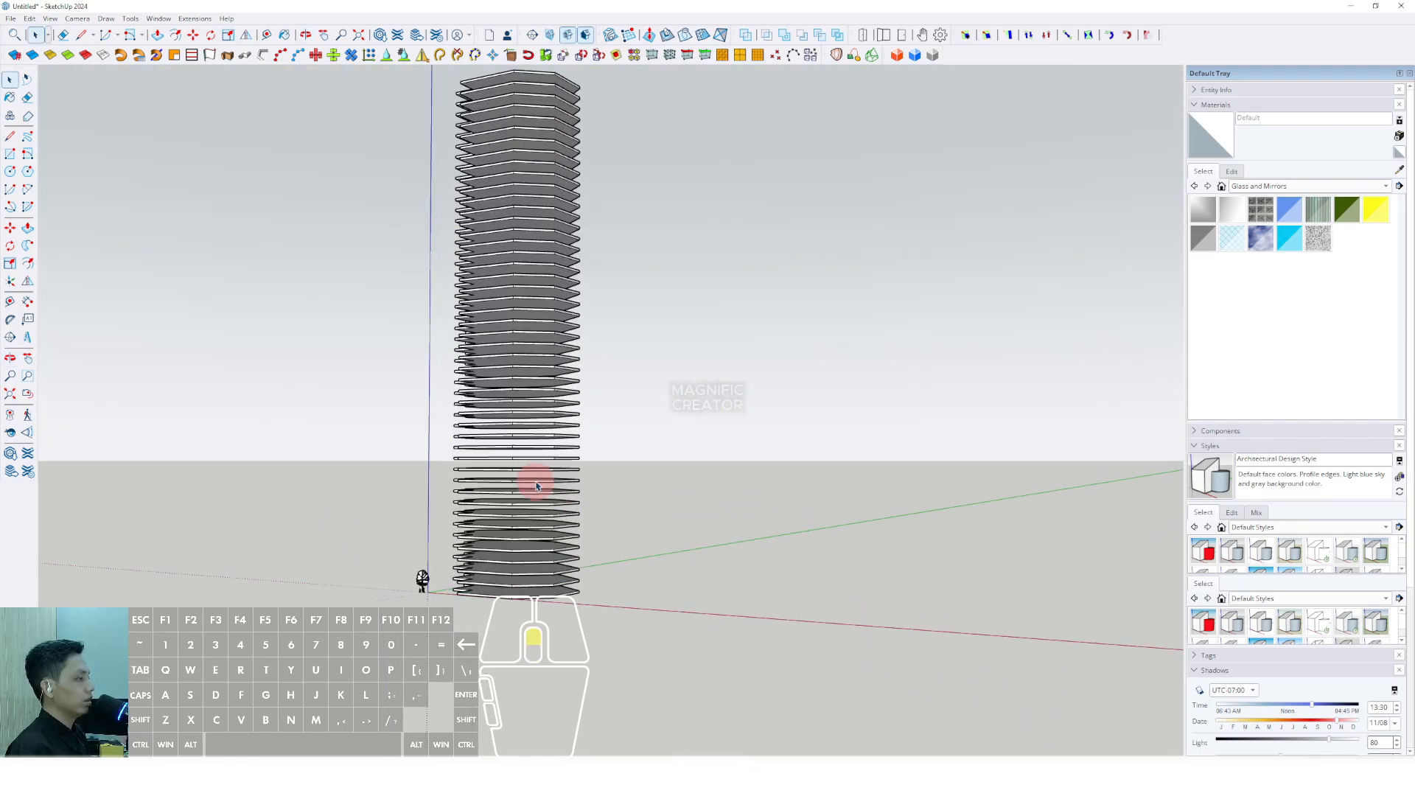
scroll(528, 395, up, 2)
shift+middle_drag(527, 395, 539, 455)
middle_drag(538, 455, 767, 394)
scroll(537, 446, down, 2)
shift+middle_drag(537, 446, 558, 523)
shift+middle_drag(560, 387, 500, 238)
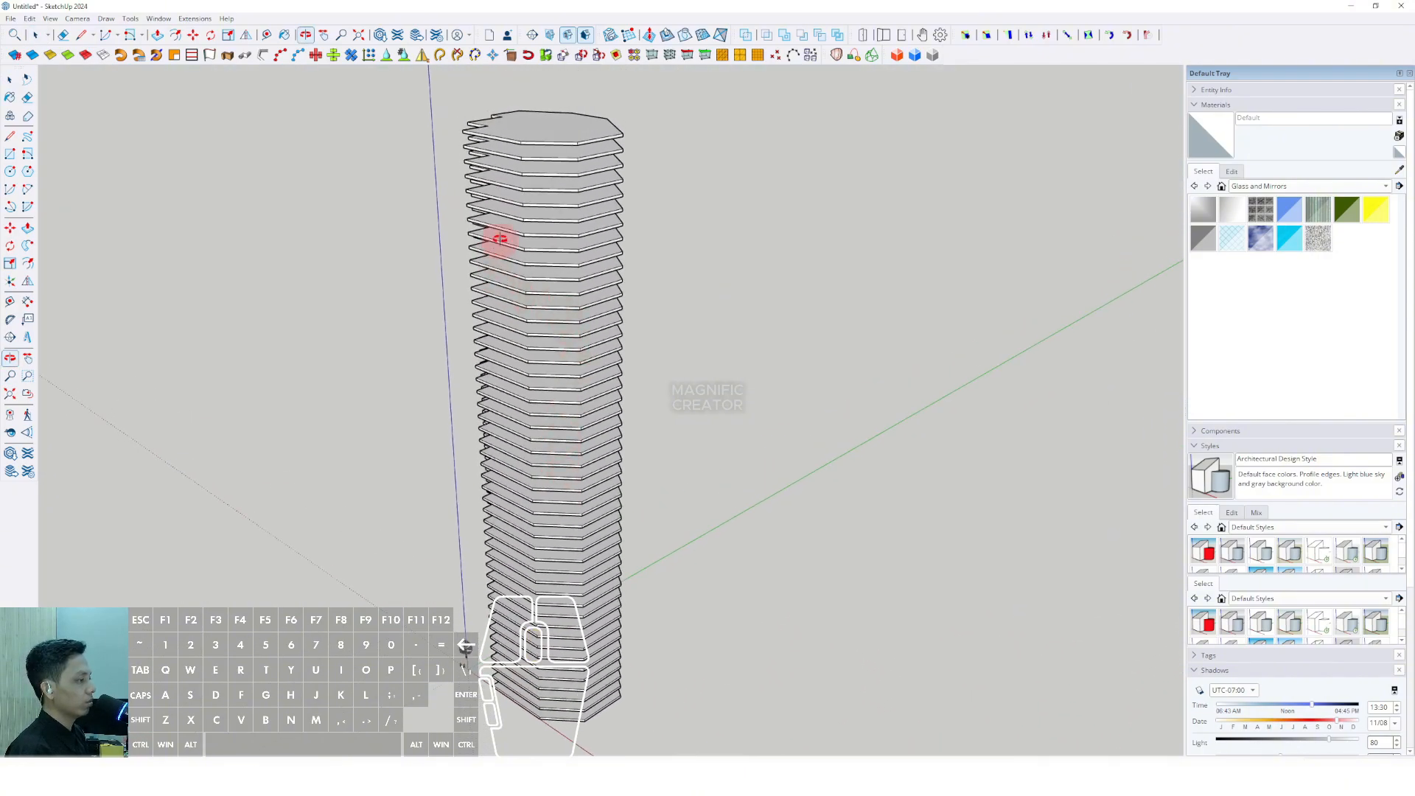
middle_drag(544, 448, 554, 530)
Step: Erase the second slab from the ground to leave a double-height ground storey
scroll(556, 600, up, 5)
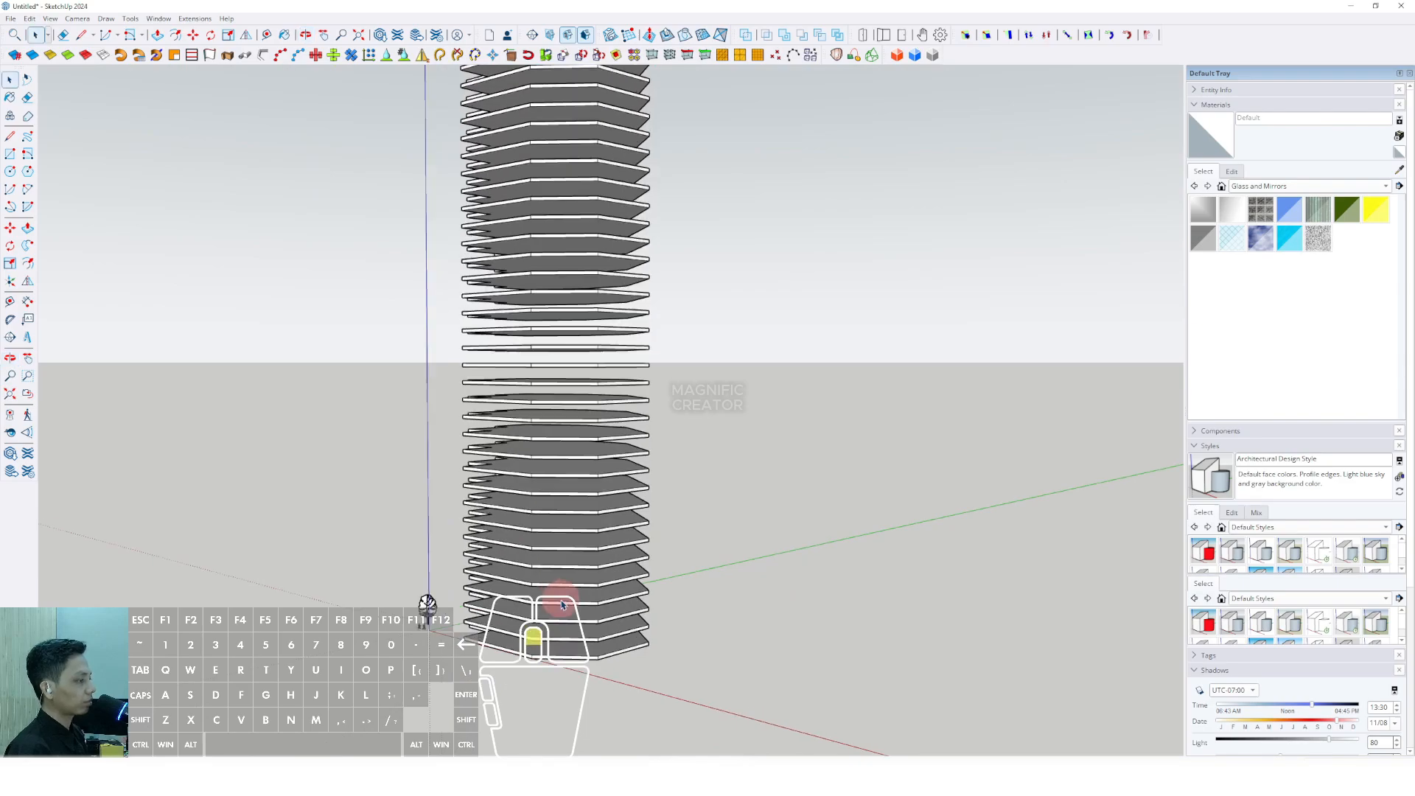
scroll(525, 543, up, 10)
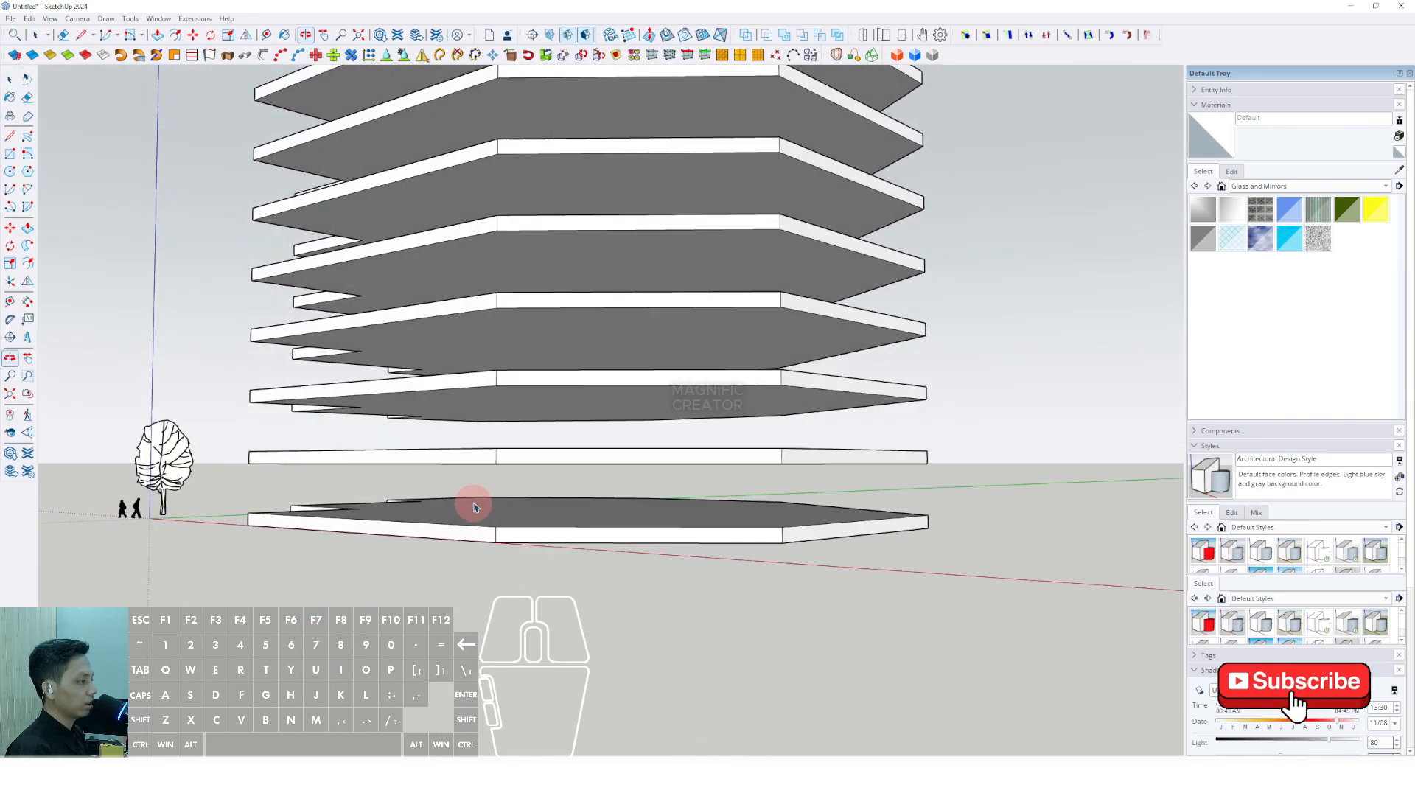
click(482, 469)
middle_drag(481, 469, 512, 466)
right_click(512, 459)
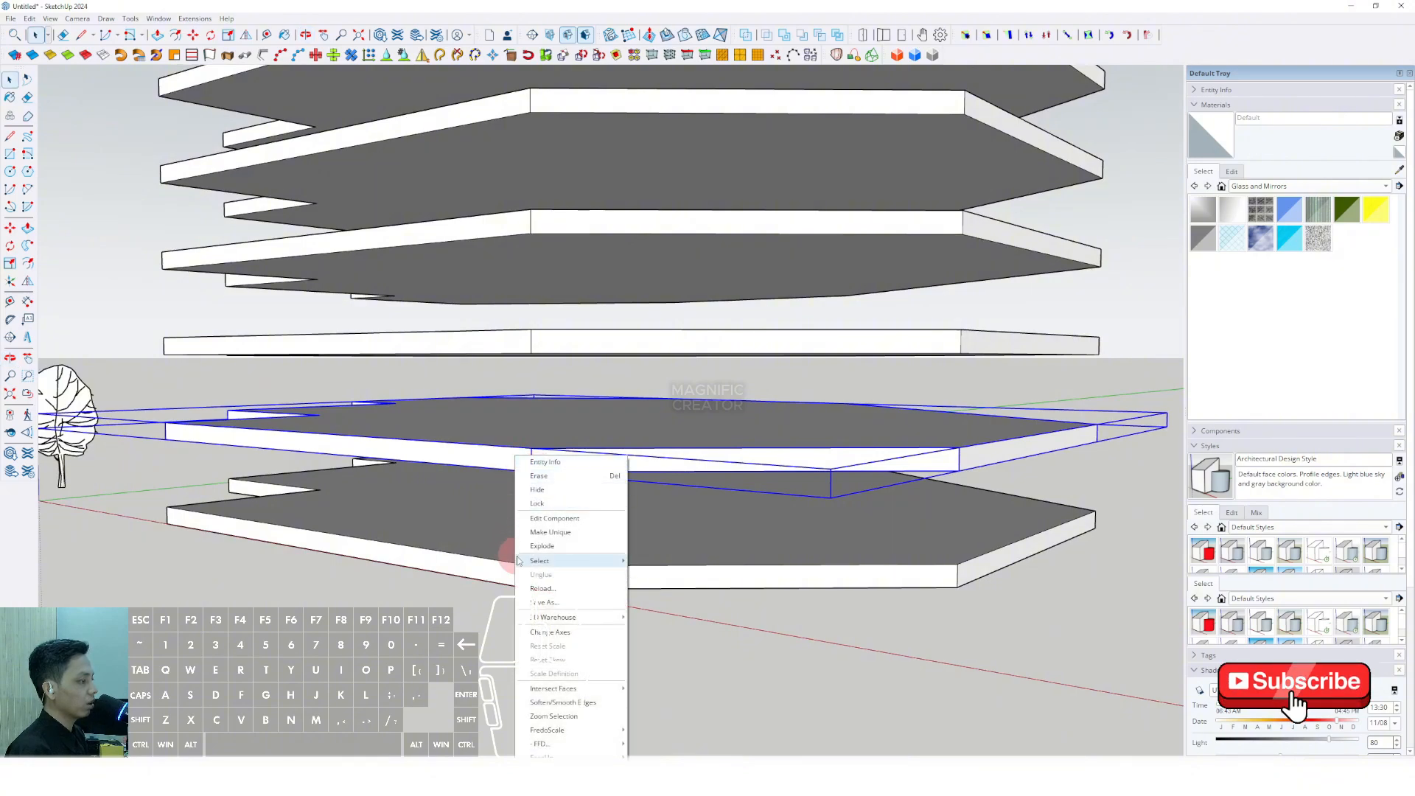
right_click(478, 448)
click(501, 463)
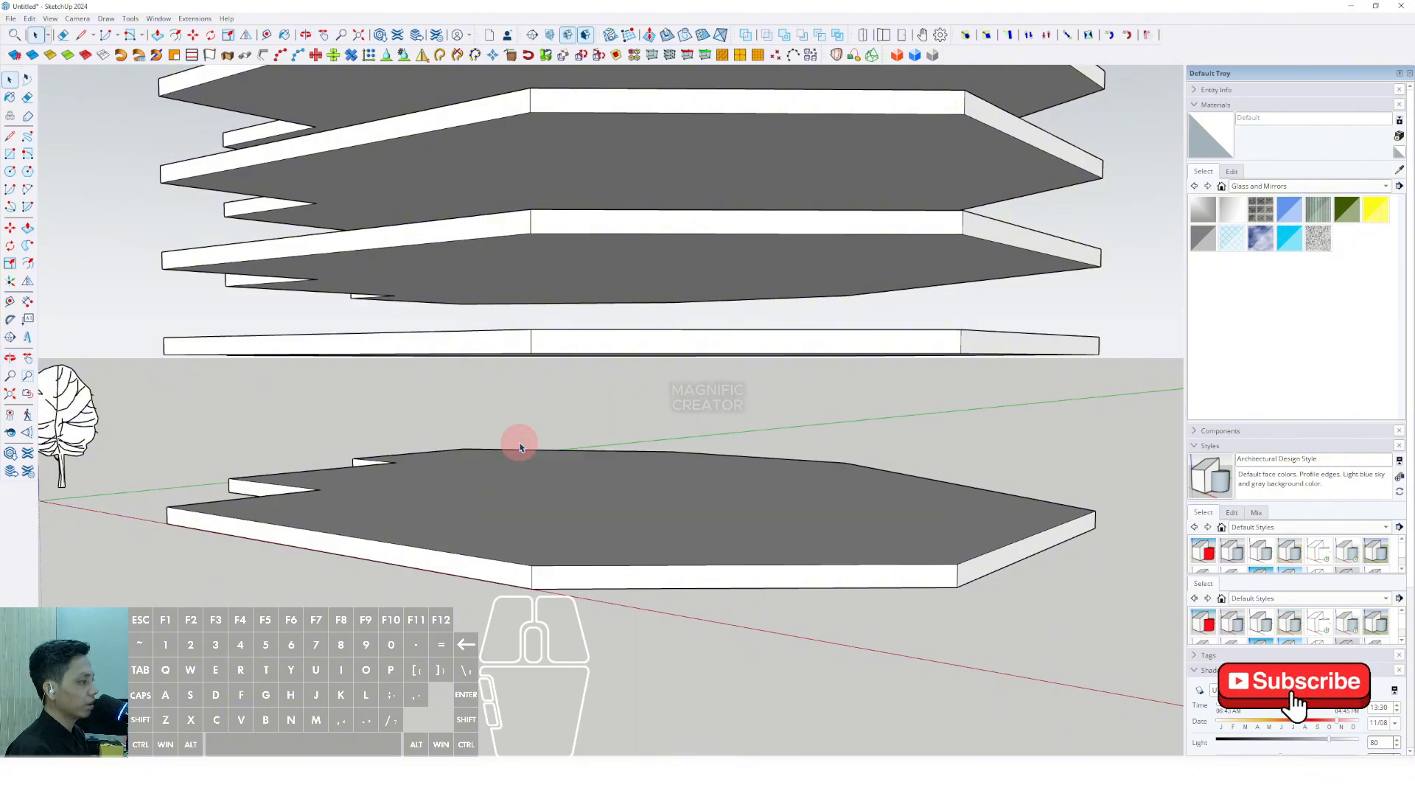
Step: Make the topmost slab of the tower a unique component
scroll(521, 446, down, 10)
middle_drag(584, 350, 553, 543)
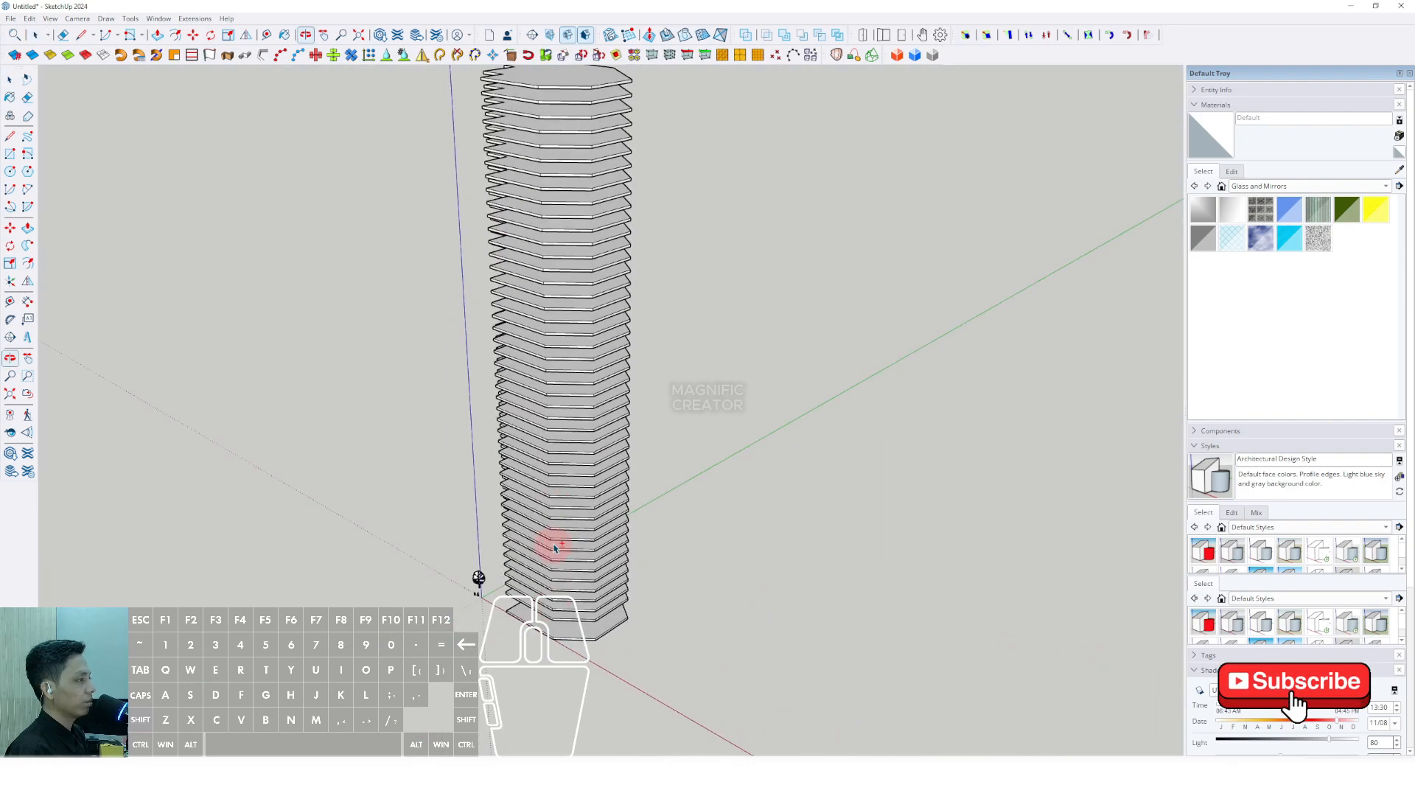
scroll(552, 167, up, 8)
scroll(559, 274, up, 2)
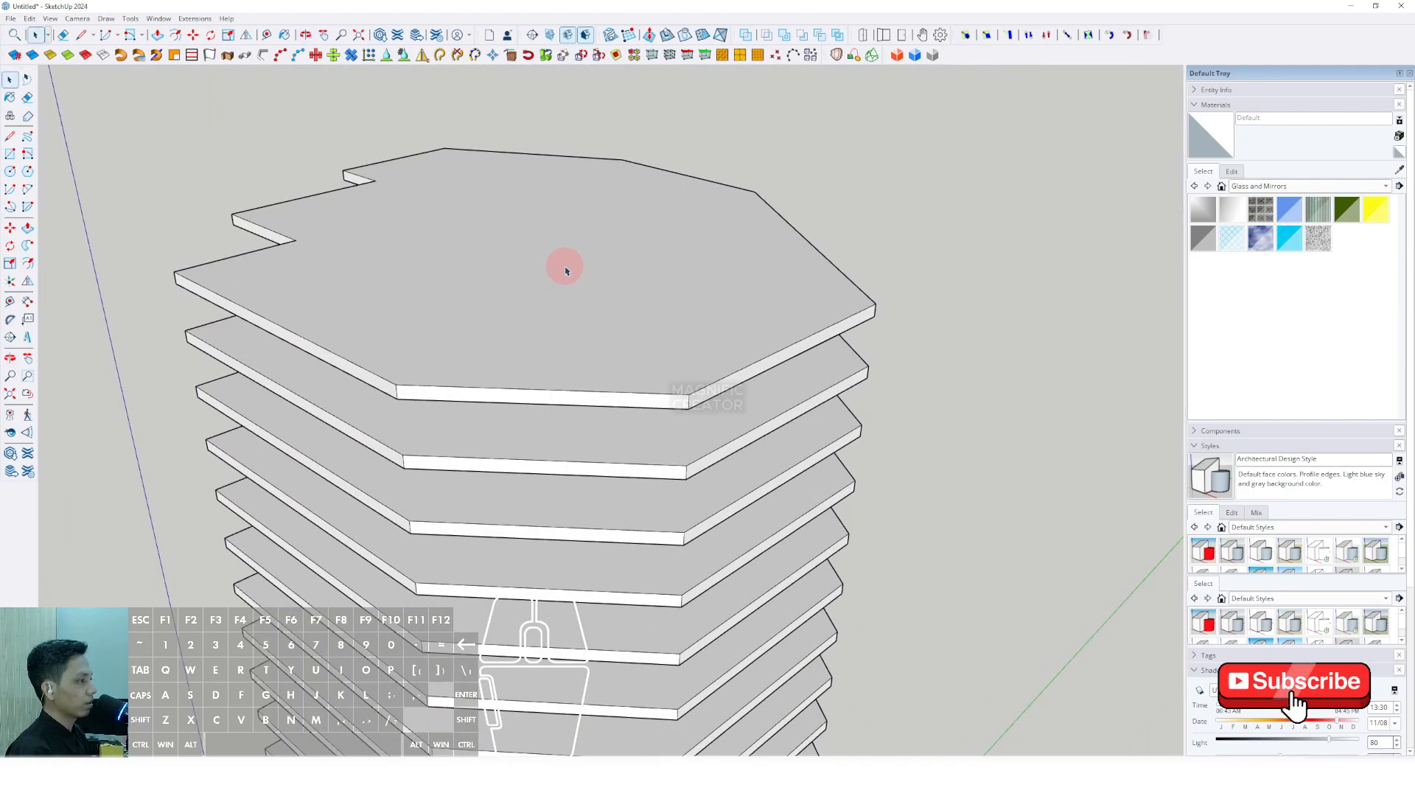
click(585, 230)
scroll(692, 274, up, 3)
right_click(694, 274)
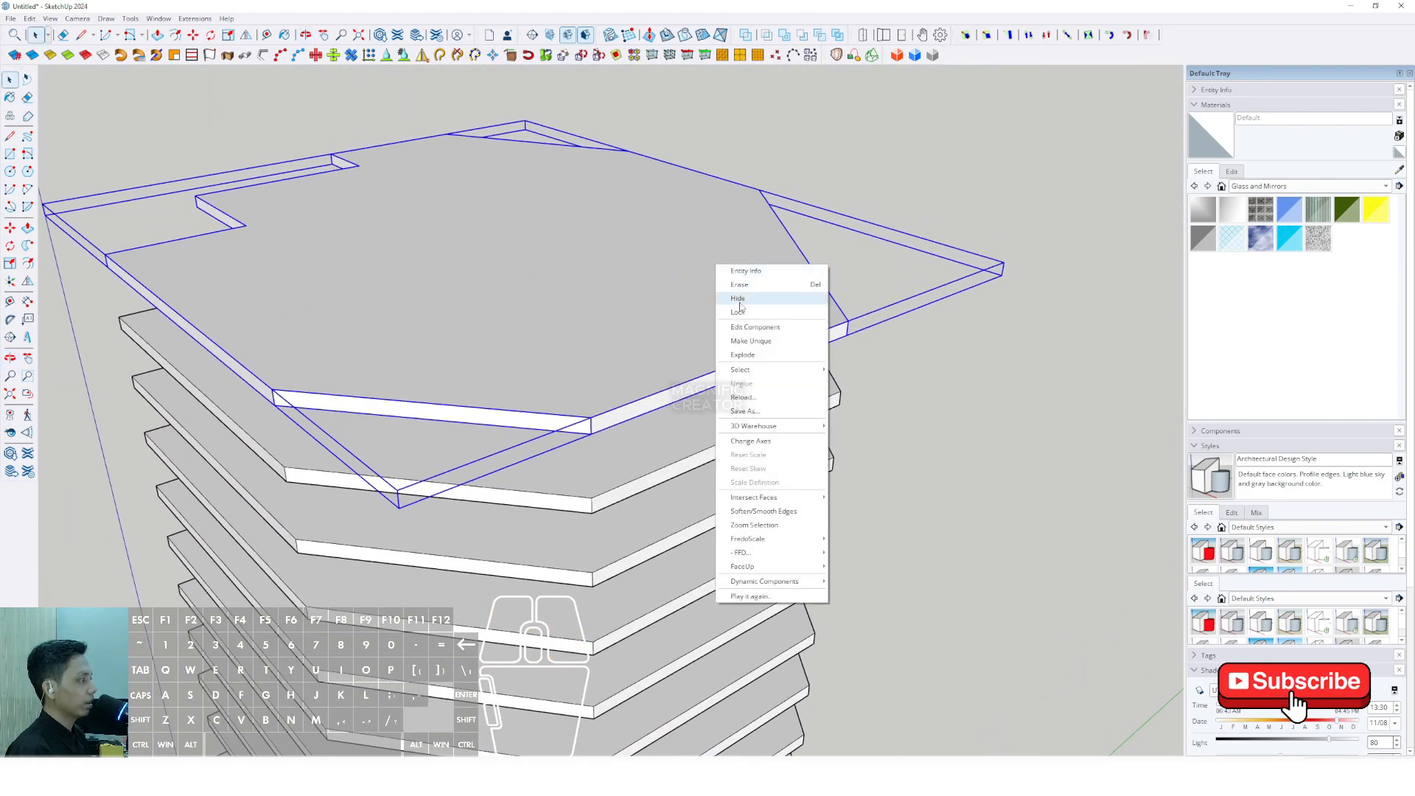
click(720, 323)
scroll(718, 339, down, 1)
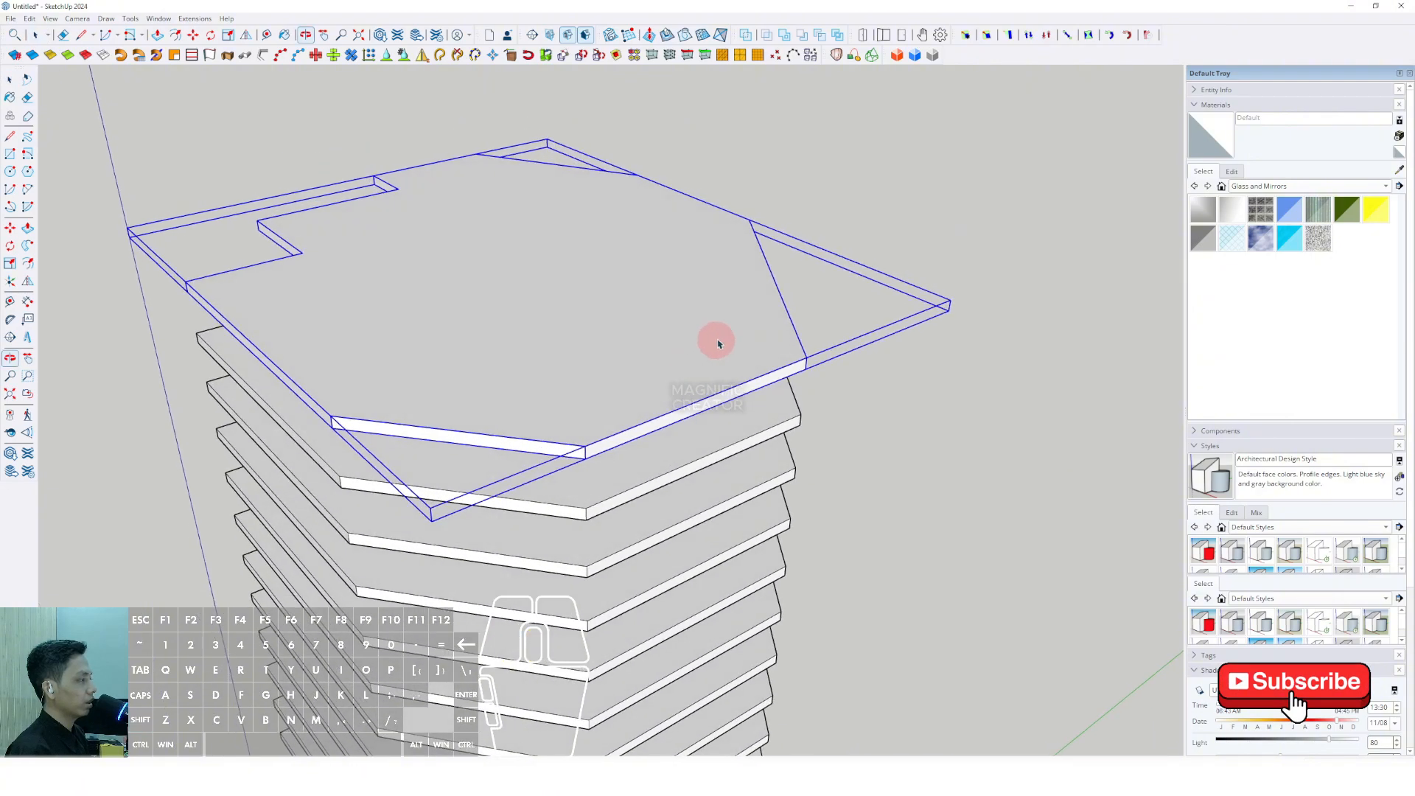
Step: Open the topmost slab for editing and offset its top face outline slightly inward
double_click(745, 278)
scroll(757, 282, up, 2)
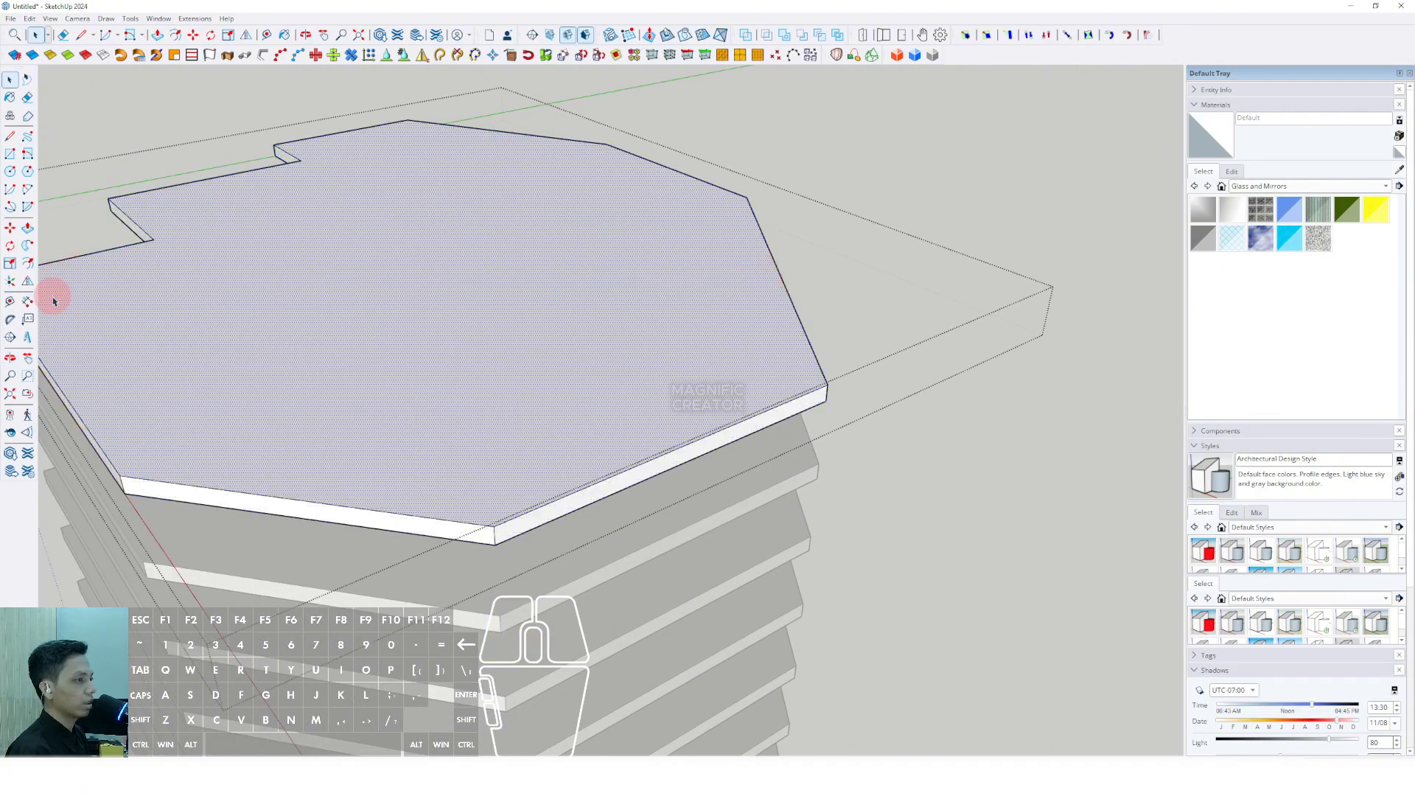
click(28, 264)
scroll(617, 306, up, 3)
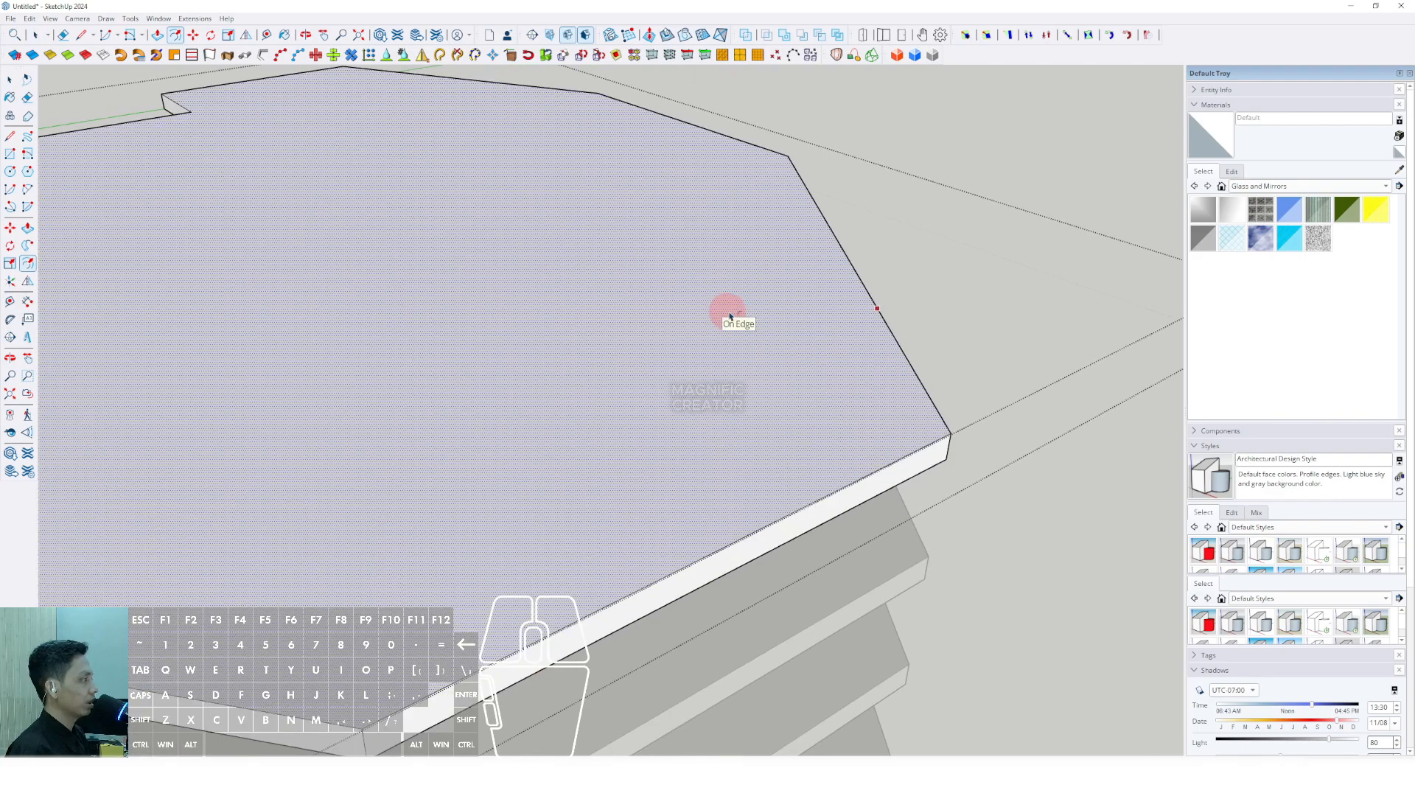
click(890, 329)
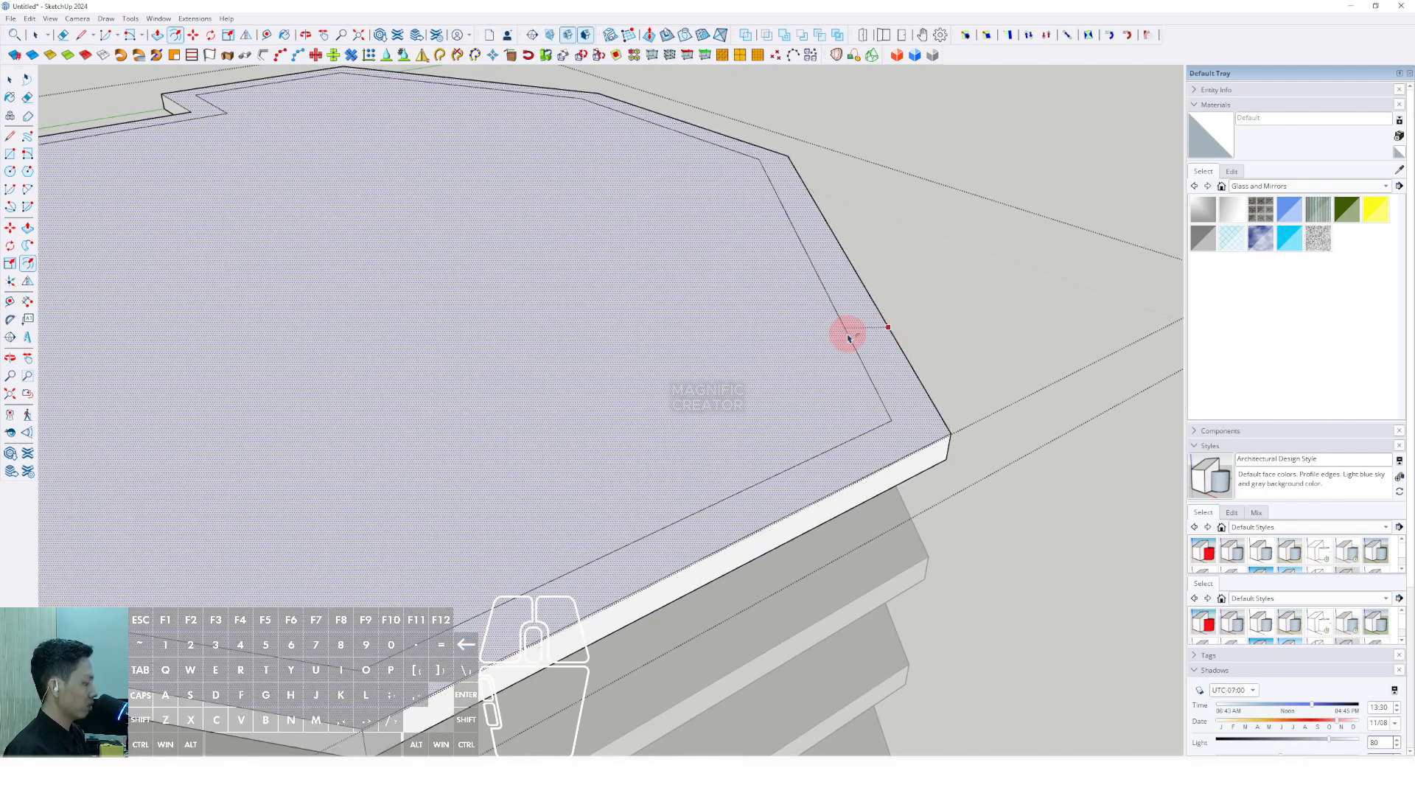
click(849, 337)
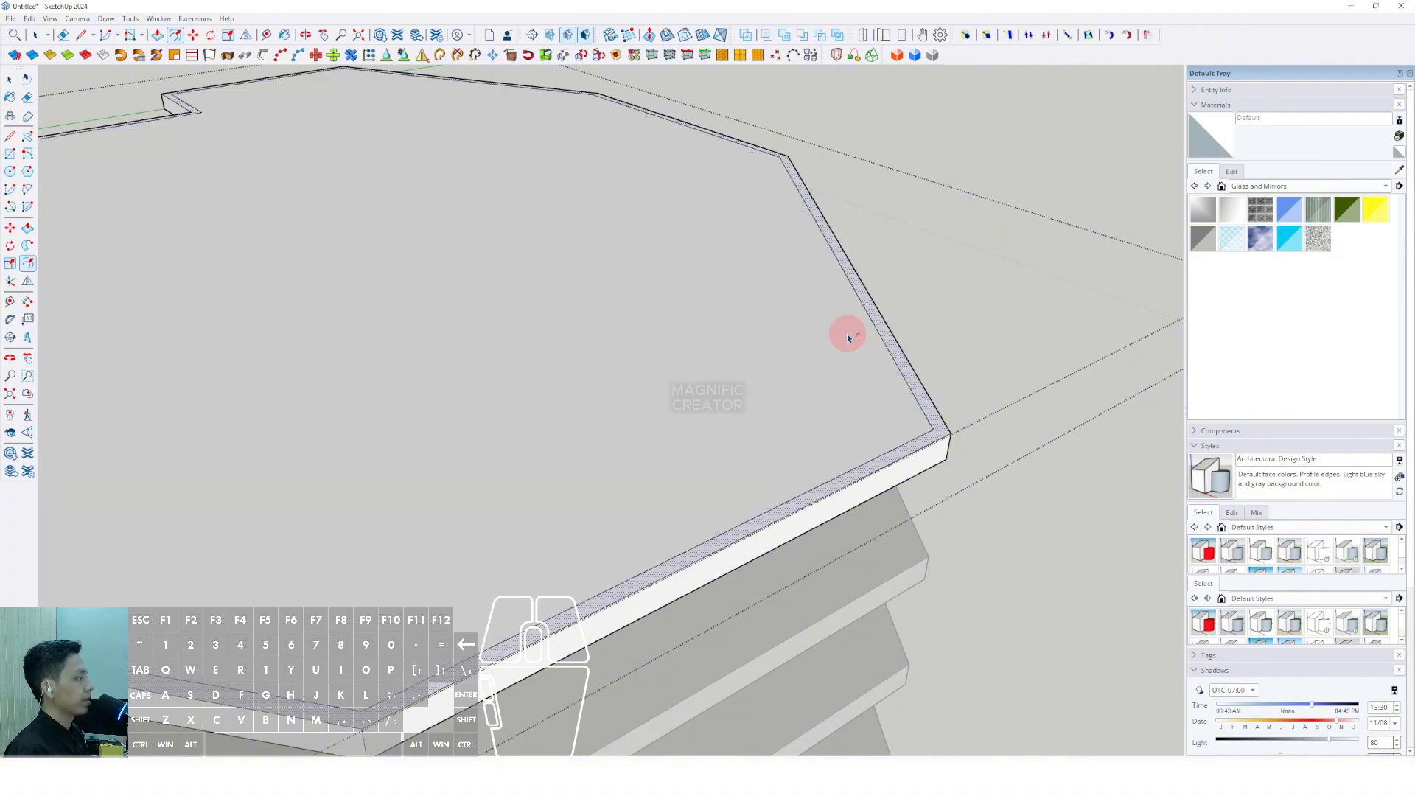
scroll(864, 350, down, 1)
middle_drag(861, 351, 711, 290)
Step: Copy the inset top face, leave the slab component, and paste the face in place outside it
click(649, 317)
scroll(621, 336, down, 2)
middle_drag(618, 339, 768, 371)
shift+middle_drag(768, 371, 627, 327)
click(30, 19)
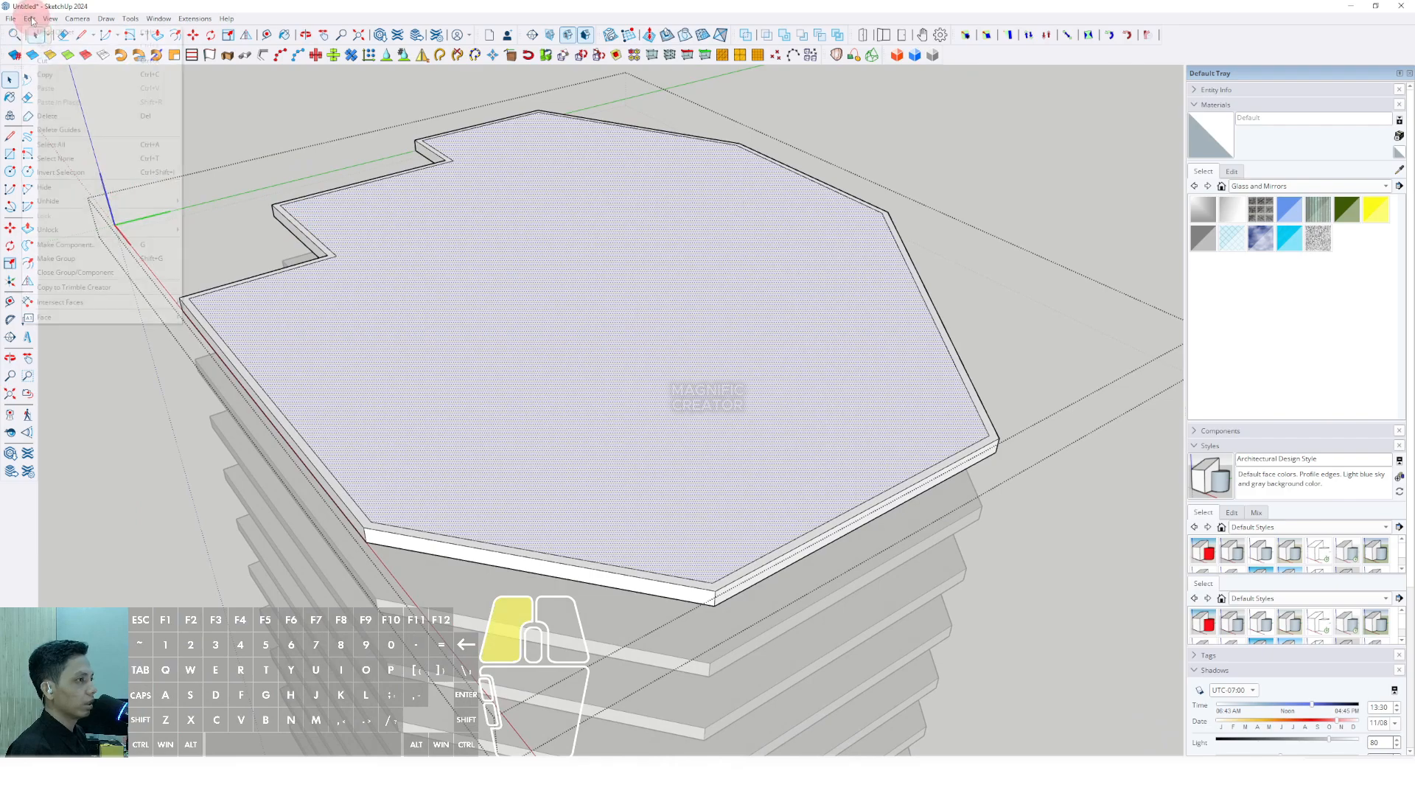
click(43, 75)
middle_drag(750, 398, 743, 303)
click(980, 195)
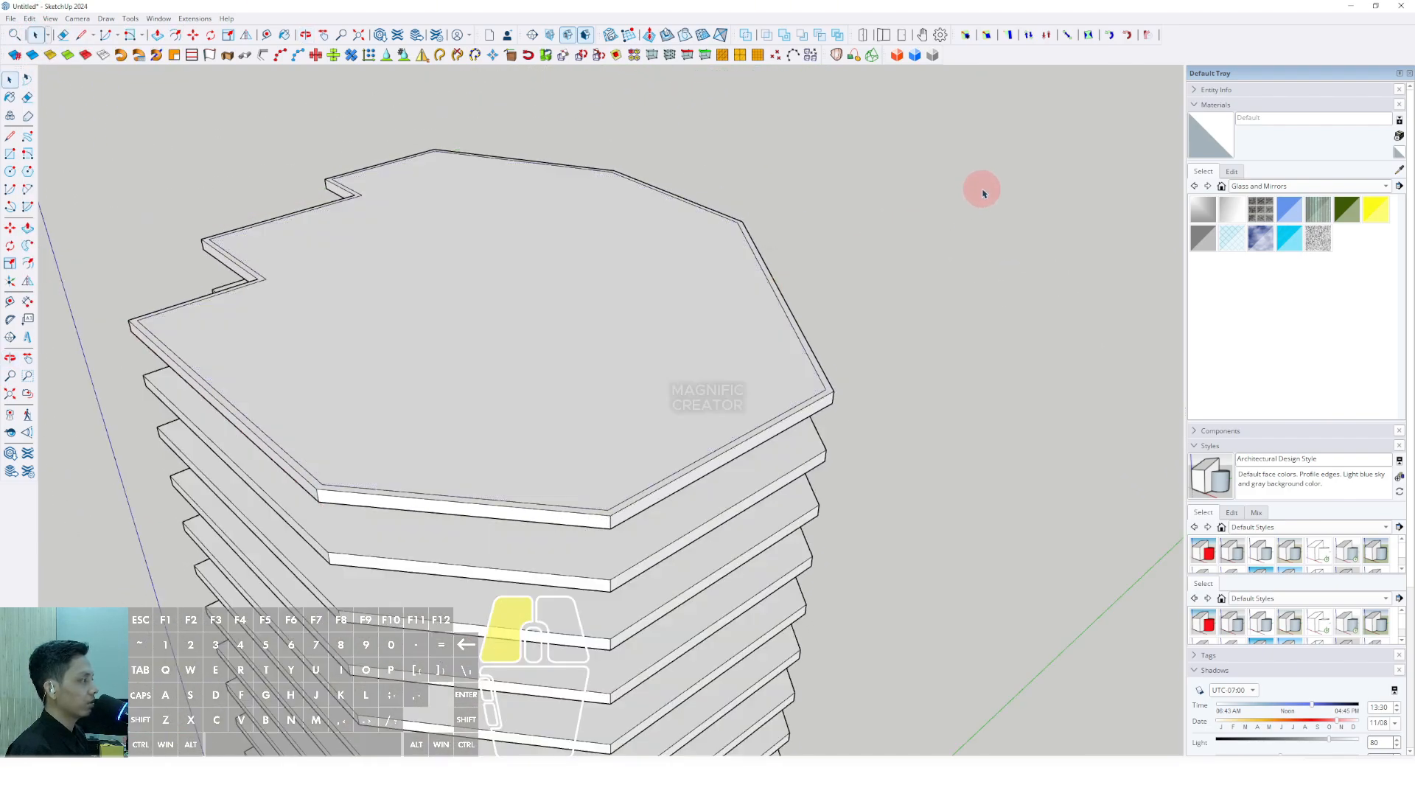
click(29, 19)
click(61, 104)
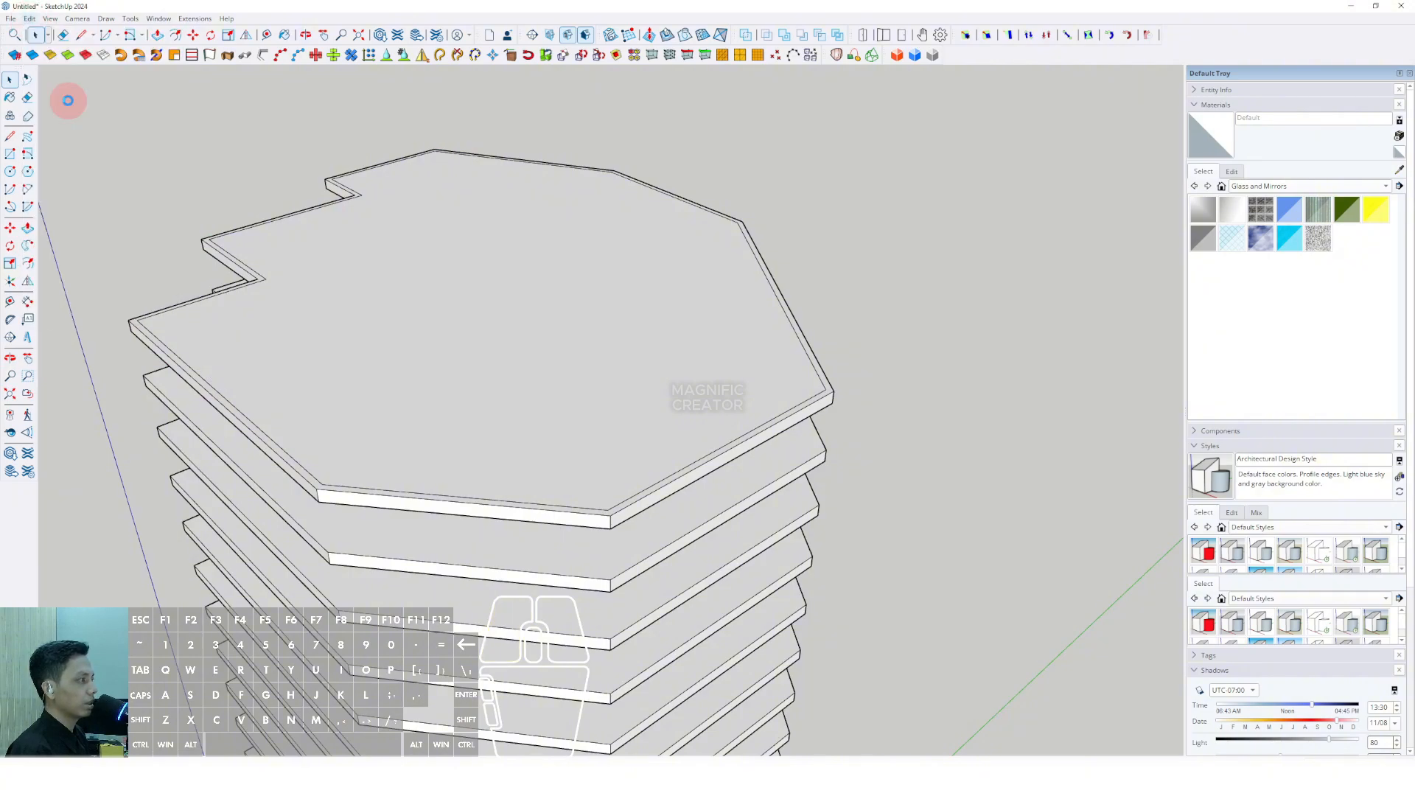
middle_drag(632, 347, 564, 320)
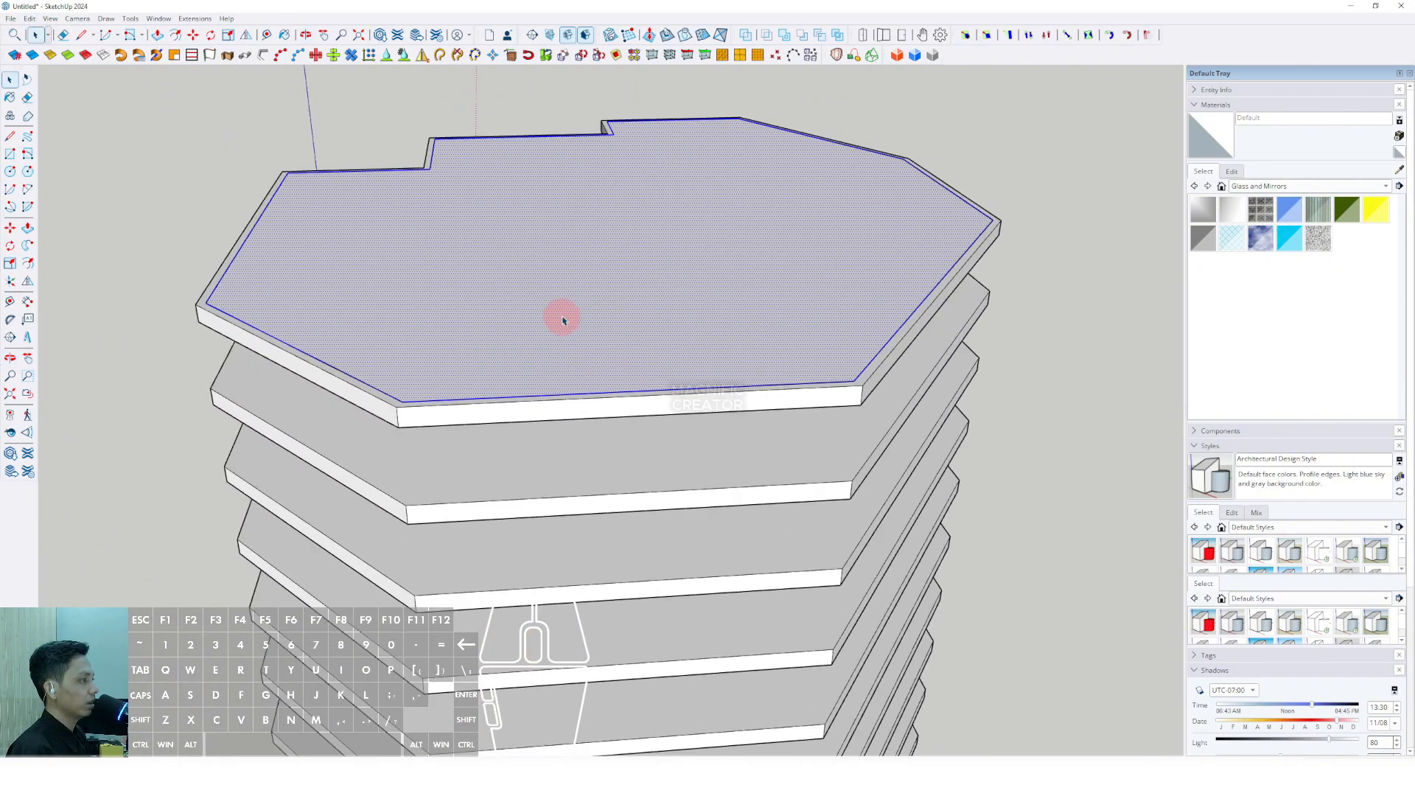
Step: Push/Pull the pasted face down through the tower to the ground slab
middle_drag(462, 276, 398, 302)
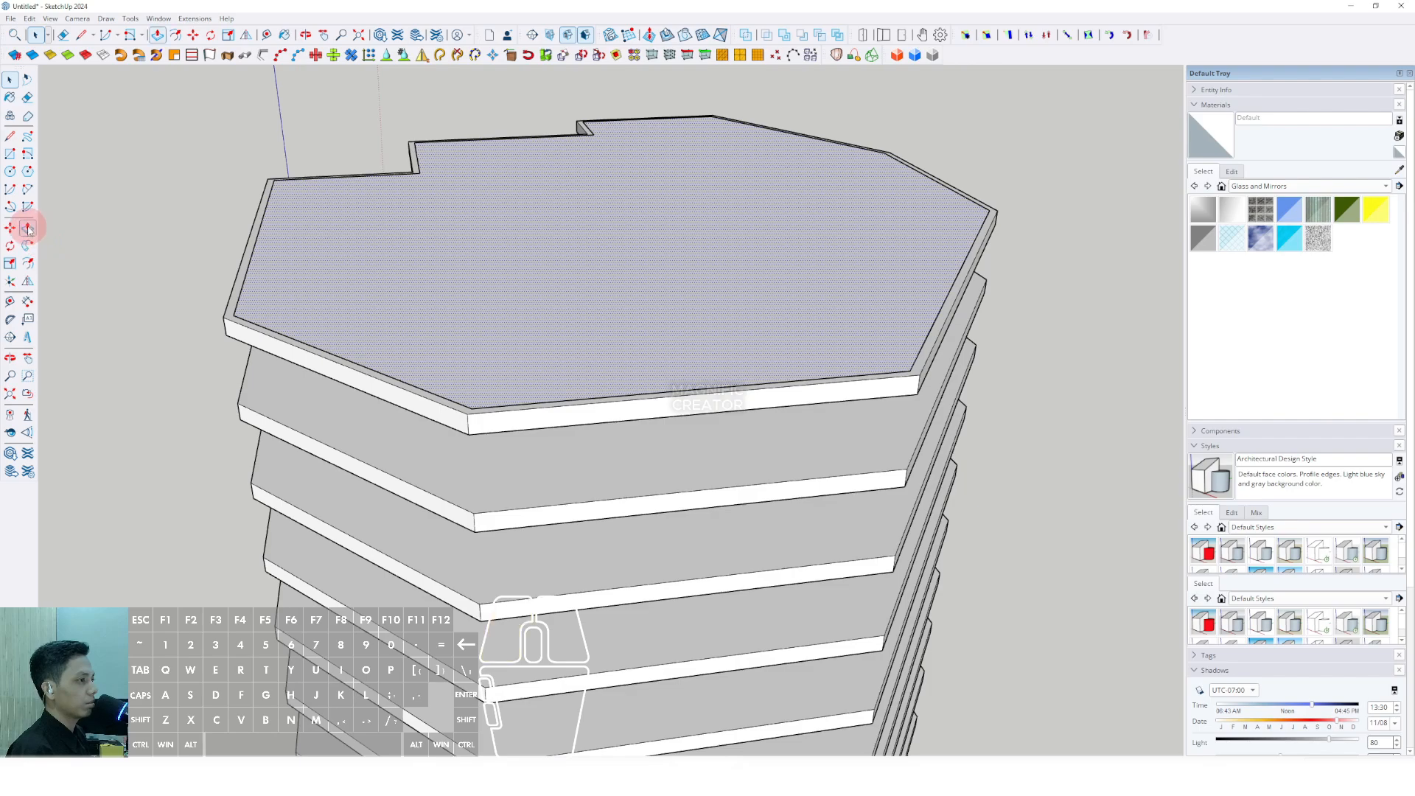
scroll(610, 297, up, 4)
click(769, 285)
scroll(750, 258, down, 10)
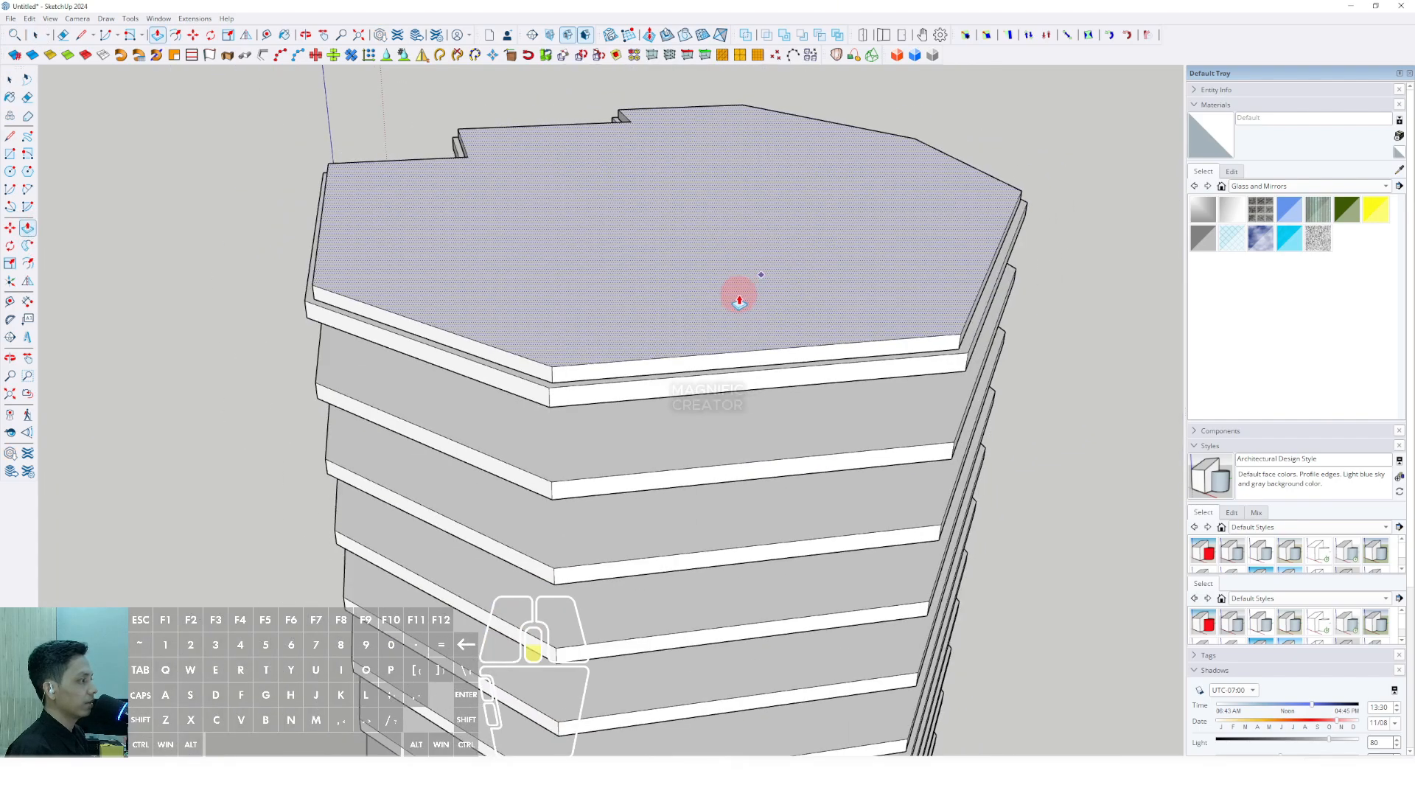
shift+middle_drag(726, 521, 612, 135)
scroll(613, 136, down, 3)
shift+middle_drag(593, 604, 593, 354)
scroll(622, 443, up, 5)
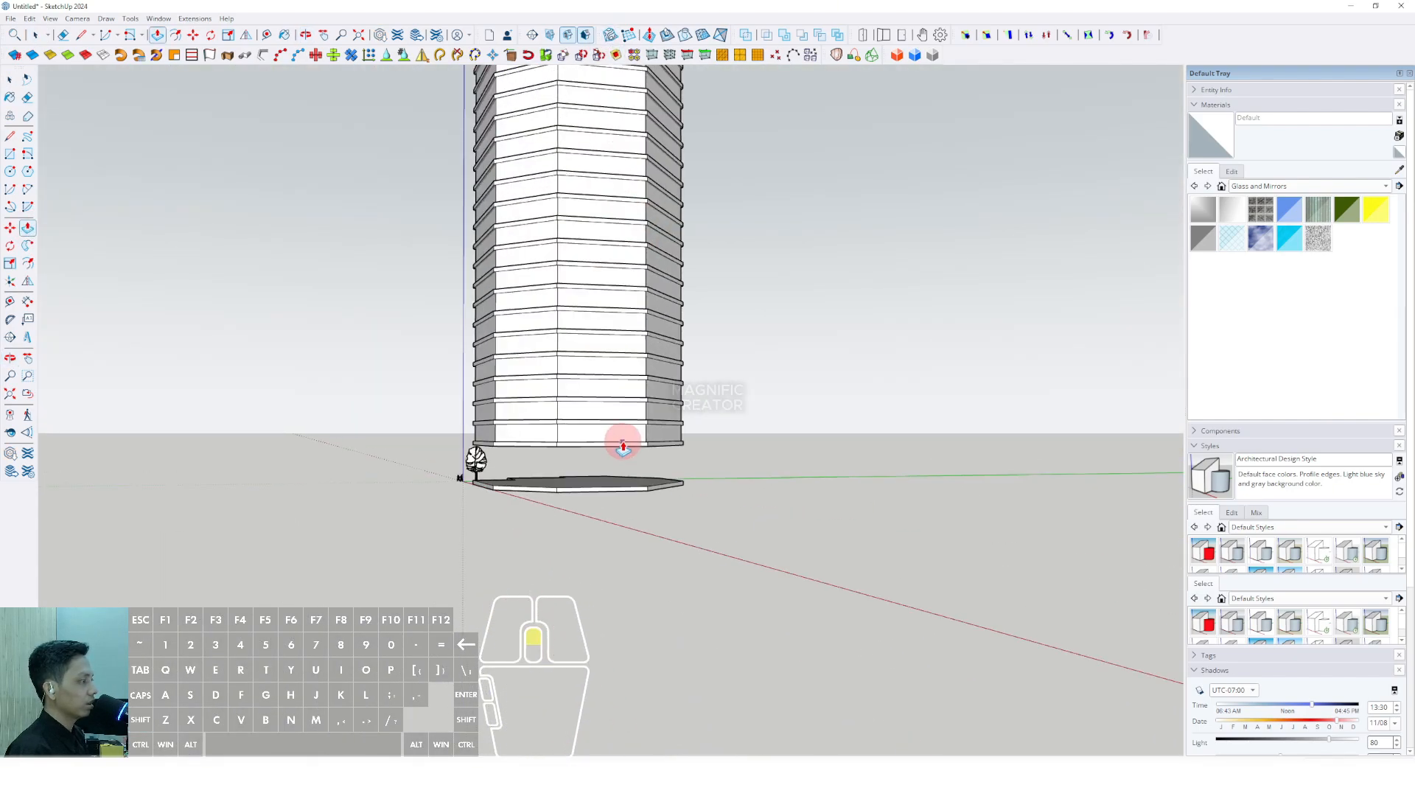
click(653, 501)
key(space)
Step: Select the whole extruded tower volume and make it a group
middle_drag(483, 481, 642, 477)
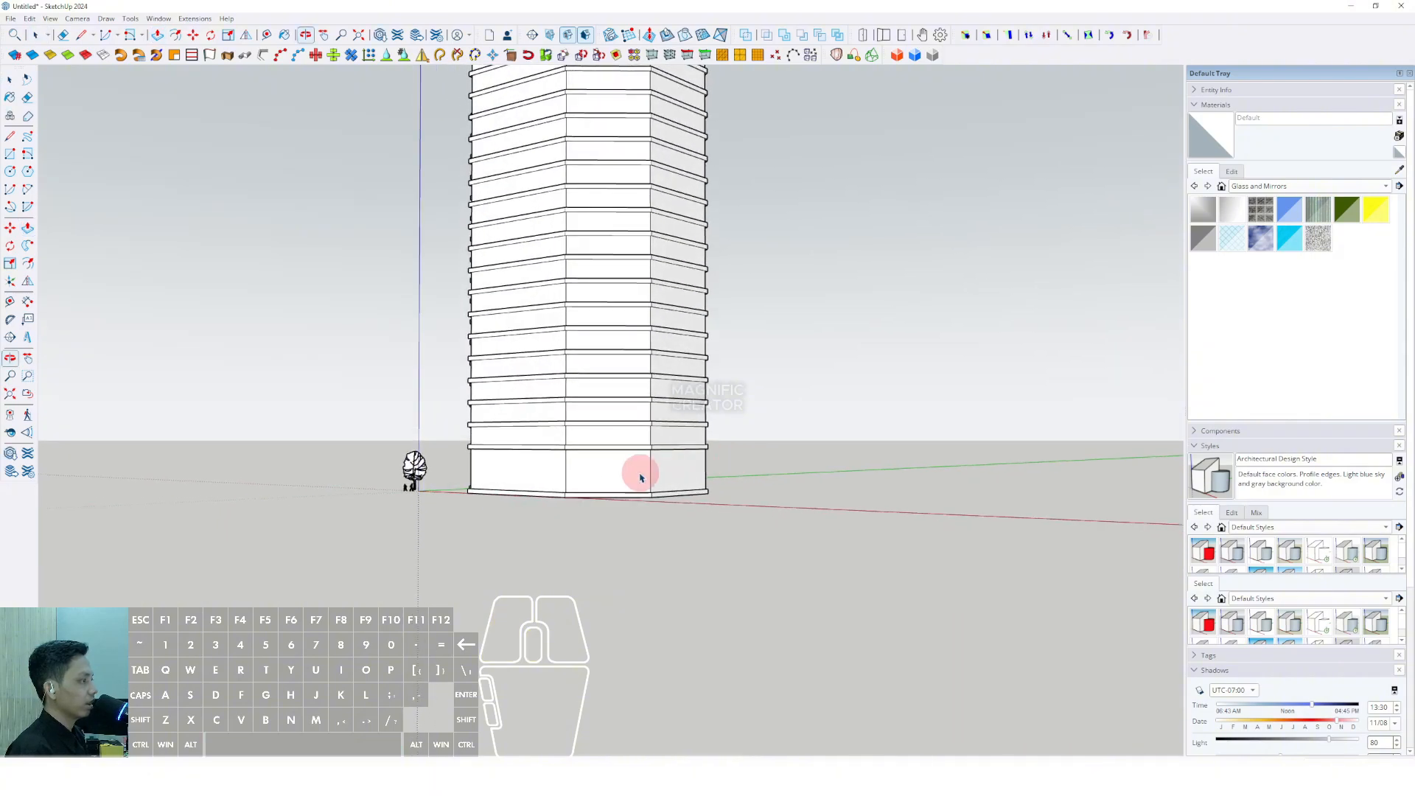
scroll(642, 477, up, 4)
triple_click(688, 460)
right_click(691, 453)
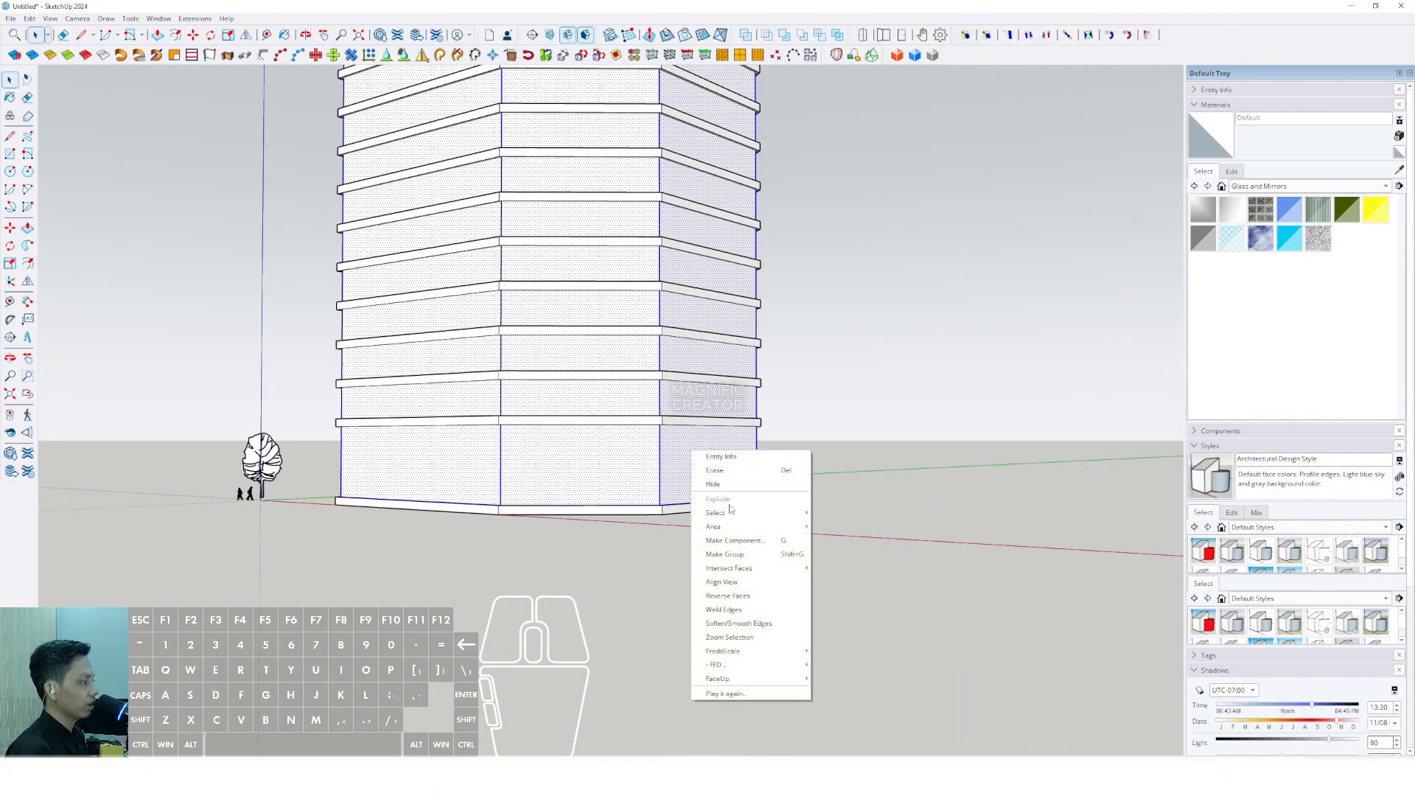
click(730, 554)
scroll(587, 468, down, 6)
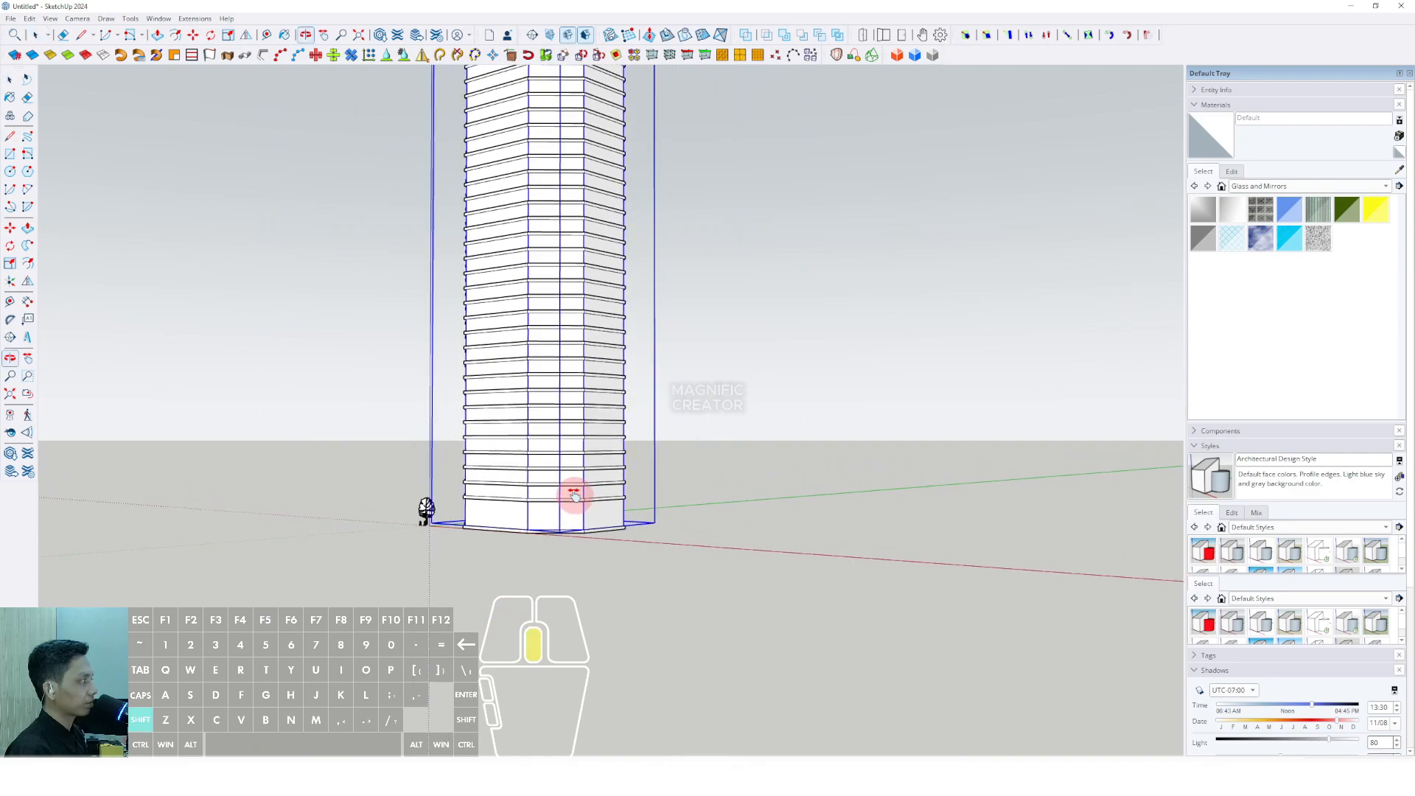
Step: Open the tower volume group with the rest of the model hidden, and delete its top face
scroll(597, 501, up, 3)
triple_click(600, 521)
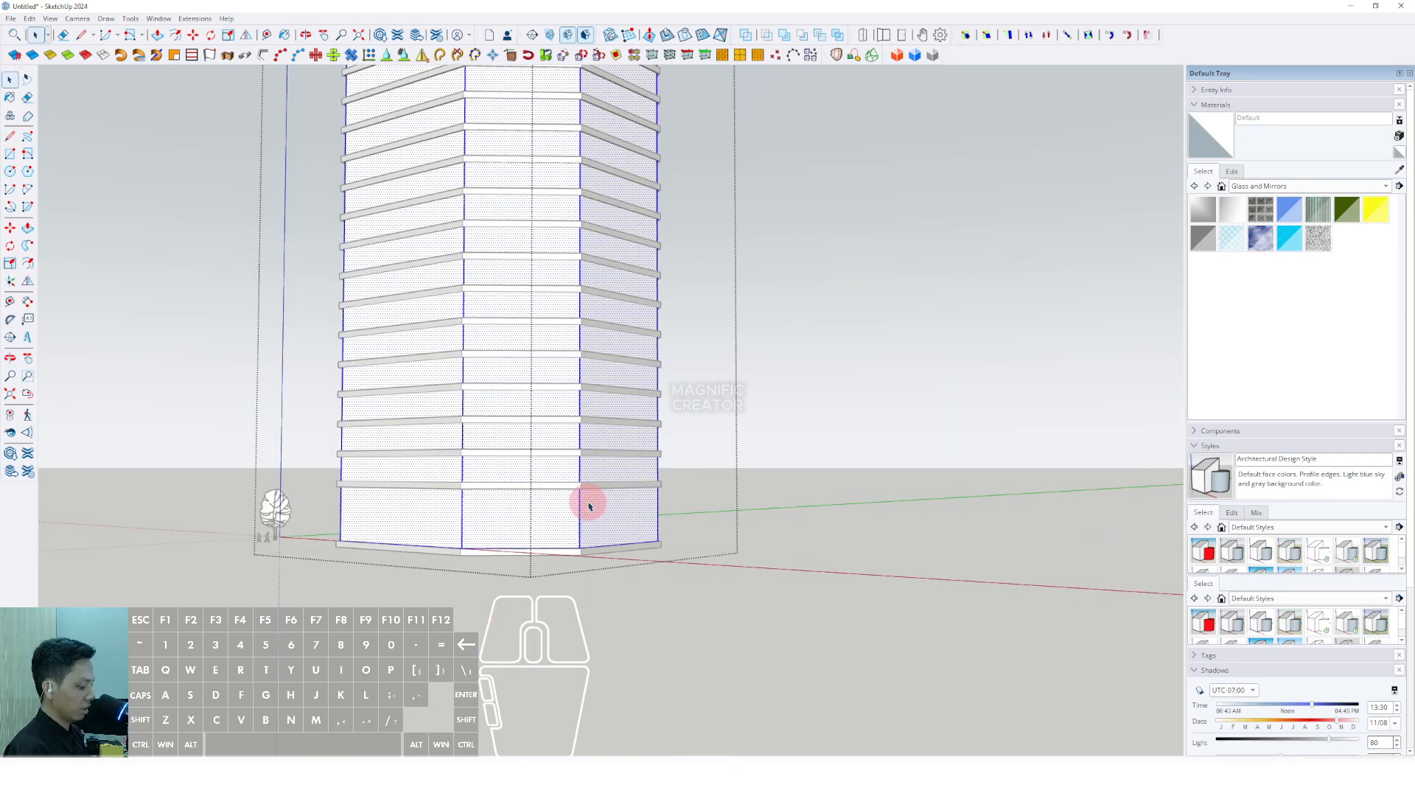
scroll(564, 510, up, 8)
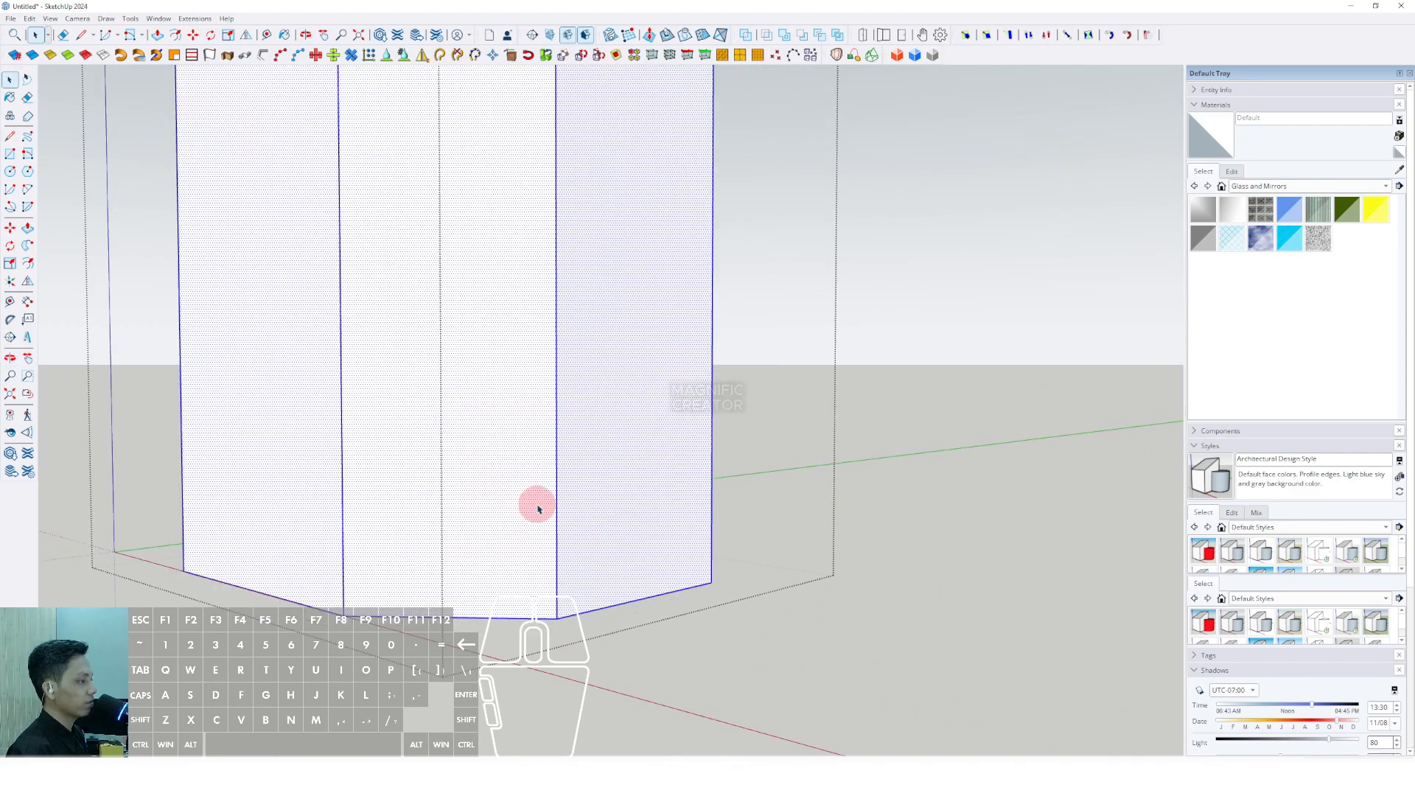
middle_drag(555, 359, 521, 211)
scroll(528, 218, up, 2)
click(558, 238)
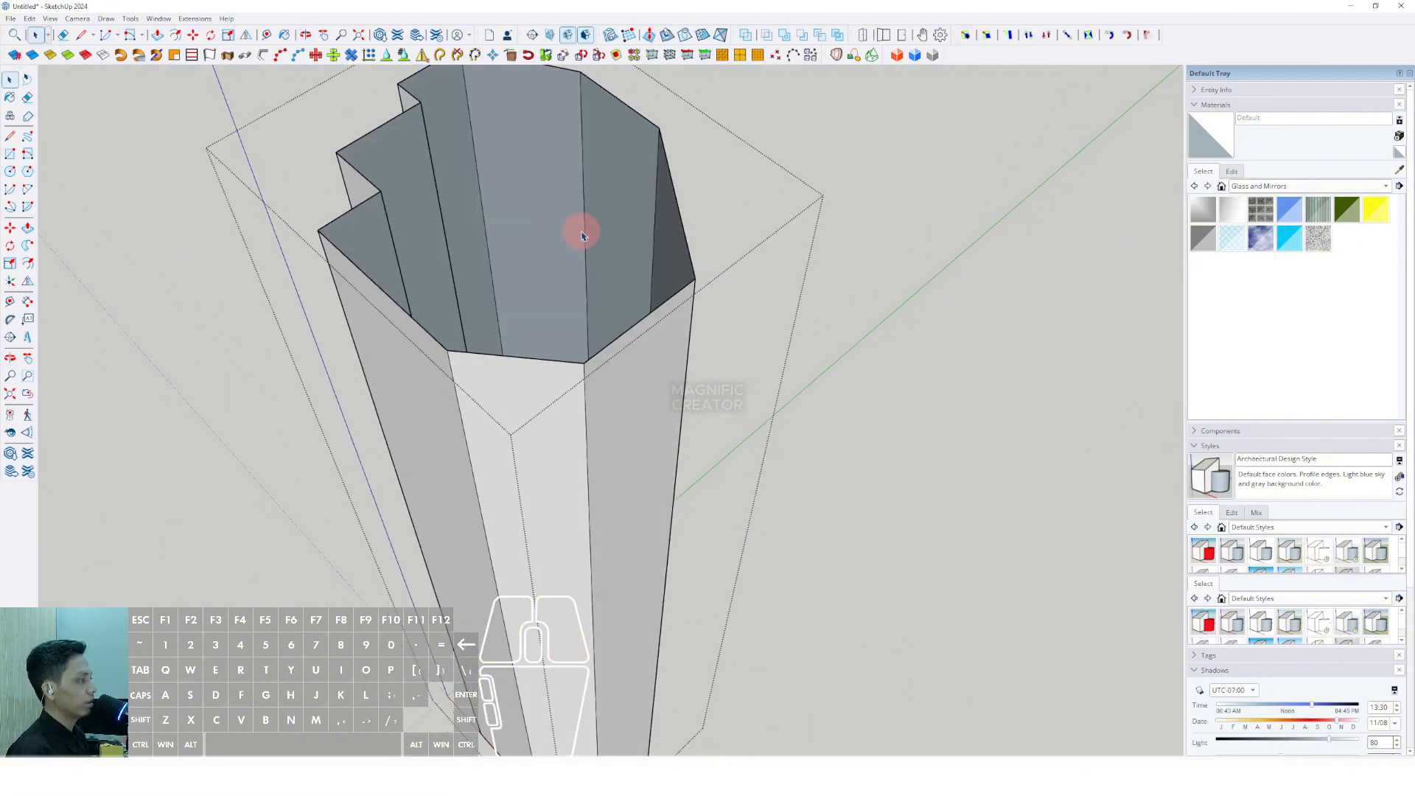
Step: Close the tower volume group and return to the full model with all floor slabs
scroll(600, 405, up, 6)
middle_drag(568, 436, 888, 206)
right_click(579, 443)
click(593, 458)
key(space)
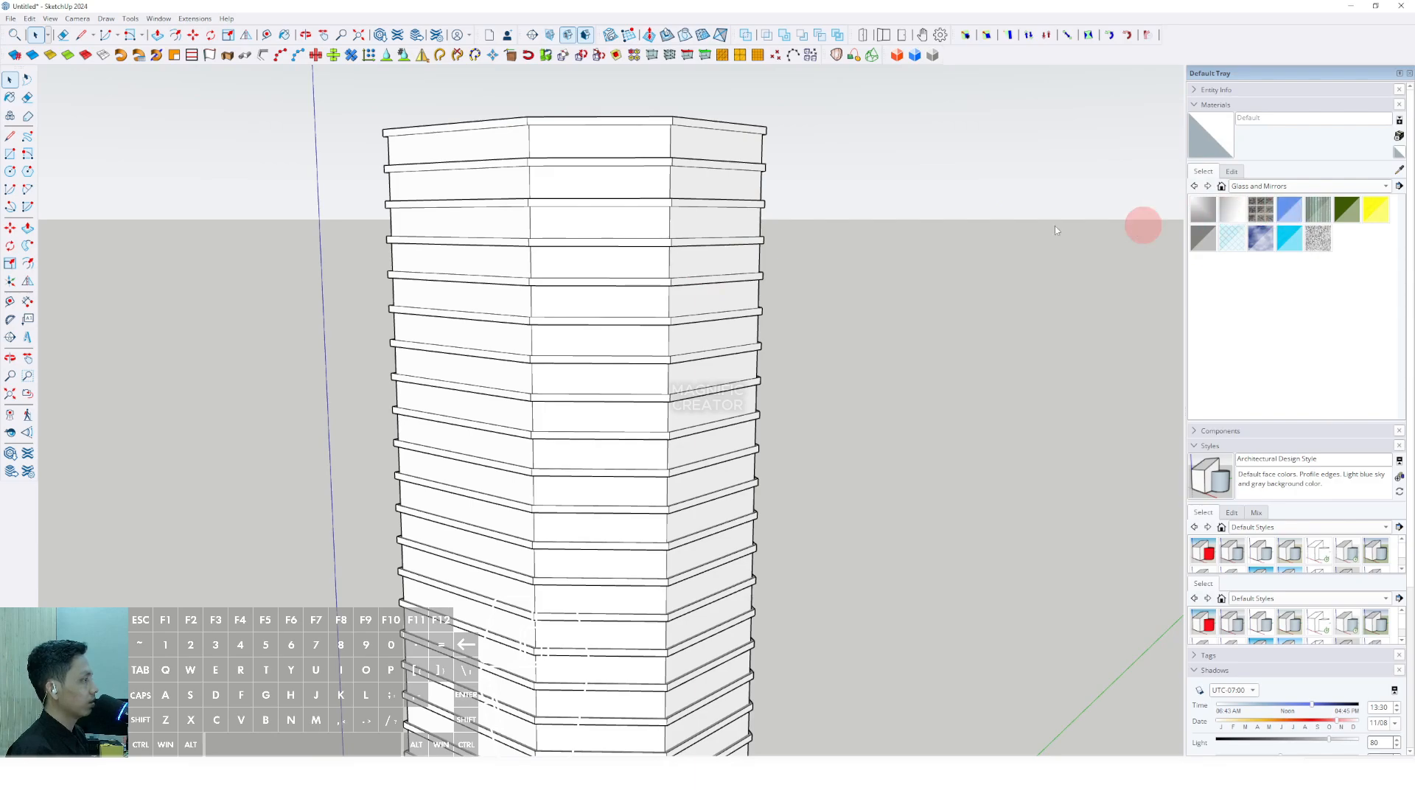
middle_drag(559, 224, 1204, 291)
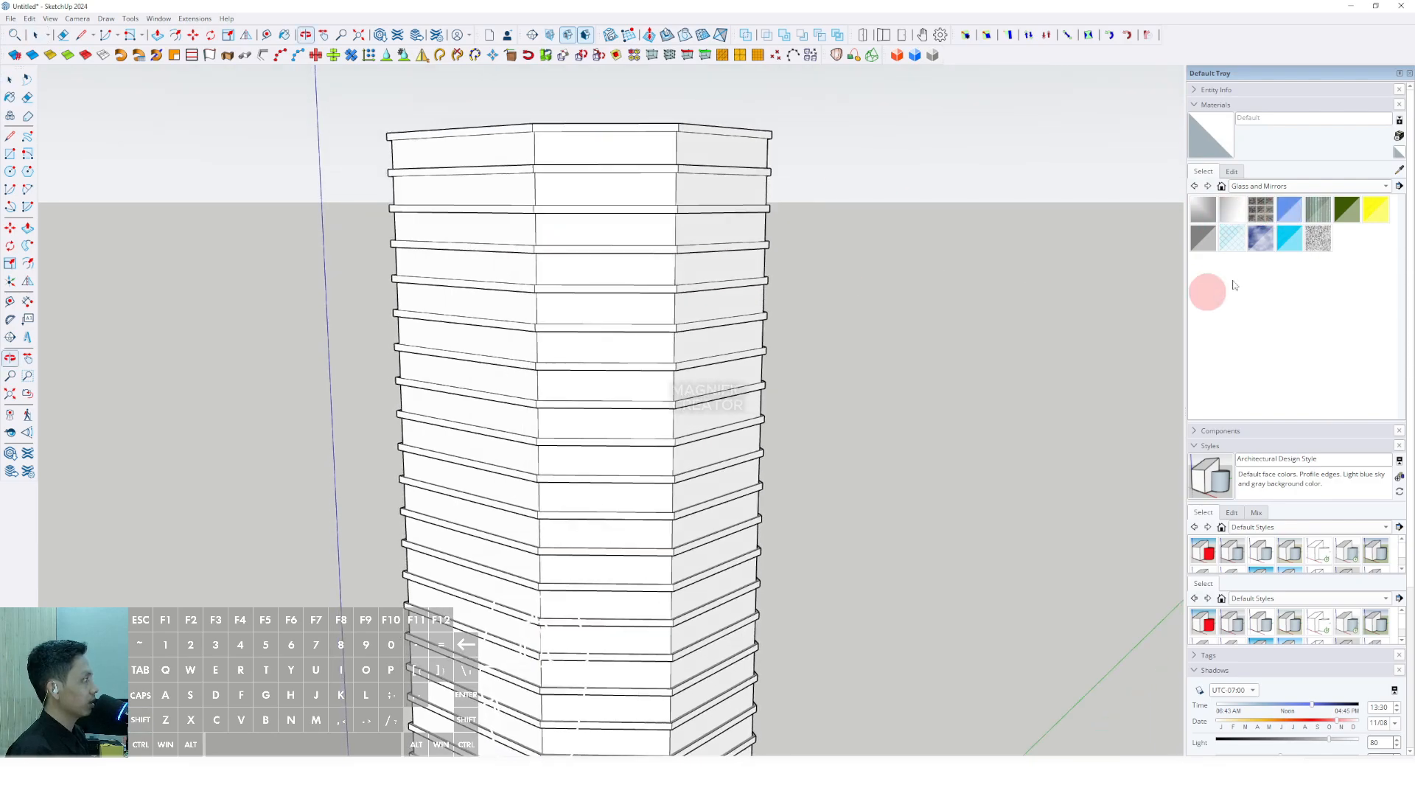
click(1197, 106)
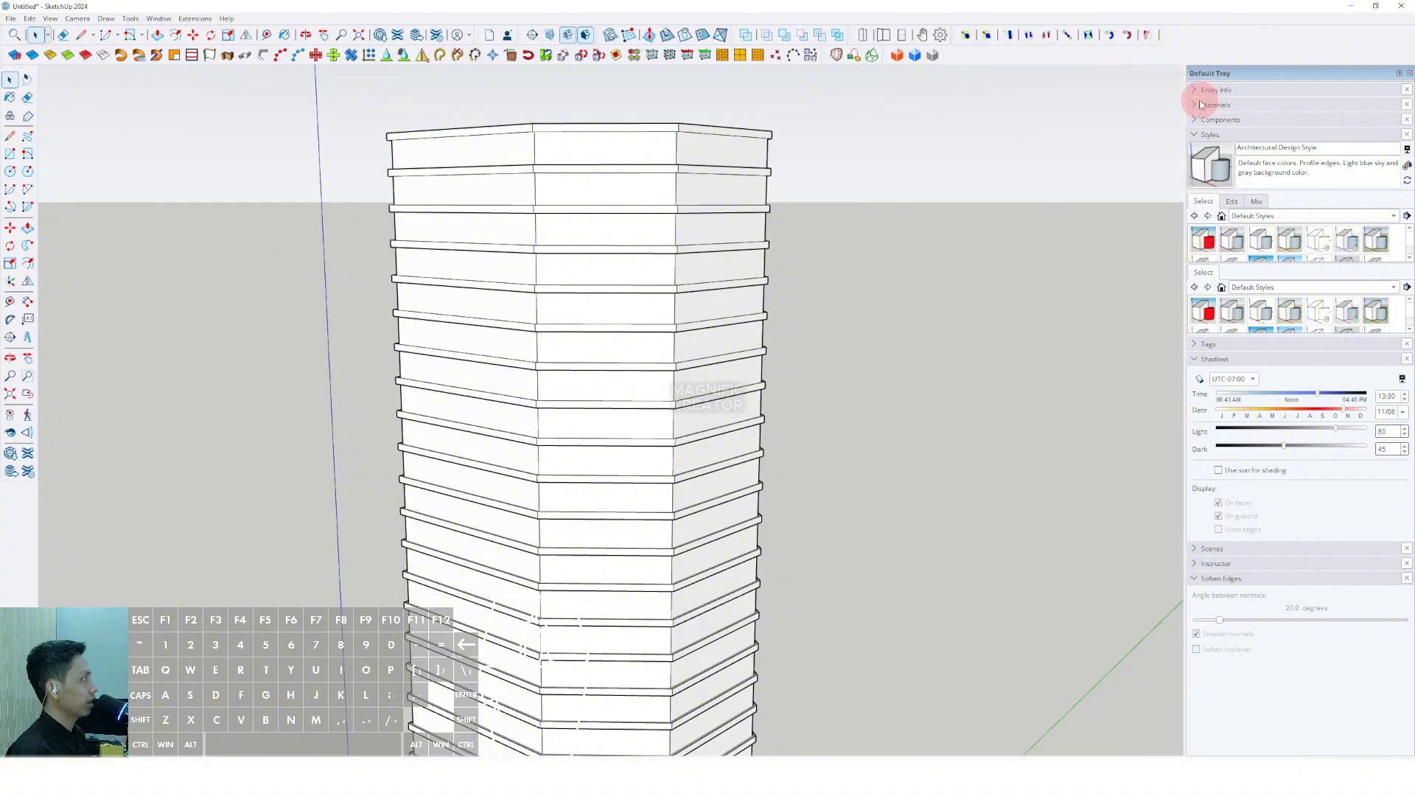
click(1197, 105)
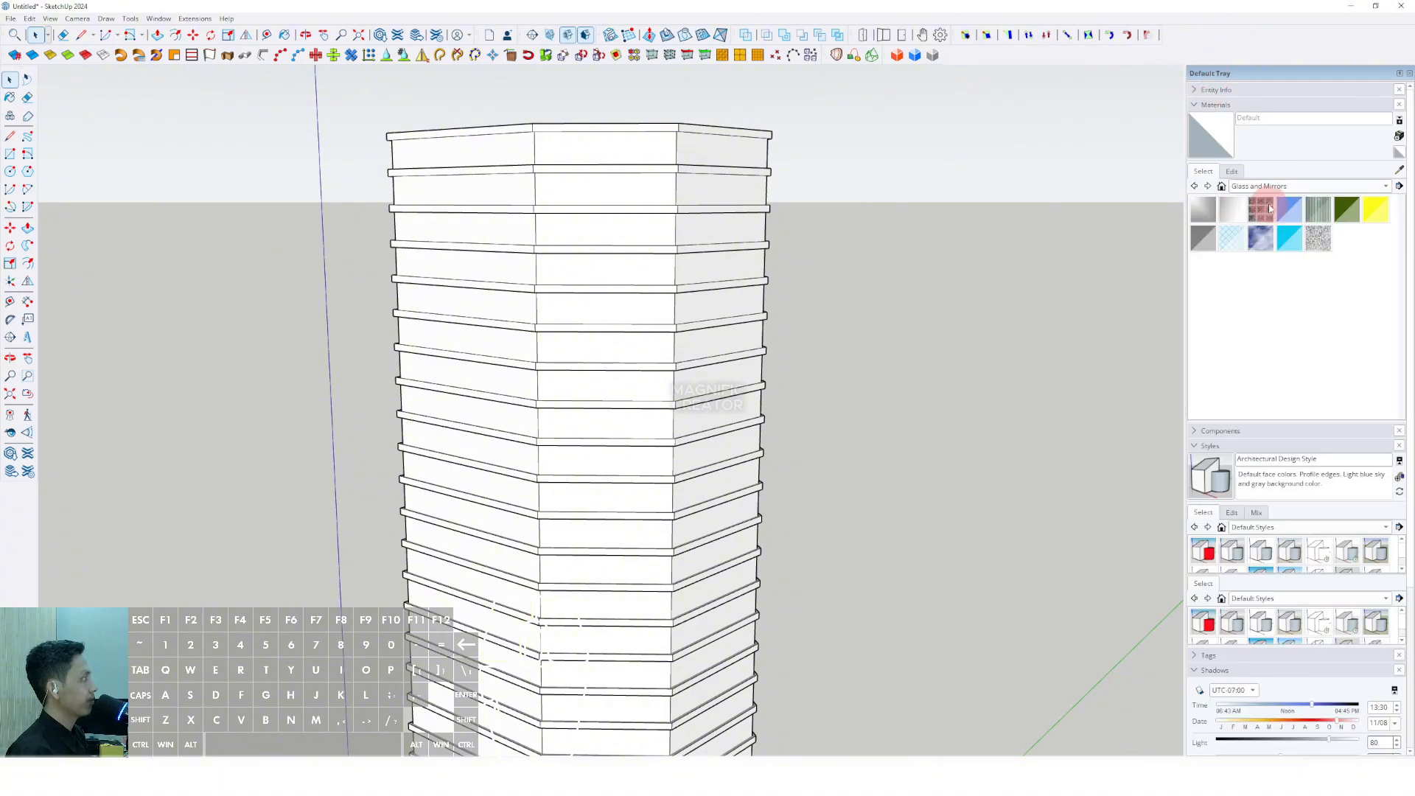
click(1197, 105)
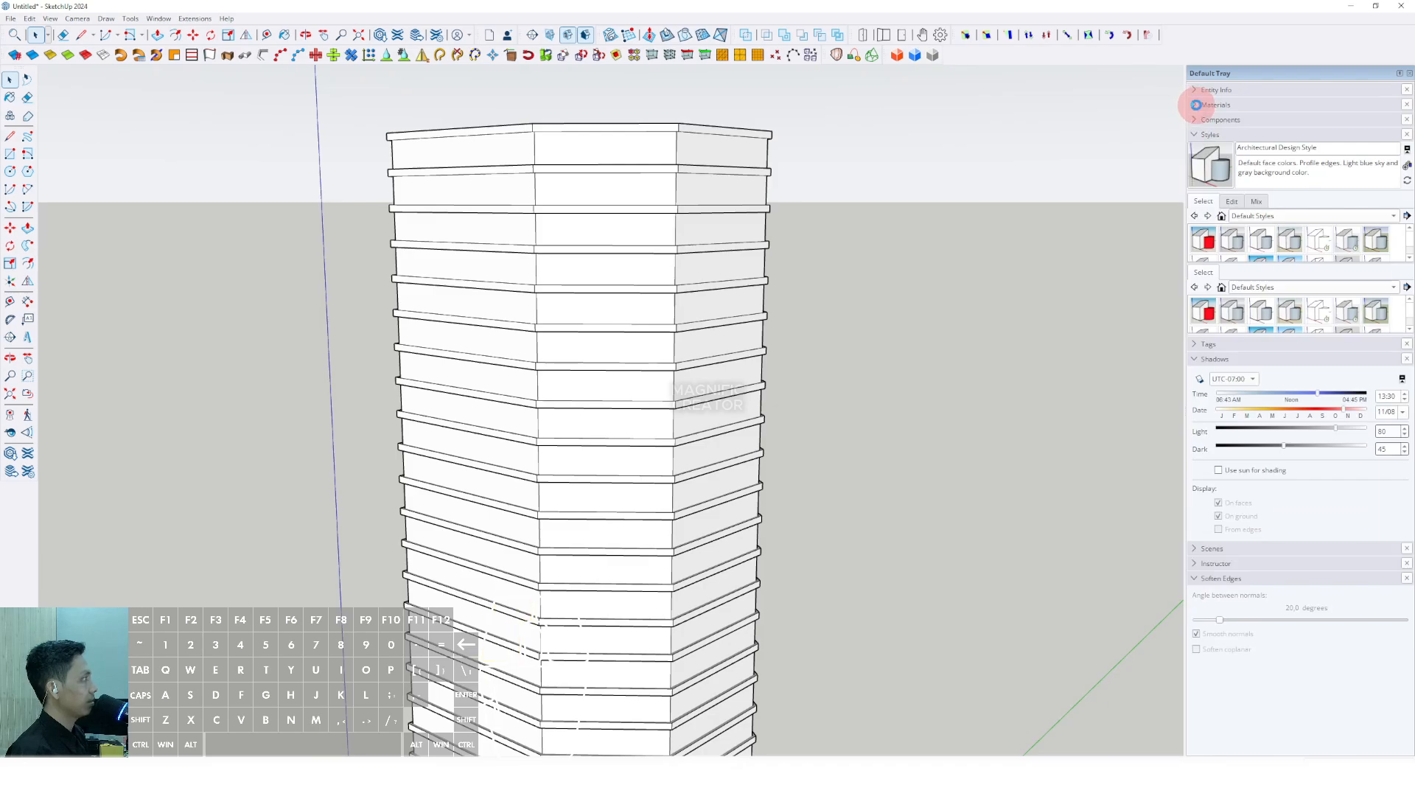
click(1197, 105)
Step: Paint the tower's facade group with Translucent Glass Blue from the Glass and Mirrors material collection
click(1386, 187)
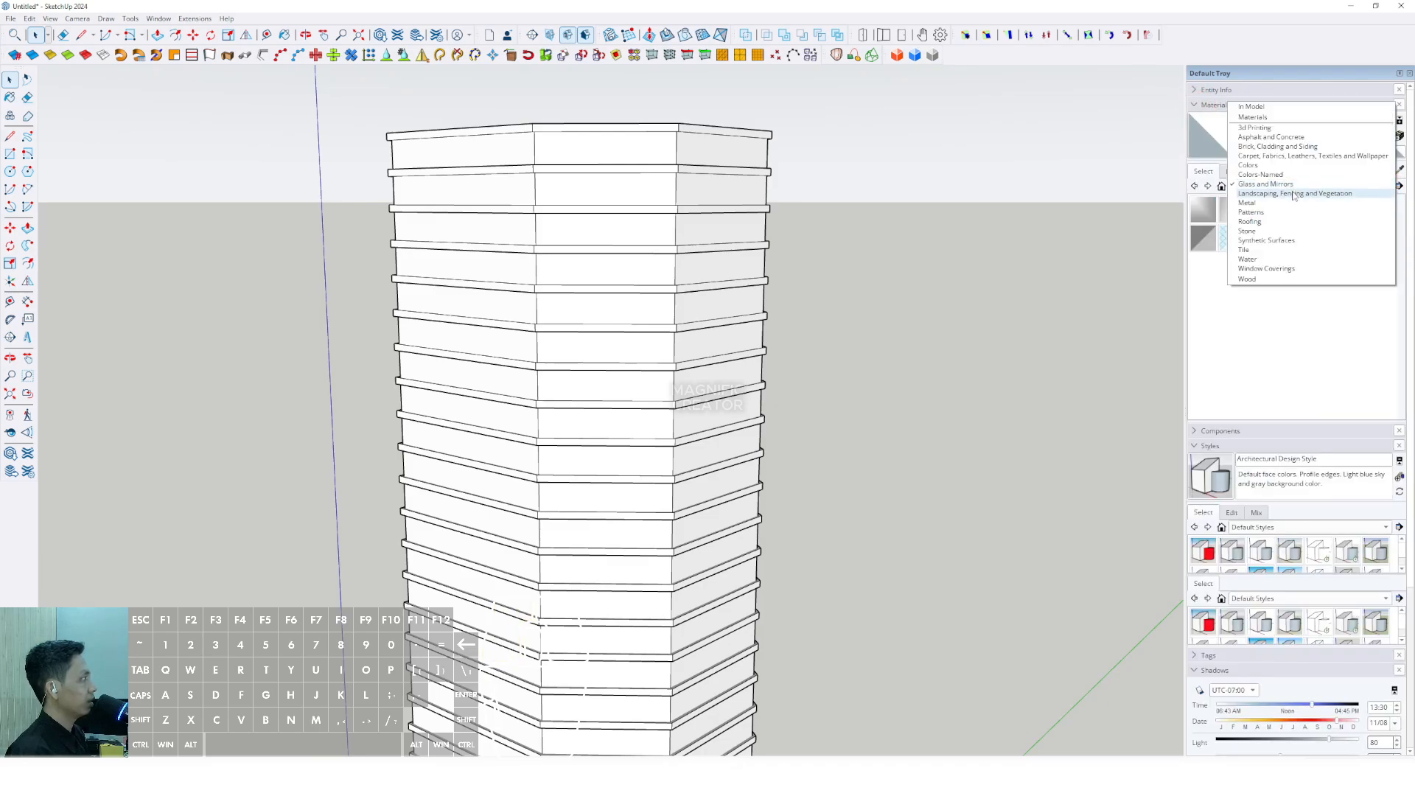
click(1249, 187)
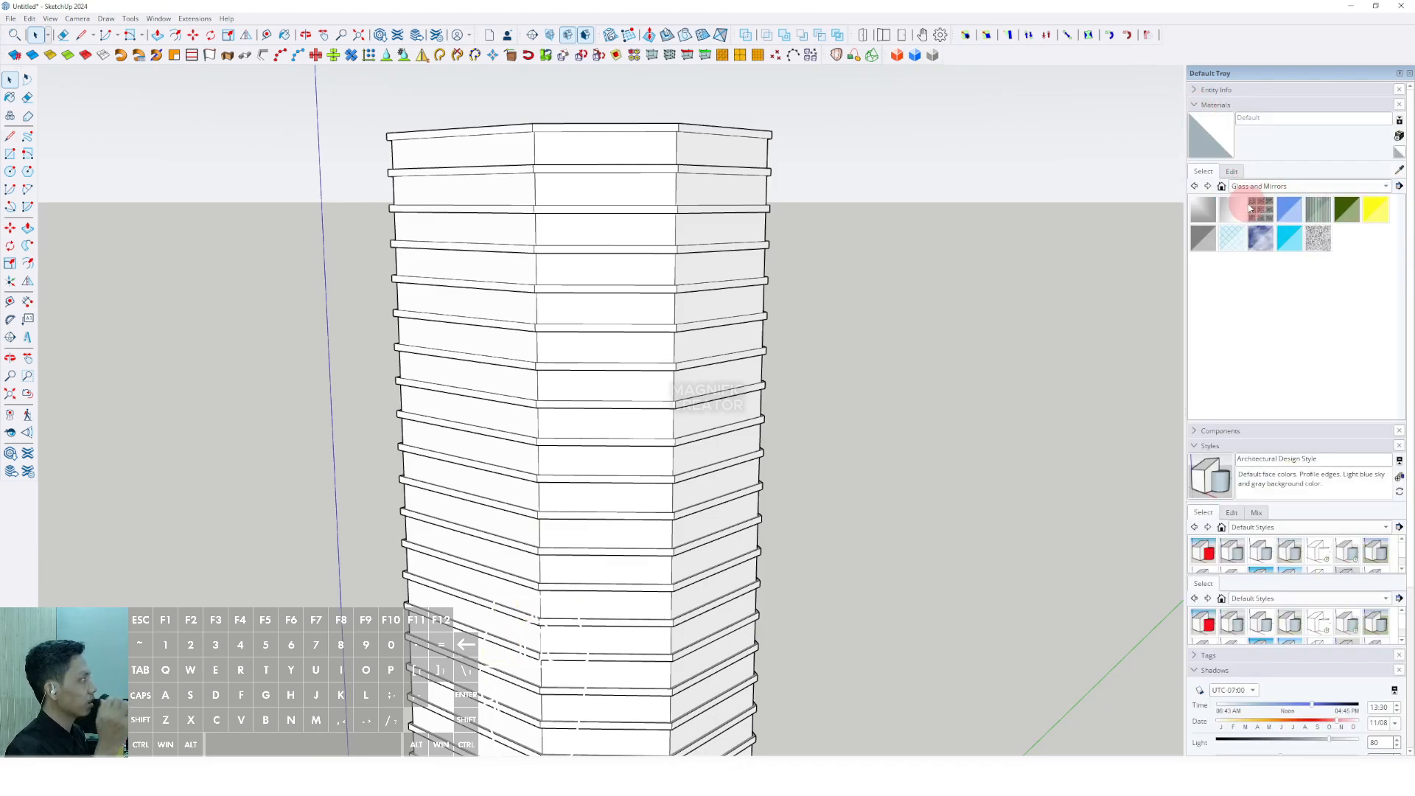
middle_drag(768, 259, 653, 261)
click(1320, 231)
click(1287, 211)
scroll(649, 225, up, 3)
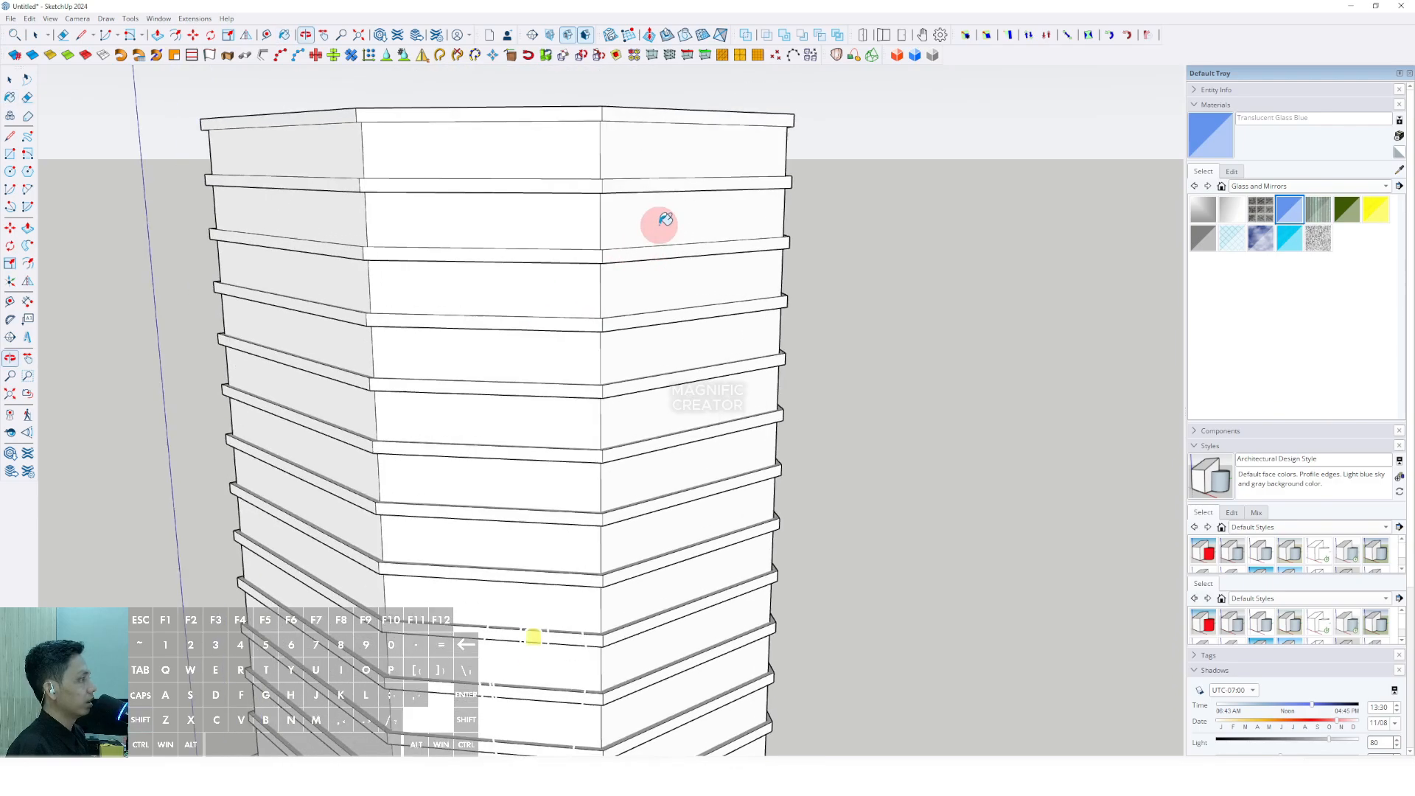
click(645, 216)
scroll(689, 214, down, 6)
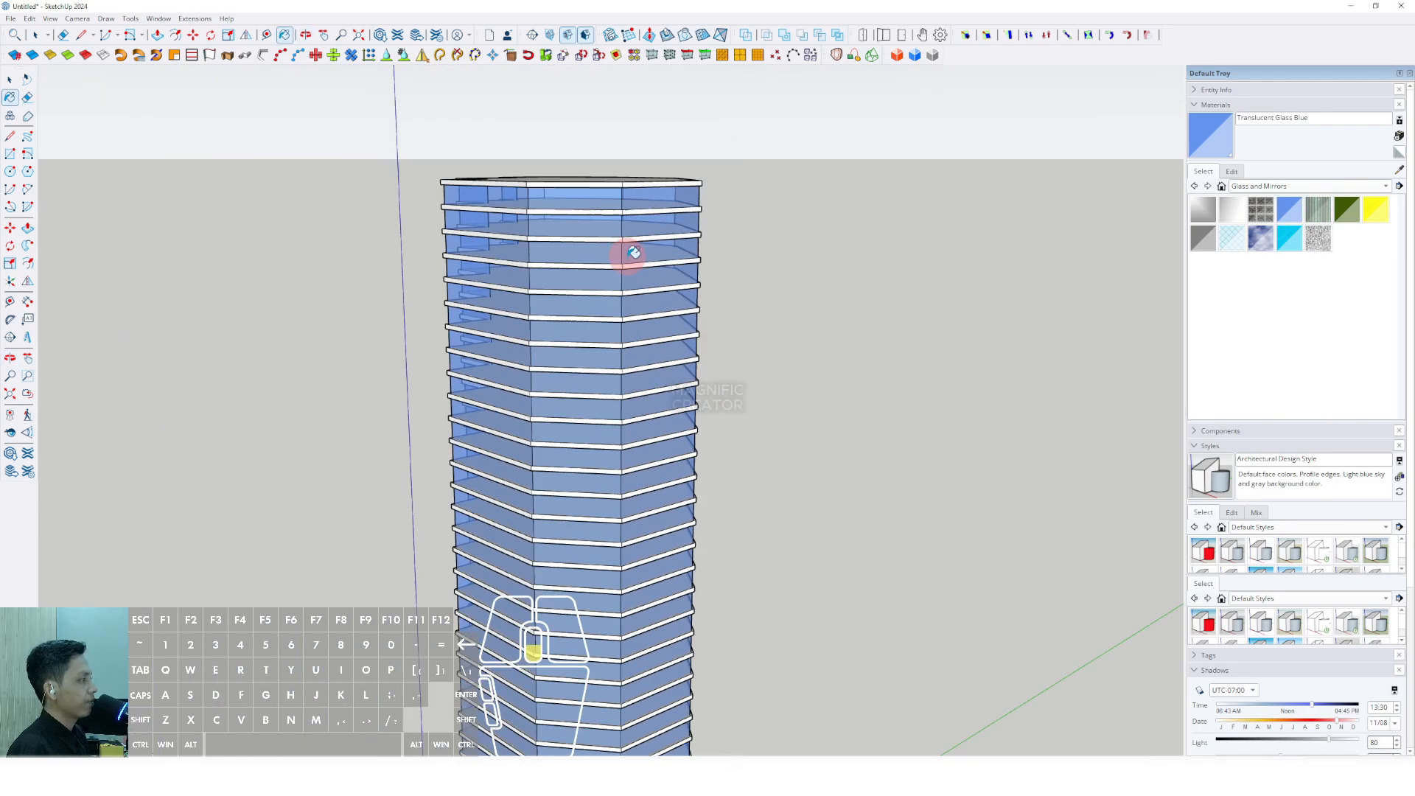
Step: Open the glass facade group for editing at the tower's base and select a vertical corner edge
scroll(588, 209, down, 5)
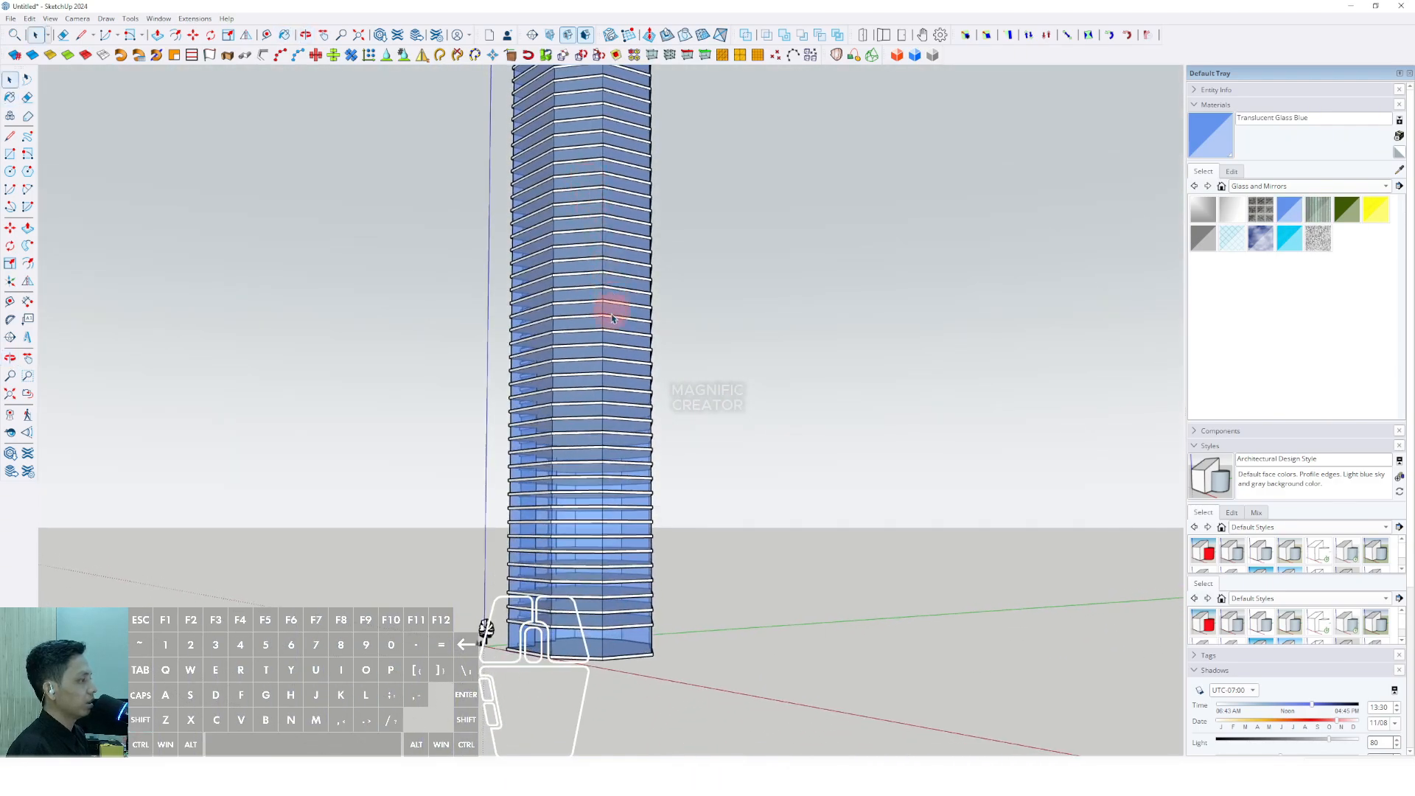
middle_drag(600, 347, 761, 584)
scroll(581, 540, up, 6)
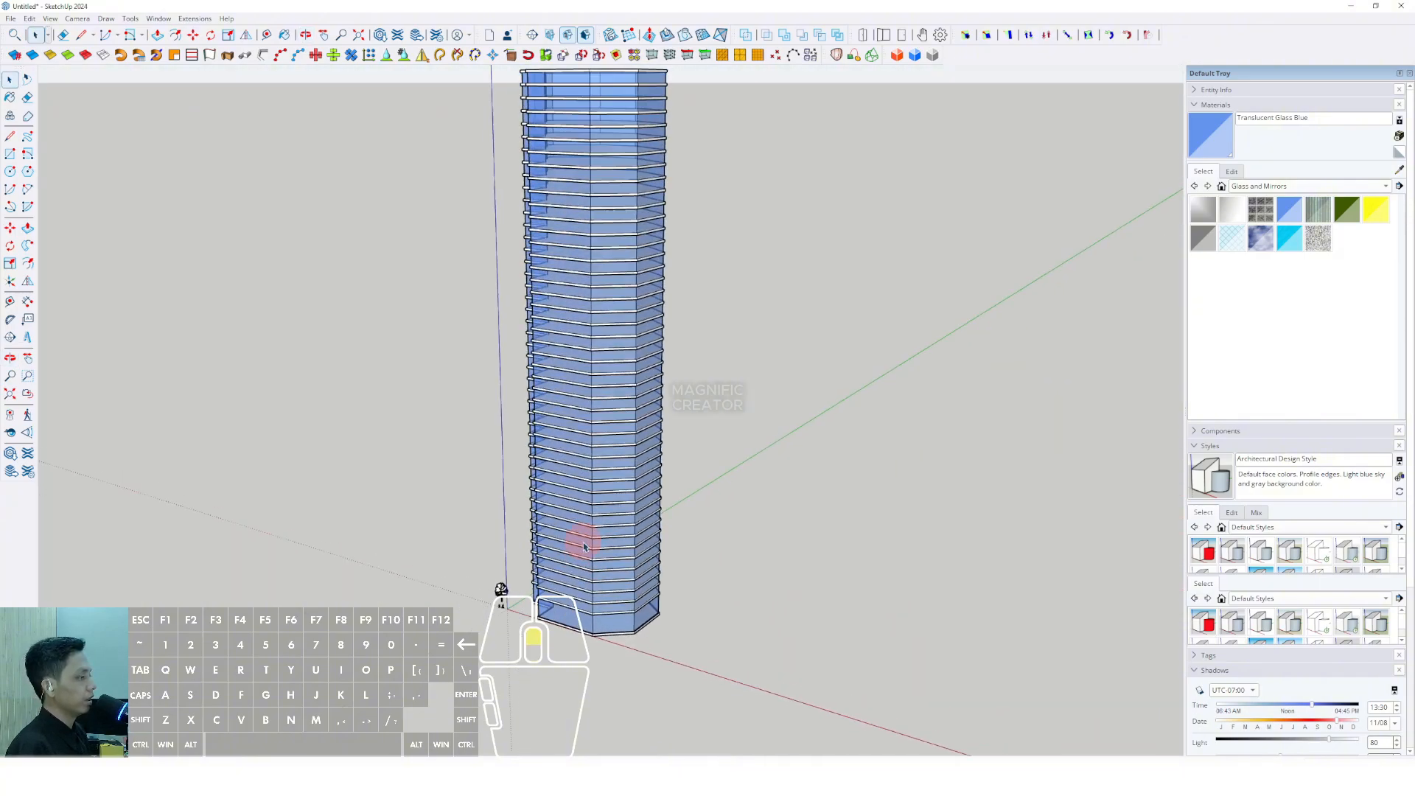
mouse_move(594, 546)
middle_down()
mouse_move(978, 576)
mouse_move(631, 543)
mouse_move(671, 548)
mouse_move(427, 543)
mouse_move(701, 528)
mouse_move(722, 570)
mouse_move(572, 546)
mouse_move(590, 546)
middle_up()
key(space)
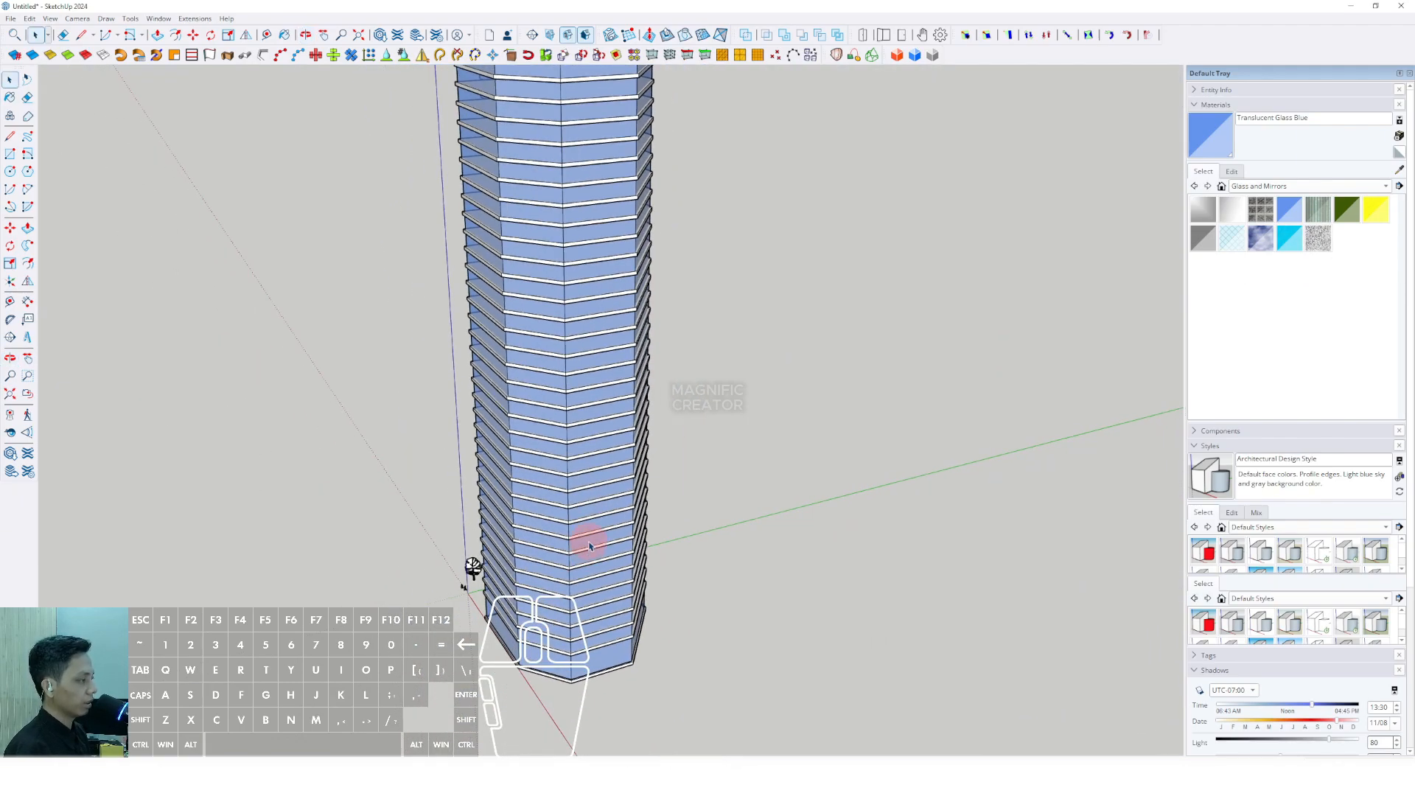
scroll(414, 538, up, 8)
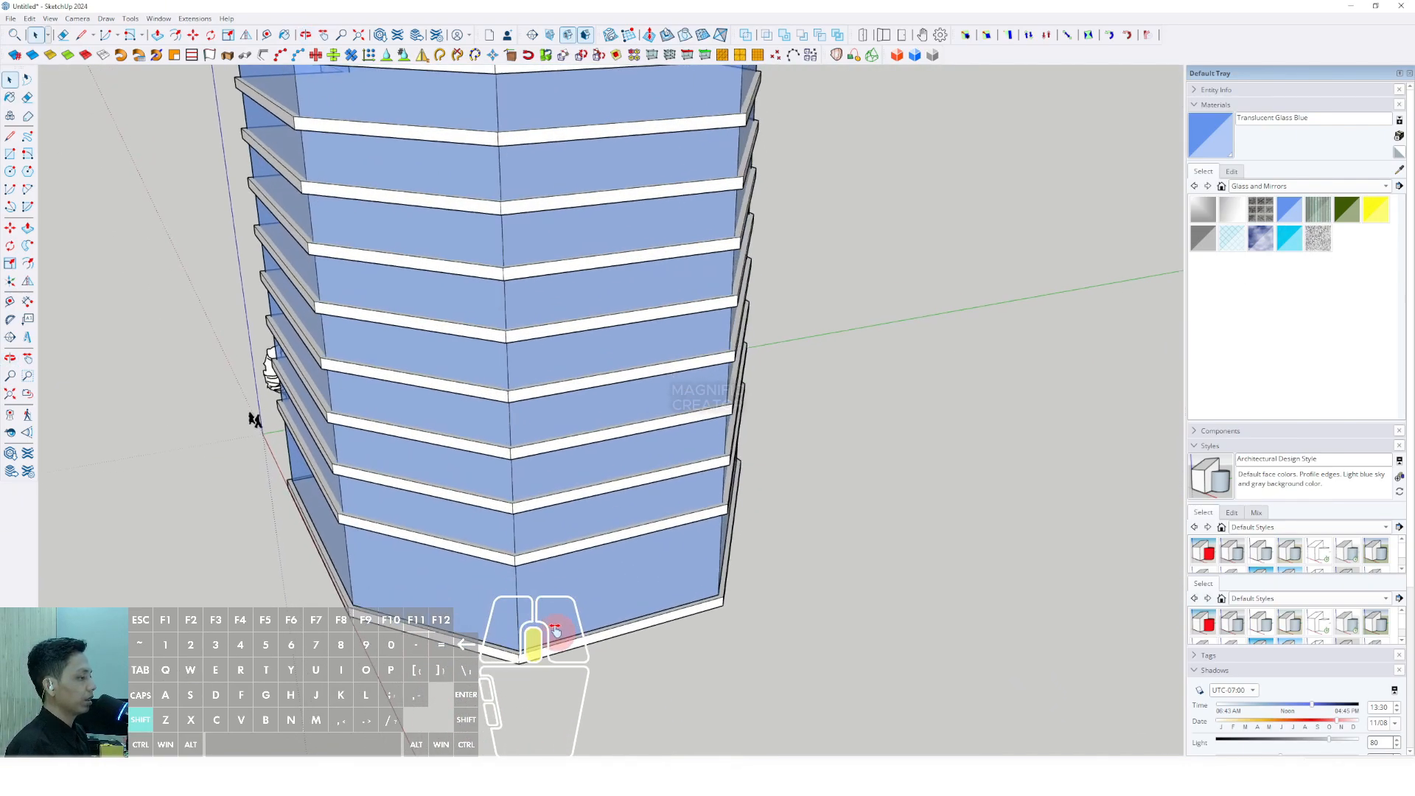
middle_drag(494, 597, 386, 577)
scroll(387, 543, up, 4)
double_click(385, 539)
scroll(408, 530, up, 3)
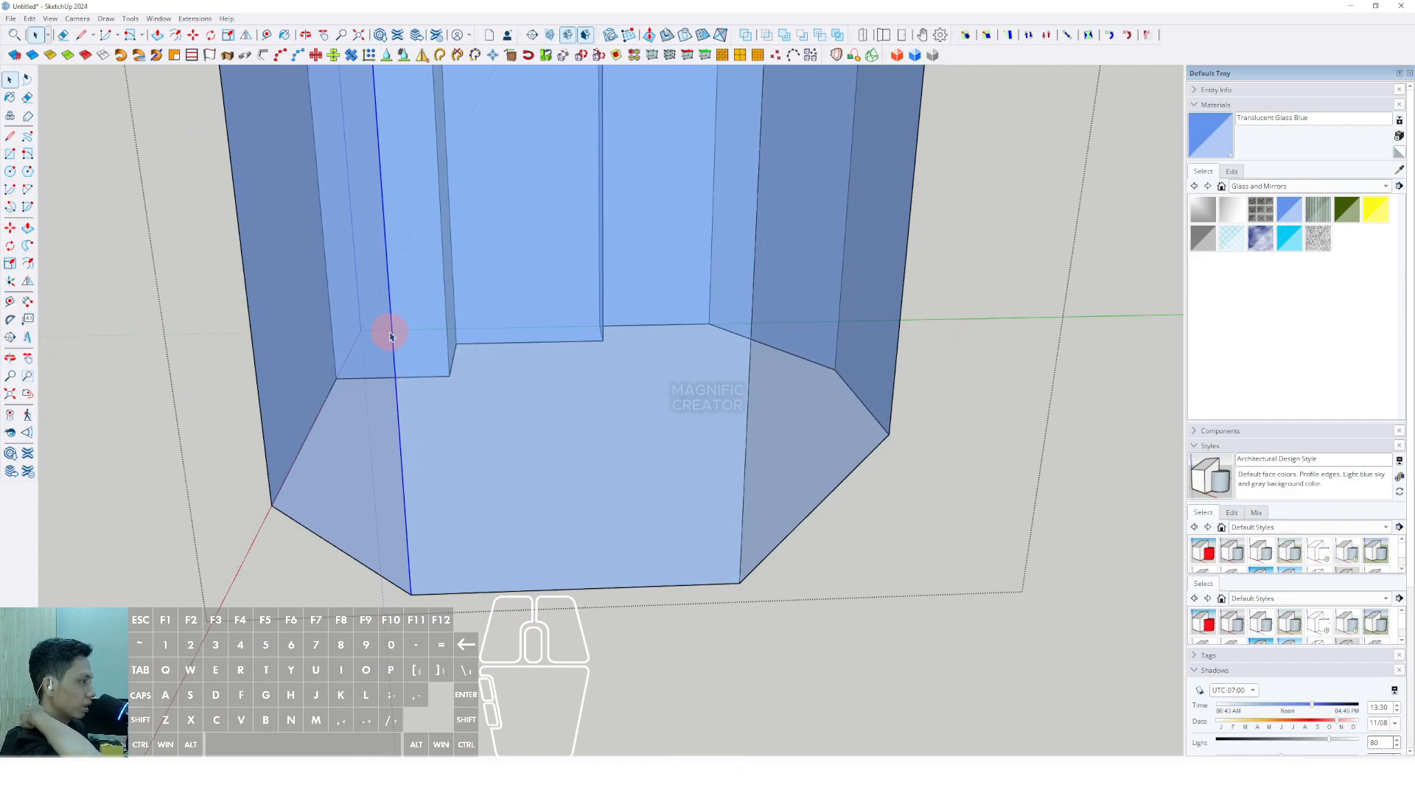
Step: Copy the selected vertical corner edge to the wall's other corner and divide the span into evenly spaced vertical lines
middle_drag(390, 336, 167, 390)
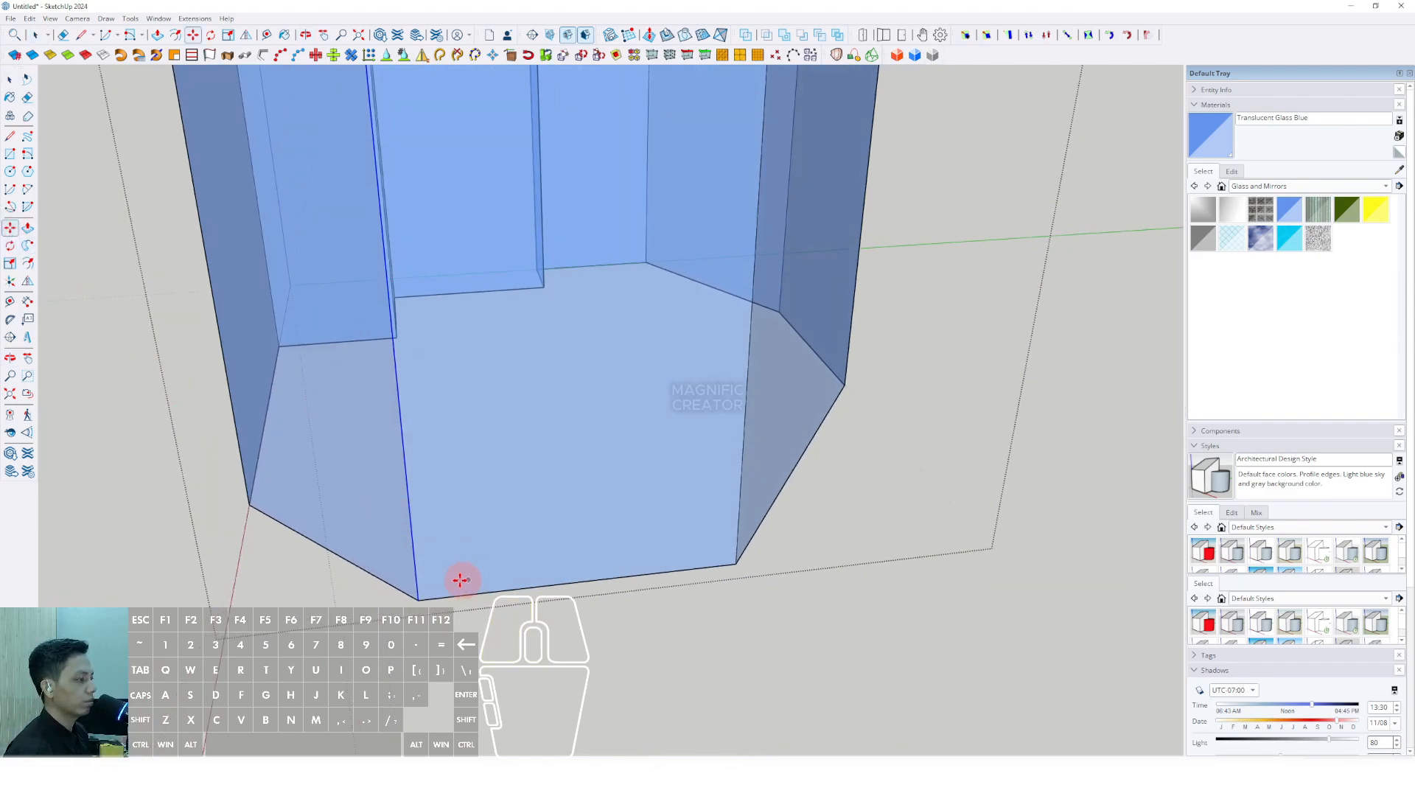
scroll(416, 582, up, 3)
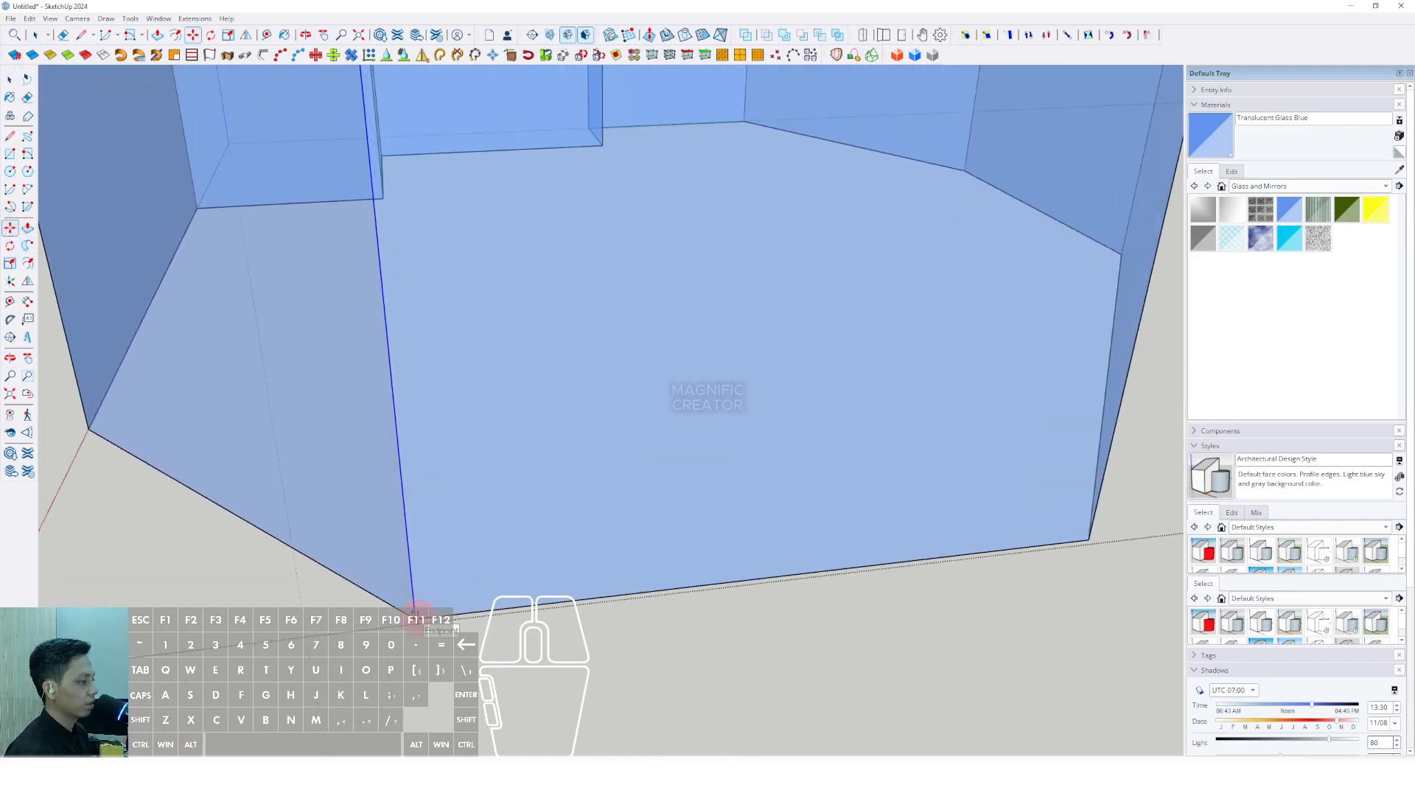
click(415, 614)
scroll(448, 610, down, 2)
key(shift)
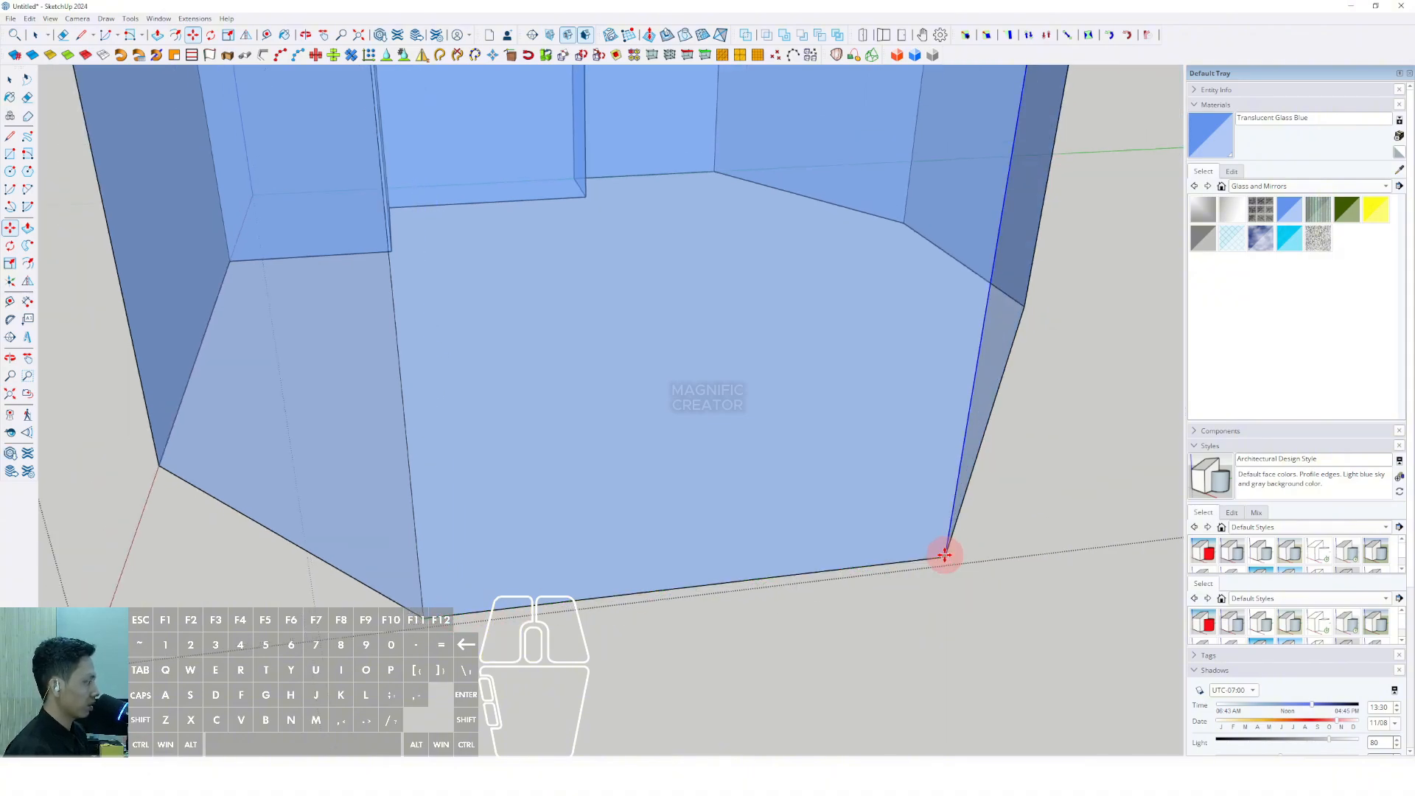
key(Return)
key(space)
Step: Array the shared corner edge across the undivided wall adjoining the array's starting corner, spacing the vertical lines evenly
middle_drag(489, 537, 642, 537)
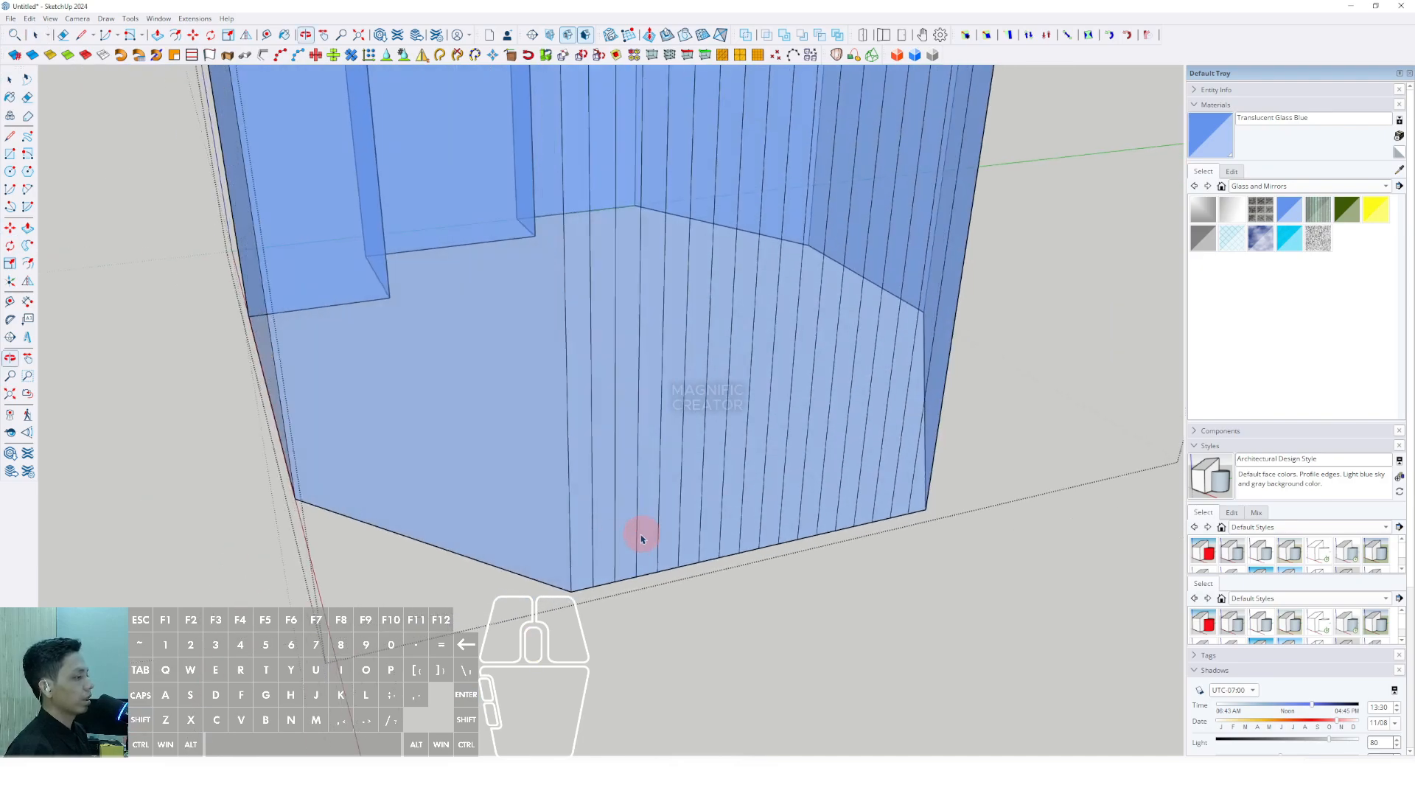
scroll(567, 542, up, 1)
scroll(565, 567, up, 2)
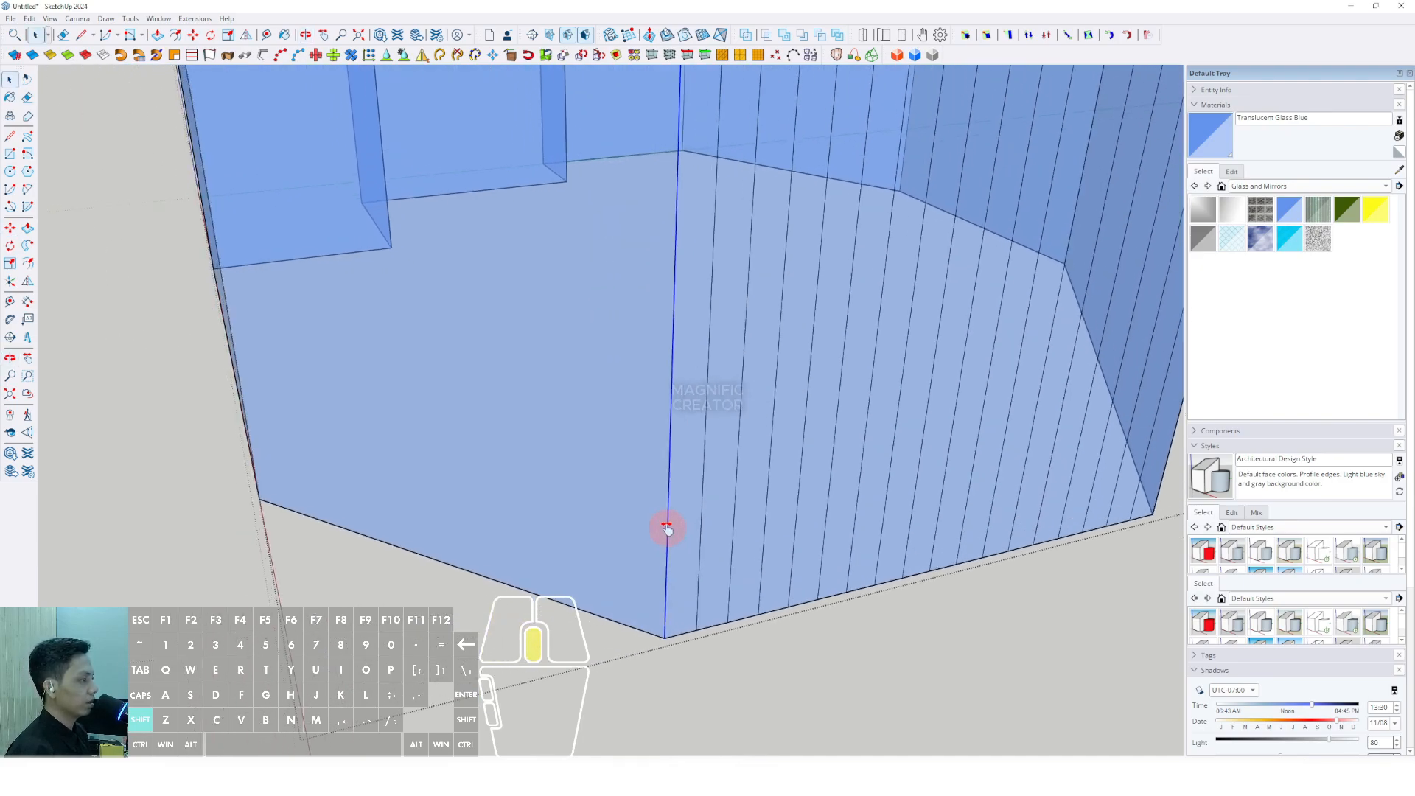
click(11, 231)
scroll(674, 611, up, 1)
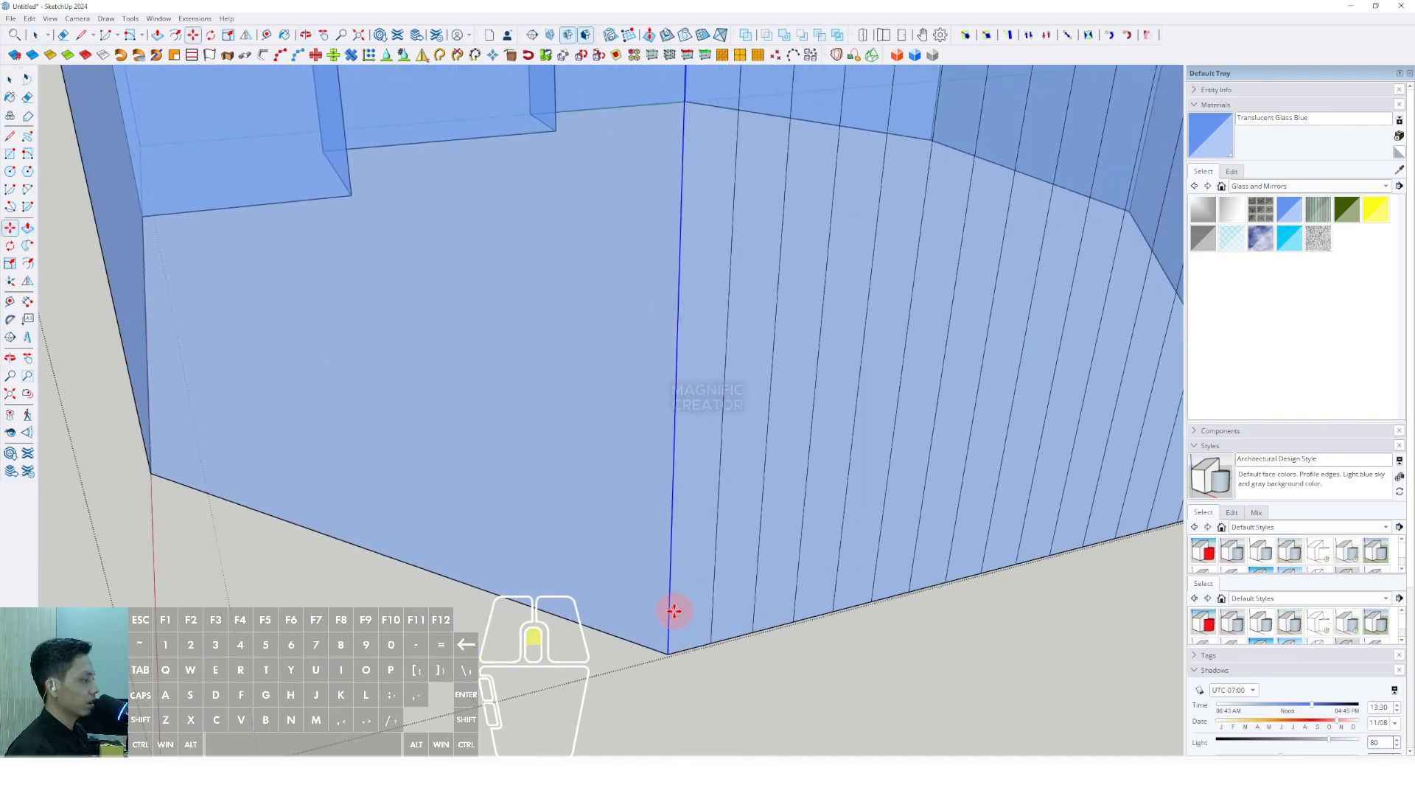
click(669, 654)
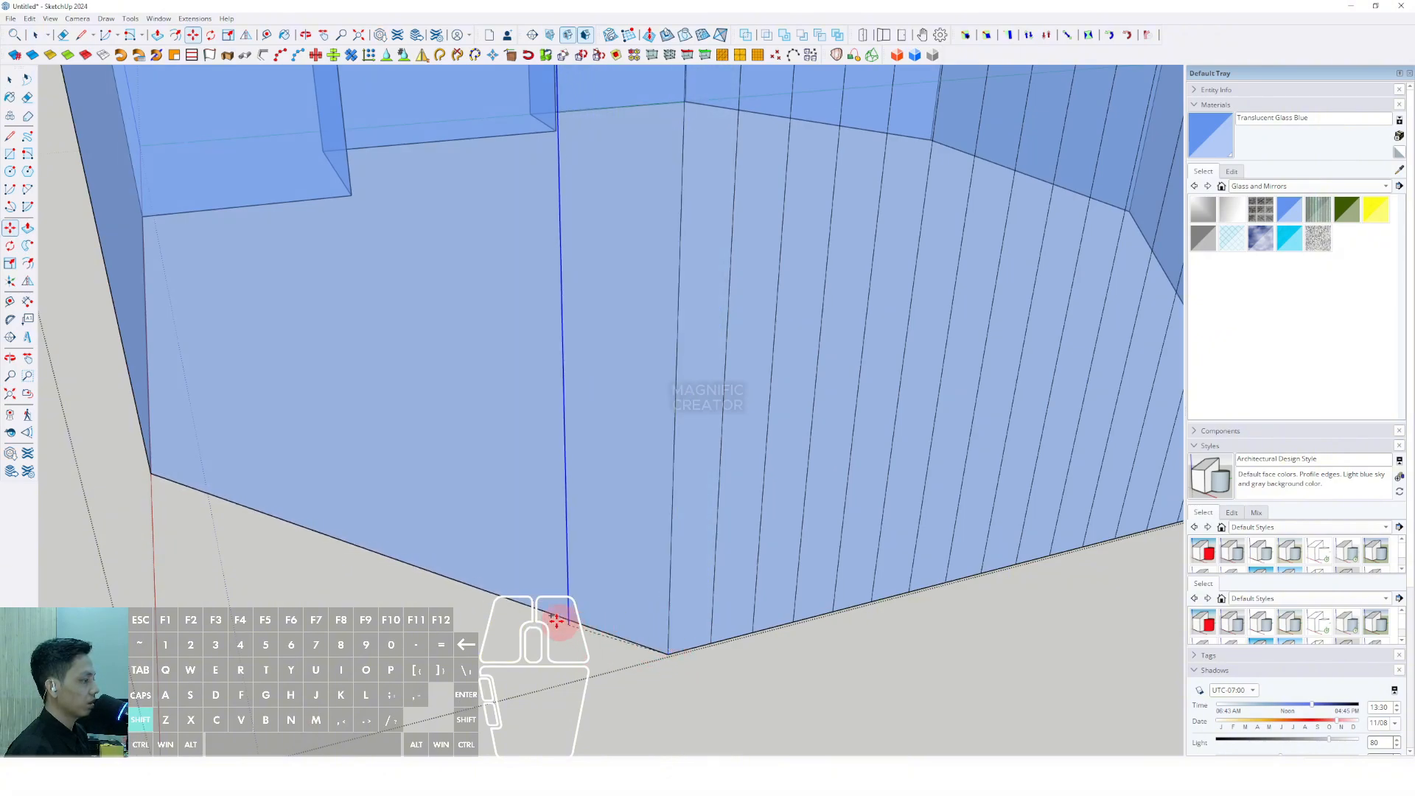
shift+middle_drag(415, 569, 481, 576)
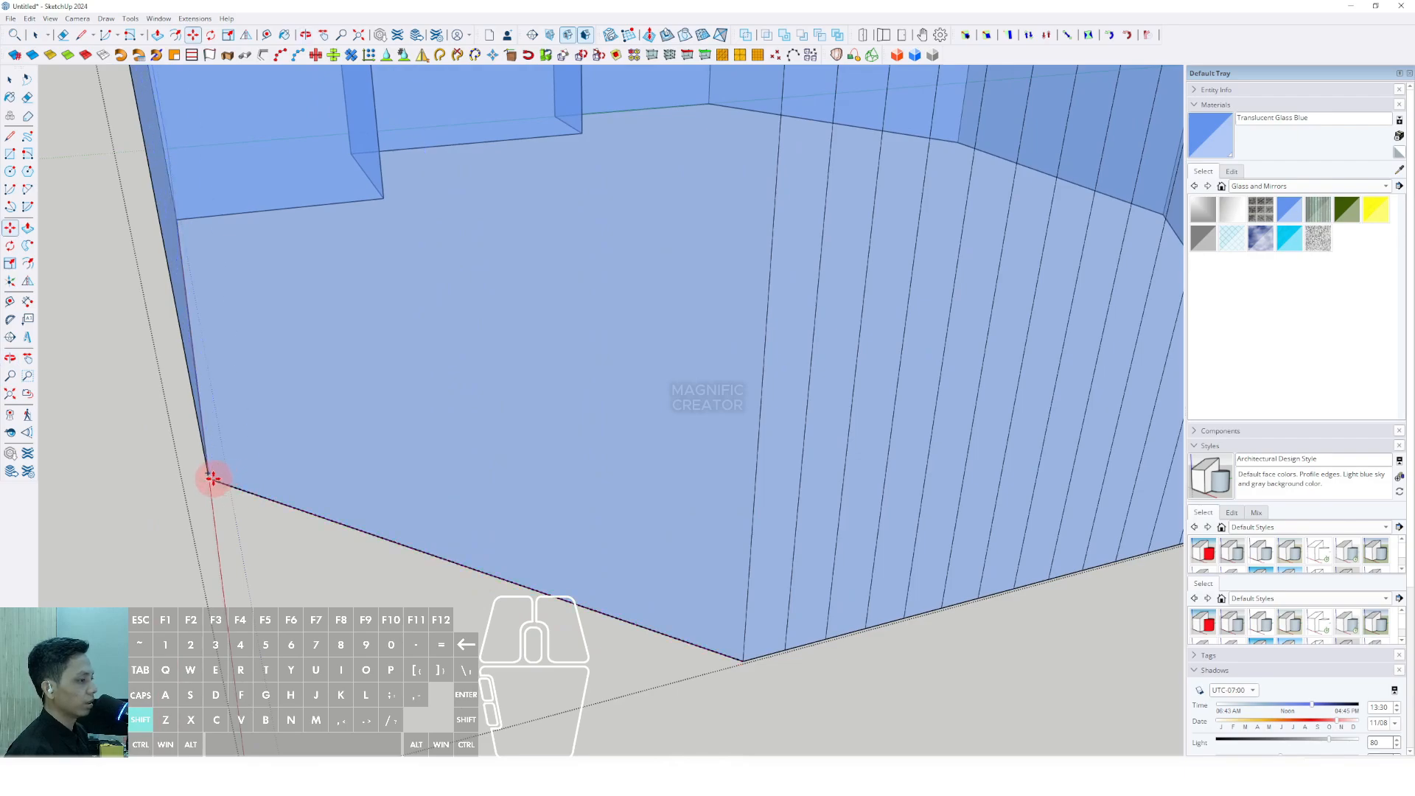
shift+click(209, 478)
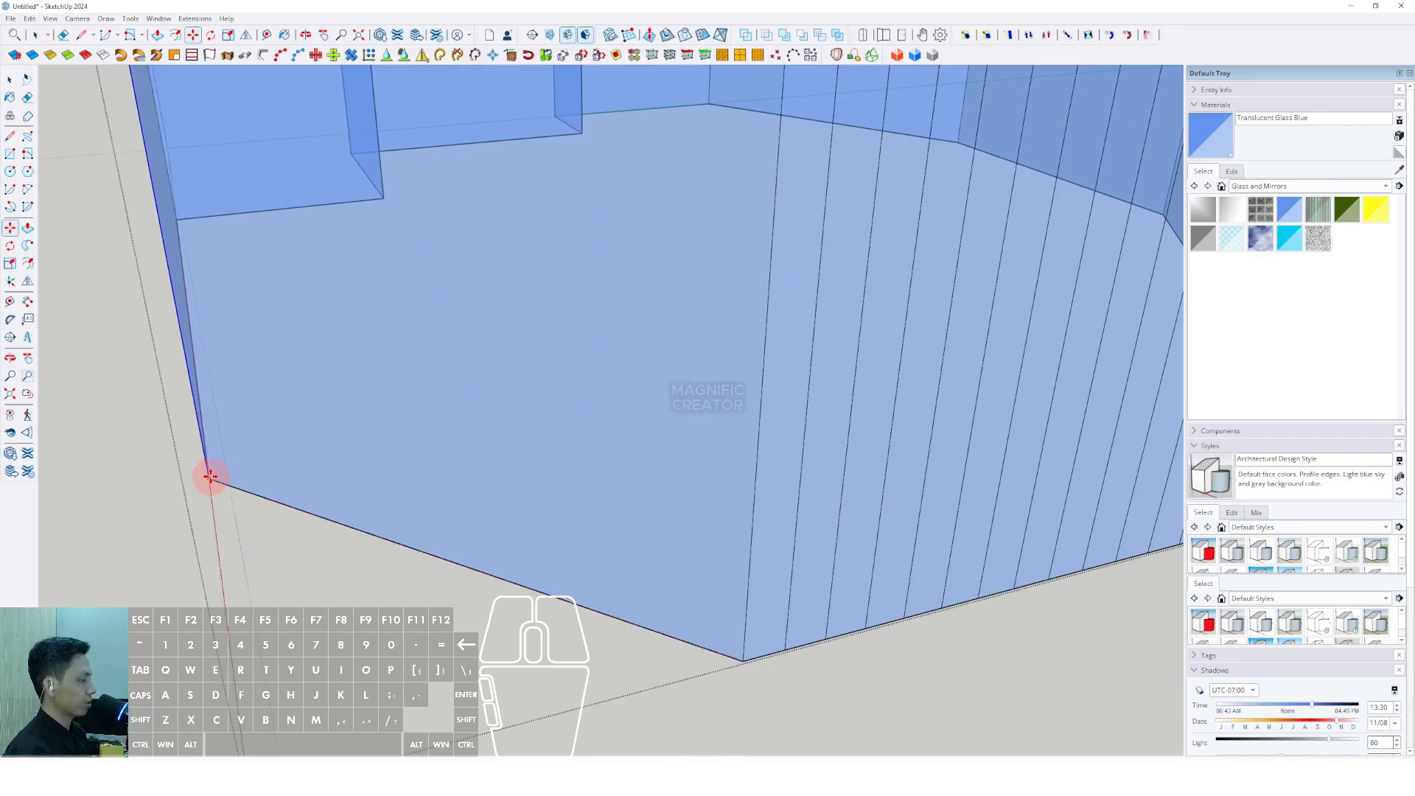
key(Return)
key(space)
Step: Array the corner edge at the far end of the first divided wall evenly across the next facade wall
scroll(531, 496, down, 5)
middle_drag(733, 464, 310, 481)
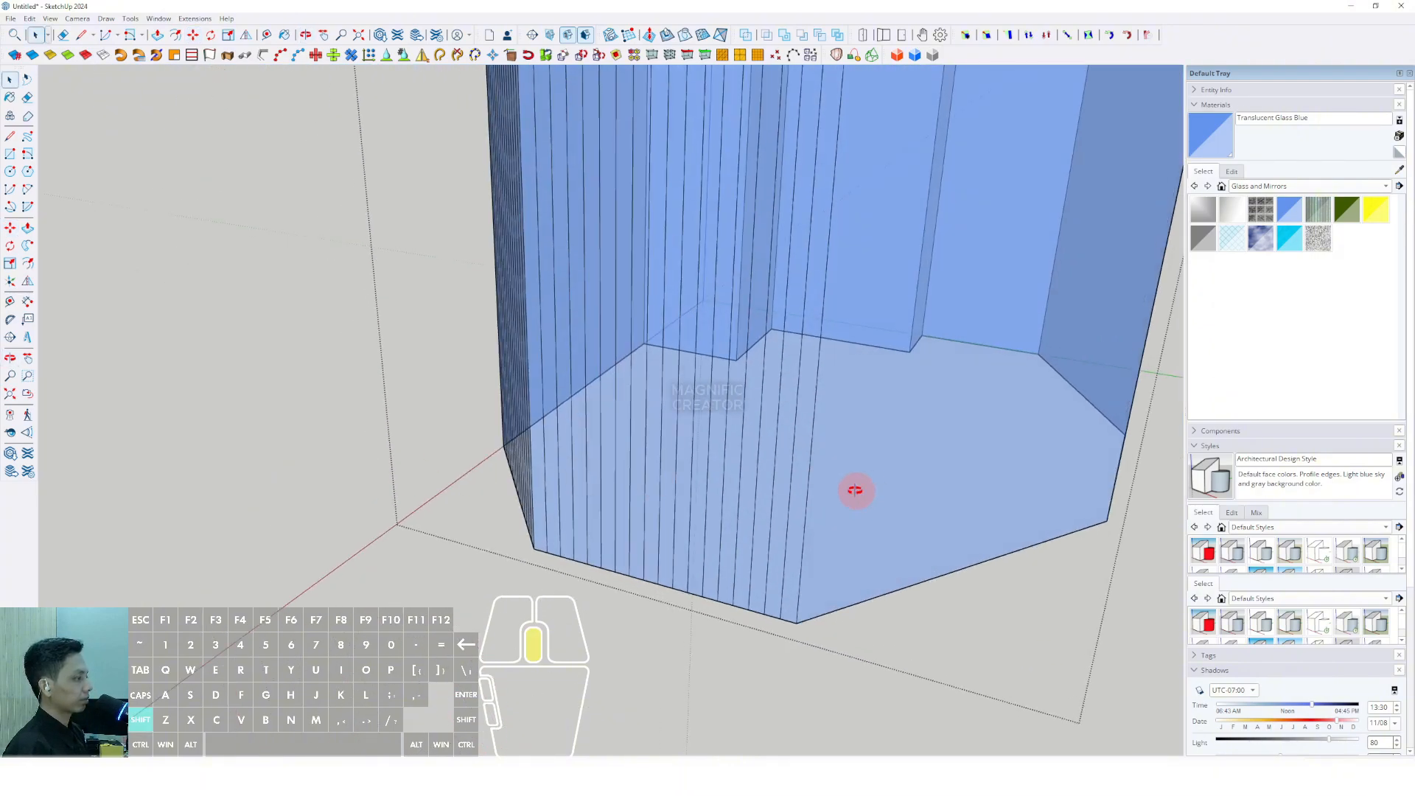
shift+middle_drag(855, 490, 465, 506)
scroll(469, 549, up, 4)
shift+middle_drag(417, 588, 347, 524)
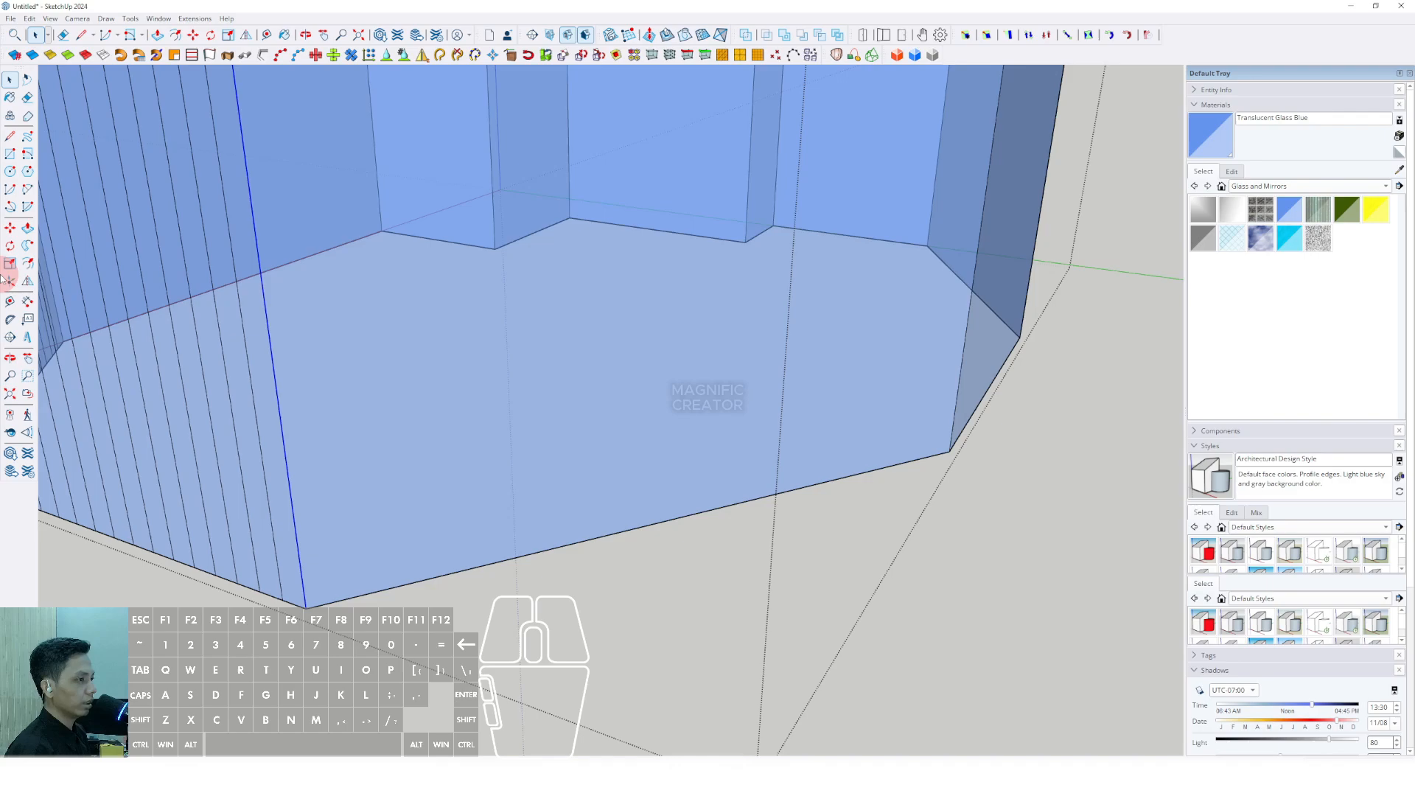
click(8, 229)
scroll(360, 605, up, 1)
key(ctrl)
click(300, 604)
scroll(368, 589, down, 2)
shift+middle_drag(429, 573, 357, 590)
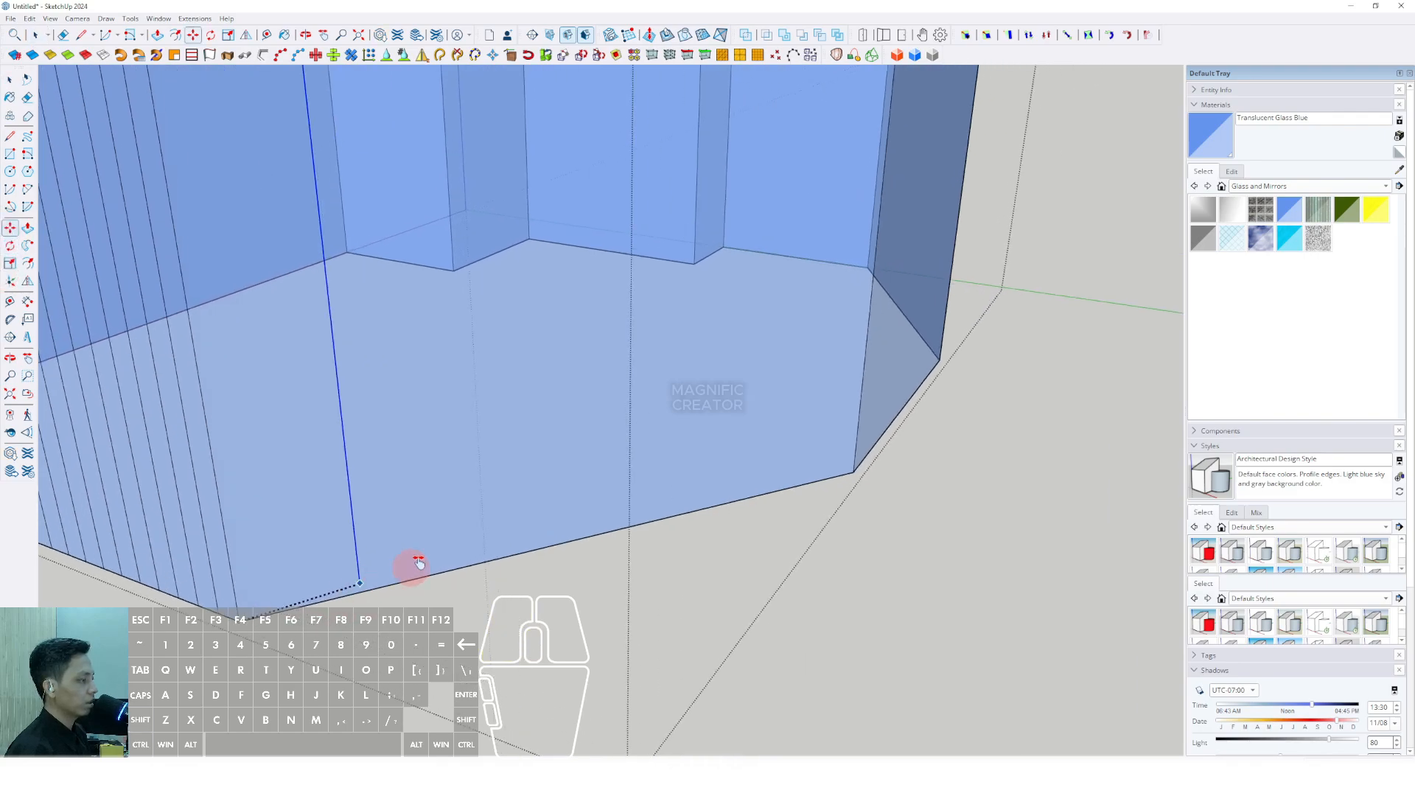
click(853, 470)
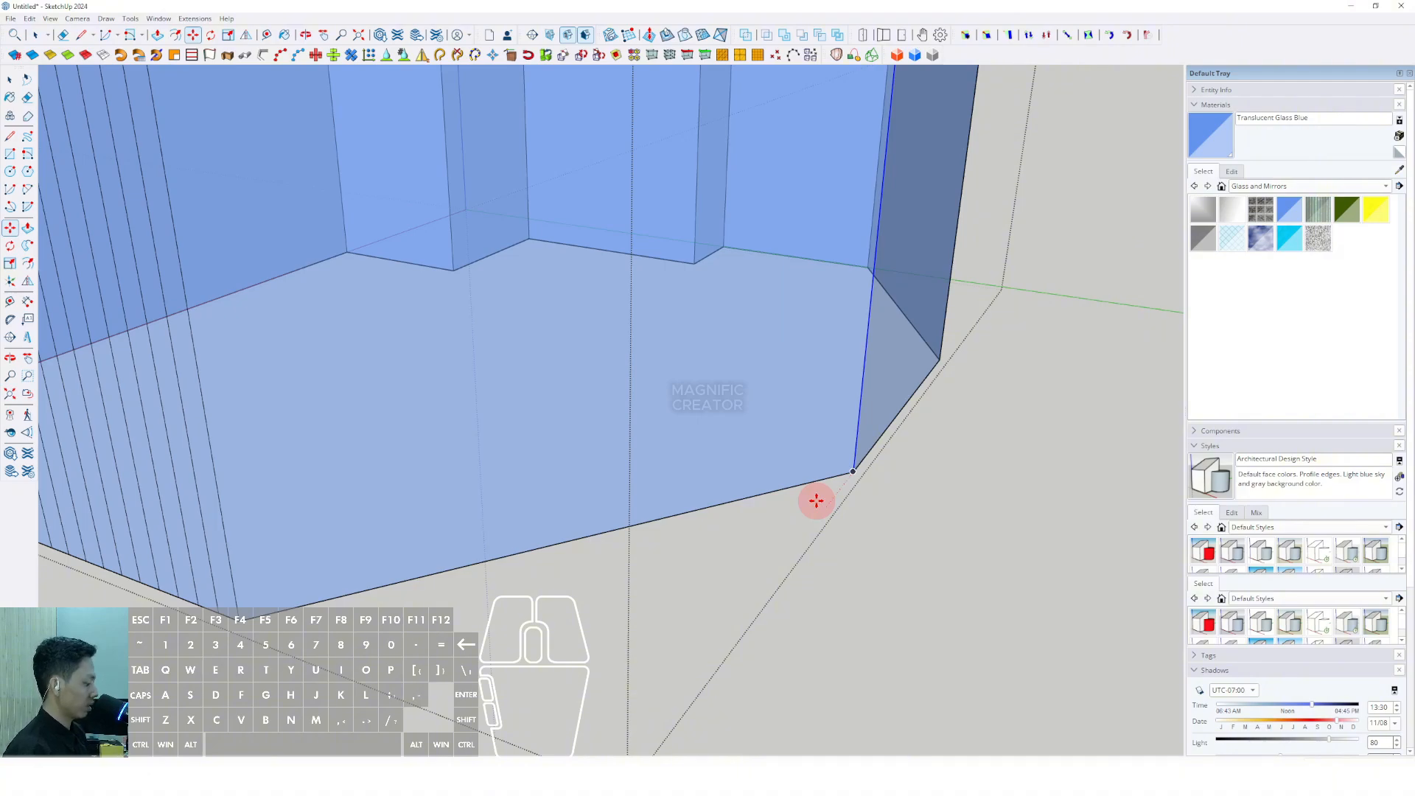
key(Return)
middle_drag(803, 352, 427, 487)
key(space)
Step: Divide the fourth facade wall with evenly spaced copies of its corner edge, continuing around the tower from the third
click(765, 499)
middle_drag(765, 499, 480, 532)
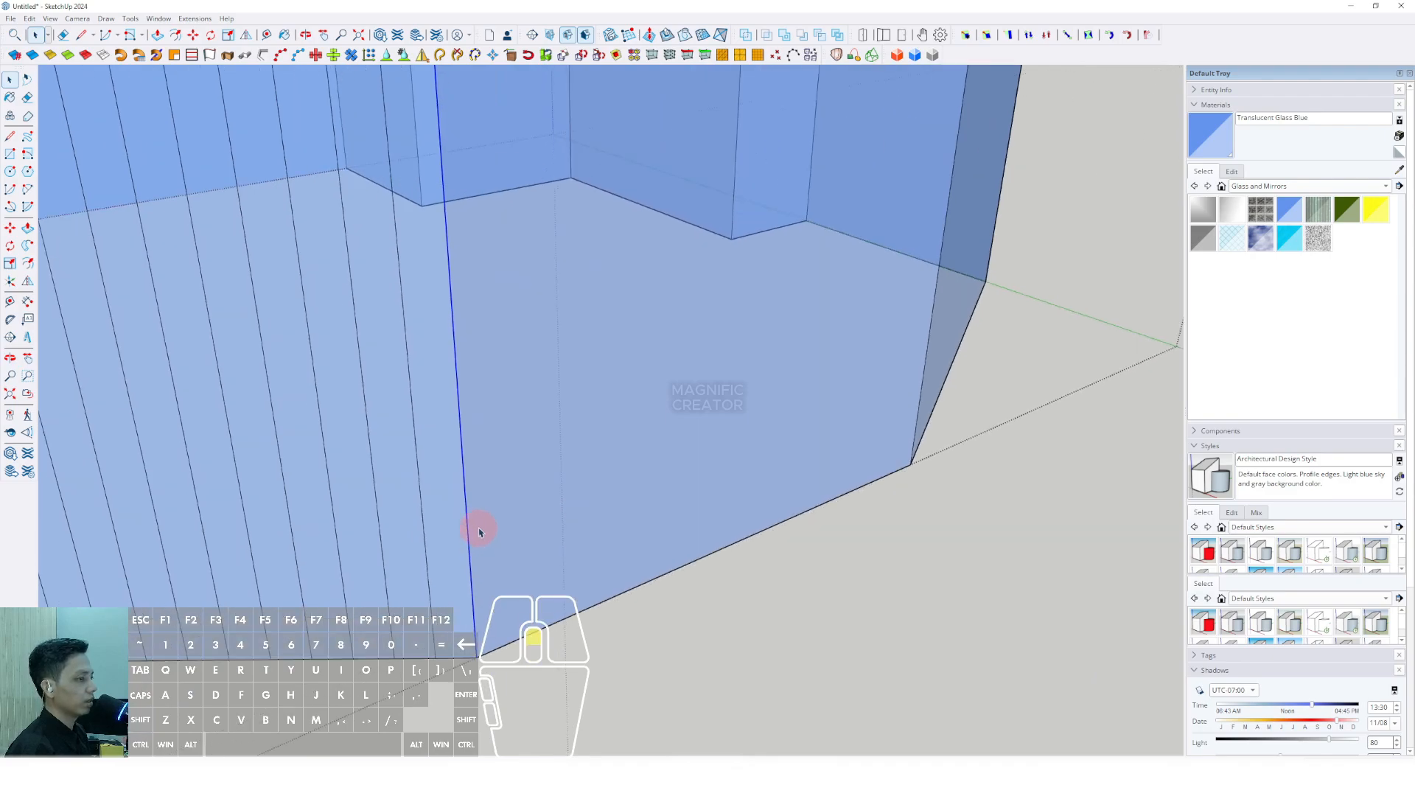
middle_drag(472, 647, 746, 496)
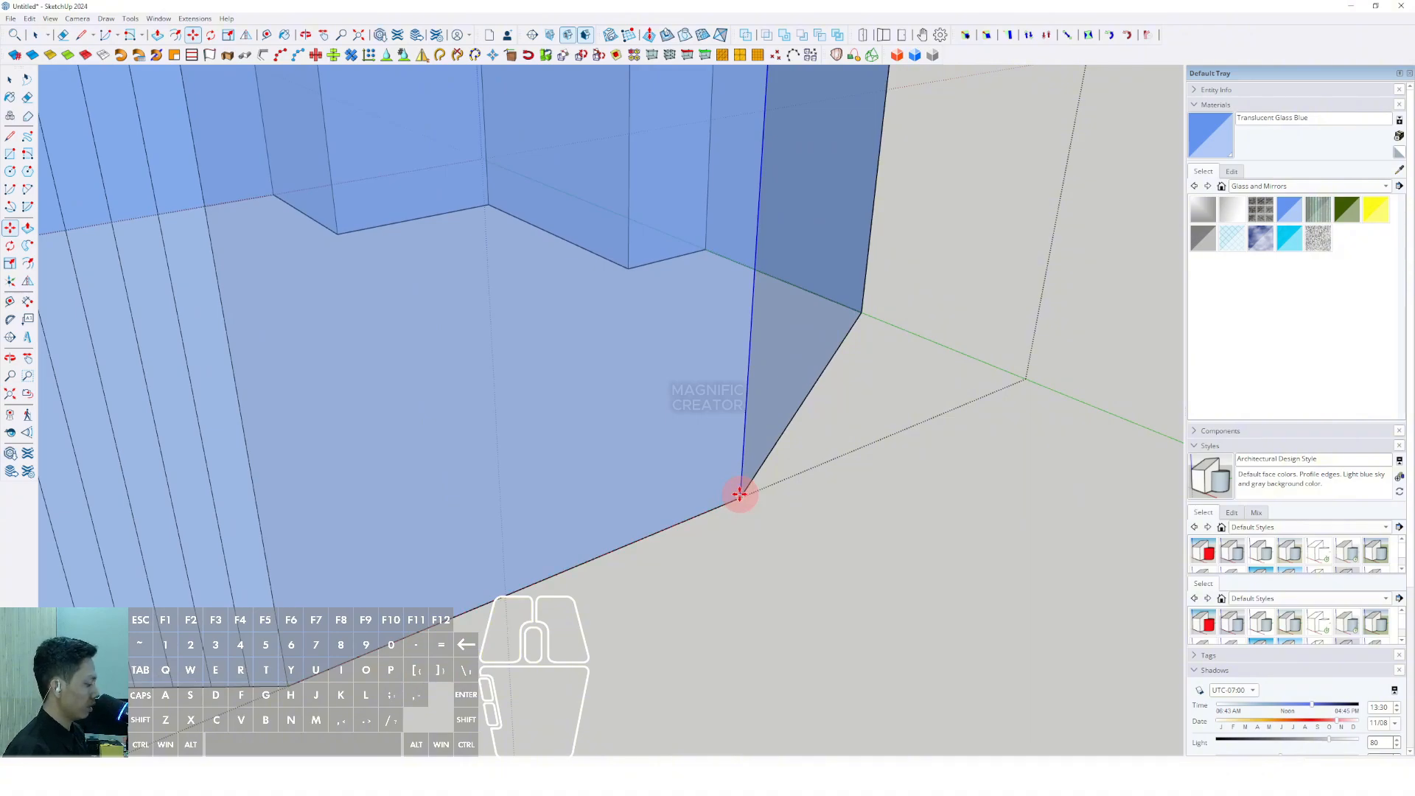
key(Return)
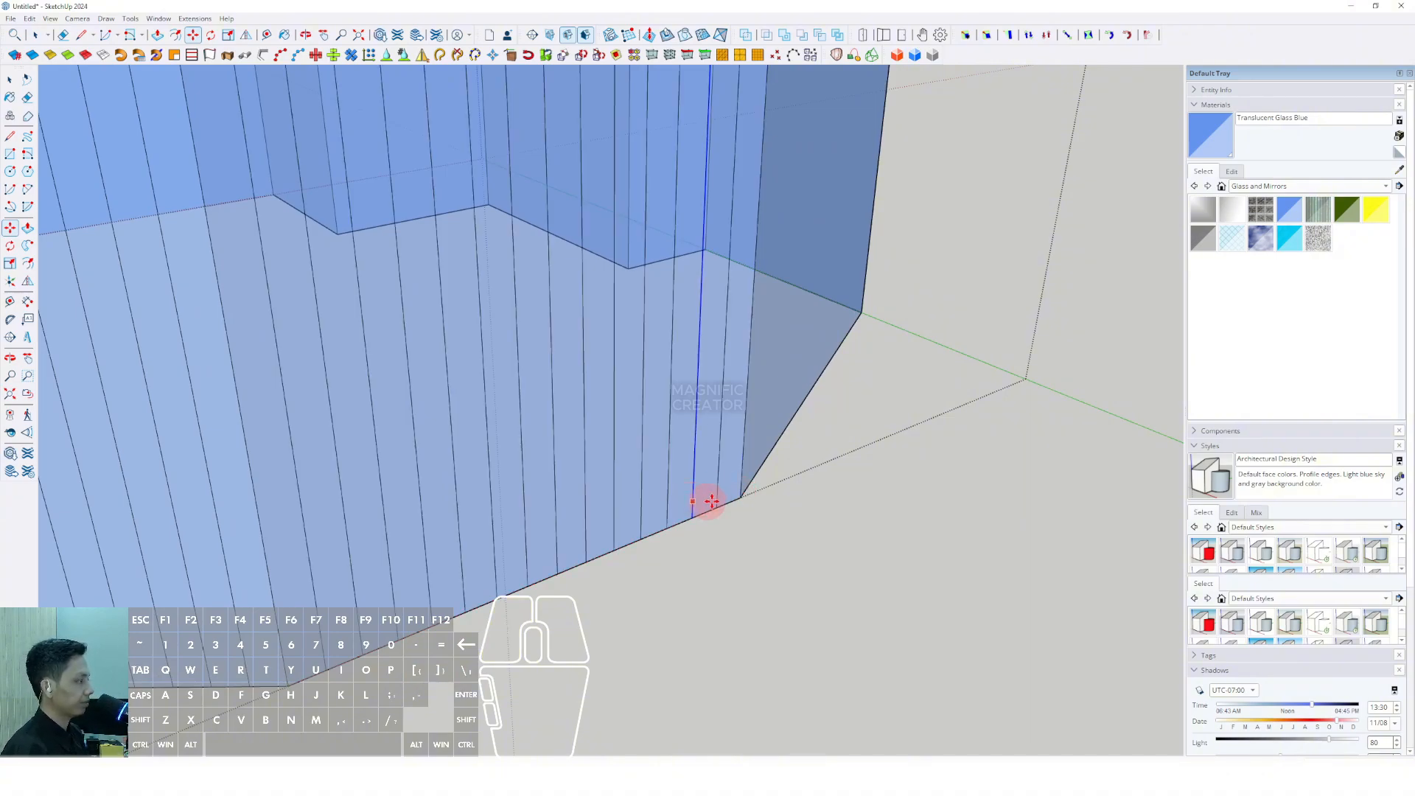
middle_drag(711, 501, 432, 538)
key(space)
Step: Copy the next corner edge across the fifth facade wall, ending at the green axis, as evenly spaced vertical lines
scroll(515, 504, up, 4)
click(515, 483)
click(9, 228)
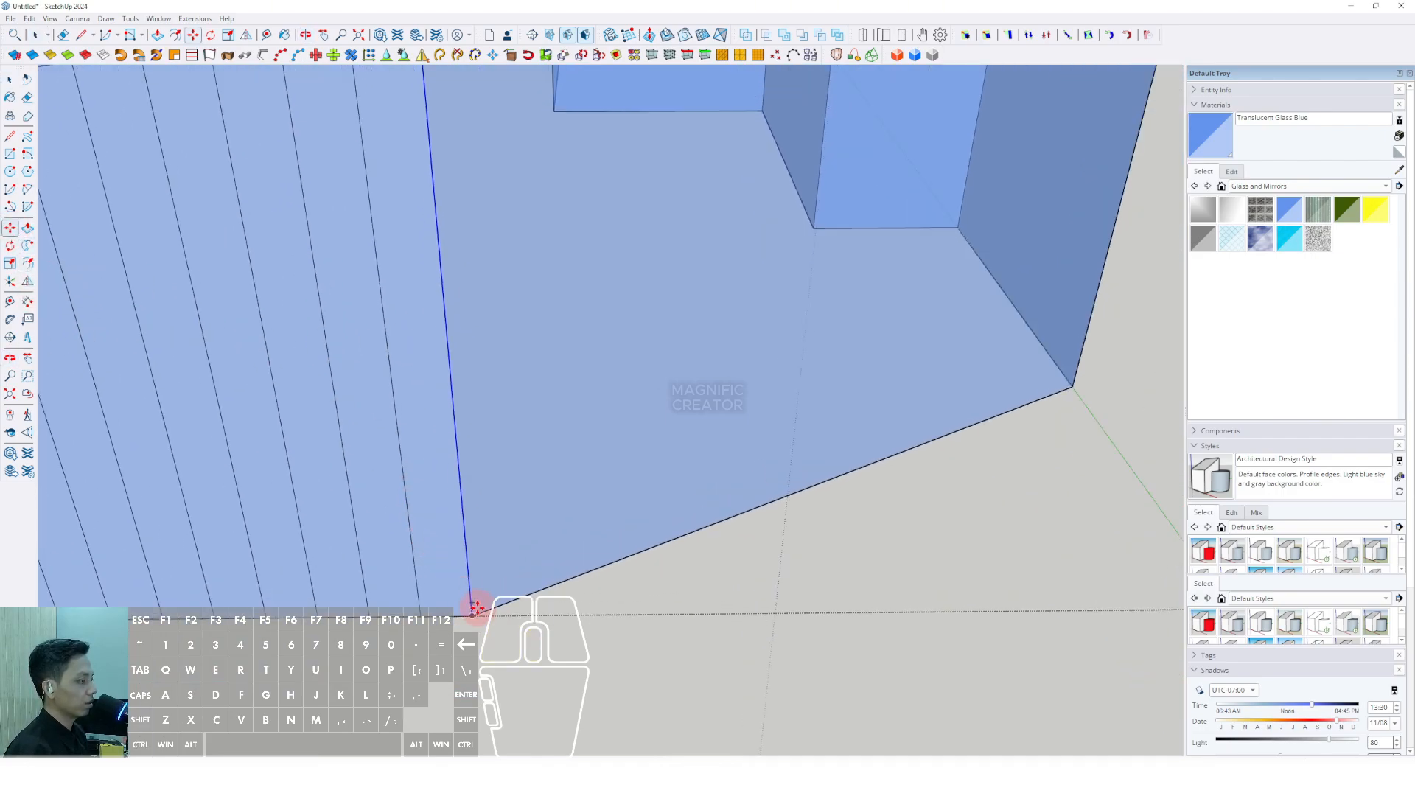
scroll(476, 609, up, 2)
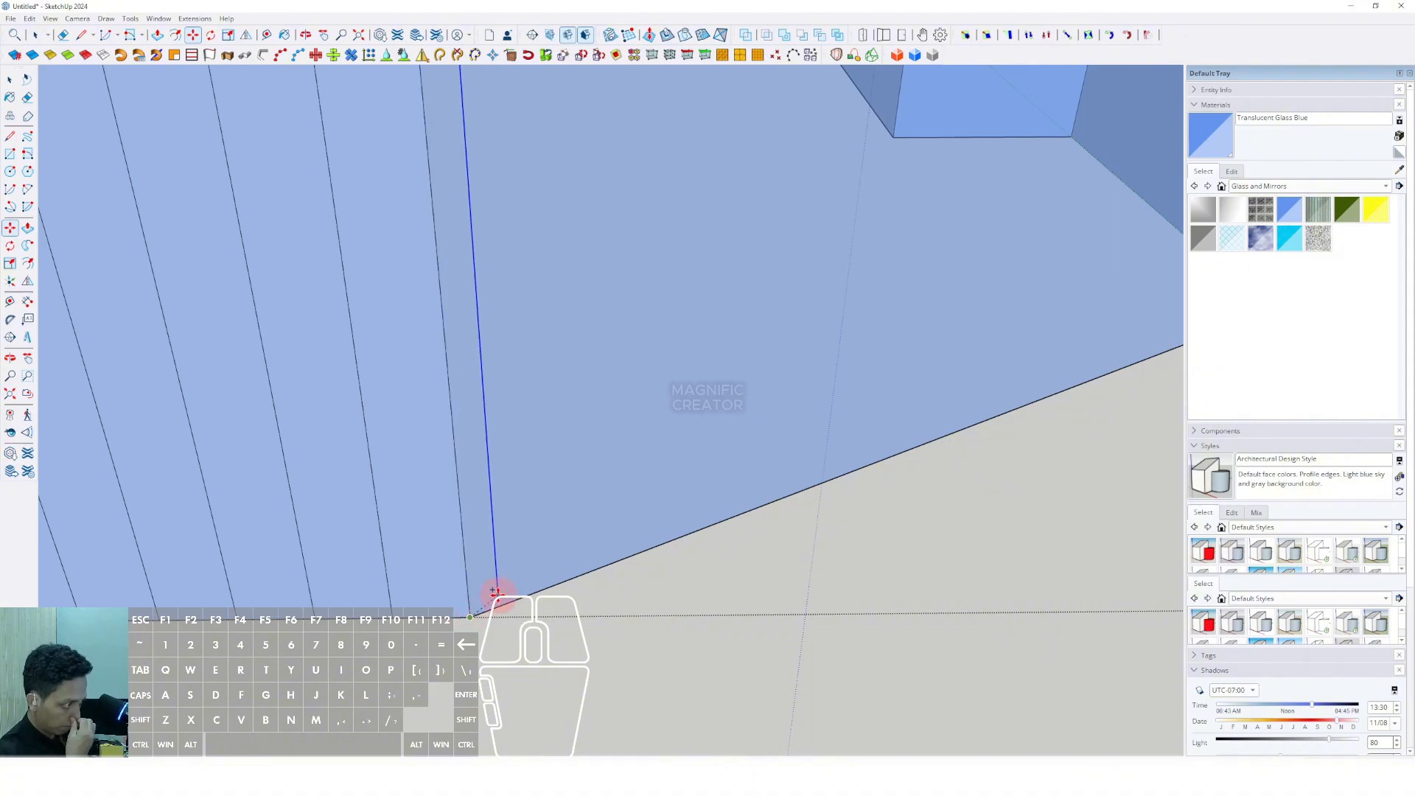
scroll(469, 614, up, 2)
middle_drag(513, 585, 490, 566)
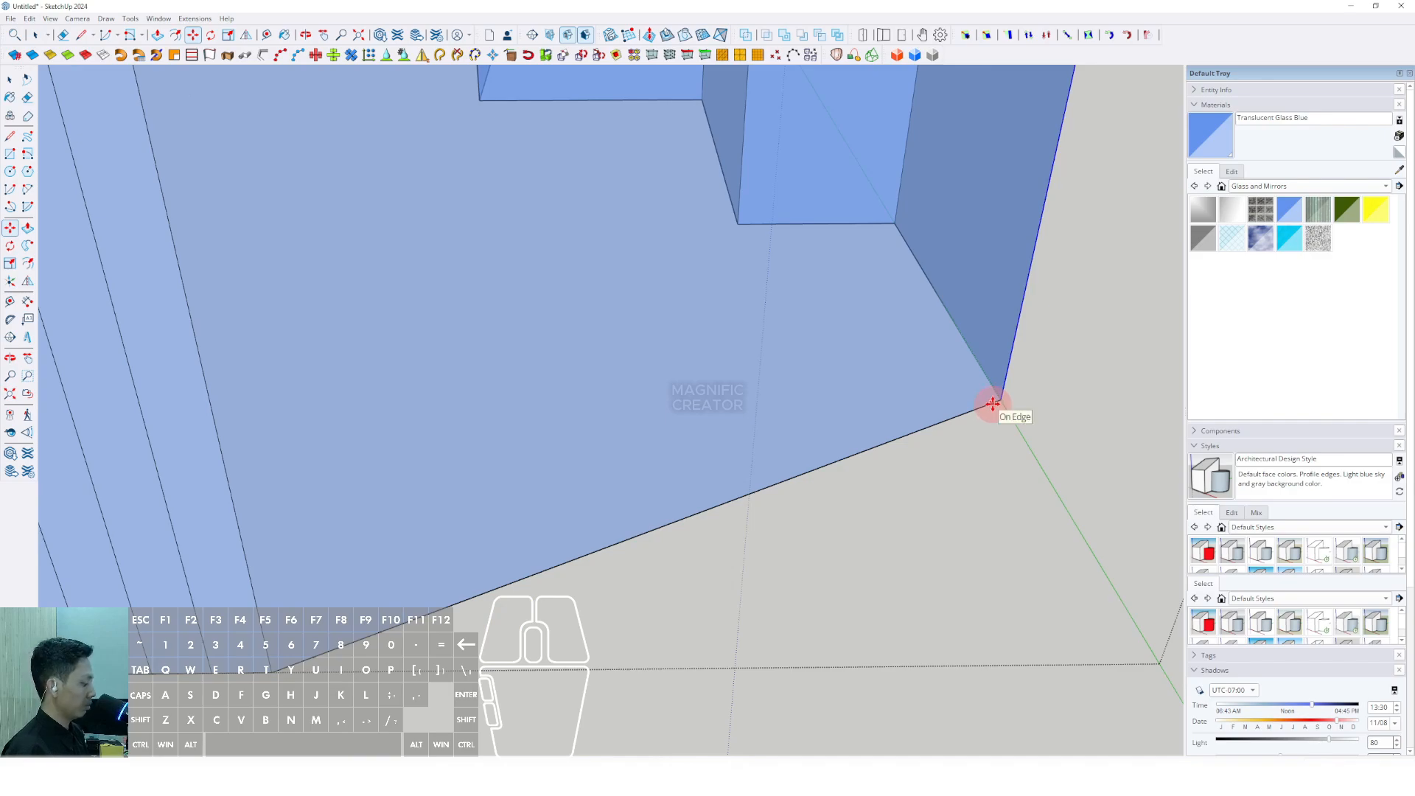
scroll(993, 404, down, 2)
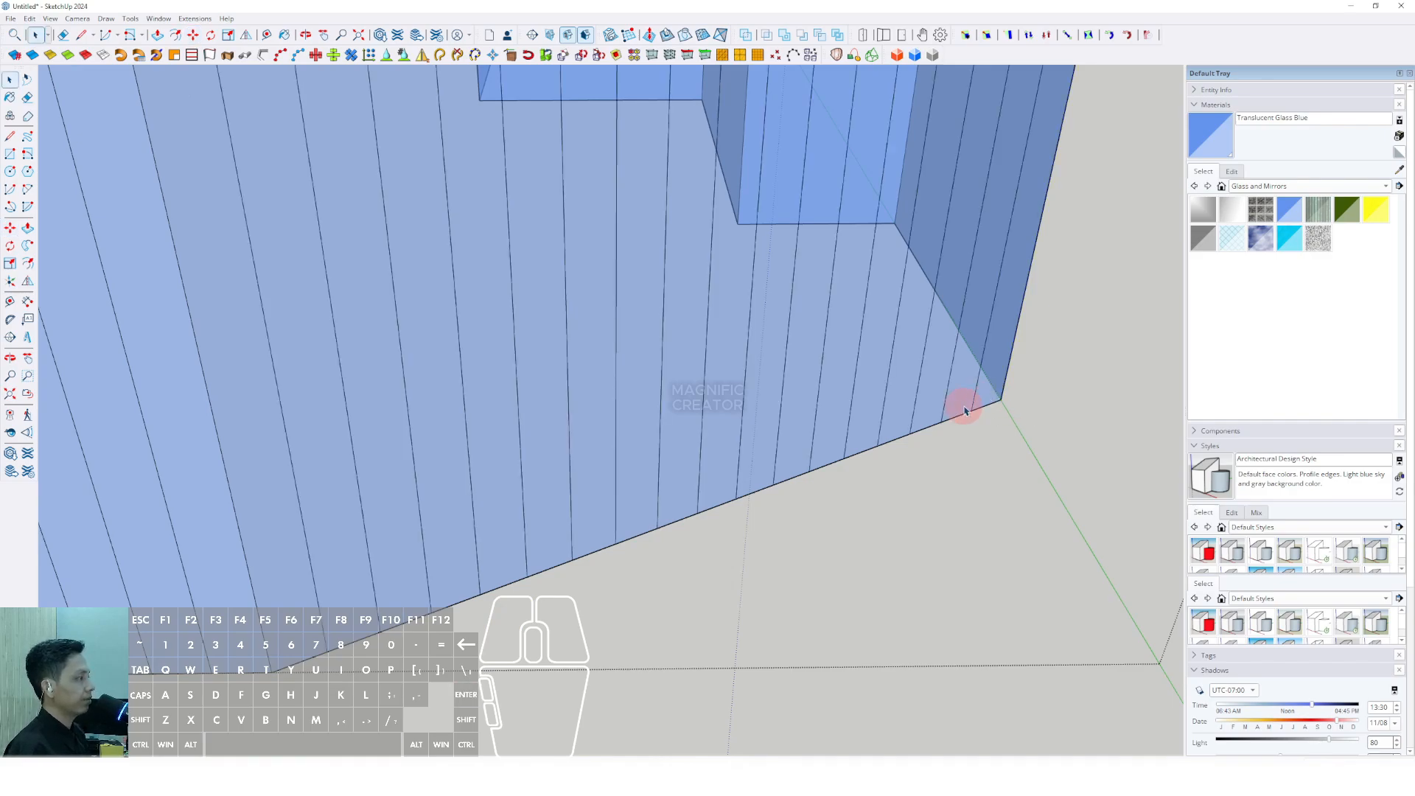
Step: Copy the shell's corner edge across the undivided wall lying along the green axis as evenly spaced vertical lines
middle_drag(963, 405, 386, 363)
middle_drag(785, 431, 568, 441)
shift+middle_drag(942, 459, 677, 534)
scroll(676, 535, up, 1)
scroll(677, 534, up, 1)
shift+middle_drag(317, 485, 563, 511)
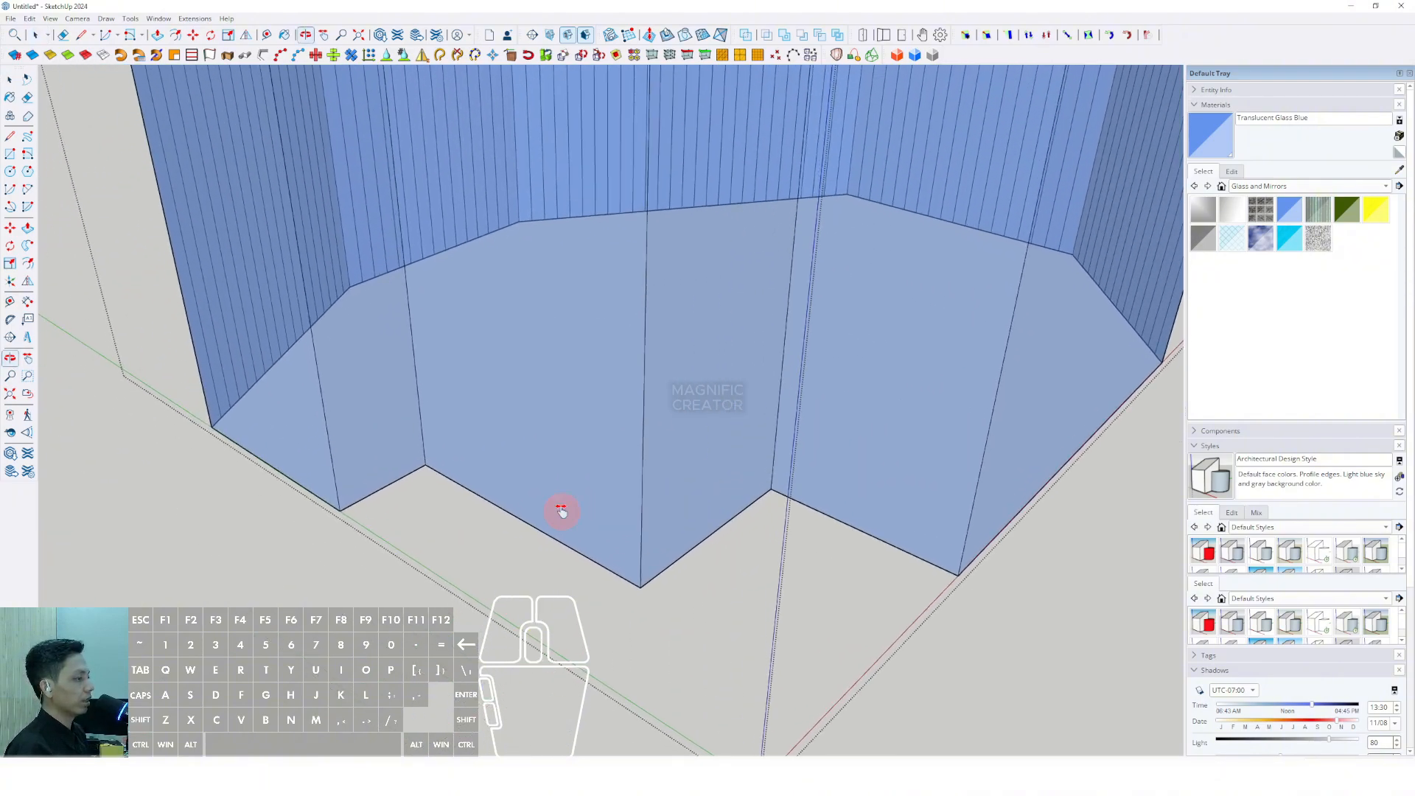
shift+middle_drag(345, 464, 528, 477)
scroll(369, 417, up, 3)
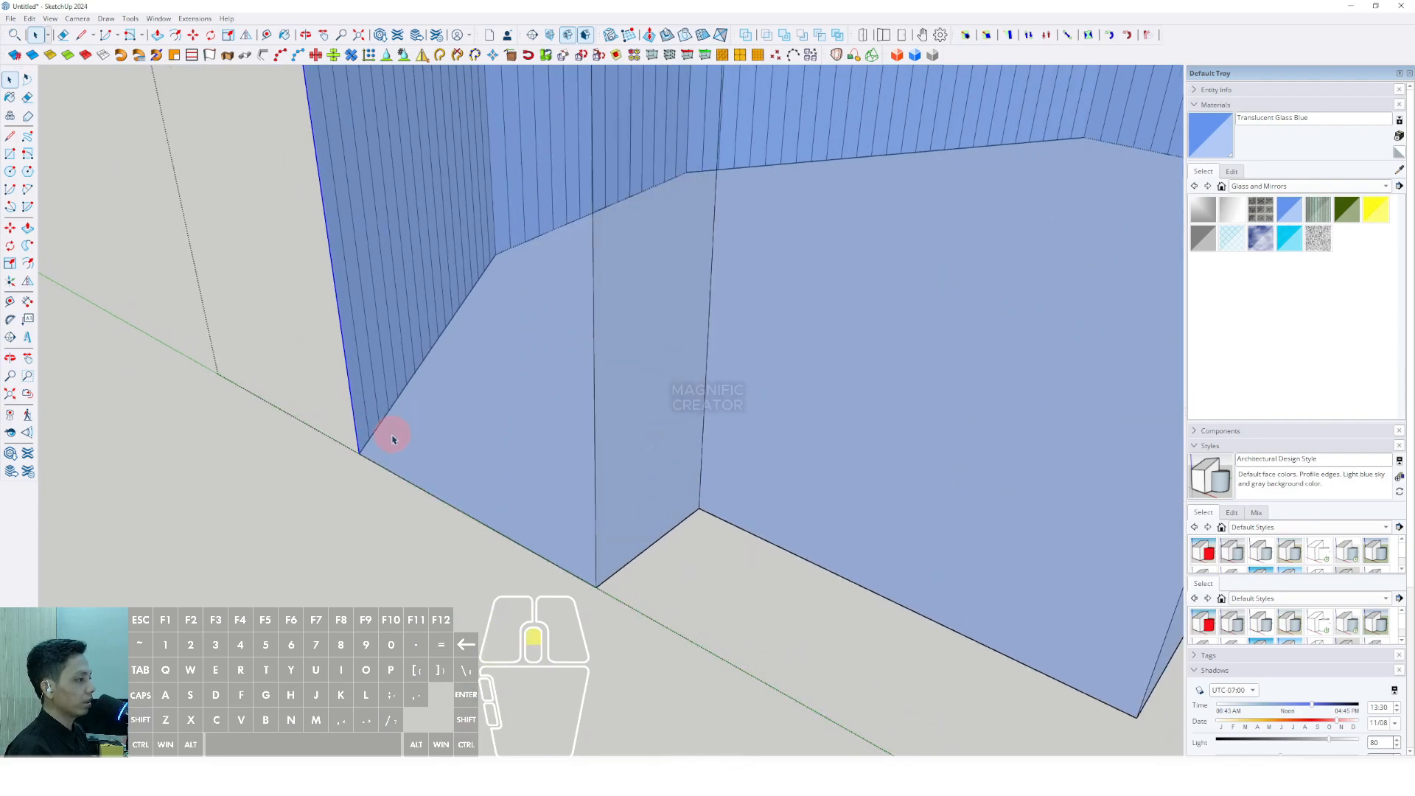
click(10, 228)
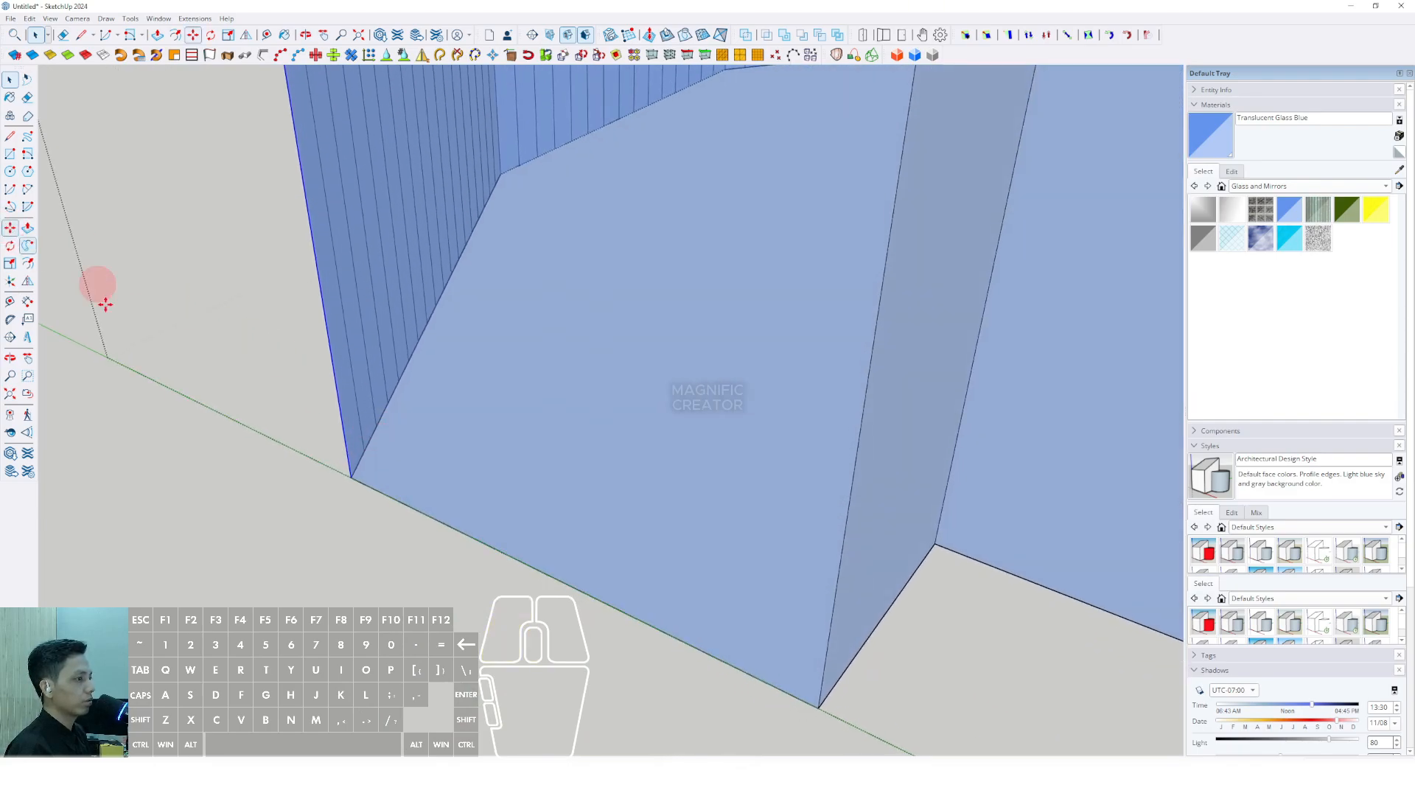
scroll(339, 480, up, 1)
scroll(343, 476, down, 2)
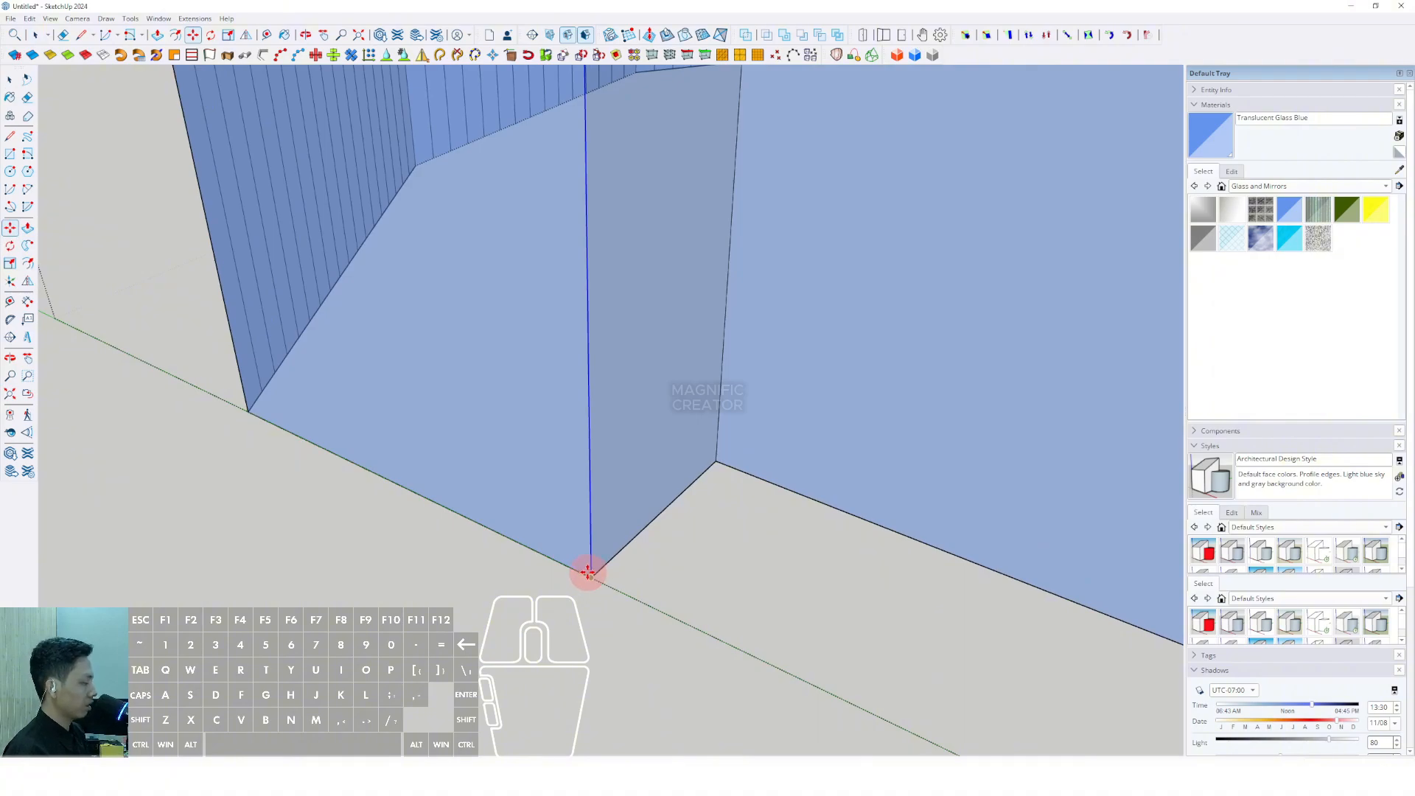
key(Return)
key(space)
Step: Array the outer corner edge on the green axis evenly across the short recessed wall up to its inner corner
shift+middle_drag(571, 530, 437, 563)
click(434, 520)
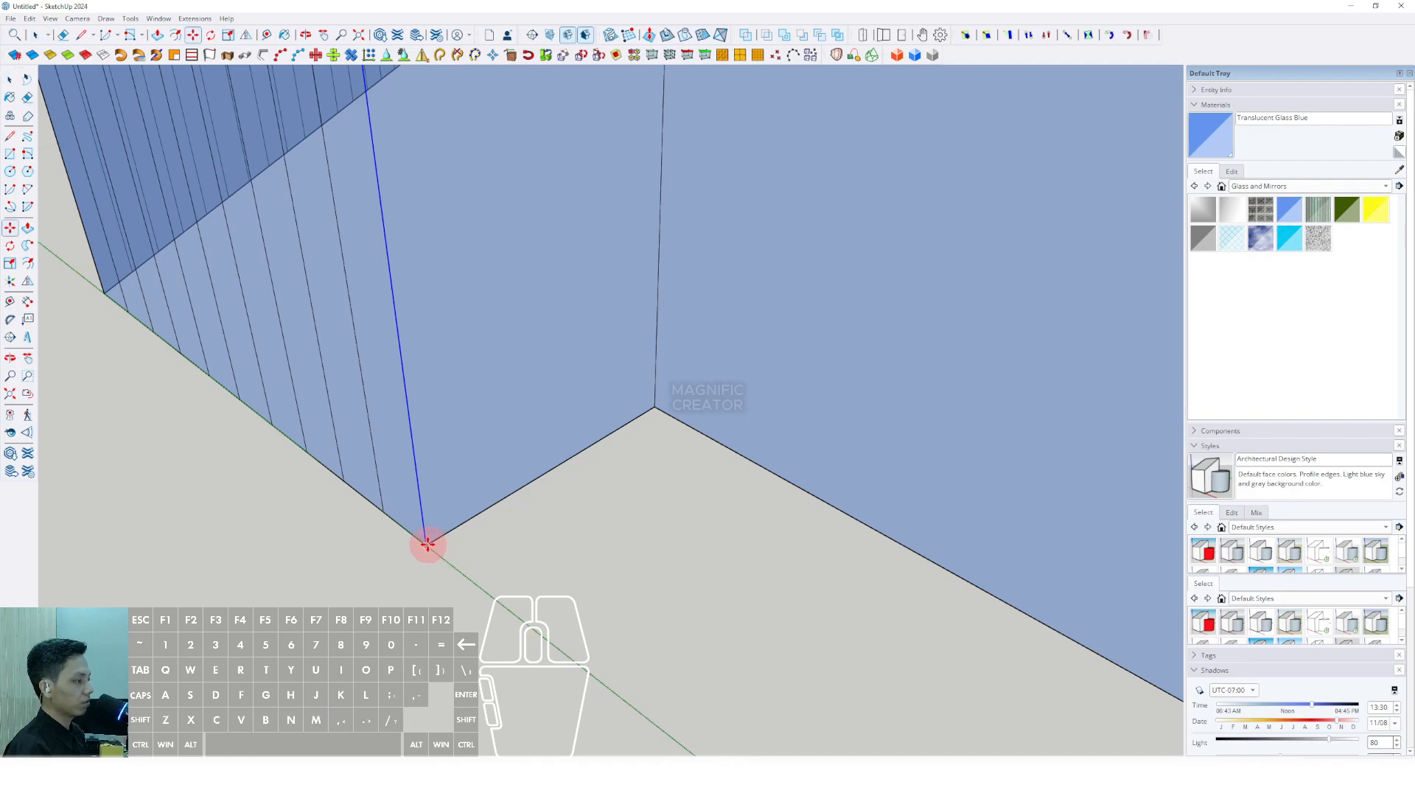
click(653, 410)
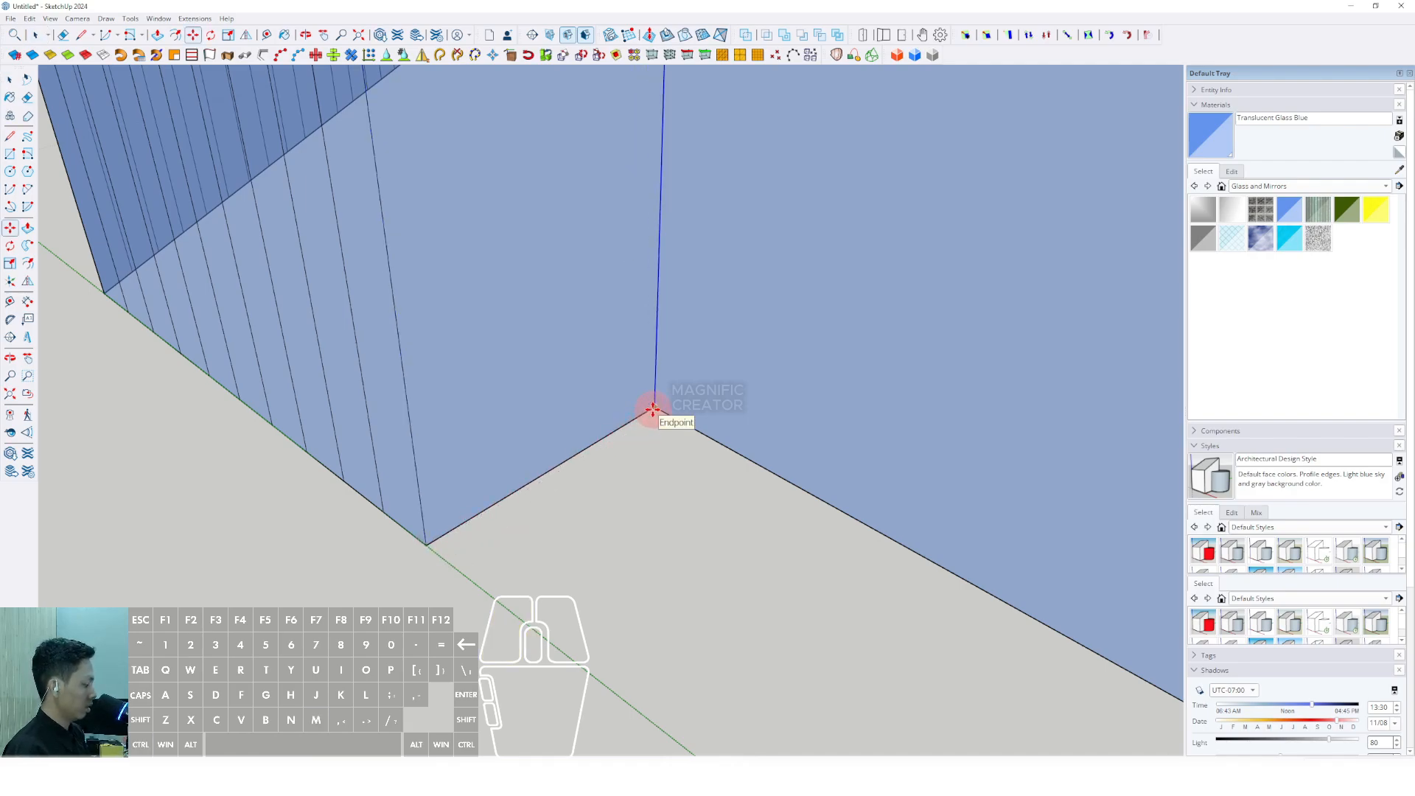
key(space)
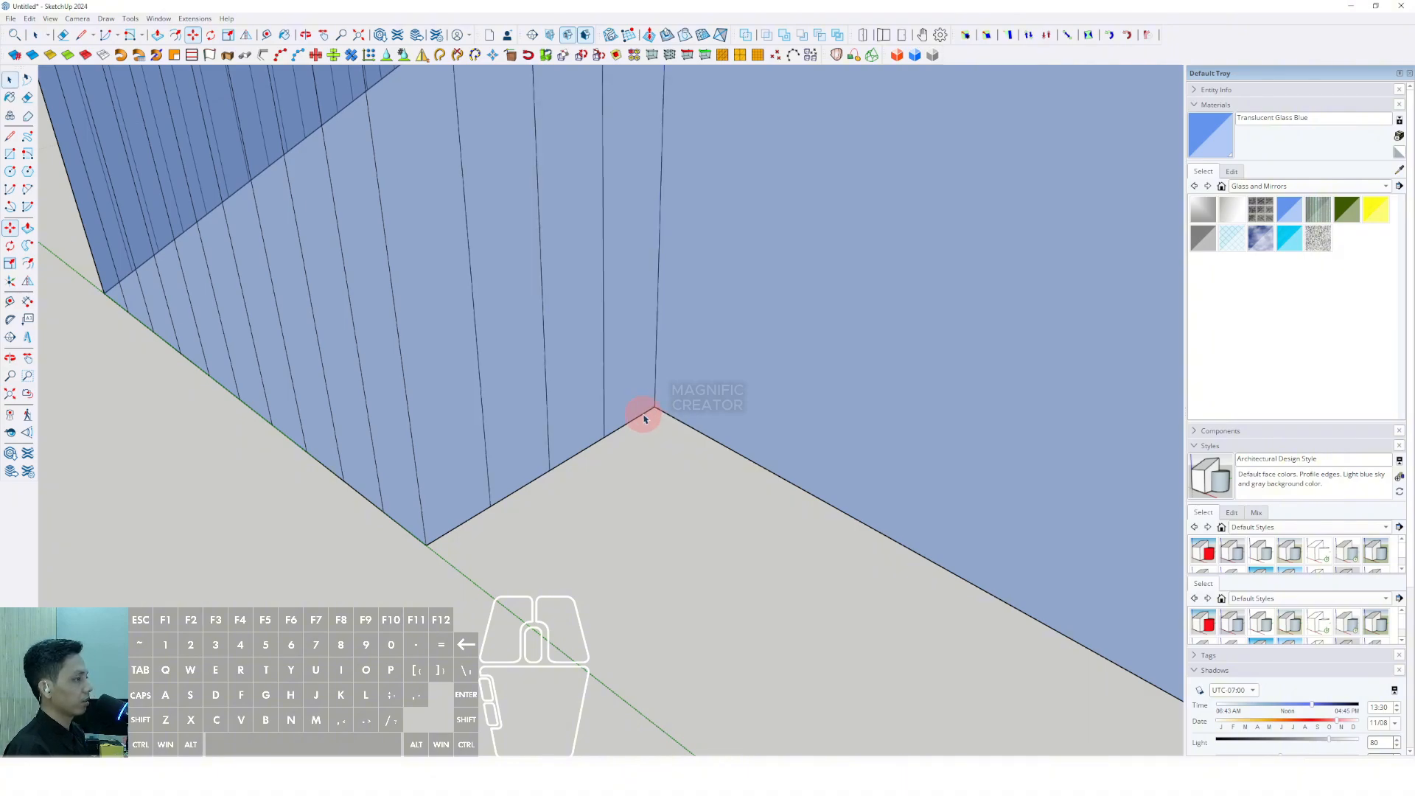
Step: Divide the wall from that inner corner to the next outer corner with evenly spaced copies of the inner corner edge
middle_drag(641, 413, 534, 394)
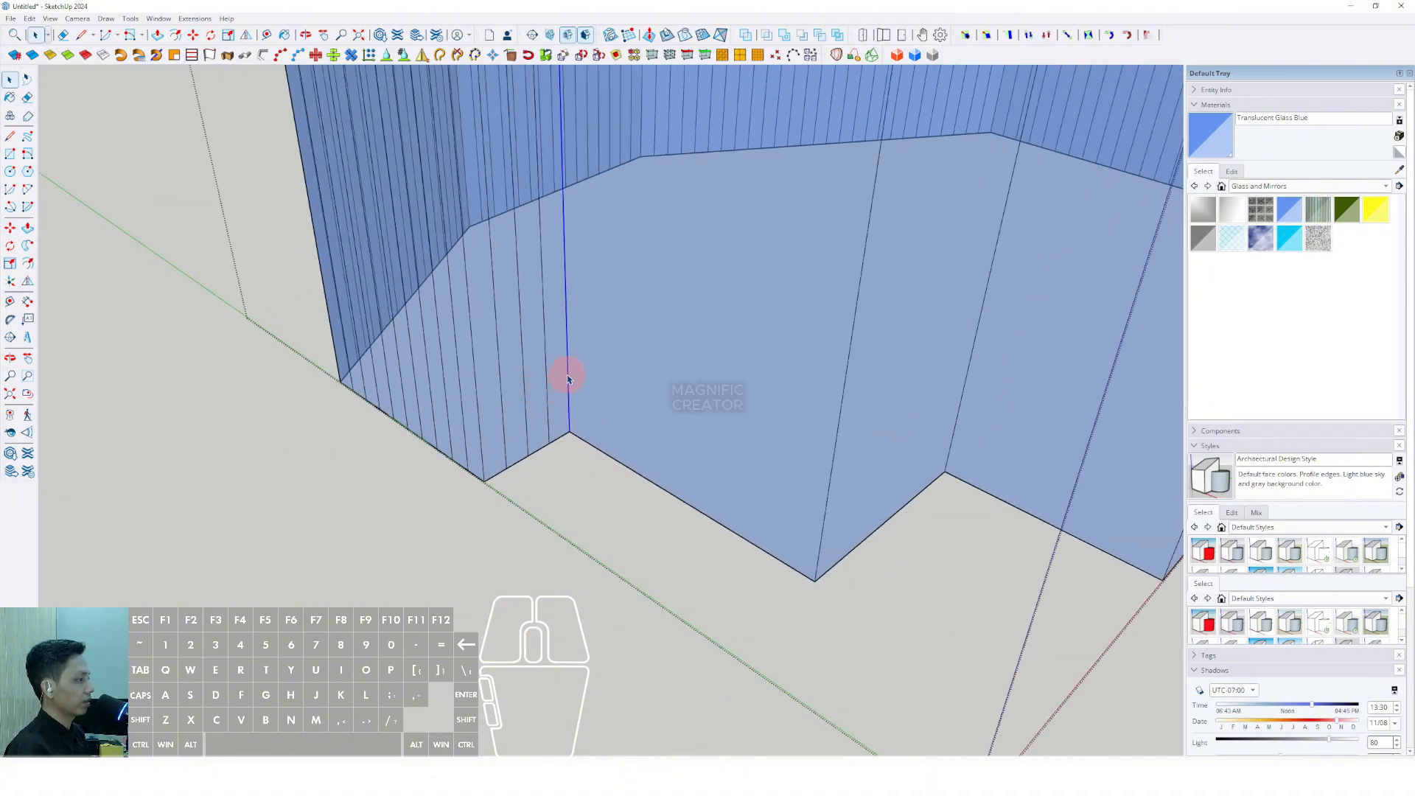
scroll(568, 379, up, 3)
key(m)
click(499, 429)
scroll(499, 429, down, 3)
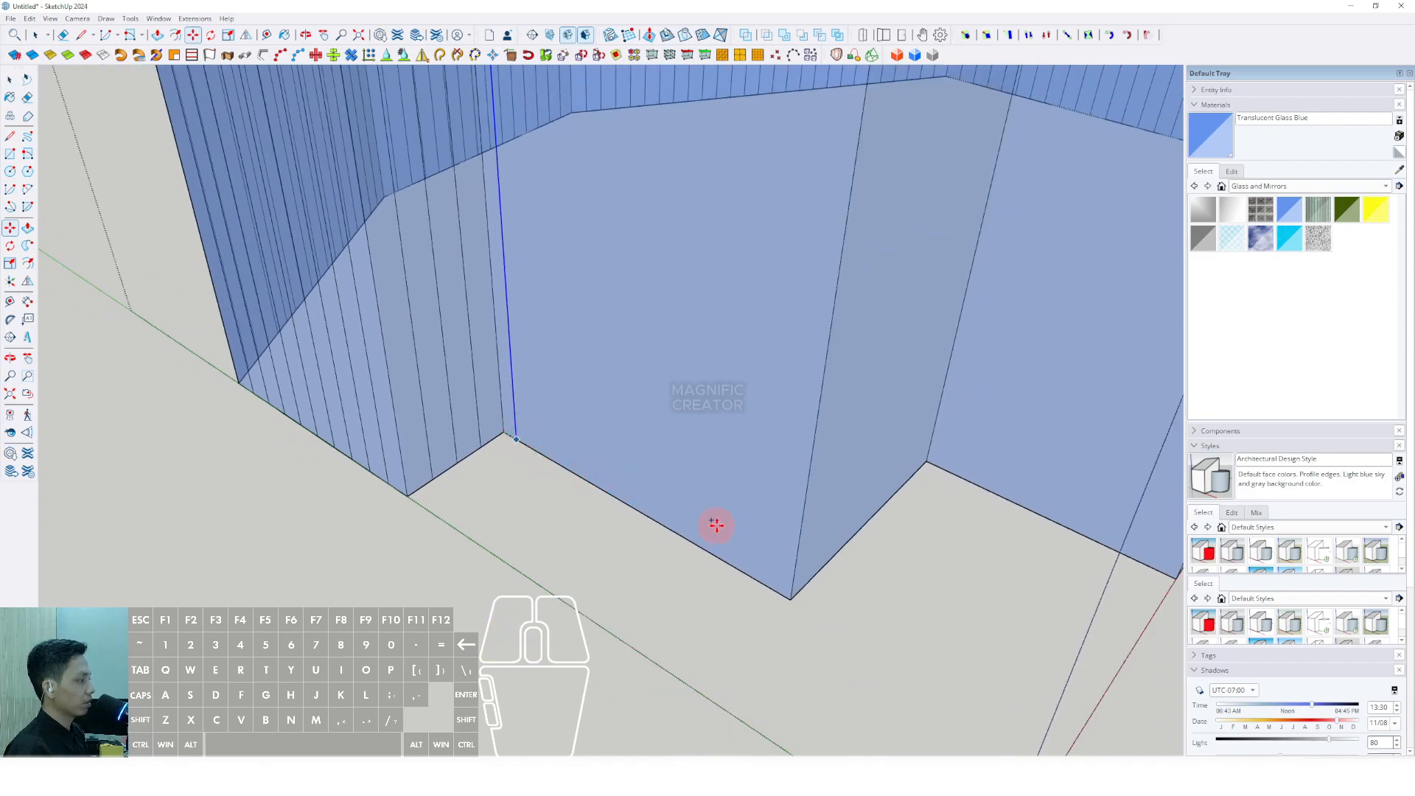
click(786, 596)
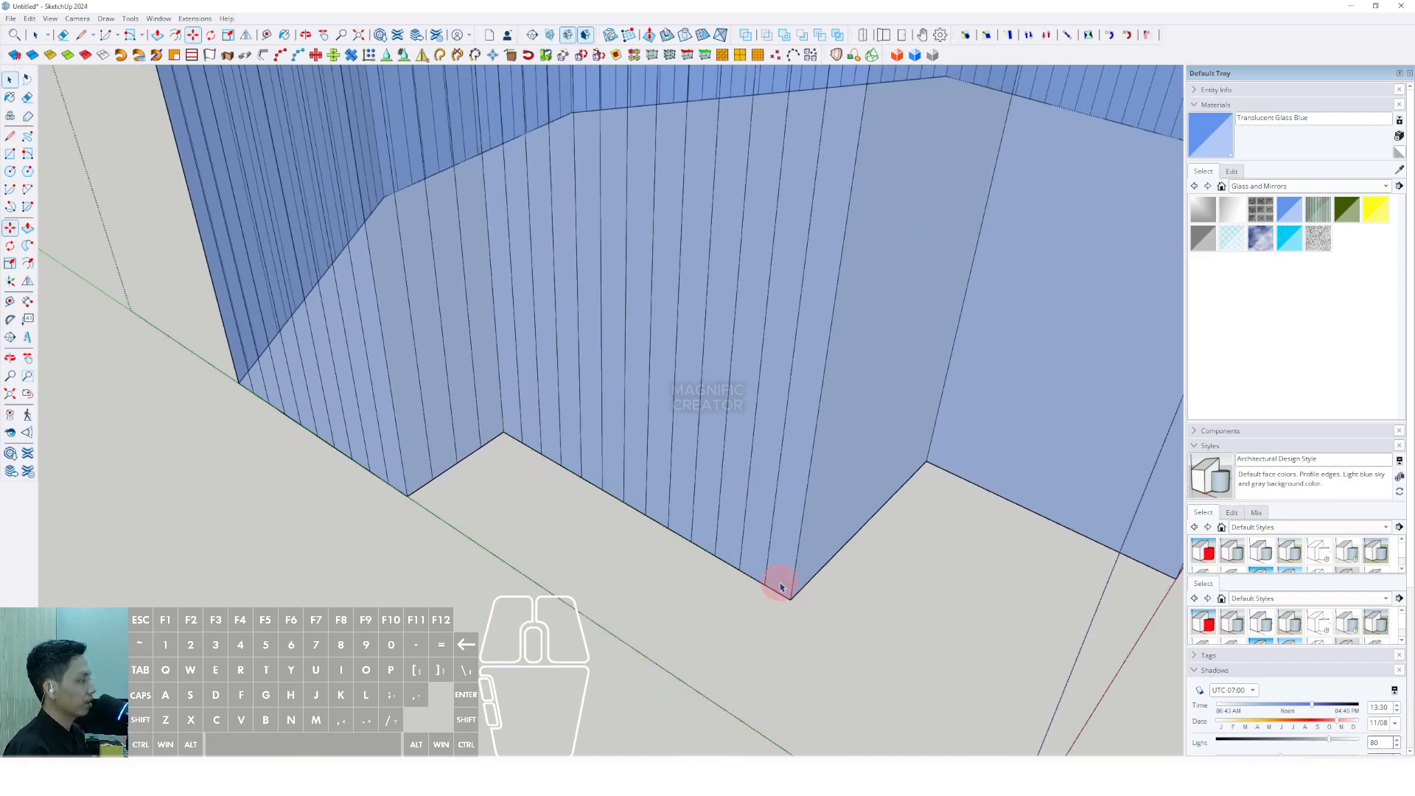
Step: Array the second inner corner's edge evenly across the adjoining wall, ending at the corner on the red axis
middle_drag(781, 587, 535, 443)
click(583, 404)
scroll(583, 405, up, 2)
key(m)
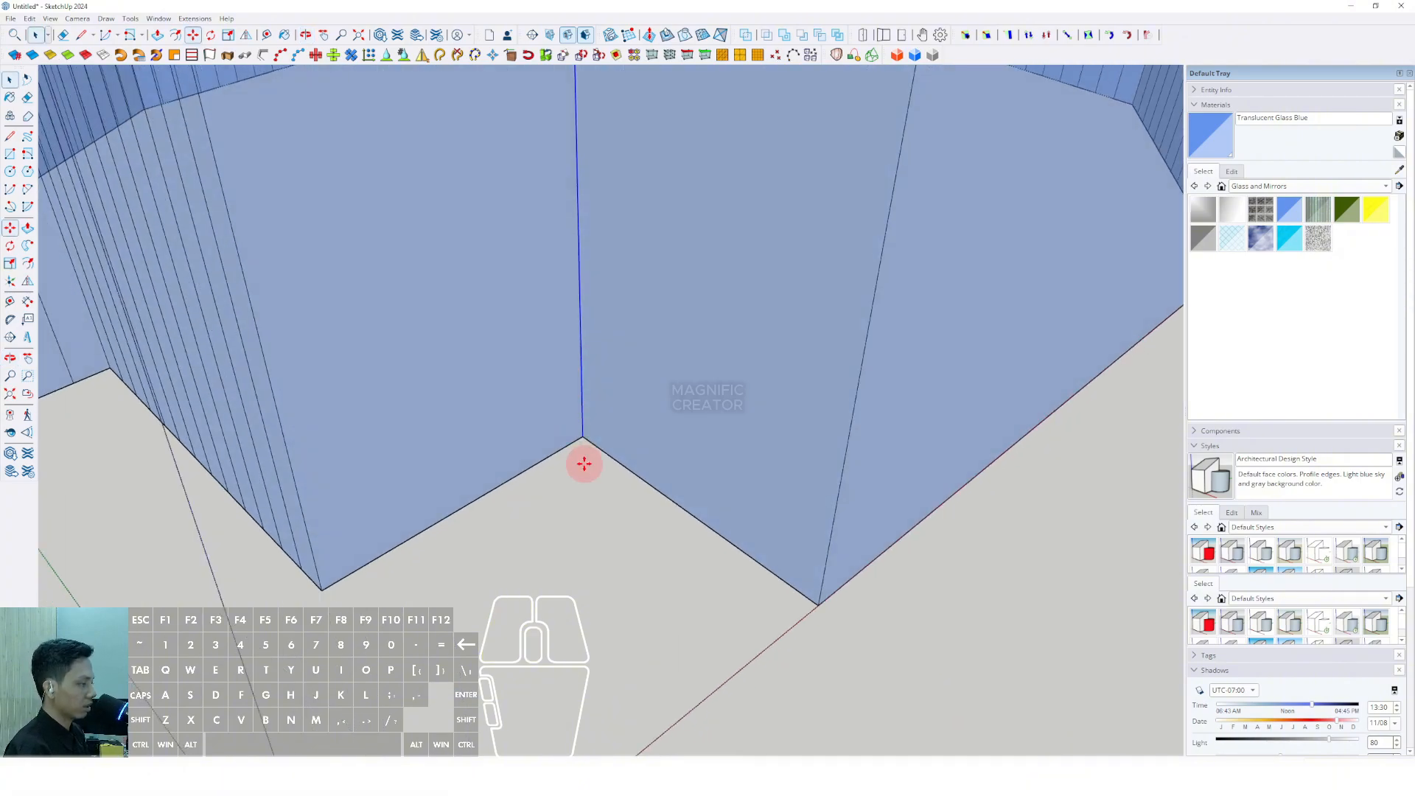
scroll(745, 566, up, 1)
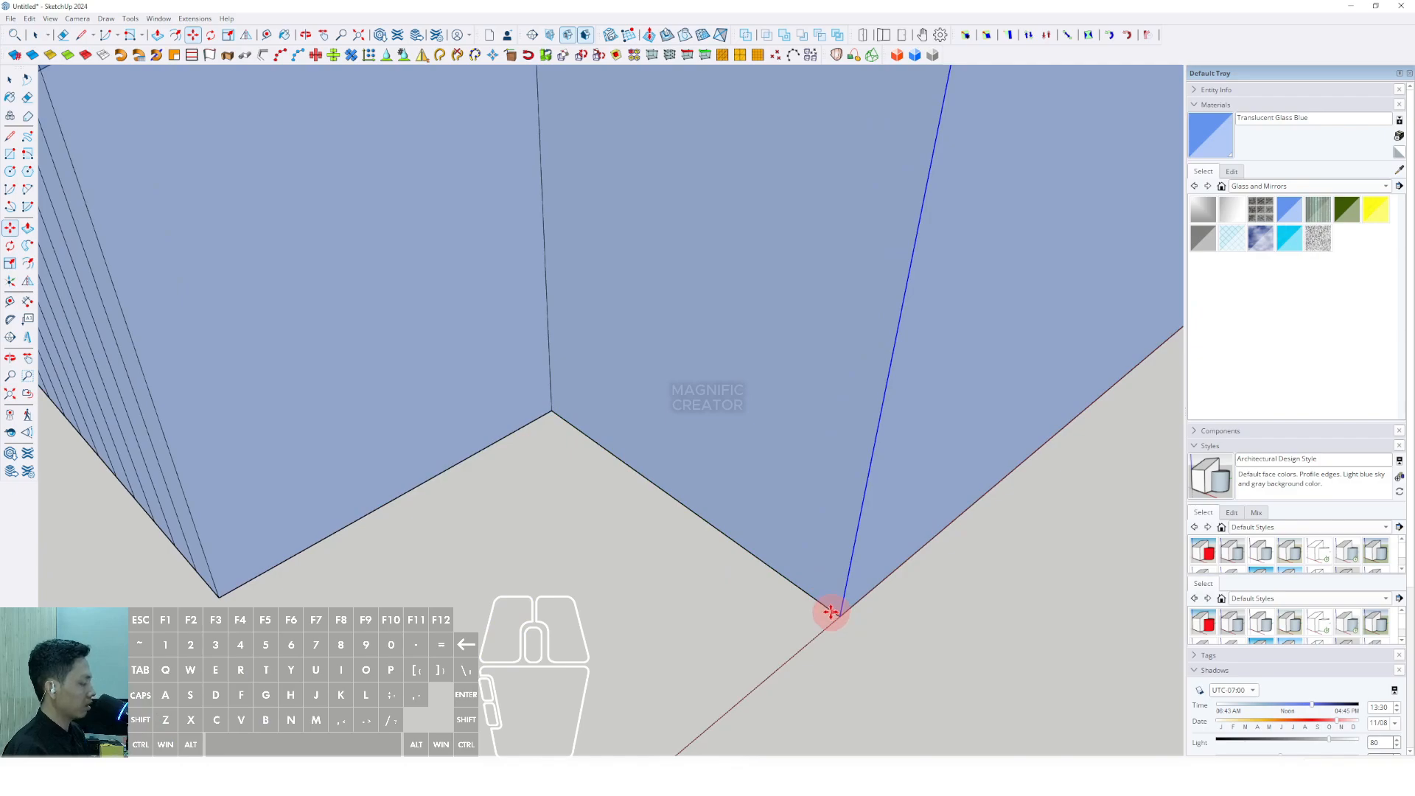
key(Return)
key(space)
Step: Fill the remaining short recessed wall with evenly spaced copies of the outer corner edge, ending at the second inner corner
scroll(309, 509, down, 2)
shift+middle_drag(294, 512, 444, 507)
scroll(445, 507, up, 1)
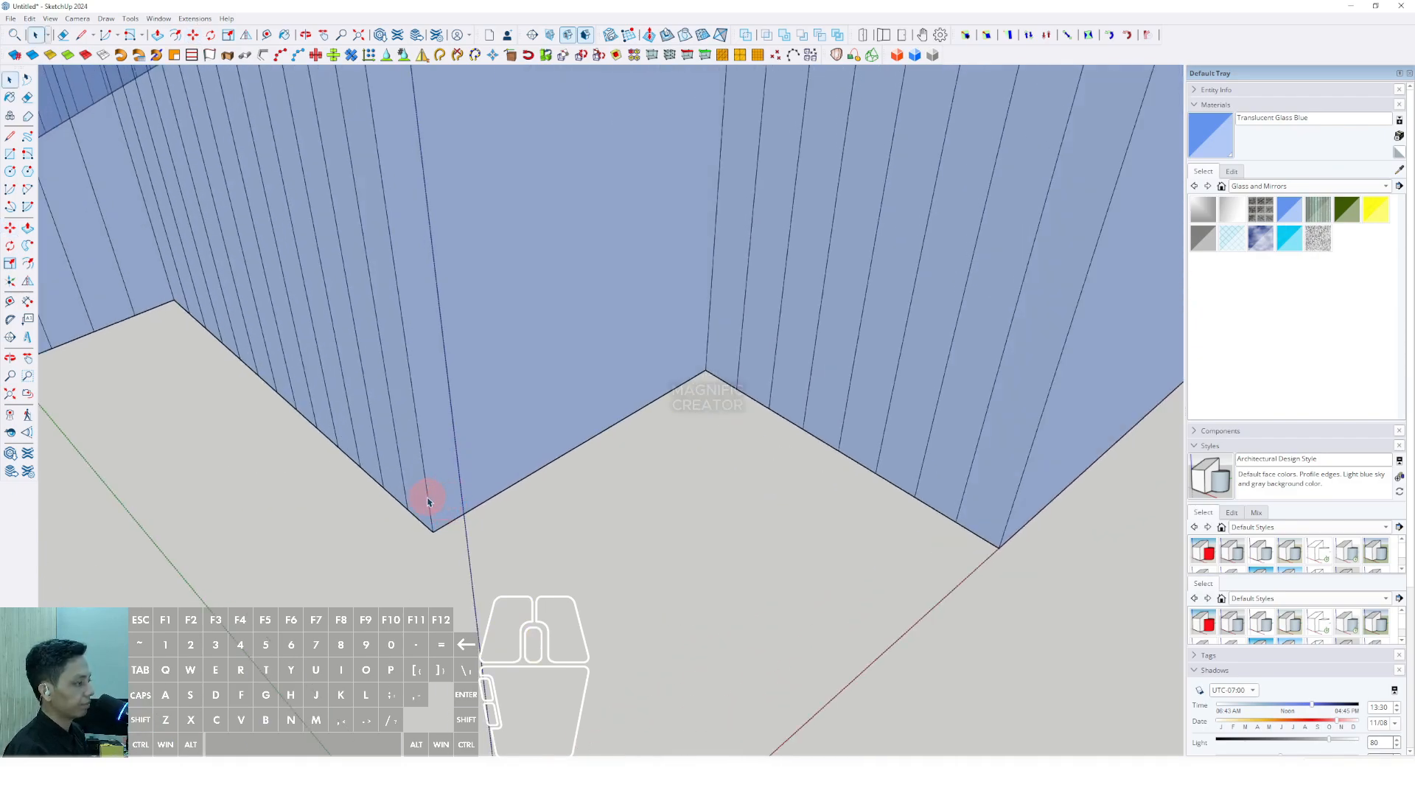
scroll(428, 501, up, 2)
key(m)
click(427, 538)
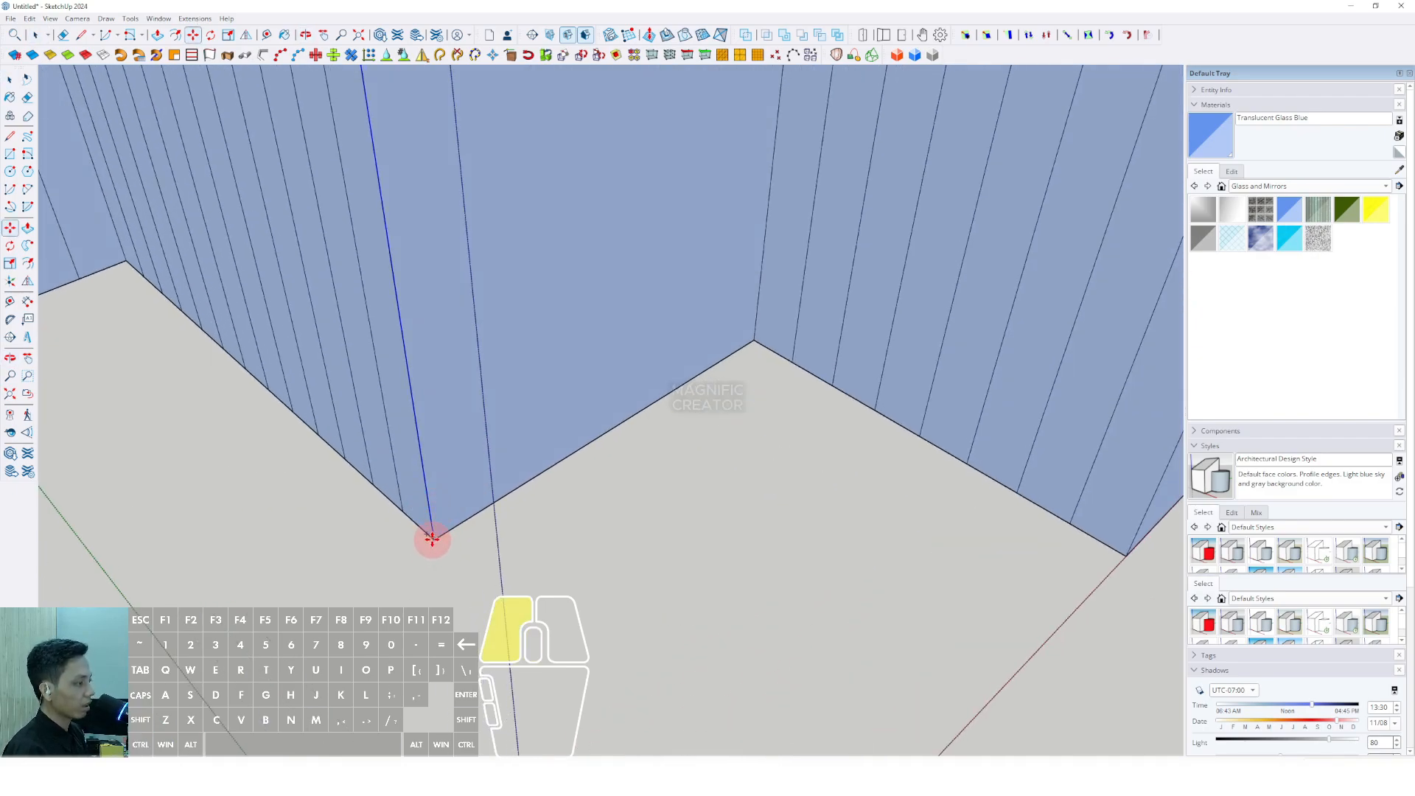
click(753, 341)
middle_drag(756, 338, 642, 518)
key(space)
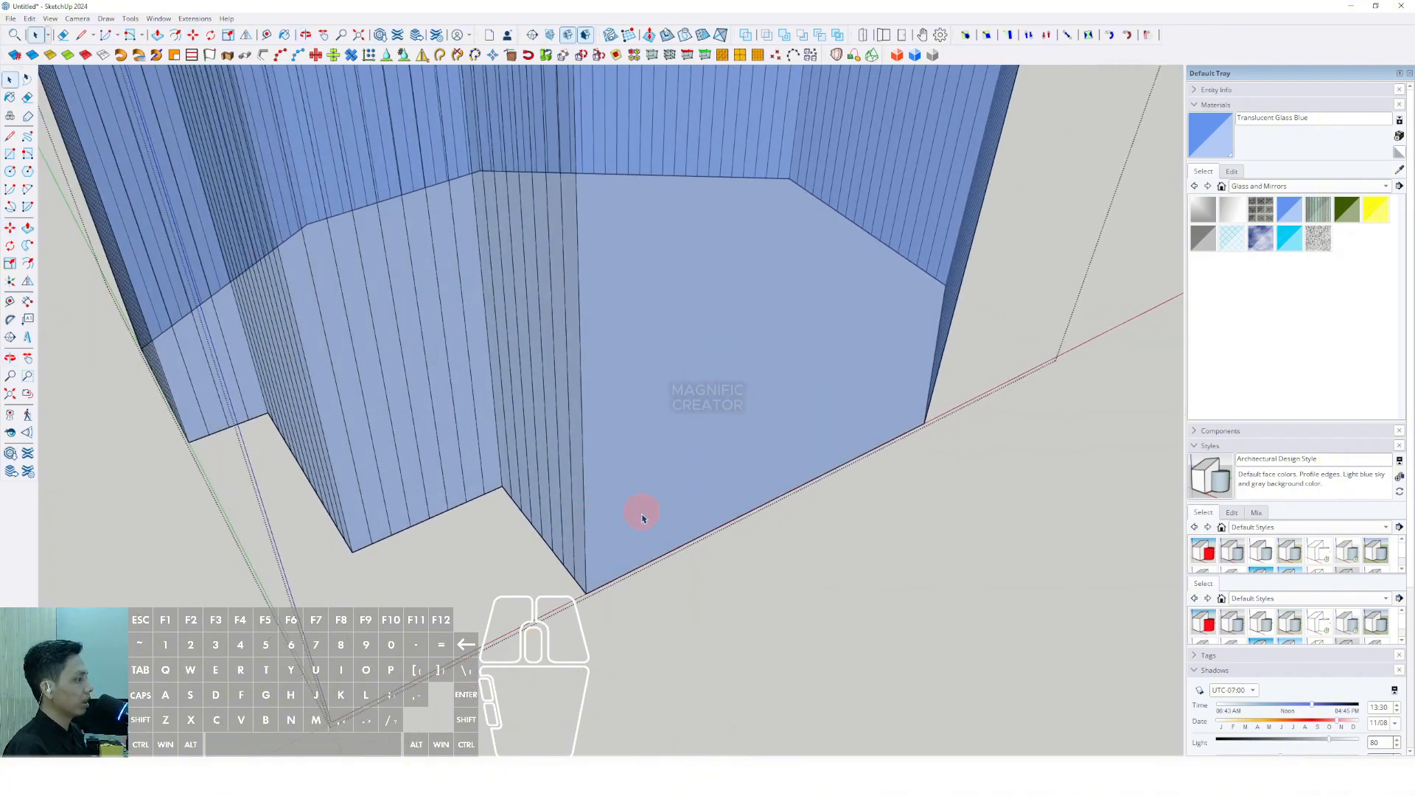
Step: Copy the corner edge on the red axis across the long wall along that axis as evenly spaced vertical lines
click(586, 552)
scroll(587, 557, up, 4)
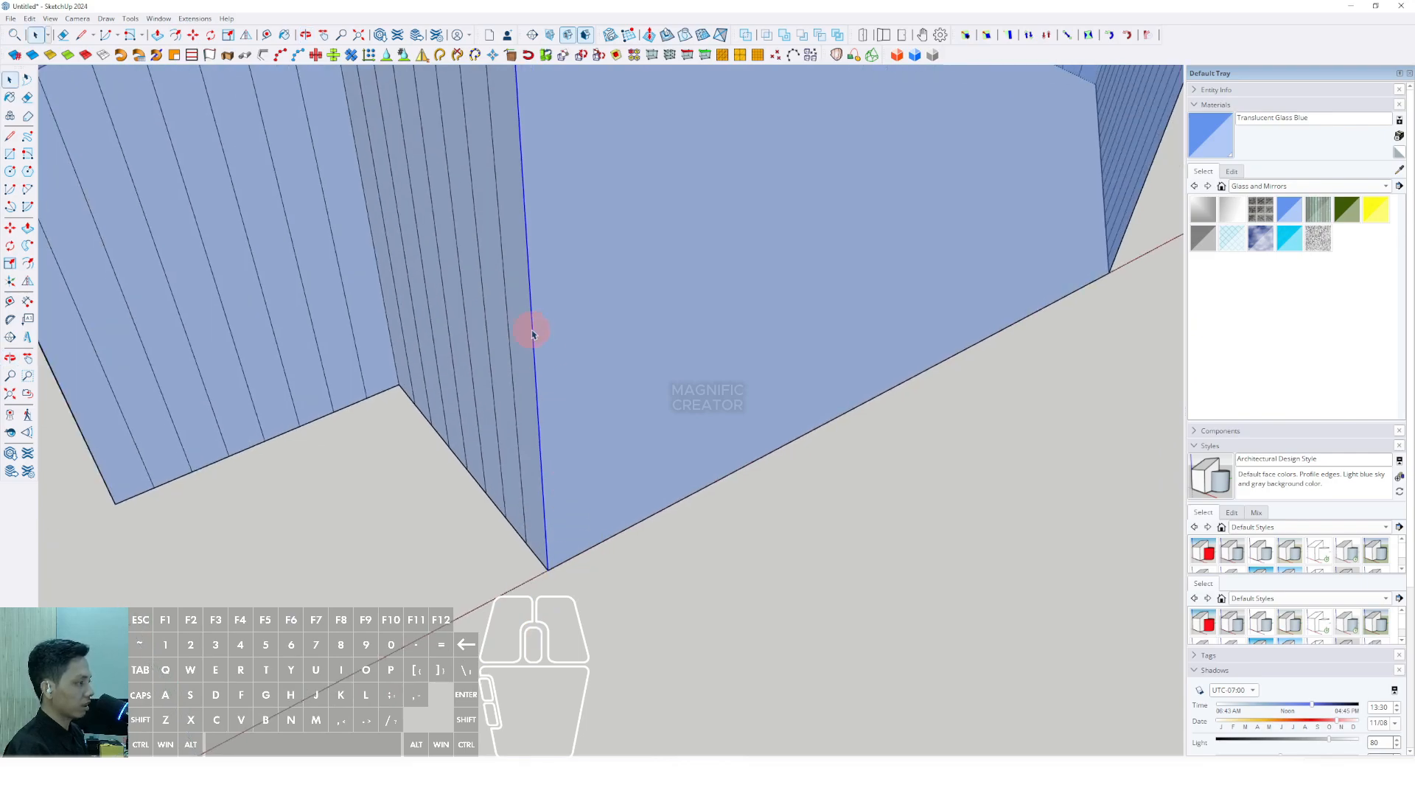
click(546, 568)
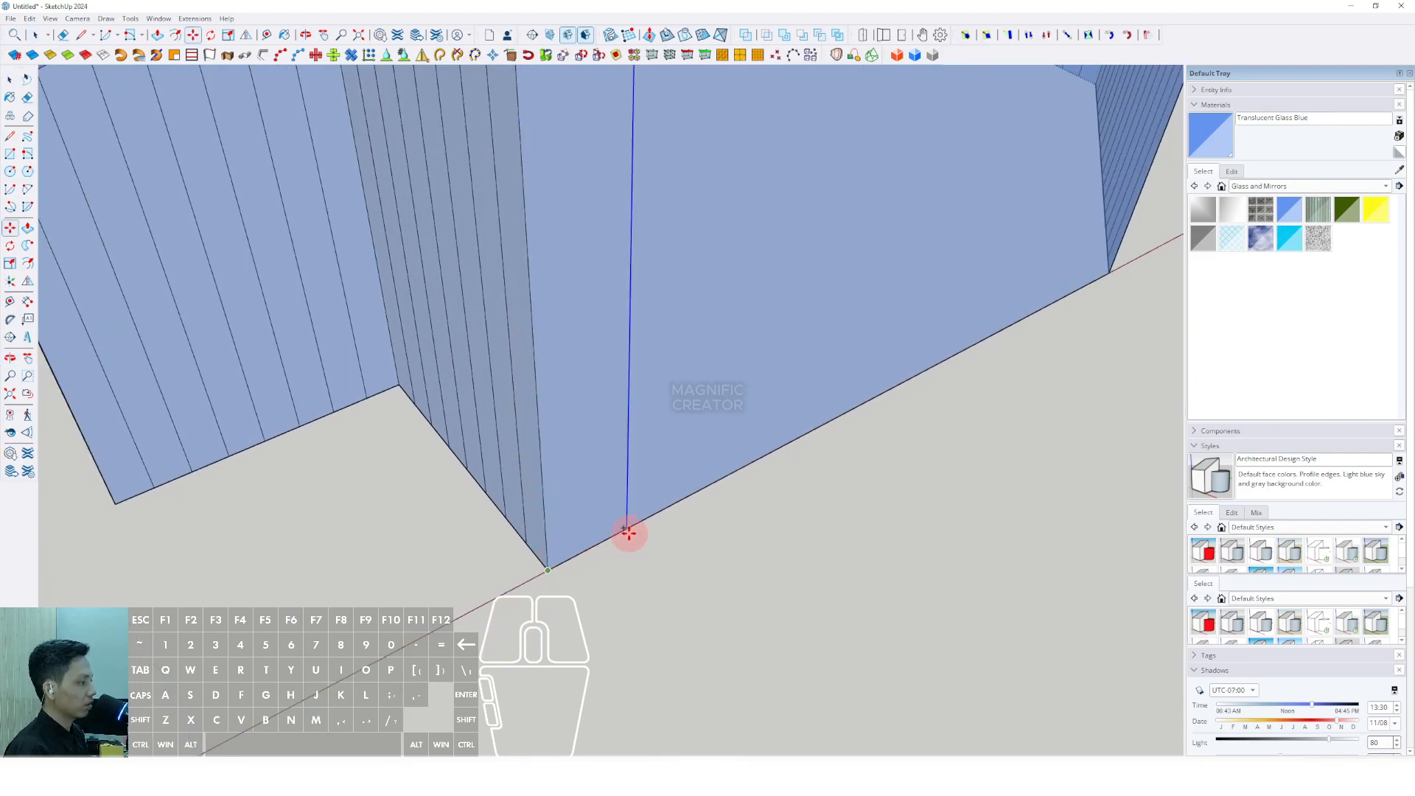
scroll(505, 553, down, 2)
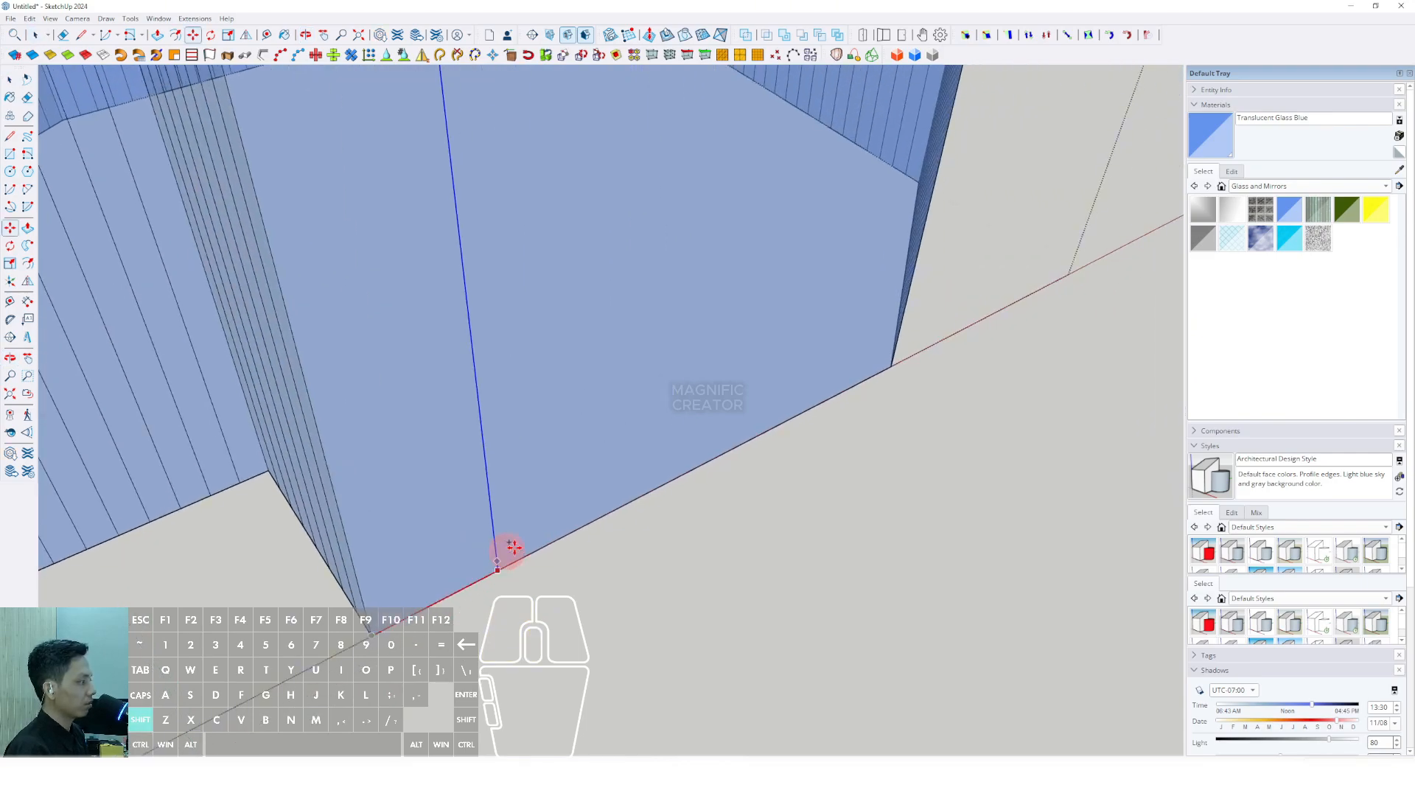
click(890, 368)
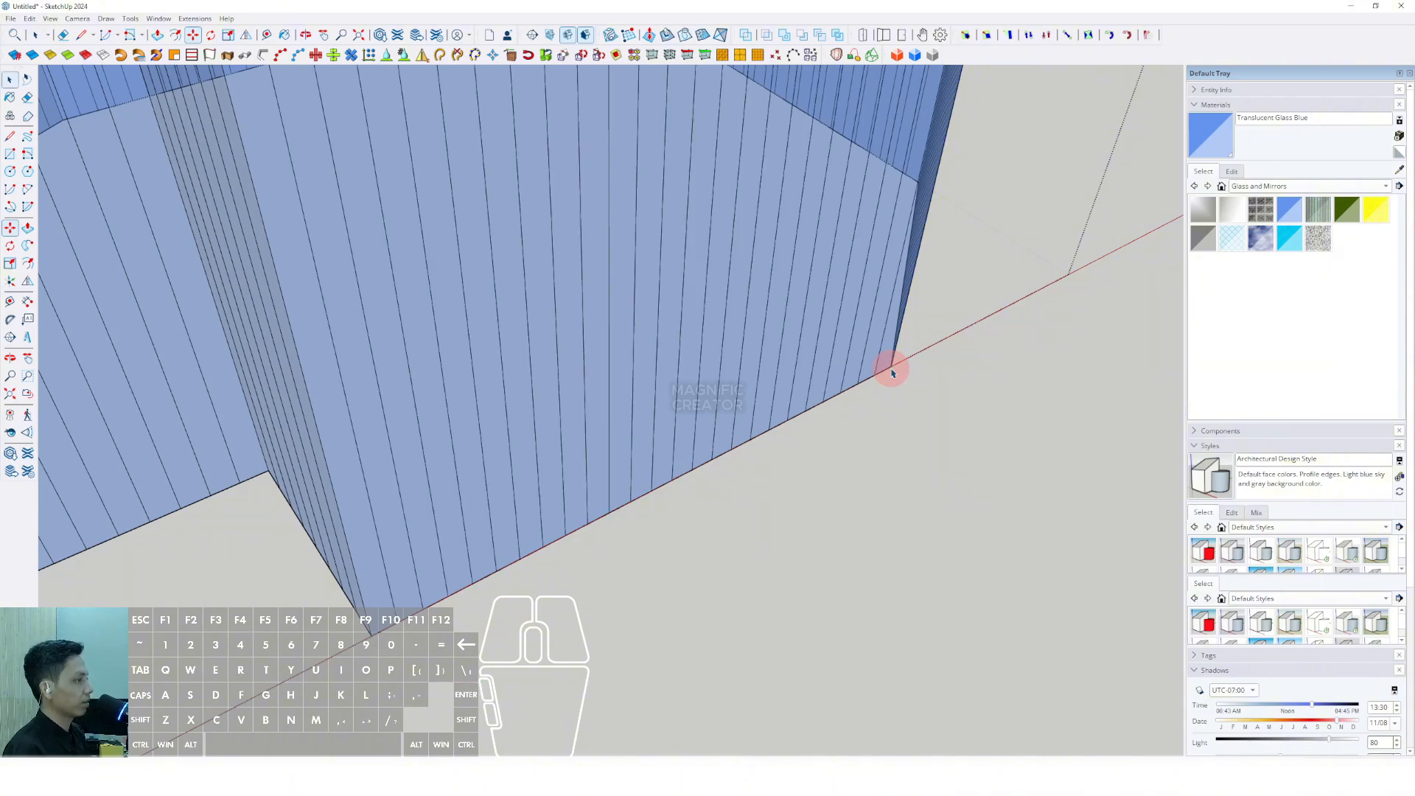
Step: Finish editing the facade shell and return to the whole tower with its floor slabs
middle_drag(894, 364, 550, 494)
scroll(540, 322, down, 4)
middle_drag(549, 493, 289, 505)
click(880, 266)
scroll(720, 499, up, 3)
middle_drag(719, 499, 558, 488)
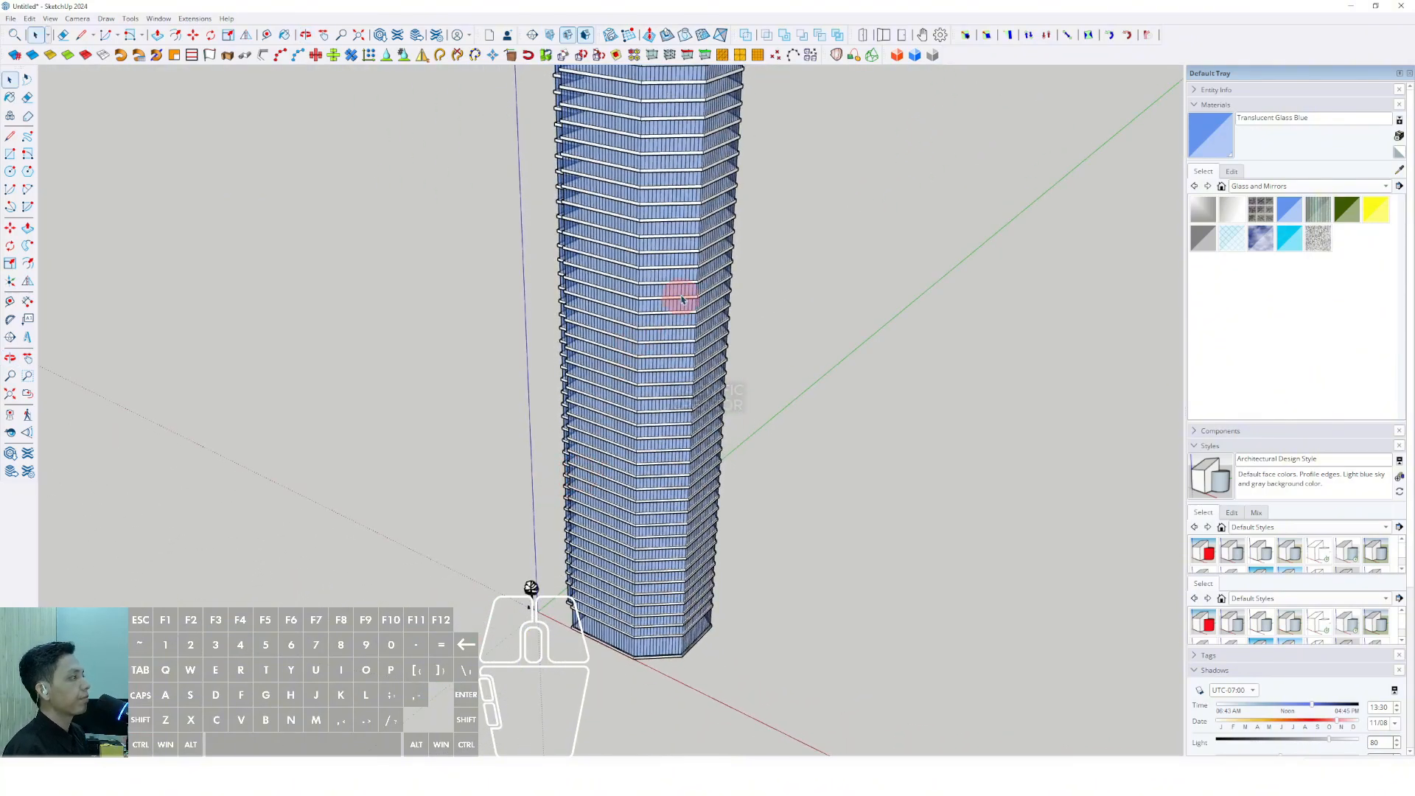
Step: Open the topmost roof slab for editing and offset its top outline far inward to form a smaller central core outline
scroll(676, 184, up, 2)
middle_drag(676, 182, 572, 379)
scroll(597, 336, up, 3)
scroll(667, 317, up, 2)
middle_drag(674, 314, 395, 445)
middle_drag(496, 423, 592, 368)
double_click(747, 283)
click(746, 284)
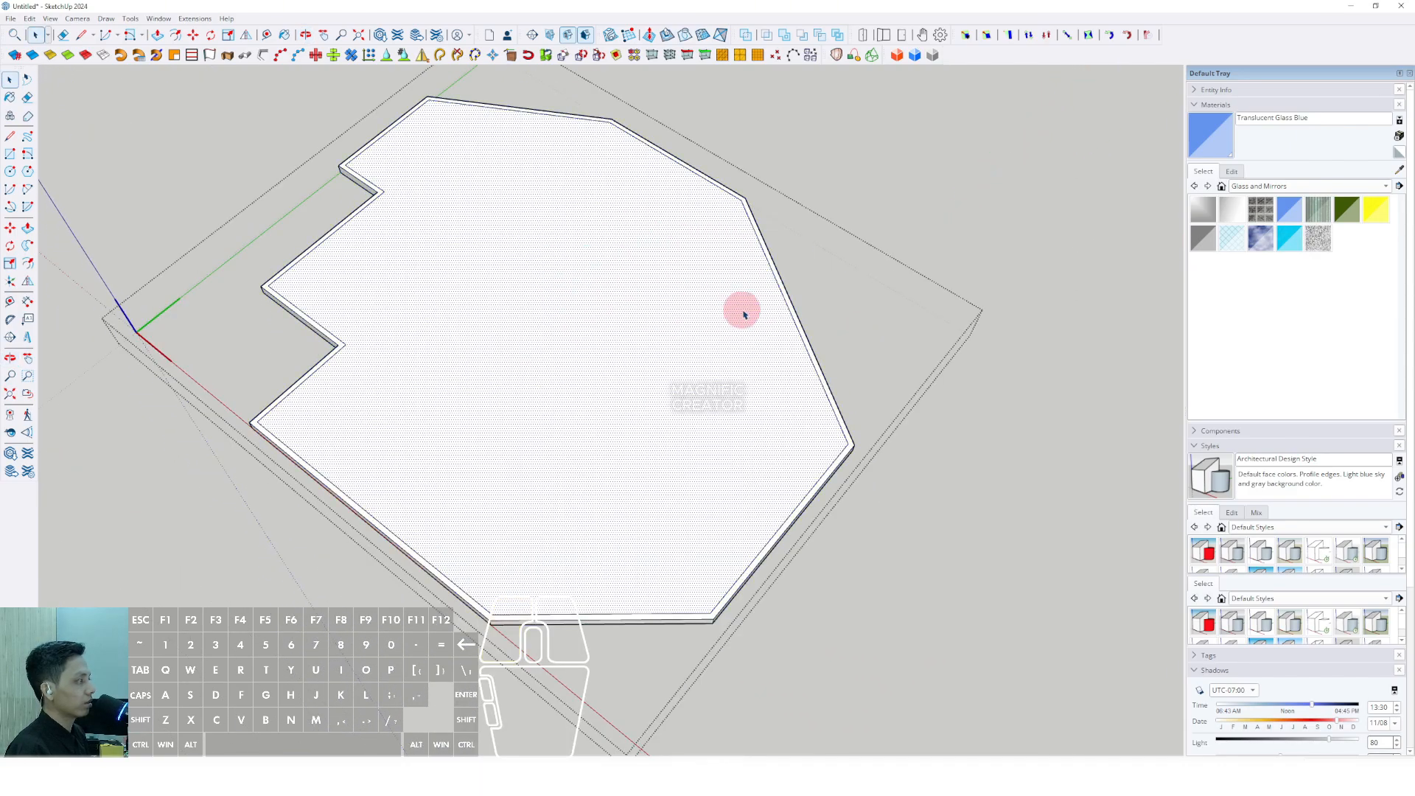
scroll(744, 314, up, 1)
click(764, 253)
scroll(764, 253, down, 2)
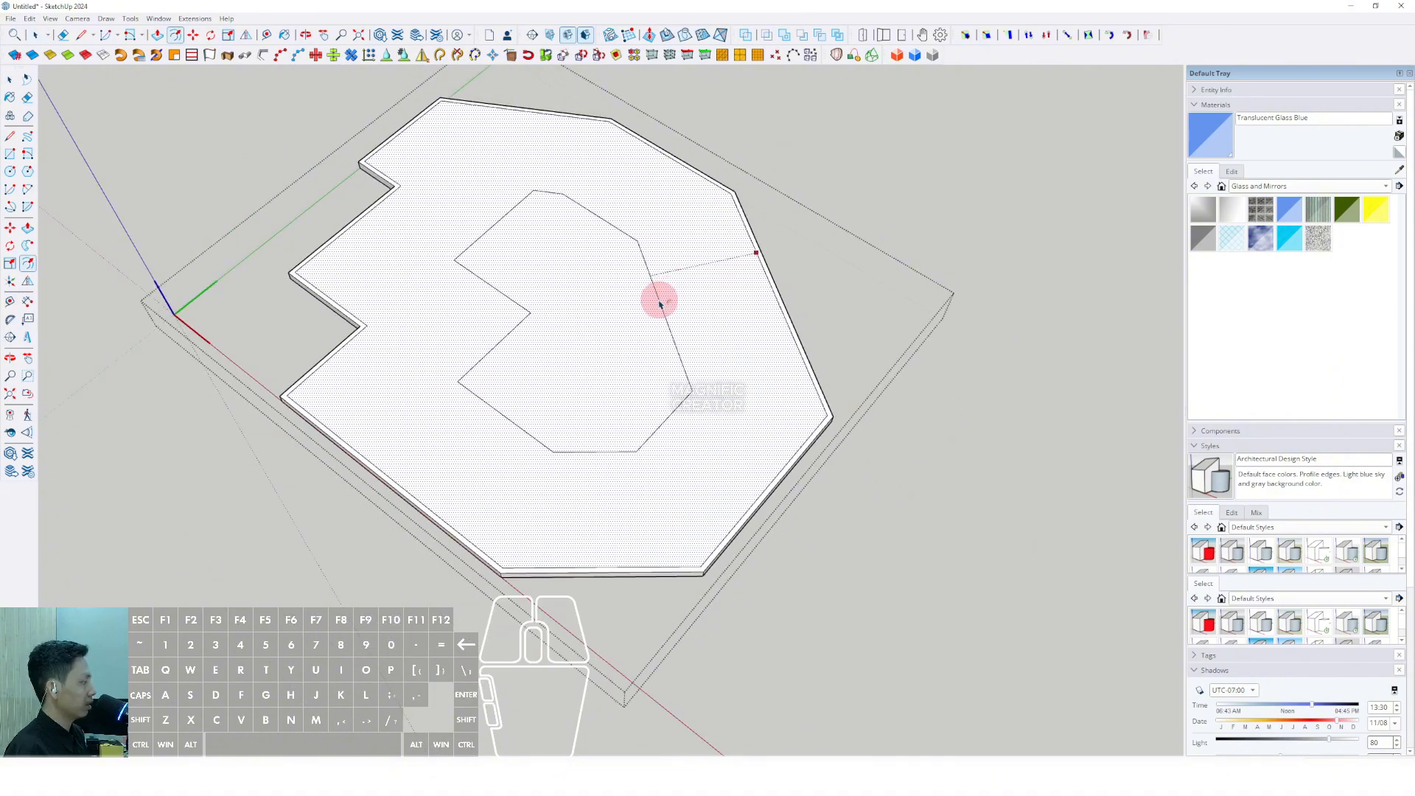
click(660, 304)
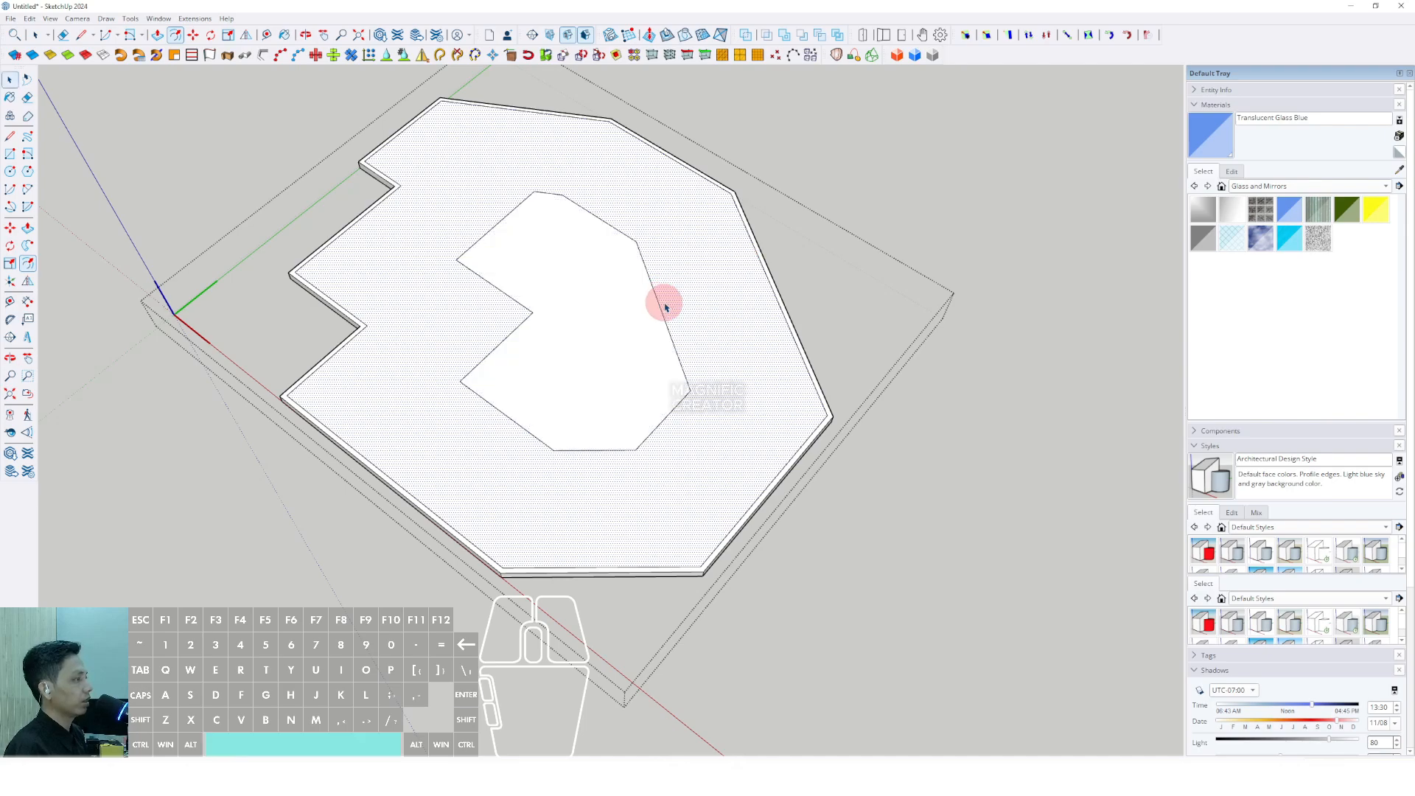
Step: Copy the central core face, leave the roof slab group and paste the face in place outside it
scroll(555, 294, up, 2)
key(p)
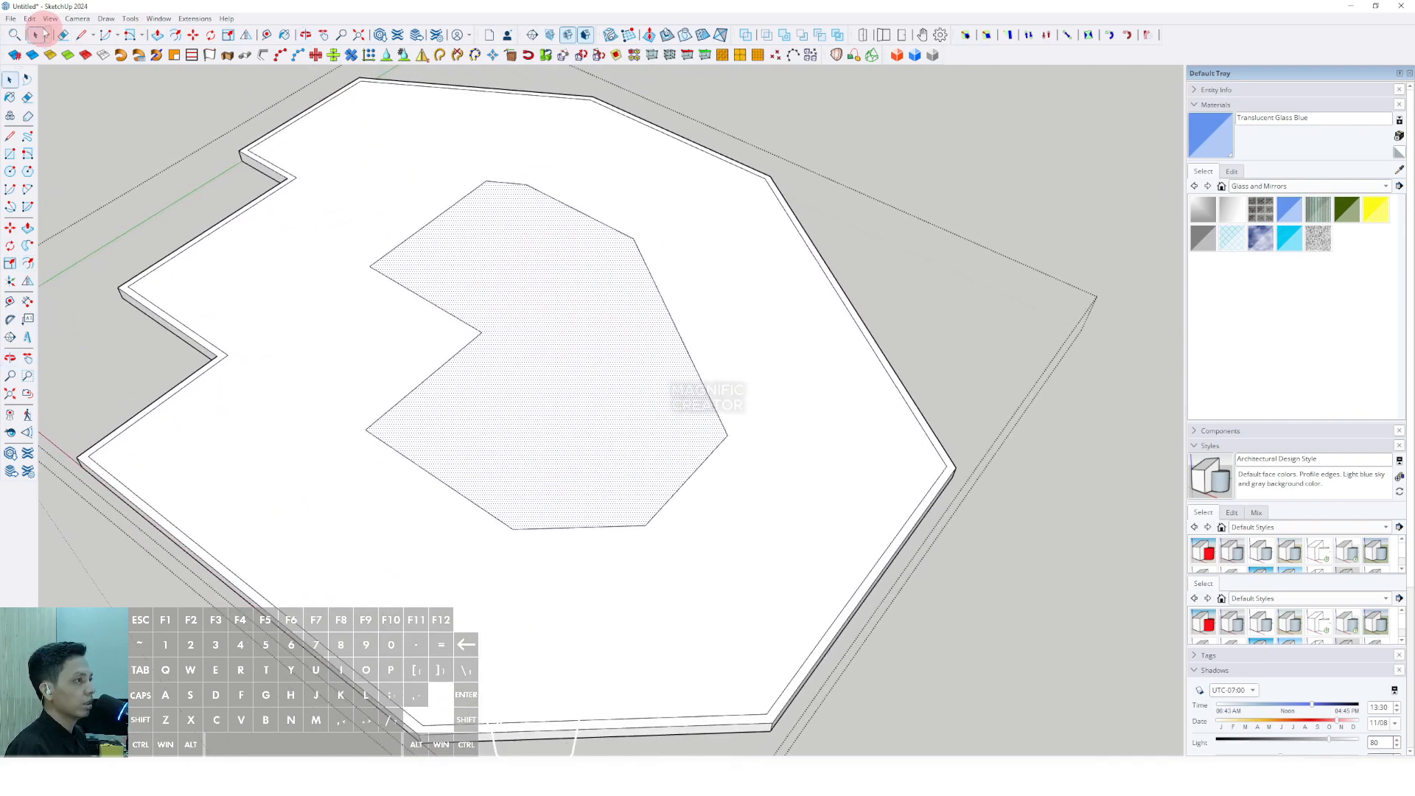
click(32, 19)
click(60, 74)
scroll(529, 306, down, 3)
click(846, 196)
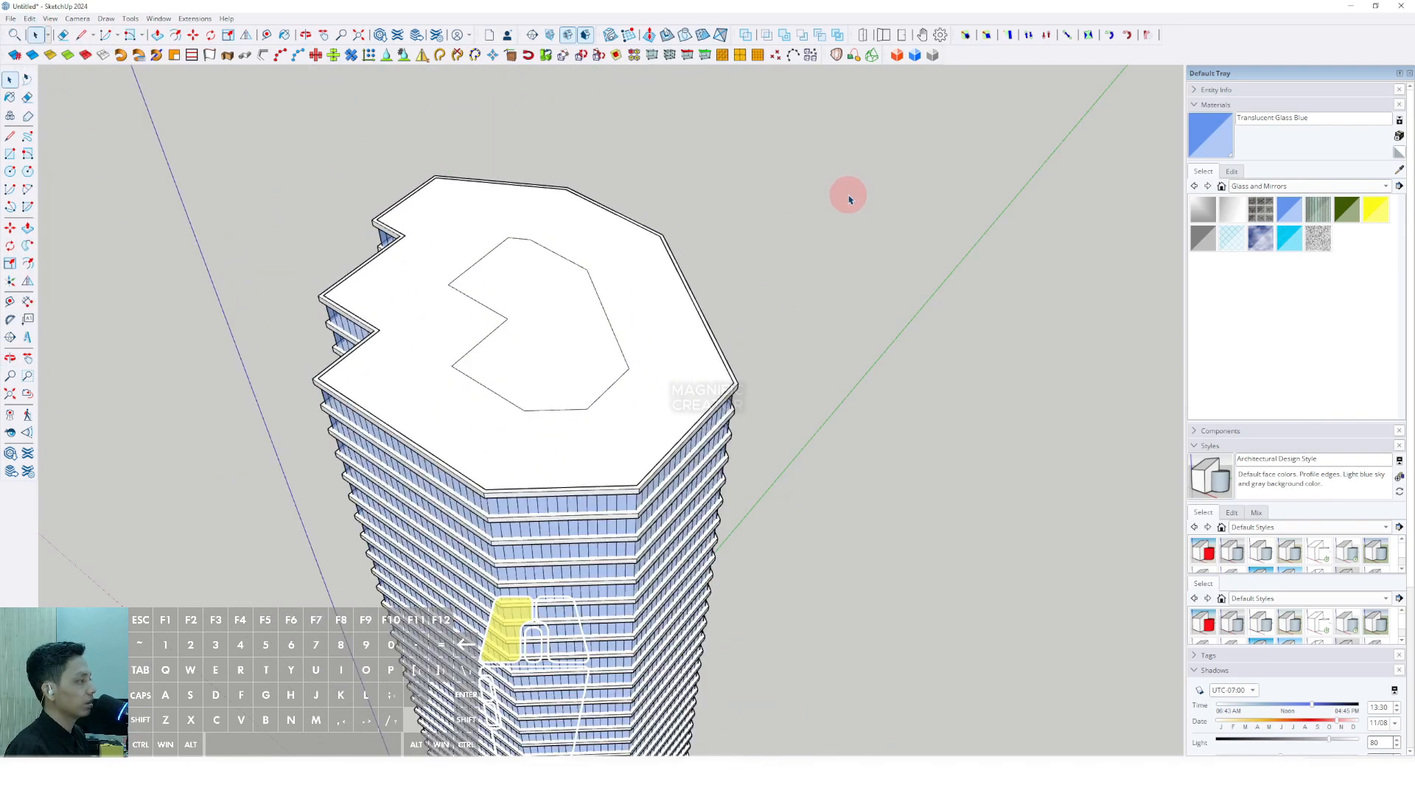
click(30, 19)
click(65, 103)
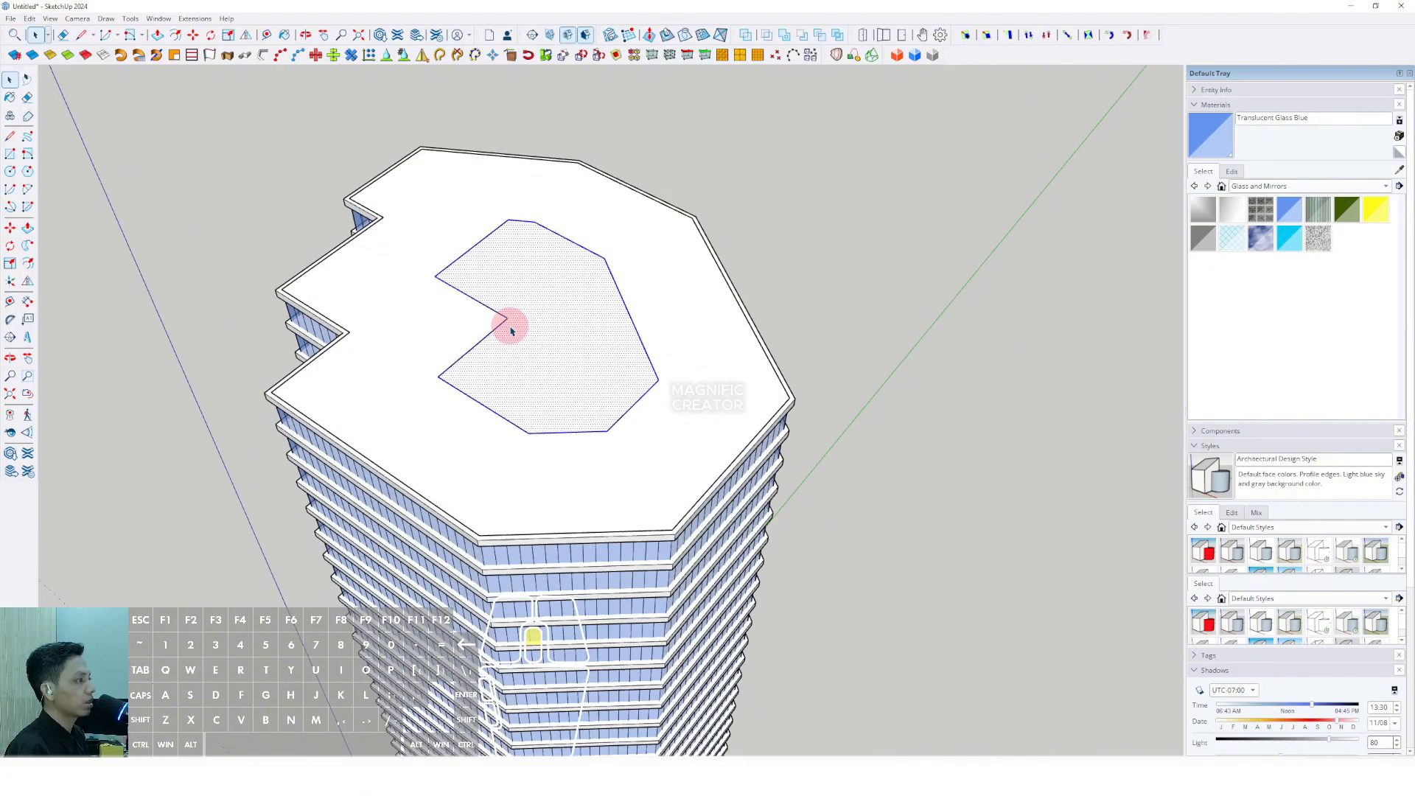
Step: Extrude the pasted core face down through the tower to the ground-floor slab
scroll(638, 559, down, 5)
middle_drag(507, 402, 483, 184)
key(space)
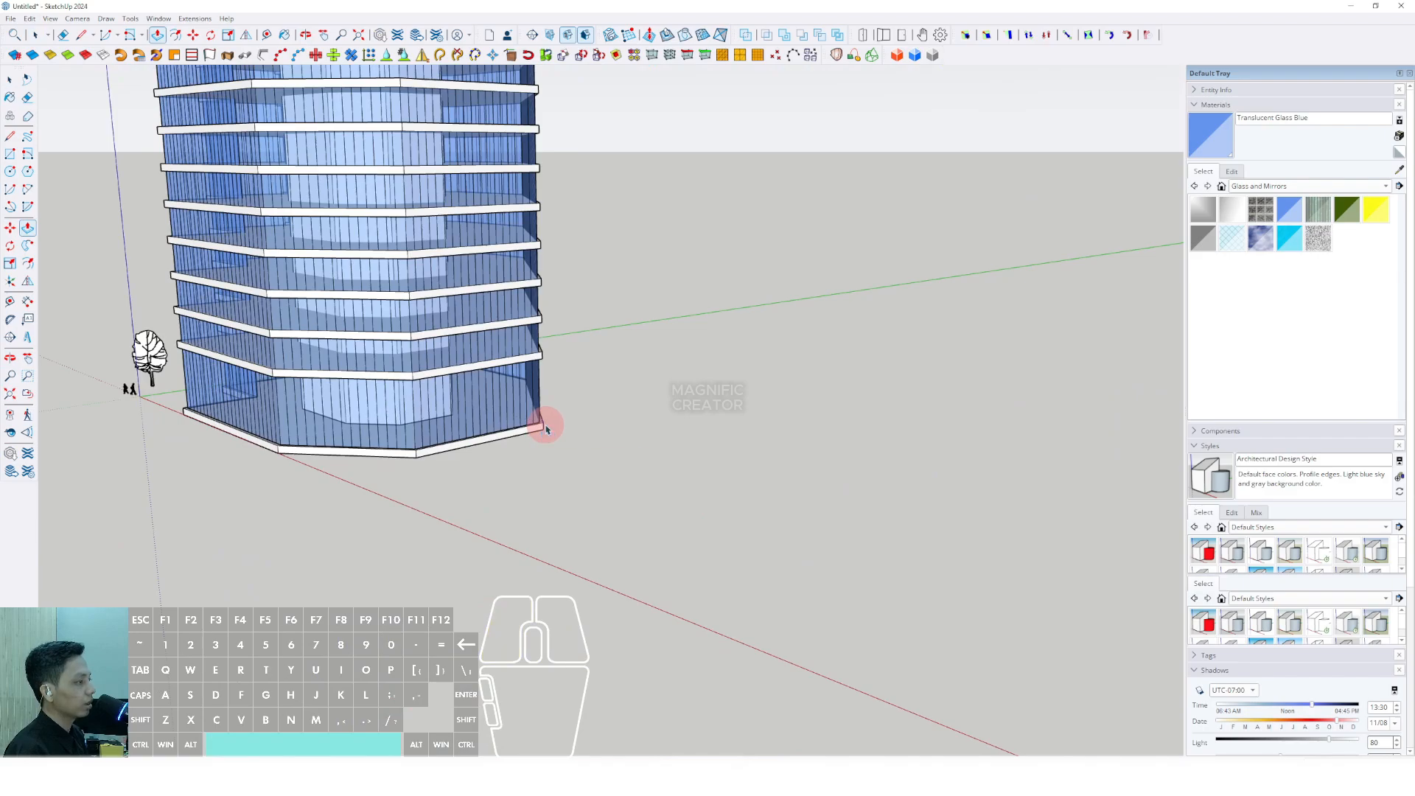
Step: Raise the core's top face above the roof slab with Push/Pull to form a rooftop block
scroll(501, 383, down, 4)
shift+middle_drag(461, 249, 448, 457)
scroll(502, 317, up, 3)
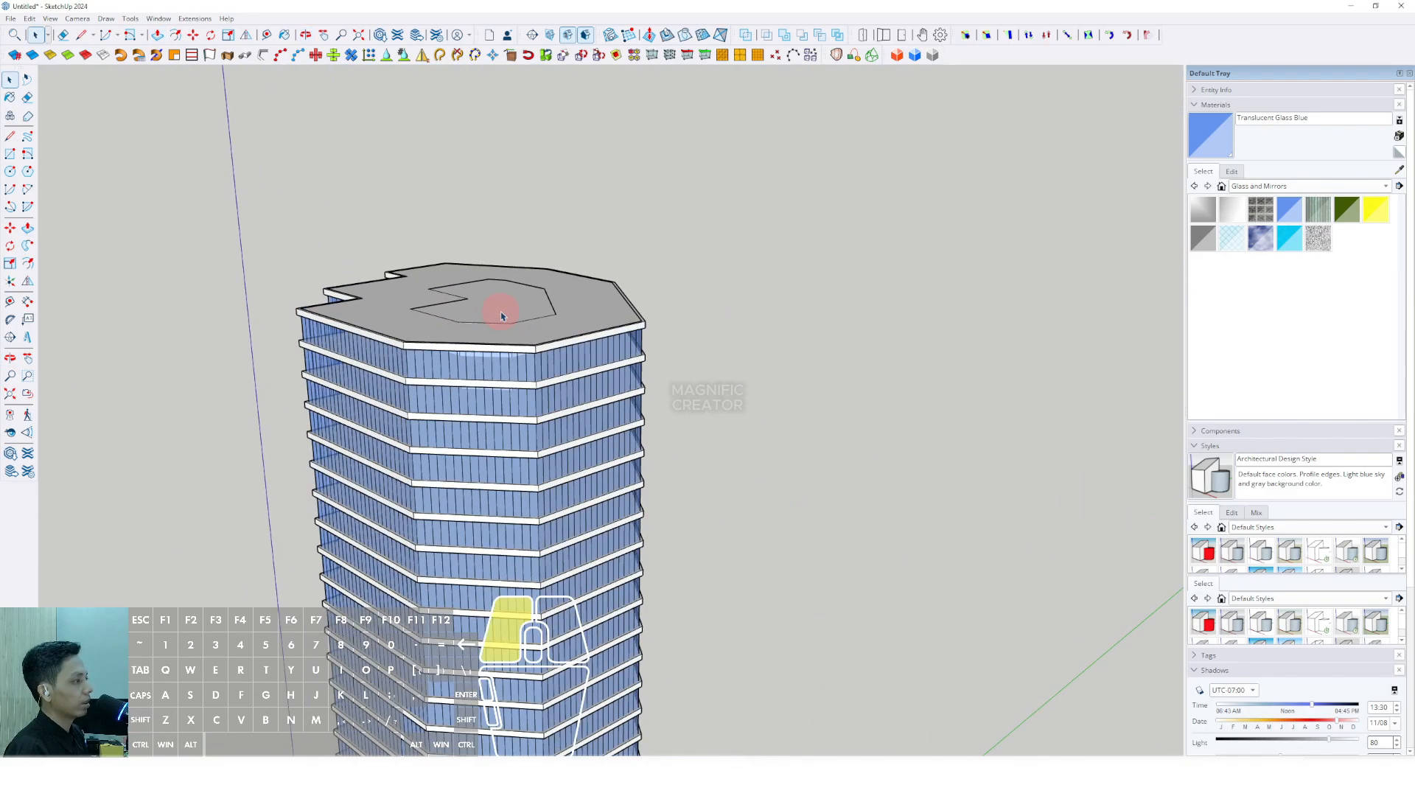
drag(502, 269, 506, 236)
key(space)
scroll(724, 218, down, 2)
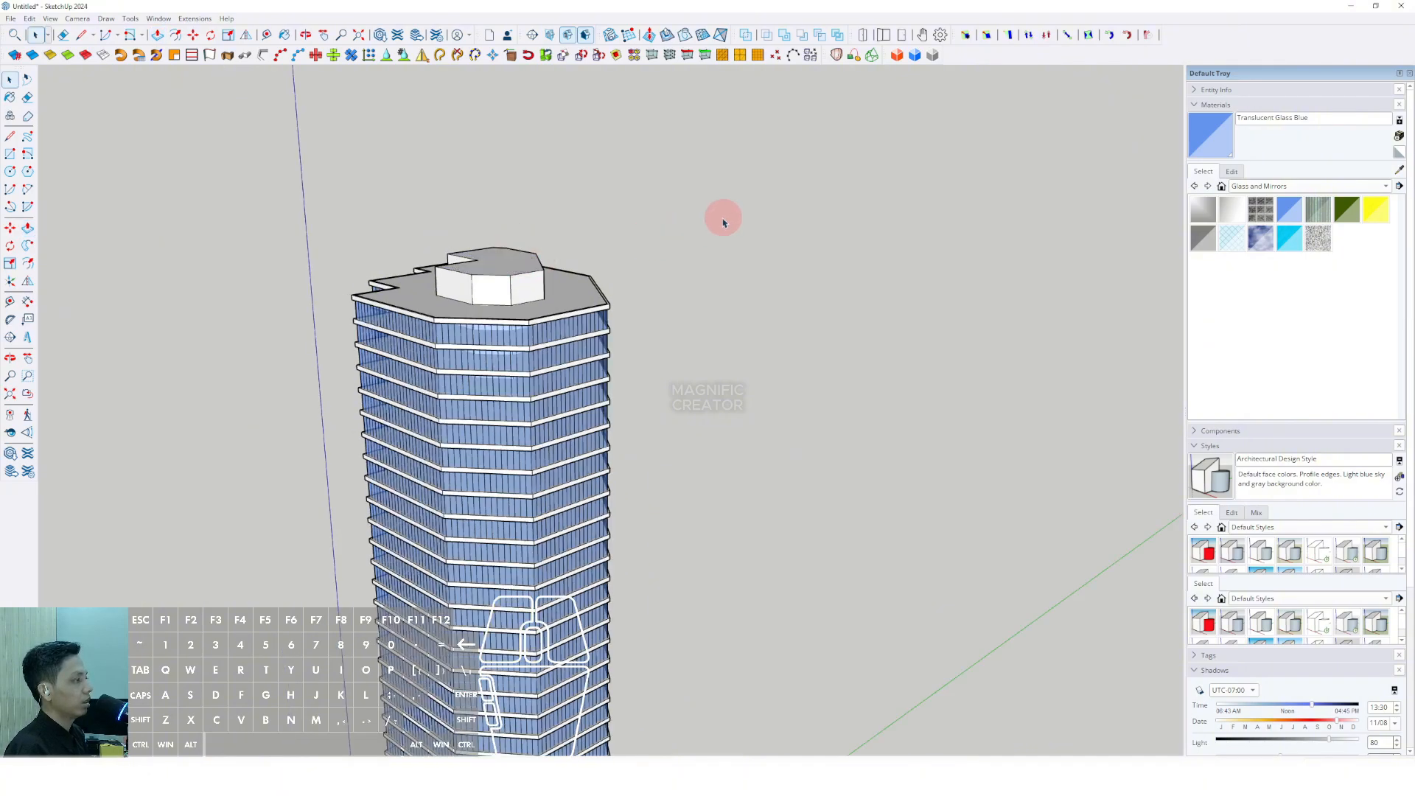
Step: Make the whole extruded core volume a group
scroll(482, 282, up, 5)
right_click(495, 248)
click(537, 332)
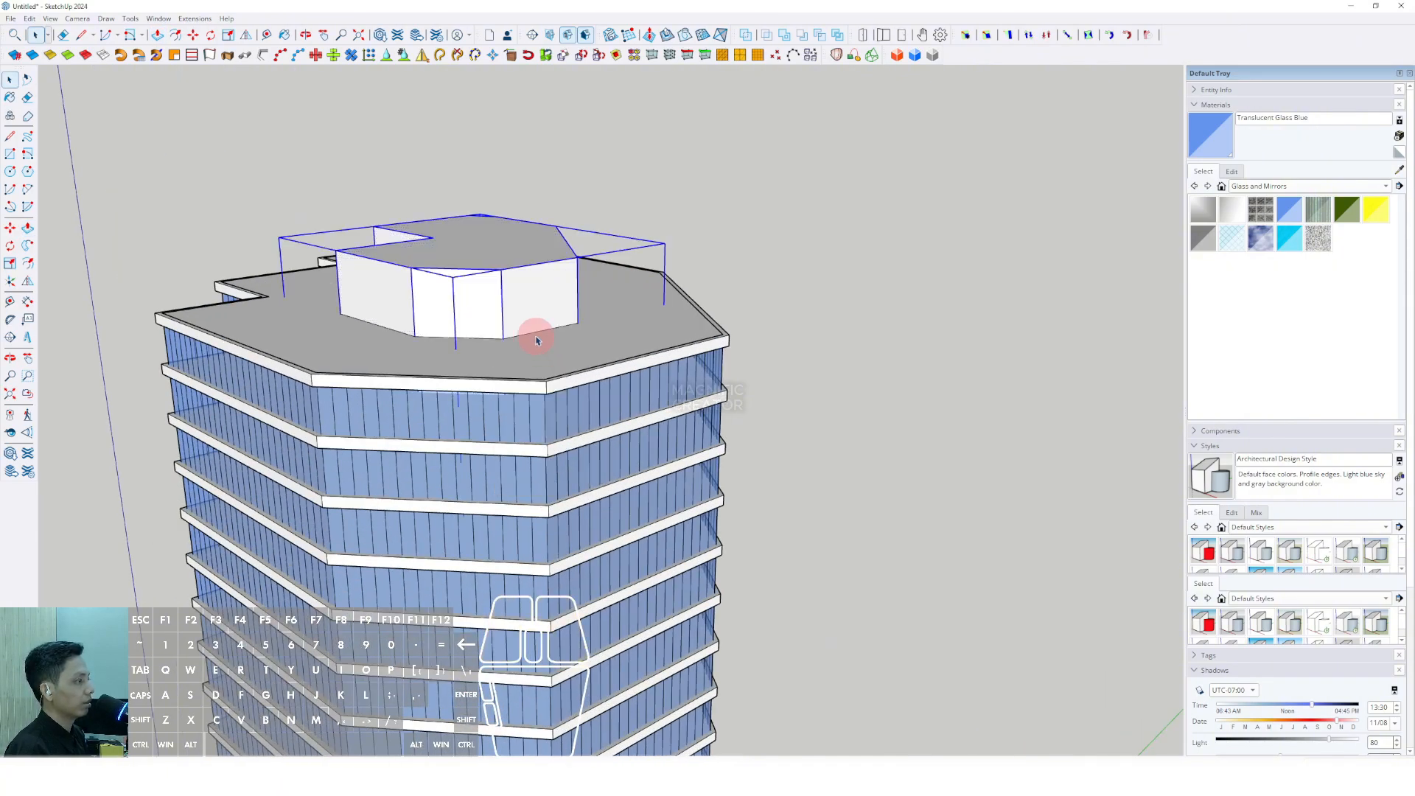
Step: Open the roof slab for editing and offset the roof face's outline slightly inward to form a narrow perimeter band
scroll(474, 373, up, 5)
double_click(701, 382)
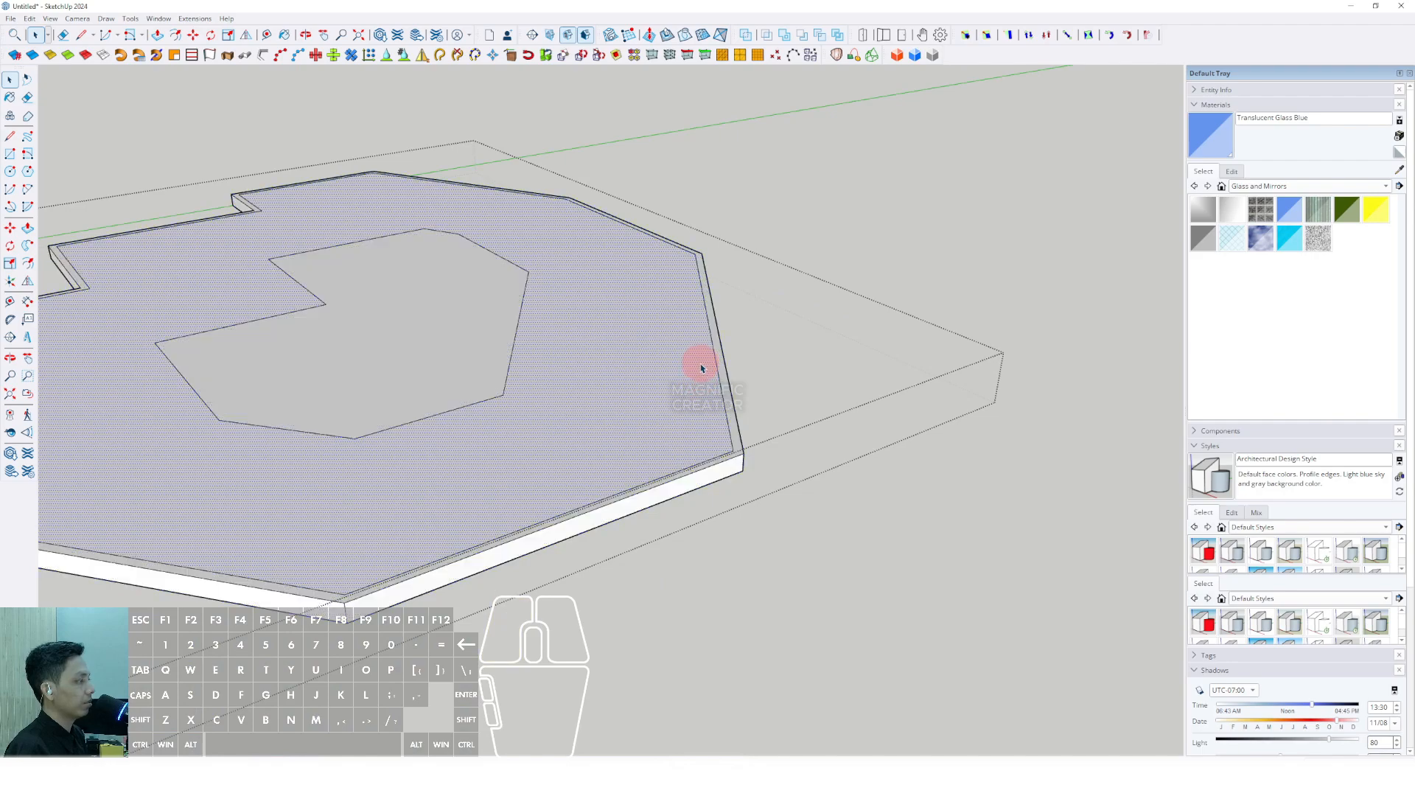
scroll(708, 346, up, 2)
key(f)
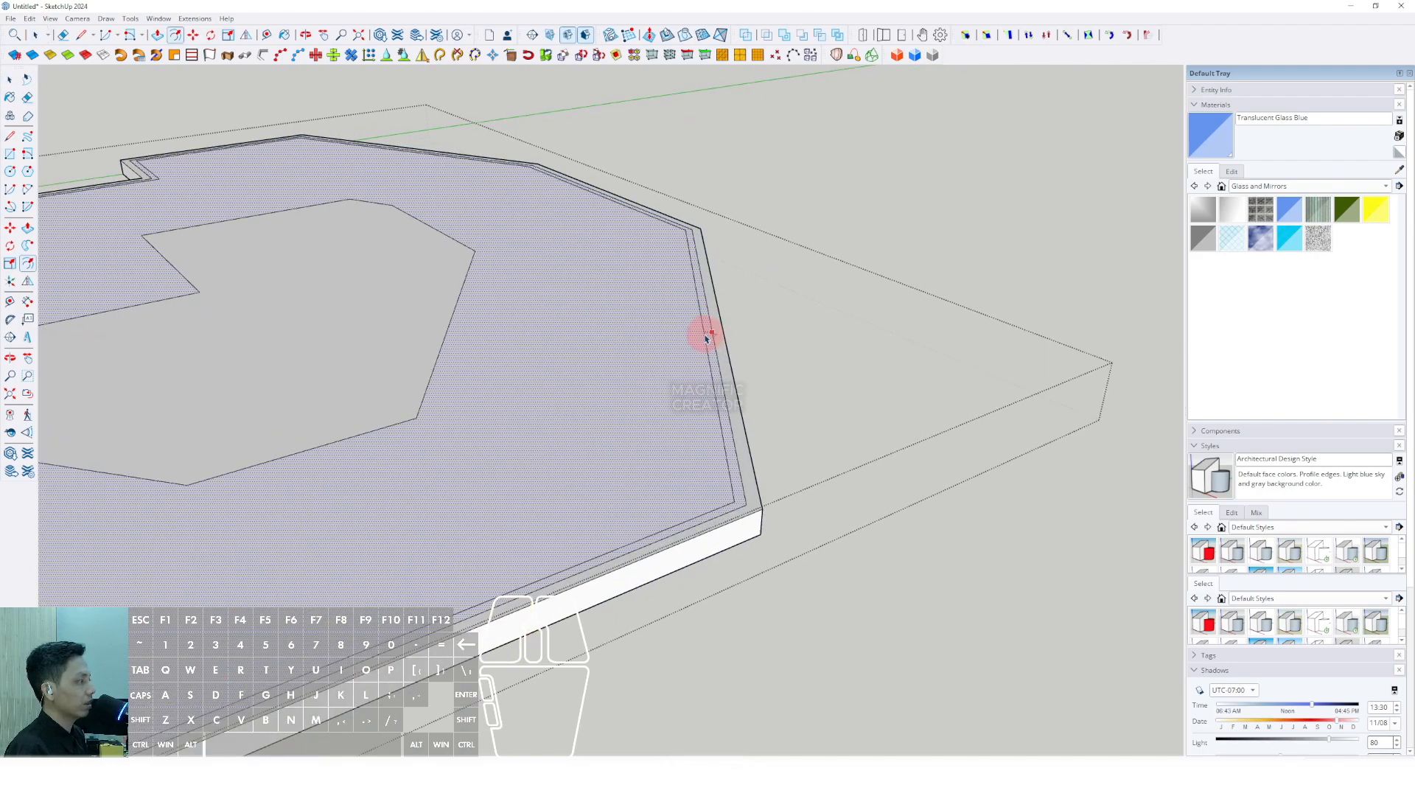
scroll(707, 337, up, 1)
scroll(708, 339, up, 1)
Step: Extrude the narrow perimeter band upward to form a parapet wall around the roof
key(space)
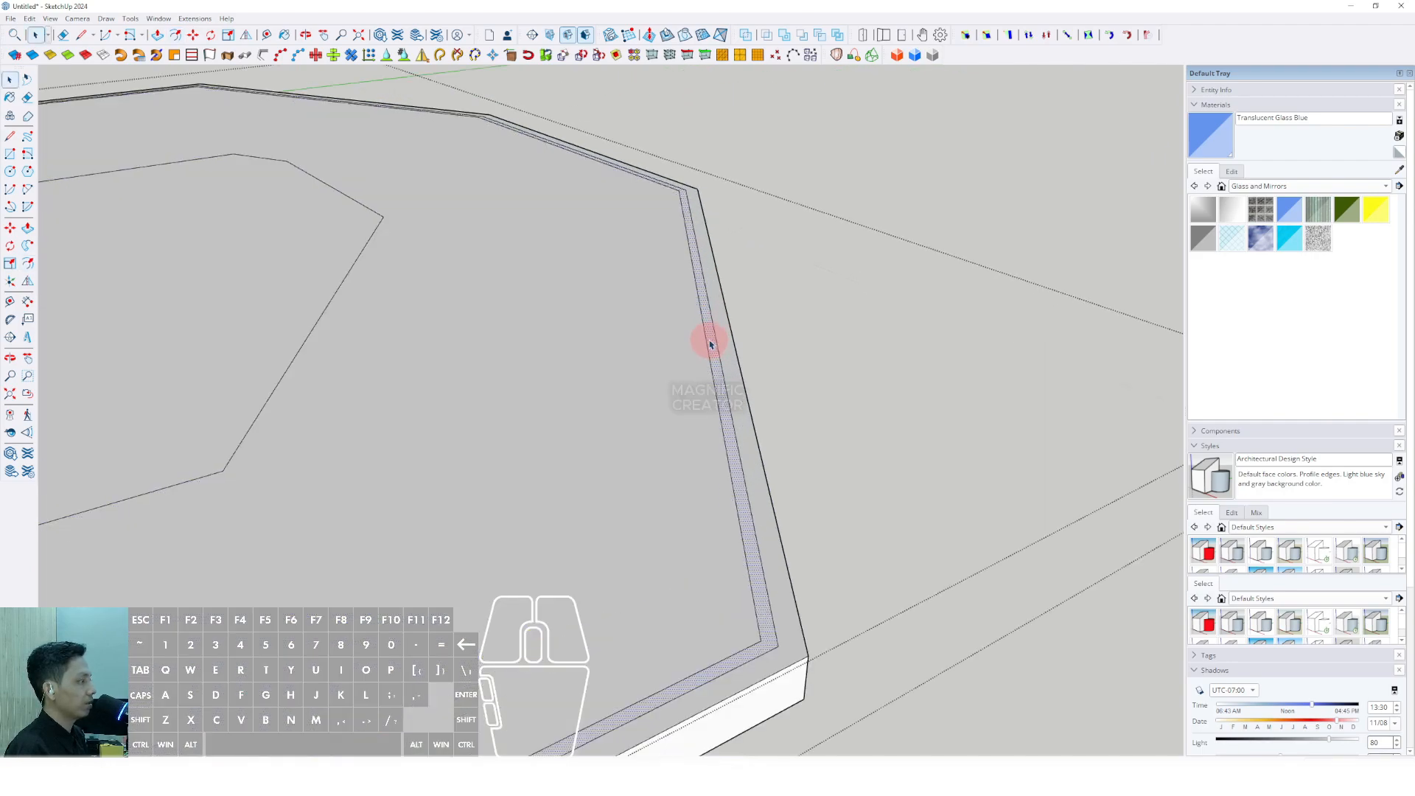
click(710, 328)
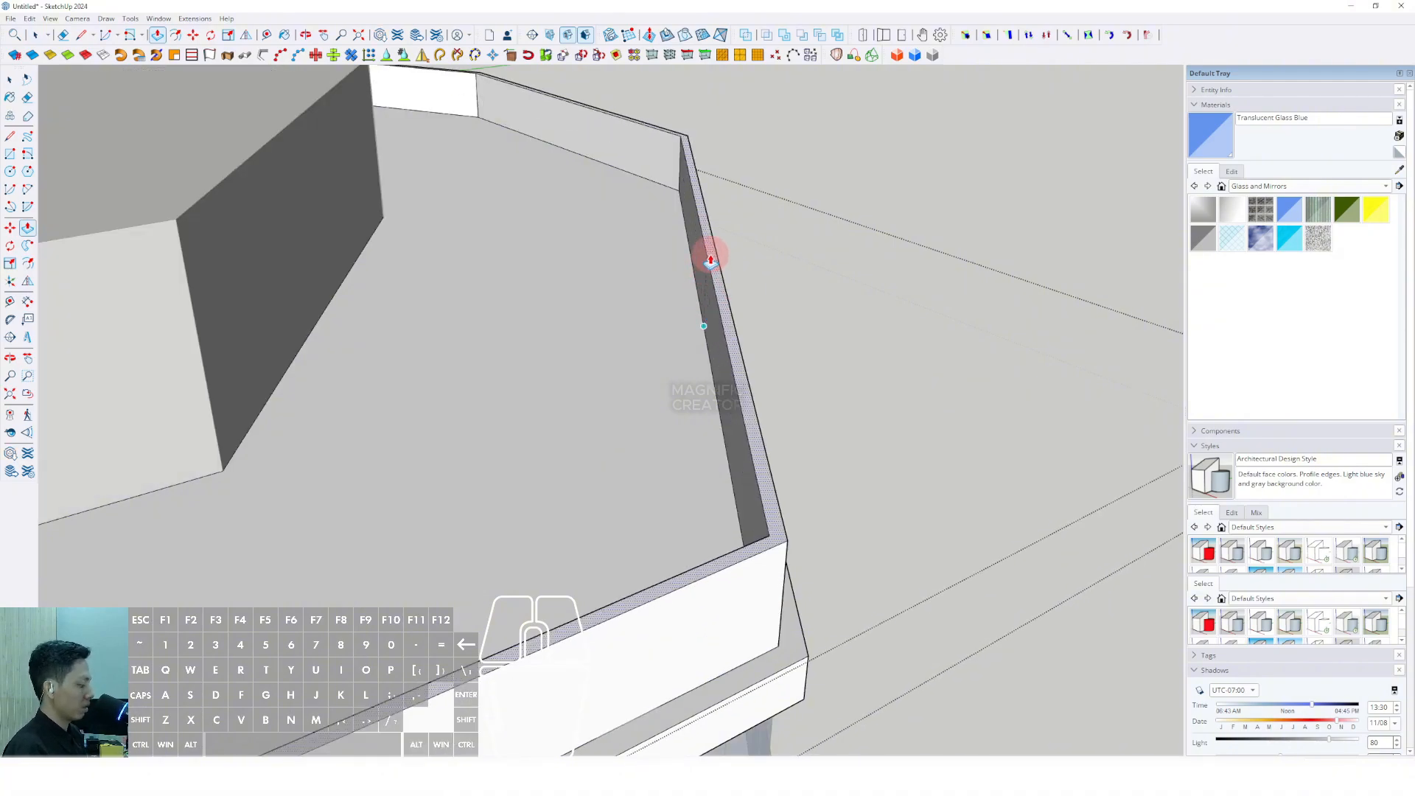
click(710, 260)
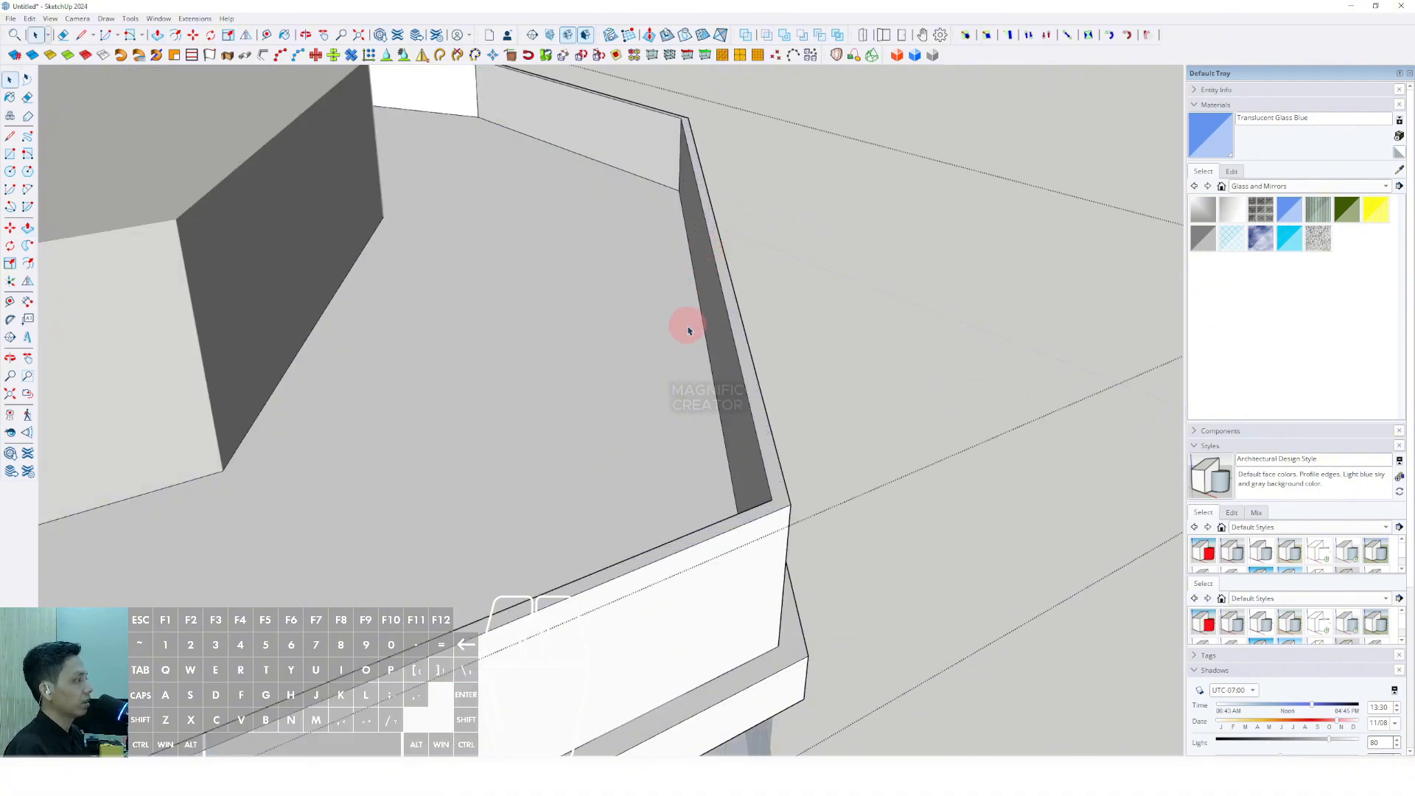
Step: Examine the whole tower from several sides and heights, from the roof parapet down to the base
scroll(688, 331, down, 5)
middle_drag(647, 405, 638, 325)
scroll(691, 315, up, 3)
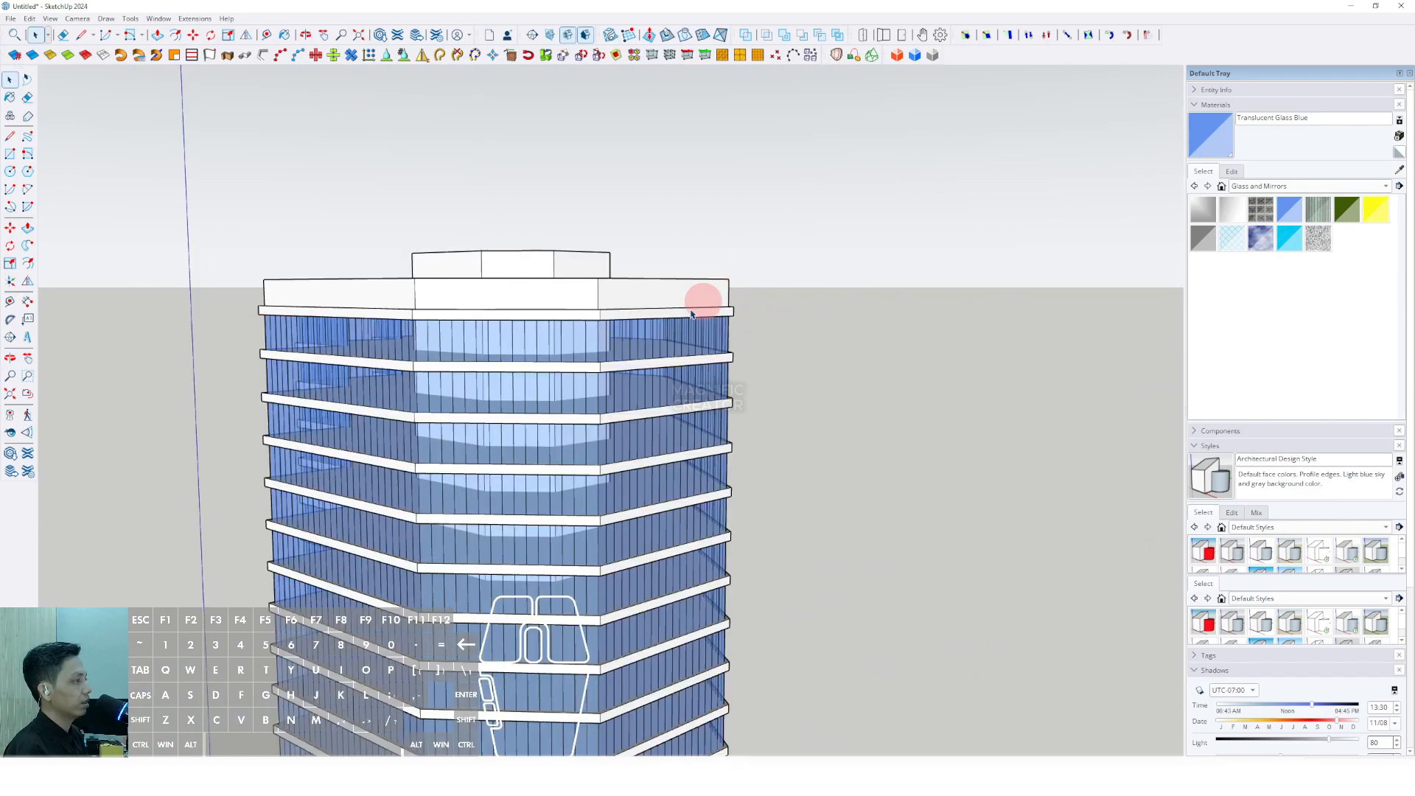
scroll(568, 405, down, 4)
mouse_move(568, 405)
middle_down()
mouse_move(569, 211)
mouse_move(560, 468)
mouse_move(558, 395)
middle_up()
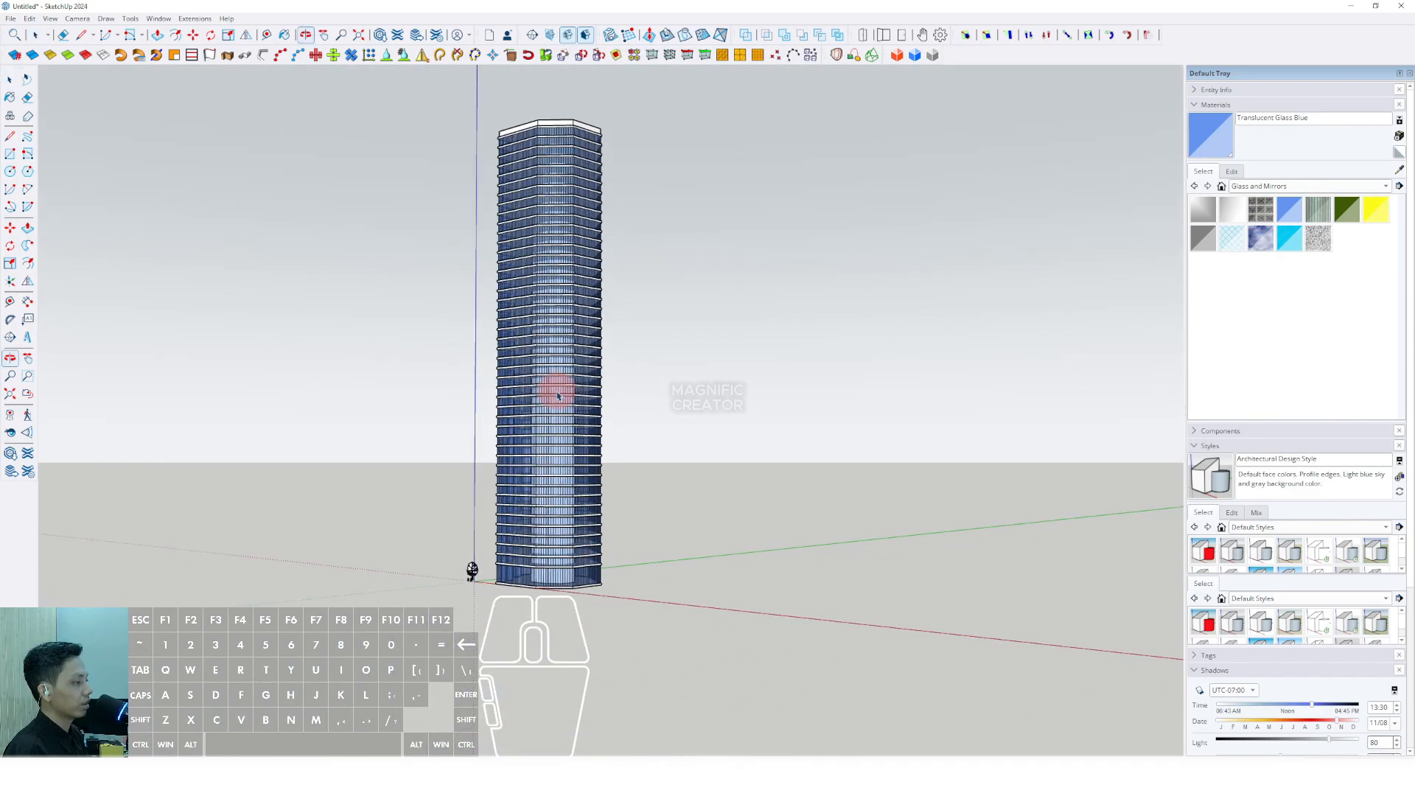
scroll(558, 396, up, 2)
middle_drag(531, 461, 750, 466)
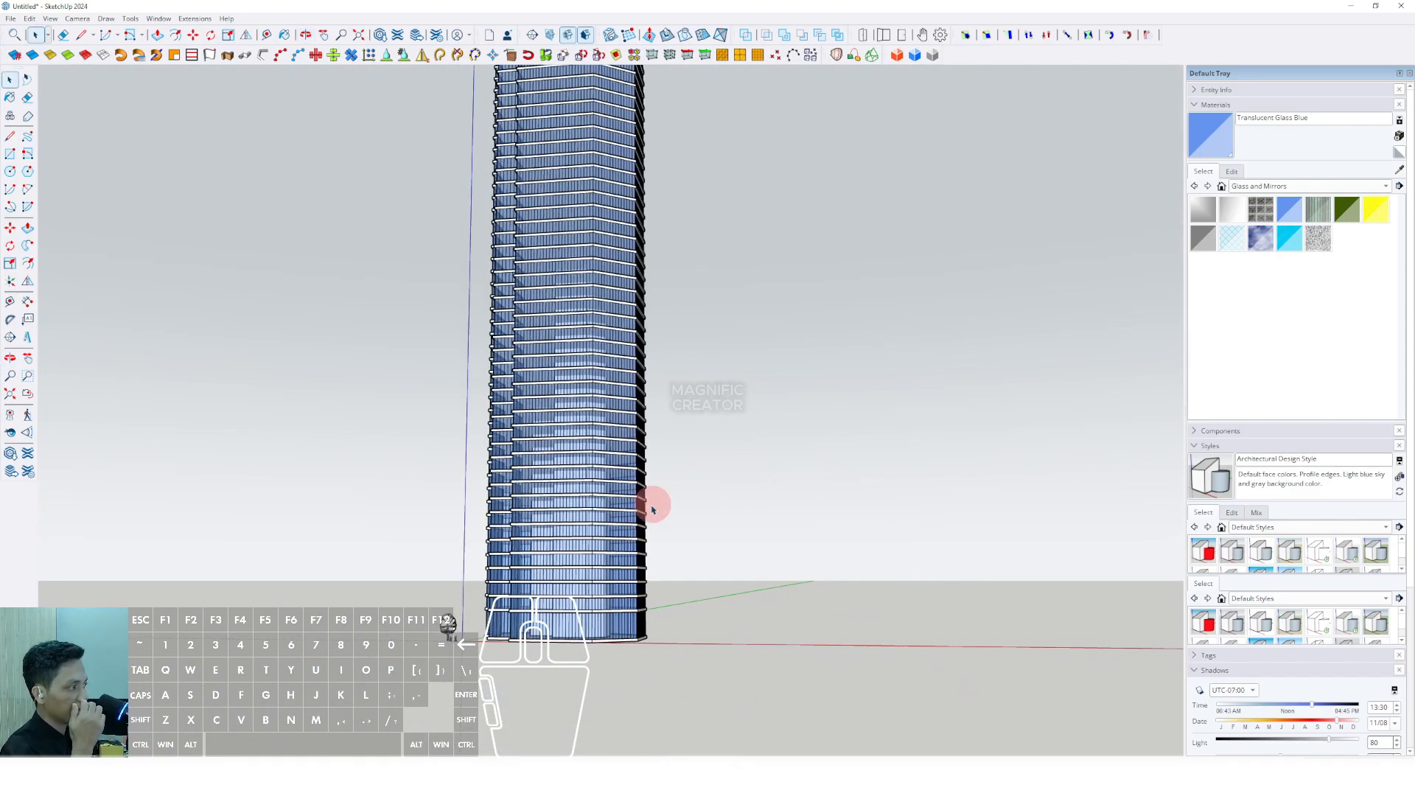
scroll(531, 512, down, 5)
middle_drag(584, 543, 591, 451)
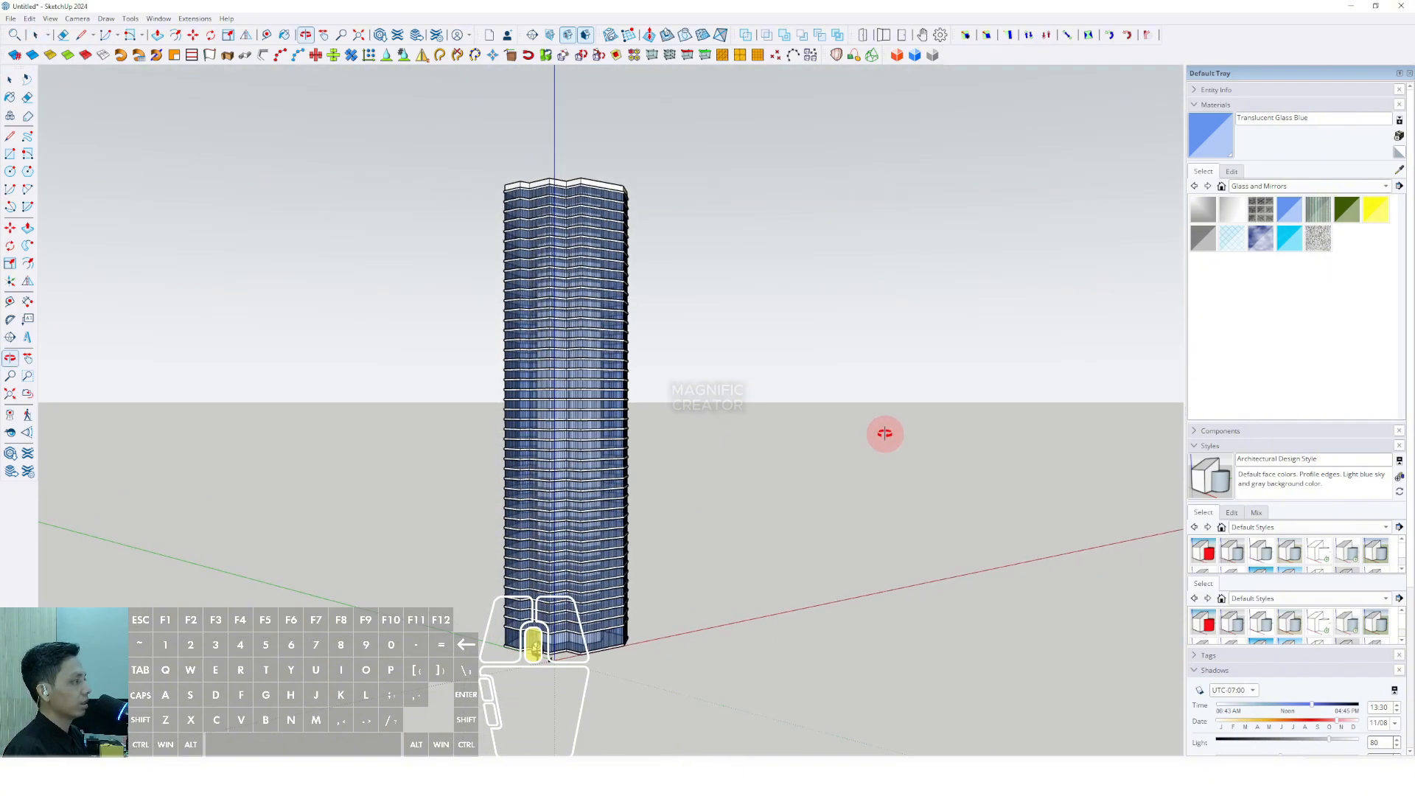
scroll(569, 405, up, 2)
middle_drag(569, 405, 462, 326)
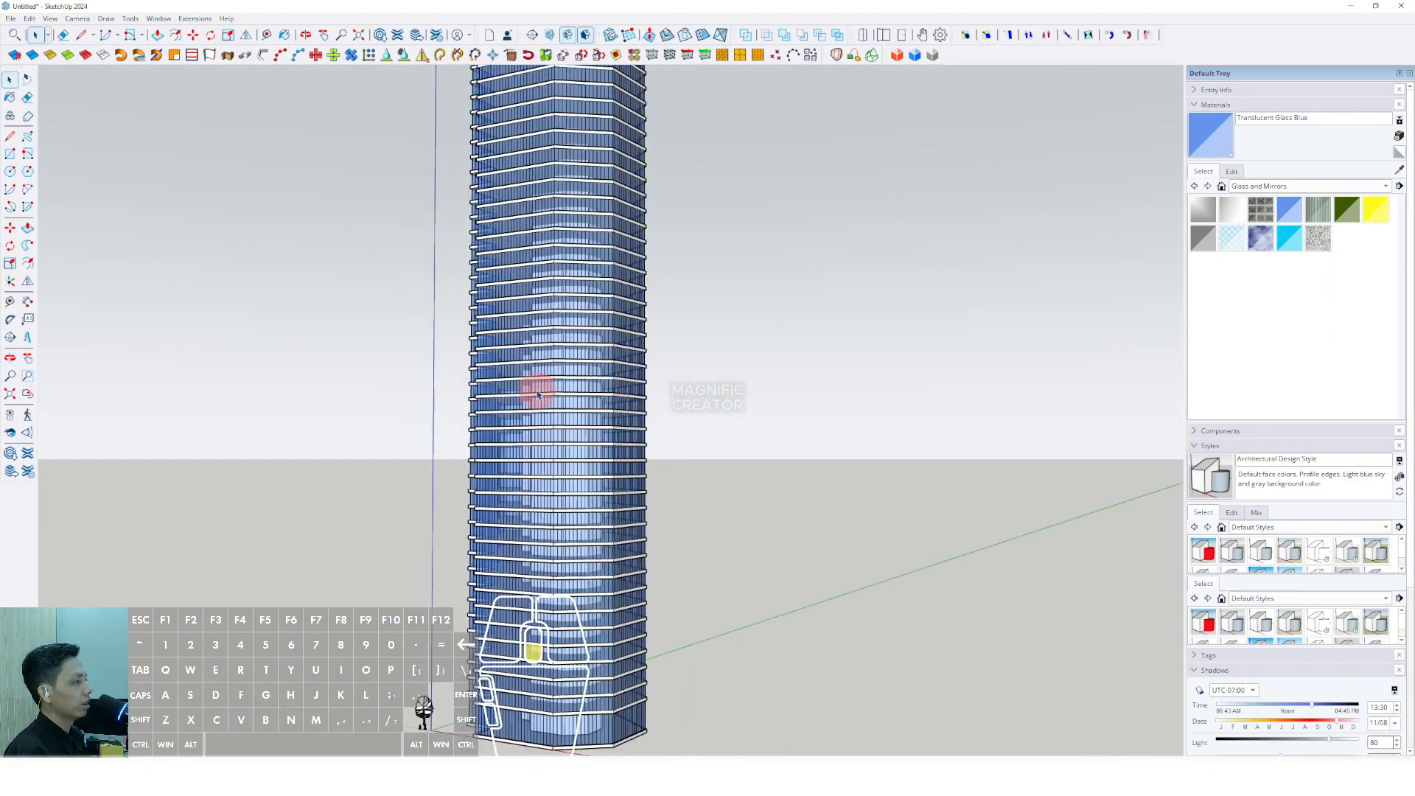
middle_drag(537, 394, 709, 424)
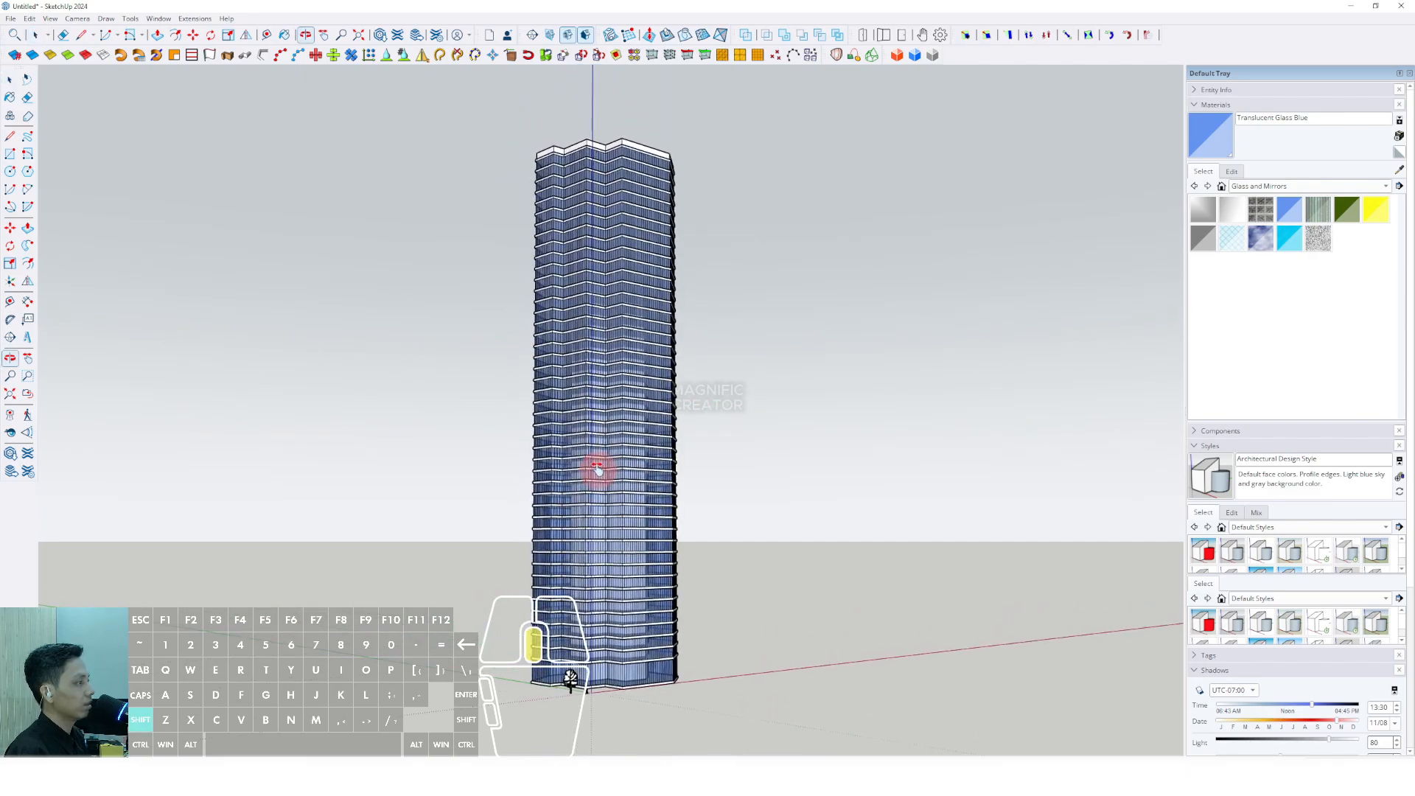
middle_drag(820, 470, 616, 626)
scroll(587, 578, up, 3)
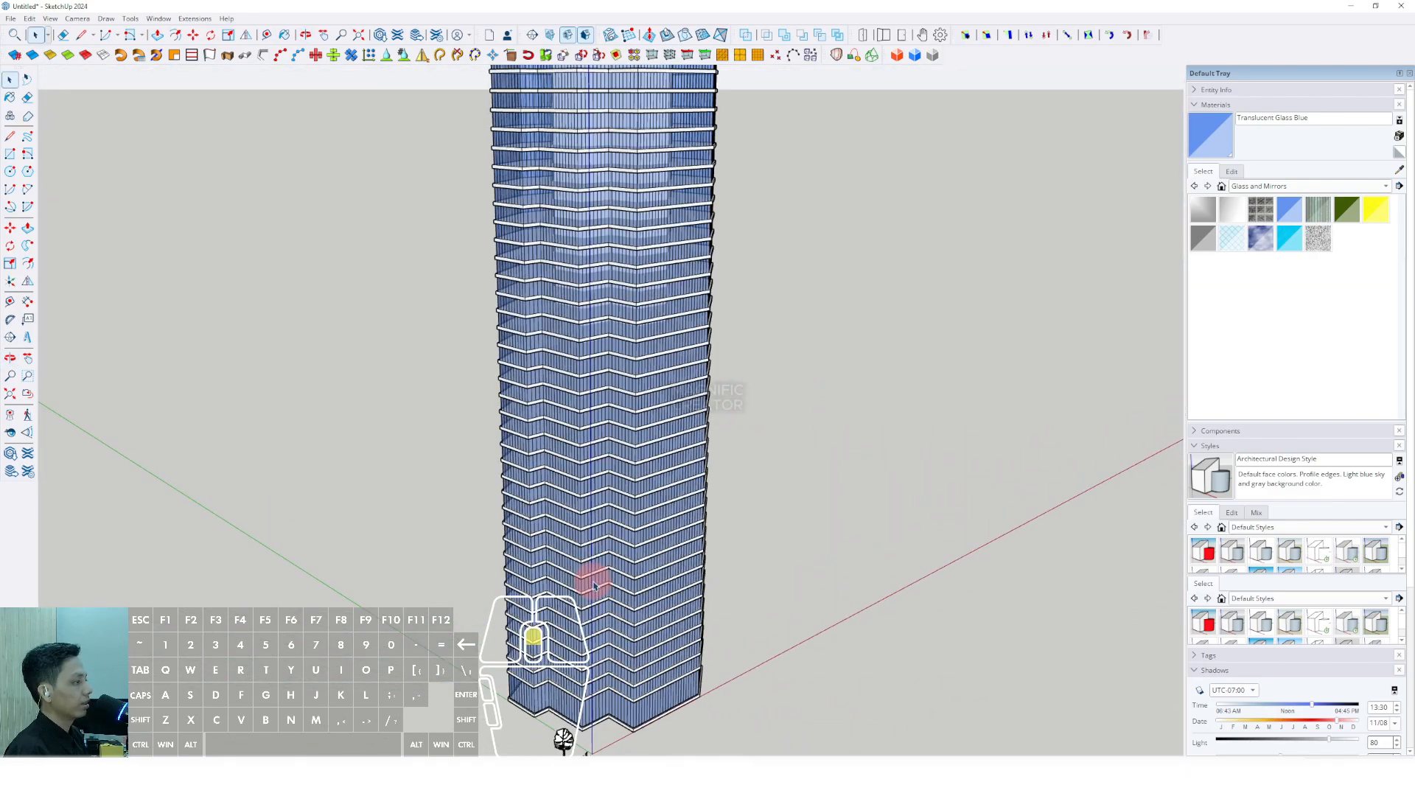
middle_drag(588, 577, 618, 503)
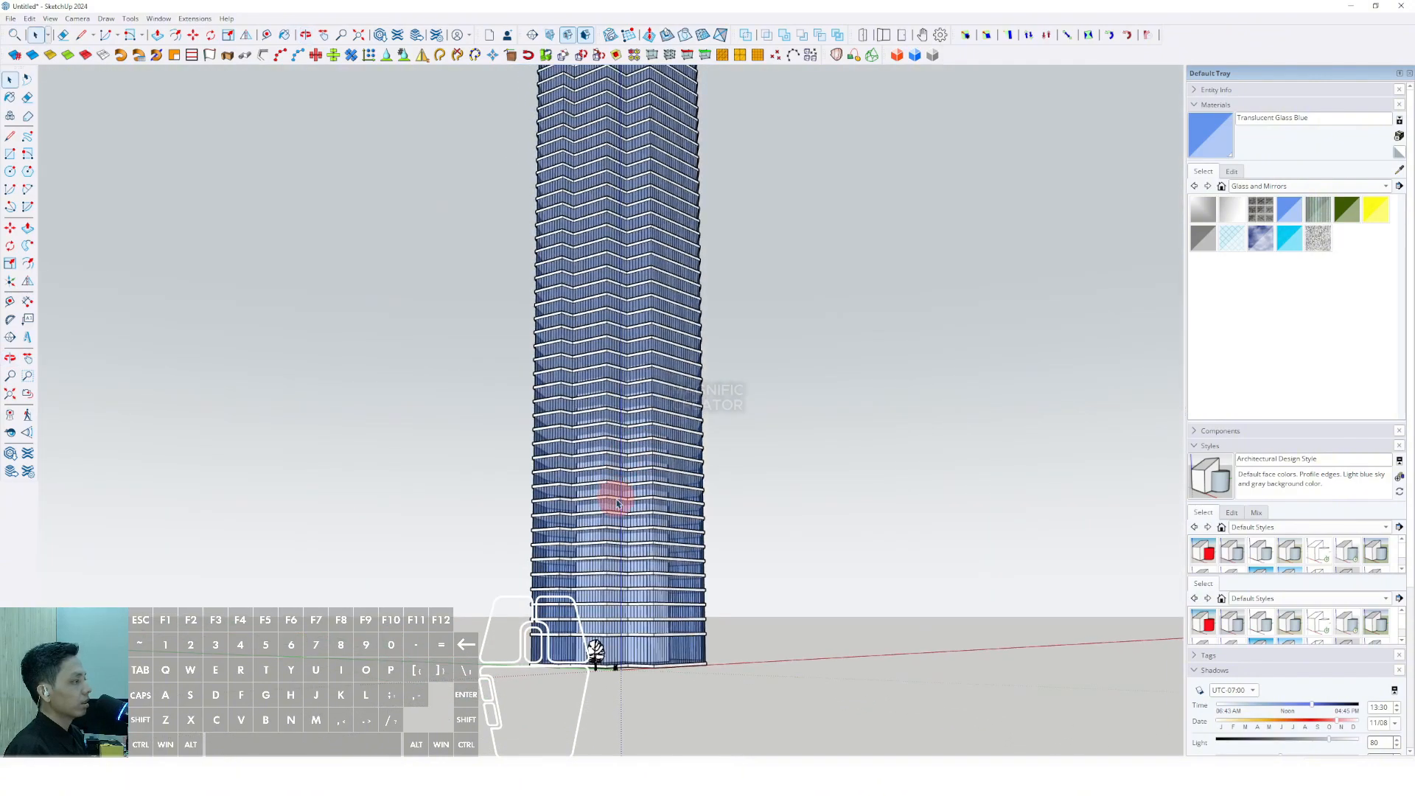
middle_drag(612, 429, 608, 502)
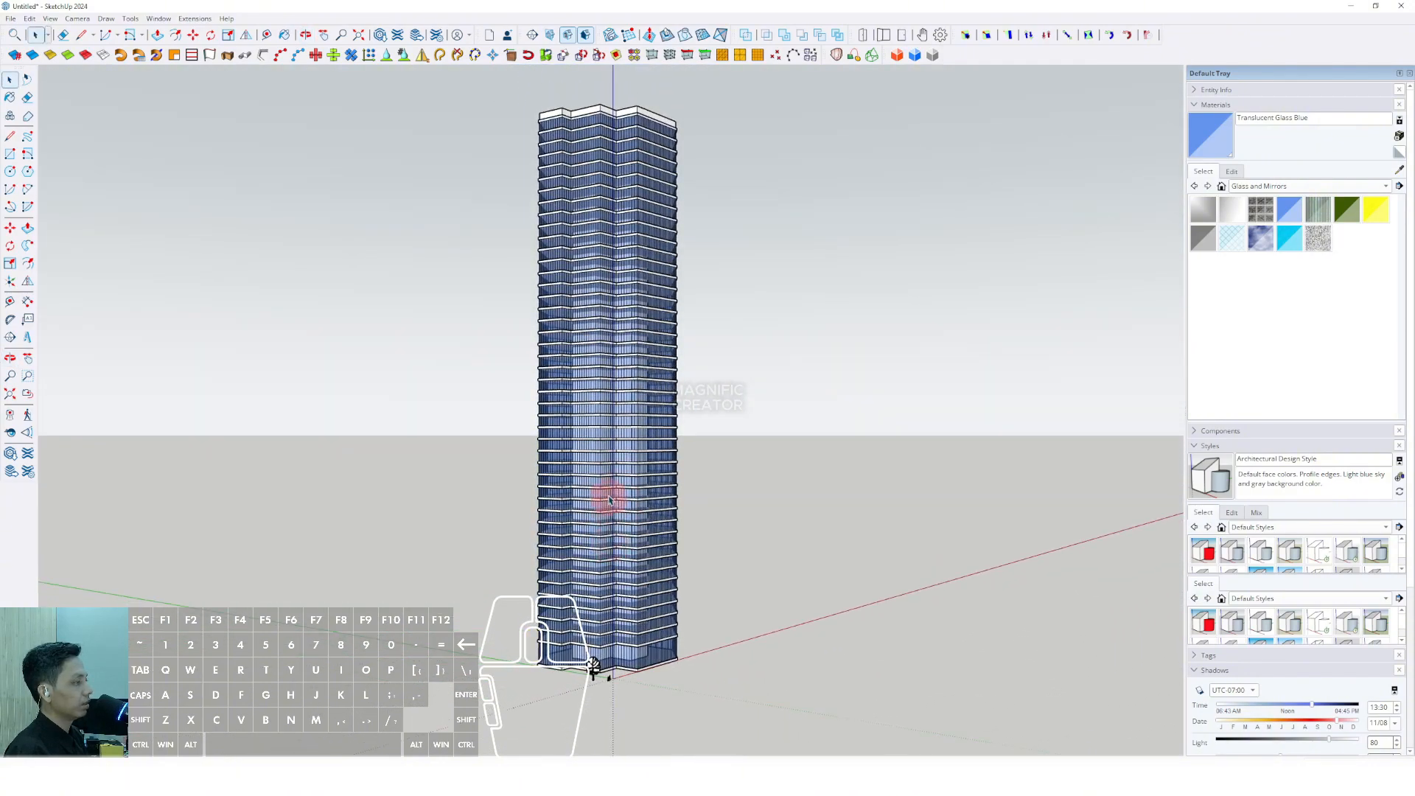
middle_drag(643, 298, 520, 438)
Step: Select three neighbouring floor slabs on the upper part of the tower
scroll(506, 395, up, 6)
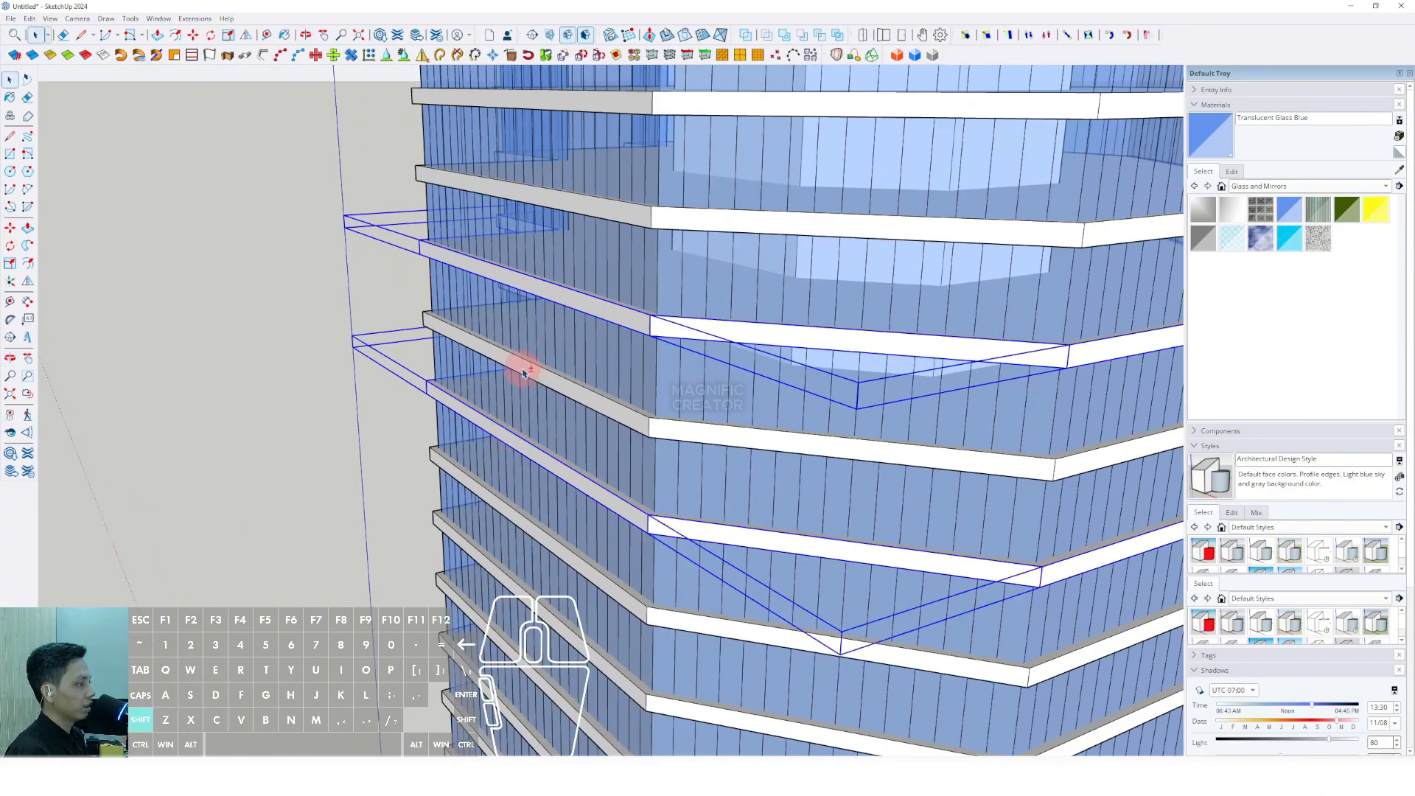
click(550, 486)
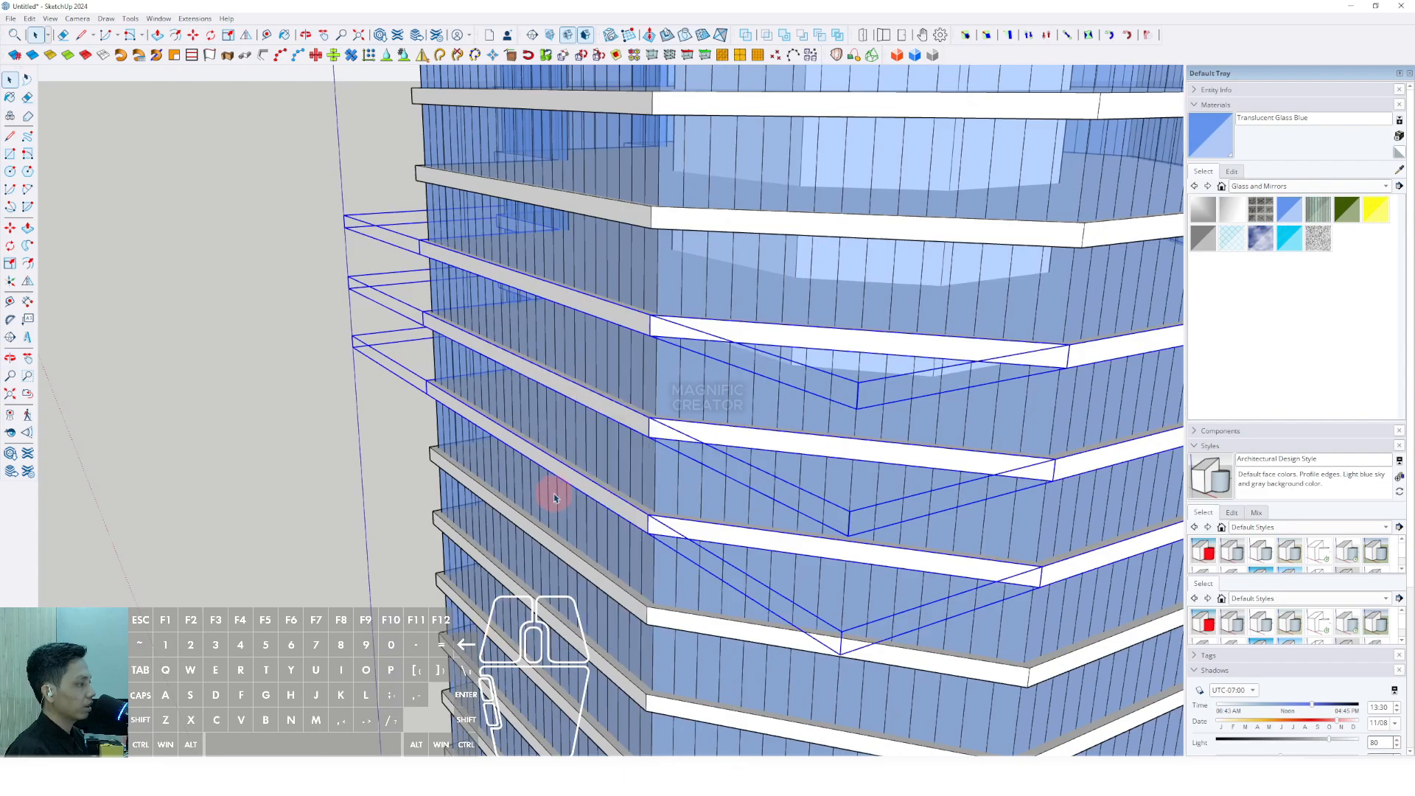
scroll(515, 401, up, 2)
middle_drag(512, 469, 466, 256)
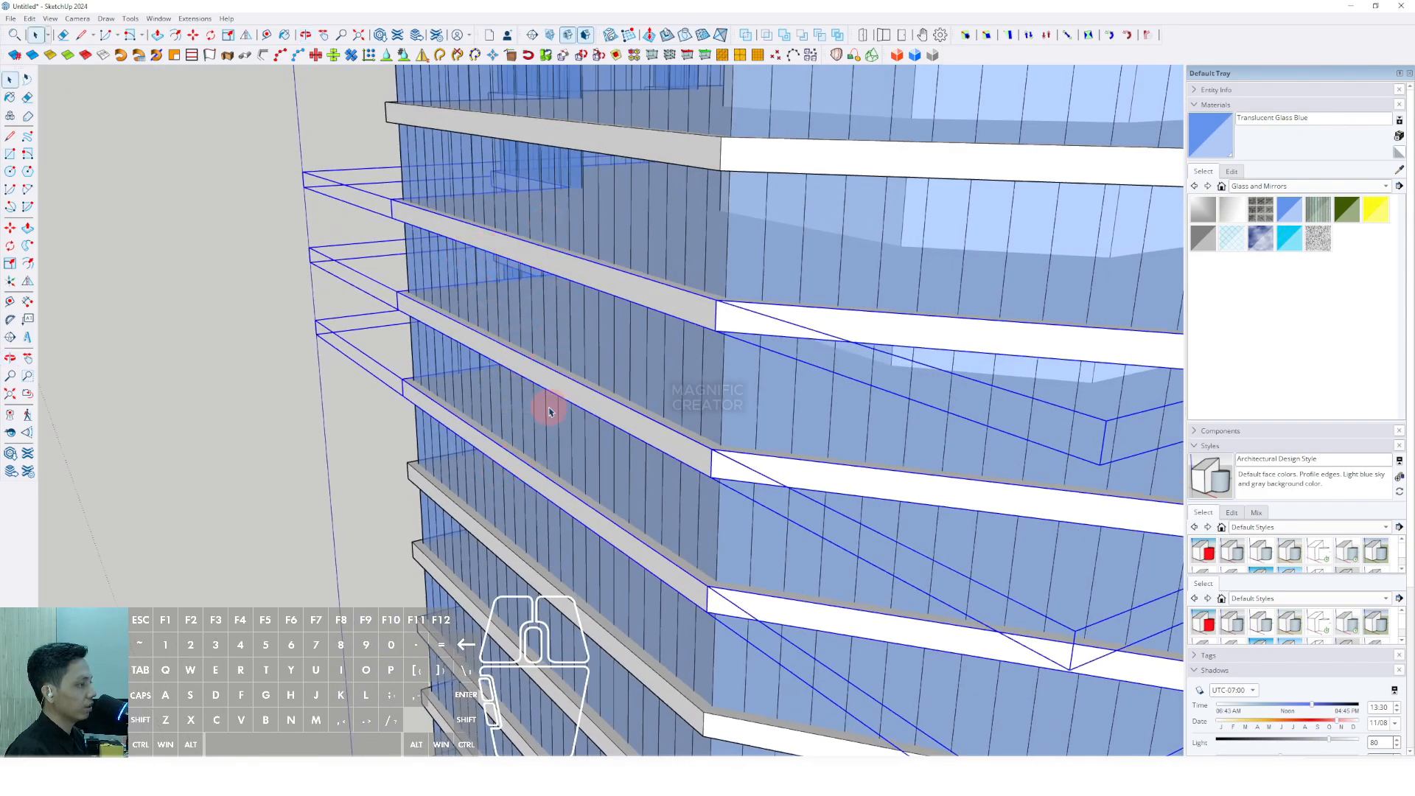
Step: Open the middle of the three slabs for editing and extrude its side face outward with Push/Pull to form protruding balconies
scroll(546, 398, up, 2)
triple_click(533, 385)
click(533, 391)
key(p)
scroll(530, 384, down, 3)
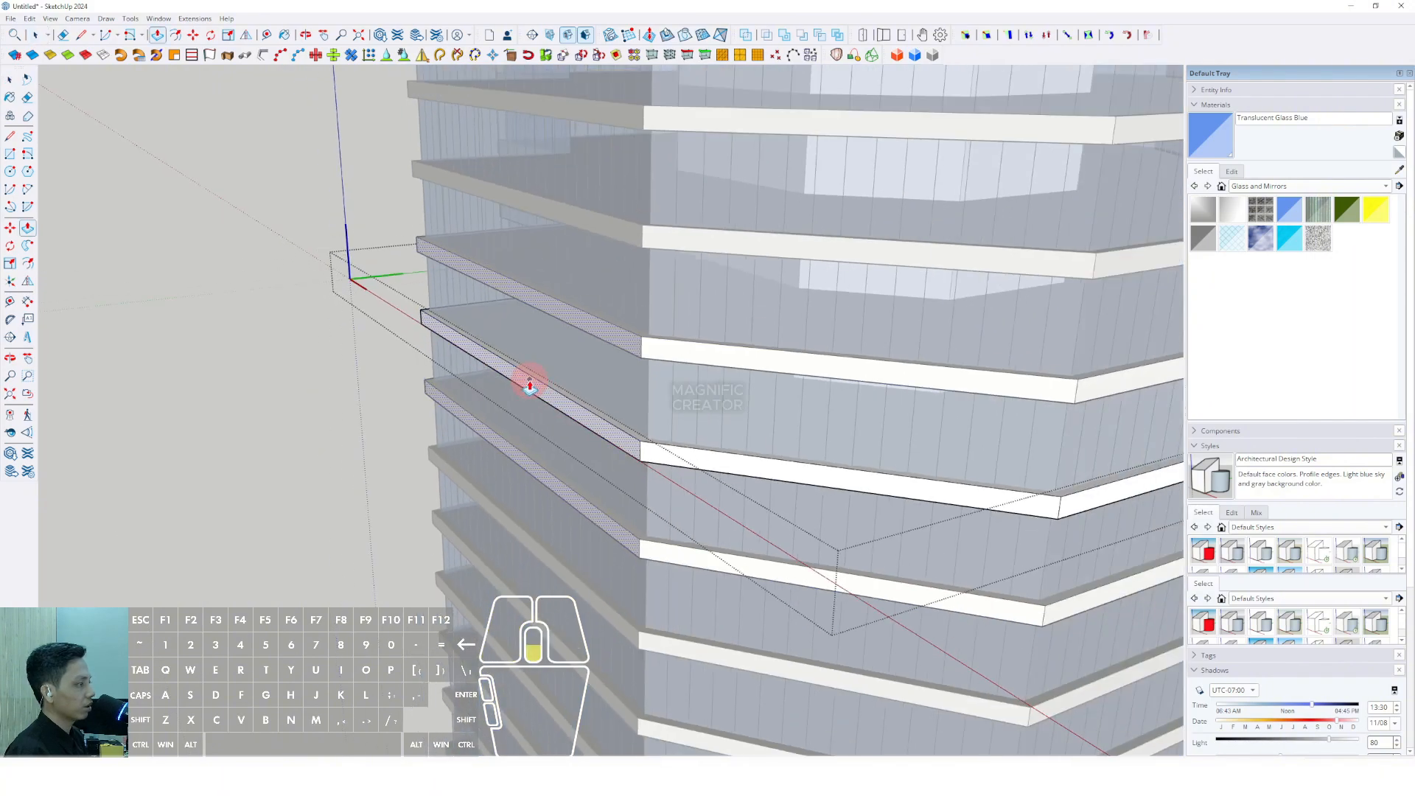
click(530, 382)
scroll(435, 397, down, 2)
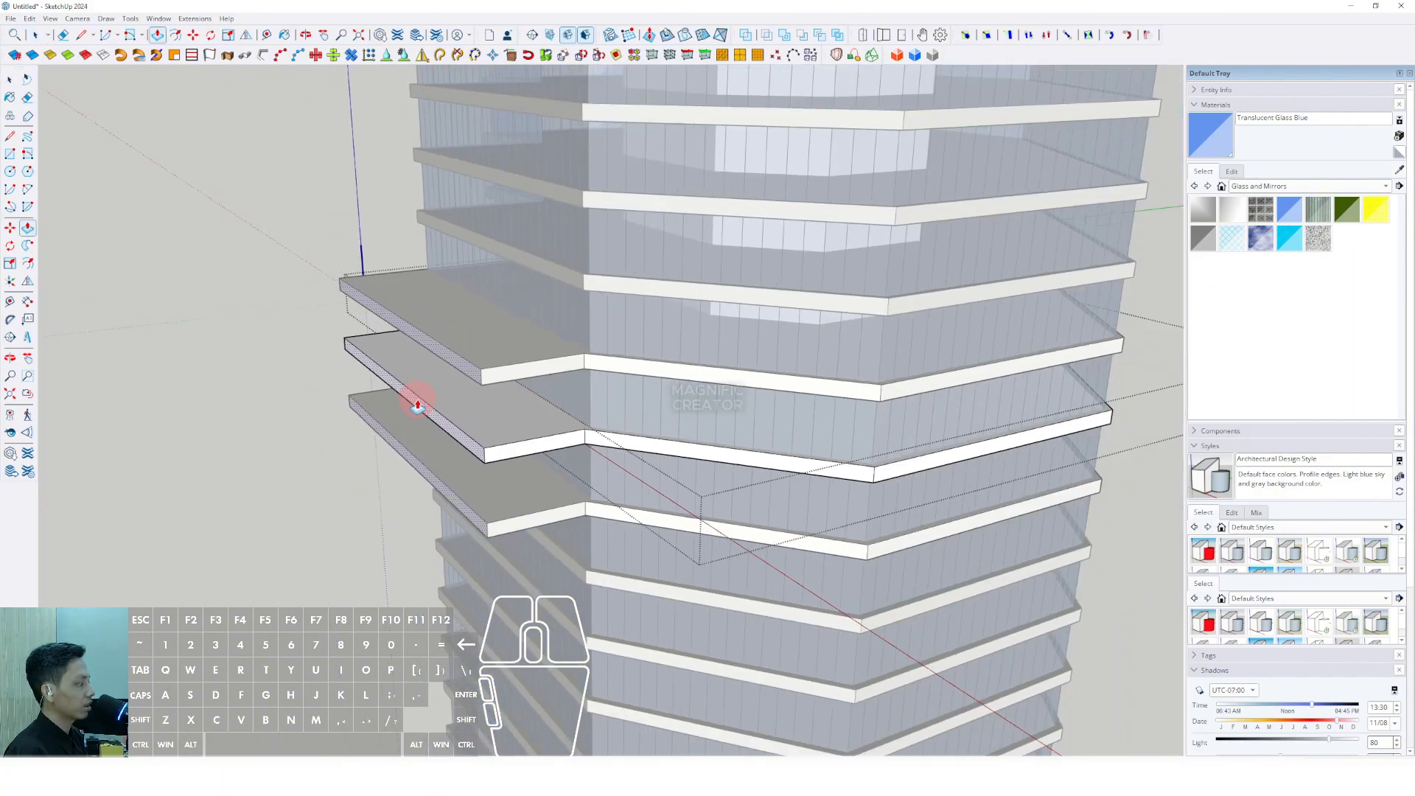
Step: Draw diagonal lines across the corner areas at both ends of the extended slab's top face
middle_drag(405, 401, 768, 489)
shift+middle_drag(771, 568, 804, 426)
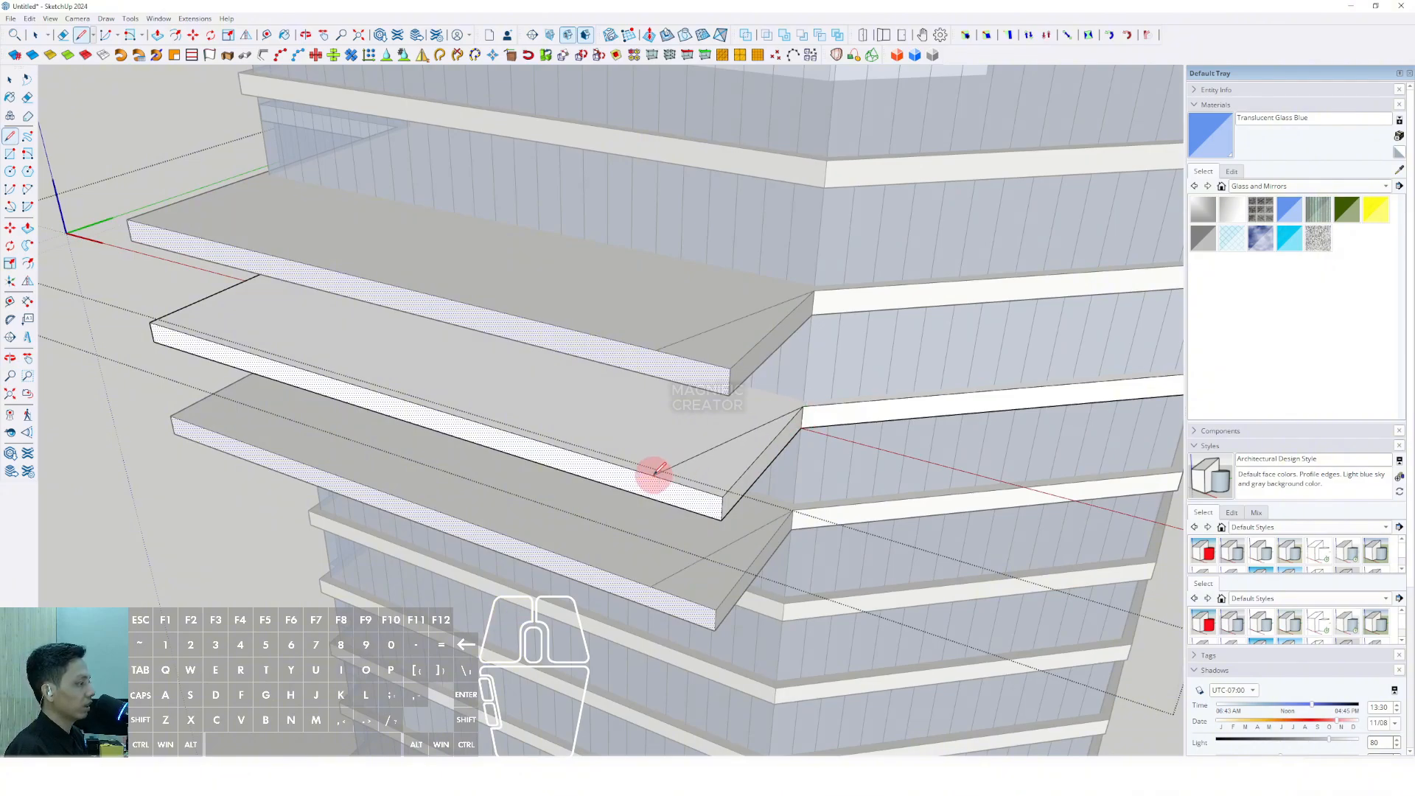
middle_drag(655, 472, 556, 391)
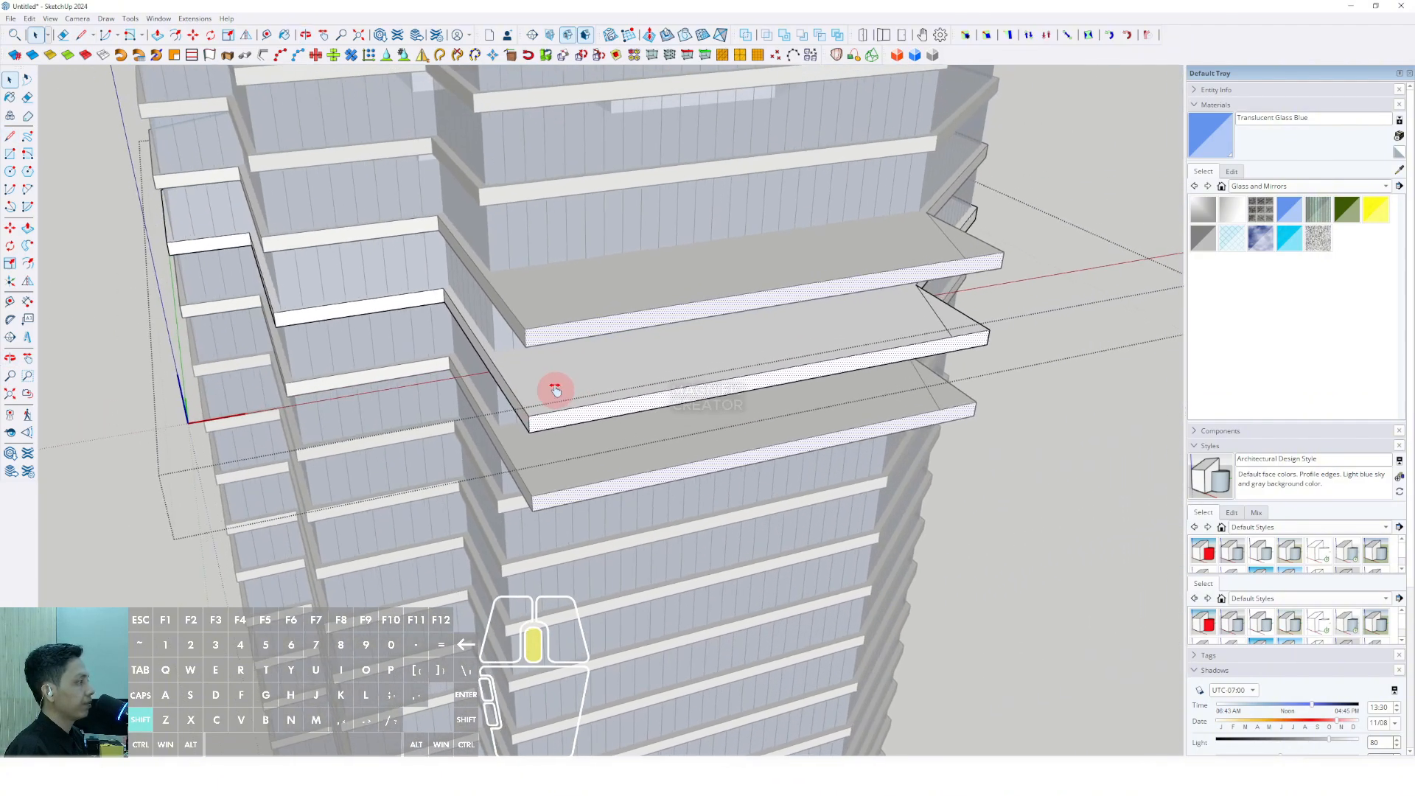
scroll(506, 398, up, 2)
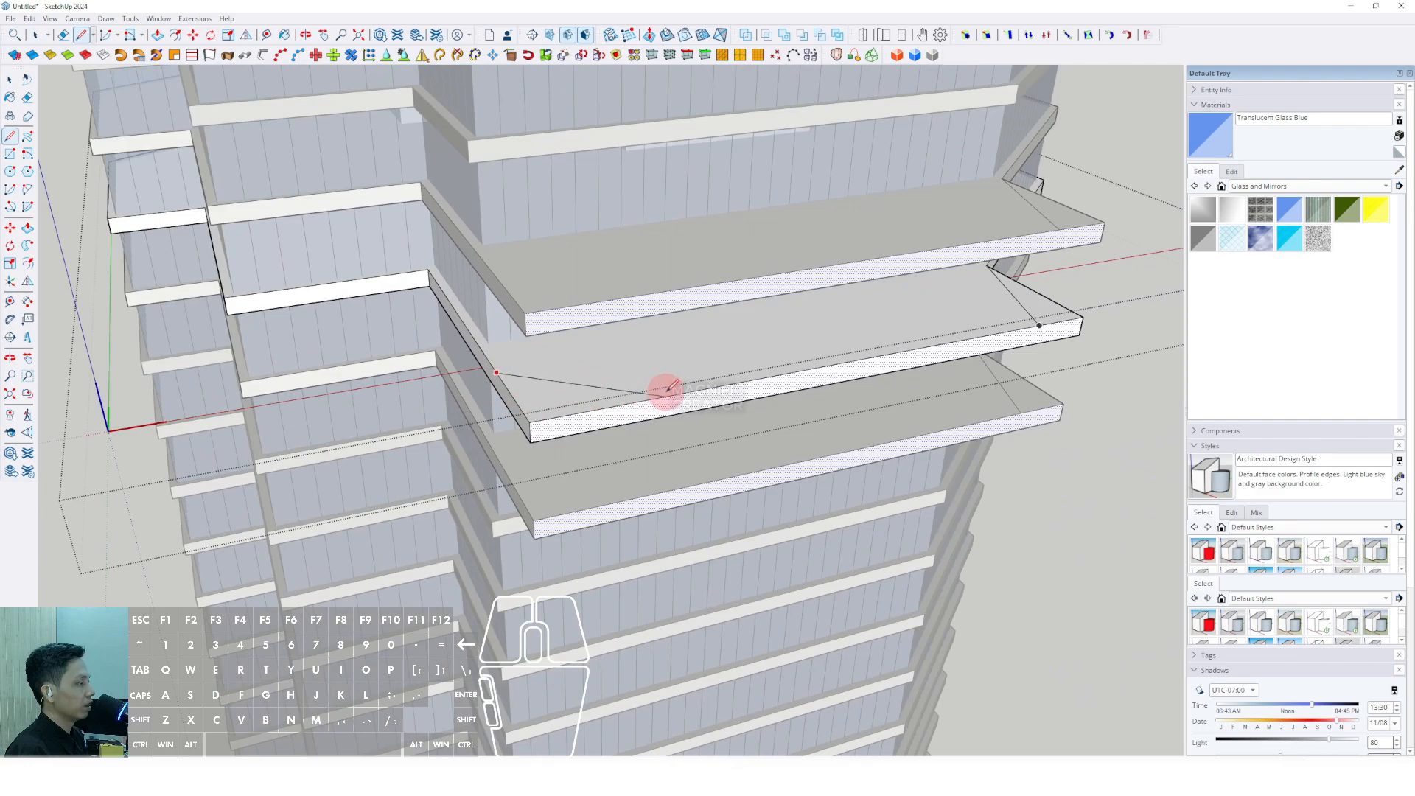
click(810, 368)
key(space)
Step: Push the outer corner wedge down through the slab thickness to cut an angled edge on the balcony
middle_drag(809, 369, 512, 385)
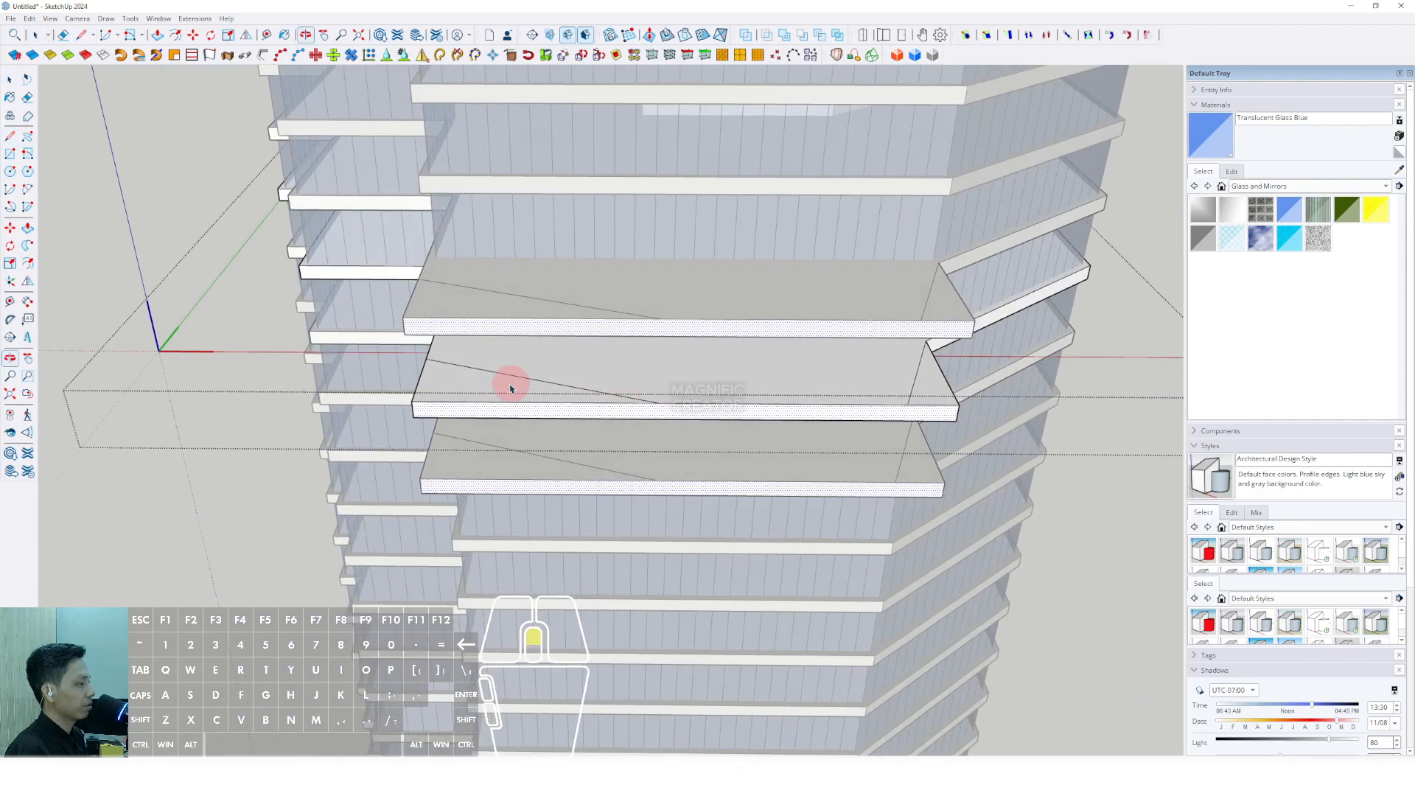
scroll(472, 377, up, 2)
key(p)
click(446, 373)
click(444, 417)
key(space)
Step: Remove the leftover diagonal line at the uncut end of the balcony slab
middle_drag(806, 411, 750, 427)
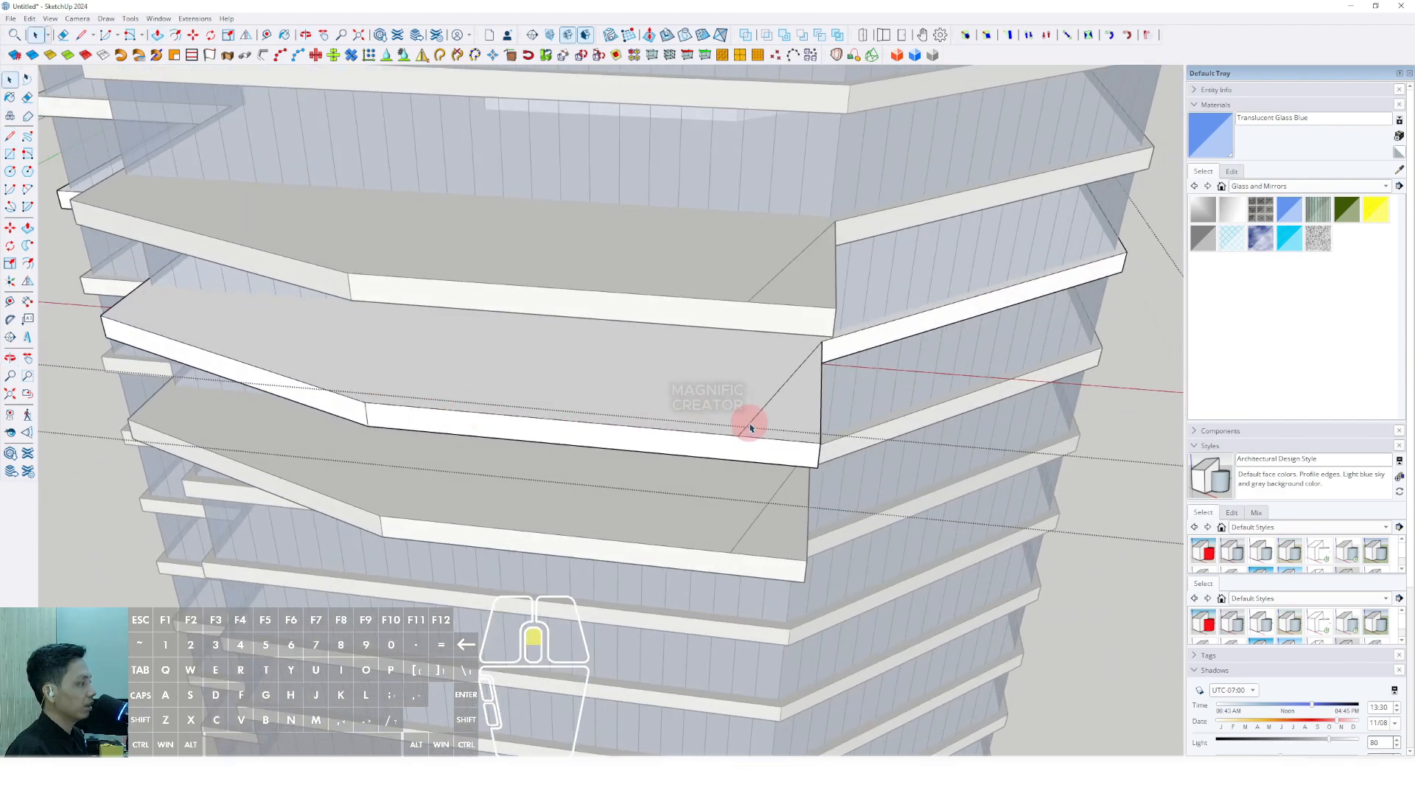
key(space)
scroll(644, 423, down, 5)
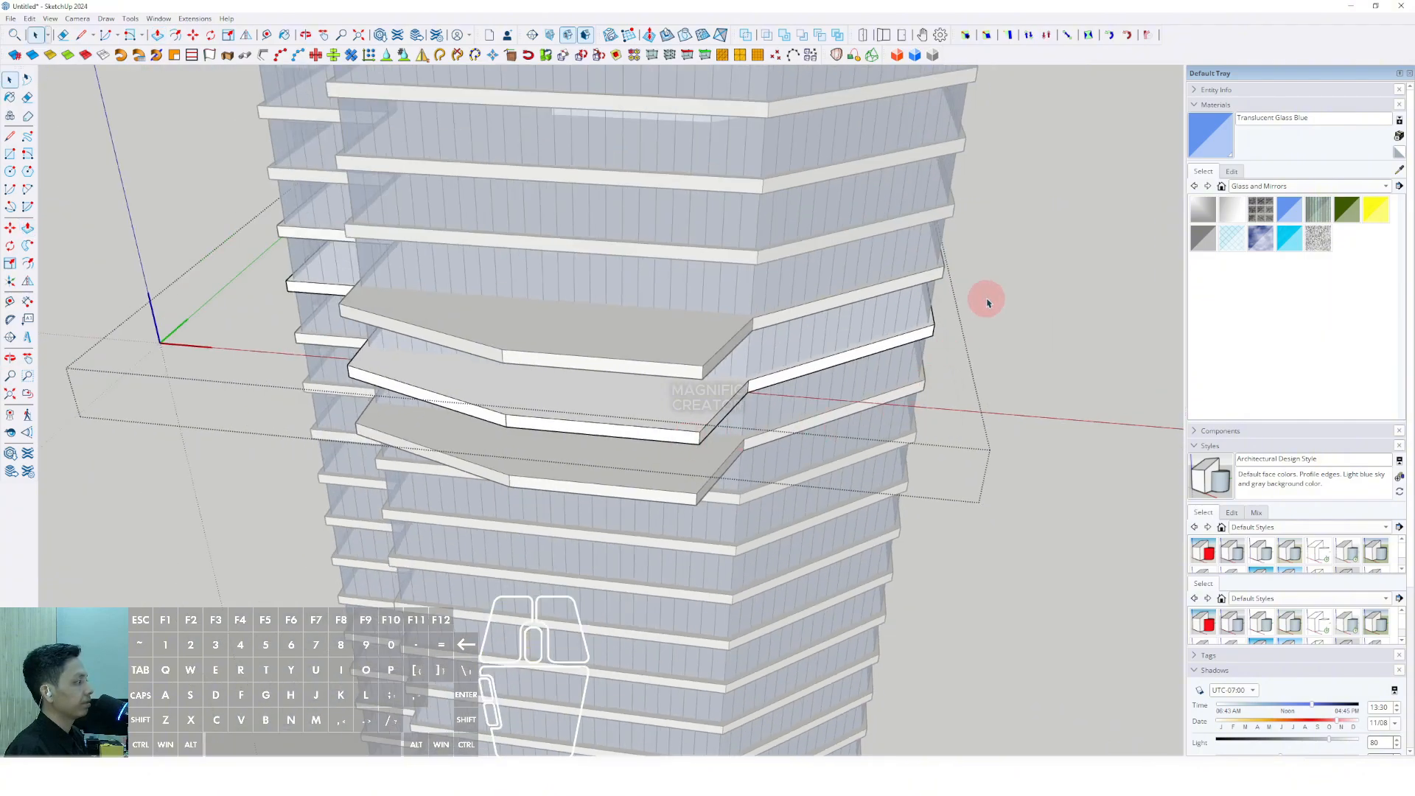
Step: Leave the slab's editing mode and examine the three protruding balconies from below, from afar and up close
scroll(712, 494, down, 5)
middle_drag(512, 231, 576, 169)
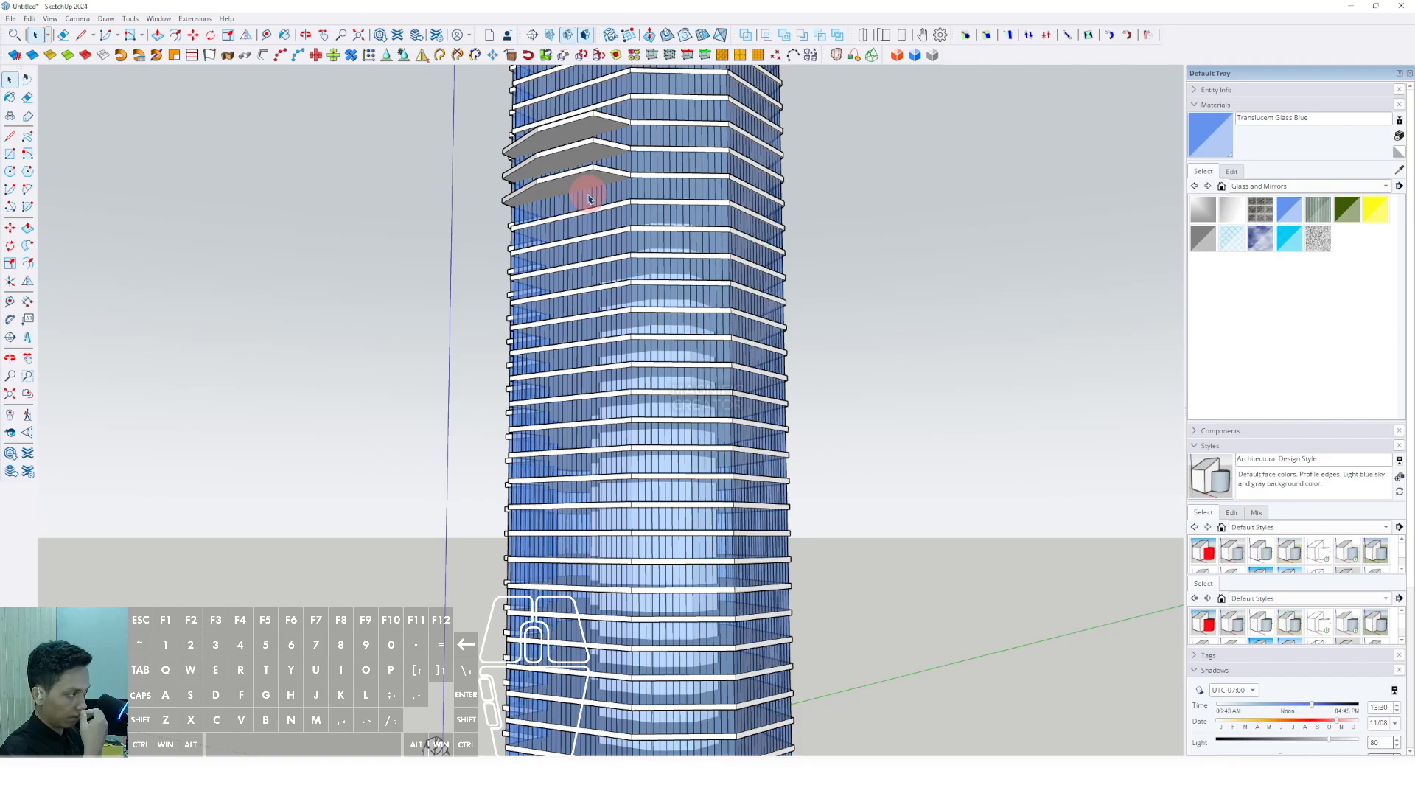
scroll(591, 218, down, 6)
middle_drag(622, 307, 616, 435)
scroll(570, 354, up, 10)
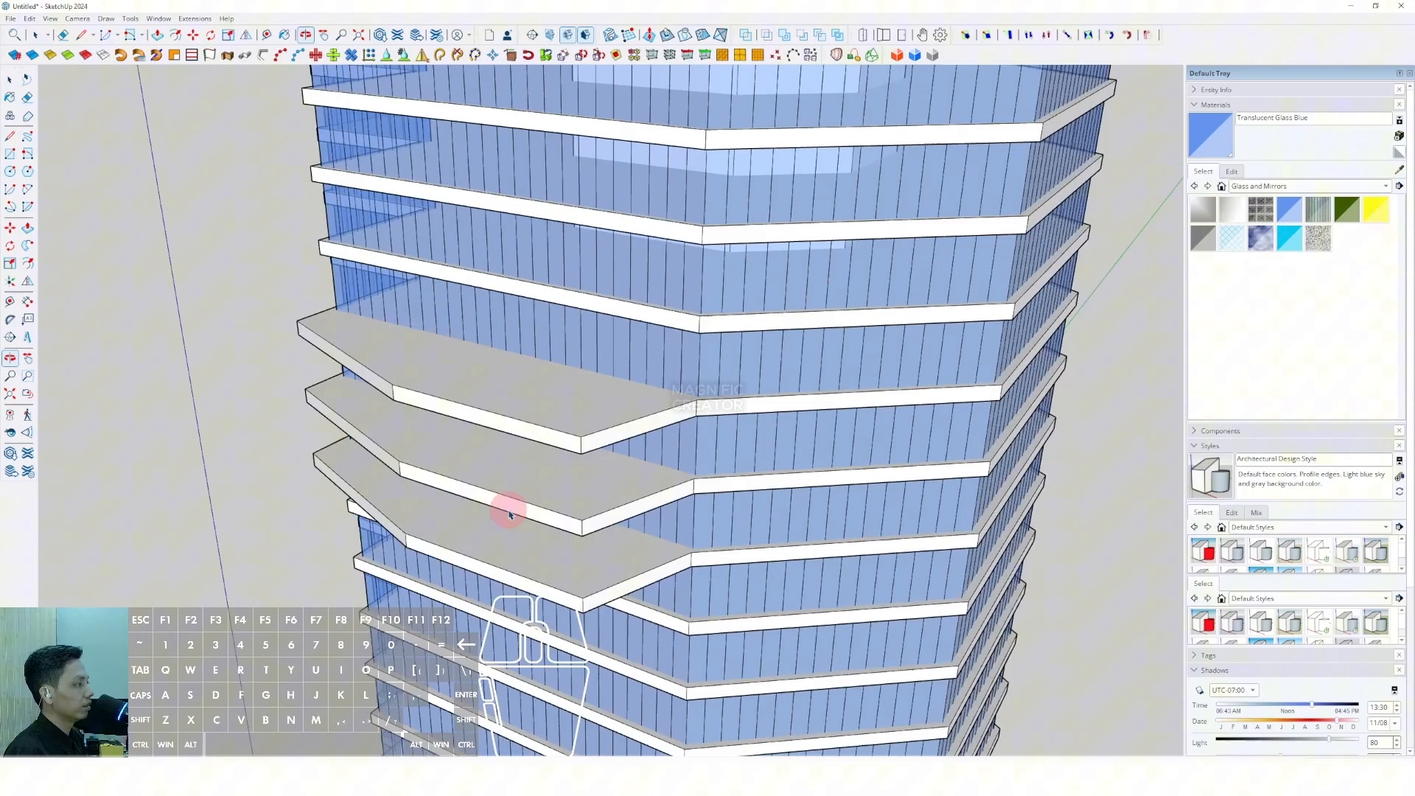
middle_drag(509, 513, 626, 424)
scroll(663, 487, up, 2)
scroll(712, 521, up, 3)
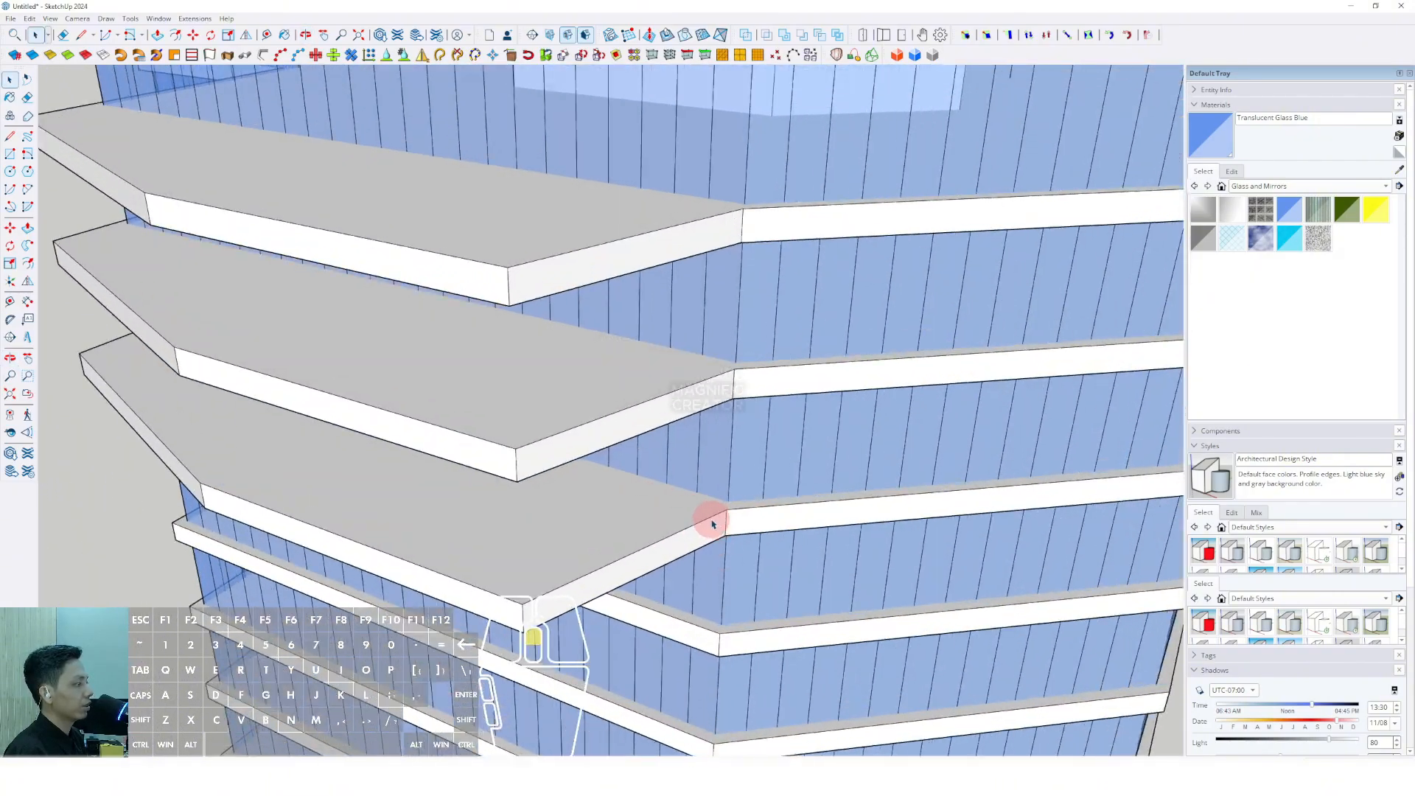
Step: Open the lowest balcony slab for editing and draw a short line from its inner top corner to the glass facade's corner
shift+middle_drag(632, 499, 784, 466)
scroll(674, 453, down, 1)
mouse_move(673, 454)
middle_down()
mouse_move(661, 467)
mouse_move(800, 440)
middle_up()
scroll(733, 459, up, 2)
triple_click(638, 511)
key(l)
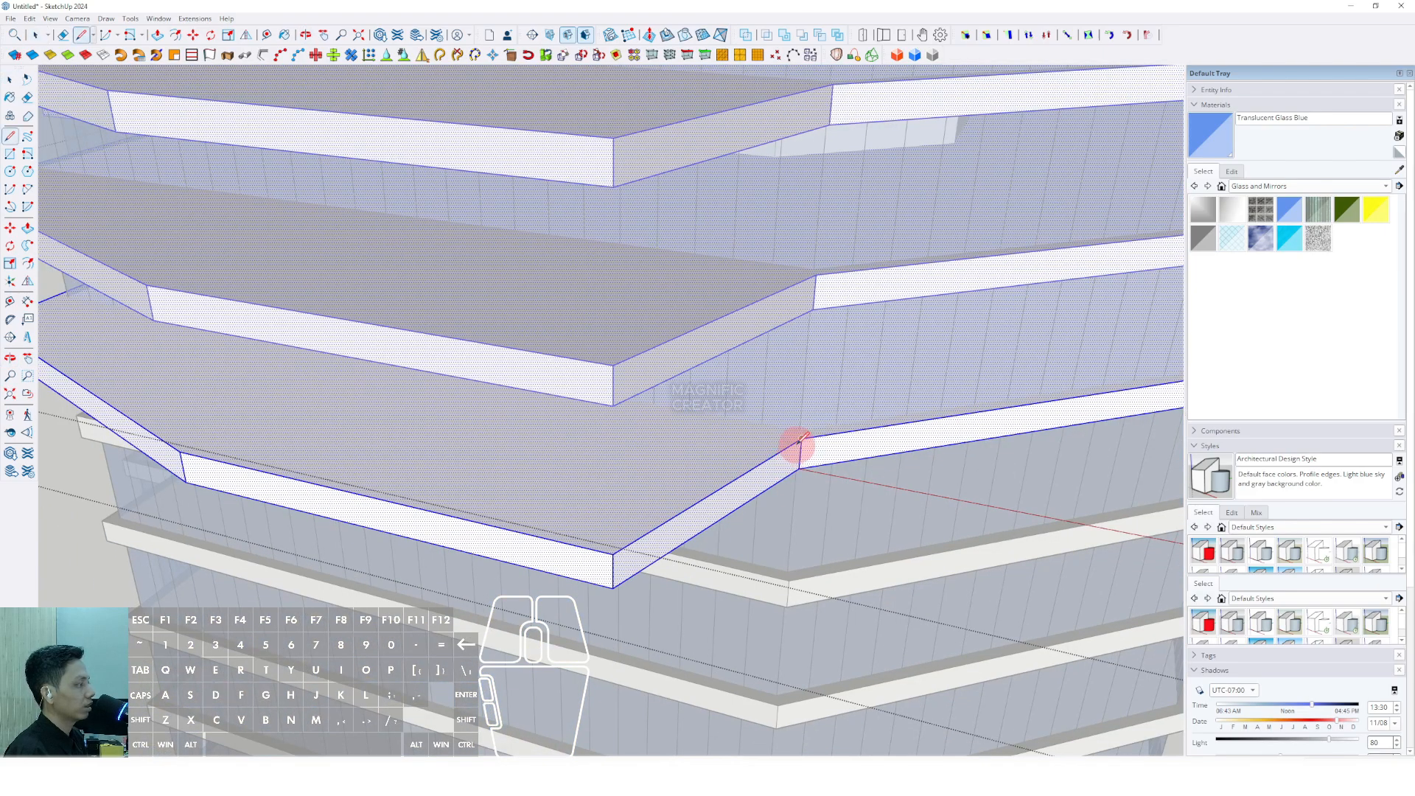
scroll(802, 438, up, 3)
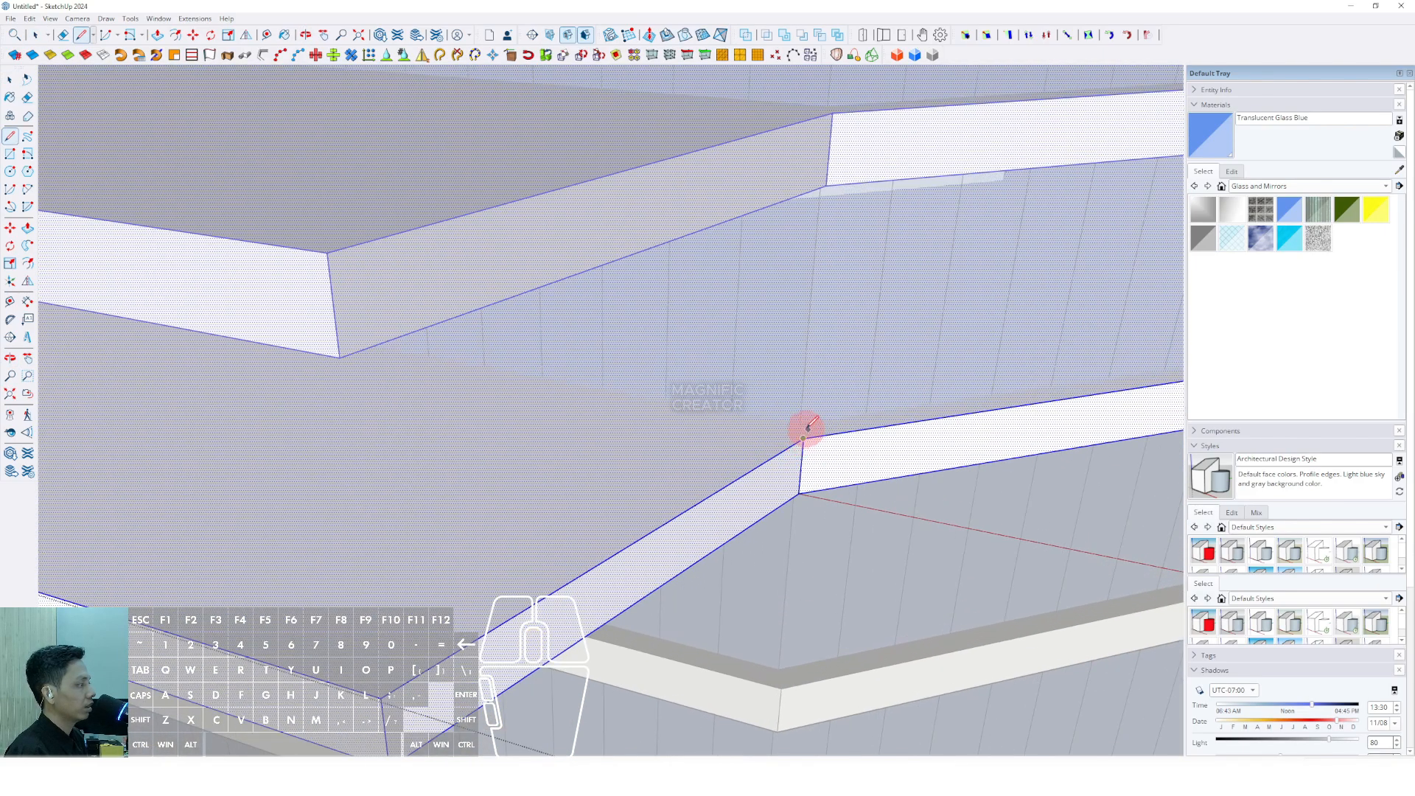
click(803, 437)
middle_drag(801, 423, 758, 432)
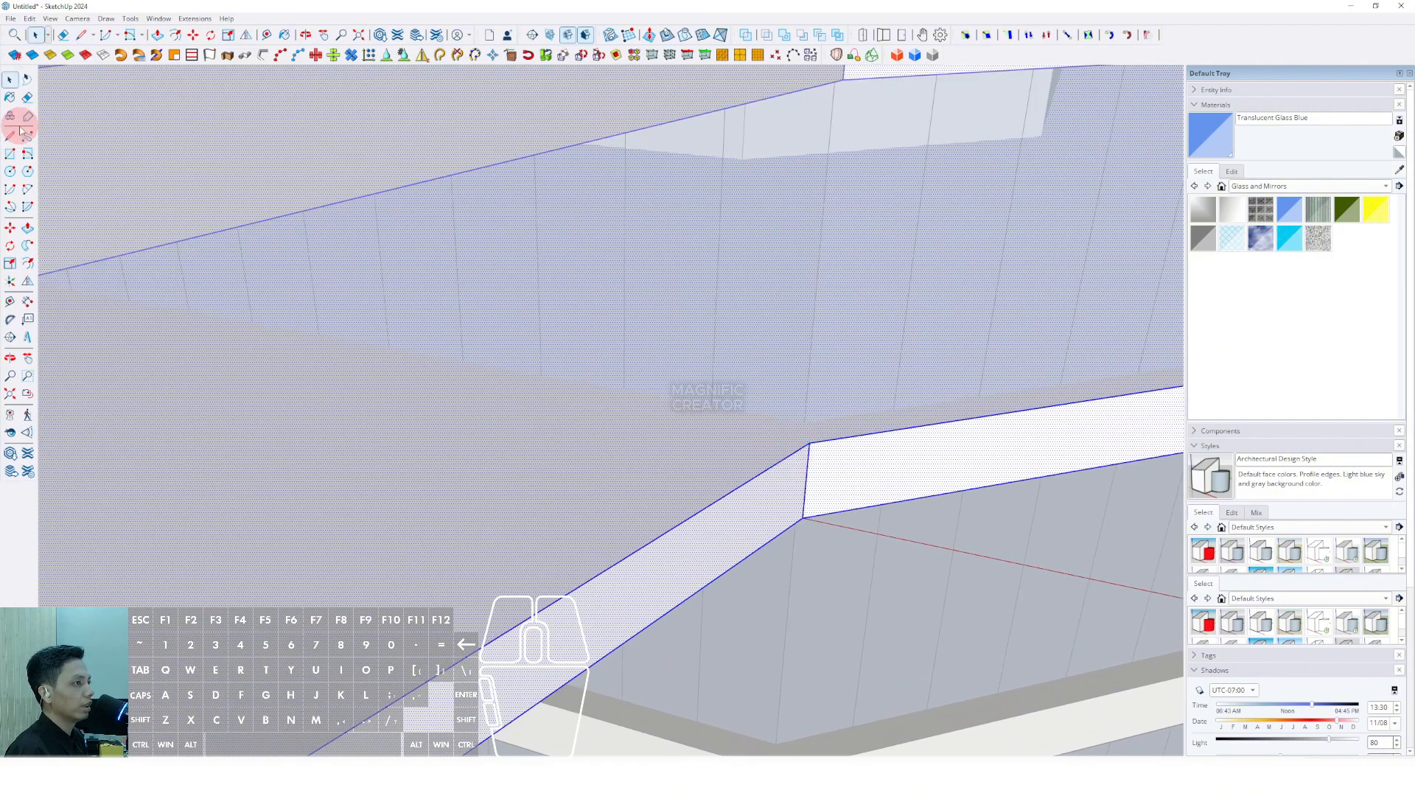
scroll(800, 437, up, 2)
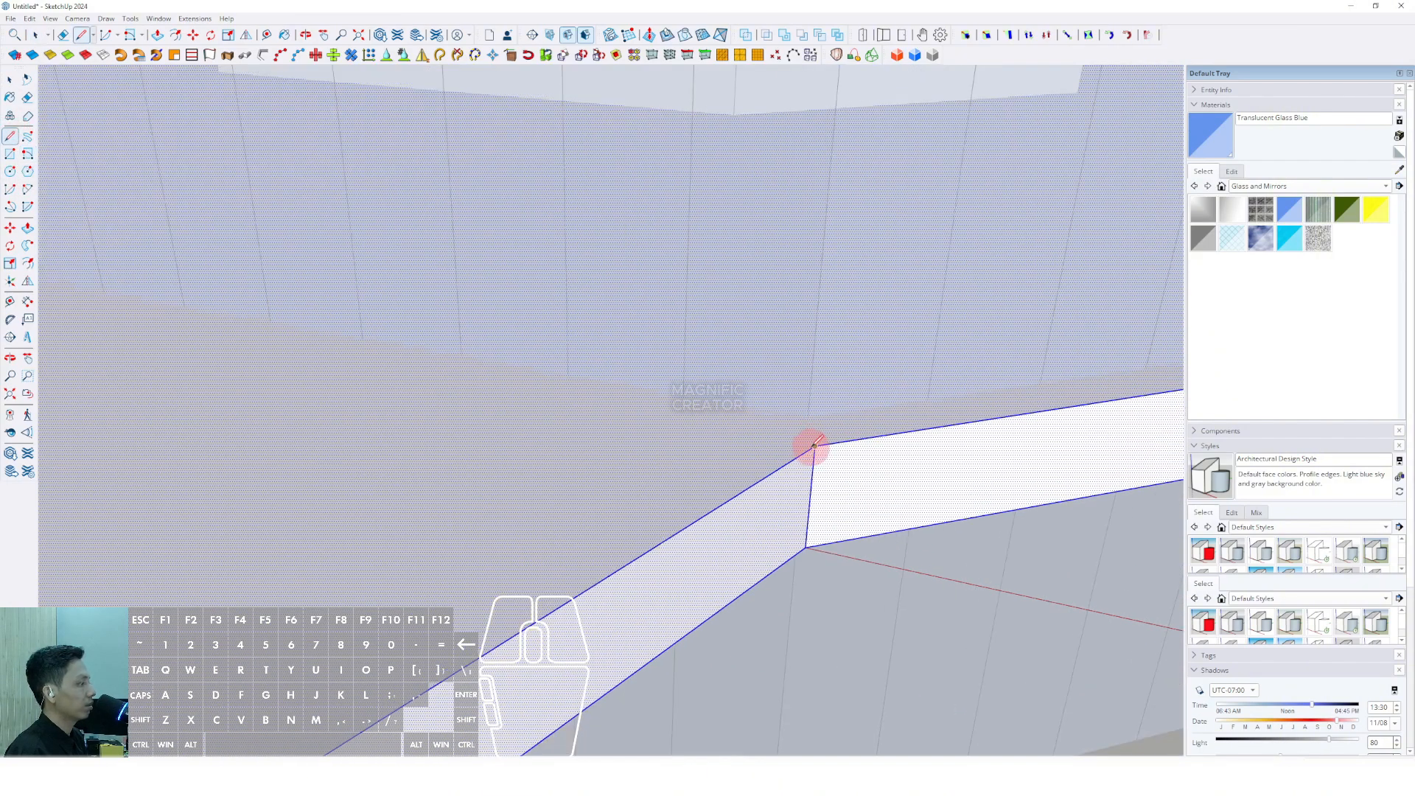
middle_drag(740, 444, 566, 458)
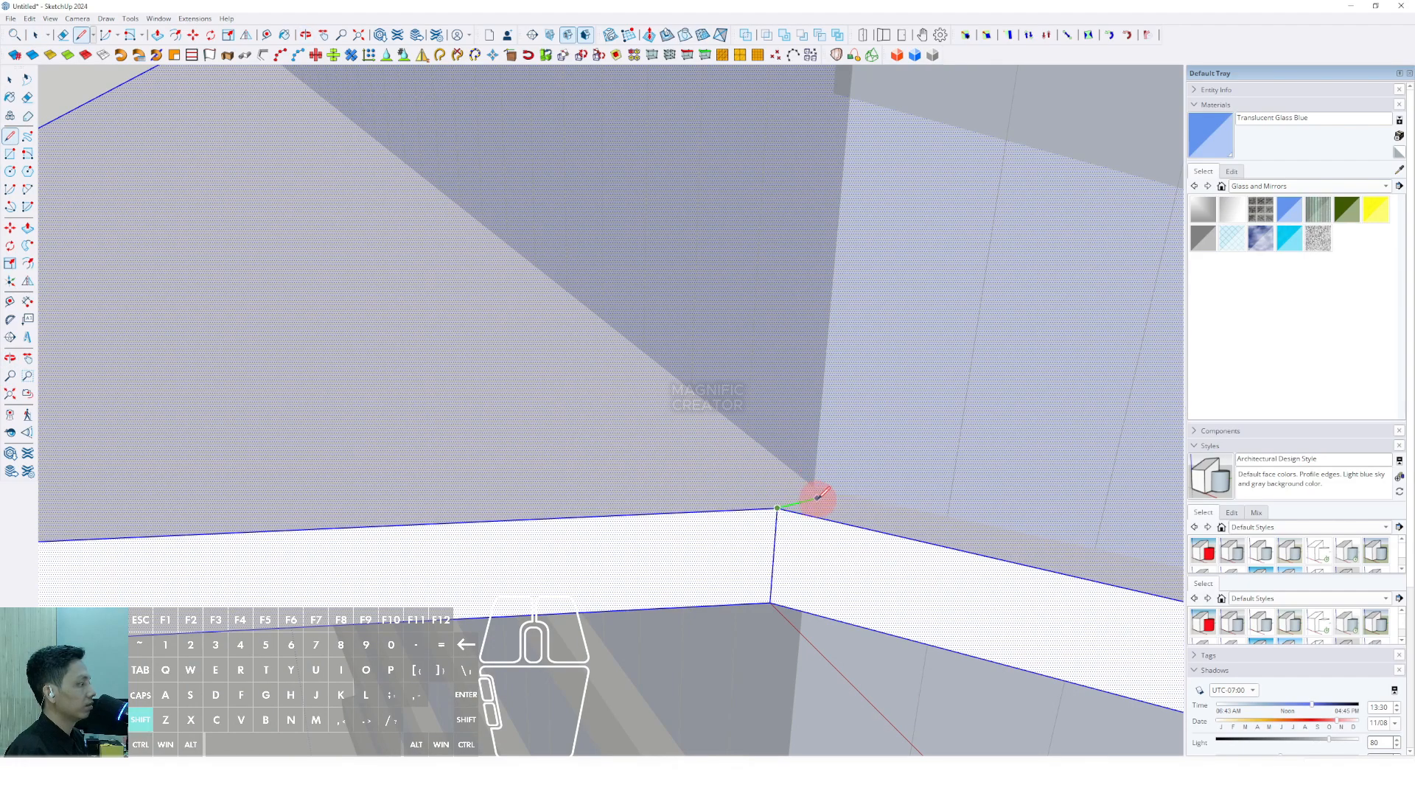
Step: Draw a short line from the glass corner to the slab's outer edge at the balcony's opposite end
scroll(745, 460, down, 3)
middle_drag(521, 391, 805, 493)
key(d)
scroll(773, 472, up, 4)
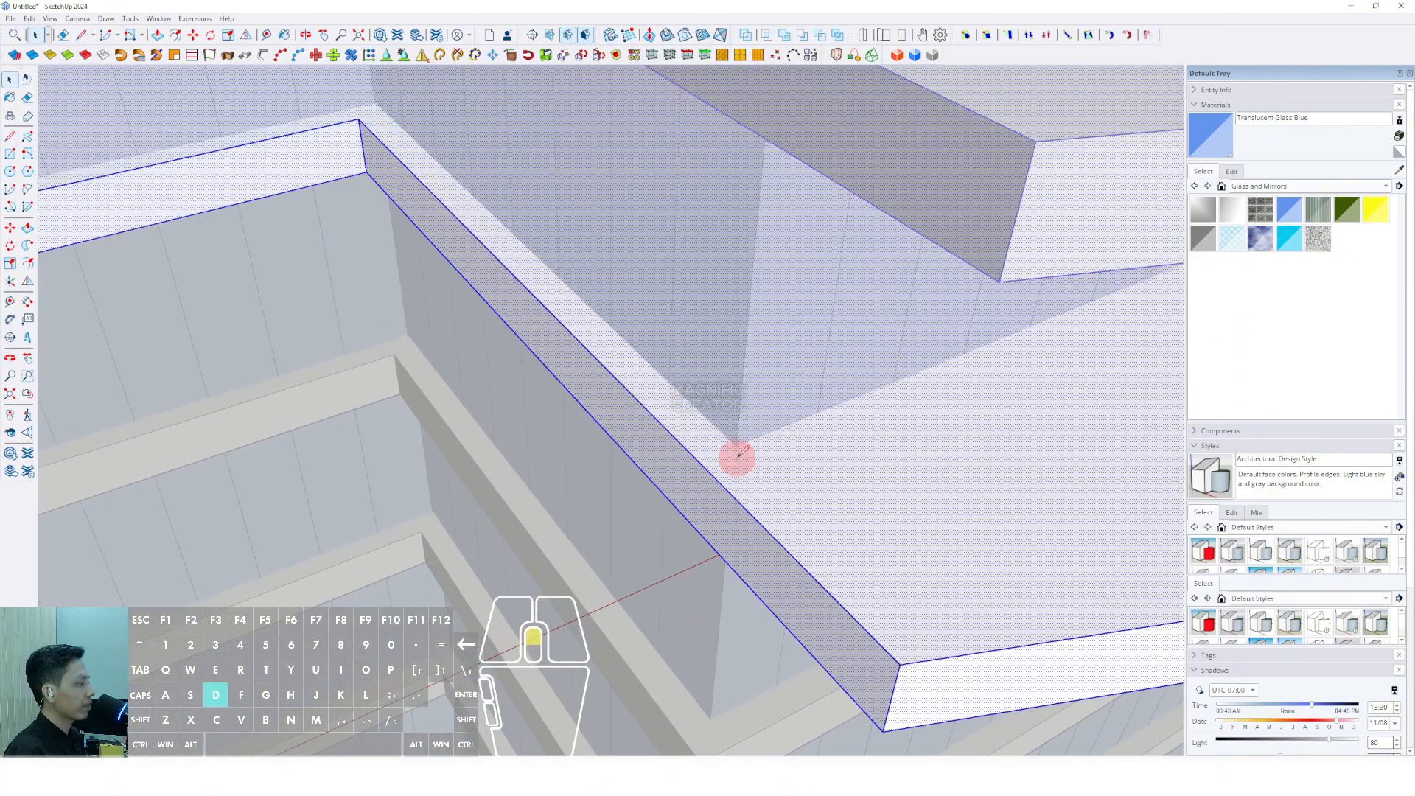
scroll(733, 445, up, 1)
click(733, 444)
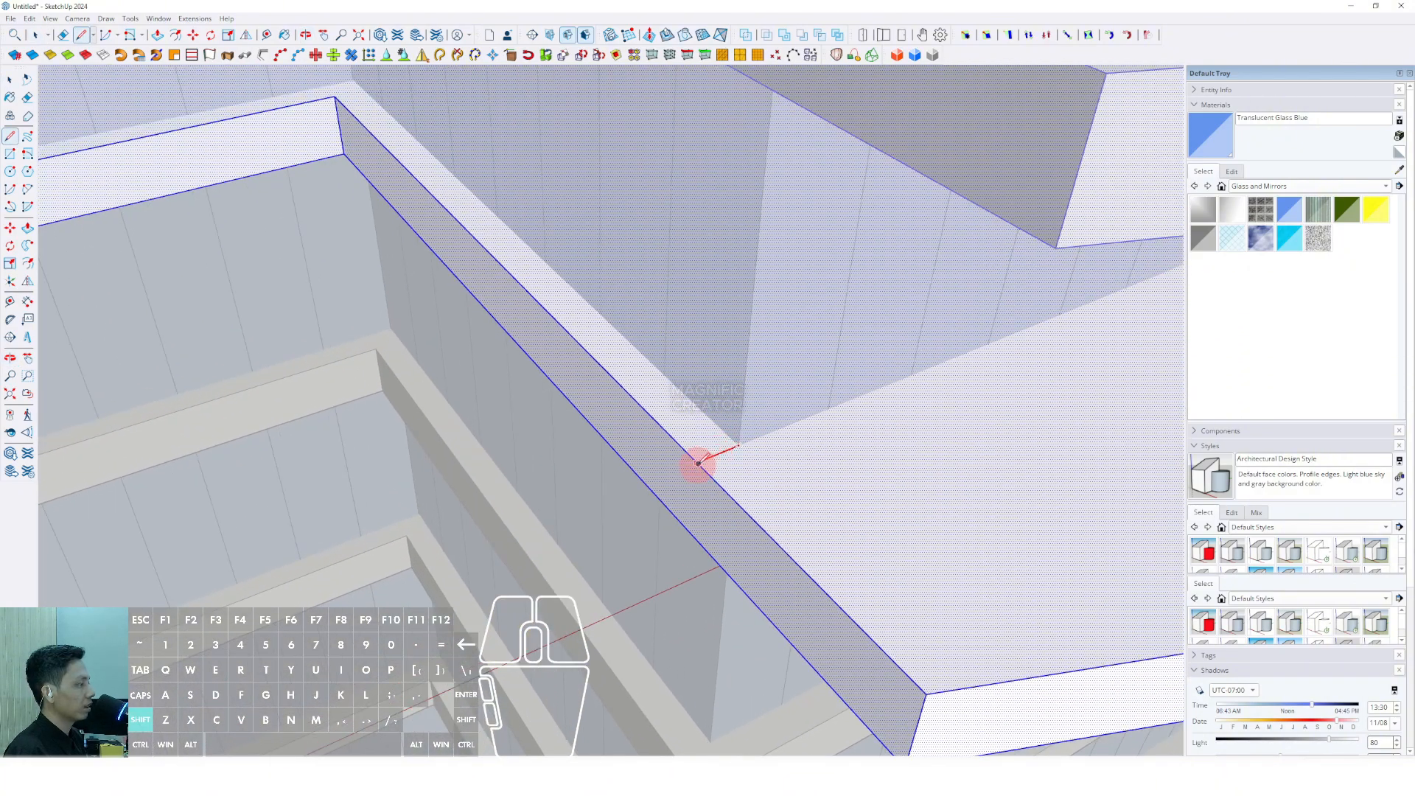
click(698, 464)
key(space)
scroll(701, 456, down, 4)
middle_drag(720, 474, 569, 453)
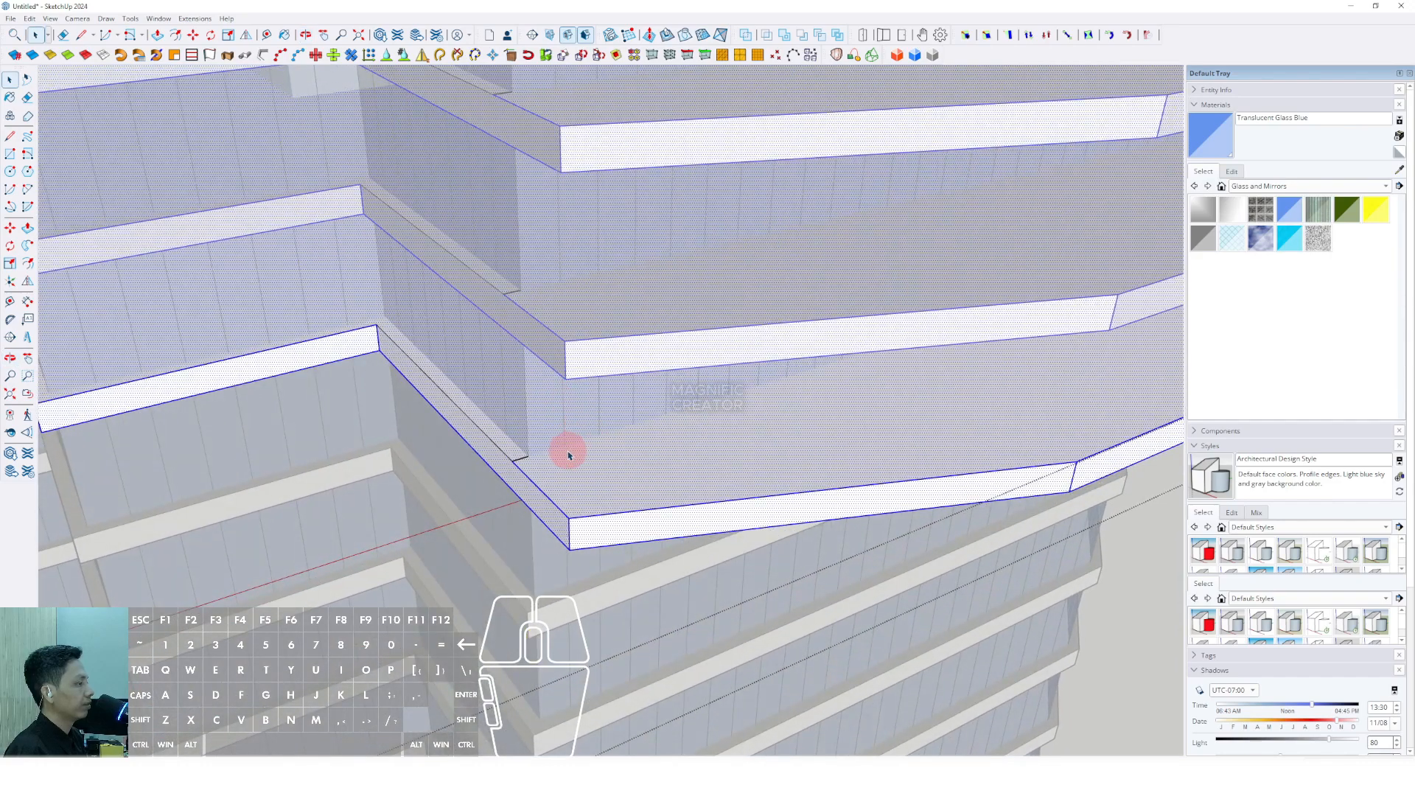
click(528, 455)
shift+middle_drag(692, 443, 499, 398)
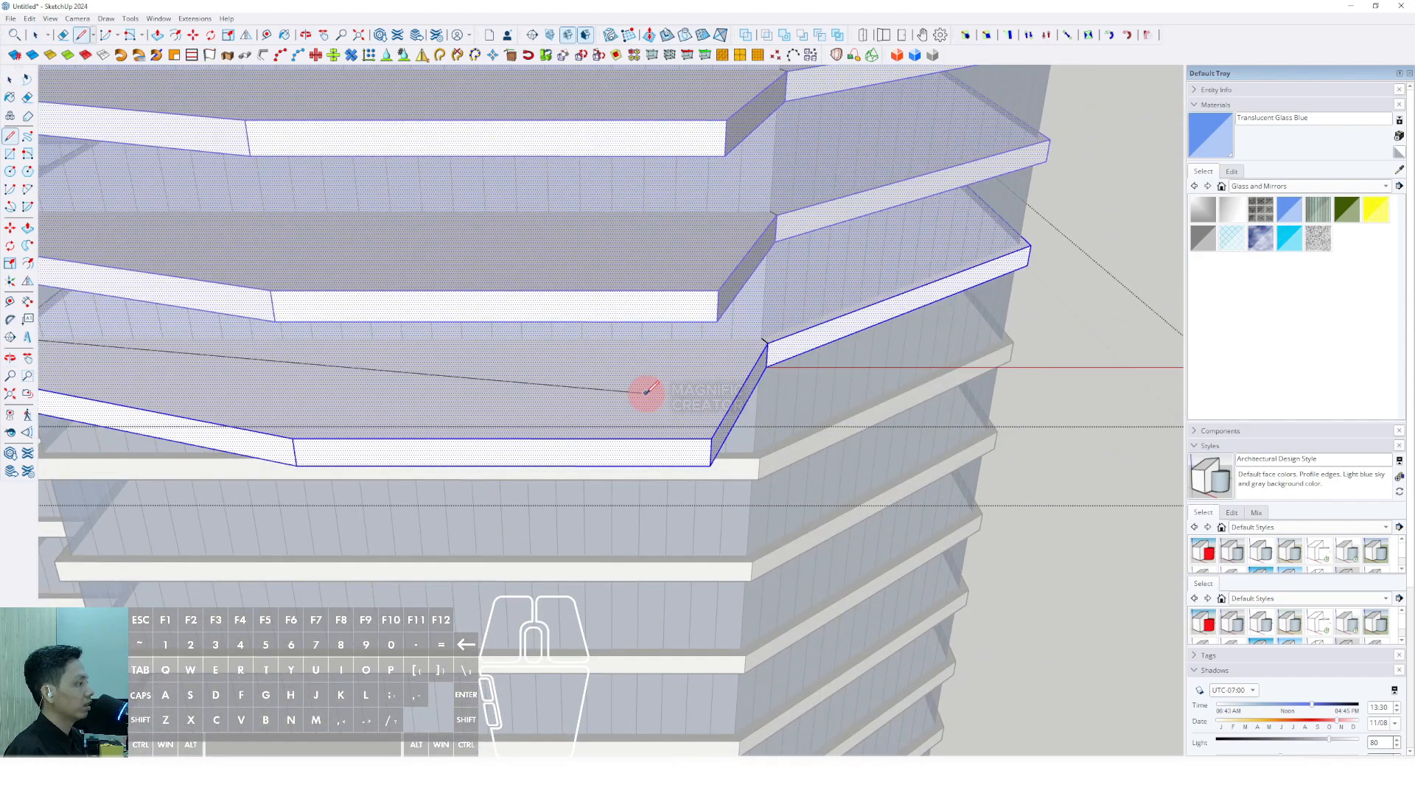
key(space)
Step: Select the lowest balcony slab's outer top edges, including the short end lines, and offset them inward to the glass facade line
scroll(752, 371, up, 2)
scroll(767, 363, up, 2)
click(763, 364)
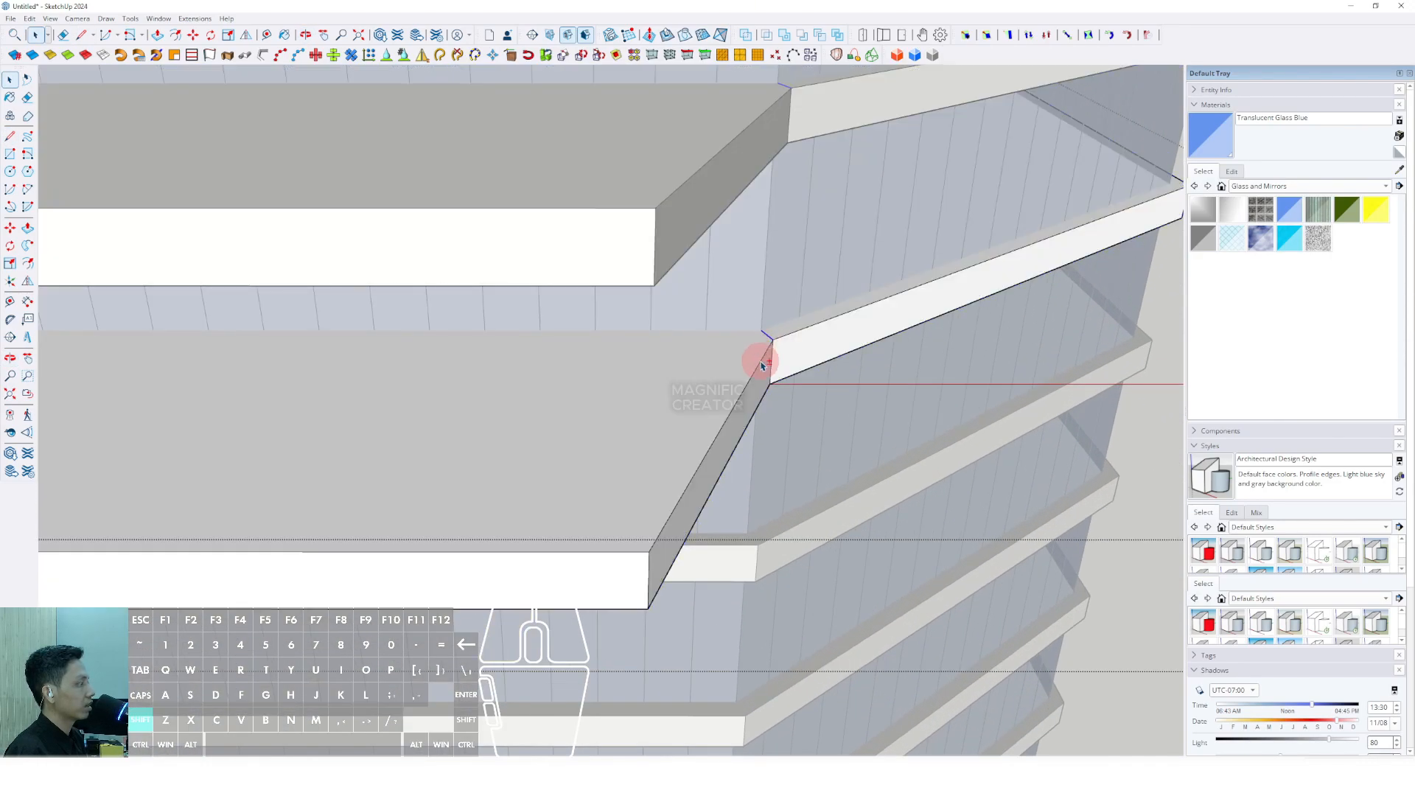
middle_drag(764, 362, 492, 463)
scroll(244, 362, up, 3)
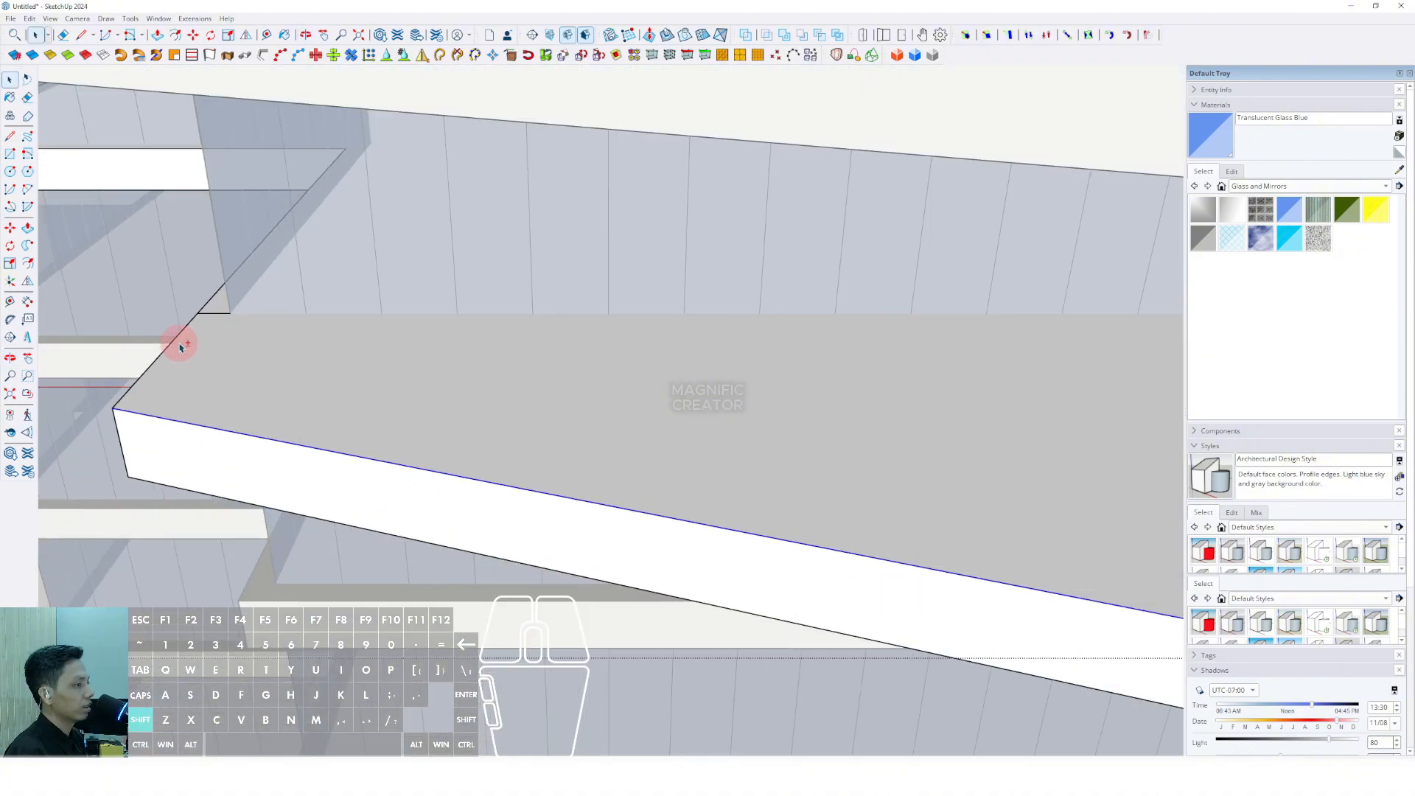
shift+click(212, 315)
scroll(218, 324, down, 3)
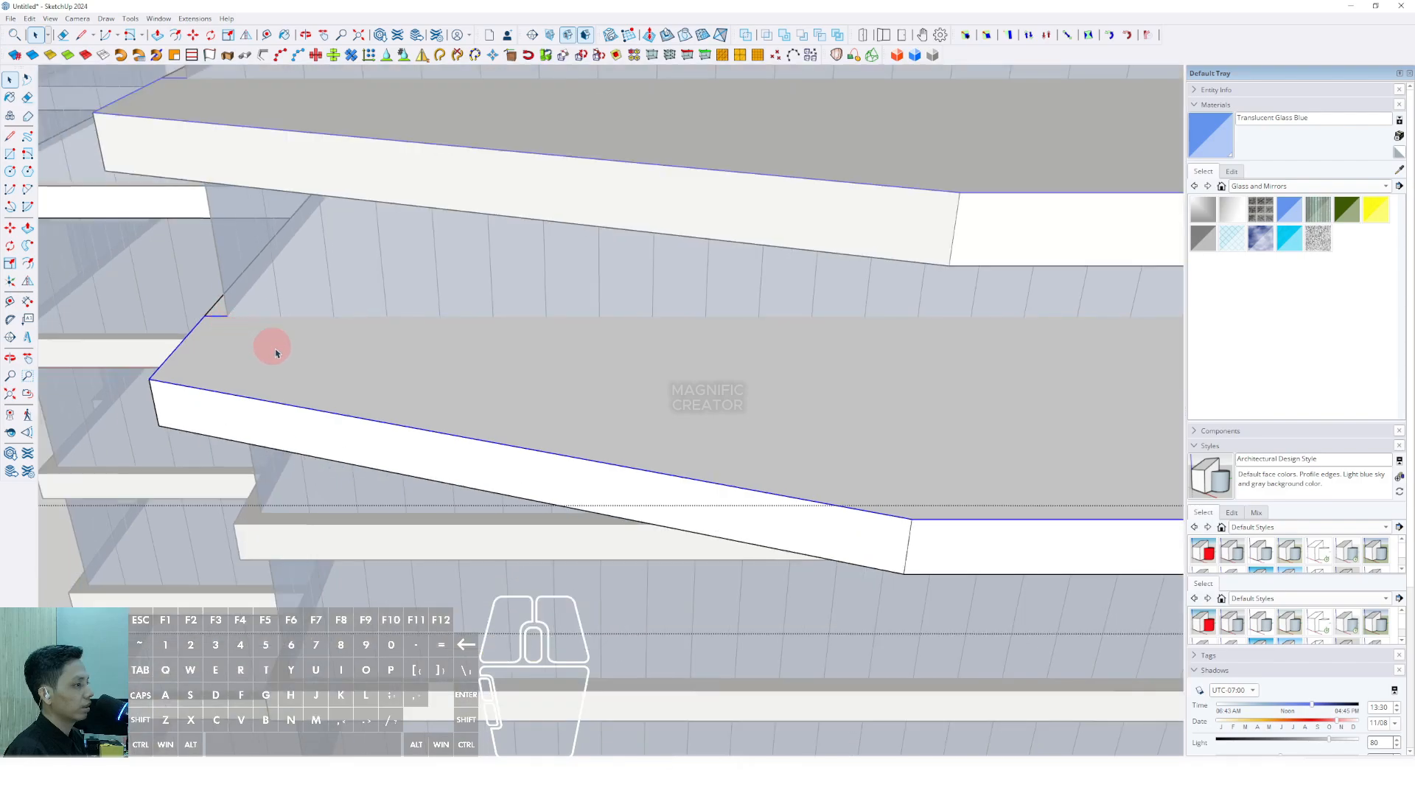
scroll(215, 342, up, 3)
key(f)
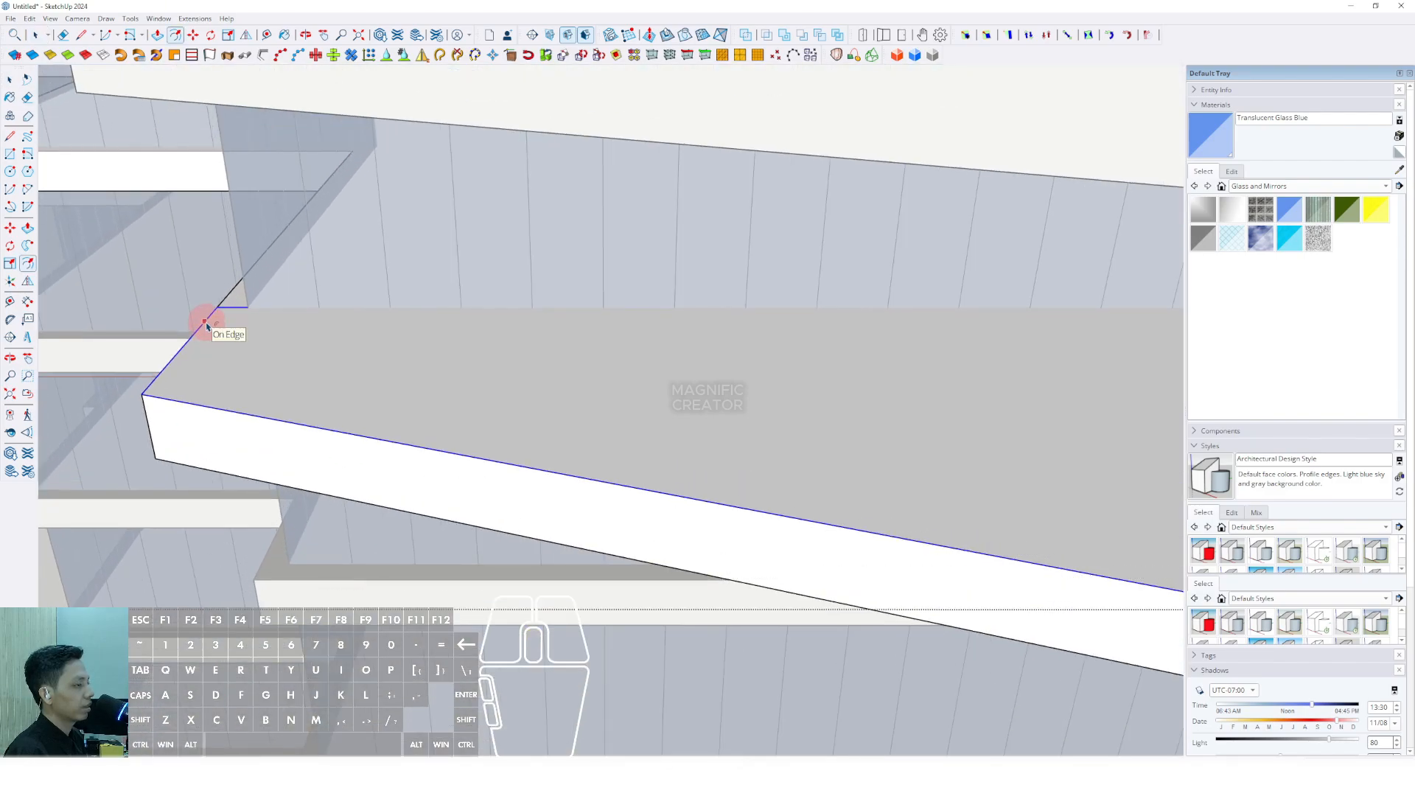
click(209, 326)
scroll(215, 317, down, 3)
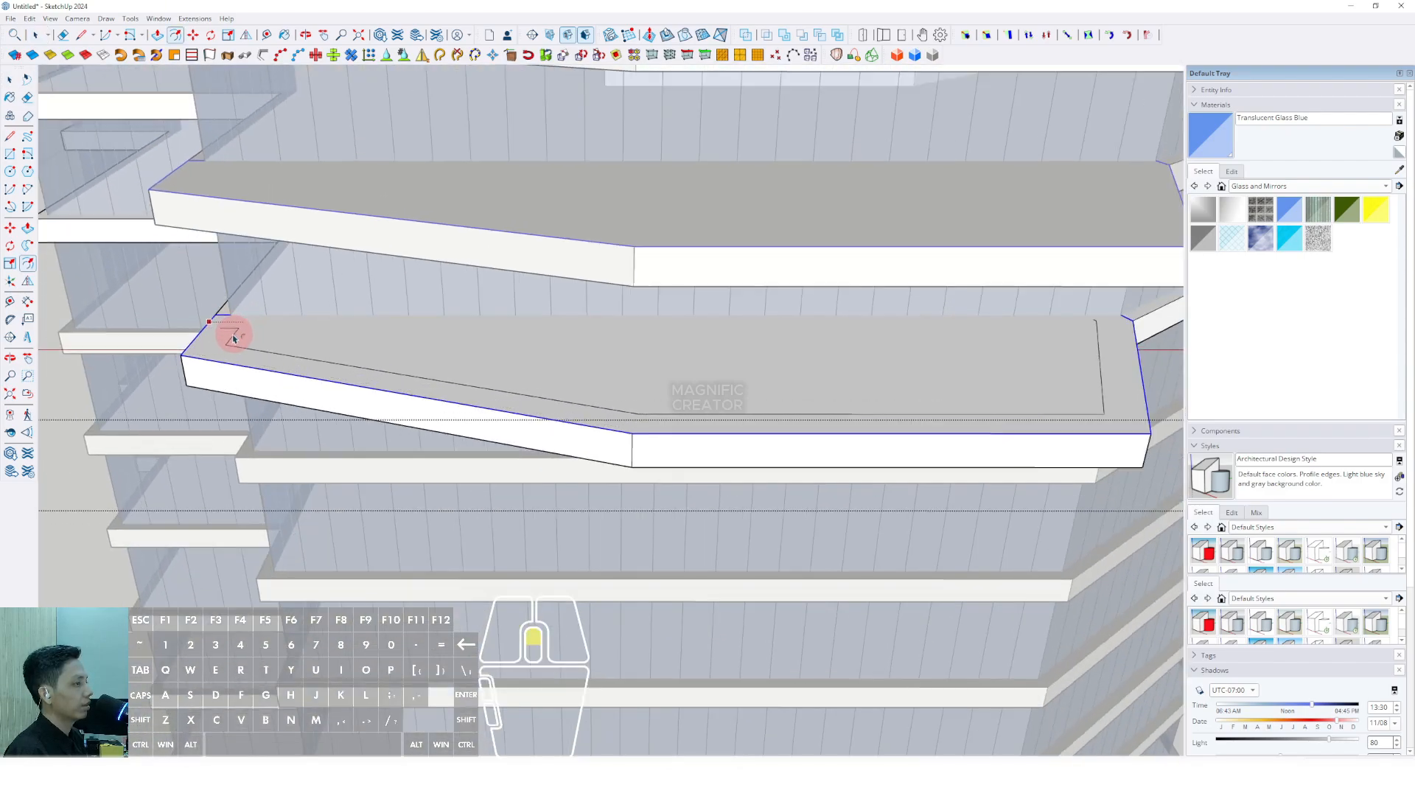
scroll(228, 329, up, 3)
scroll(207, 332, up, 2)
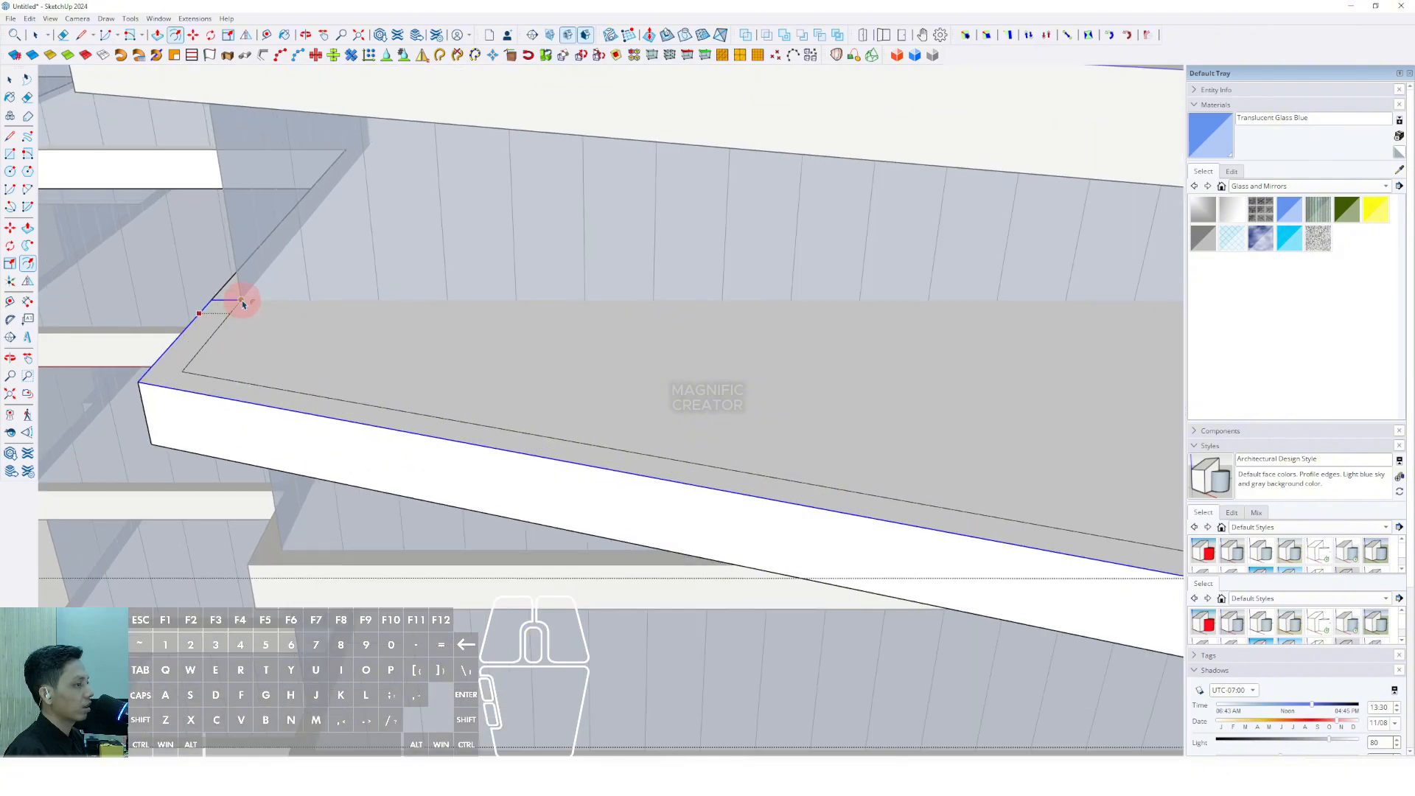
key(space)
Step: Draw a short line extending the open end of the offset outline to the glass facade
middle_drag(252, 329, 682, 359)
mouse_move(316, 458)
middle_down()
mouse_move(530, 436)
mouse_move(869, 341)
mouse_move(641, 250)
mouse_move(566, 241)
mouse_move(321, 311)
mouse_move(321, 326)
middle_up()
scroll(527, 435, up, 2)
key(l)
click(491, 431)
scroll(491, 431, up, 2)
key(space)
scroll(566, 241, up, 1)
scroll(643, 246, up, 1)
key(l)
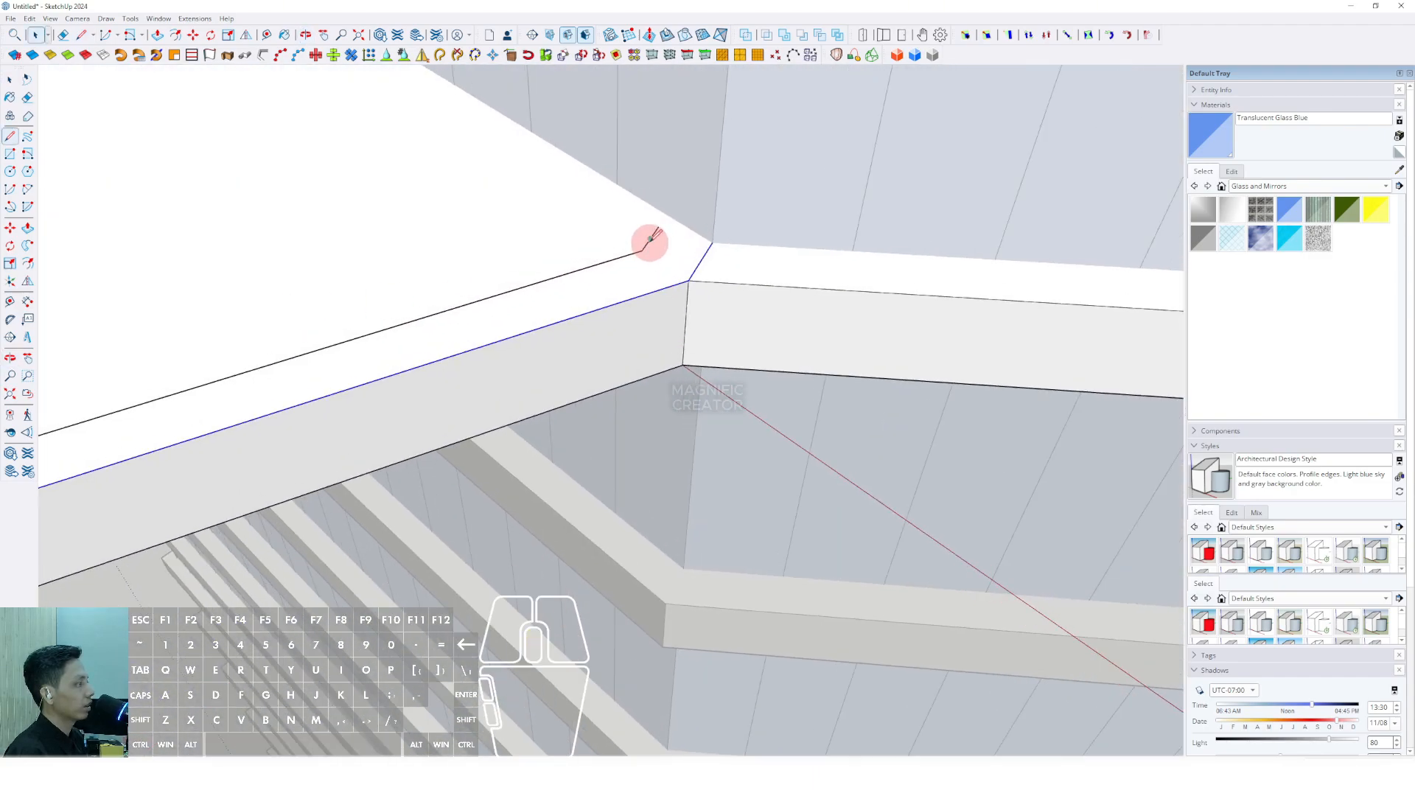
scroll(654, 240, up, 1)
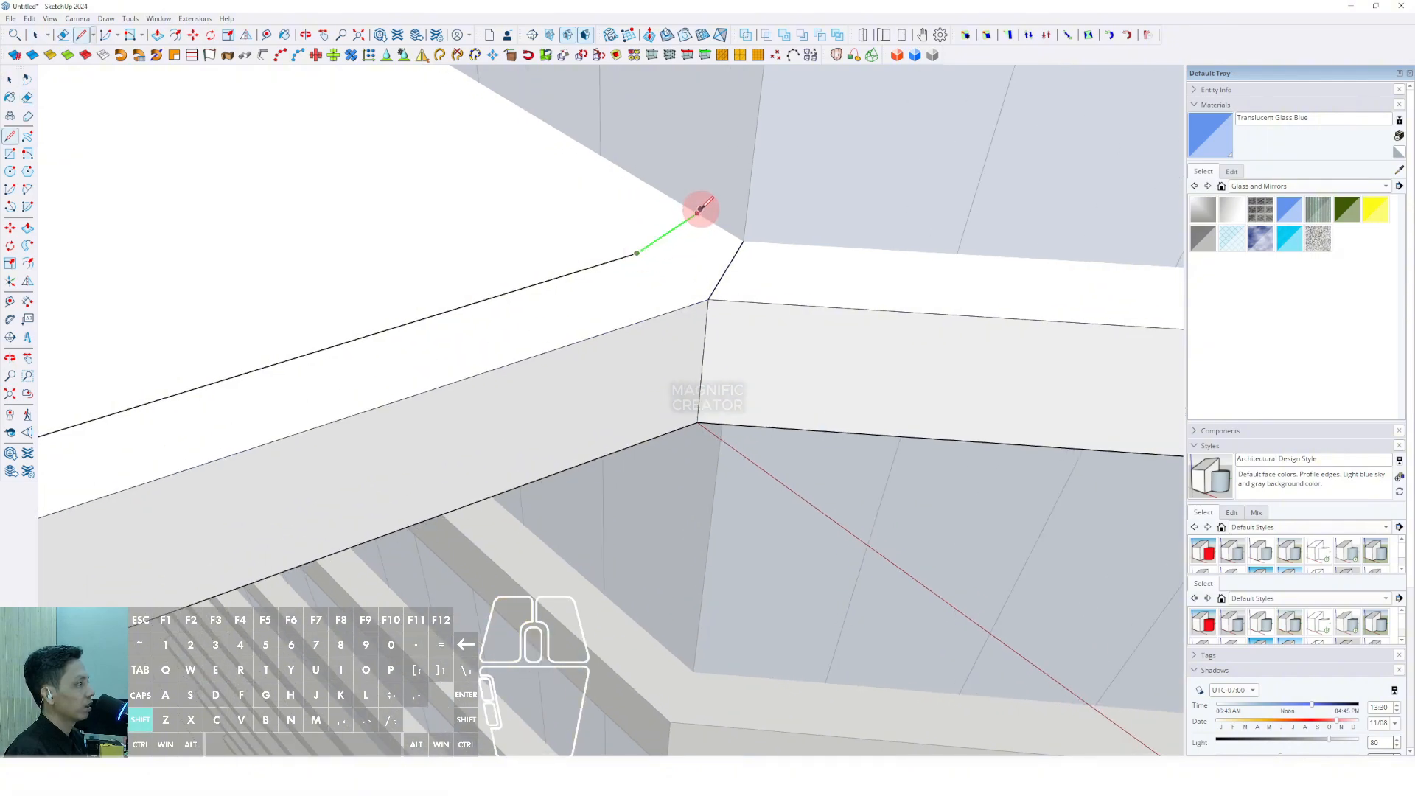
Step: Erase the short helper line between the offset outline and the slab edge at the balcony's opposite end
scroll(698, 223, down, 3)
middle_drag(635, 249, 443, 167)
scroll(592, 208, up, 3)
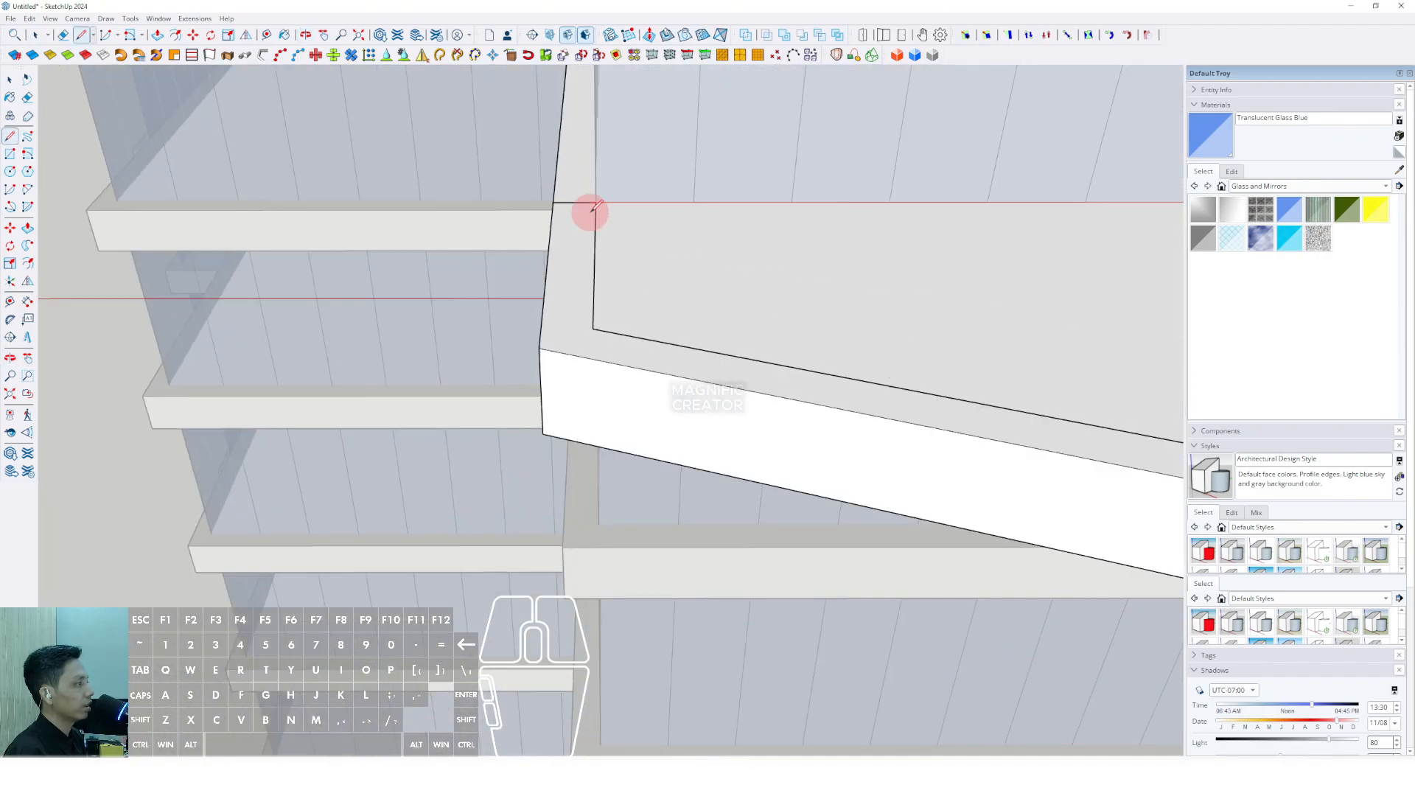
key(e)
middle_drag(577, 213, 689, 291)
Step: Copy the inset face of the lowest balcony slab and paste it in place outside the slab
middle_drag(436, 387, 642, 432)
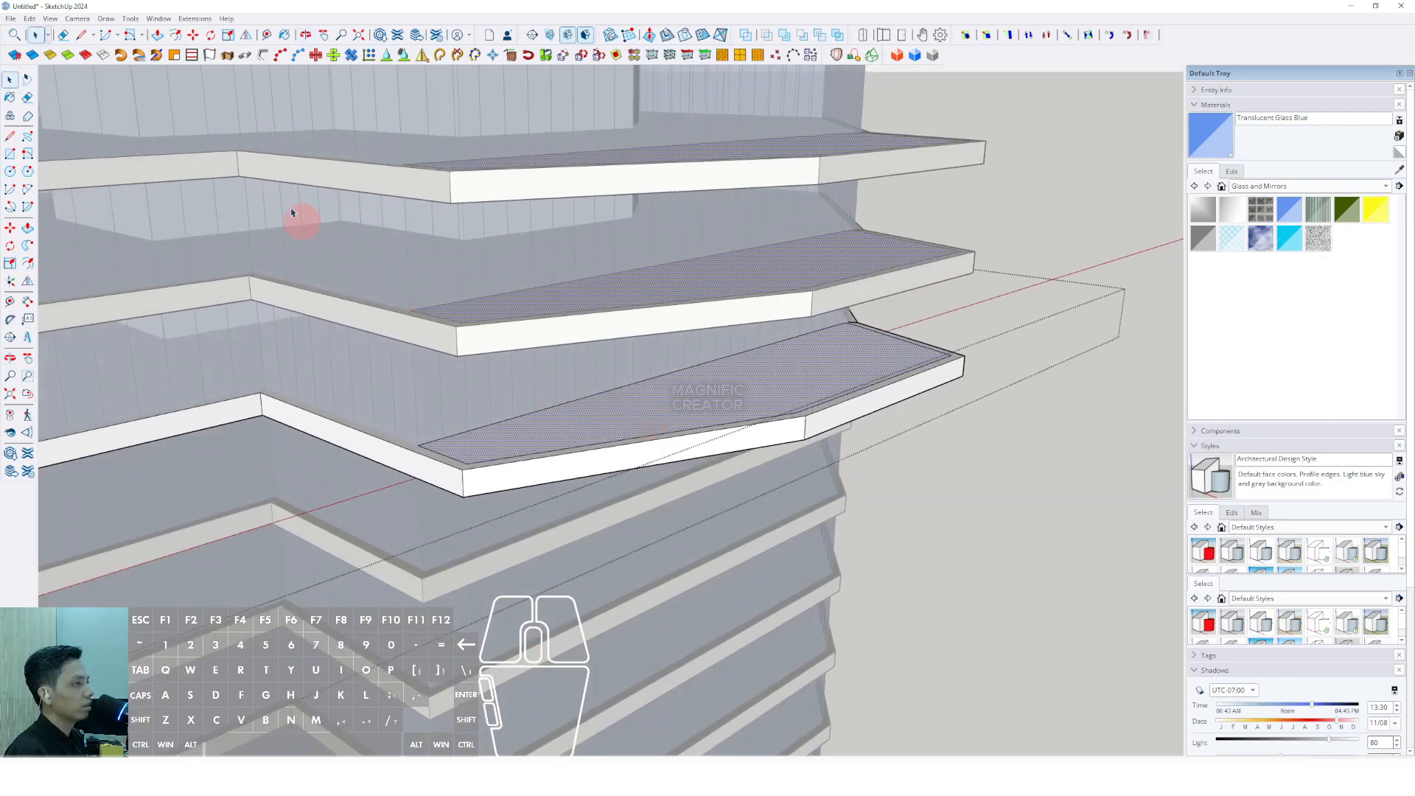
click(29, 19)
click(51, 87)
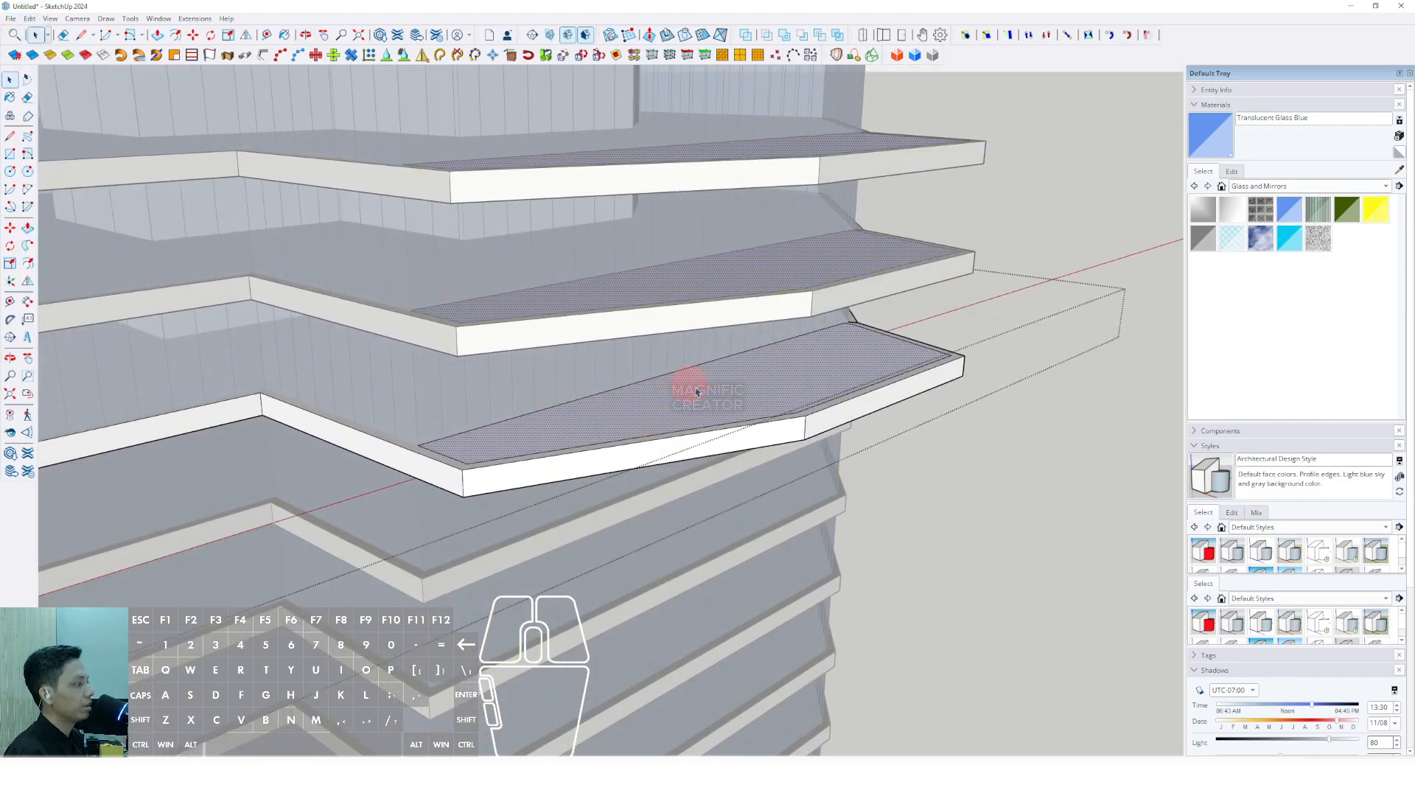
scroll(985, 206, down, 2)
click(986, 205)
scroll(643, 371, up, 3)
middle_drag(643, 370, 618, 362)
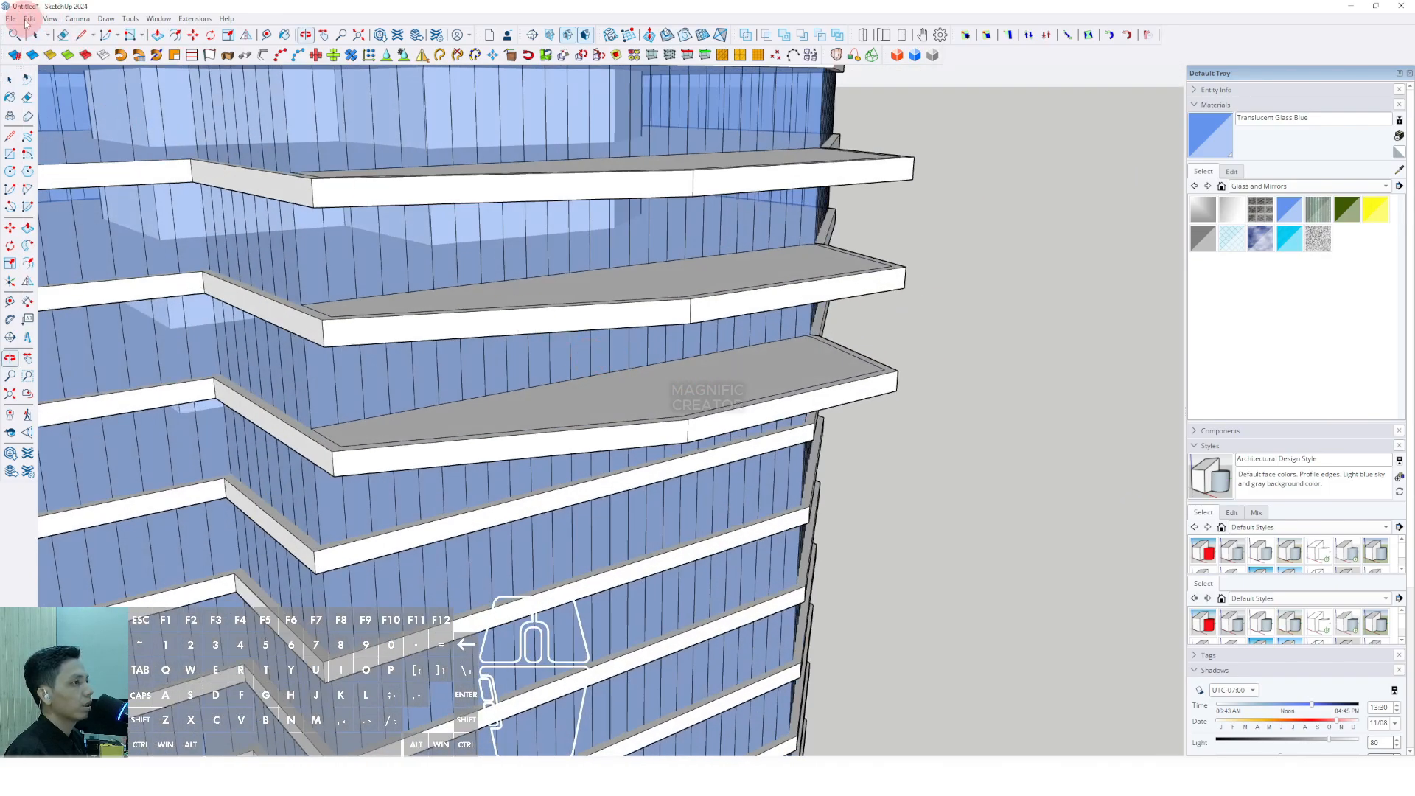
click(31, 18)
click(70, 102)
Step: Push/Pull the pasted face up two floors to the underside of the highest of the three balcony slabs
scroll(482, 407, up, 1)
middle_drag(482, 412, 656, 405)
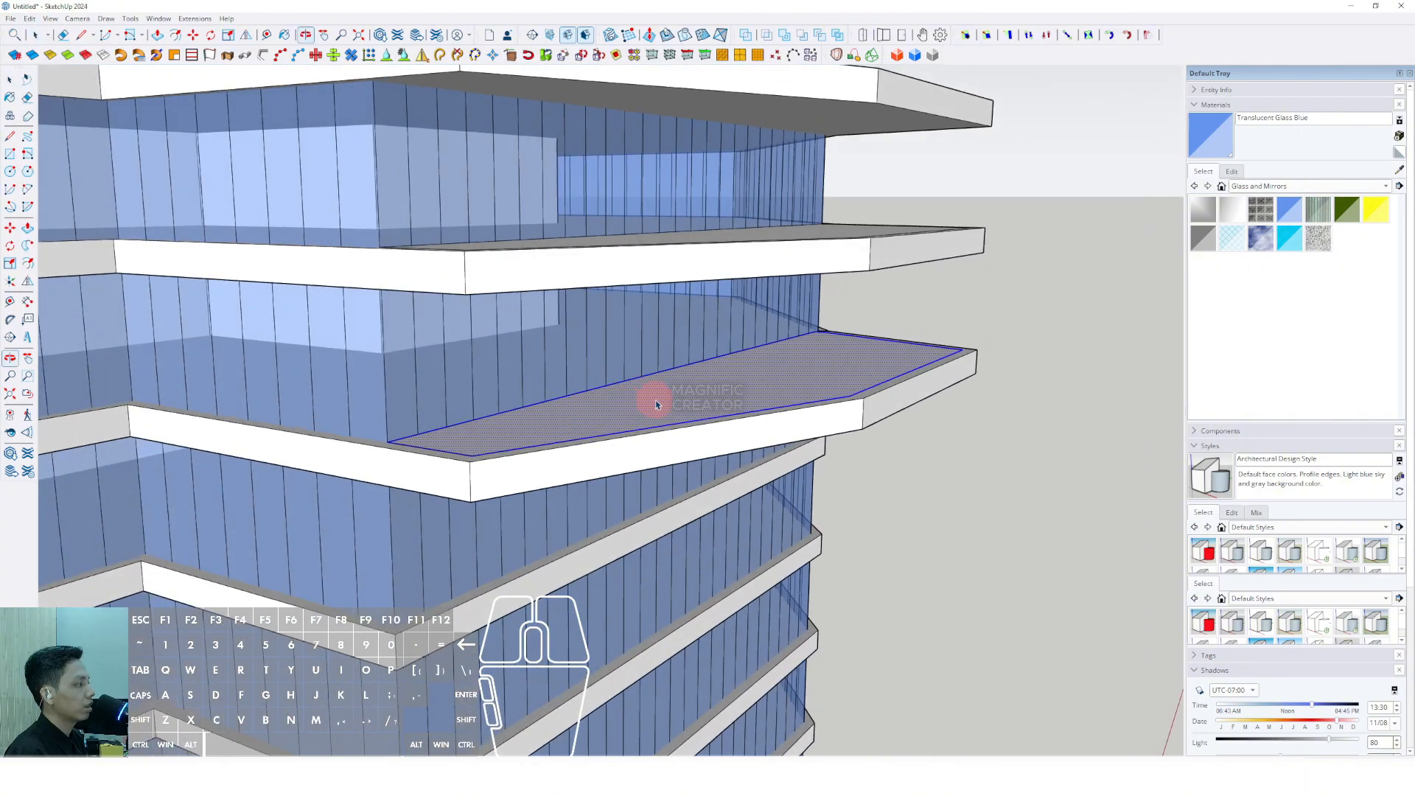
scroll(661, 298, down, 2)
middle_drag(652, 333, 639, 301)
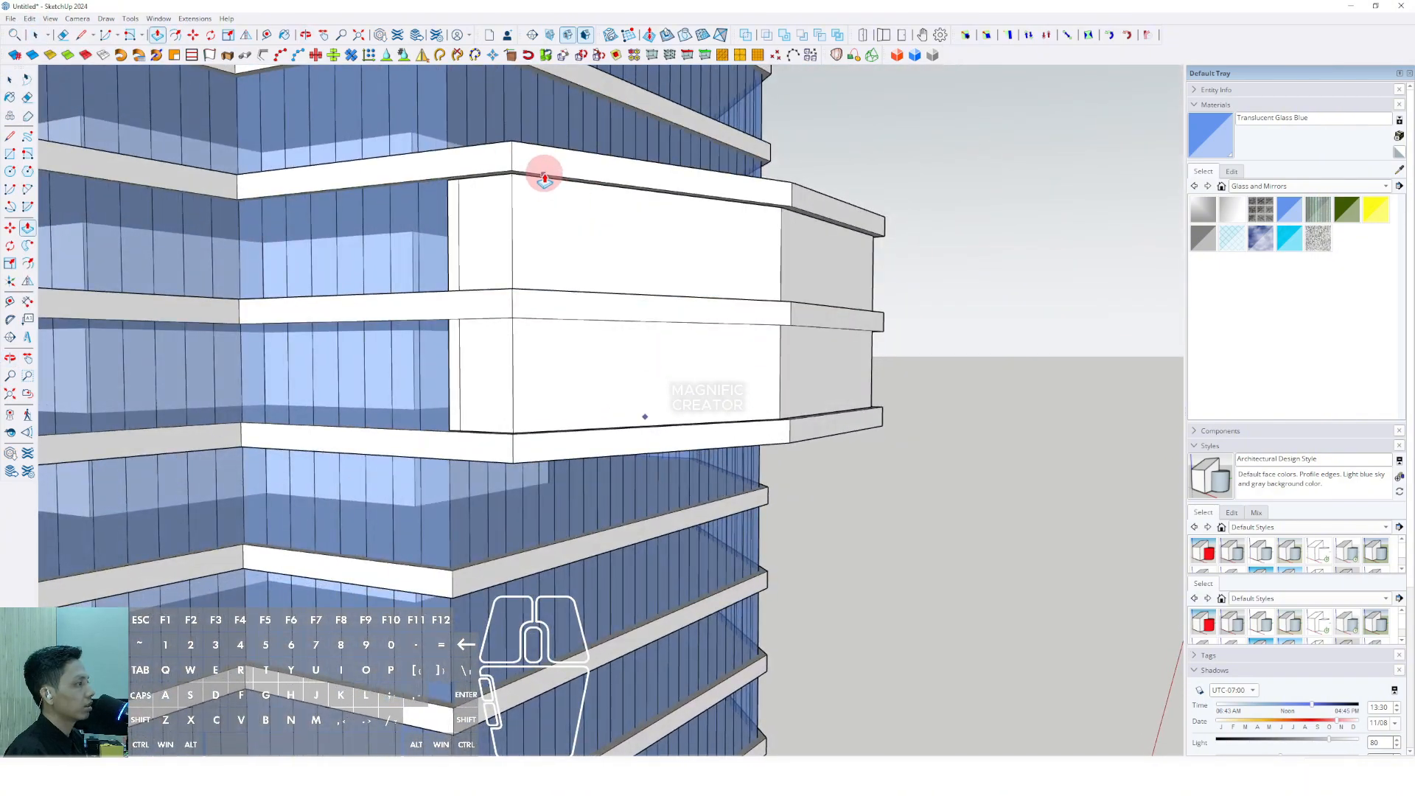
middle_drag(785, 298, 563, 325)
middle_drag(811, 328, 580, 394)
Step: Select the whole extruded balcony volume, make it a group and open it for editing
triple_click(672, 267)
right_click(667, 259)
click(693, 361)
double_click(583, 312)
Step: Delete the top, bottom and facade-side faces of the balcony volume with their stray edges, keeping only the outer walls
triple_click(583, 310)
shift+middle_drag(582, 225, 558, 373)
click(519, 299)
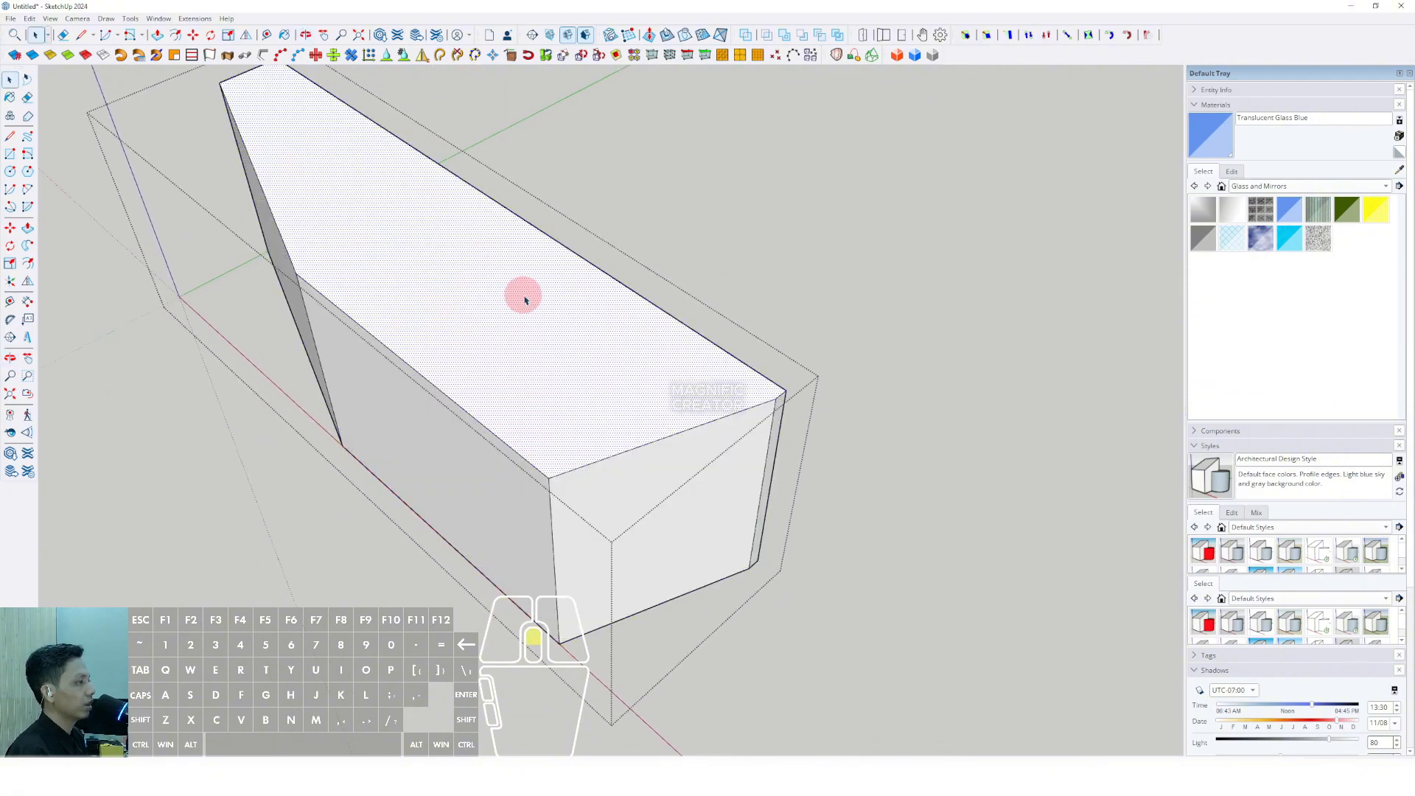
scroll(524, 295, up, 1)
middle_drag(523, 295, 527, 359)
key(e)
drag(543, 297, 549, 236)
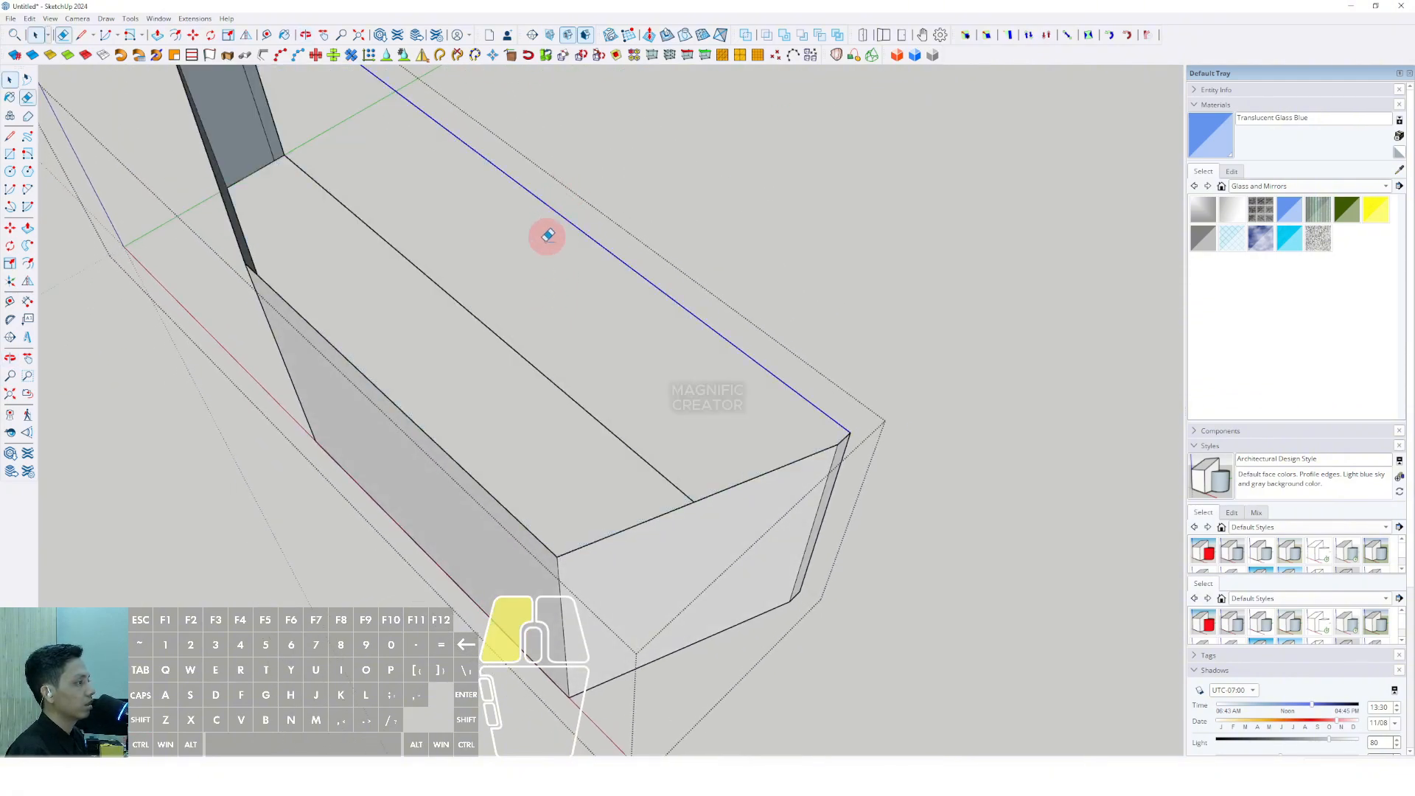
Step: Apply Translucent Glass Blue to the remaining balcony walls and leave the group's editing mode
middle_drag(511, 370, 278, 435)
middle_drag(658, 349, 537, 354)
key(space)
triple_click(537, 359)
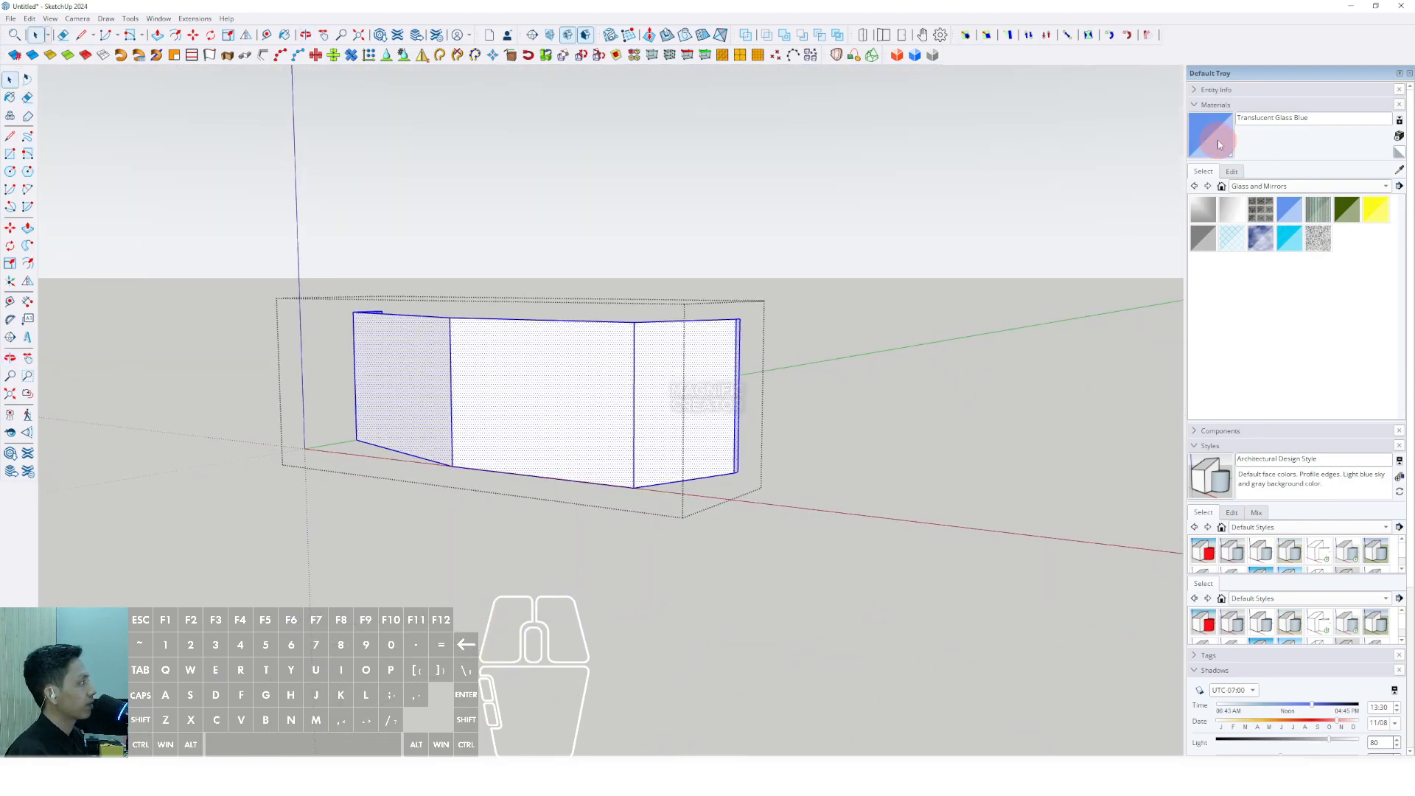
click(585, 338)
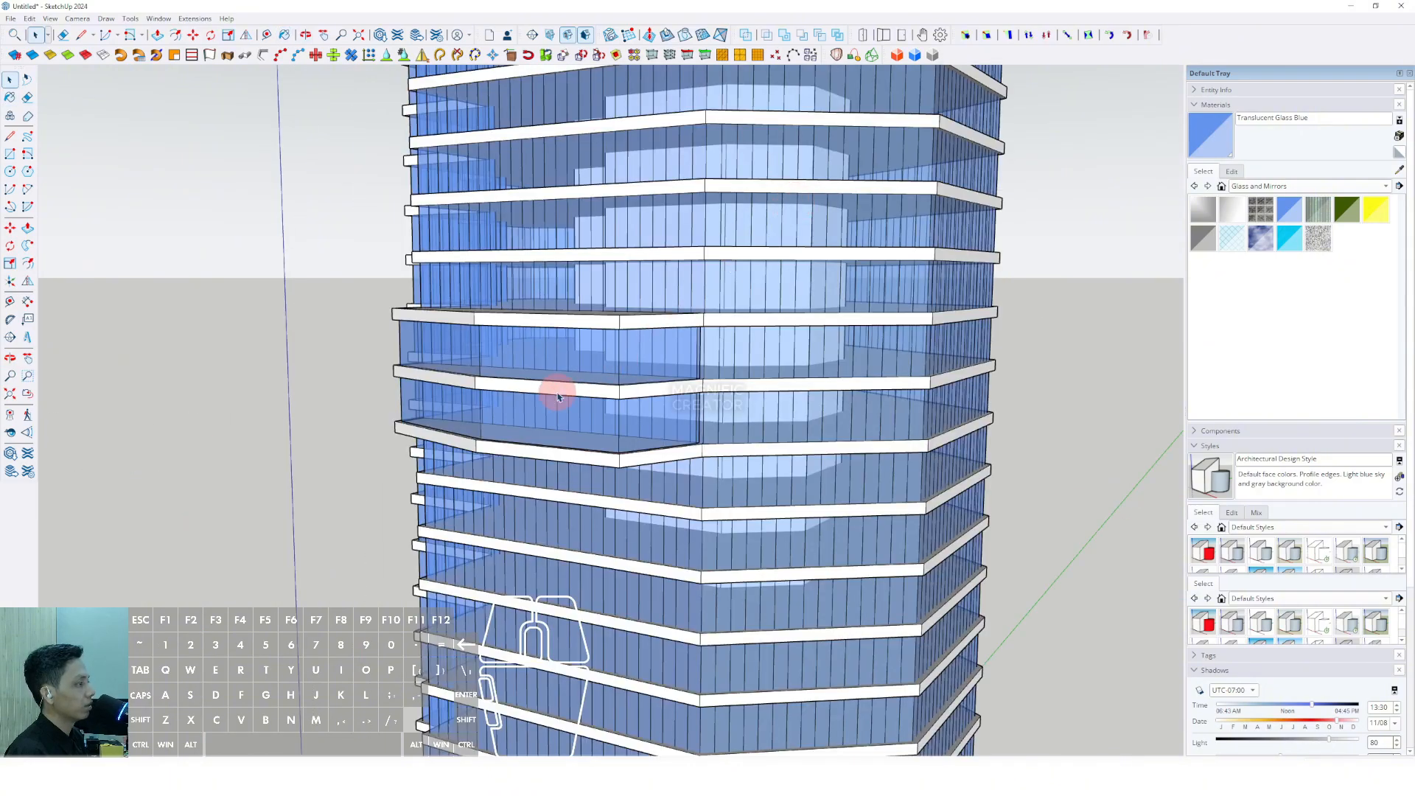
Step: Examine the glazed balcony on the whole tower from afar and up close
mouse_move(553, 395)
middle_down()
mouse_move(869, 277)
mouse_move(628, 290)
middle_up()
scroll(628, 290, down, 6)
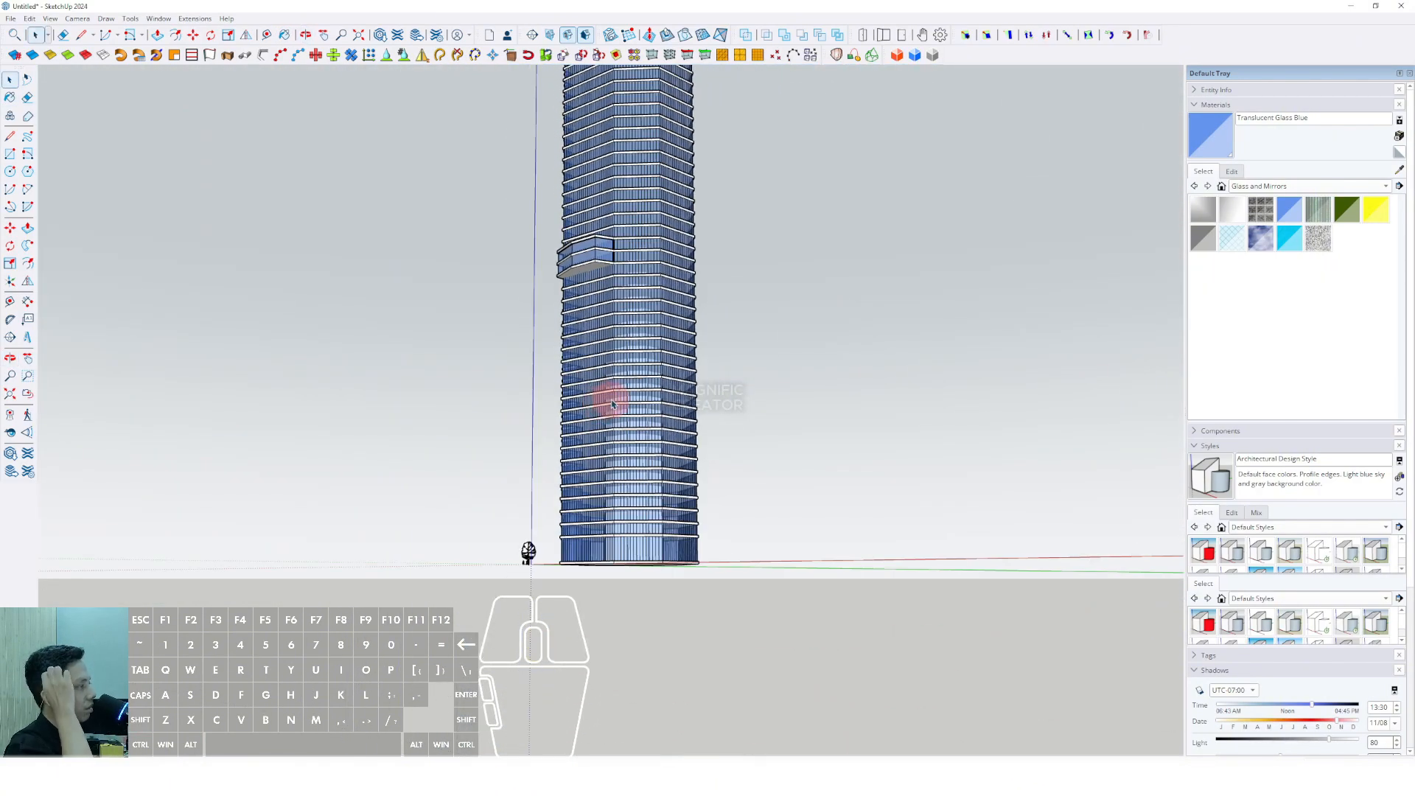
scroll(623, 418, down, 2)
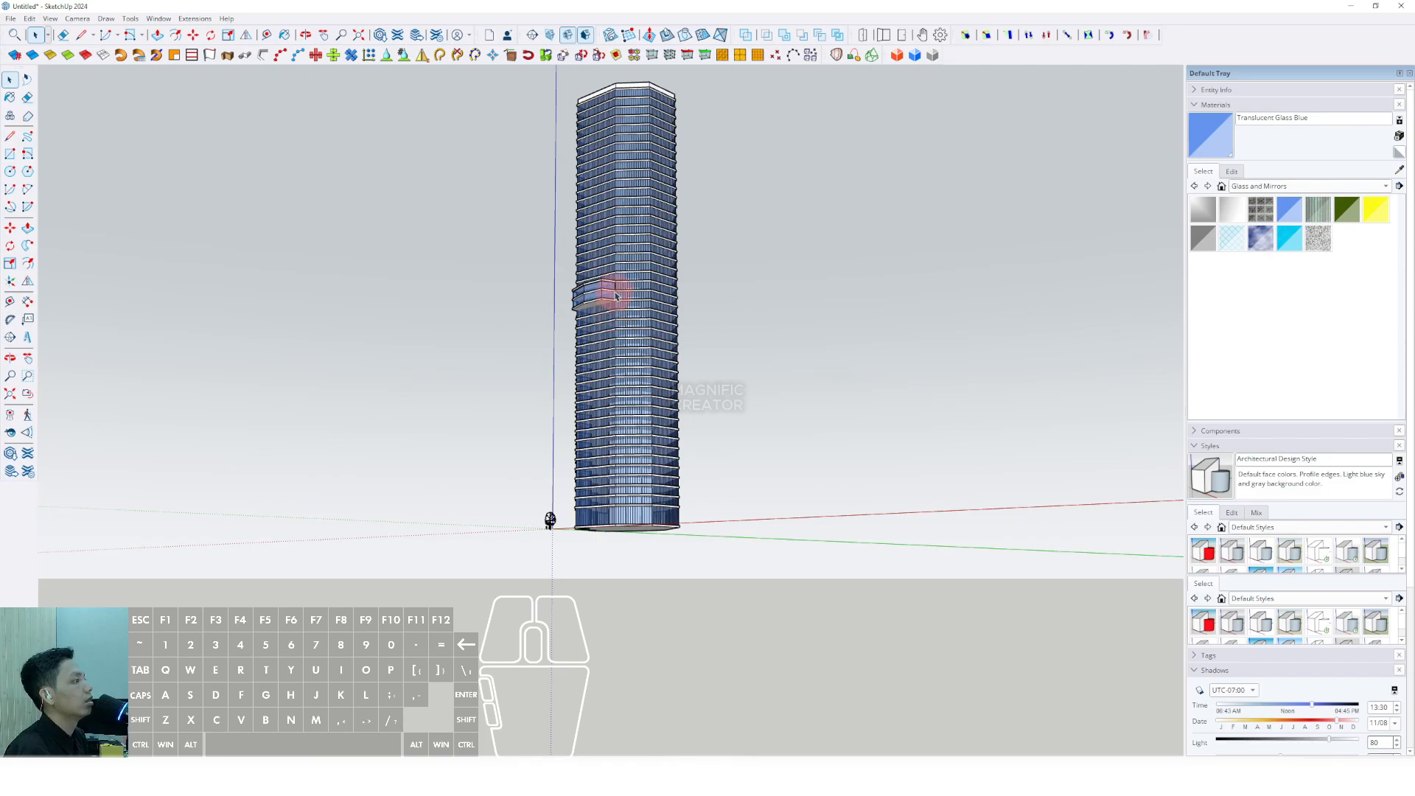
scroll(615, 296, up, 5)
scroll(621, 340, down, 5)
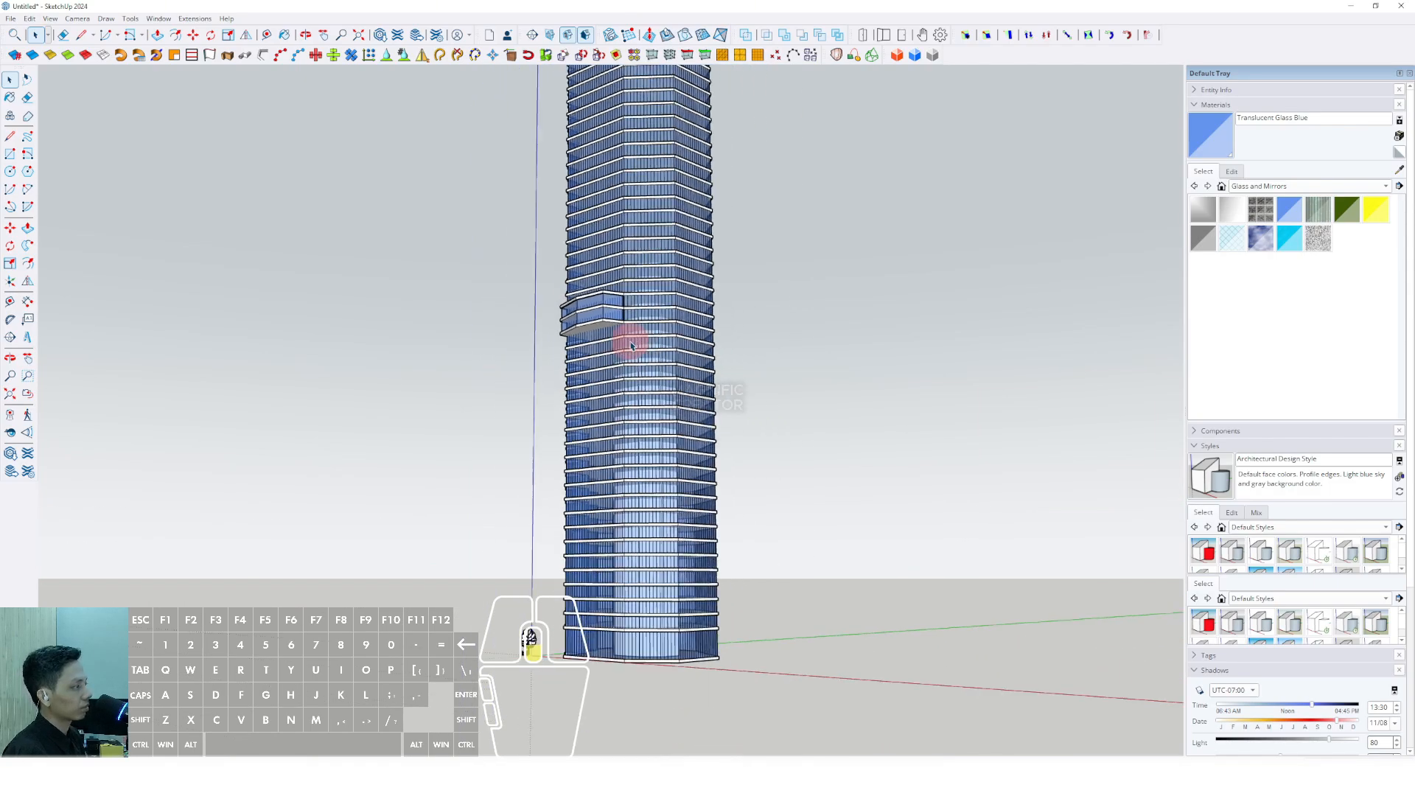
shift+middle_drag(631, 342, 644, 393)
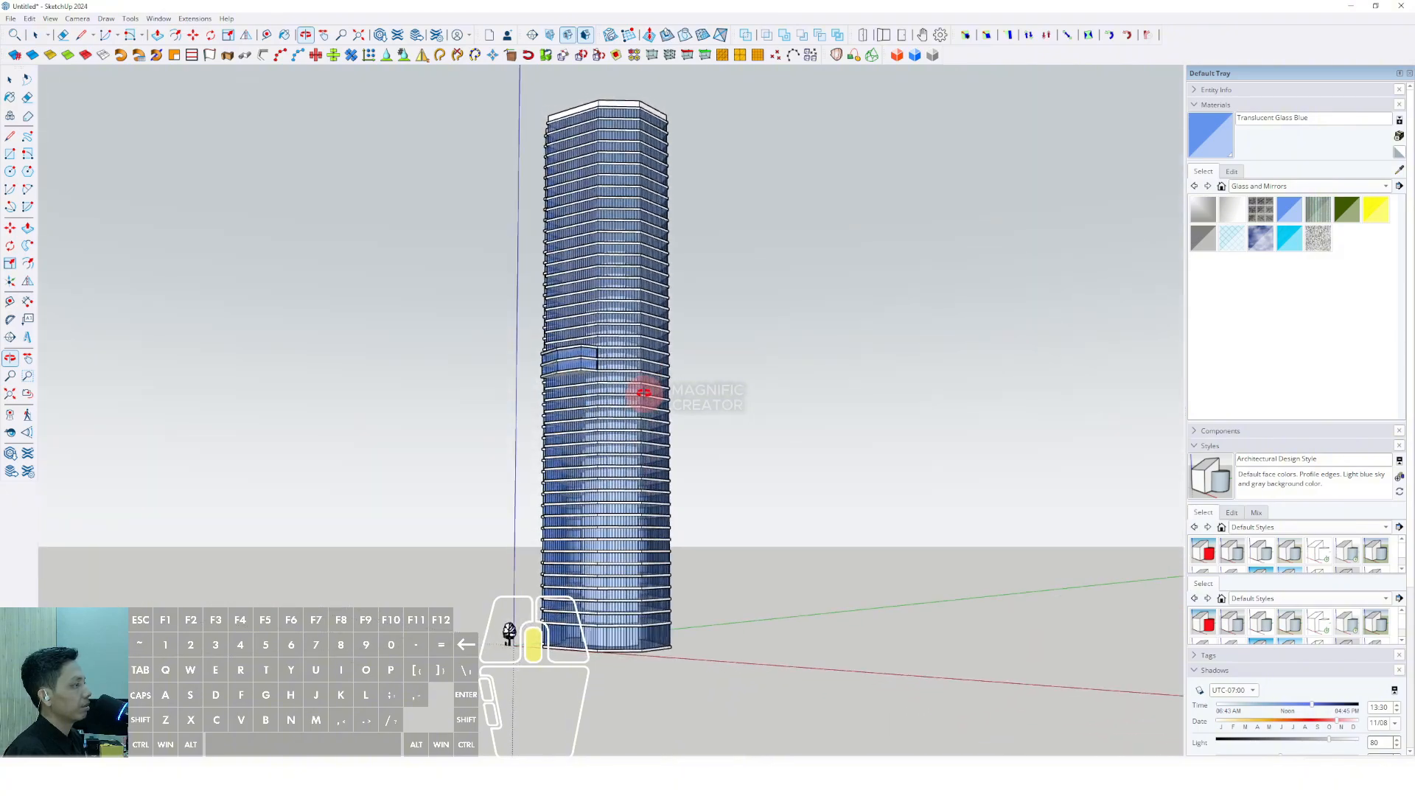
scroll(647, 280, up, 3)
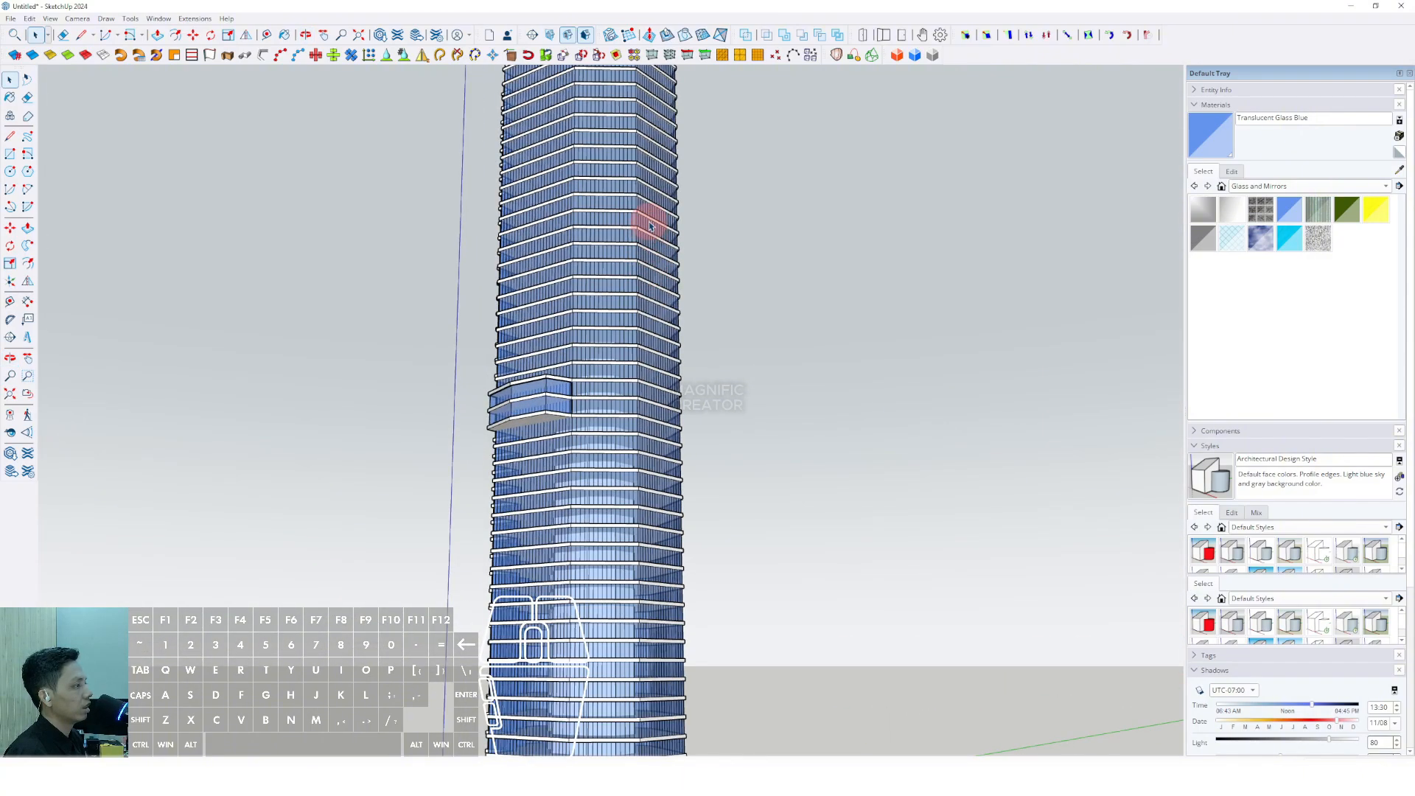
scroll(637, 417, down, 3)
scroll(635, 436, up, 3)
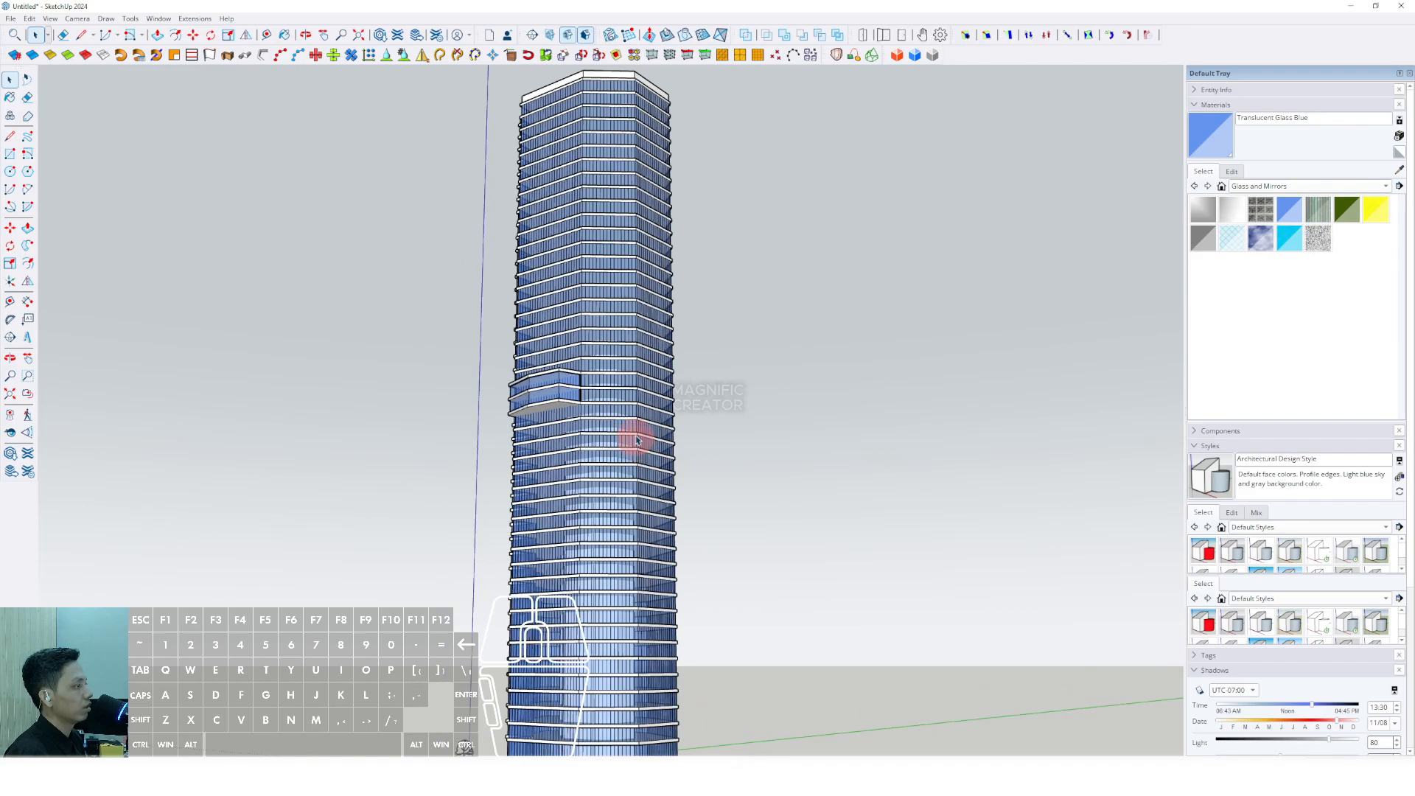
Step: Select four consecutive floor slabs above the existing balcony and make them unique
middle_drag(634, 301, 651, 430)
scroll(633, 334, up, 4)
scroll(649, 428, up, 4)
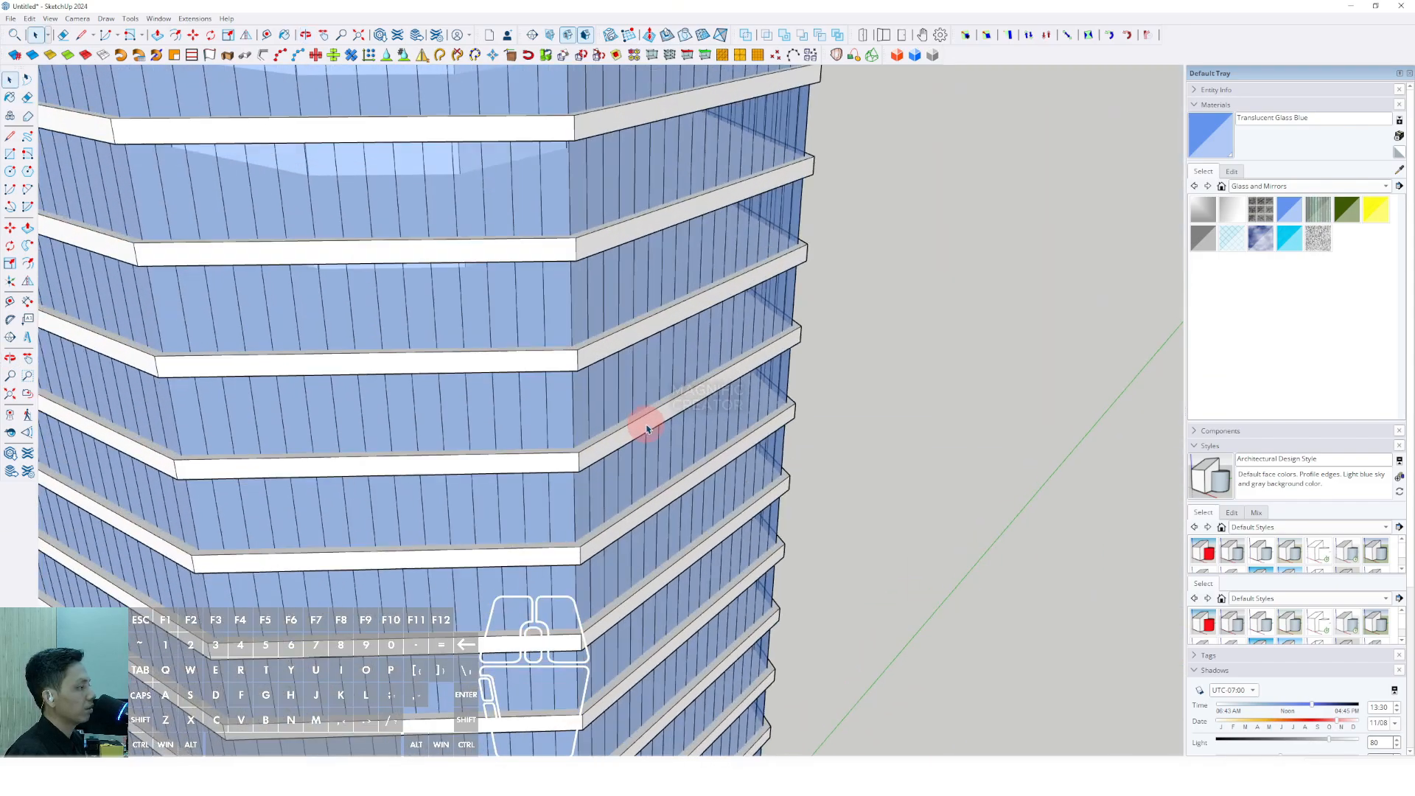
click(640, 417)
scroll(638, 391, down, 3)
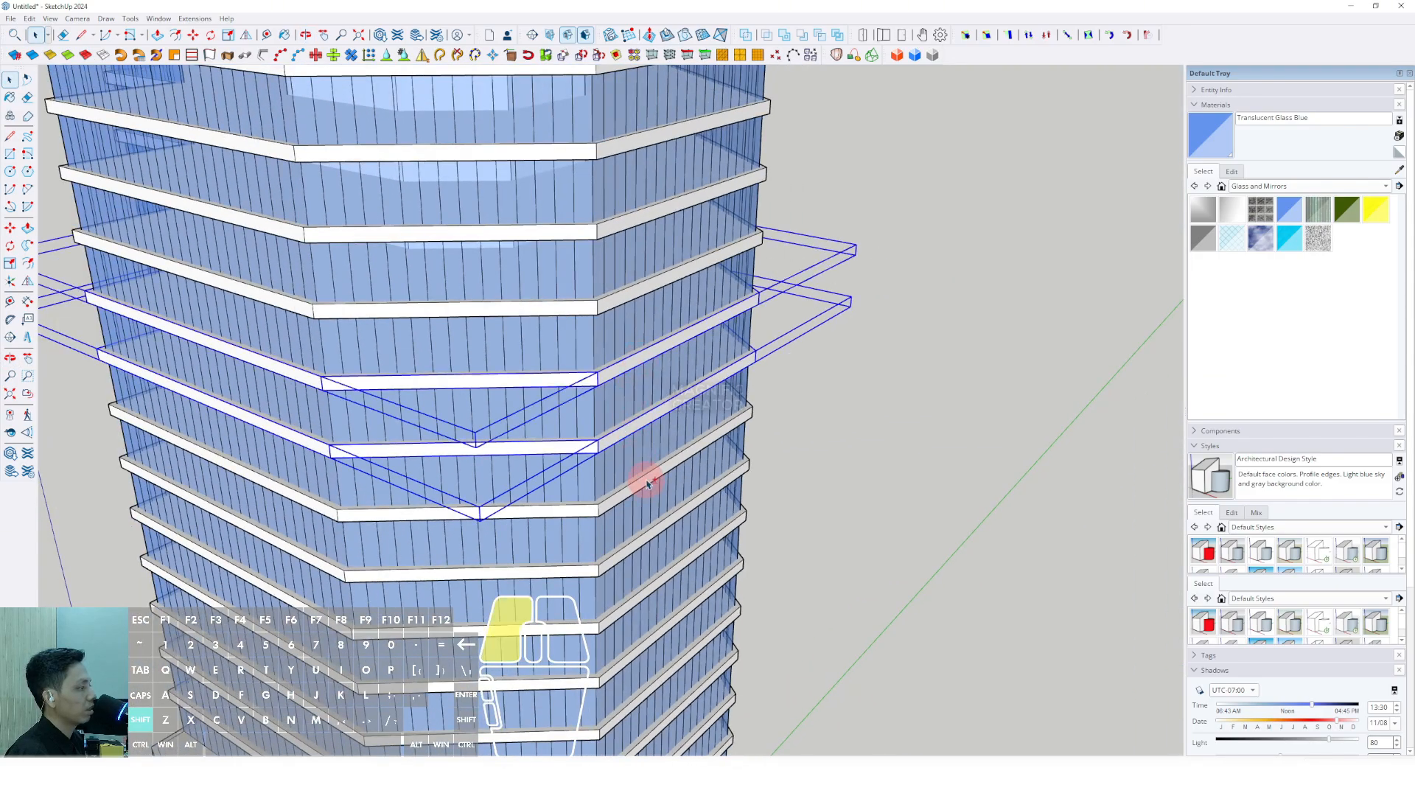
scroll(627, 435, down, 2)
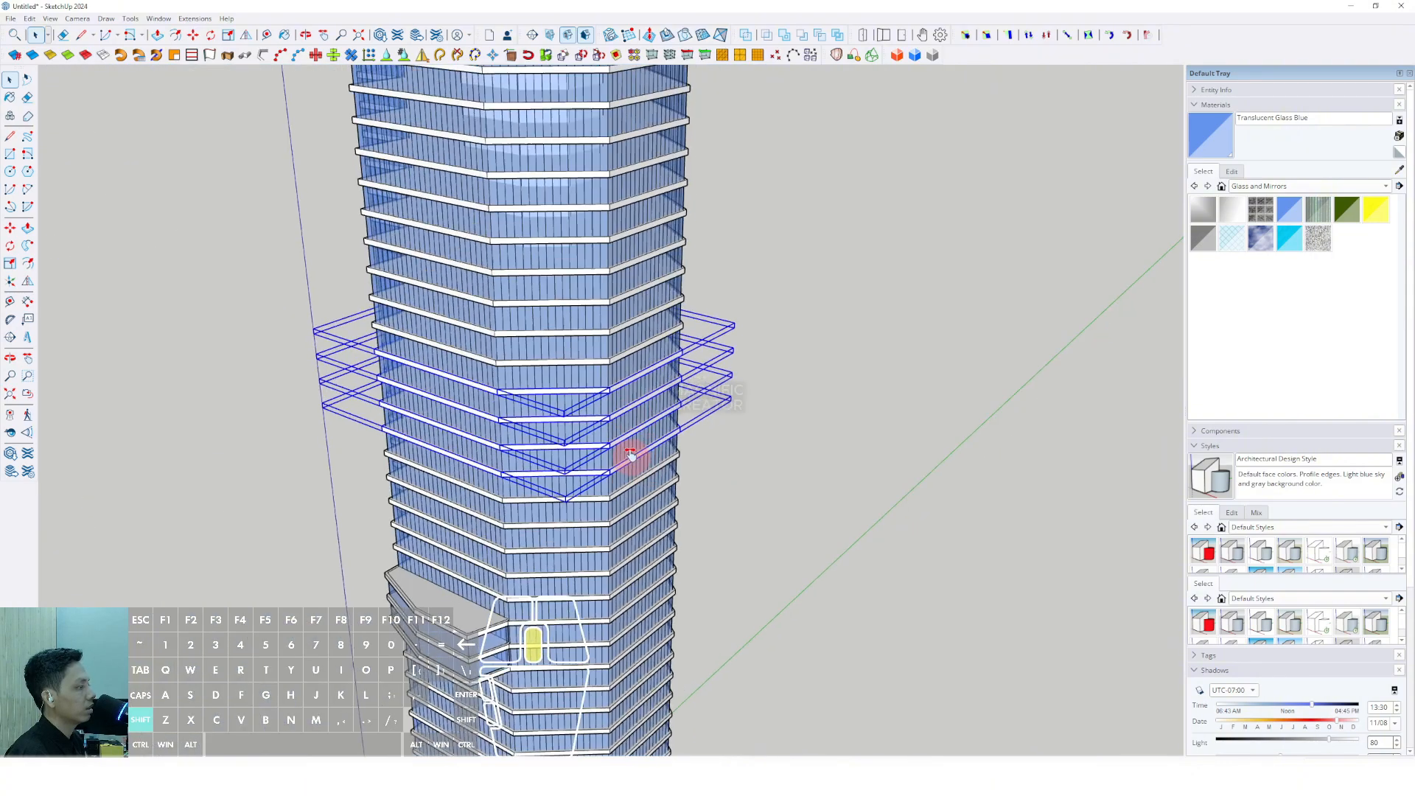
scroll(622, 307, up, 5)
right_click(623, 305)
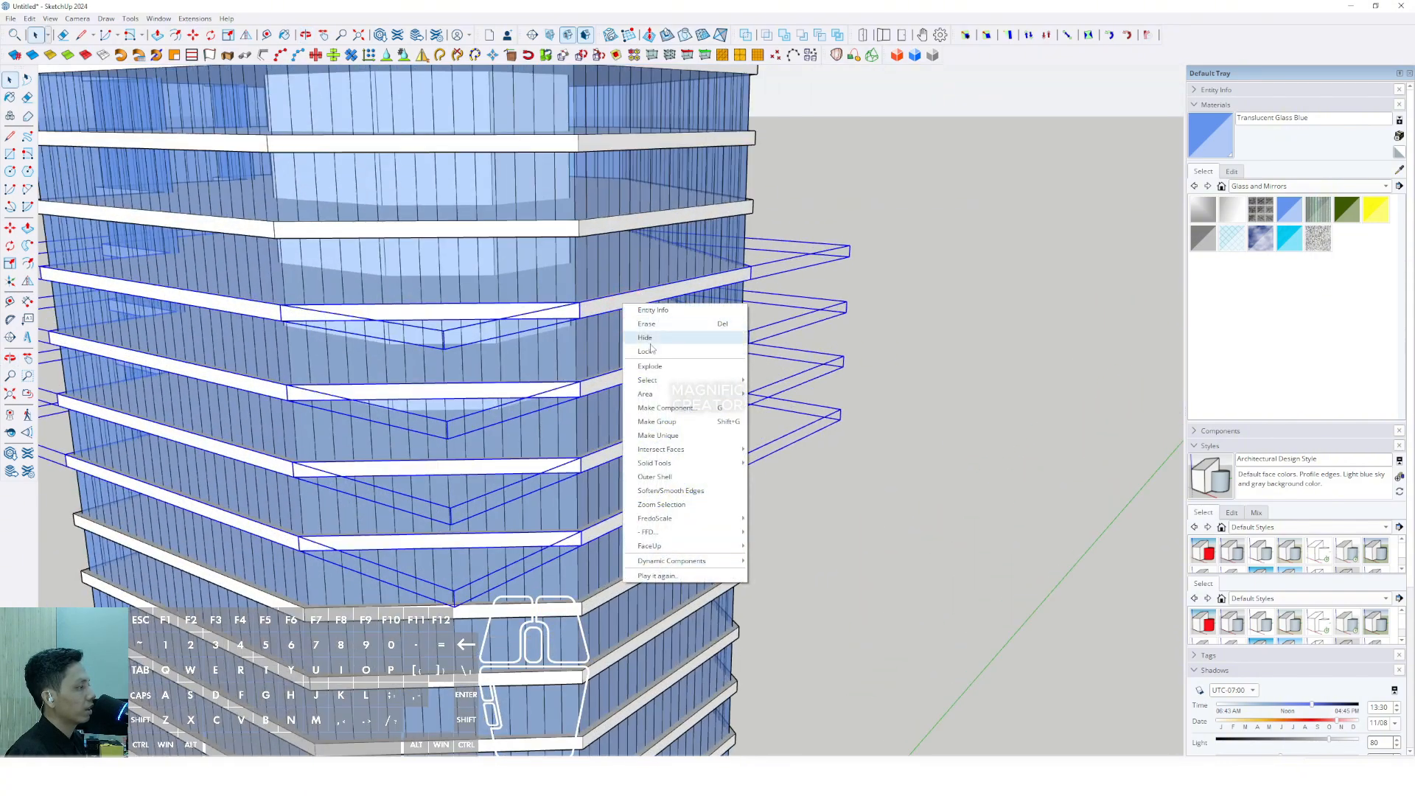
click(663, 435)
Step: Open one of the four unique slabs and Push/Pull its angled side face outward to form protruding balconies, then leave editing mode
scroll(629, 361, up, 3)
key(p)
click(644, 341)
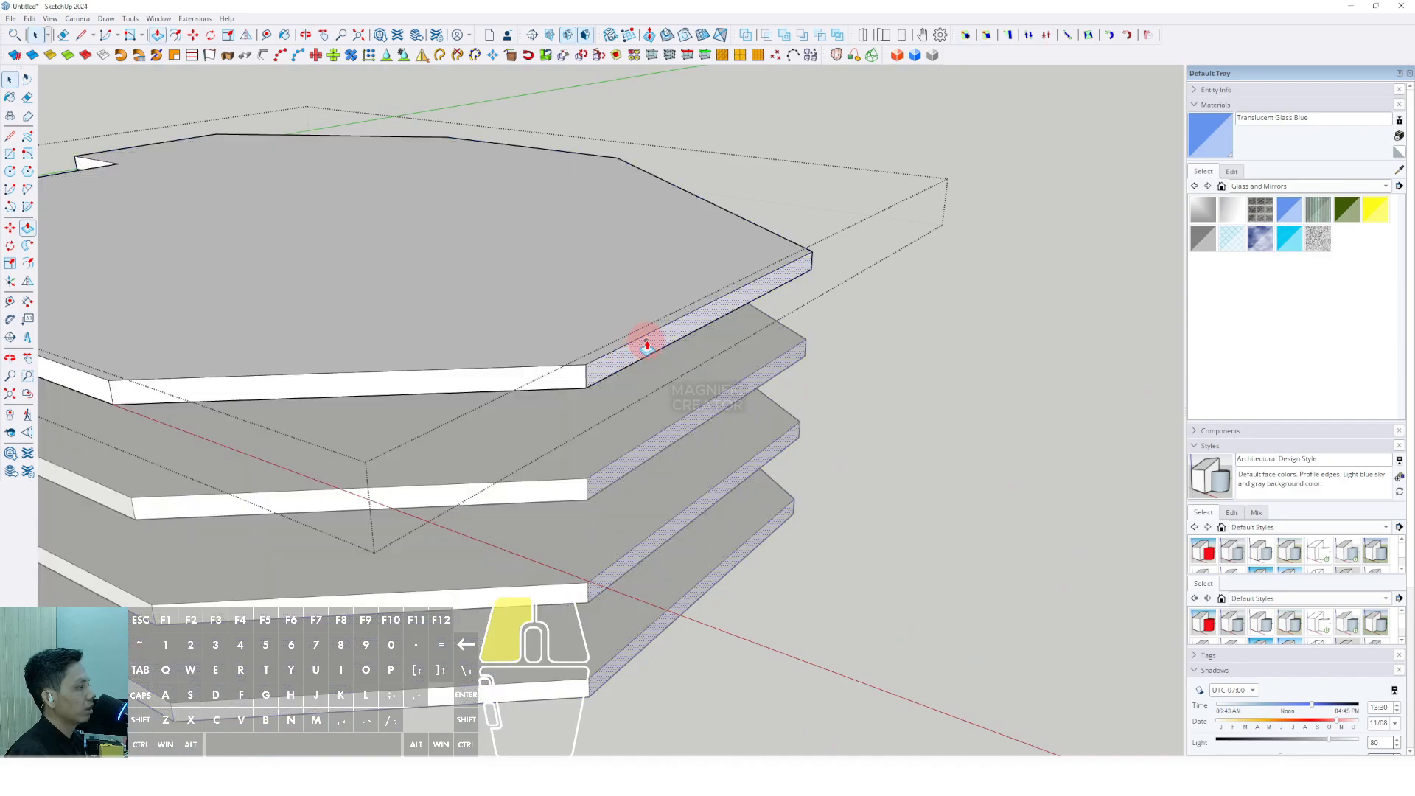
scroll(729, 369, down, 5)
key(i)
scroll(746, 374, down, 2)
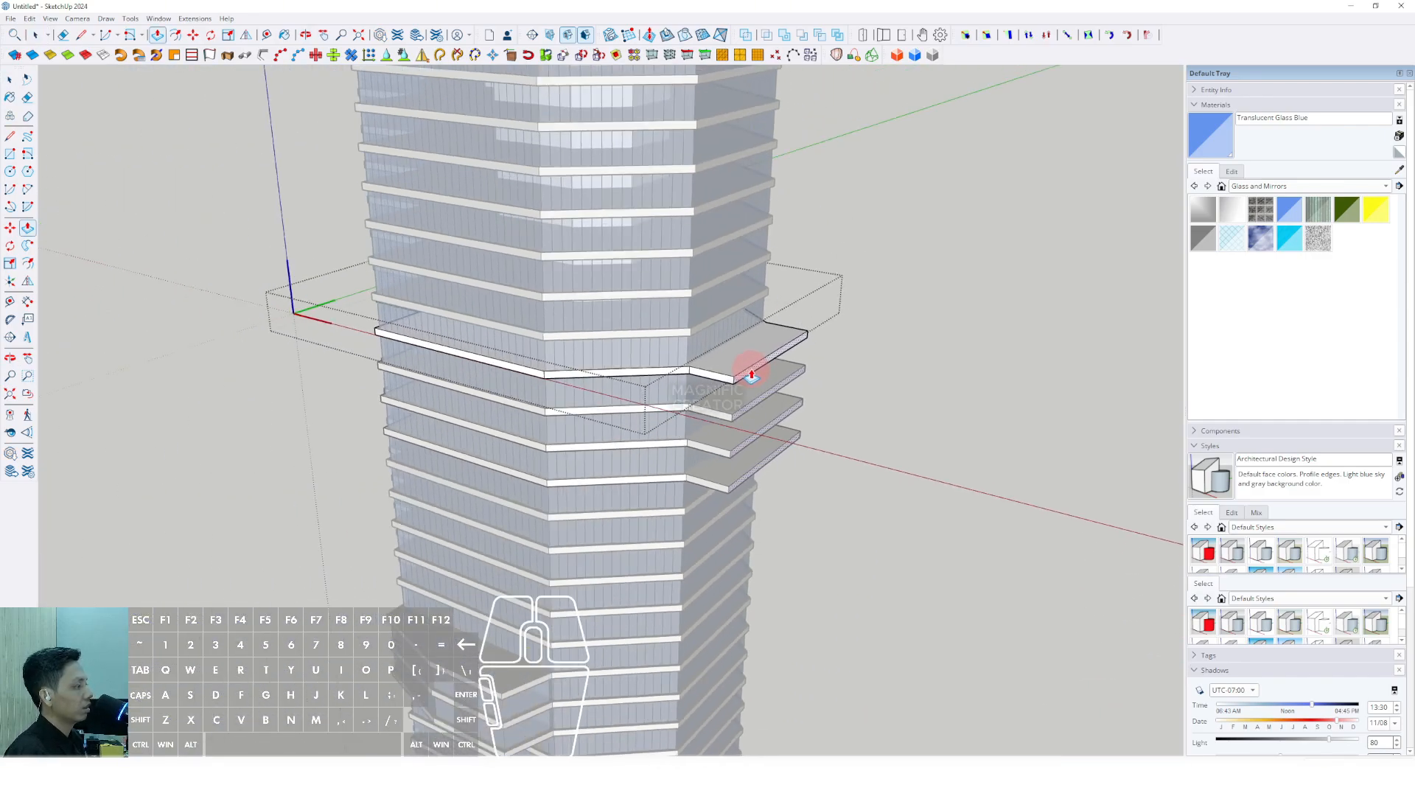
click(751, 374)
scroll(759, 418, up, 2)
middle_drag(758, 417, 656, 446)
key(space)
click(894, 287)
Step: Draw an inset rectangle on the highest new balcony slab, running from the glass facade line to just inside the outer edges
scroll(524, 376, up, 4)
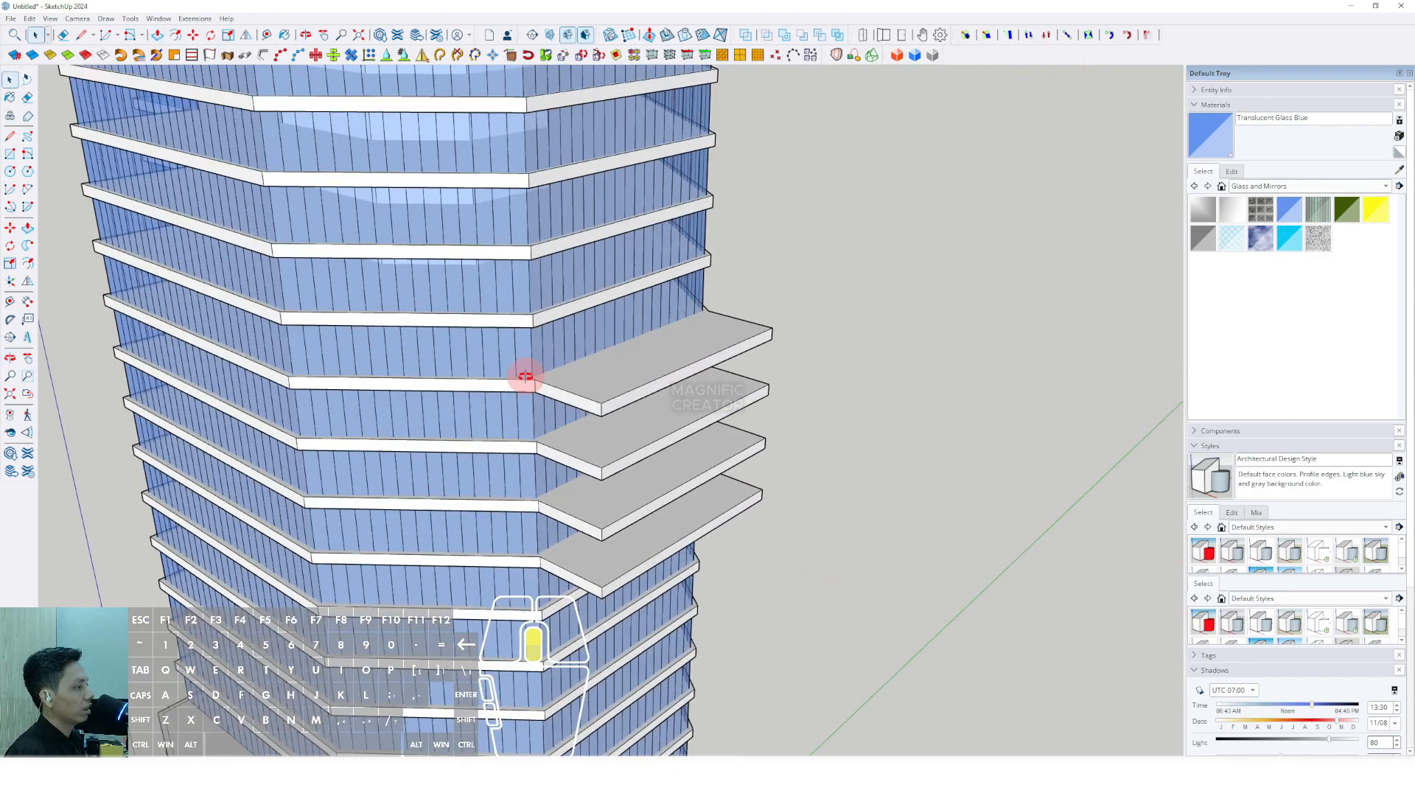
middle_drag(524, 376, 493, 457)
scroll(486, 455, up, 2)
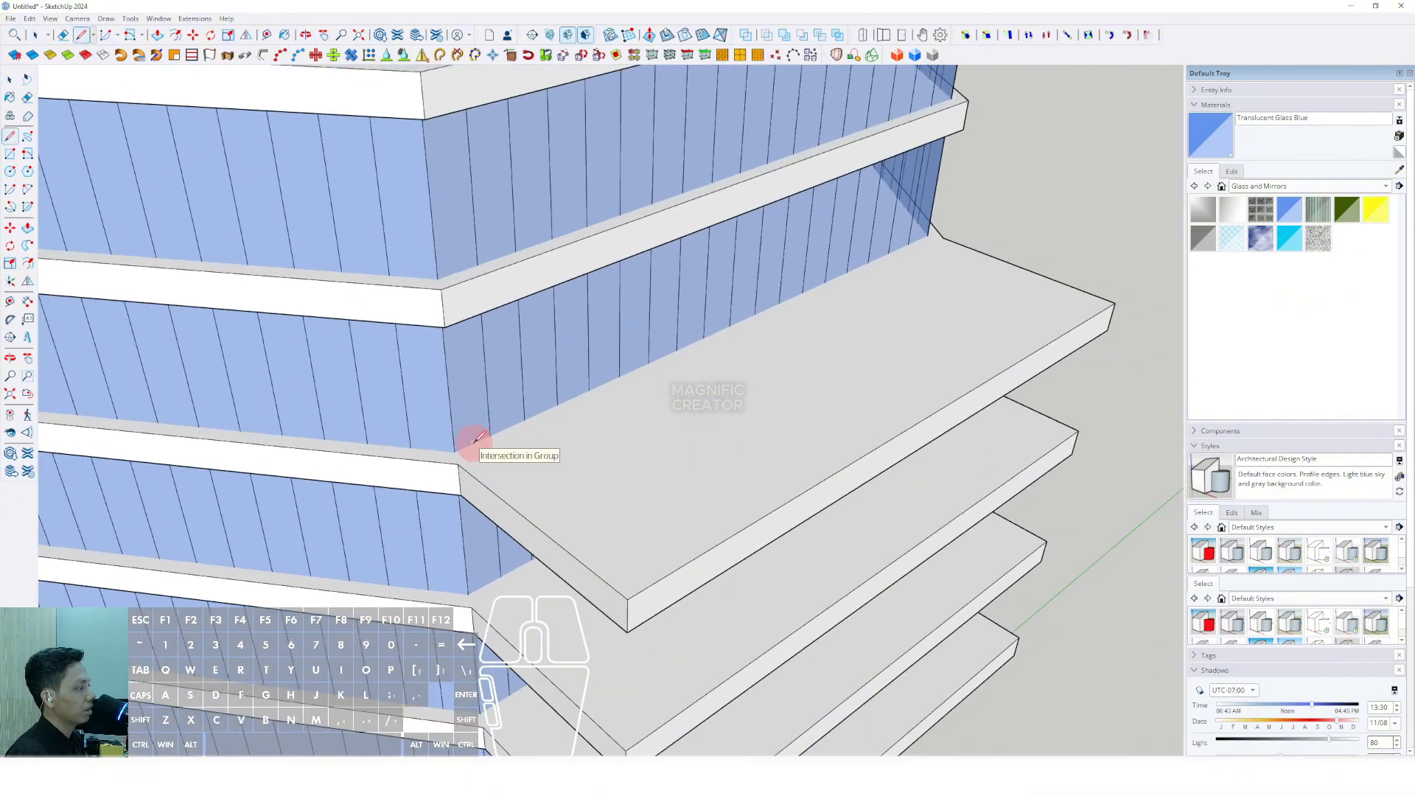
key(space)
shift+middle_drag(701, 392, 855, 339)
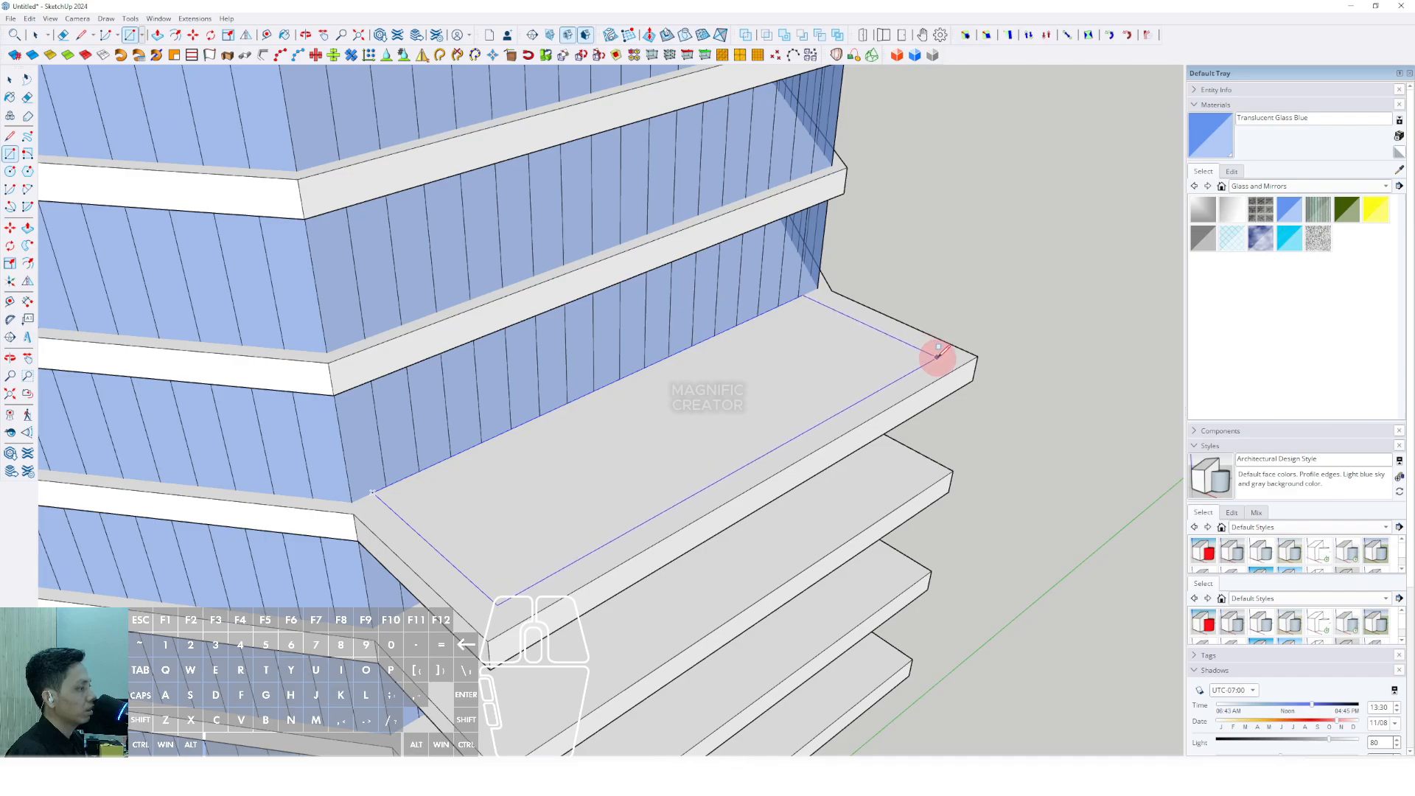
click(939, 356)
Step: Push/Pull the inset rectangle down through the new balcony floors to the lowest of the four slabs
middle_drag(939, 356, 661, 278)
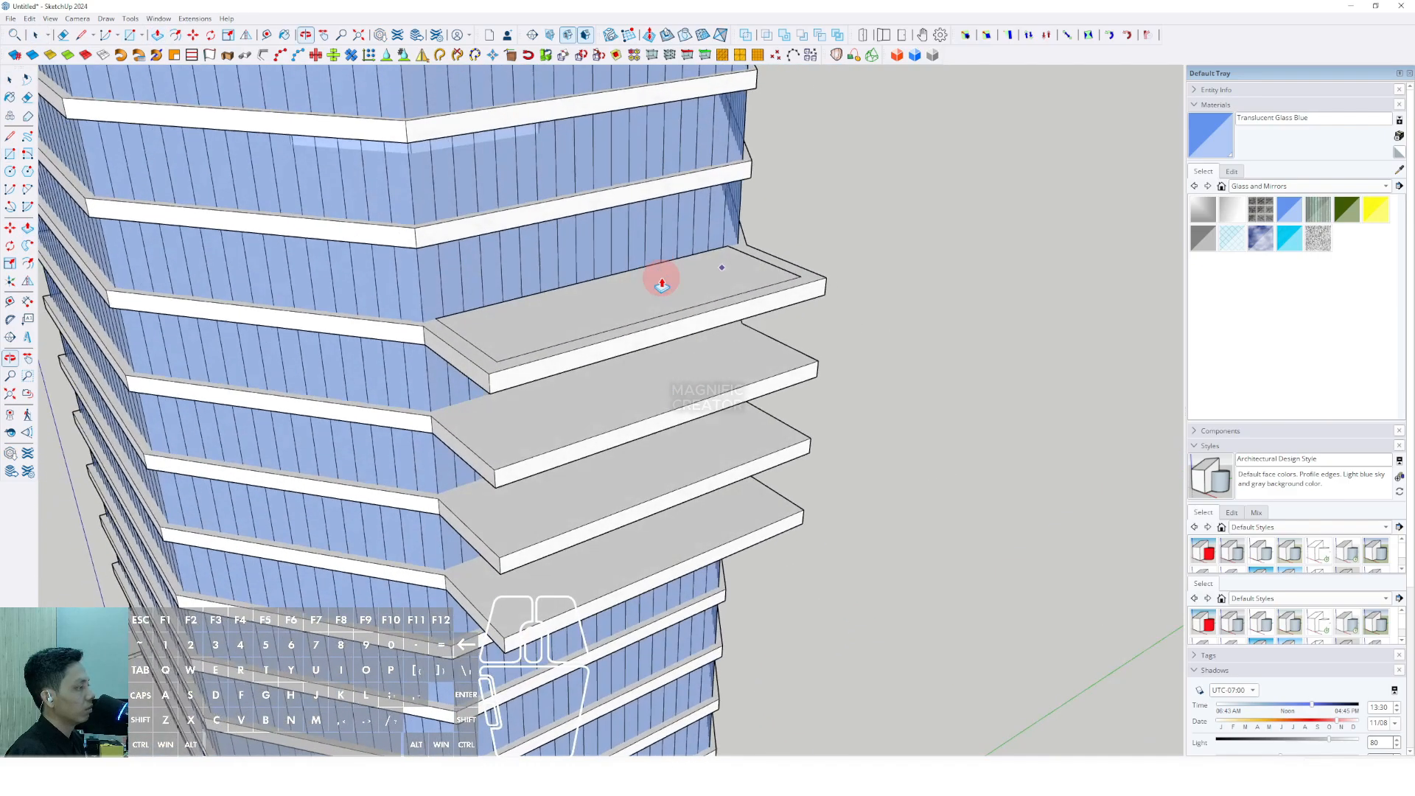
click(721, 268)
middle_drag(600, 474, 714, 231)
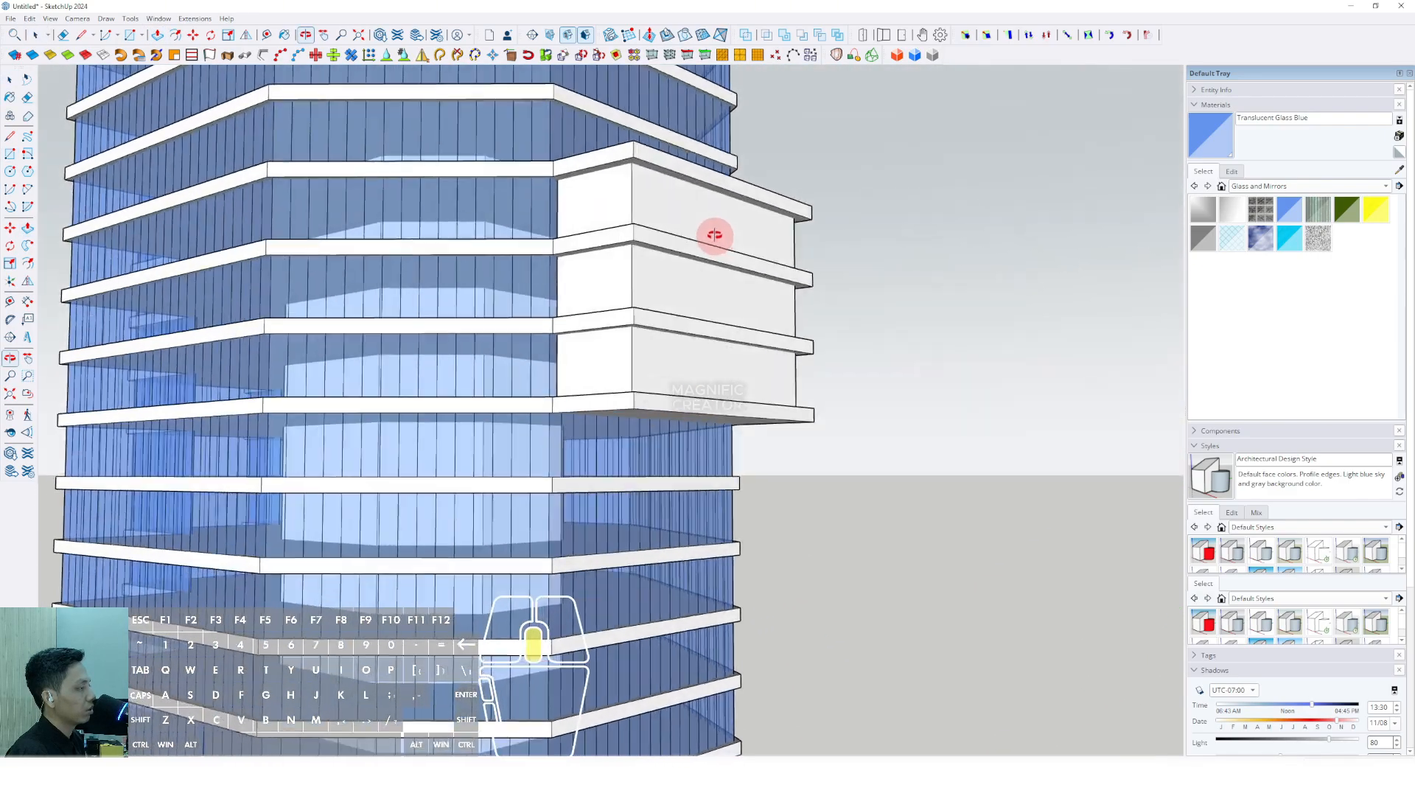
Step: Select the entire extruded volume between the new balcony slabs and make it a group
key(space)
triple_click(645, 199)
right_click(645, 199)
click(680, 302)
click(659, 222)
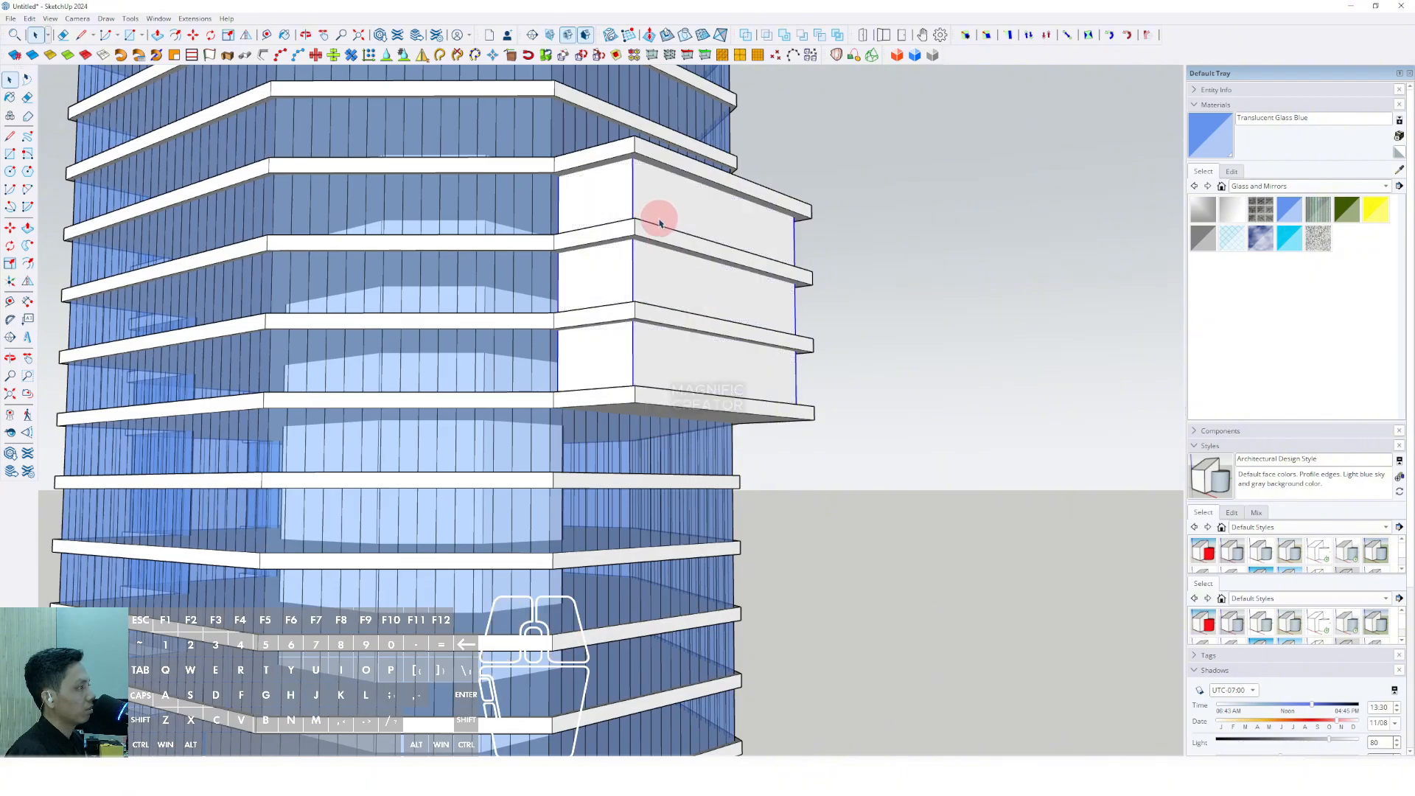
Step: Open the balcony volume group, delete its top, bottom and facade-side faces so only the outer walls remain, and leave editing mode
double_click(646, 205)
middle_drag(645, 243, 537, 389)
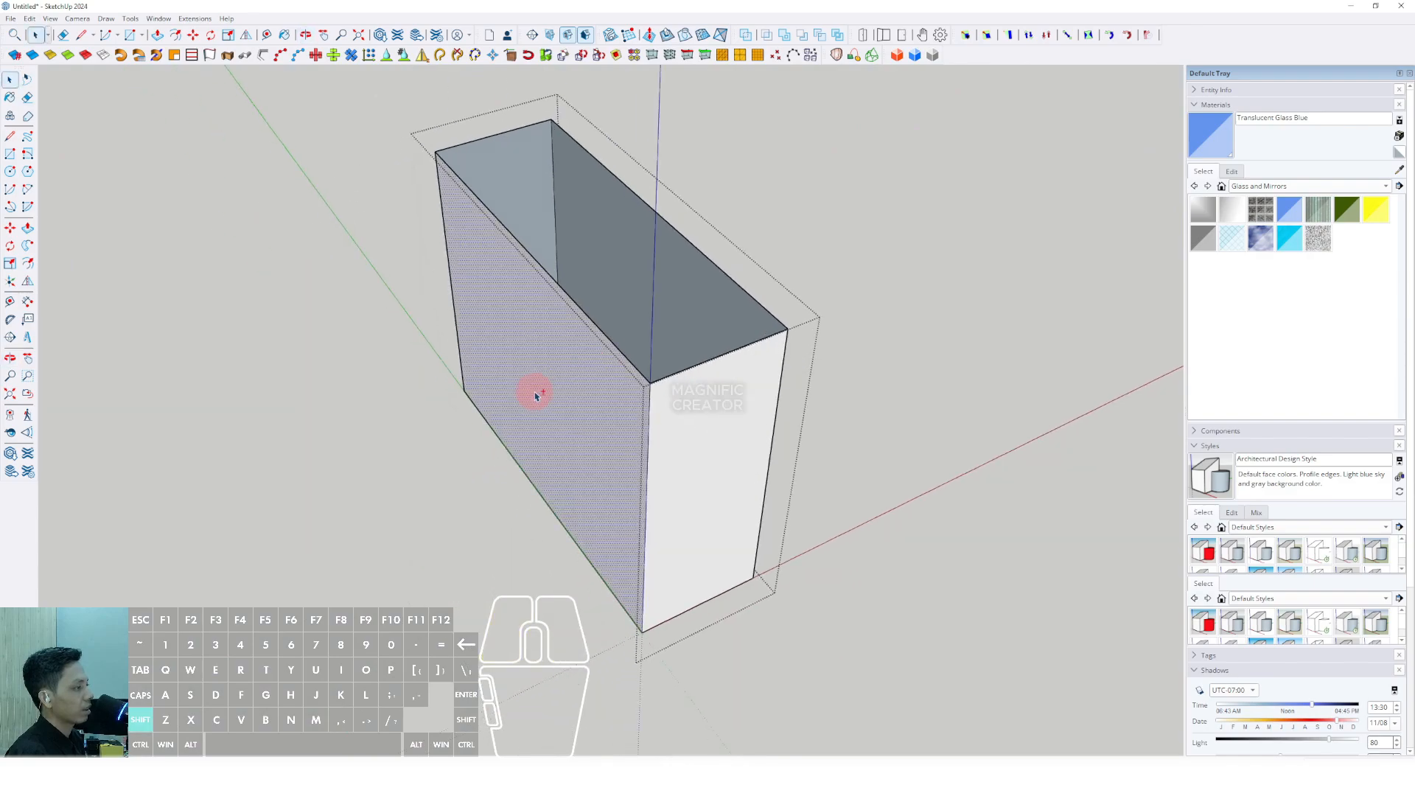
click(560, 464)
middle_drag(610, 454, 620, 341)
middle_drag(603, 401, 641, 293)
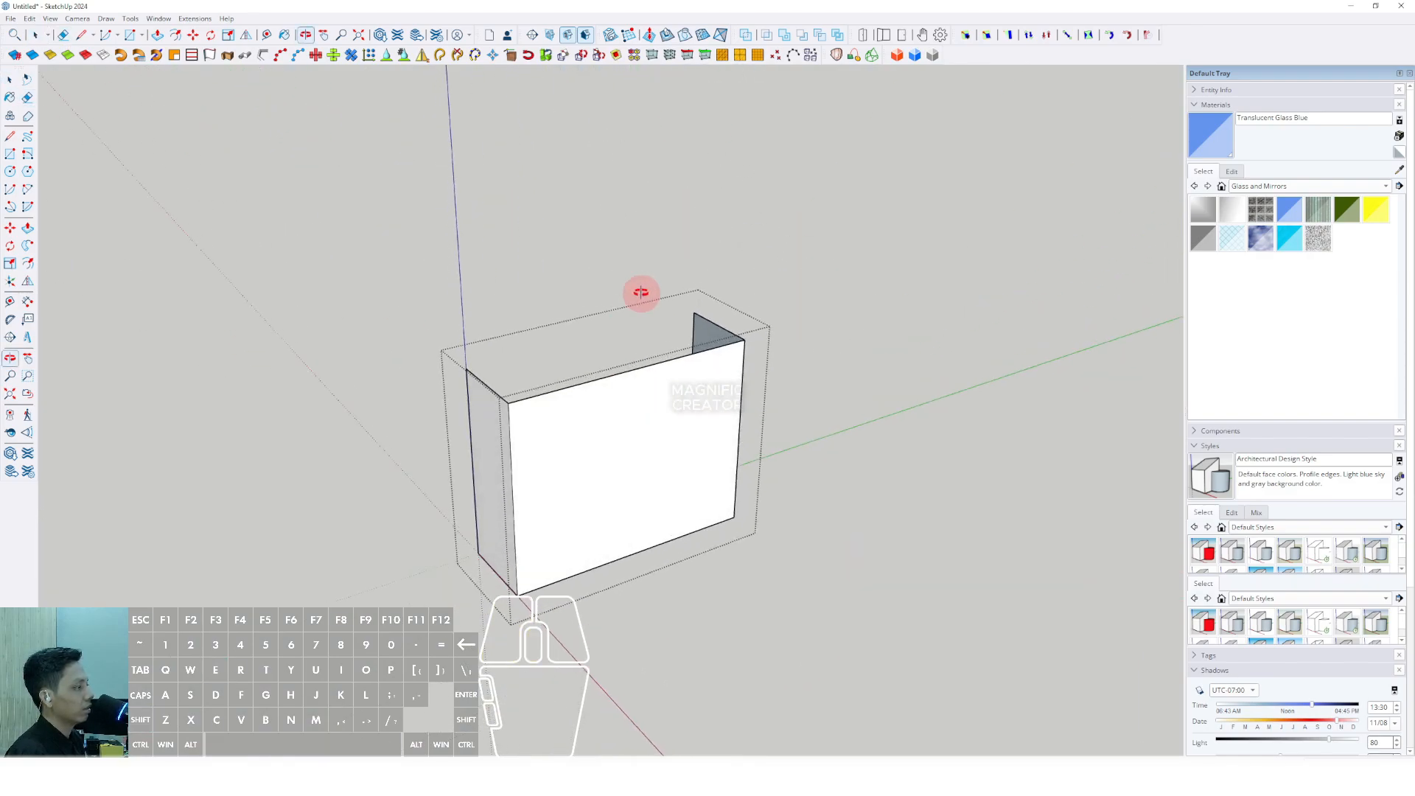
key(space)
click(877, 274)
middle_drag(840, 310, 1152, 127)
right_click(1151, 127)
click(1159, 151)
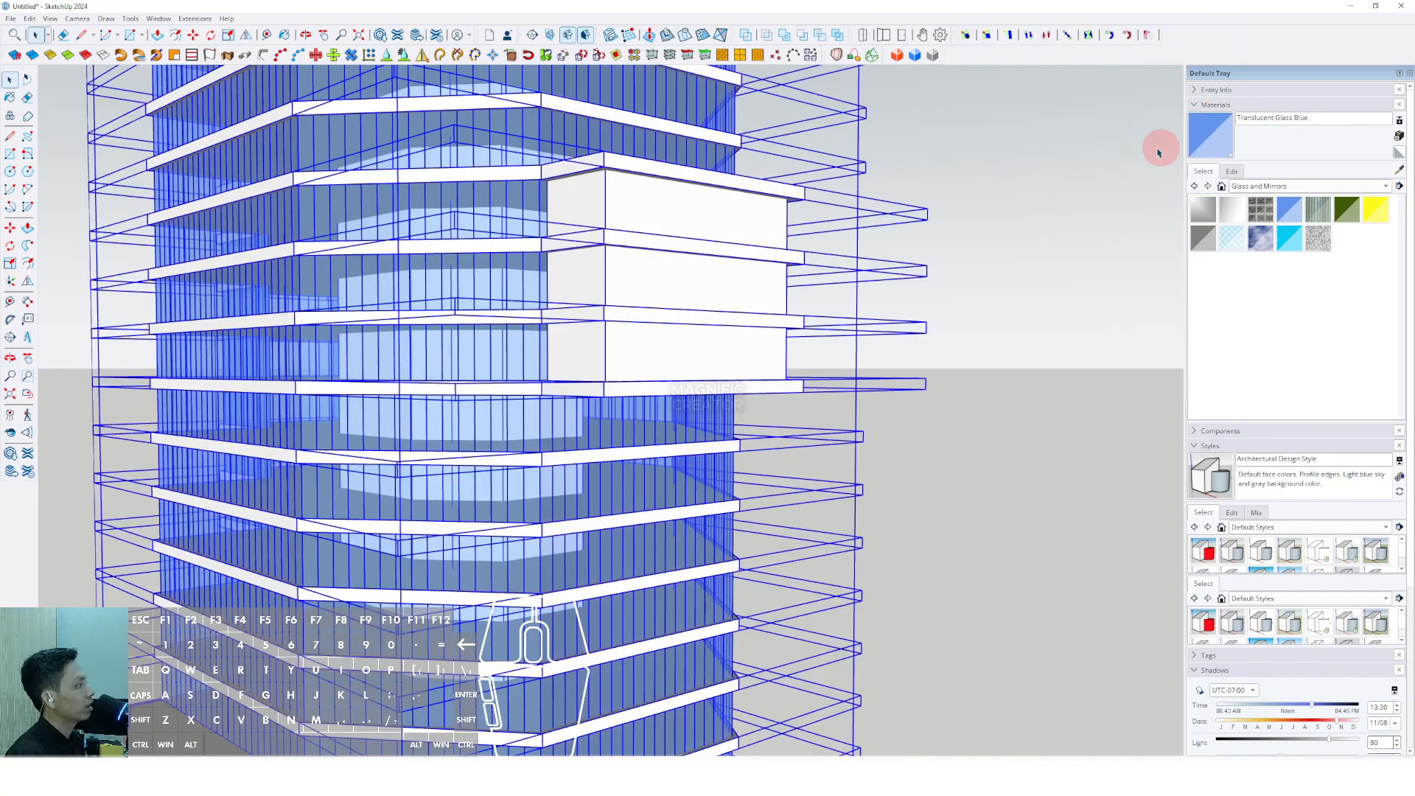
click(1006, 200)
Step: Paint the walls between the new balcony slabs with Translucent Glass Blue
click(1217, 137)
scroll(692, 240, up, 2)
shift+click(667, 206)
shift+scroll(693, 235, down, 5)
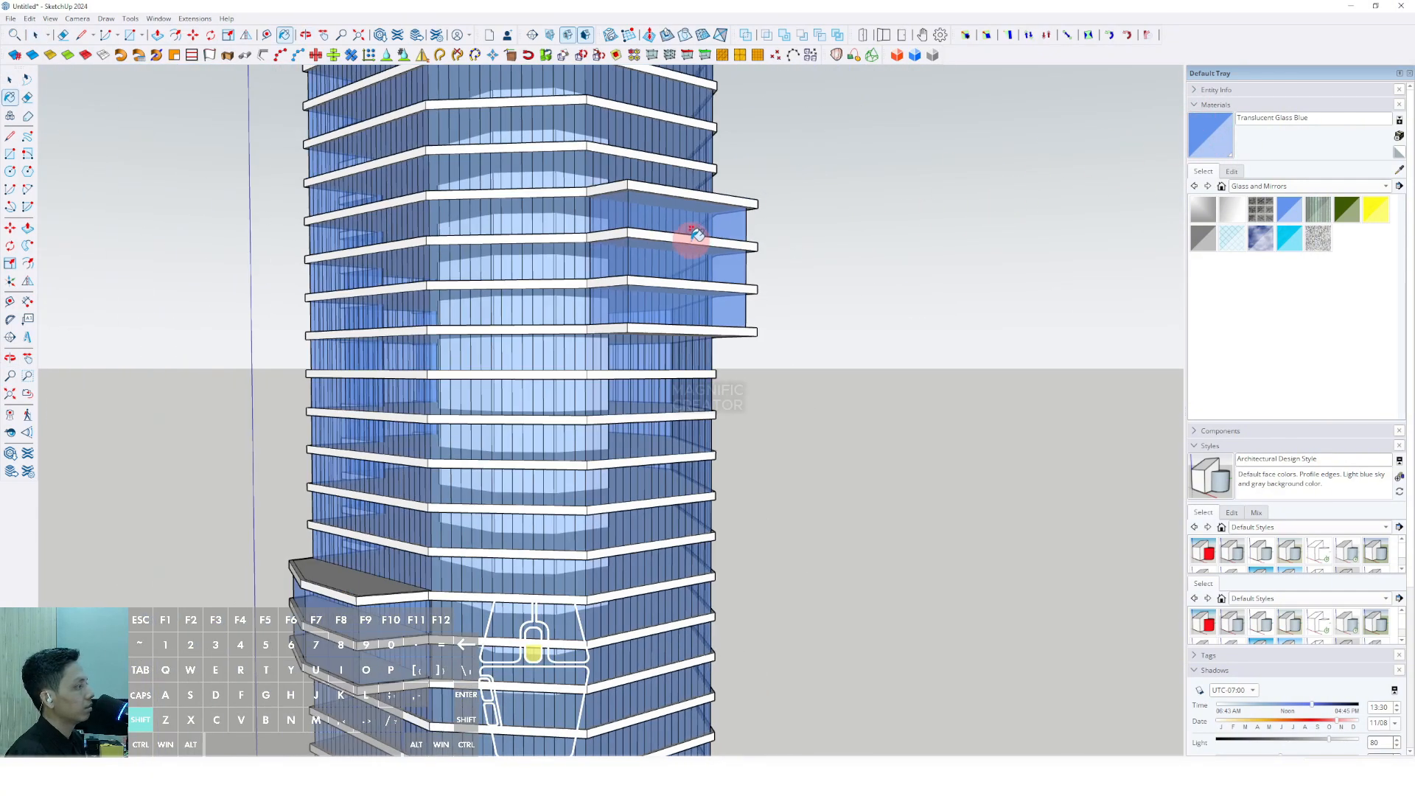
scroll(697, 235, down, 10)
key(space)
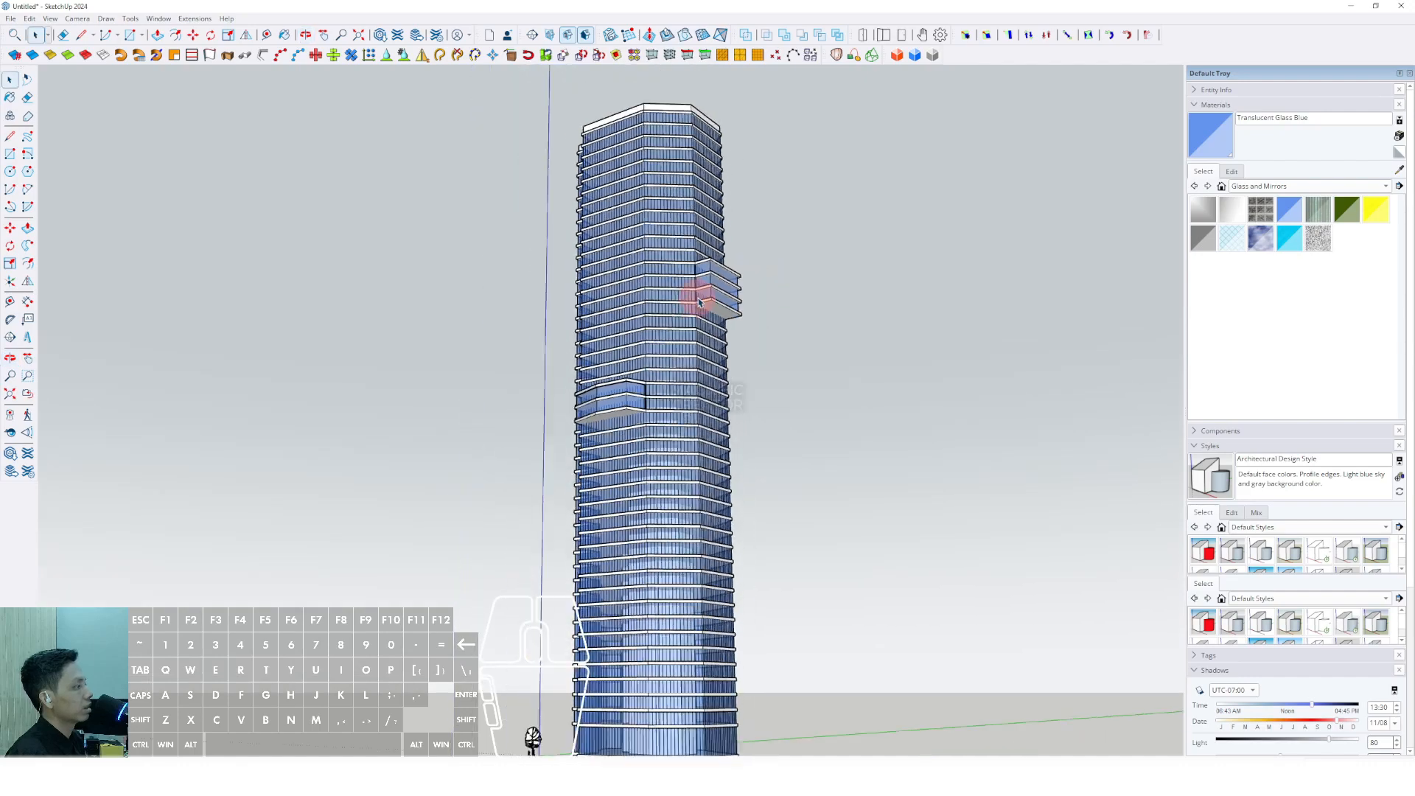
middle_drag(700, 300, 651, 296)
middle_drag(632, 375, 620, 426)
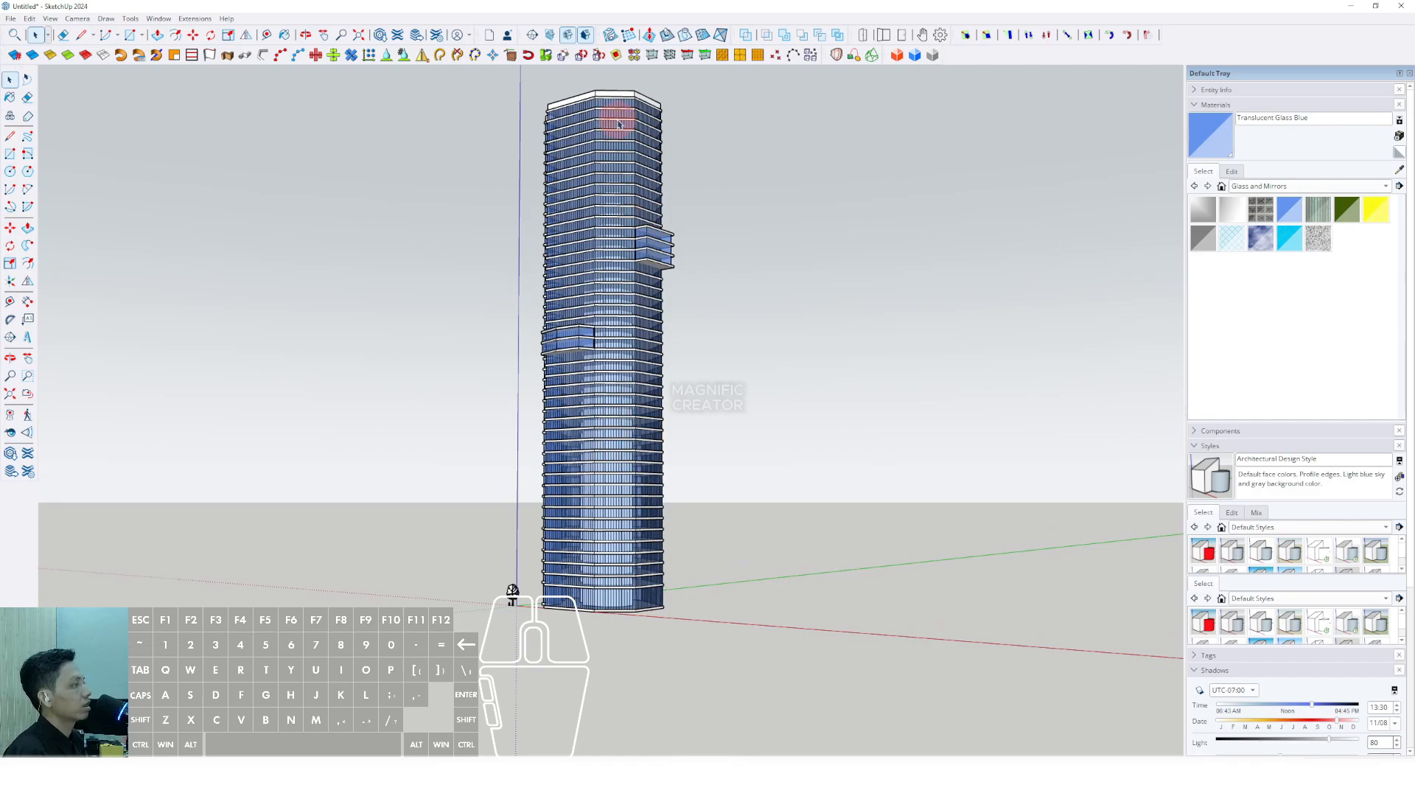
Step: Draw a narrow vertical rectangle on the tower facade beside the glazed balconies, running from just below the parapet down to the lower floors
scroll(619, 124, up, 5)
key(r)
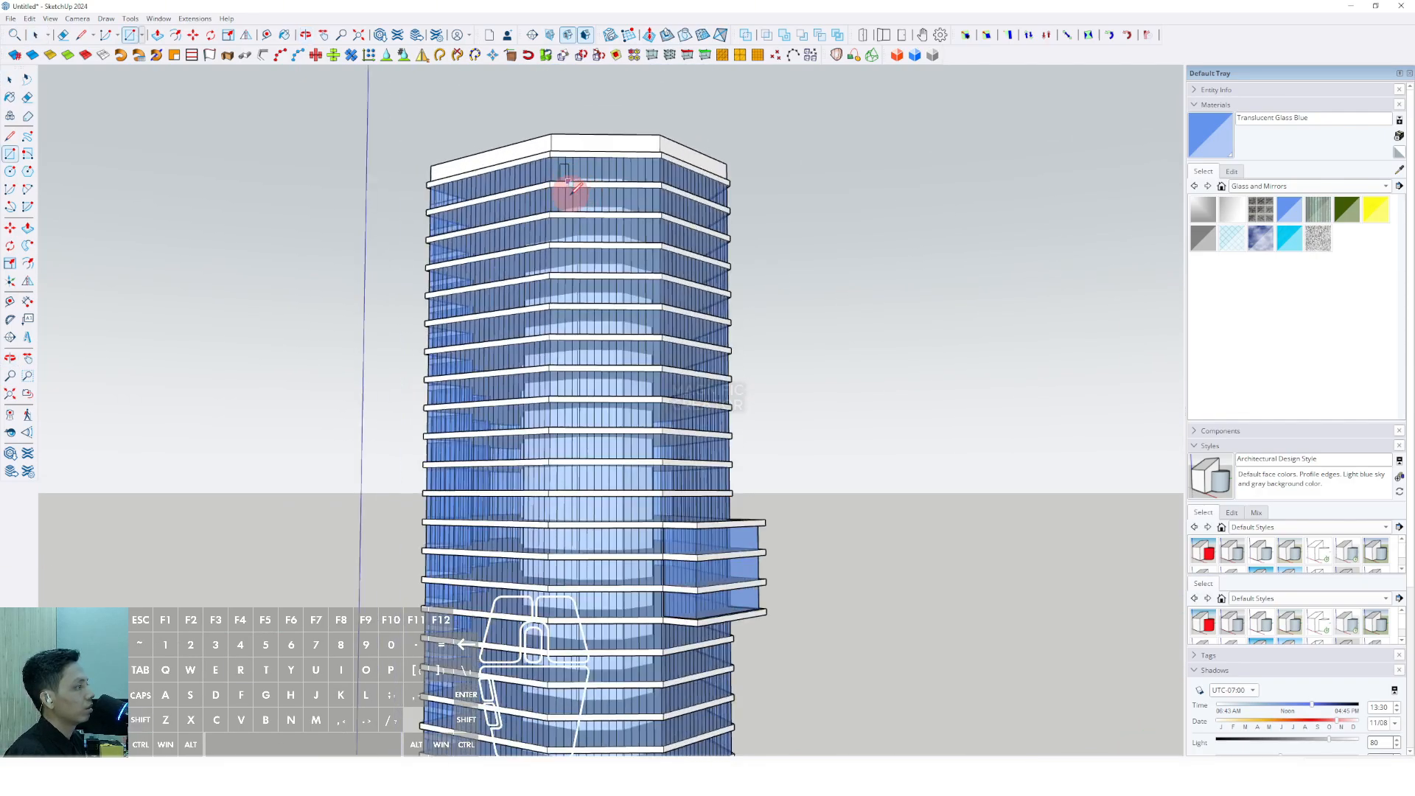
scroll(584, 398, down, 5)
middle_drag(585, 398, 546, 285)
scroll(567, 444, up, 3)
key(space)
scroll(536, 286, up, 3)
scroll(536, 286, up, 2)
Step: Push/Pull the narrow vertical strip into a thin facade fin and make it a group
key(p)
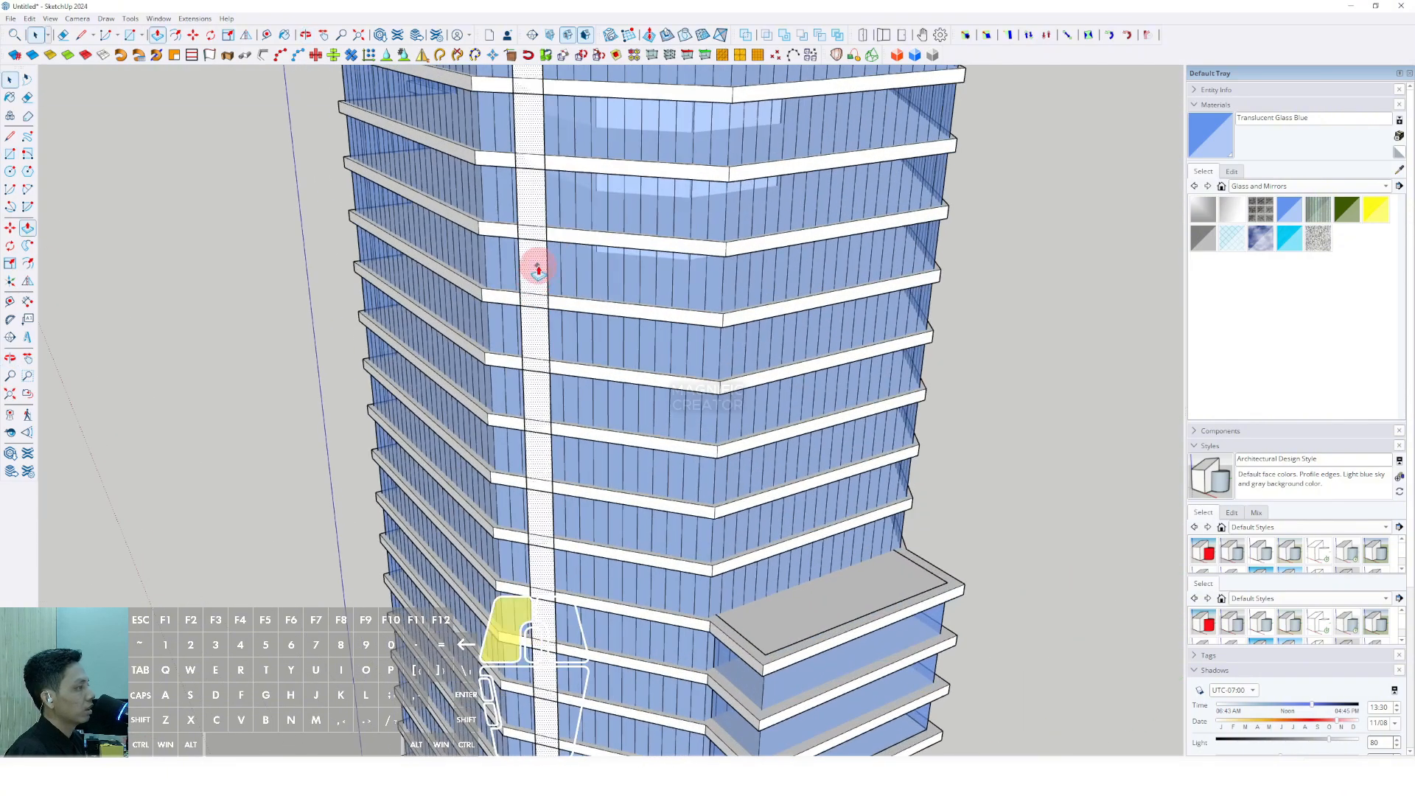
scroll(541, 272, down, 6)
key(space)
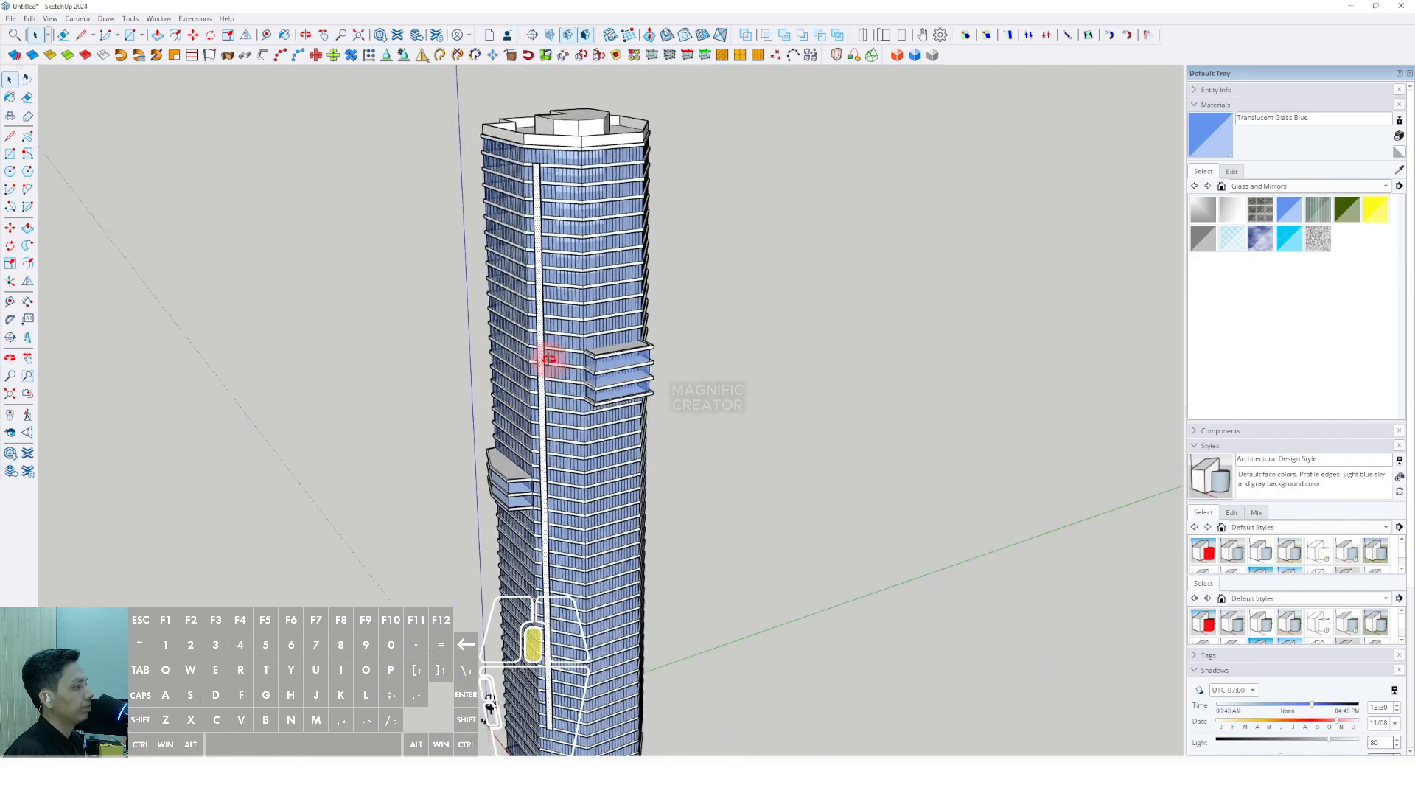
scroll(516, 284, up, 3)
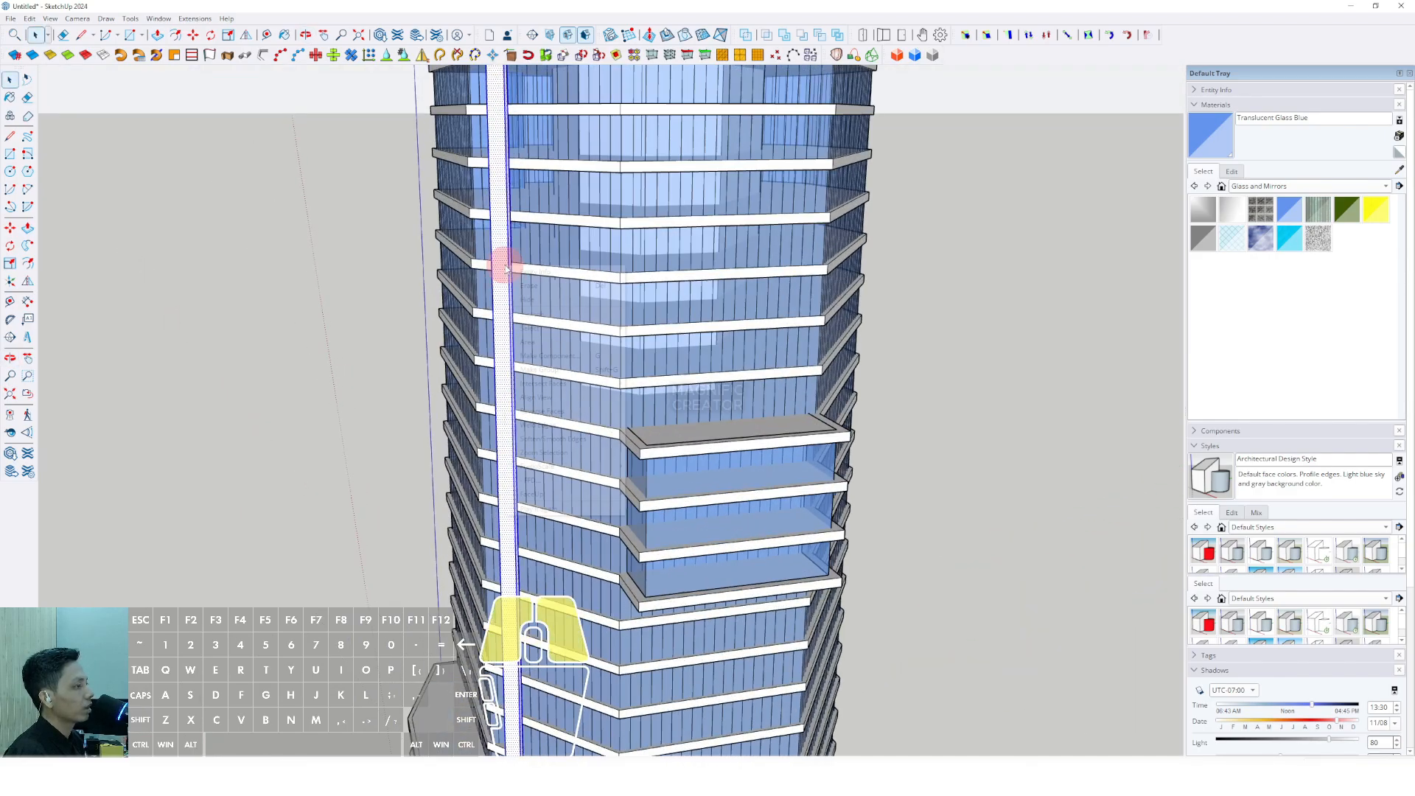
scroll(538, 265, down, 1)
Step: Draw a second narrow vertical rectangle beside the first fin, starting several floors lower and ending closer to the tower base
key(r)
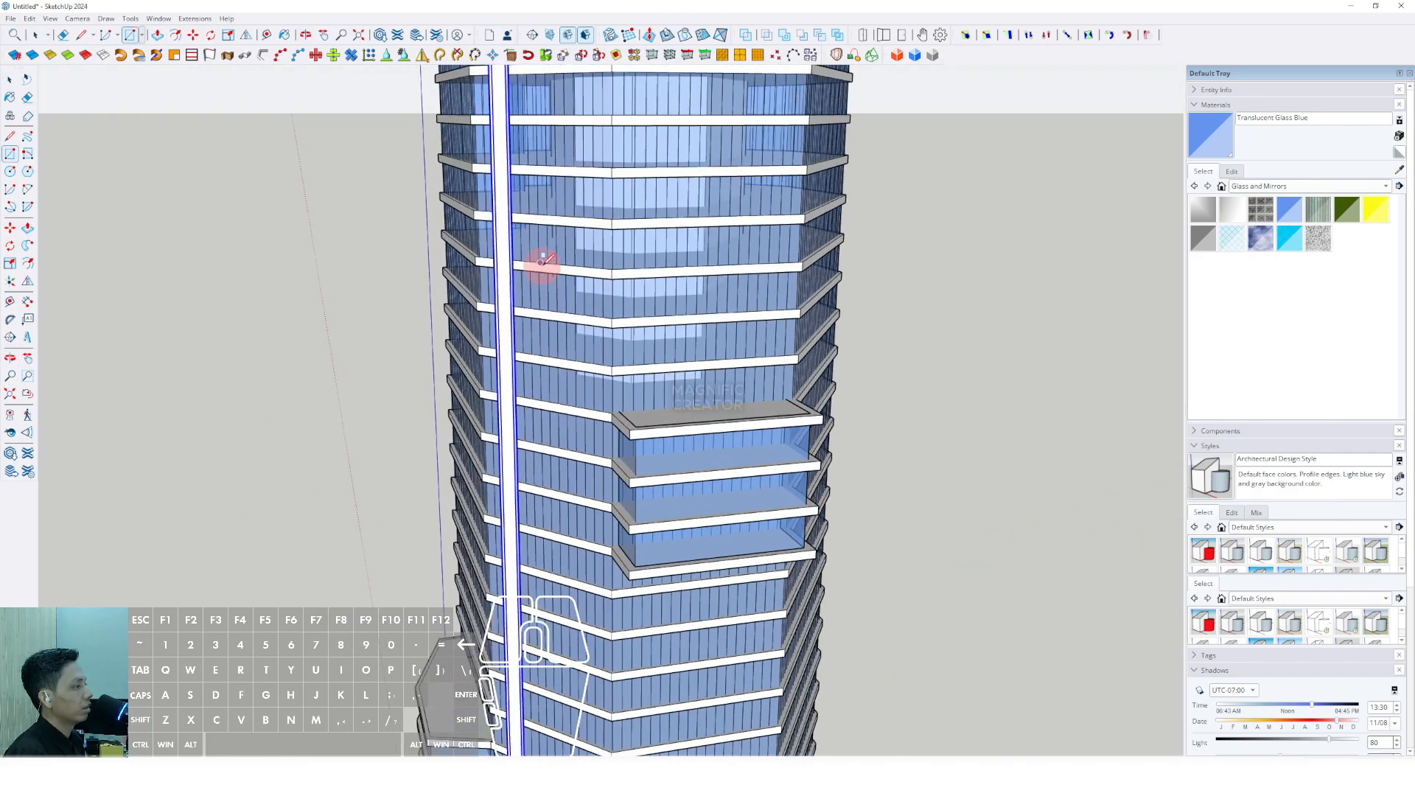
middle_drag(543, 262, 596, 237)
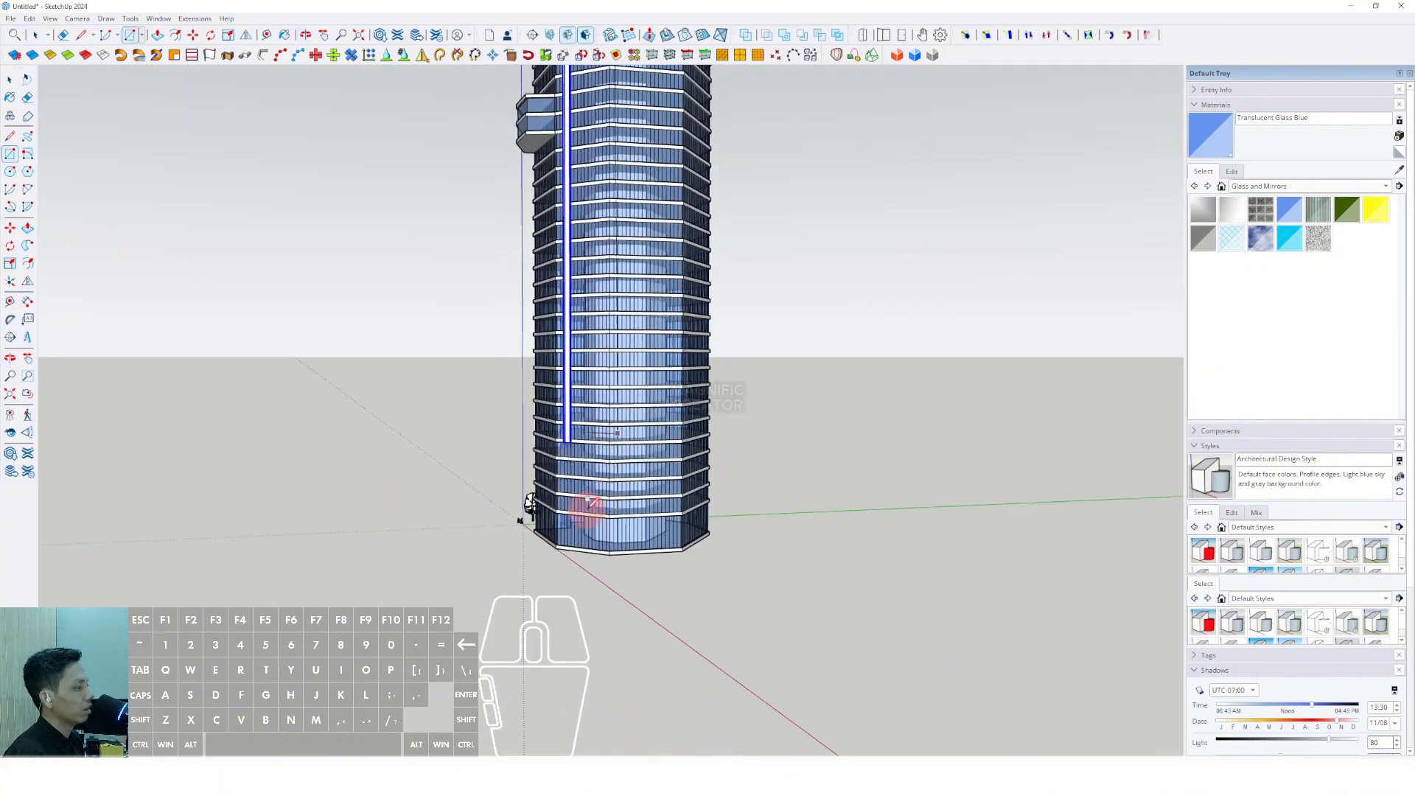
scroll(587, 505, up, 3)
key(space)
scroll(559, 509, up, 5)
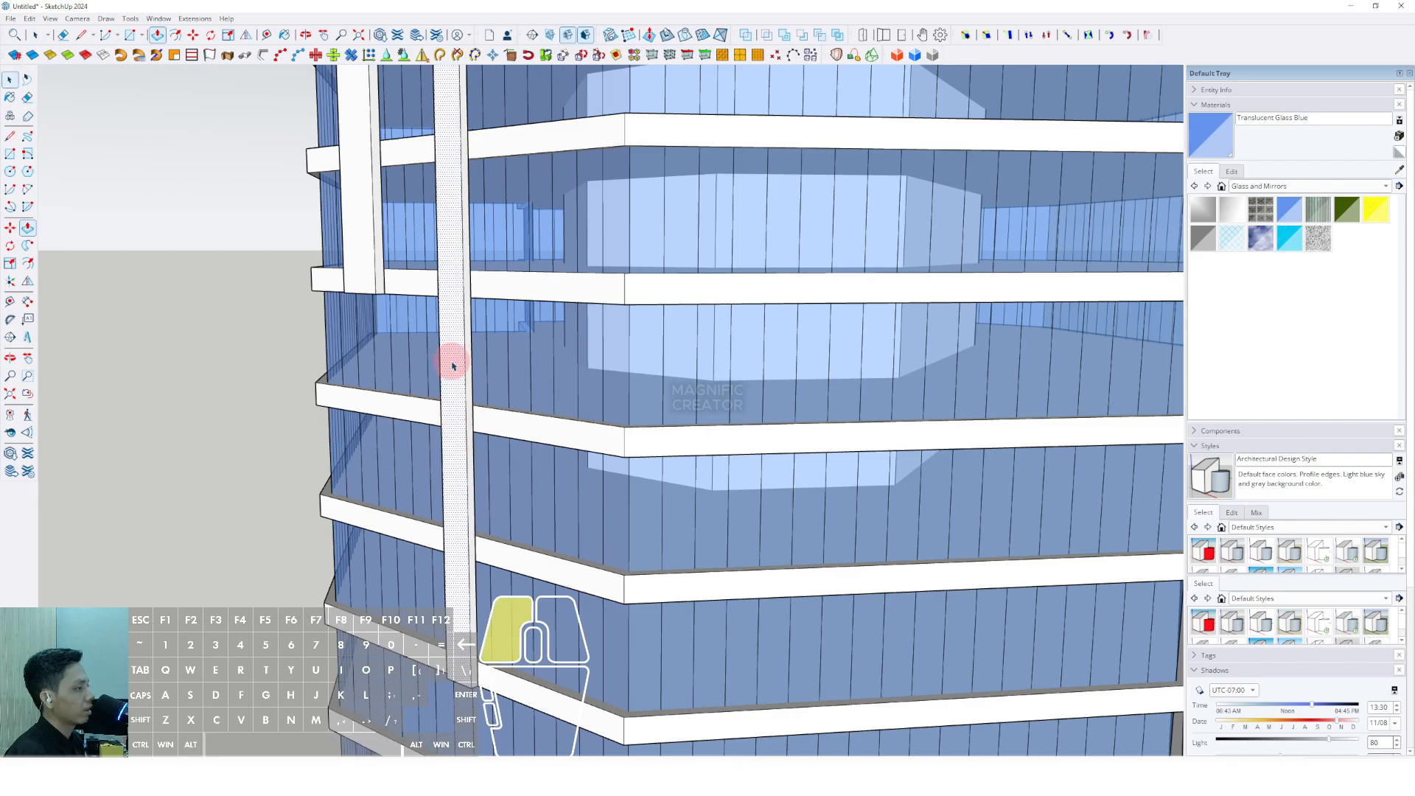
Step: Push/Pull the second vertical strip into a thin fin and make it a group
click(486, 472)
scroll(507, 440, down, 8)
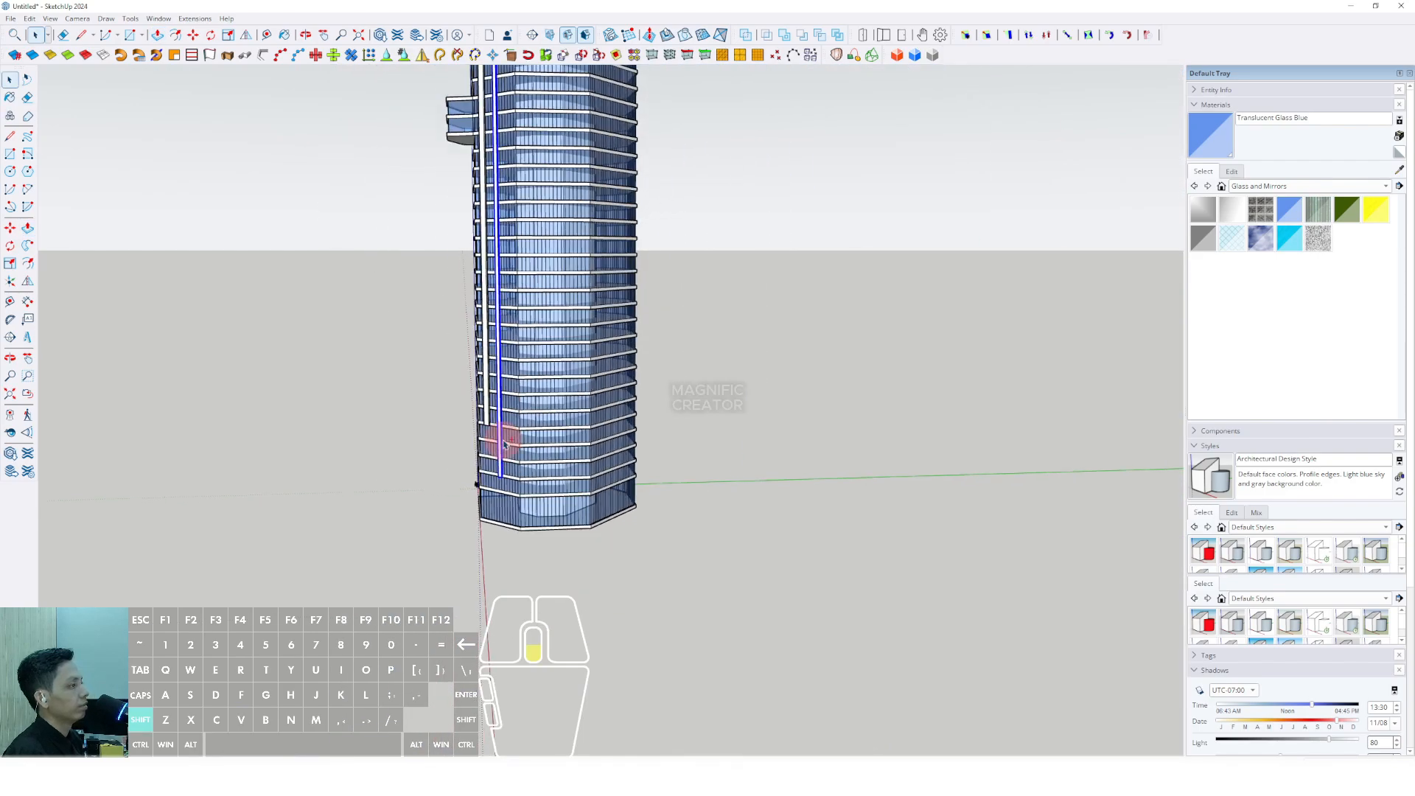
middle_drag(499, 443, 919, 423)
scroll(663, 354, down, 2)
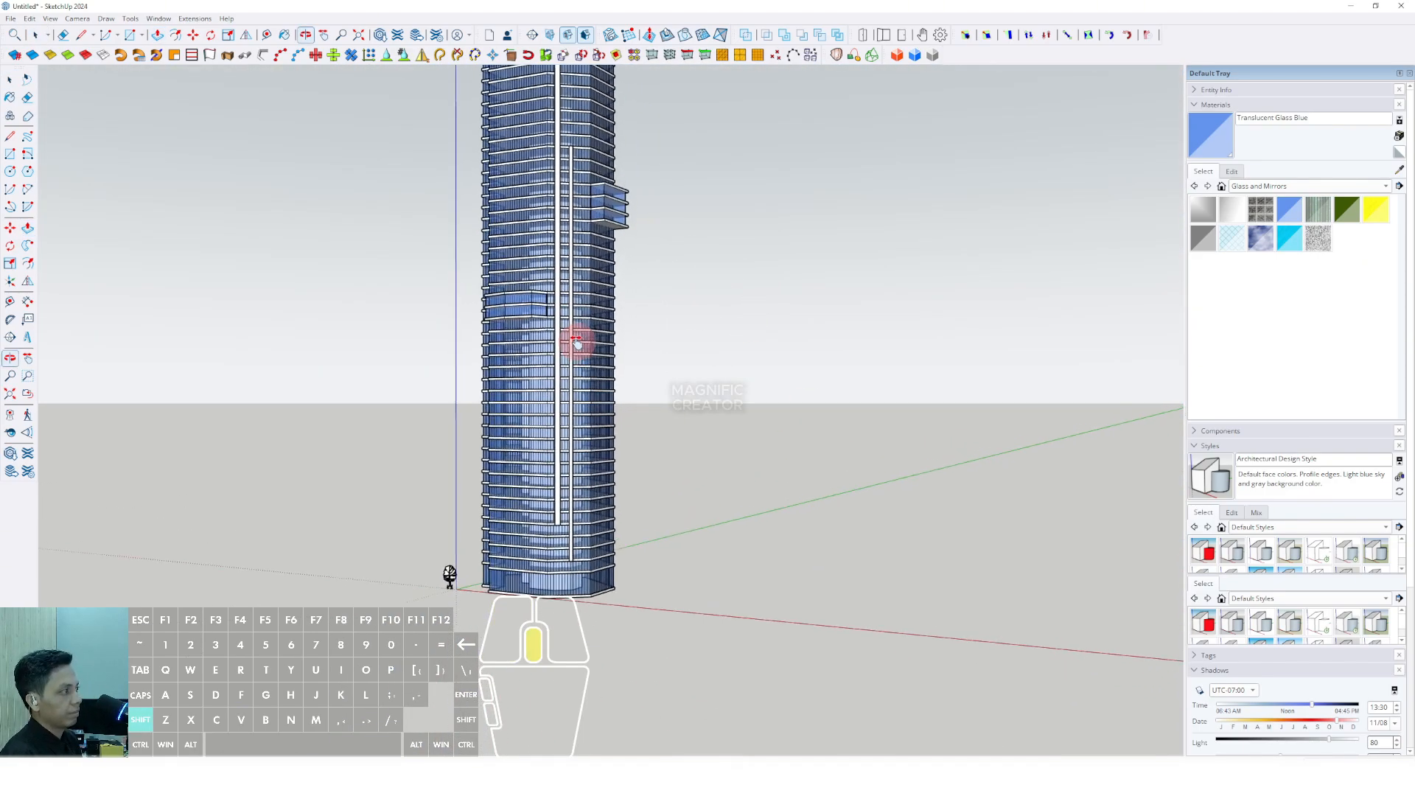
Step: Trace the outer upper edge of the lowest slab above the ground floor with lines along its long and angled sides
middle_drag(576, 341, 706, 314)
middle_drag(576, 342, 505, 600)
scroll(601, 399, up, 3)
scroll(576, 385, down, 2)
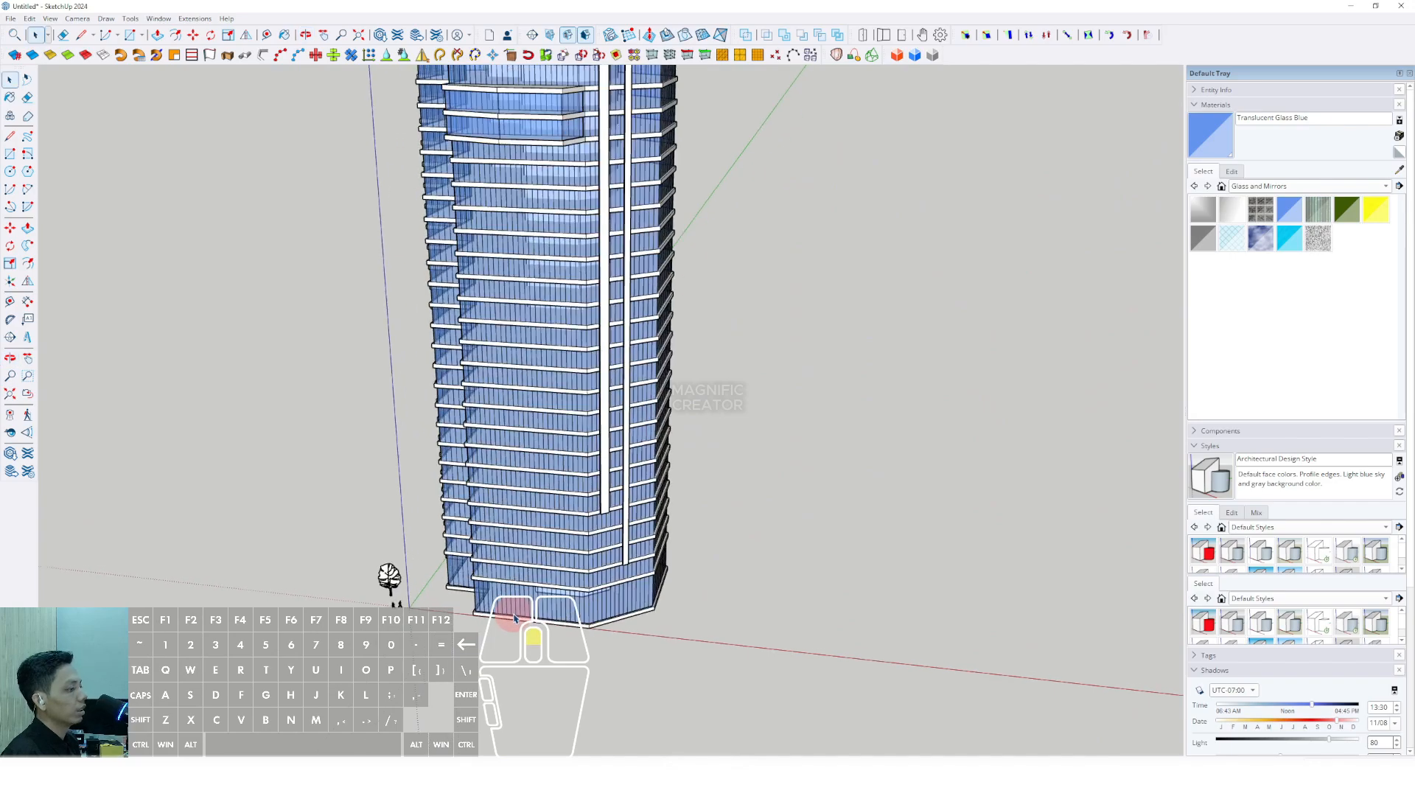
scroll(555, 465, up, 5)
key(space)
middle_drag(537, 422, 671, 492)
scroll(534, 440, down, 2)
scroll(537, 464, up, 3)
click(522, 420)
scroll(349, 366, up, 2)
scroll(615, 463, up, 3)
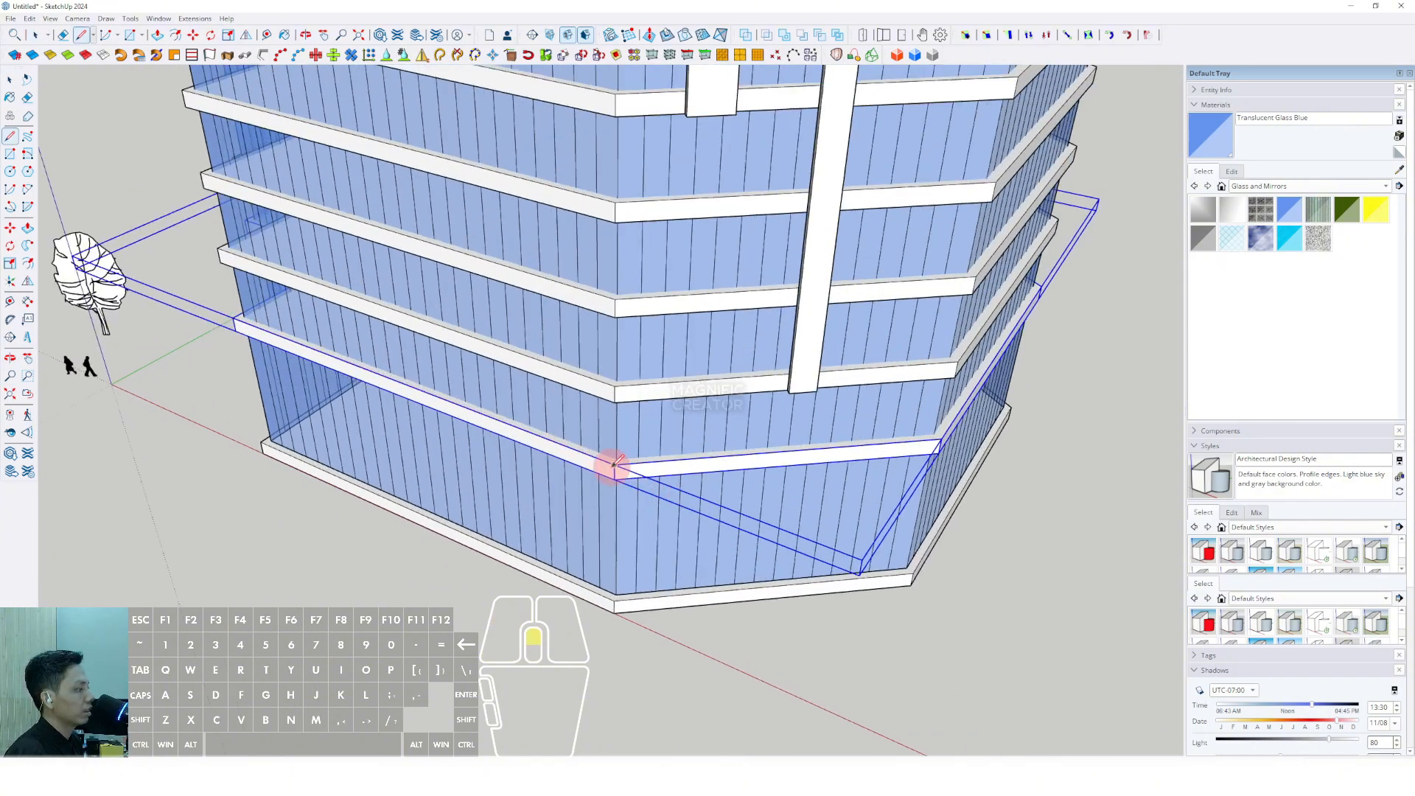
click(1054, 442)
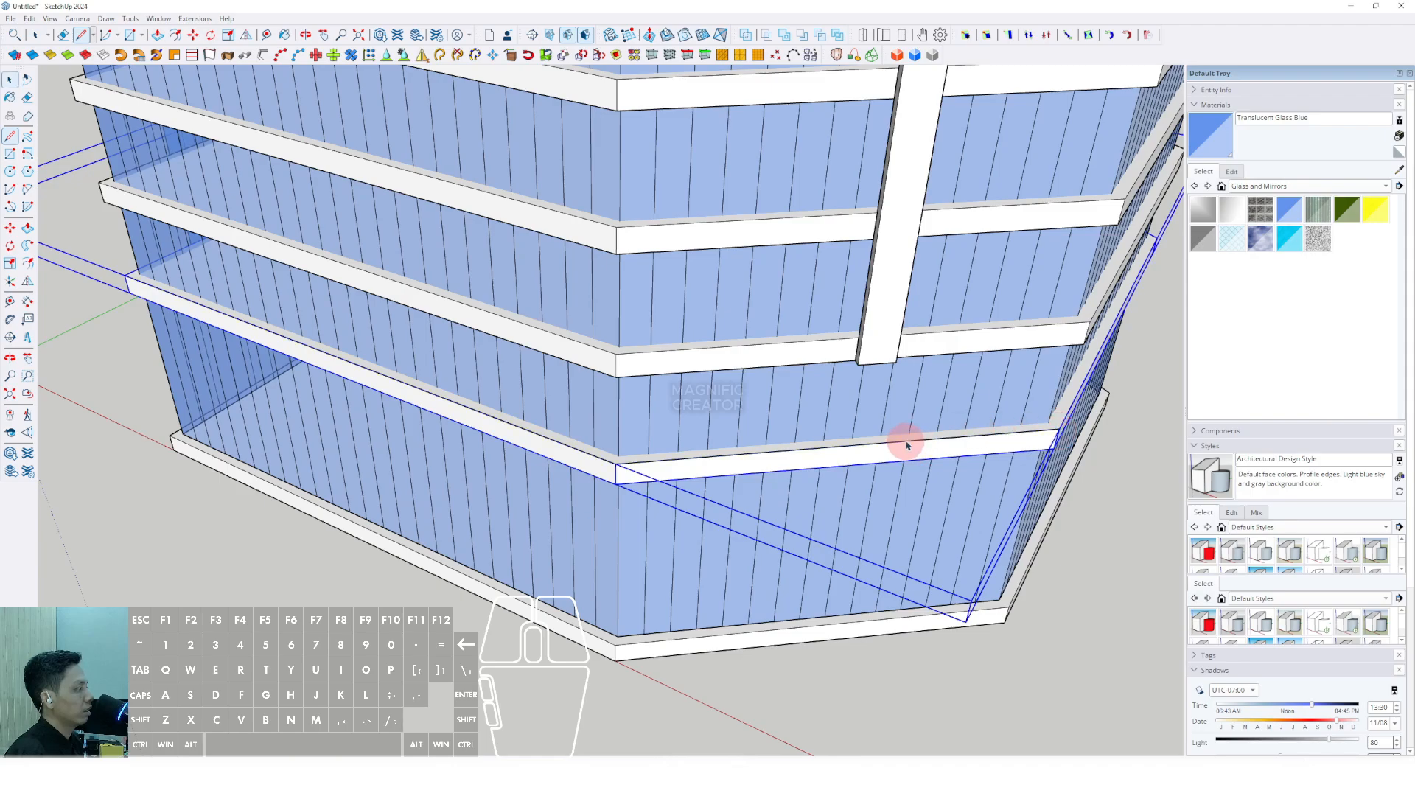
Step: Offset the traced edges outward from the facade and close their ends with lines to form a canopy face
scroll(899, 447, down, 3)
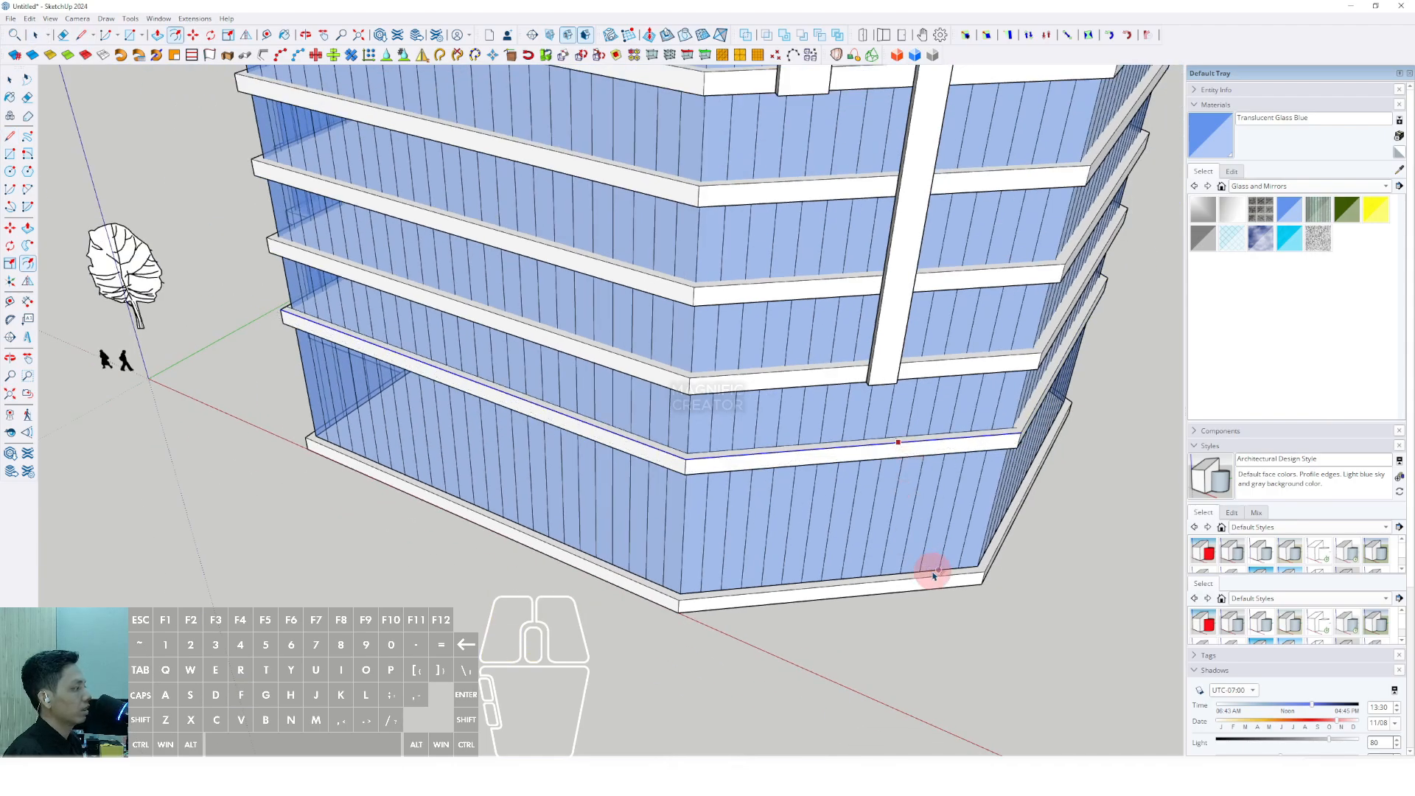
middle_drag(932, 575, 507, 445)
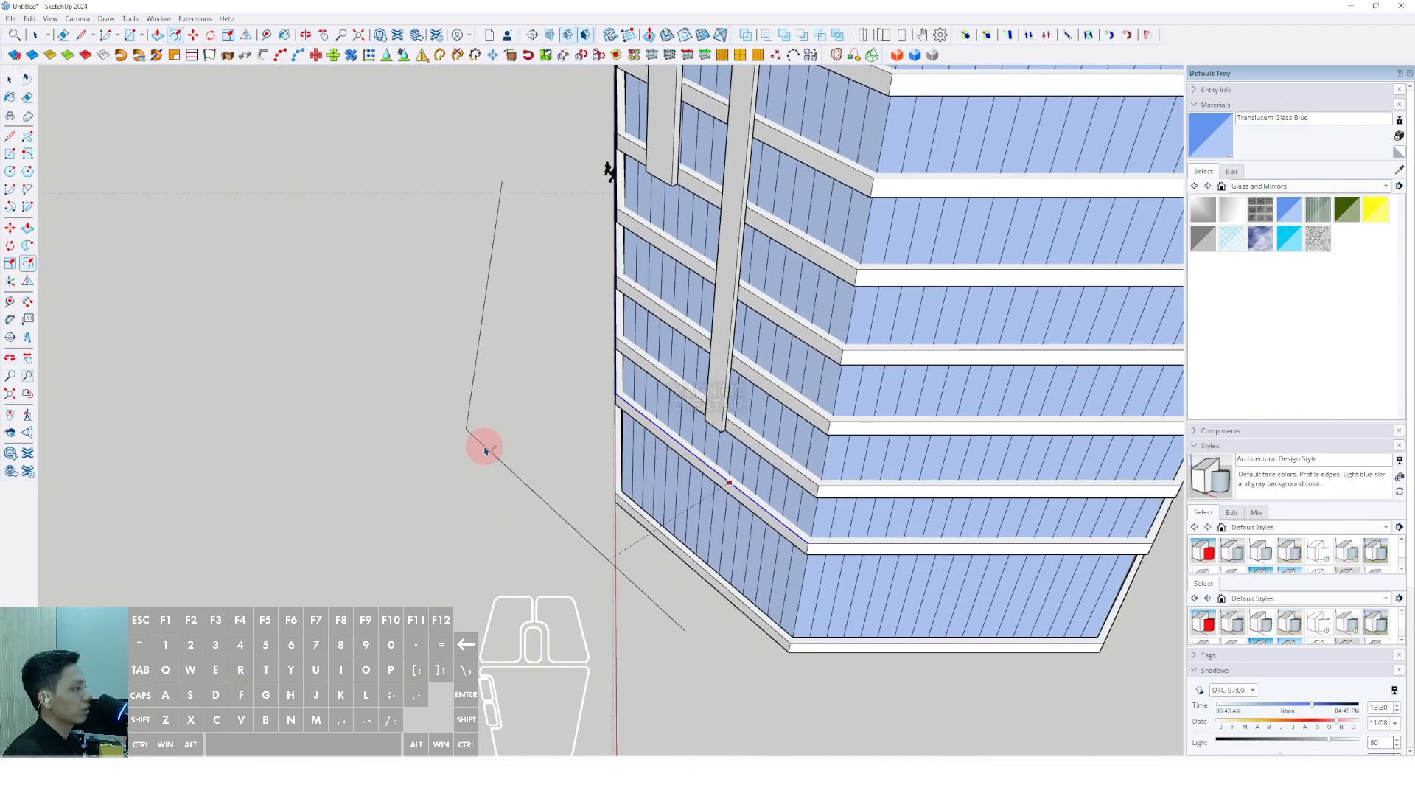
click(811, 530)
key(space)
middle_drag(685, 628, 725, 332)
click(565, 345)
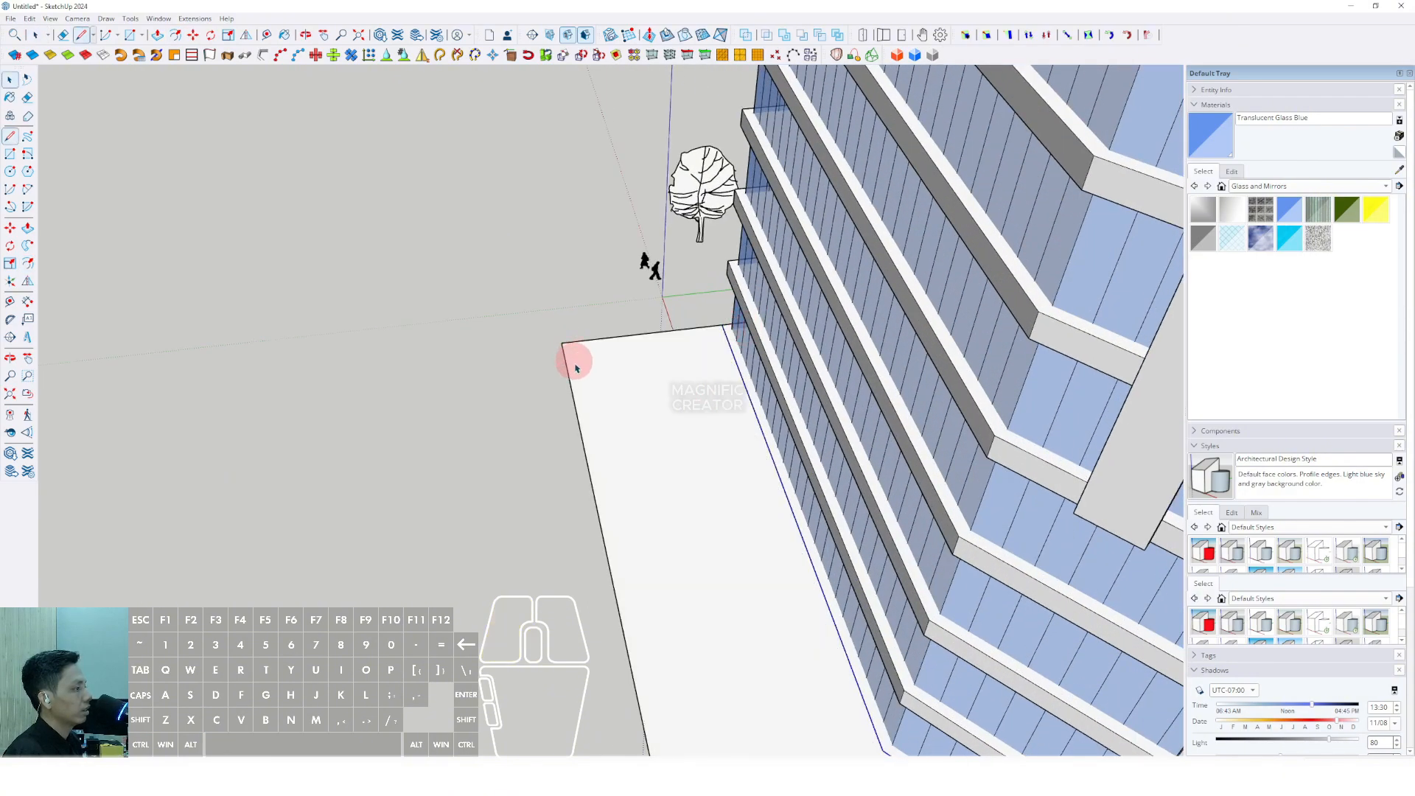
key(space)
Step: Extrude the canopy face downward until it is level with the underside of the adjoining slab
middle_drag(575, 357, 744, 226)
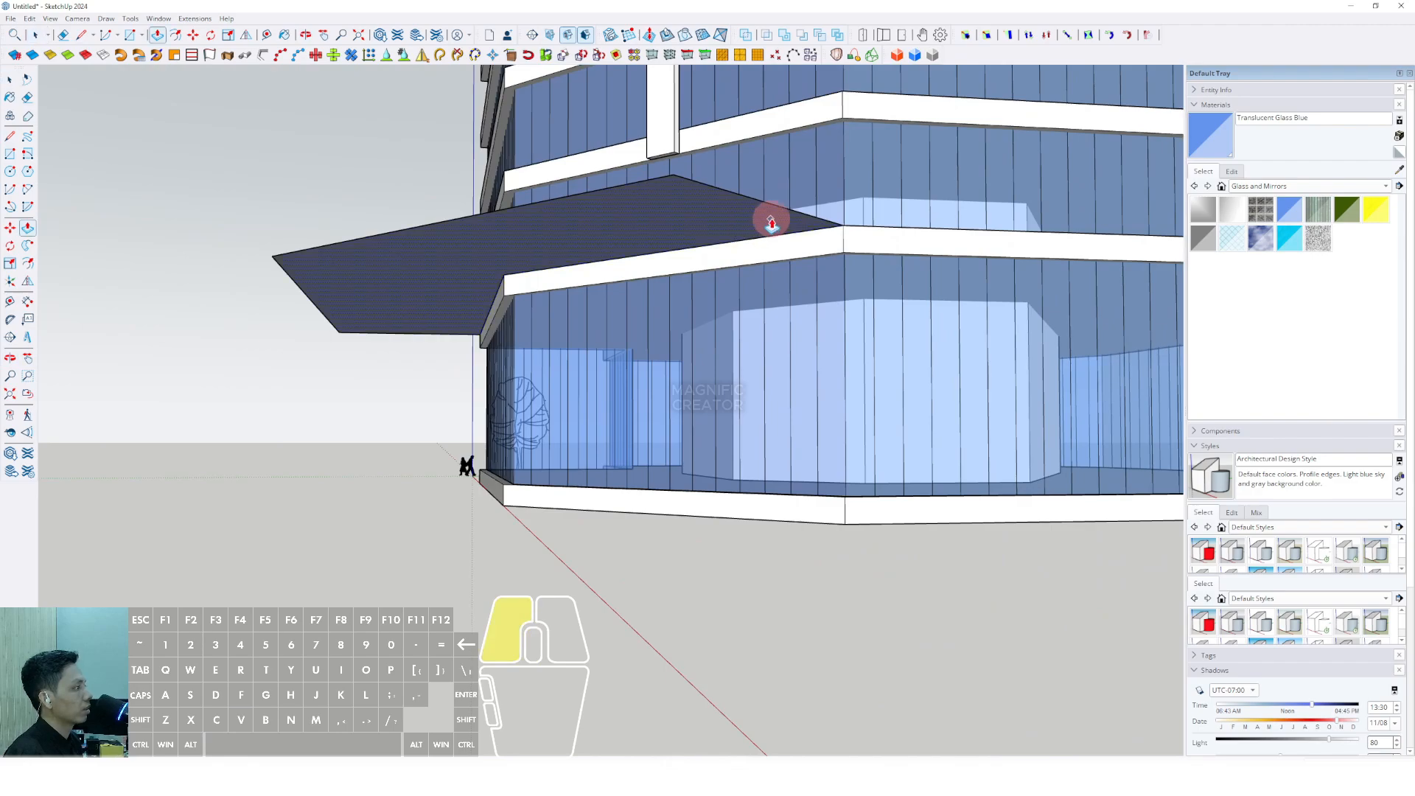
drag(772, 224, 849, 247)
key(space)
key(p)
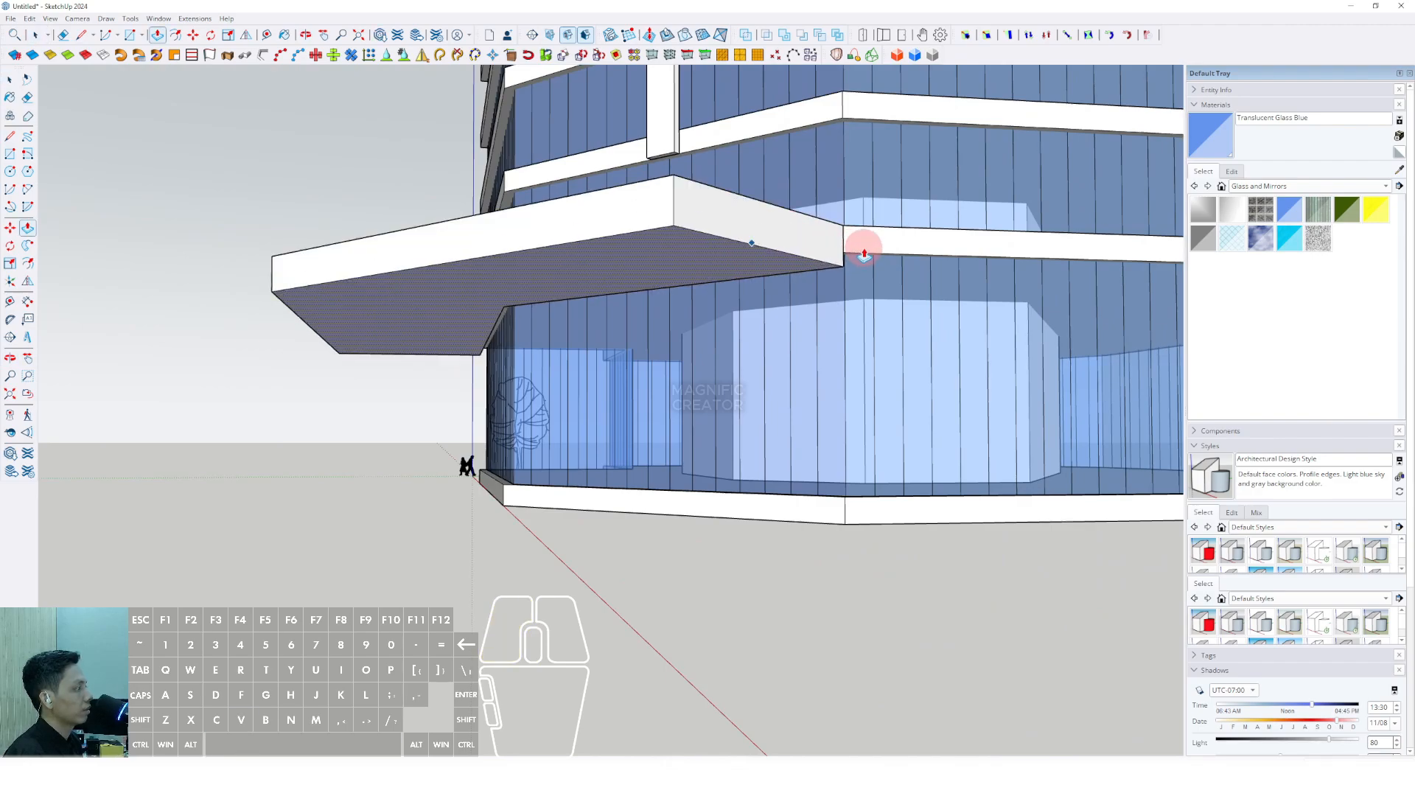
Step: Select all the connected canopy geometry and make it a group
scroll(742, 245, up, 2)
triple_click(676, 212)
right_click(677, 211)
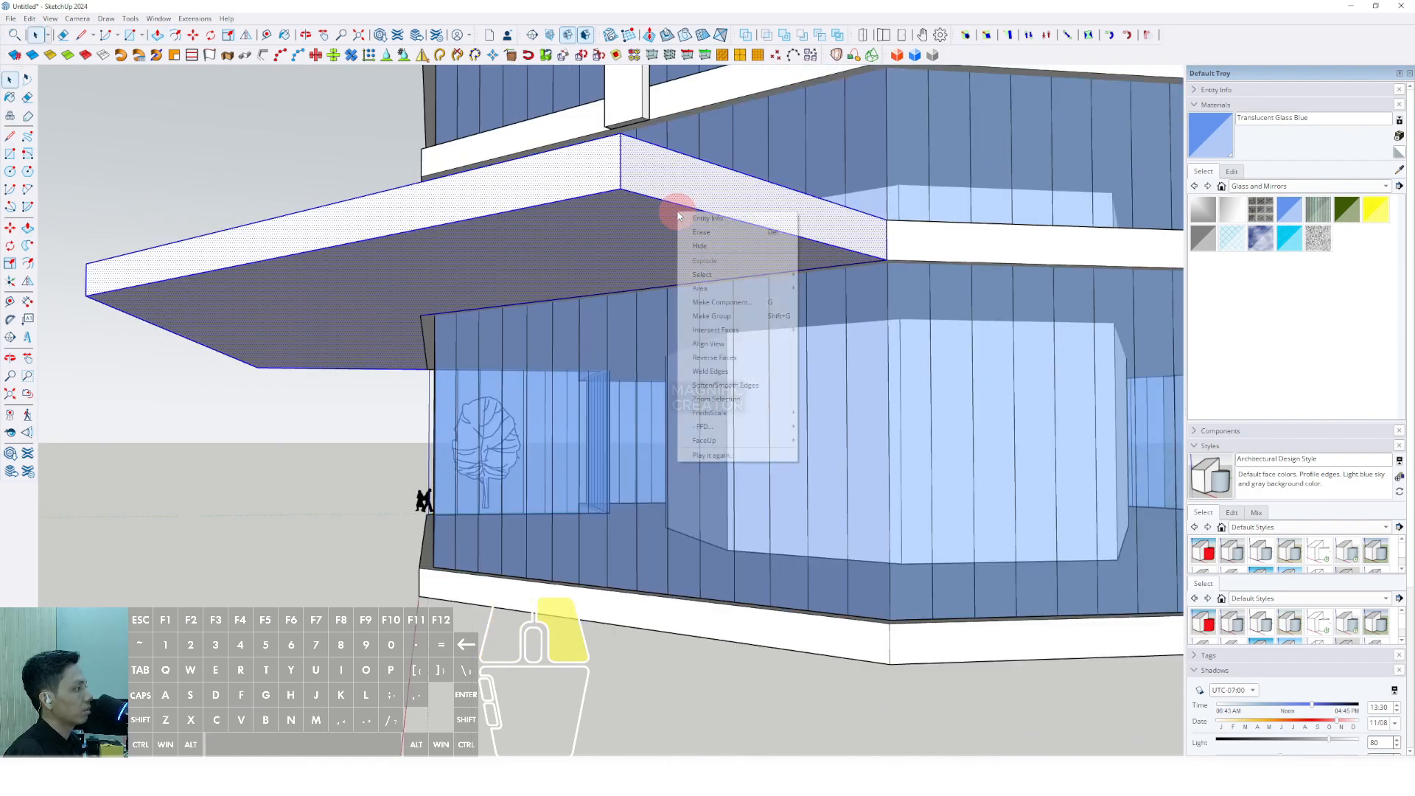
click(712, 316)
Step: Copy the canopy group straight down to the ground-floor slab as an entrance platform
shift+middle_drag(748, 227, 603, 219)
scroll(738, 218, up, 2)
key(m)
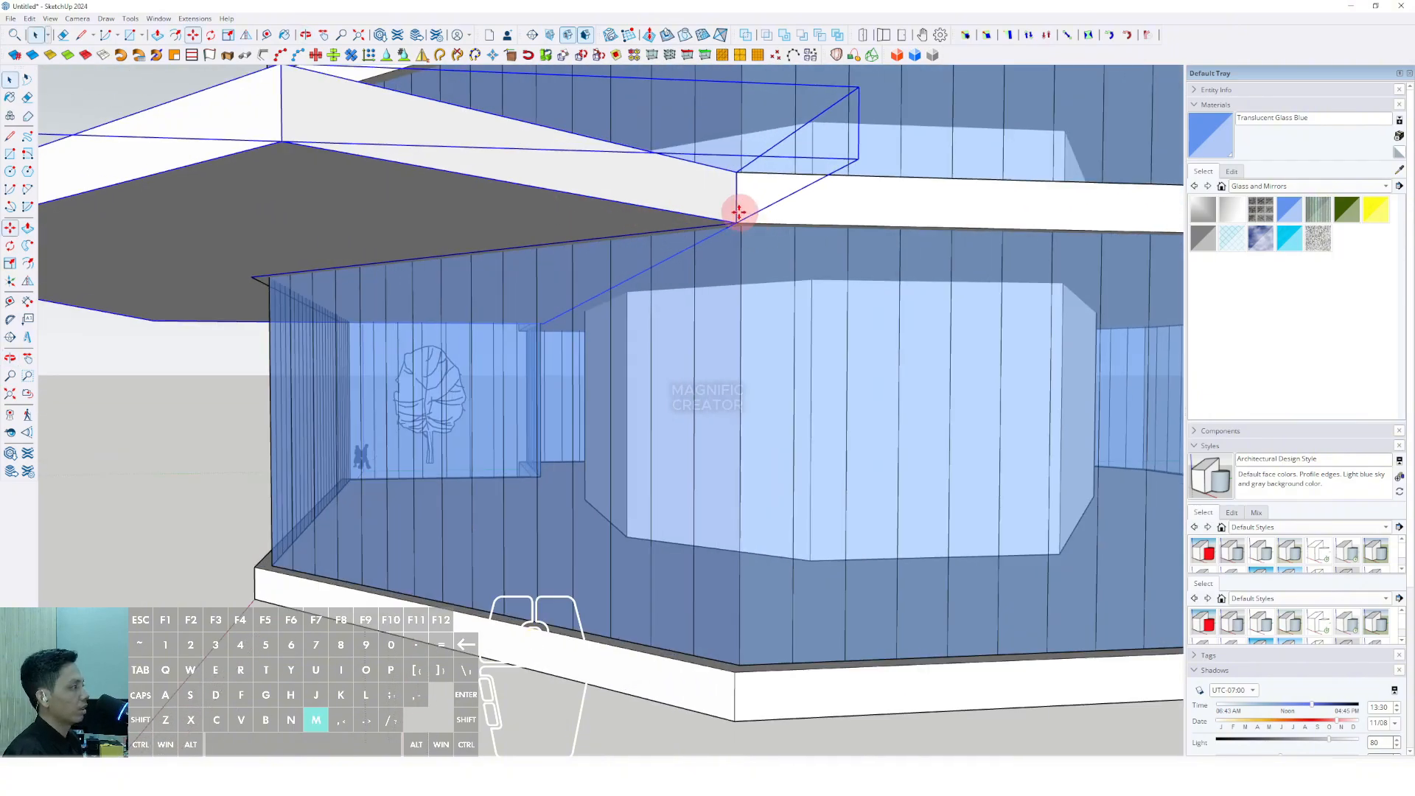
ctrl+click(736, 223)
scroll(738, 235, down, 2)
shift+click(749, 562)
key(space)
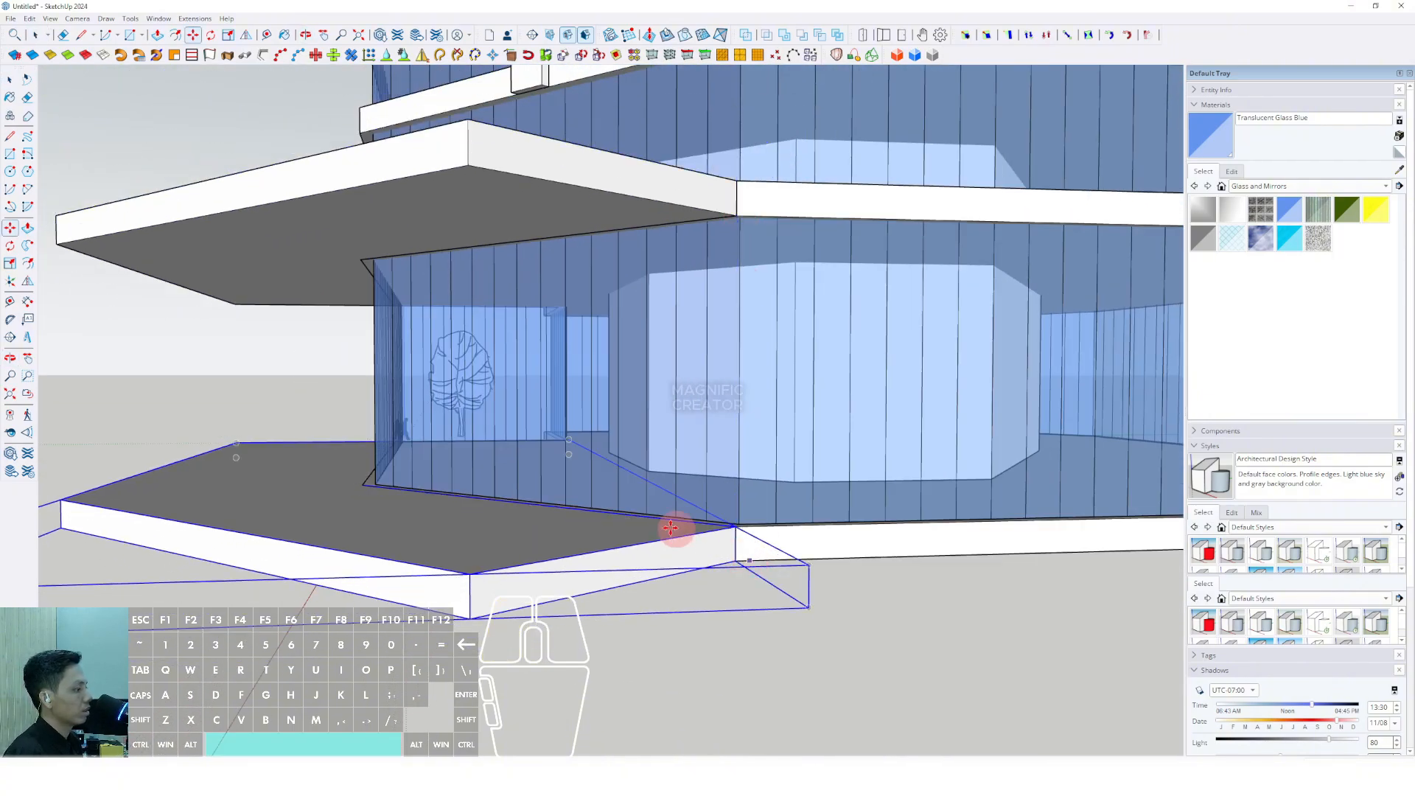
Step: Open the platform group and move the upper edge of one end inward to turn that end into a ramp
scroll(675, 531, down, 2)
middle_drag(676, 531, 704, 510)
scroll(809, 515, up, 5)
click(802, 509)
click(801, 507)
middle_drag(704, 510, 689, 531)
key(comma)
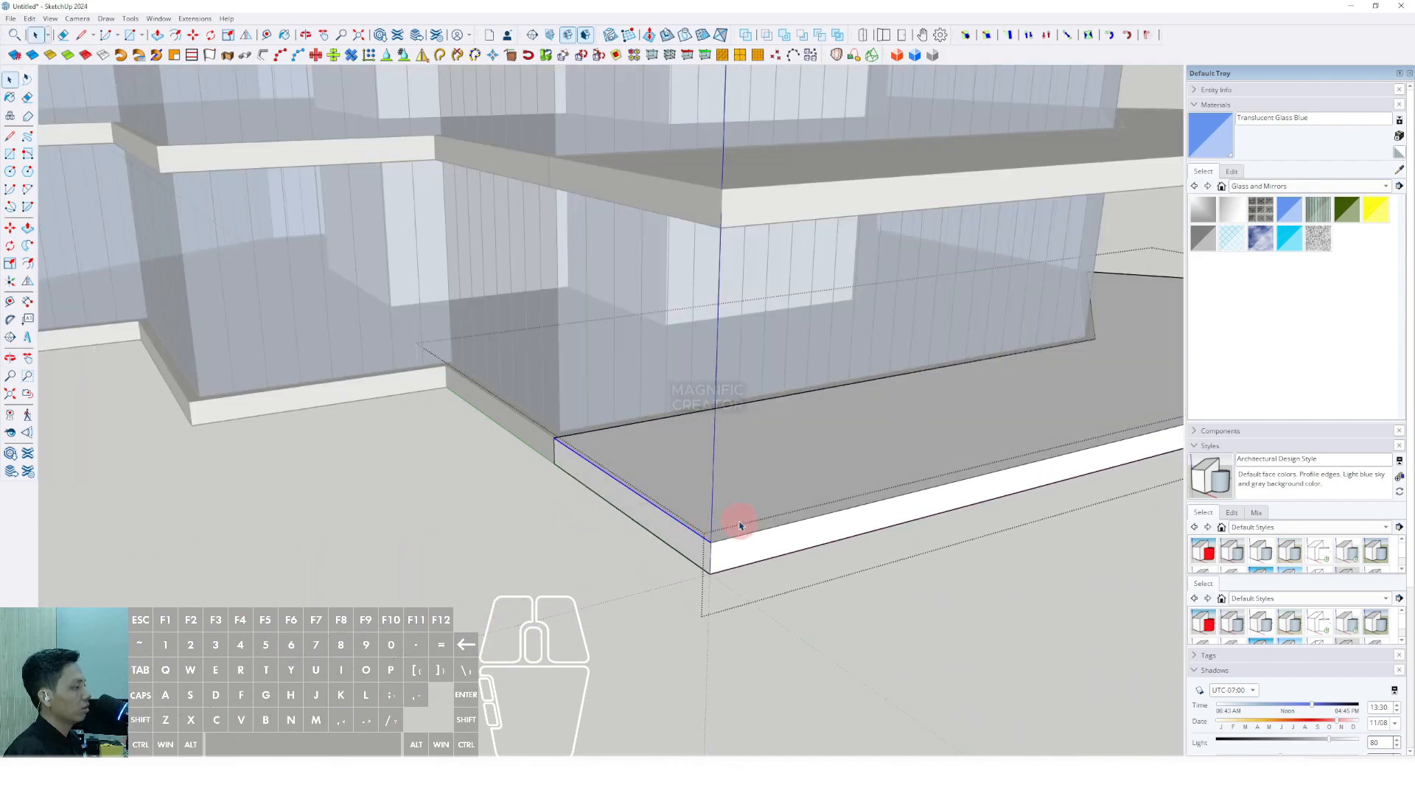
click(712, 542)
scroll(887, 503, down, 3)
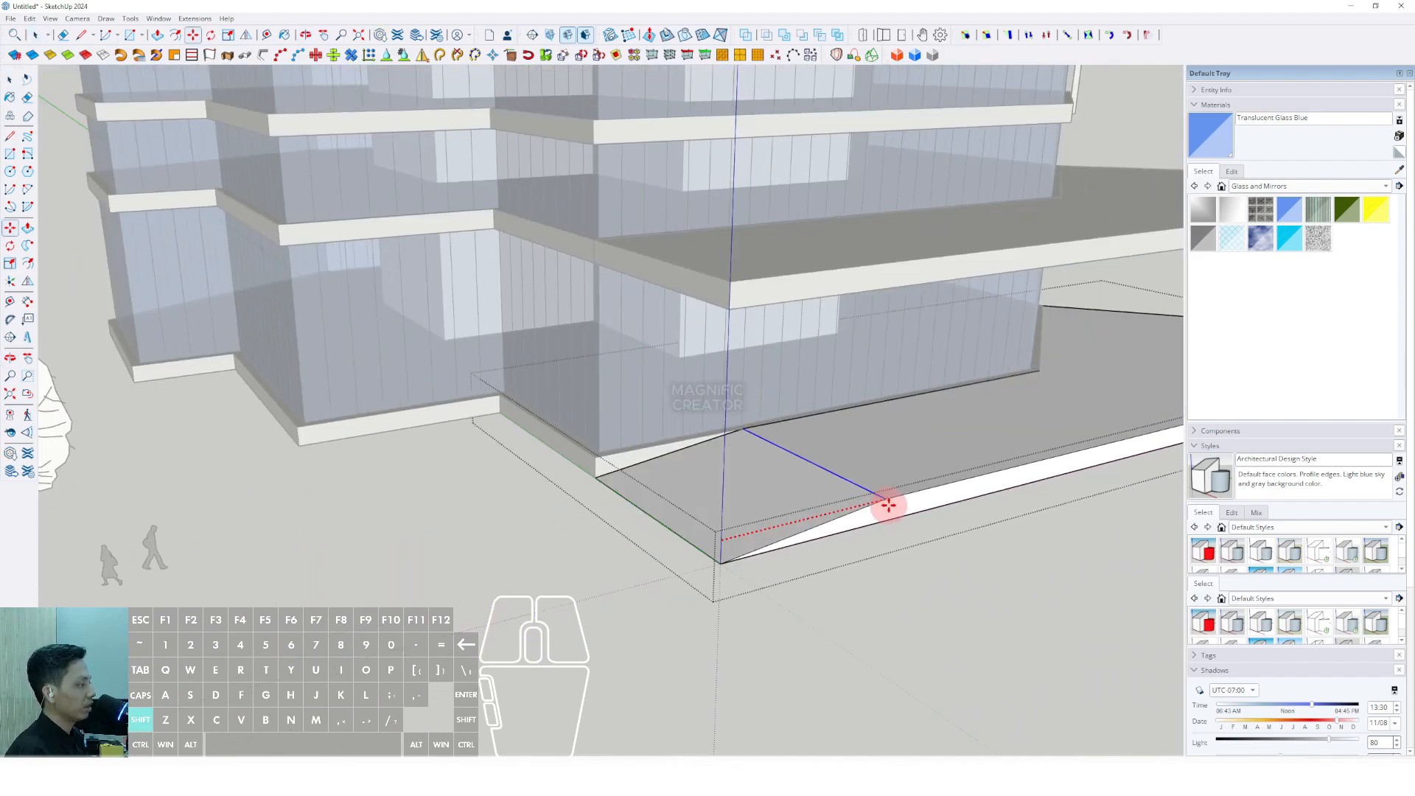
shift+click(889, 502)
key(space)
Step: Move the upper edge at the platform's opposite end inward to form a matching ramp, and leave group editing
scroll(894, 494, down, 1)
scroll(763, 501, down, 3)
middle_drag(894, 494, 634, 567)
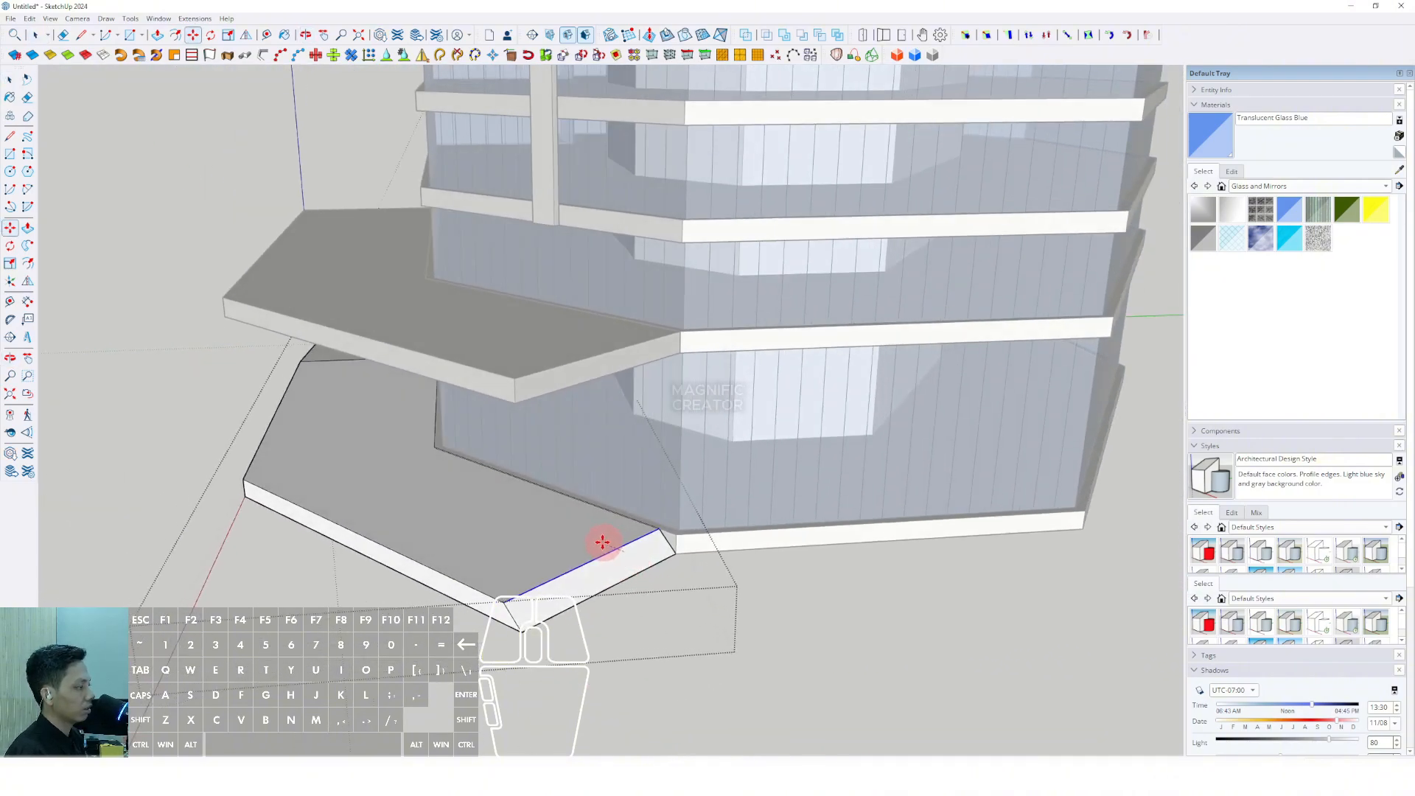
click(603, 543)
key(space)
scroll(516, 516, down, 4)
middle_drag(516, 516, 788, 446)
click(939, 579)
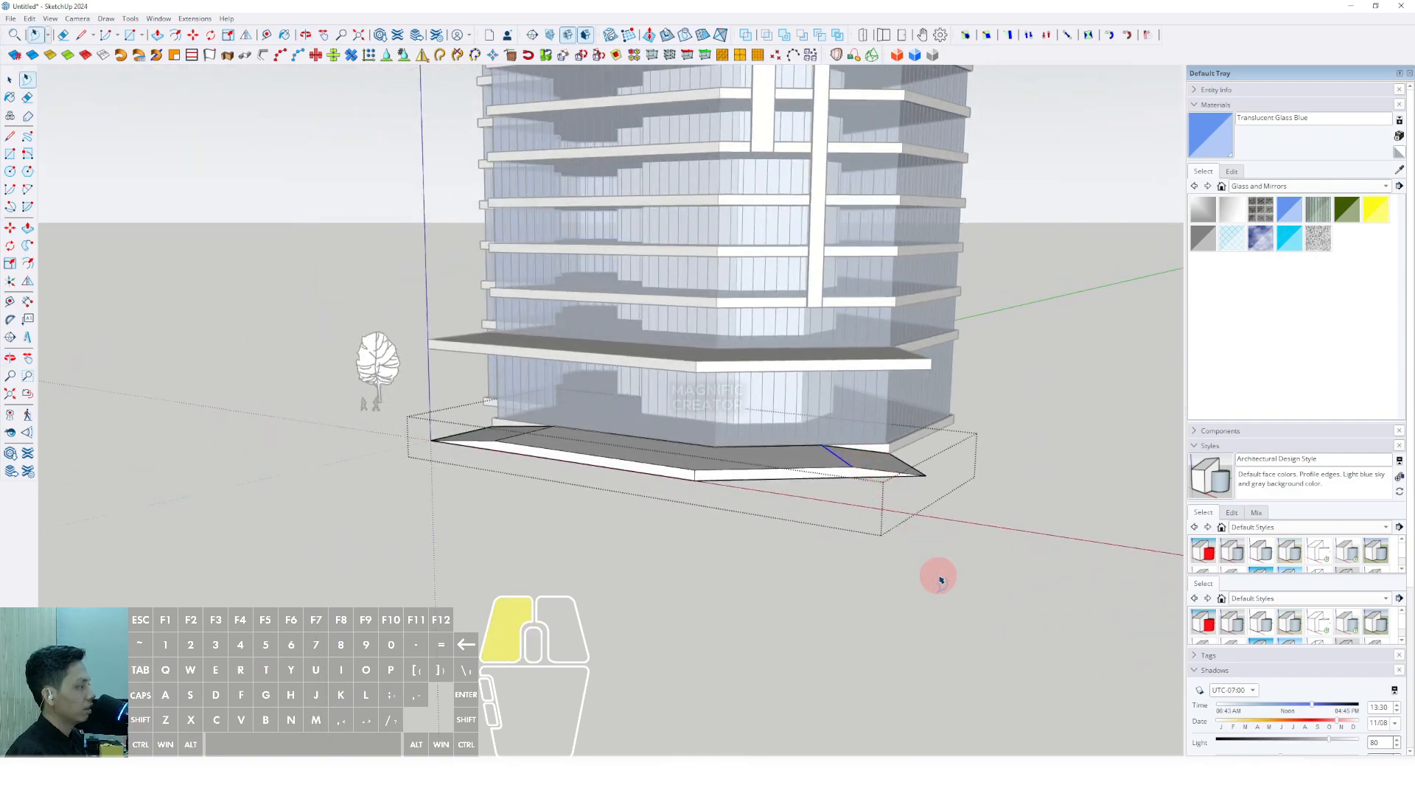
Step: Try to extrude a round column from a circle on the platform near its ramp, and undo the extrusion
scroll(673, 452, down, 2)
middle_drag(673, 451, 597, 537)
scroll(611, 492, up, 5)
scroll(429, 523, up, 3)
middle_drag(429, 523, 357, 564)
key(c)
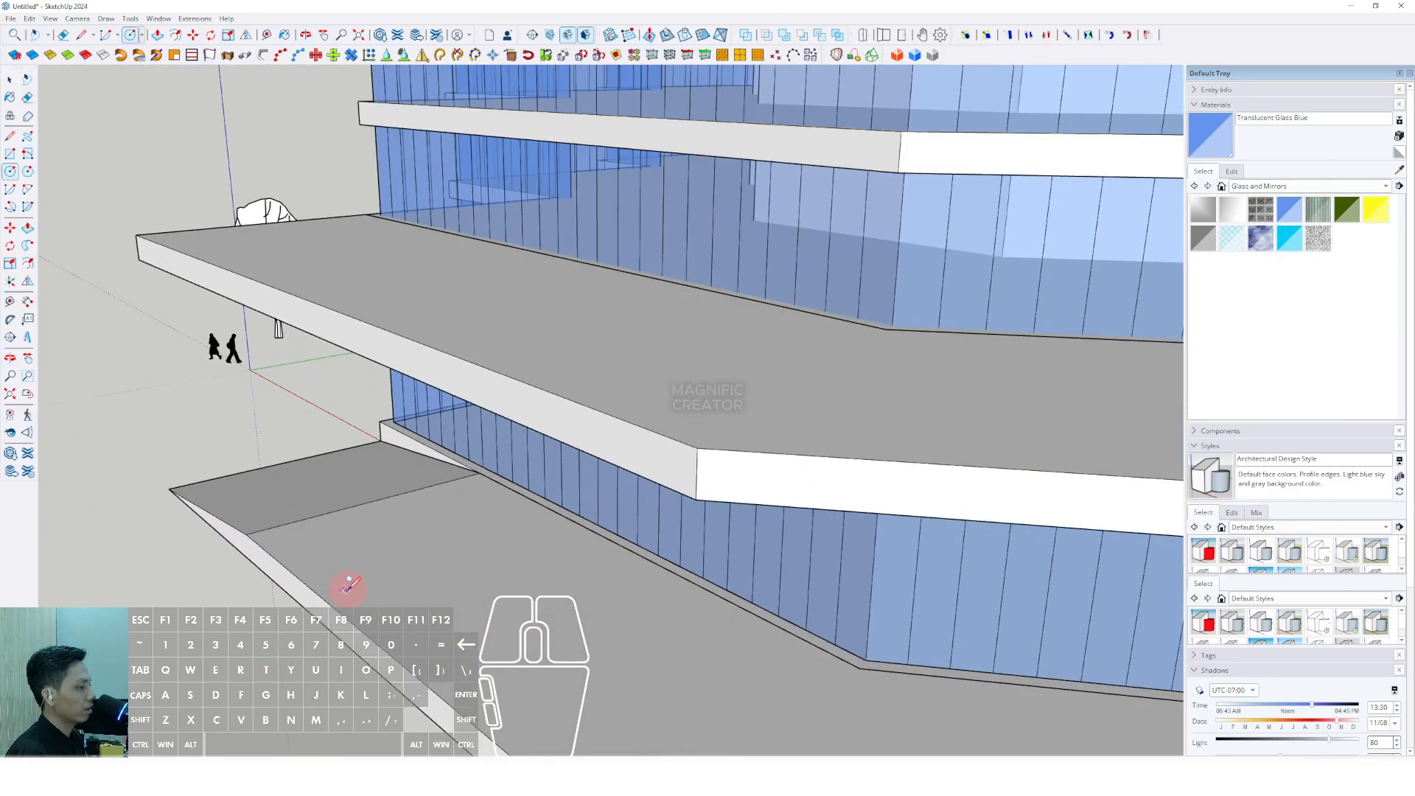
key(space)
key(v)
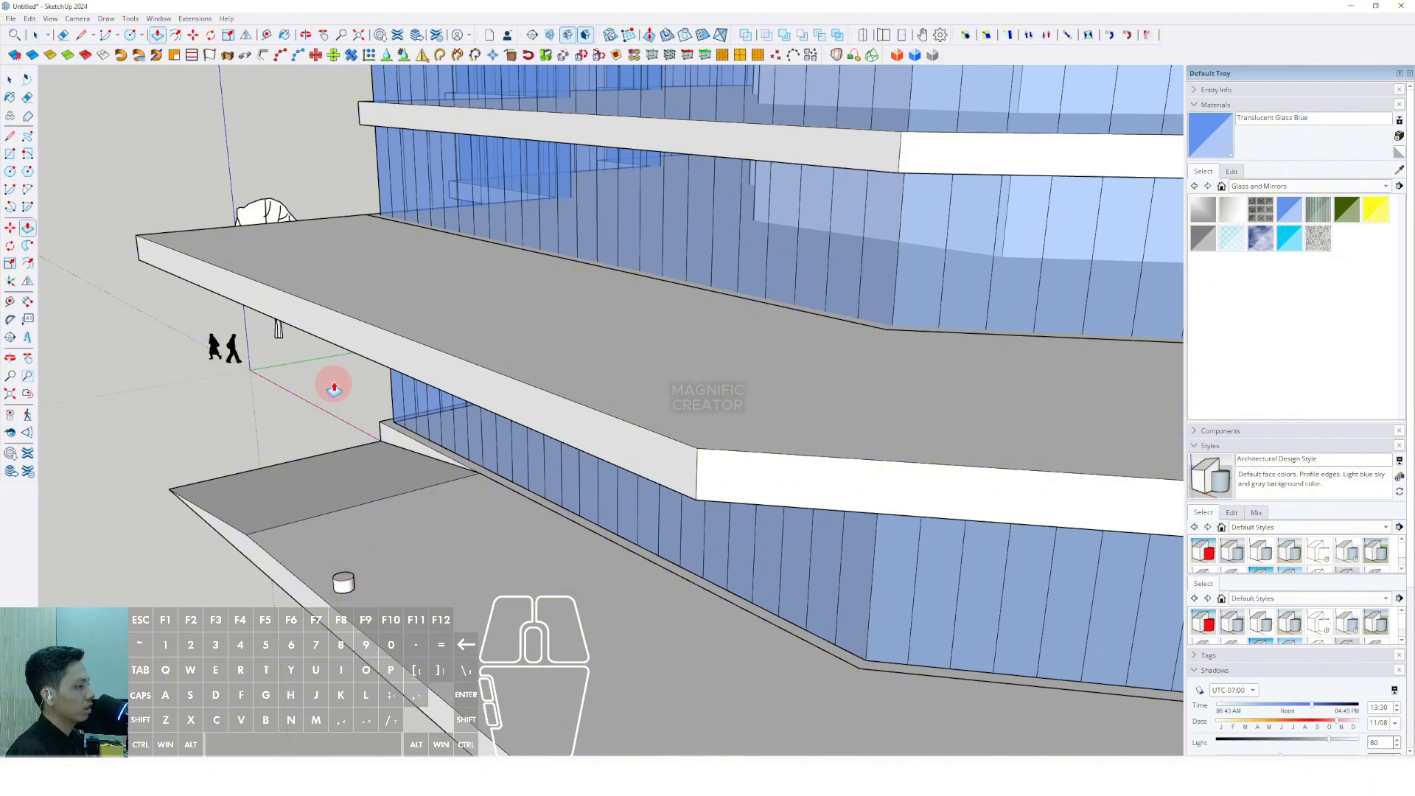
drag(334, 387, 334, 347)
key(space)
key(ctrl+z)
scroll(365, 498, down, 3)
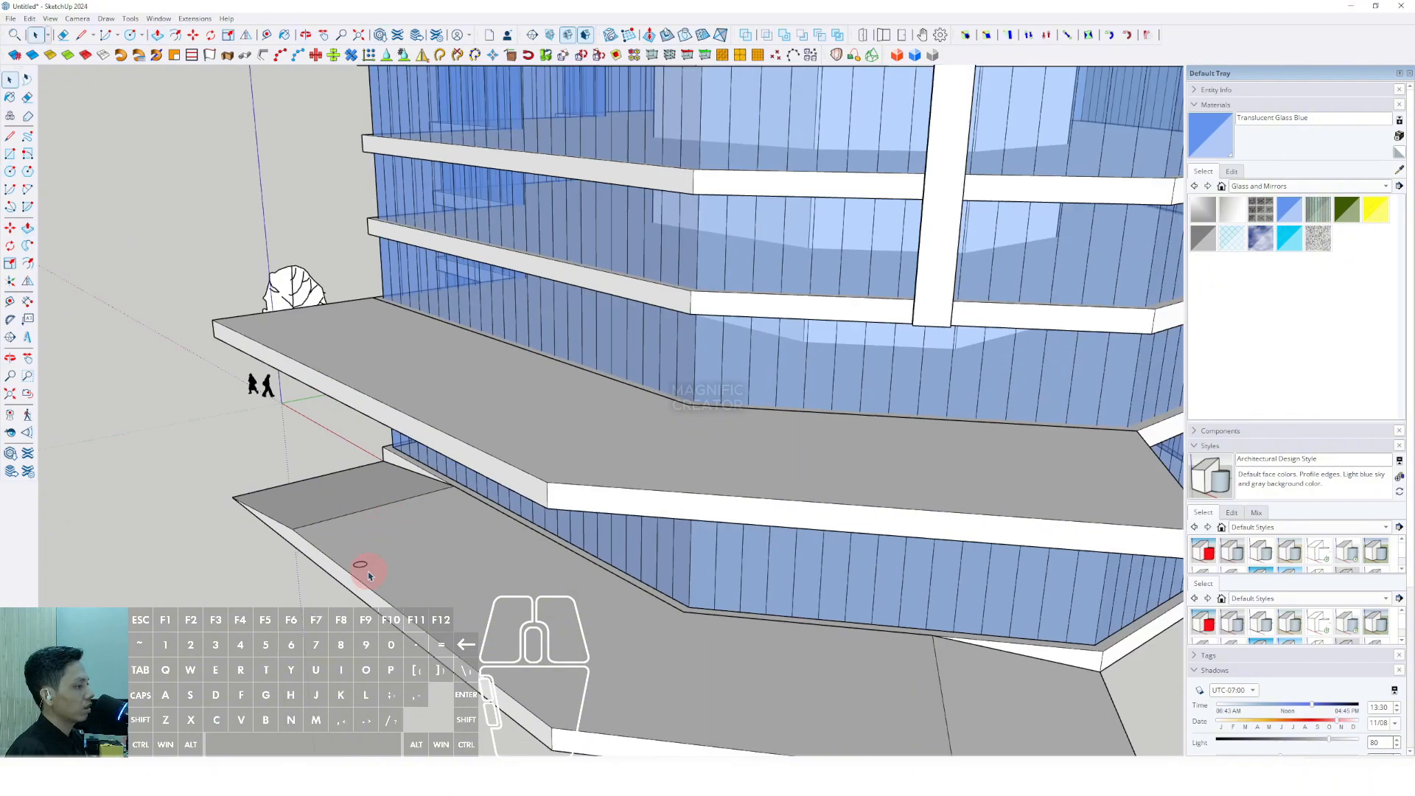
Step: Examine the tower's lower floors with the canopy and entrance platform from a distance
scroll(360, 566, up, 2)
scroll(440, 555, down, 5)
shift+middle_drag(495, 504, 387, 373)
scroll(674, 389, down, 3)
scroll(675, 389, down, 4)
shift+middle_drag(692, 380, 692, 450)
middle_drag(691, 449, 572, 531)
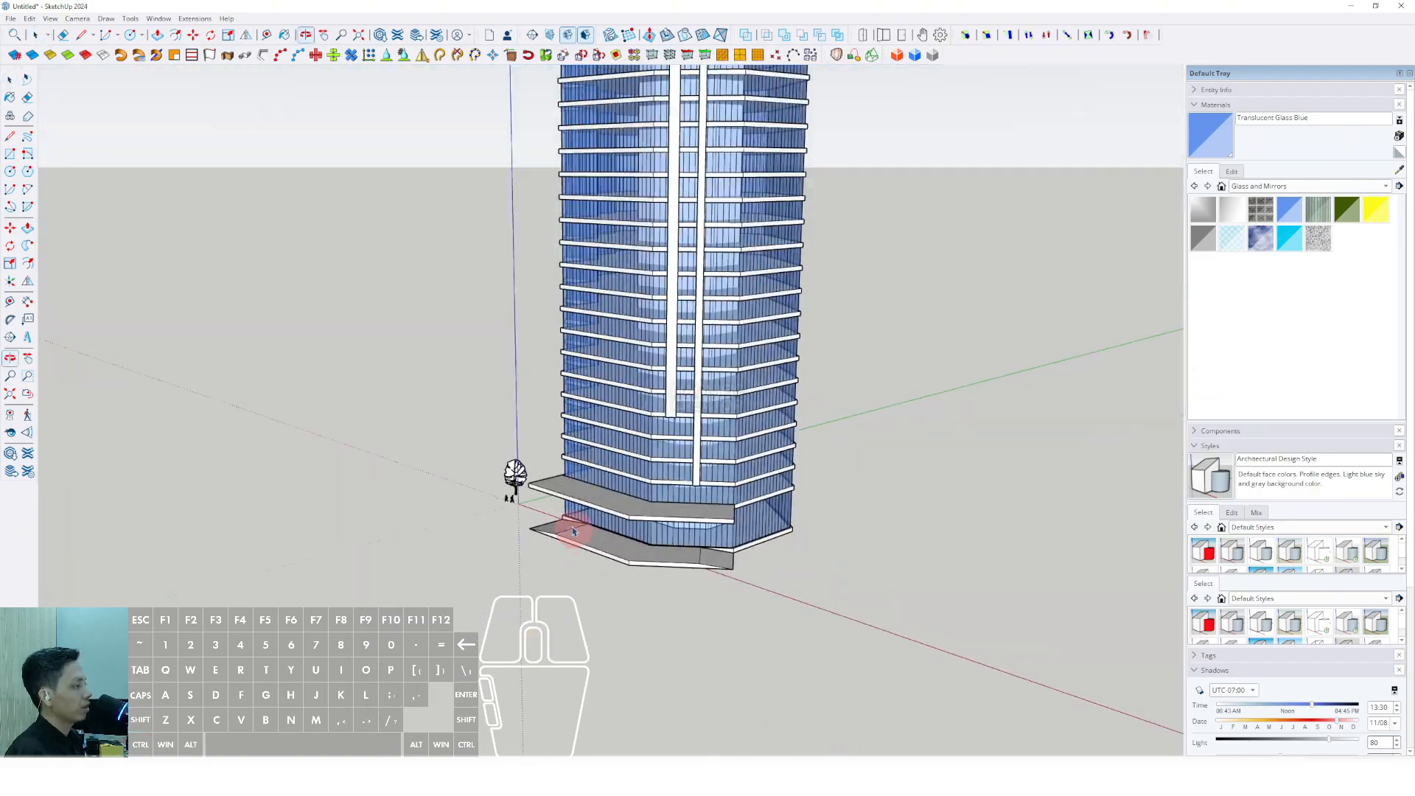
Step: Draw a diagonal line from the corner of the slab above the canopy down to the canopy's side edge near its outer corner
scroll(568, 488, up, 5)
middle_drag(563, 471, 1054, 524)
scroll(721, 445, up, 8)
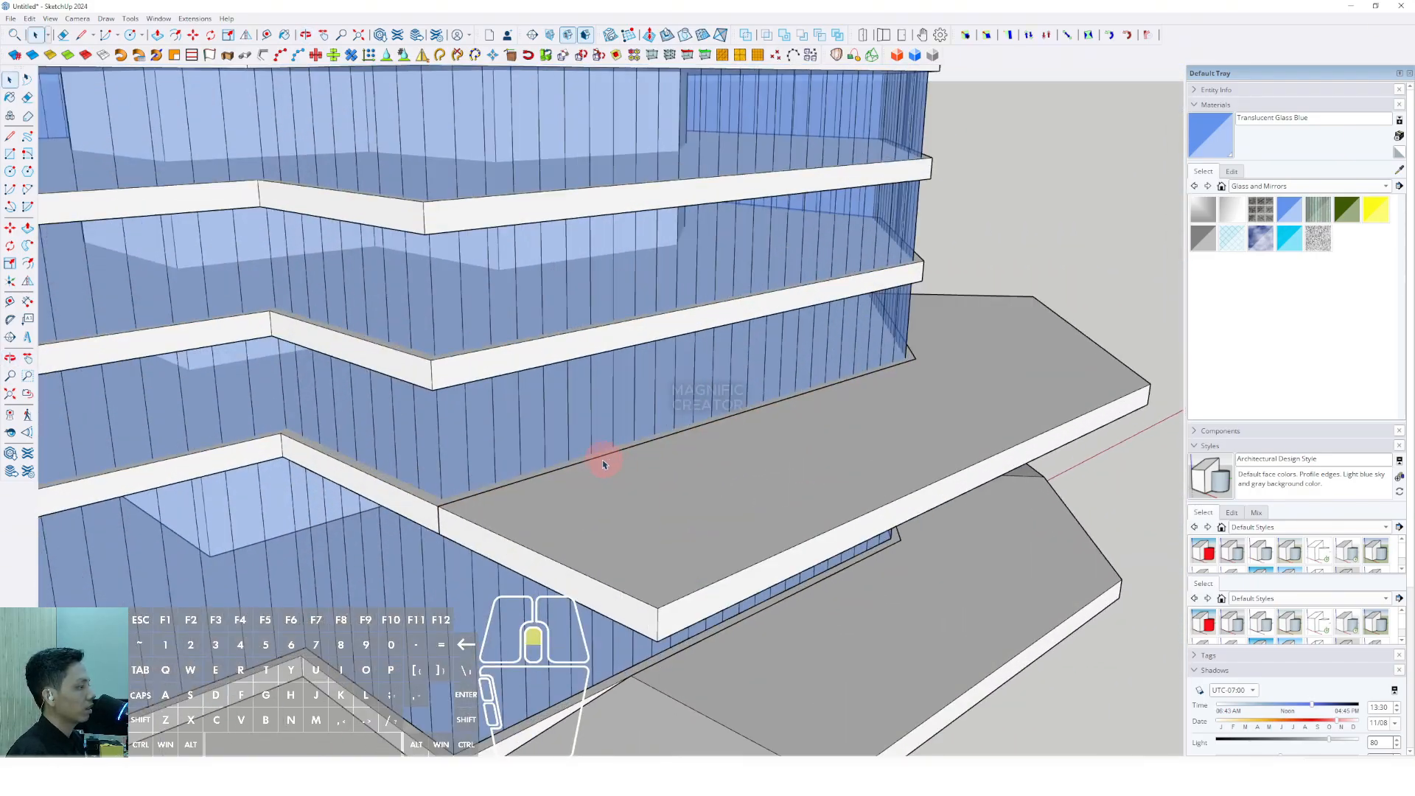
key(l)
scroll(412, 360, up, 3)
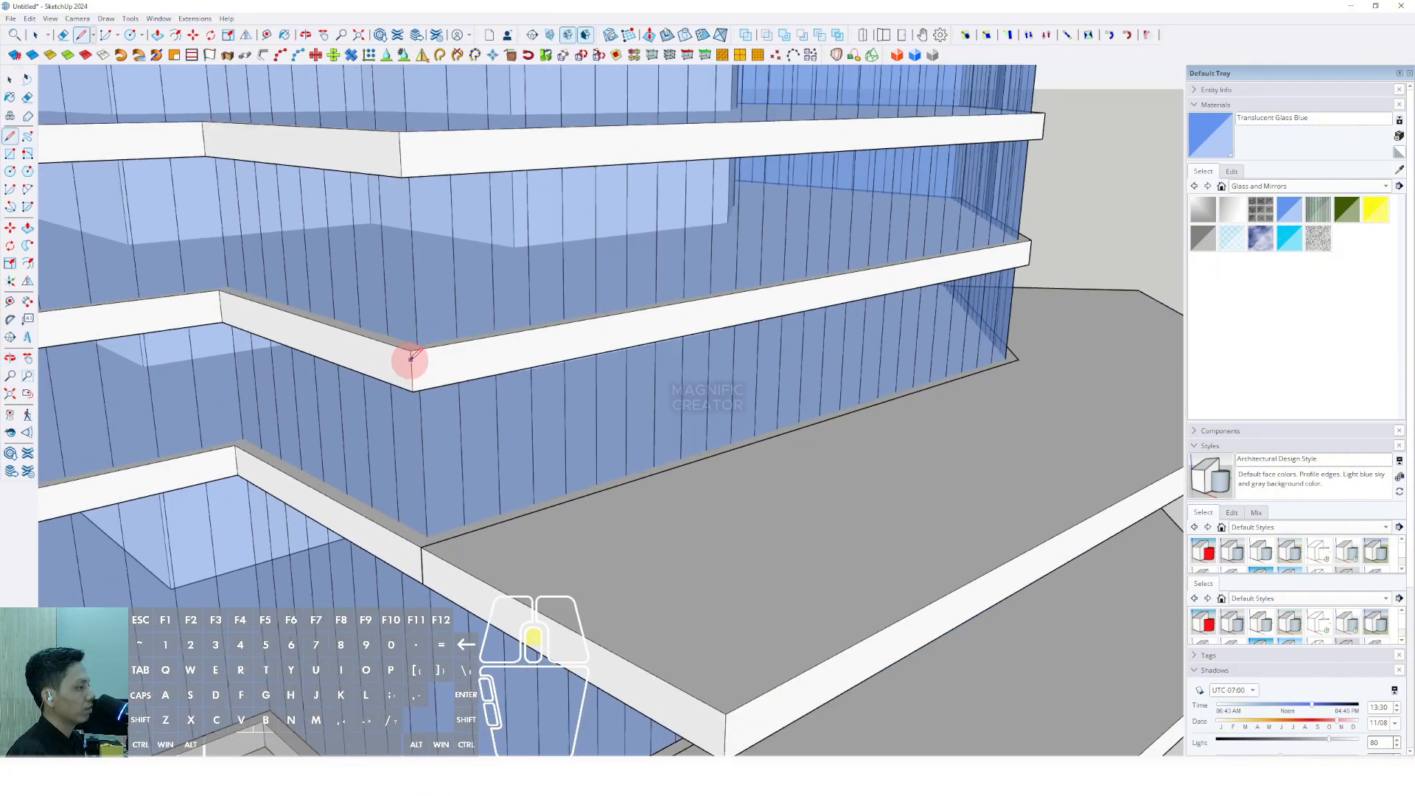
scroll(411, 360, down, 2)
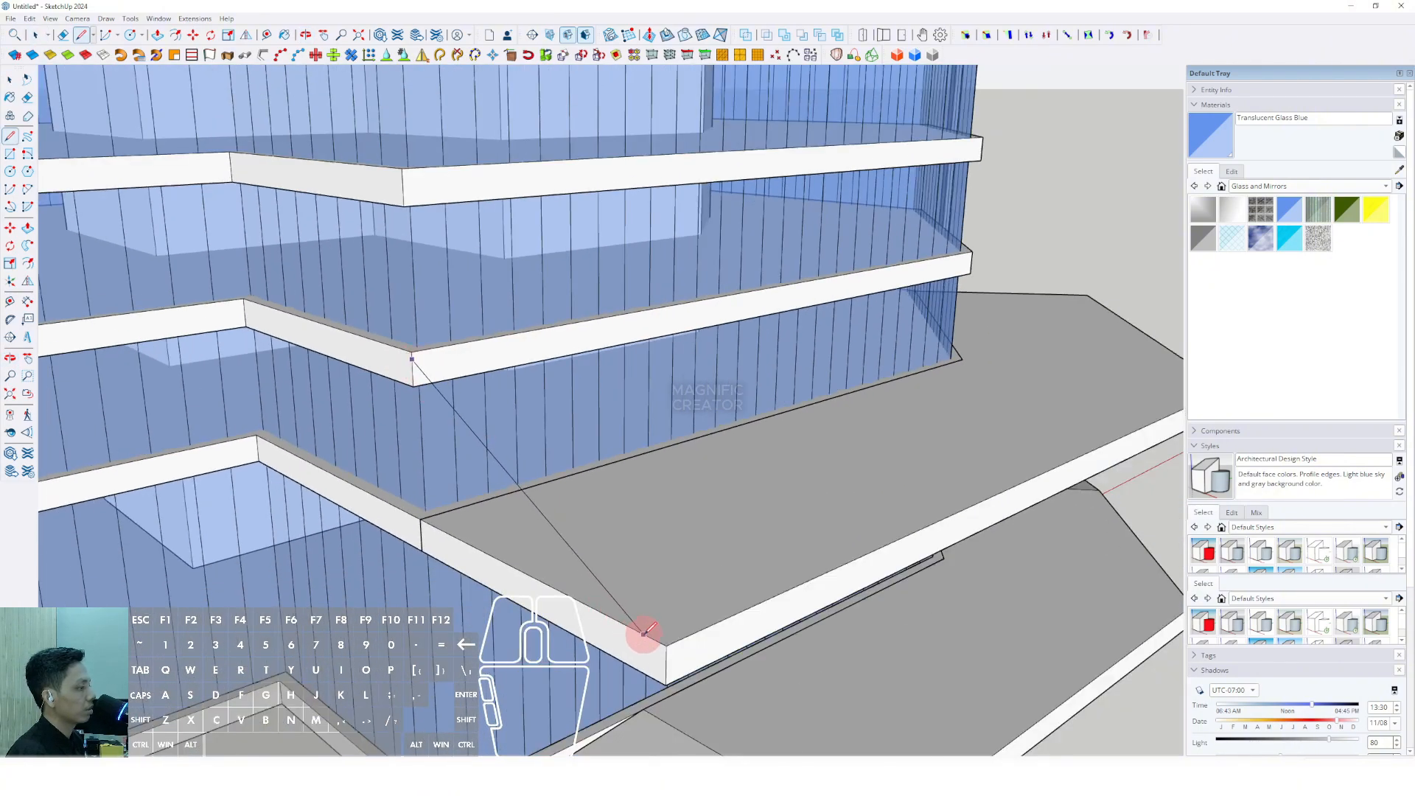
scroll(626, 613, up, 3)
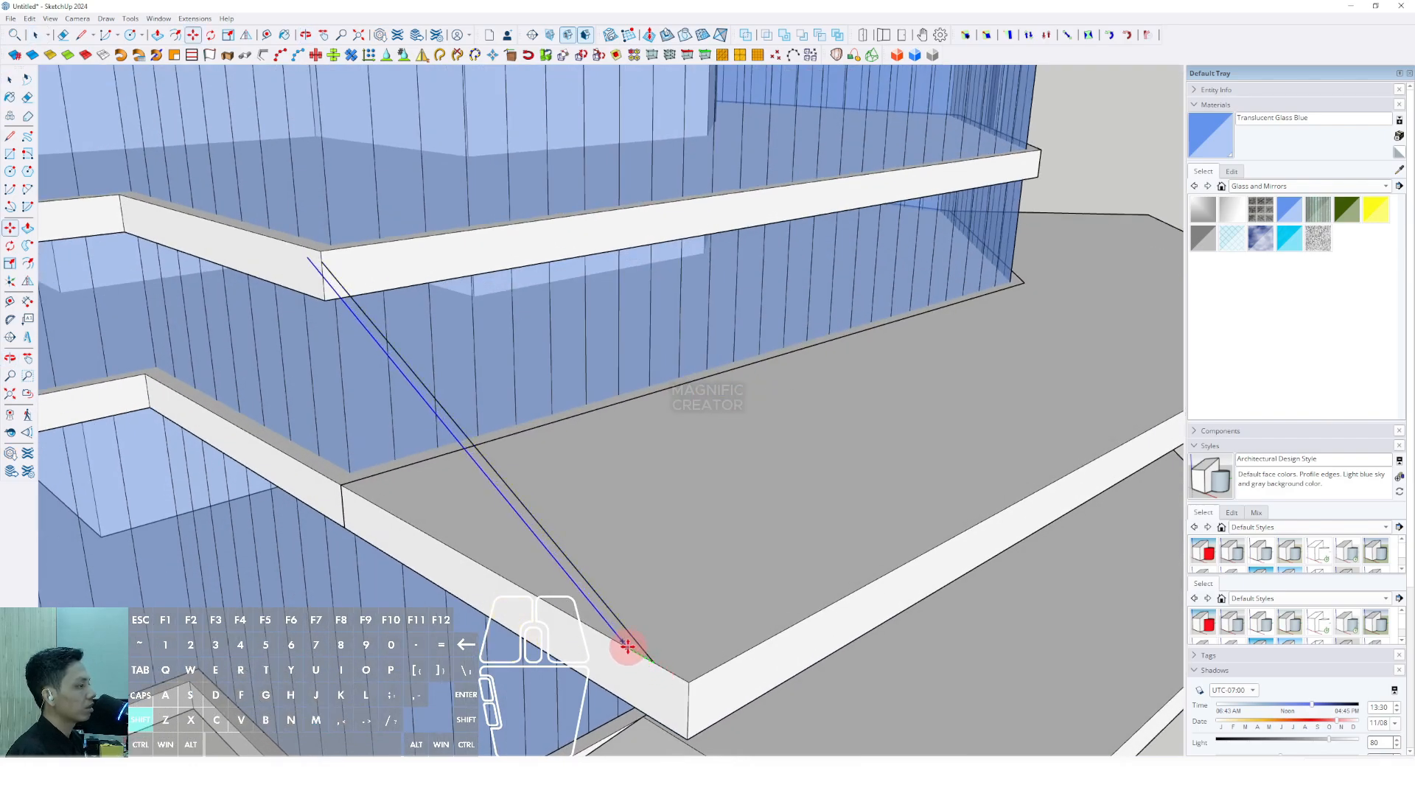
Step: Try to use an offset copy of the diagonal line as the brace's second edge
key(space)
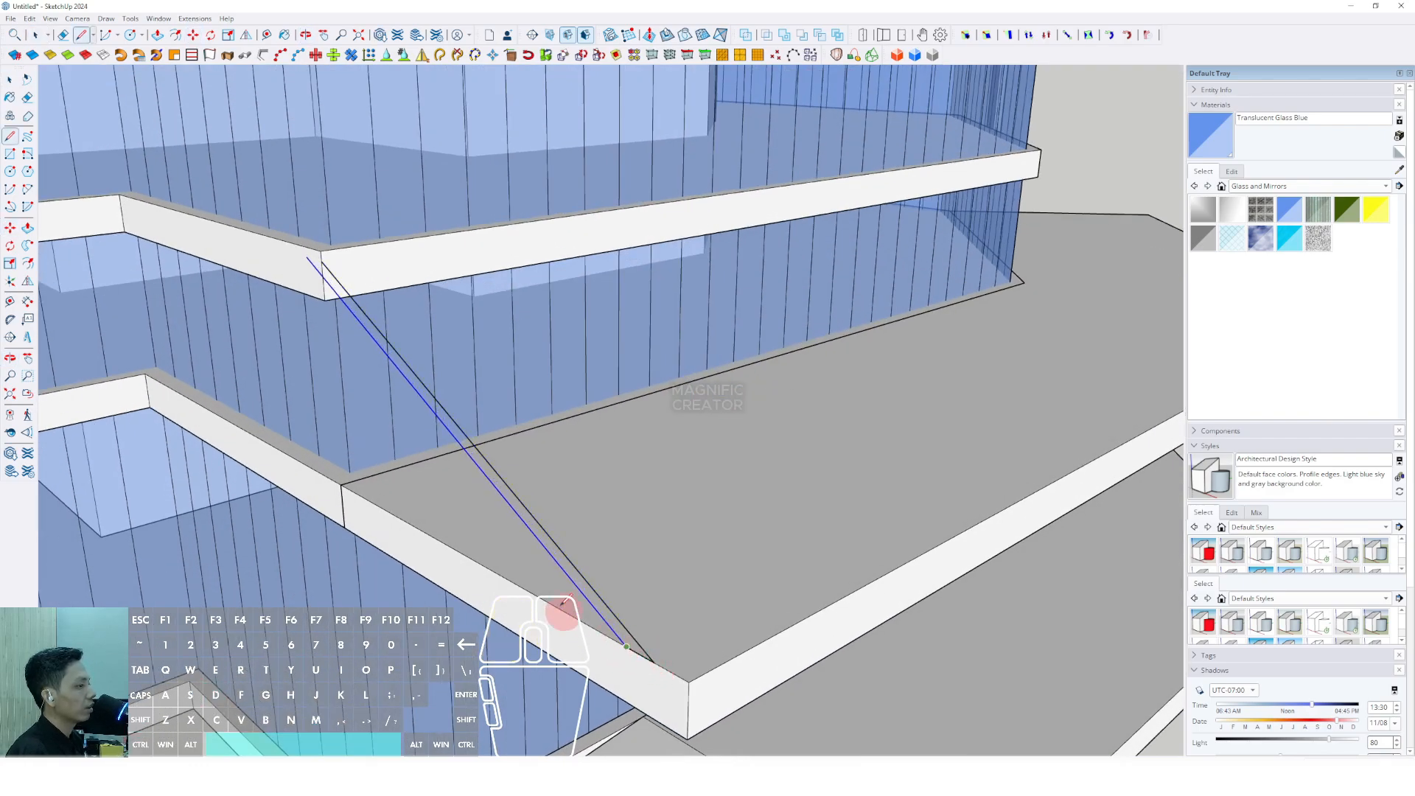
scroll(400, 238, up, 1)
scroll(400, 250, up, 1)
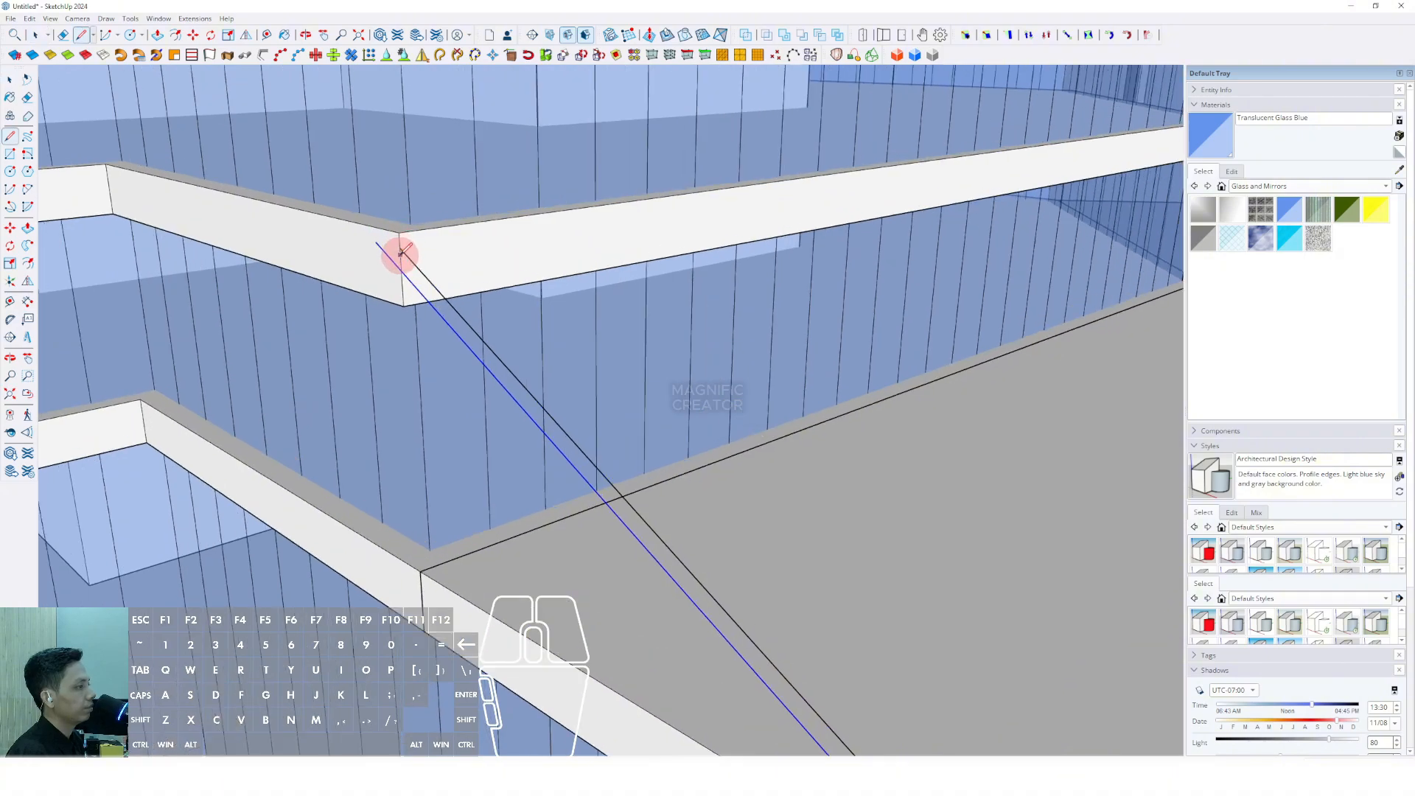
key(space)
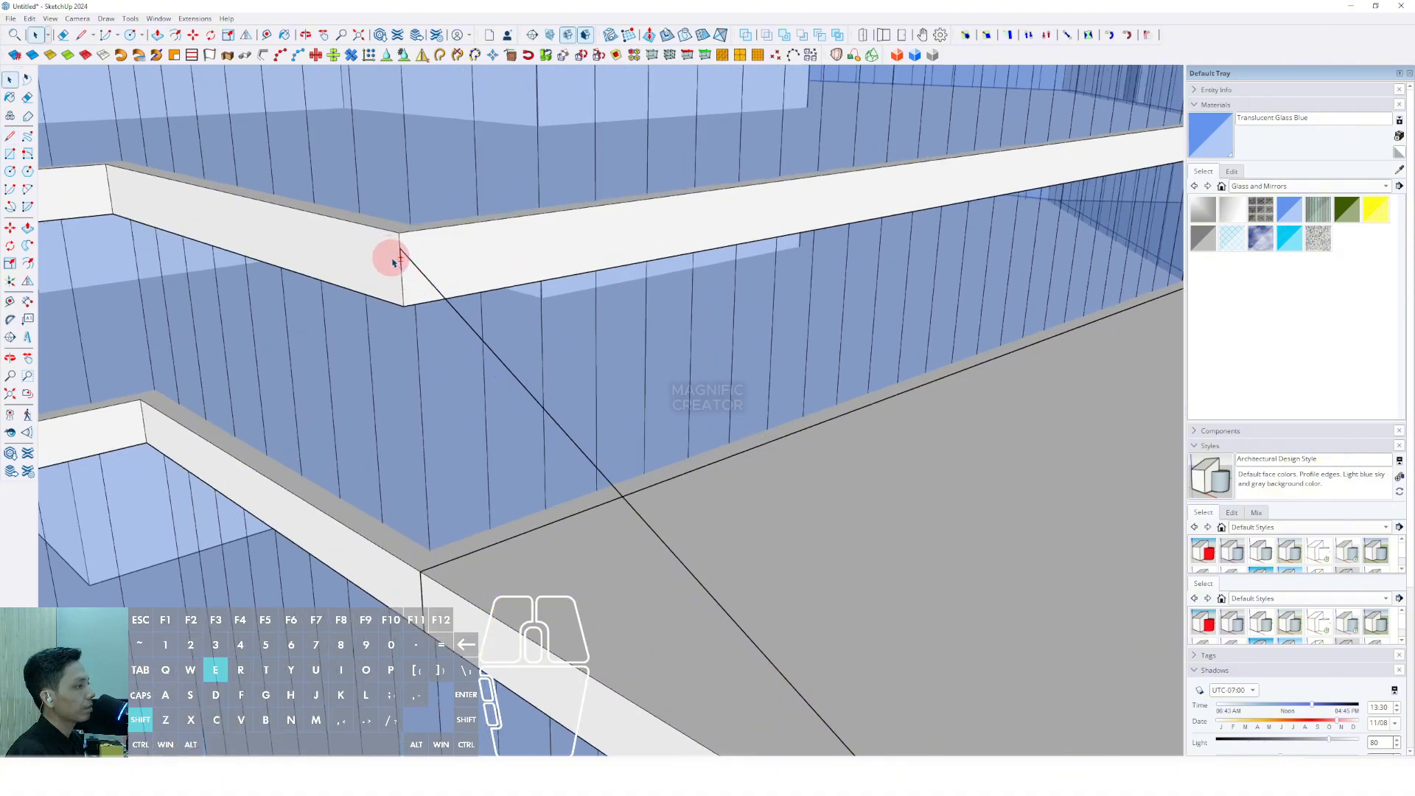
Step: Draw a second diagonal edge beside the first and close it into a narrow strip face for the brace
click(407, 267)
scroll(407, 267, down, 4)
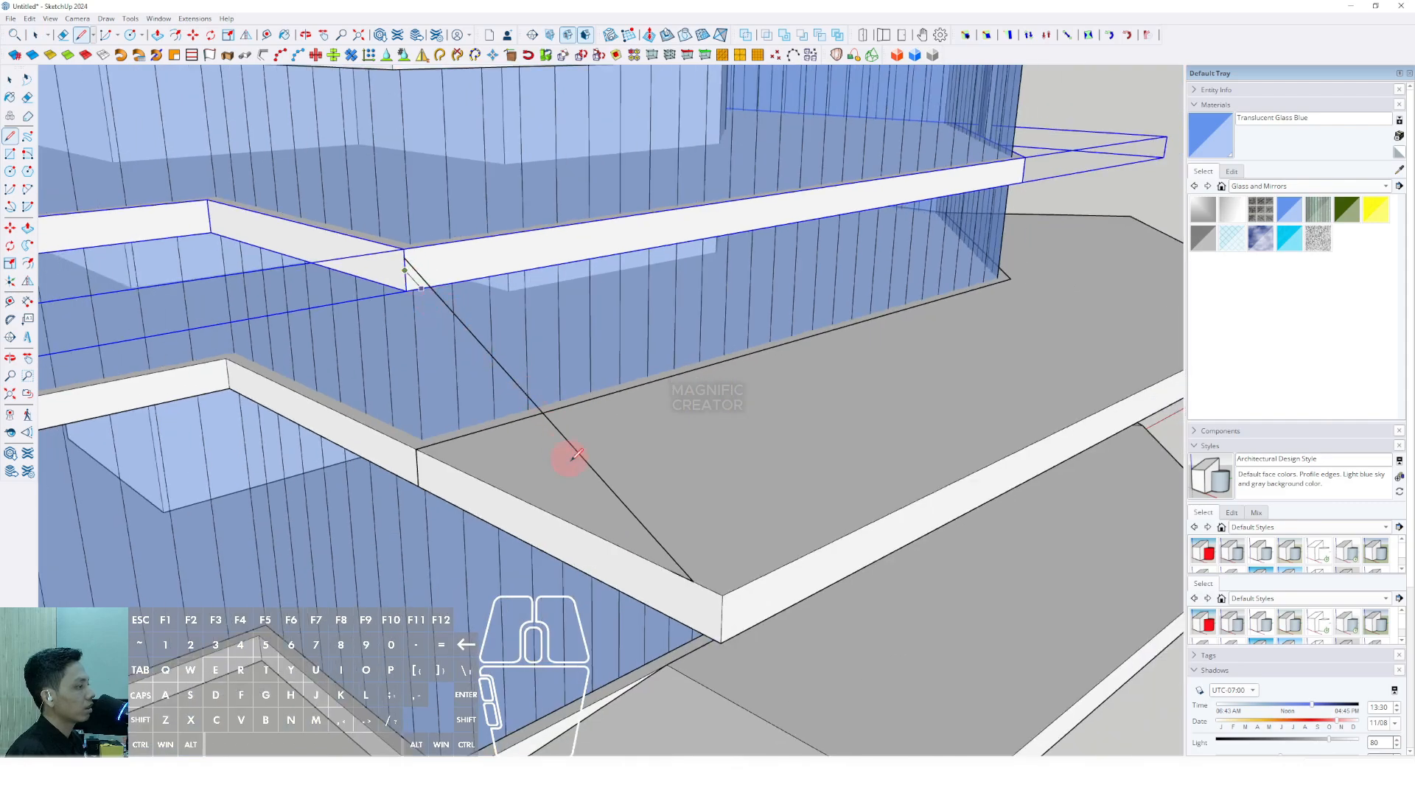
scroll(622, 510, up, 1)
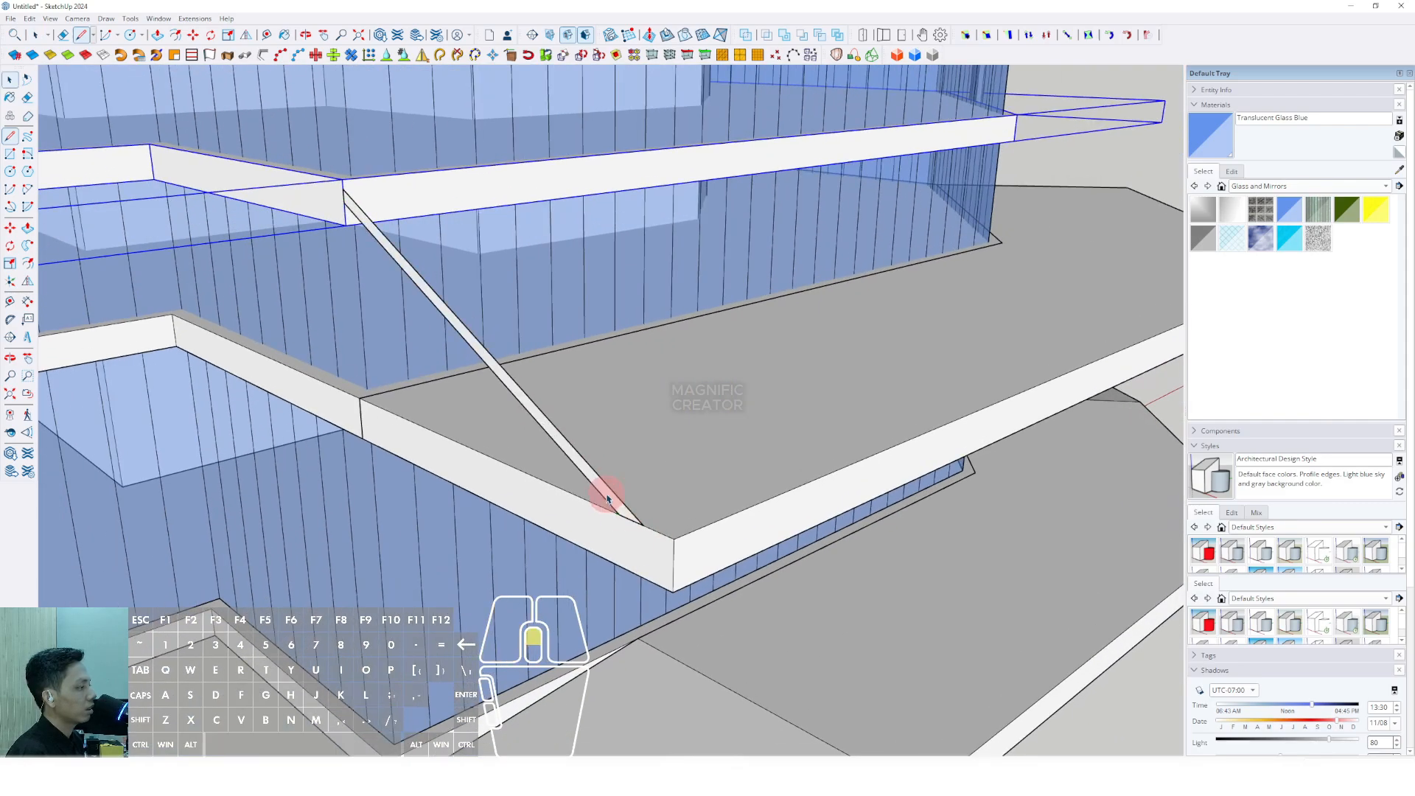
Step: Extrude the strip face into a thin diagonal brace and make it a group
scroll(607, 499, up, 1)
key(p)
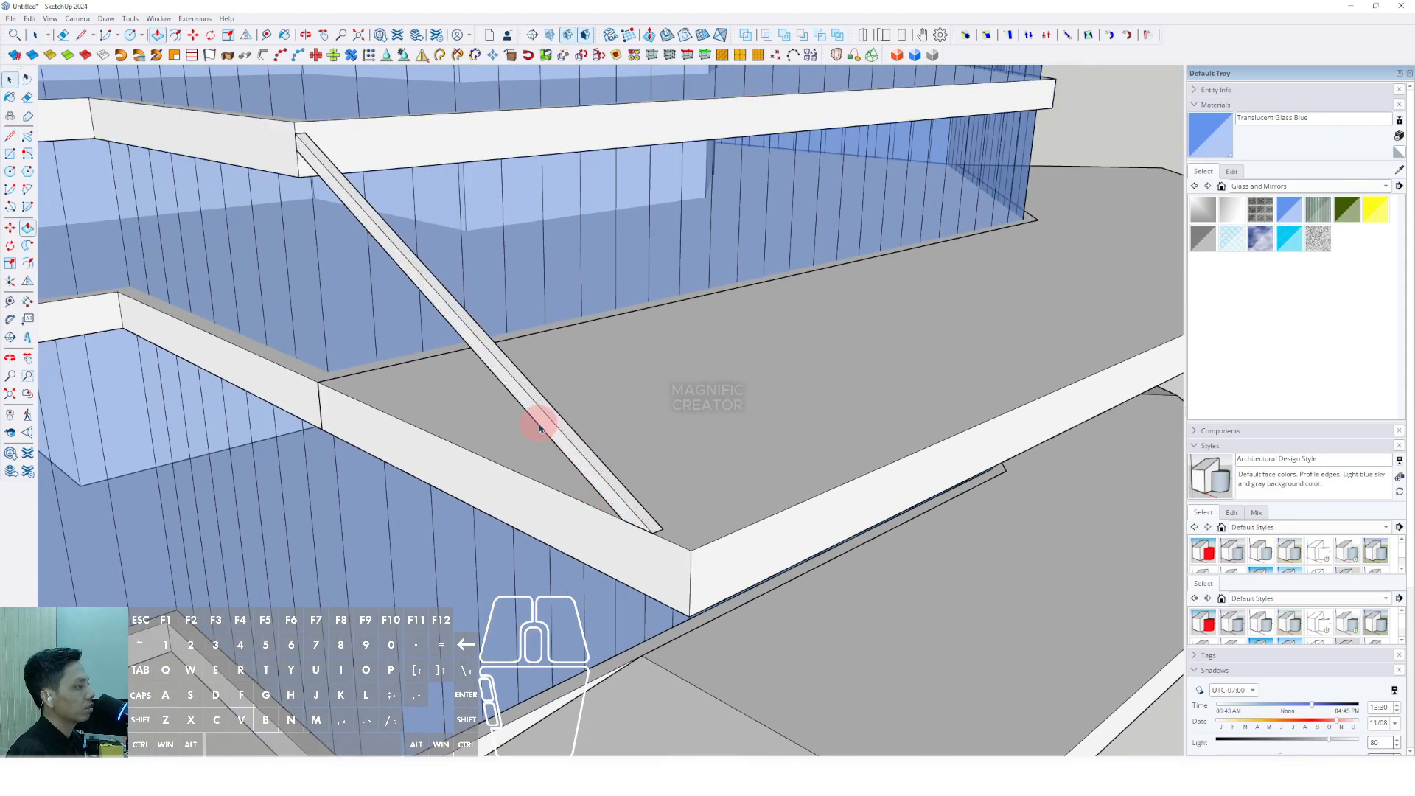
triple_click(541, 427)
right_click(540, 425)
click(579, 526)
Step: Move the brace inward from the canopy's side edge along the red axis
scroll(625, 422, down, 1)
scroll(437, 403, down, 3)
middle_drag(625, 422, 423, 444)
scroll(422, 443, up, 1)
key(m)
click(377, 425)
shift+scroll(402, 425, down, 1)
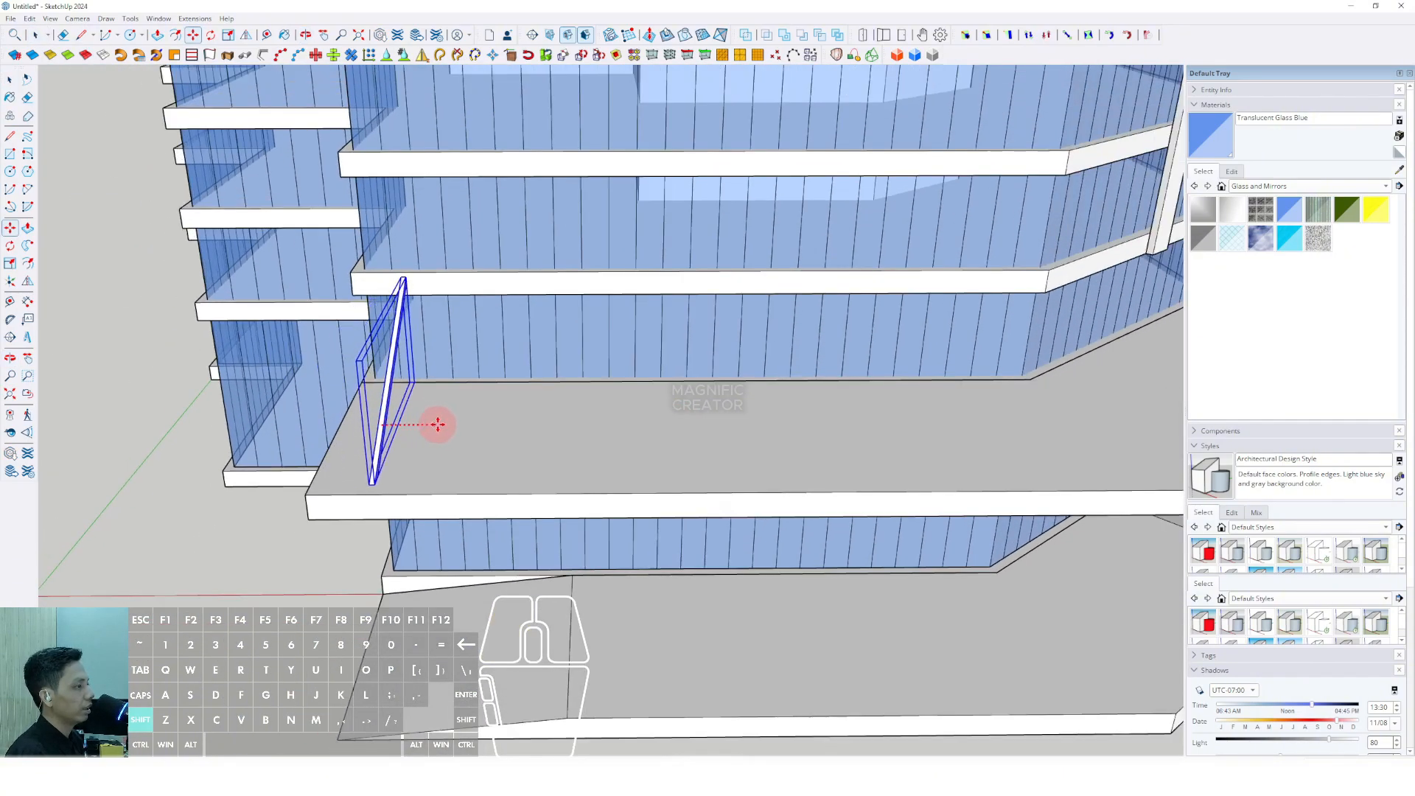
Step: Try to copy the brace further along the canopy
key(ctrl)
shift+scroll(443, 426, down, 2)
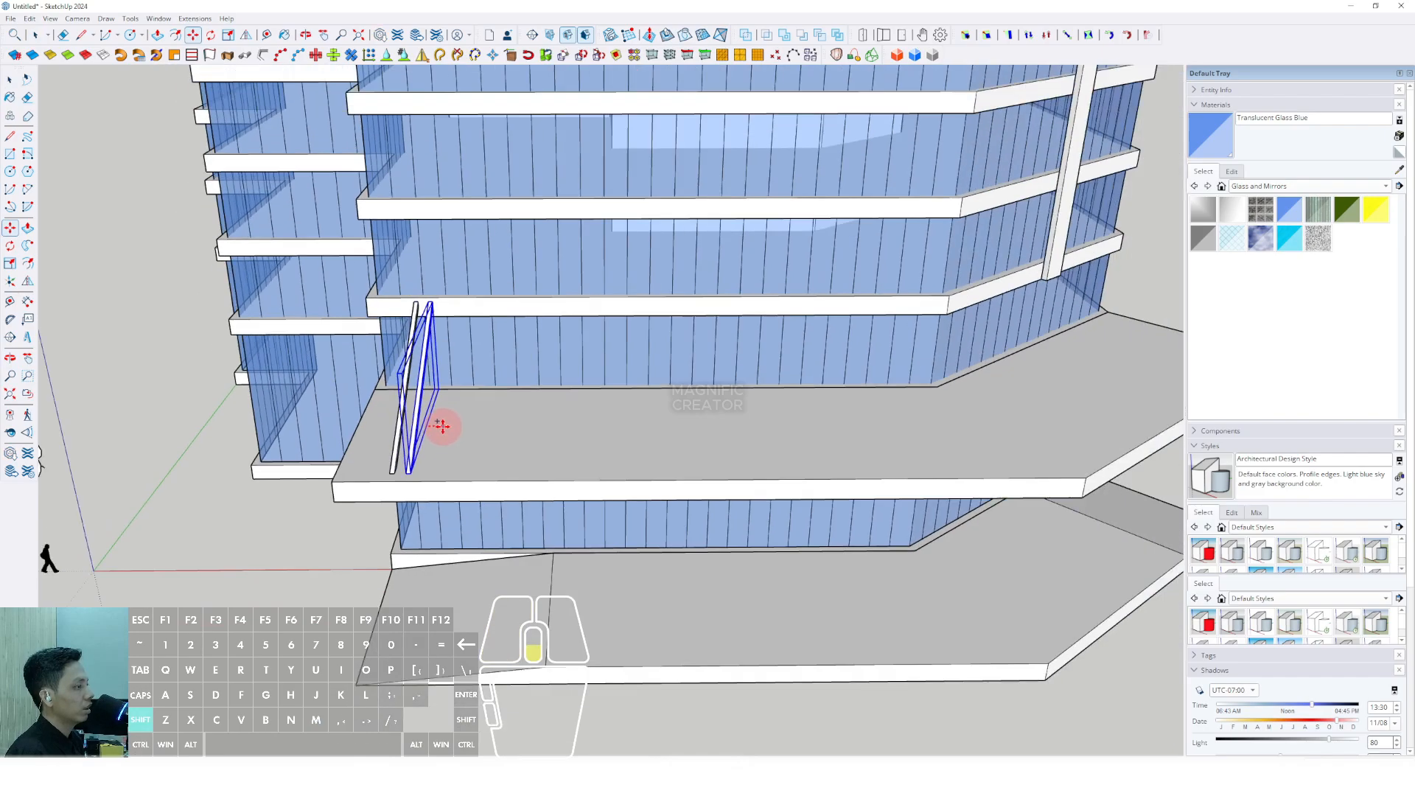
shift+middle_drag(533, 426, 432, 423)
key(space)
Step: Examine how the brace meets the canopy and the slab above it
scroll(351, 404, up, 1)
scroll(352, 404, down, 3)
middle_drag(352, 404, 325, 452)
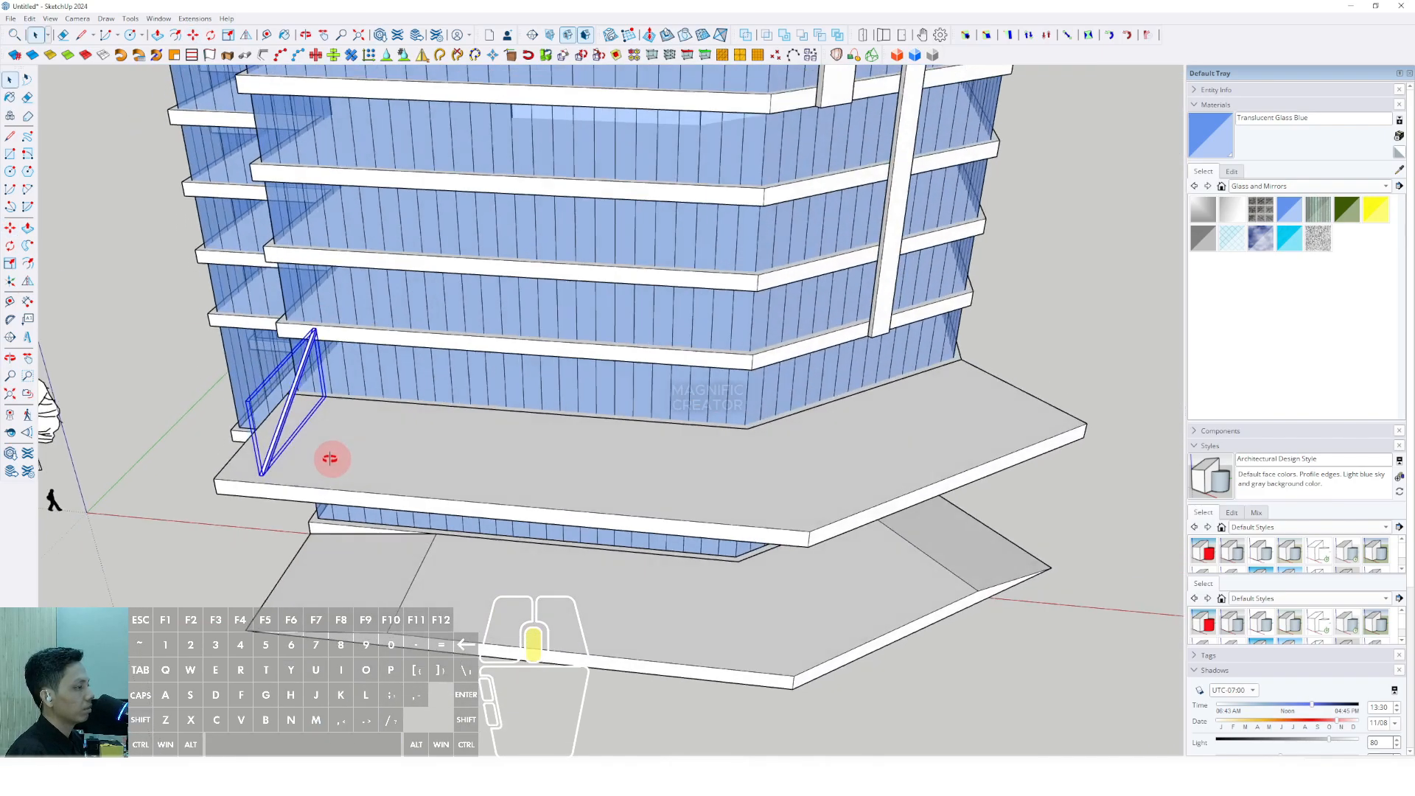
scroll(325, 452, up, 3)
scroll(314, 435, up, 1)
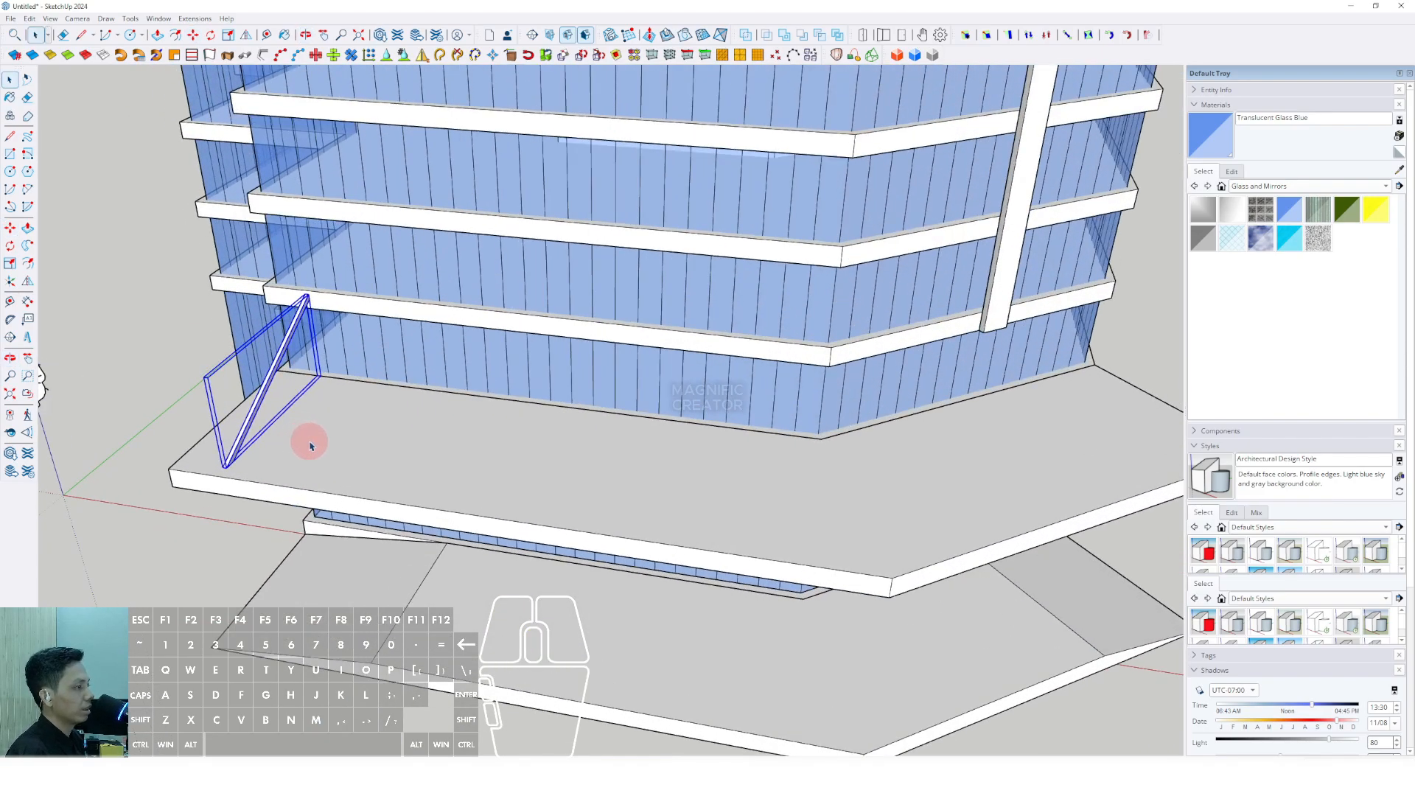
scroll(352, 443, down, 3)
middle_drag(391, 452, 221, 410)
scroll(222, 410, up, 5)
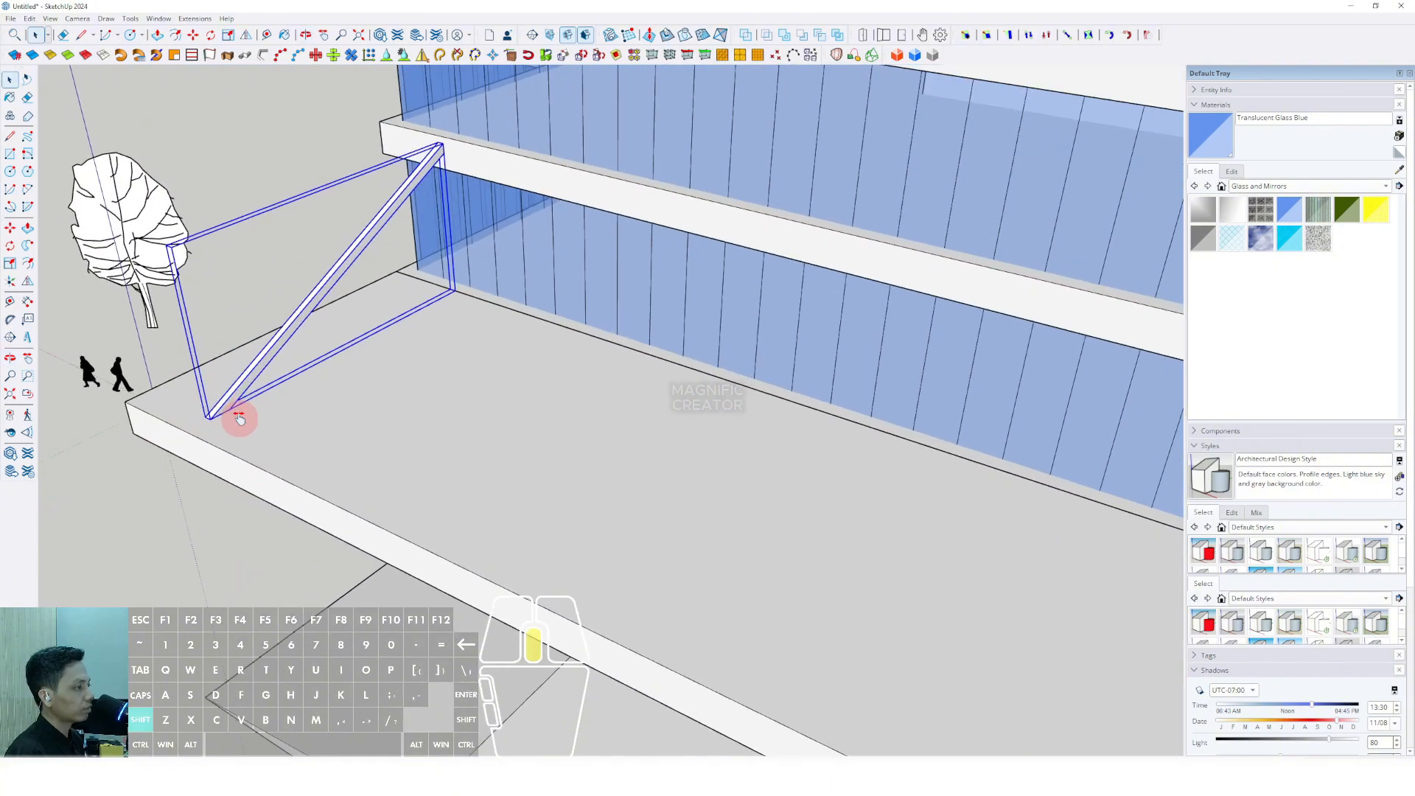
scroll(321, 407, down, 2)
middle_drag(321, 407, 306, 430)
scroll(285, 437, up, 2)
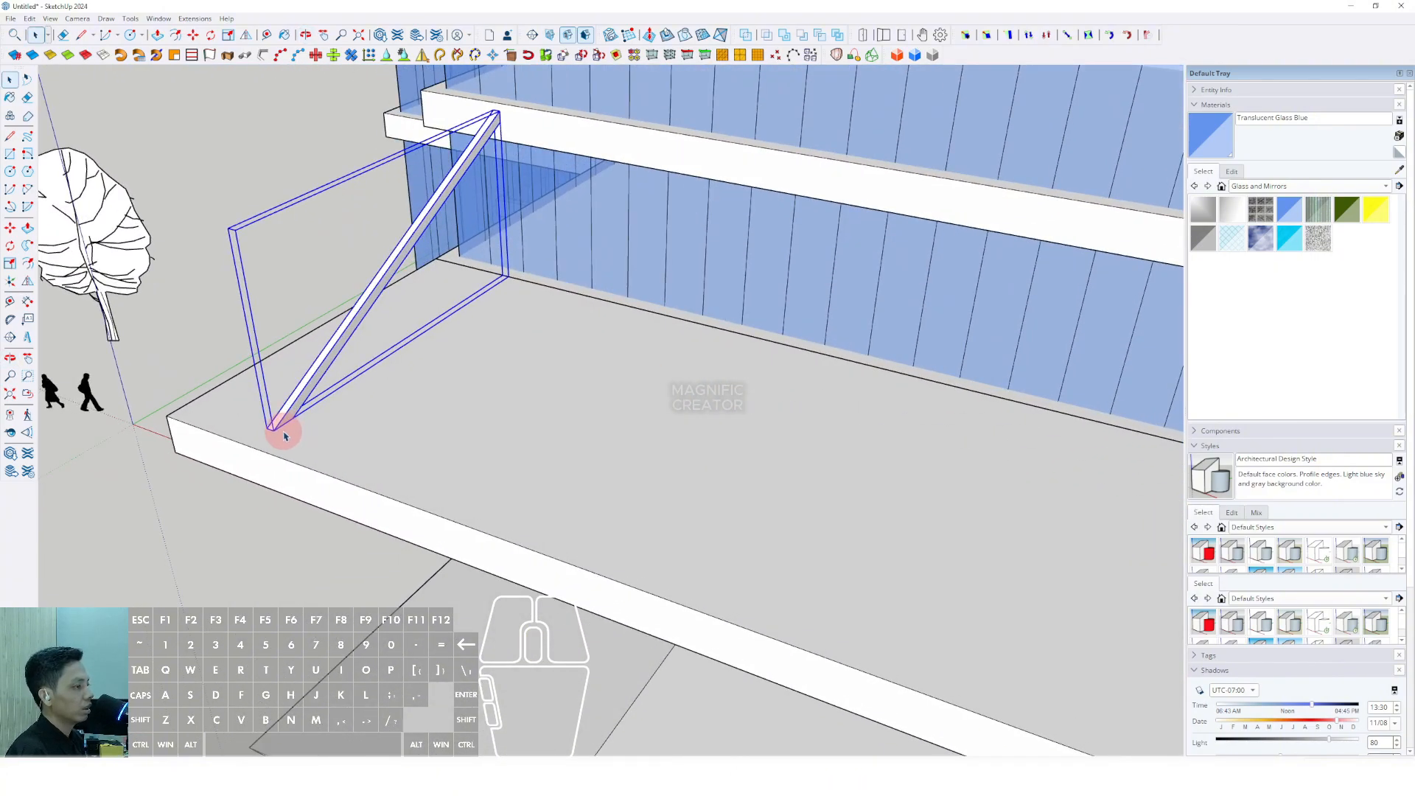
Step: Convert the diagonal brace group at the canopy's side end into a component
scroll(273, 427, down, 3)
scroll(326, 405, up, 2)
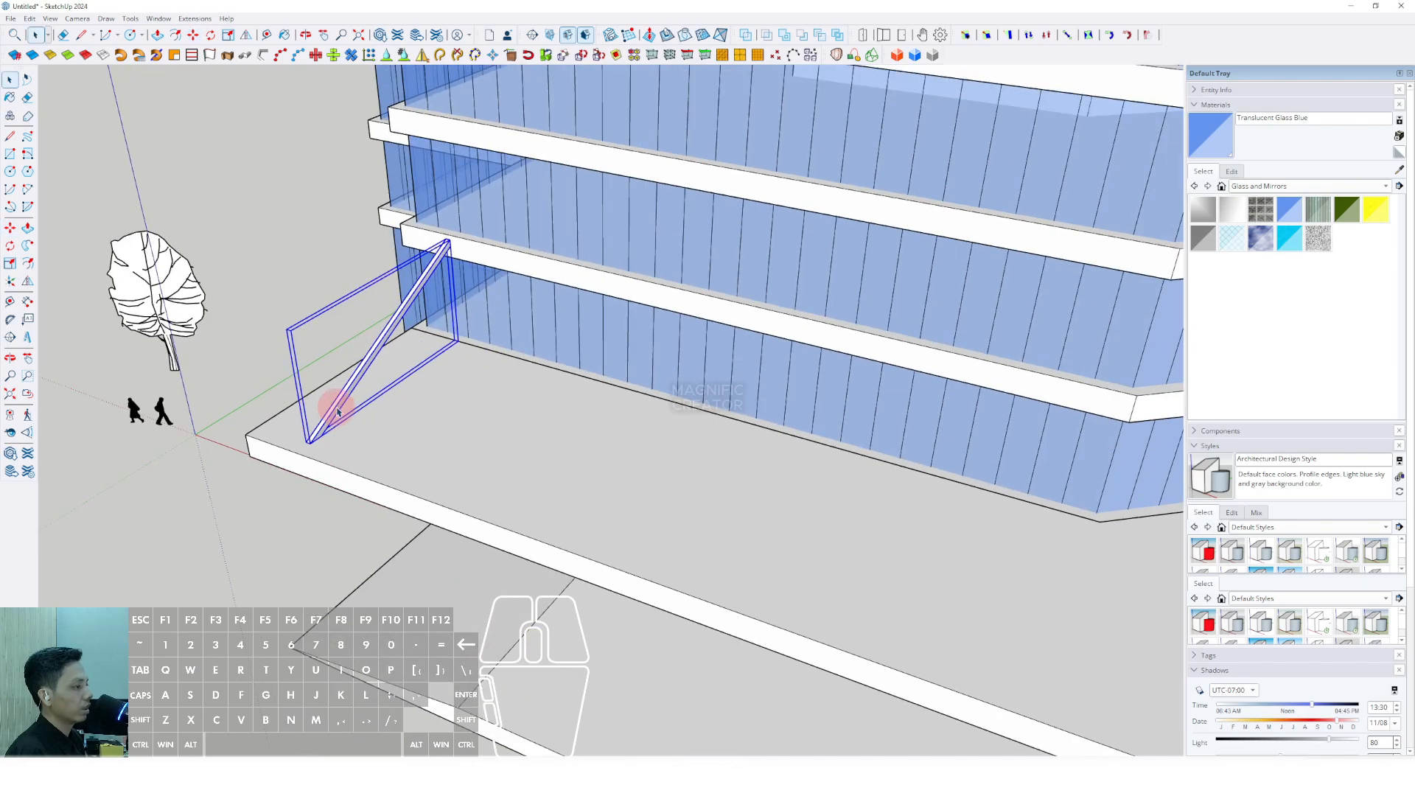
key(space)
right_click(335, 406)
click(378, 501)
click(689, 469)
Step: Copy the brace to the canopy's middle corner and divide the span into eight equal gaps, giving nine evenly spaced braces
scroll(325, 449, up, 3)
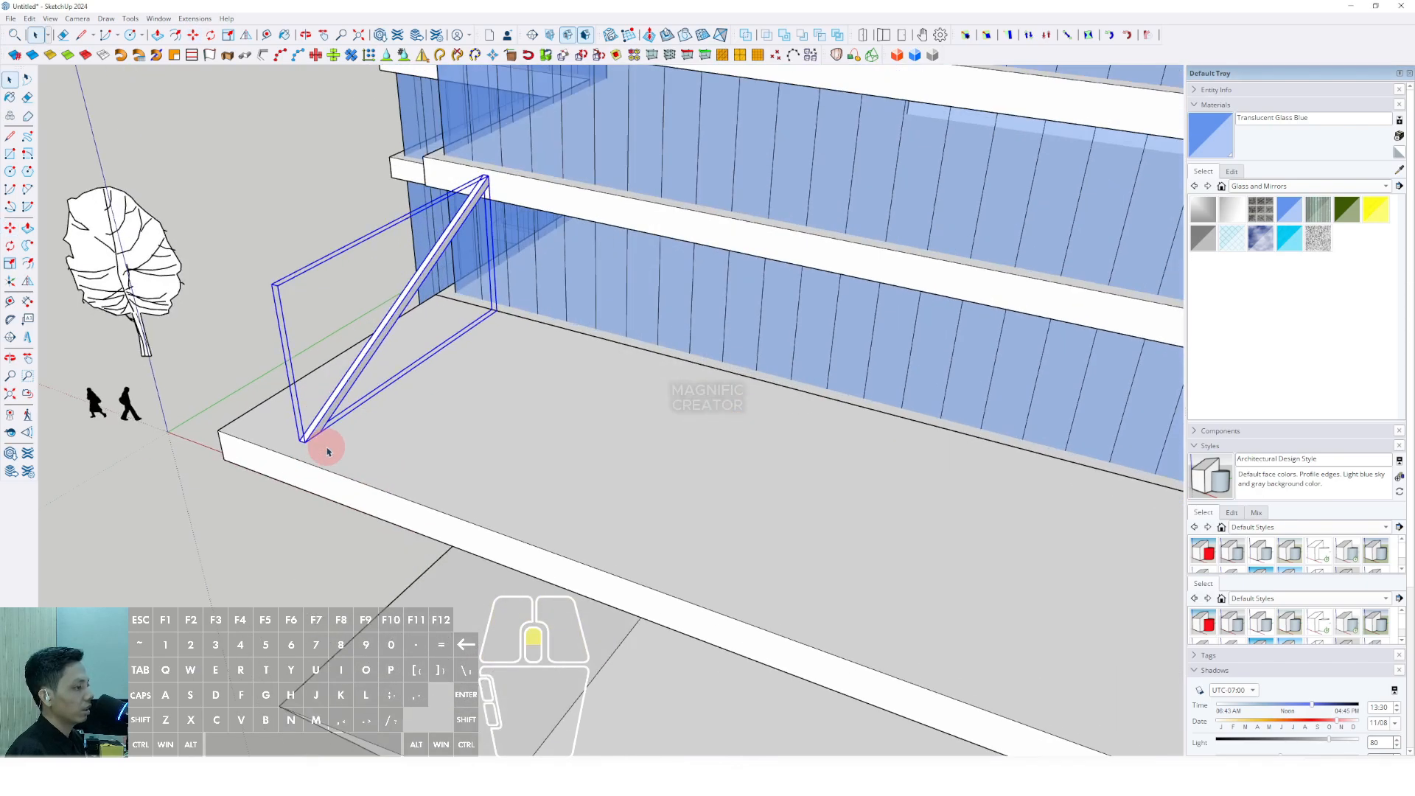
middle_drag(325, 449, 324, 455)
scroll(324, 457, up, 1)
key(m)
click(276, 446)
scroll(325, 449, down, 5)
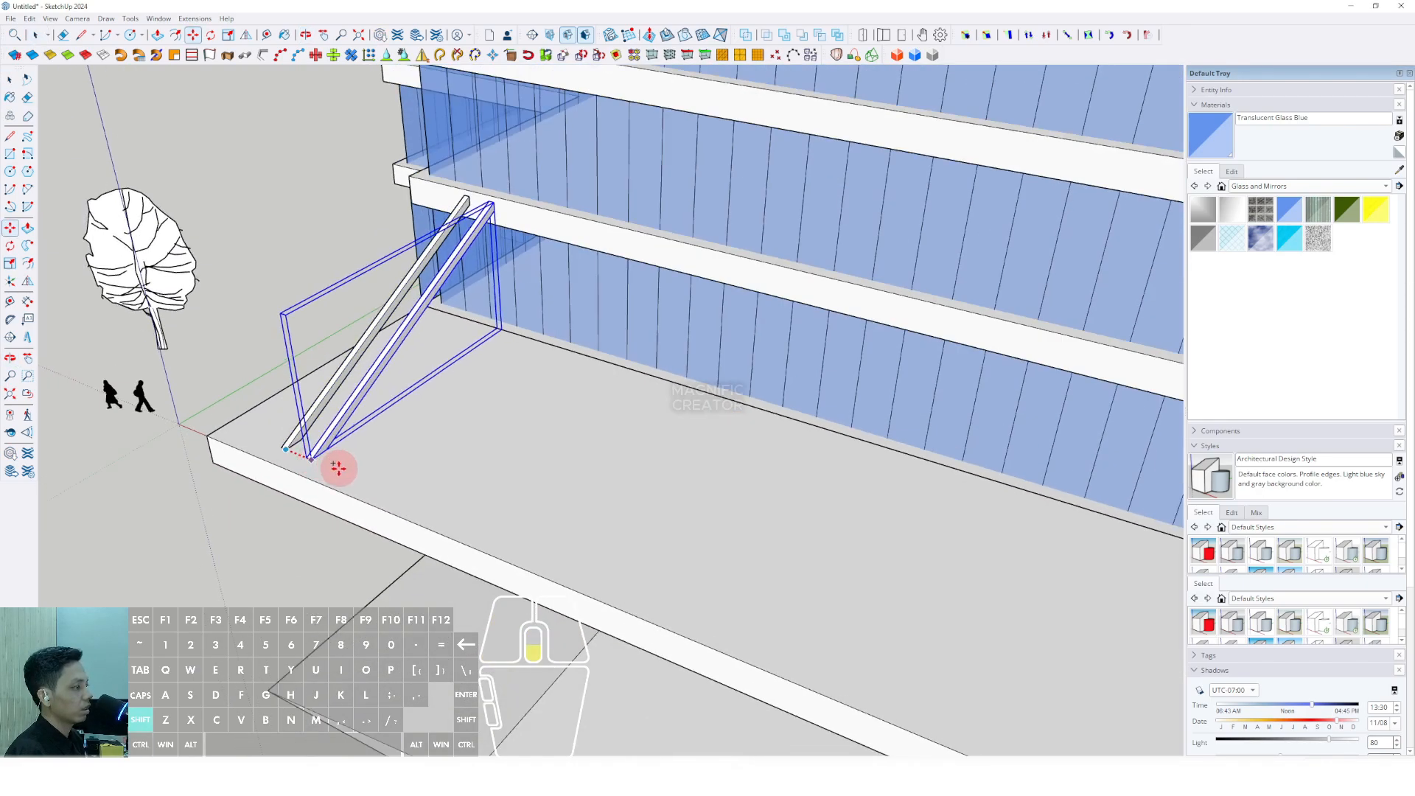
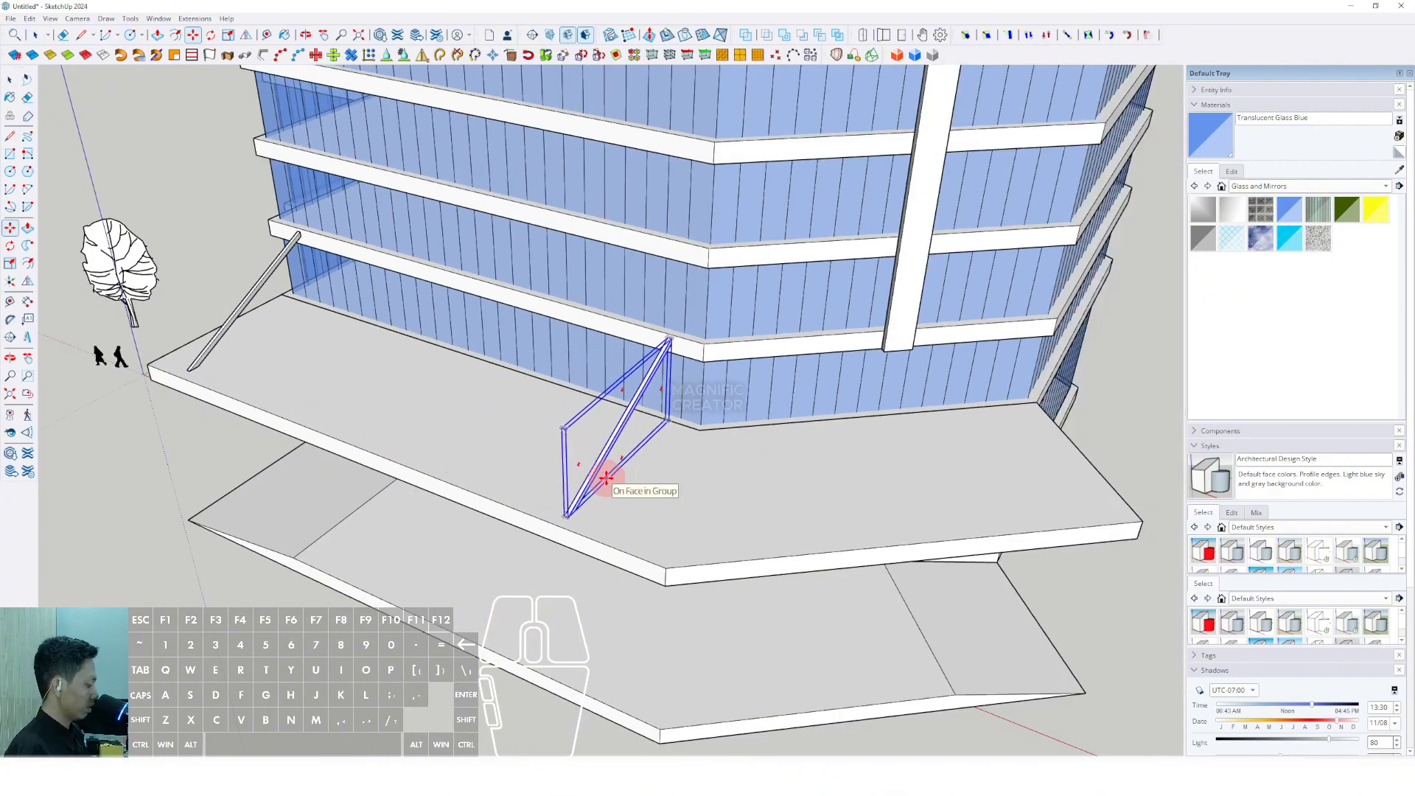
key(Return)
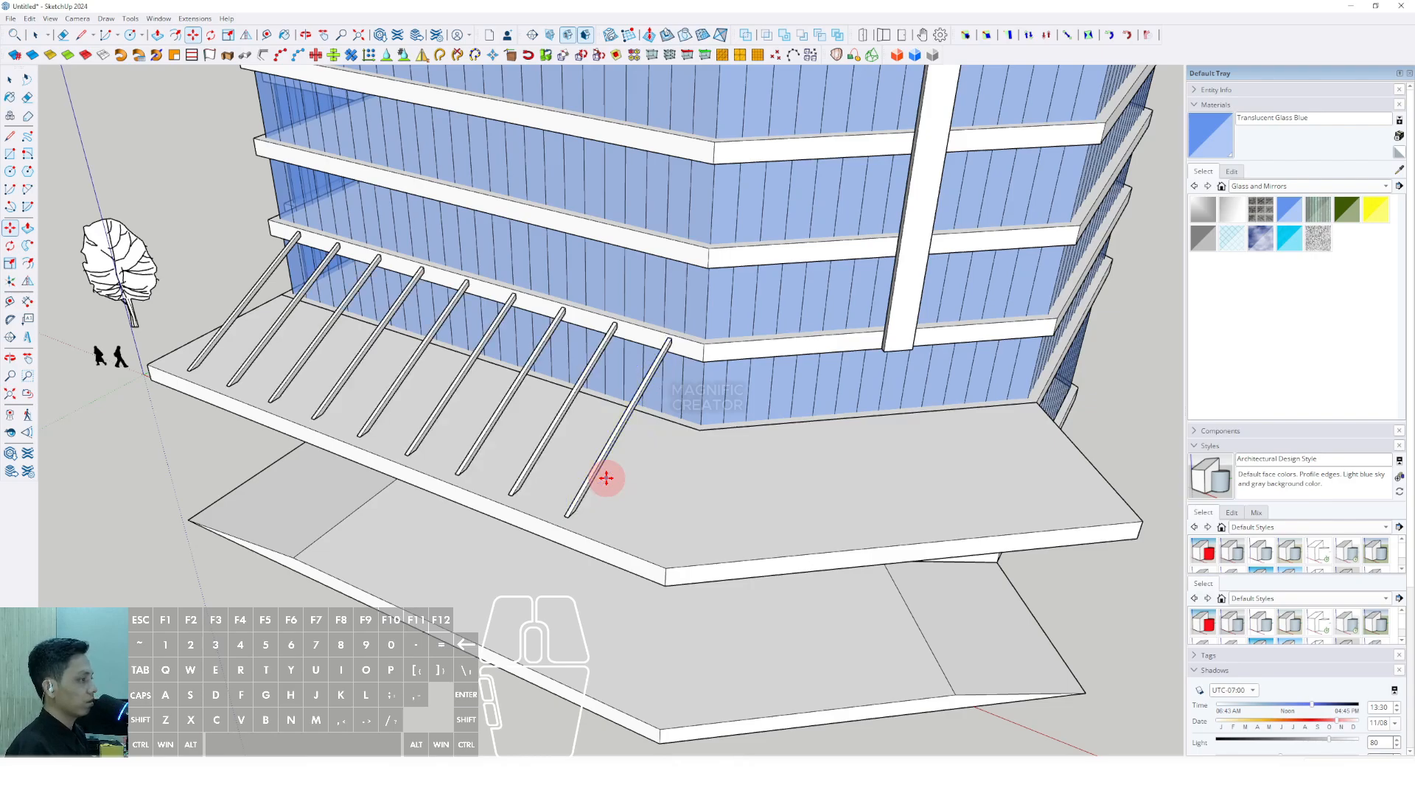
Step: Copy the last brace to the far corner of the adjoining angled canopy edge, oriented to suit that edge
key(space)
scroll(601, 446, down, 2)
middle_drag(755, 509, 571, 417)
scroll(571, 418, up, 5)
key(space)
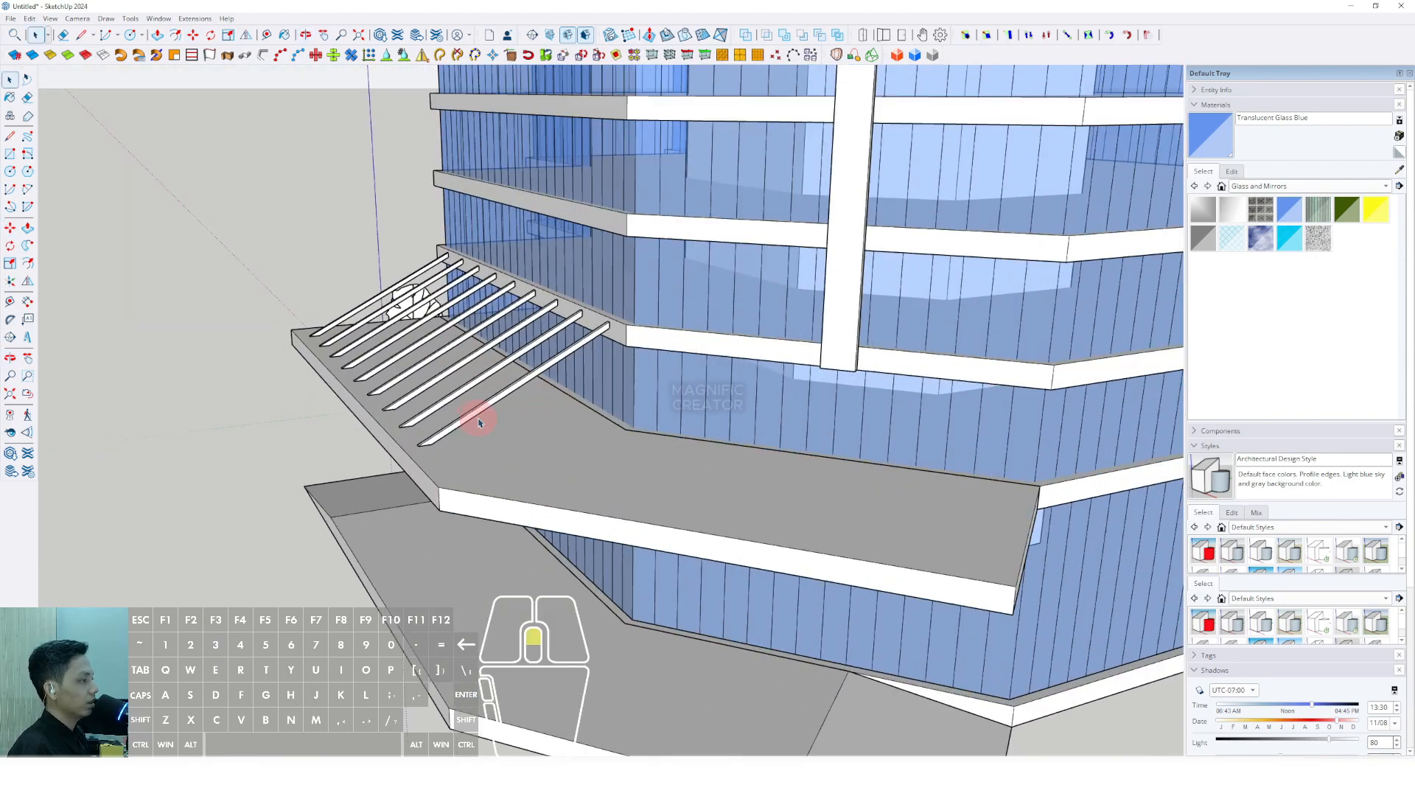
click(425, 455)
middle_drag(433, 453, 426, 485)
scroll(426, 486, up, 5)
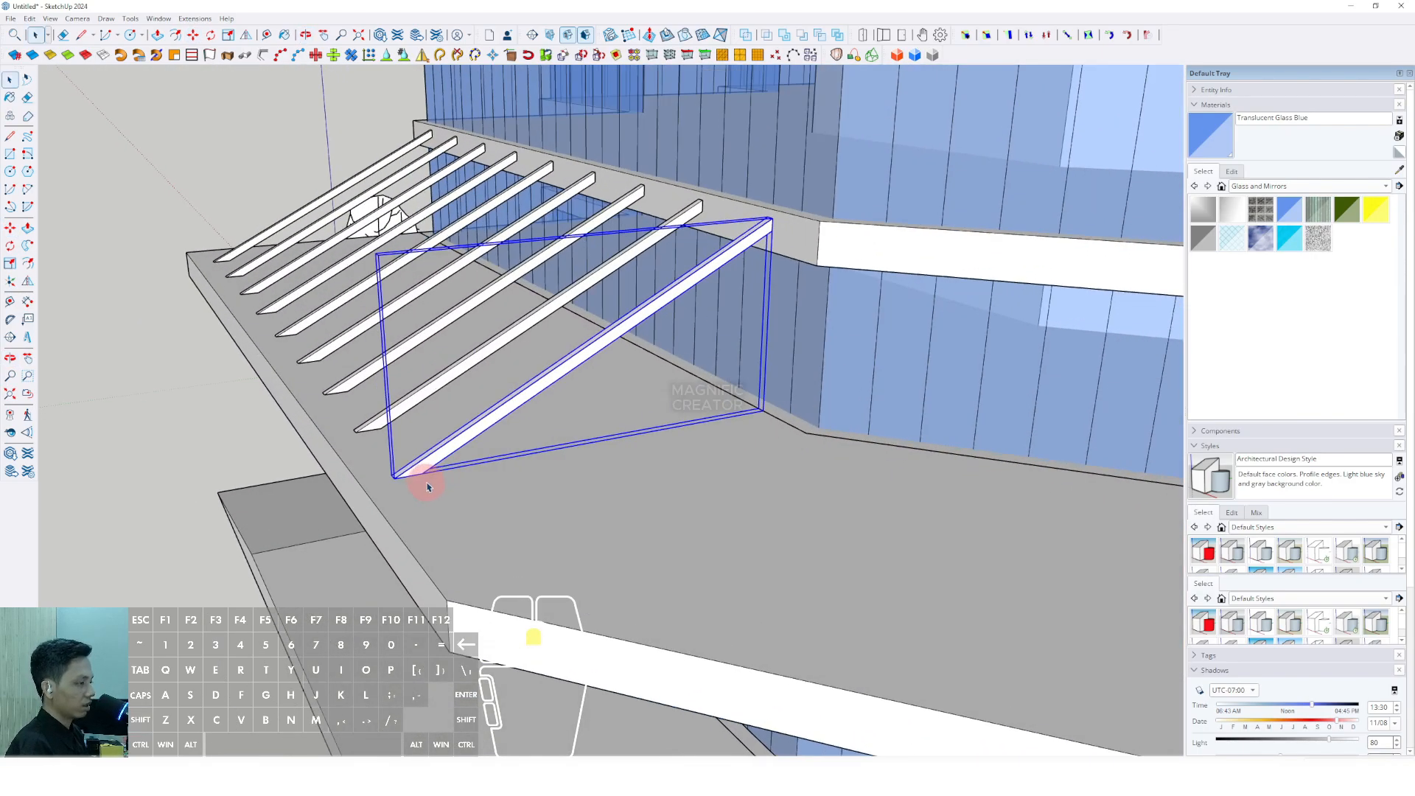
key(m)
key(ctrl)
click(389, 476)
scroll(471, 475, down, 4)
middle_drag(649, 502, 846, 571)
click(396, 617)
key(space)
scroll(386, 617, up, 6)
scroll(499, 588, down, 3)
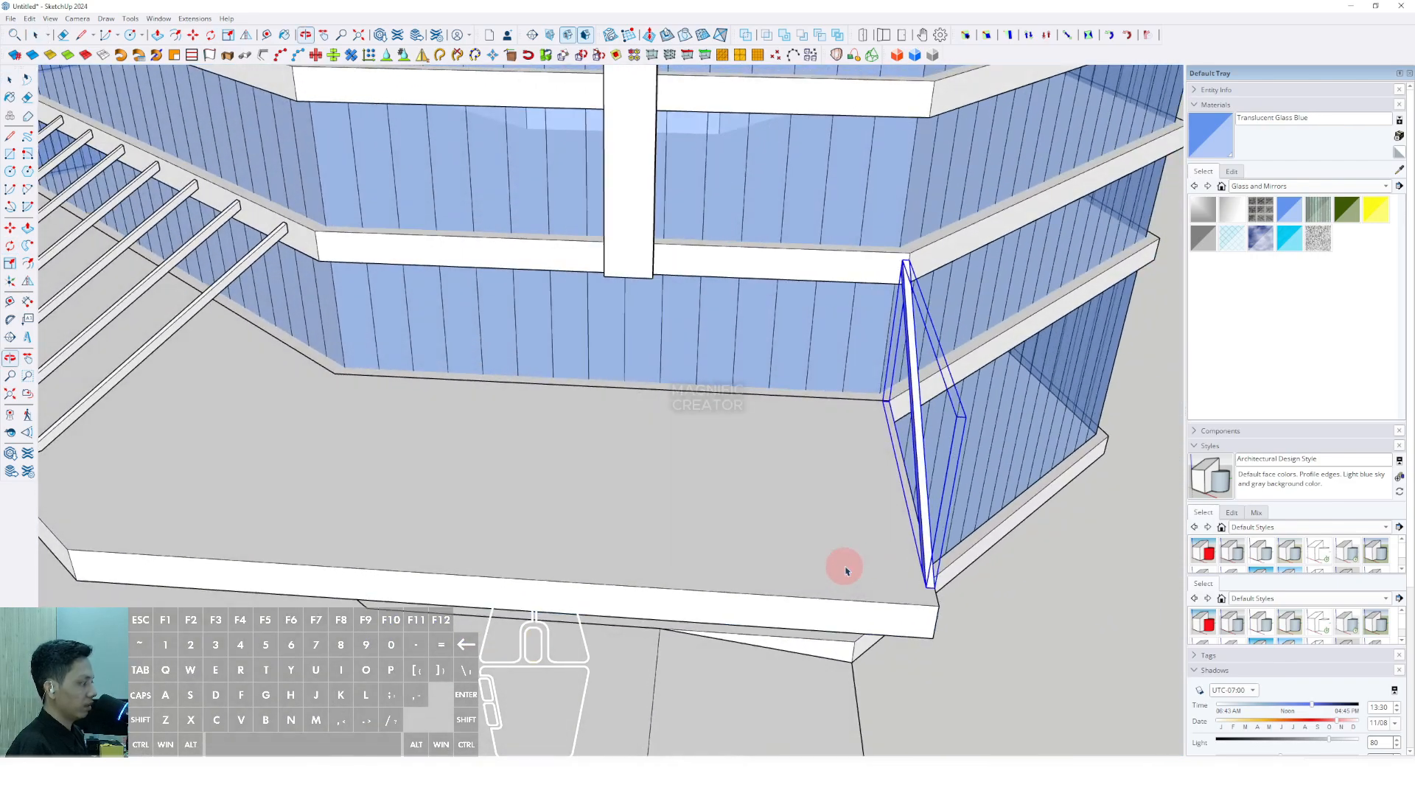
Step: Move the corner brace slightly inward along the canopy's front edge
click(938, 606)
scroll(900, 601, down, 1)
click(897, 603)
scroll(894, 603, up, 1)
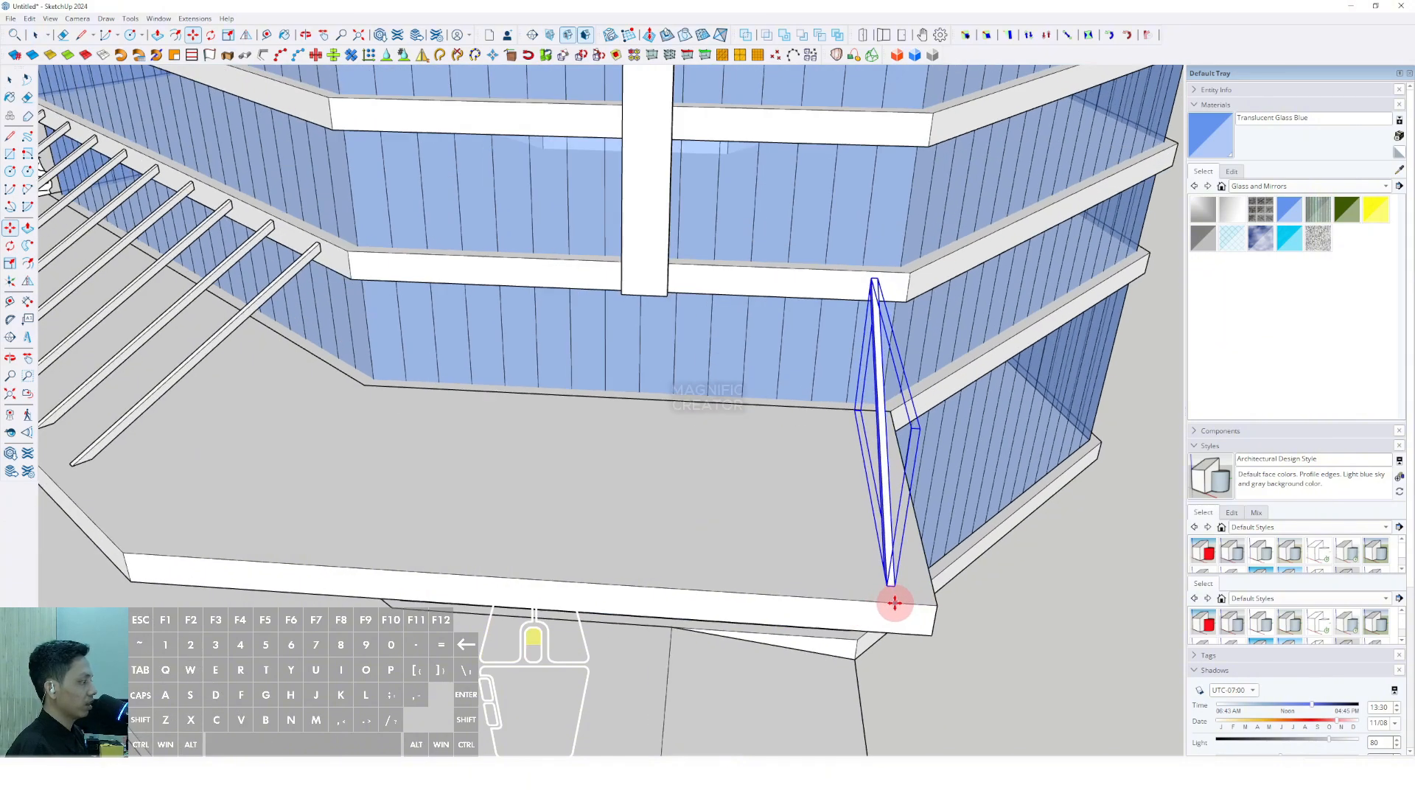
scroll(893, 599, up, 1)
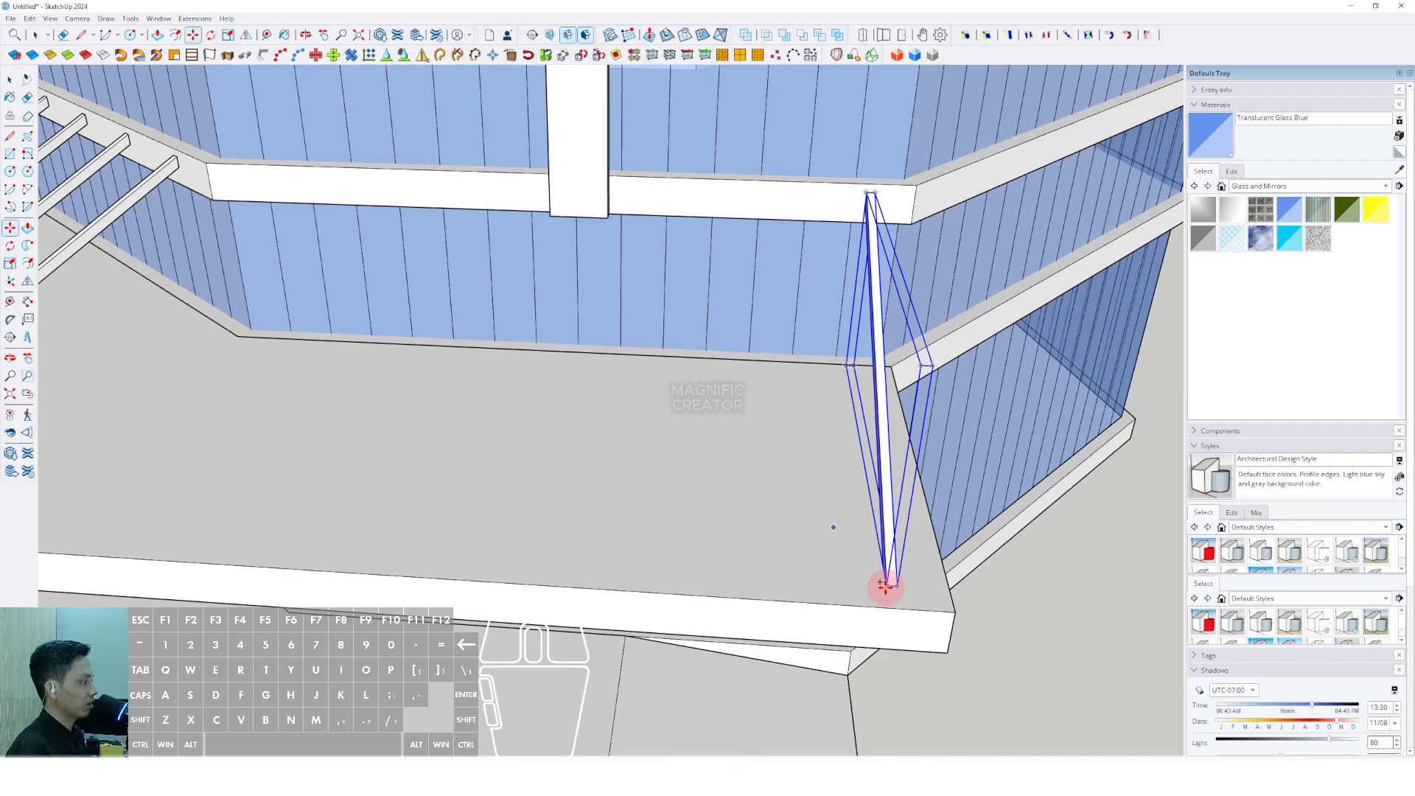
scroll(885, 589, up, 2)
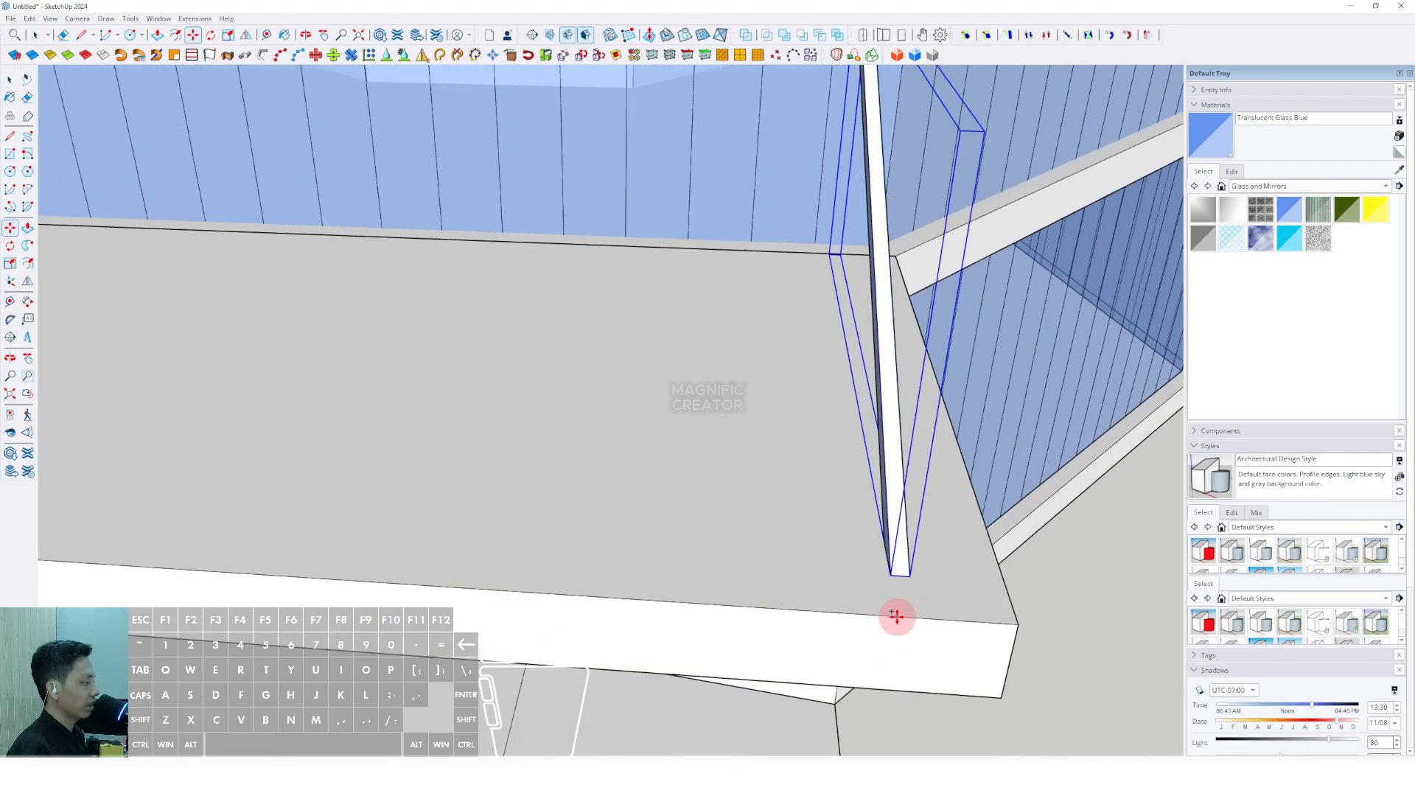
Step: Copy the corner brace along the front edge to the canopy's middle corner and divide the span by 5
click(897, 617)
scroll(847, 609, down, 3)
shift+middle_drag(736, 611, 1076, 601)
scroll(1076, 601, down, 1)
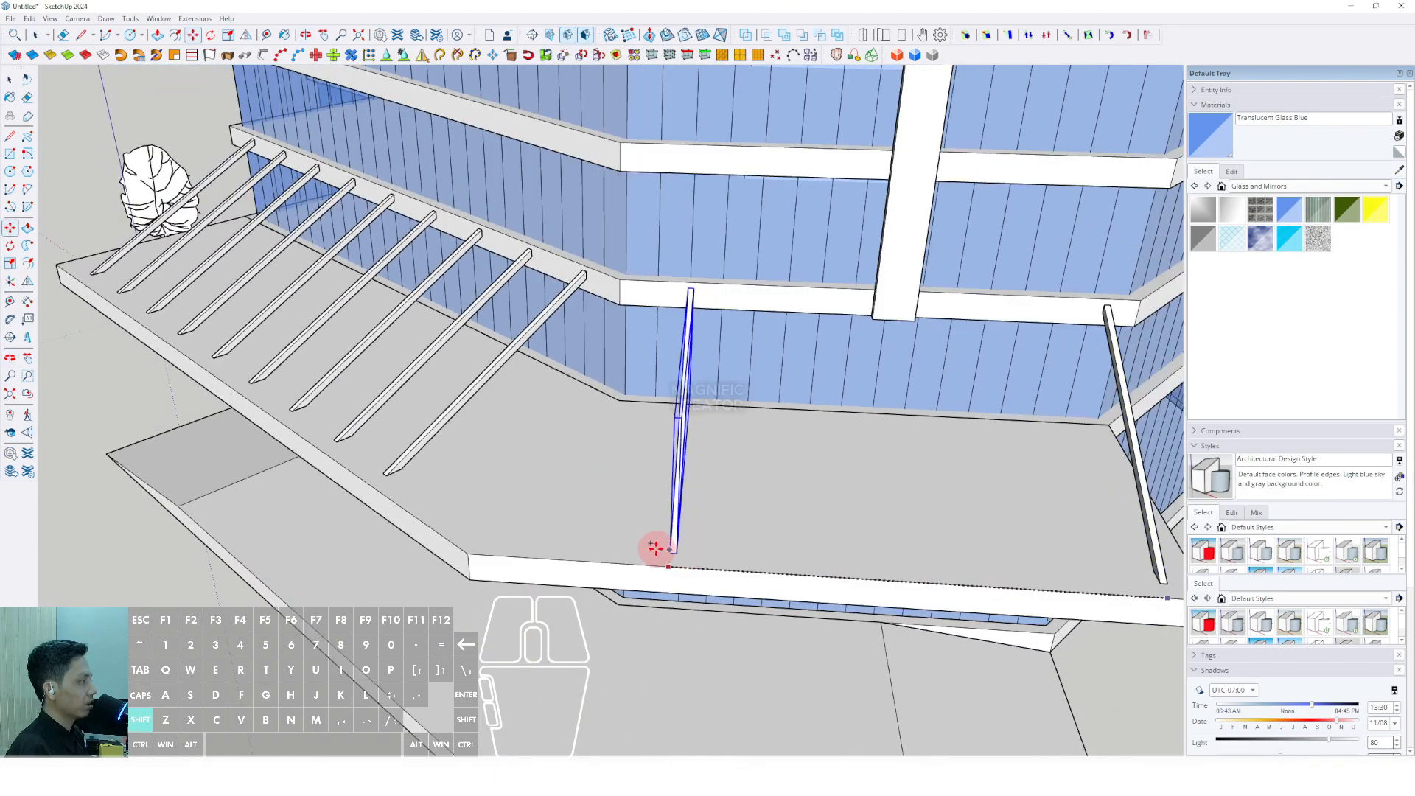
shift+click(614, 553)
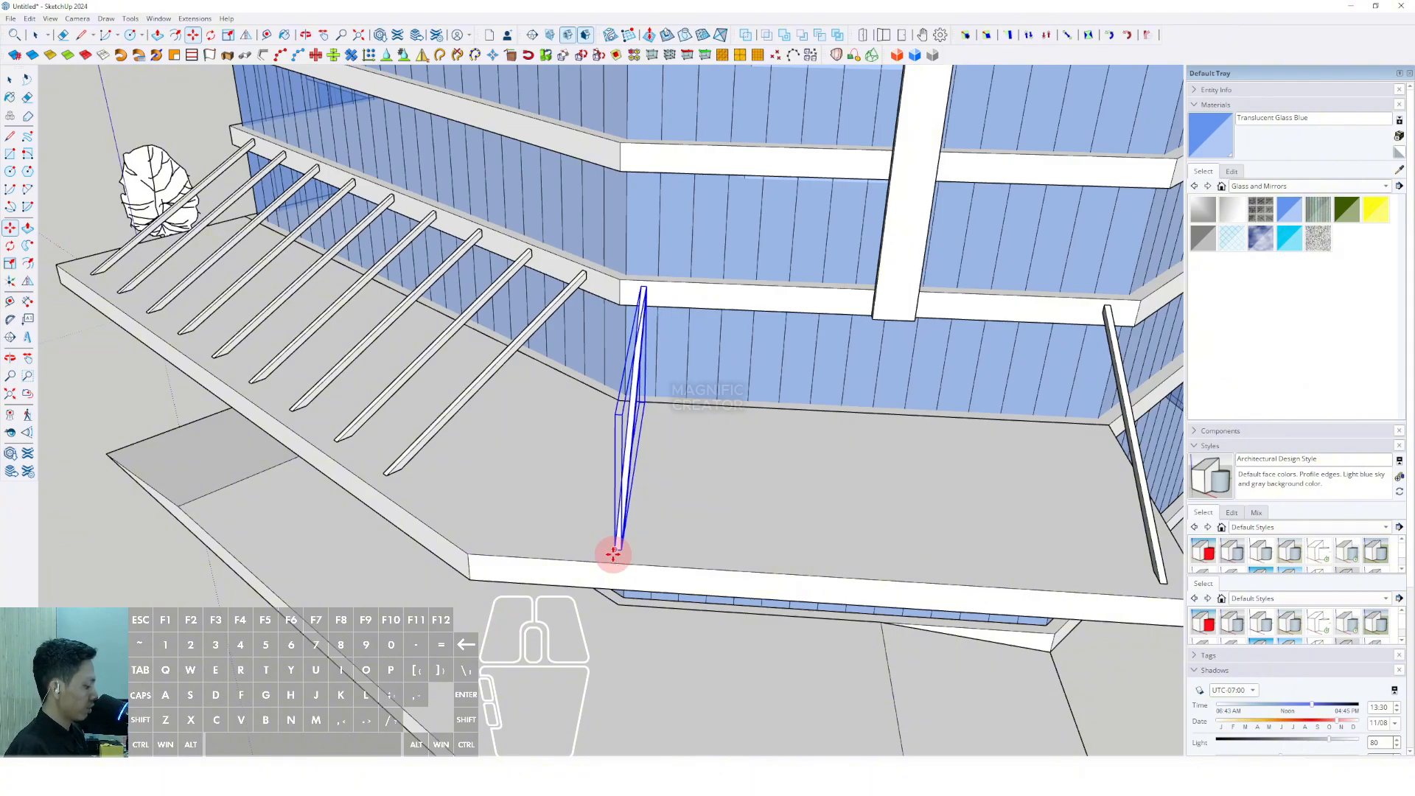
text(/5)
key(Return)
key(space)
Step: Examine the canopy braces, the vertical fin's lower end and the tower base from several sides
scroll(623, 538, down, 2)
middle_drag(786, 463, 654, 328)
scroll(685, 352, down, 3)
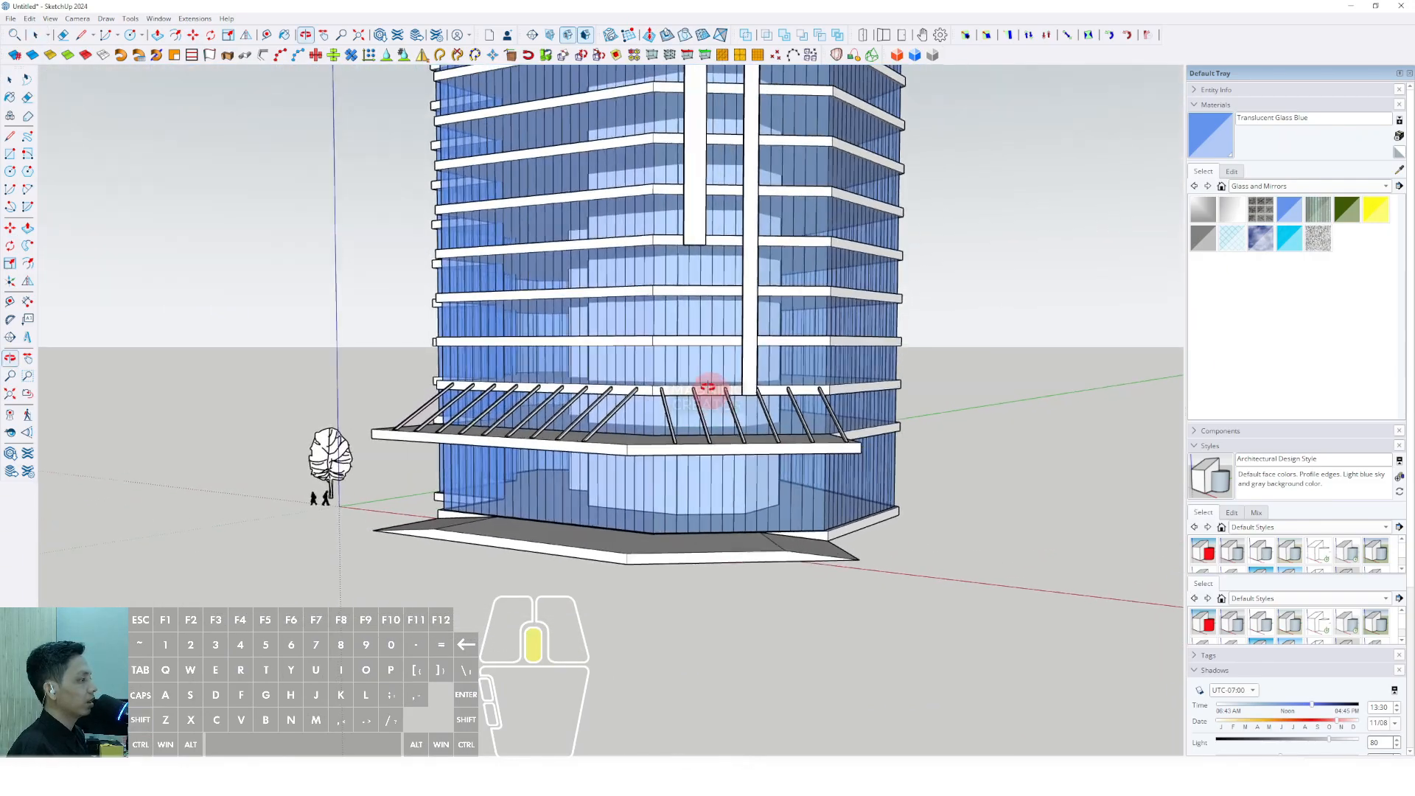
middle_drag(710, 392, 560, 359)
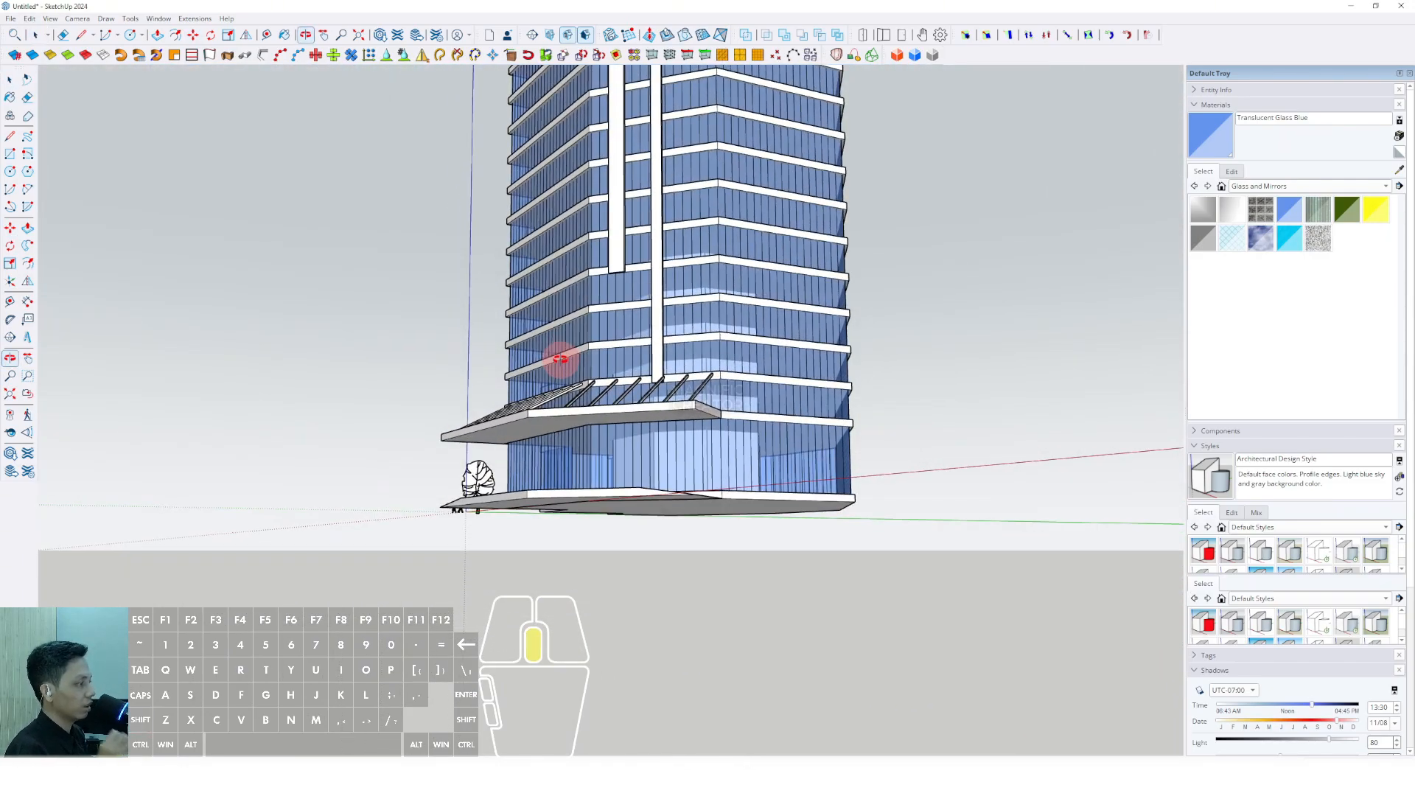
scroll(566, 373, up, 10)
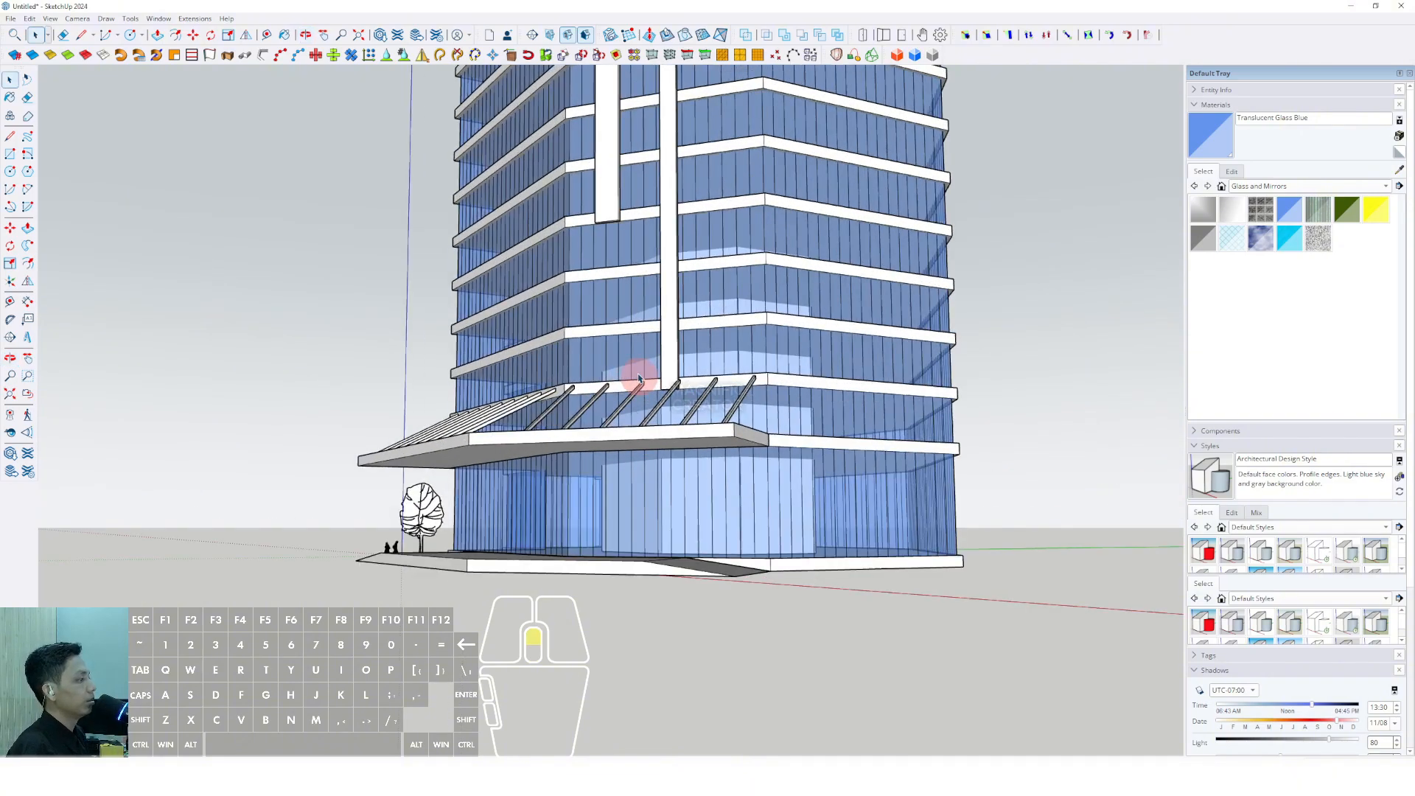
scroll(744, 394, up, 8)
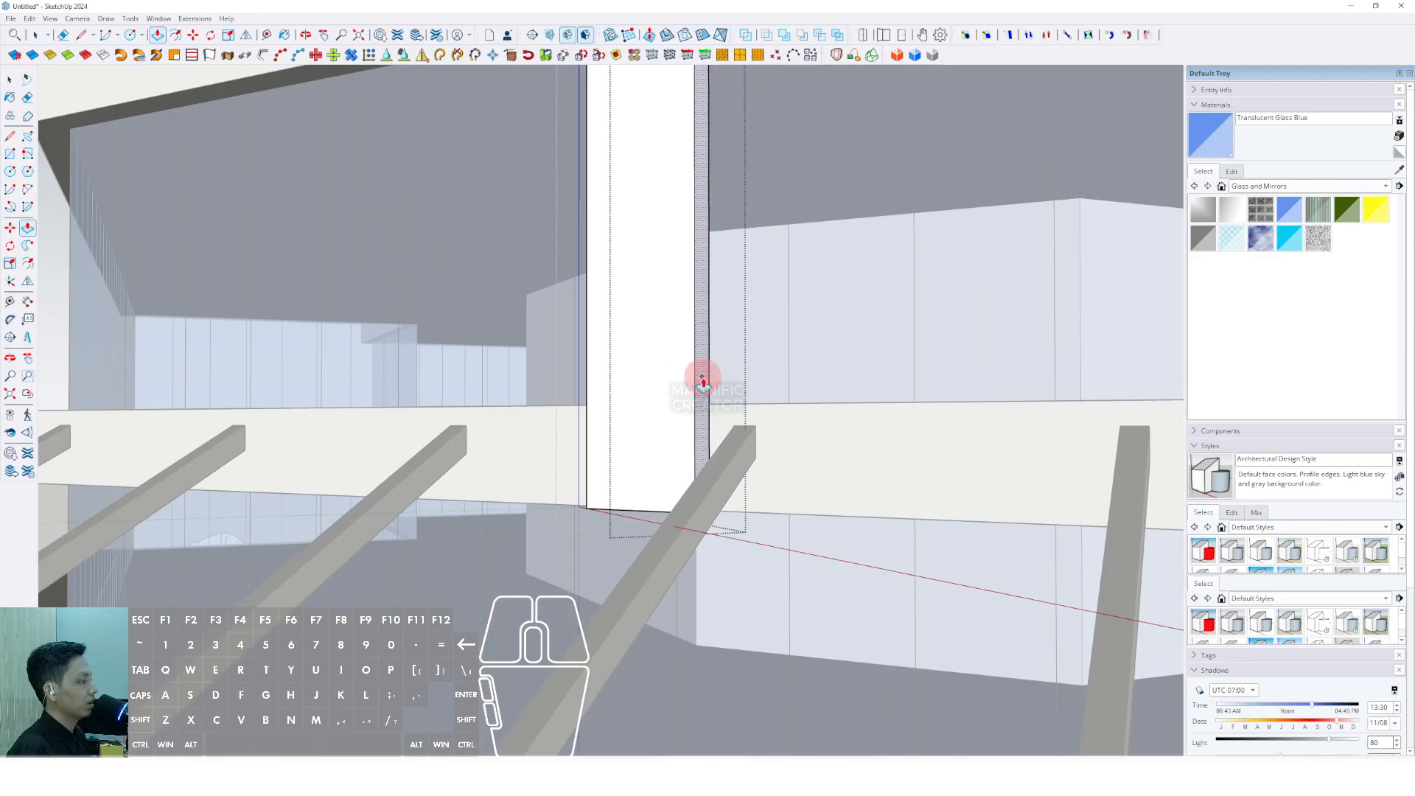
scroll(702, 381, down, 15)
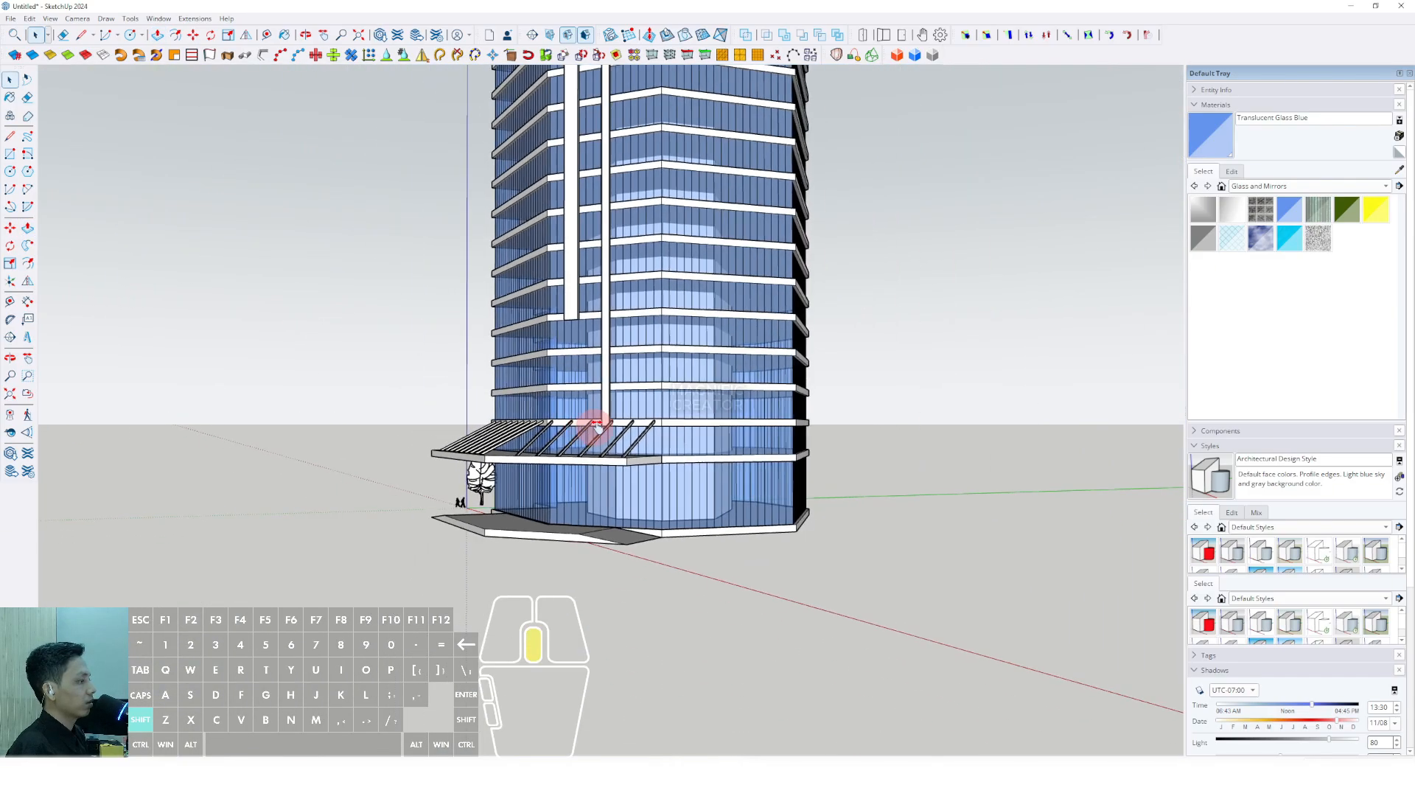
middle_drag(597, 426, 614, 541)
scroll(709, 507, down, 5)
scroll(657, 572, up, 6)
scroll(621, 626, down, 6)
scroll(614, 540, up, 5)
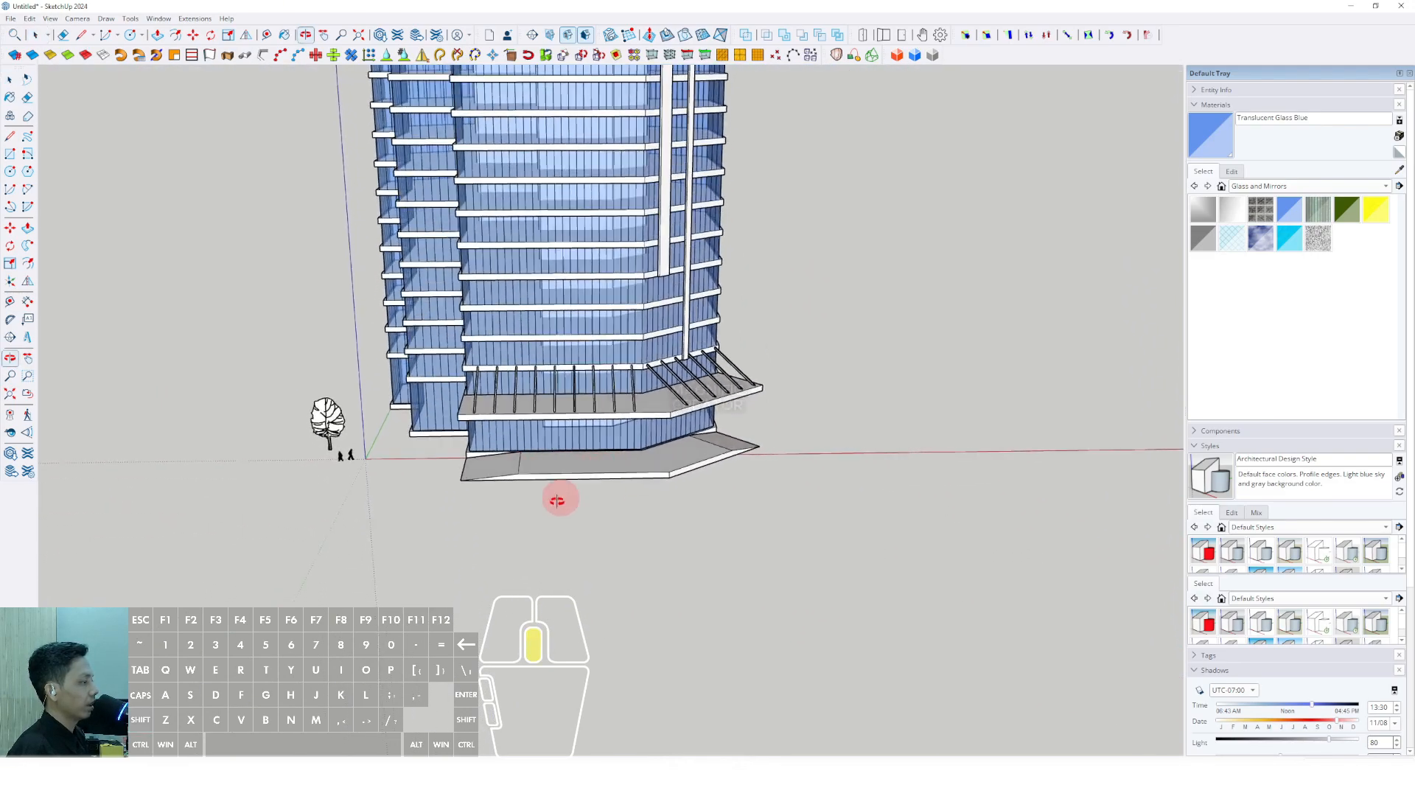
middle_drag(548, 493, 498, 510)
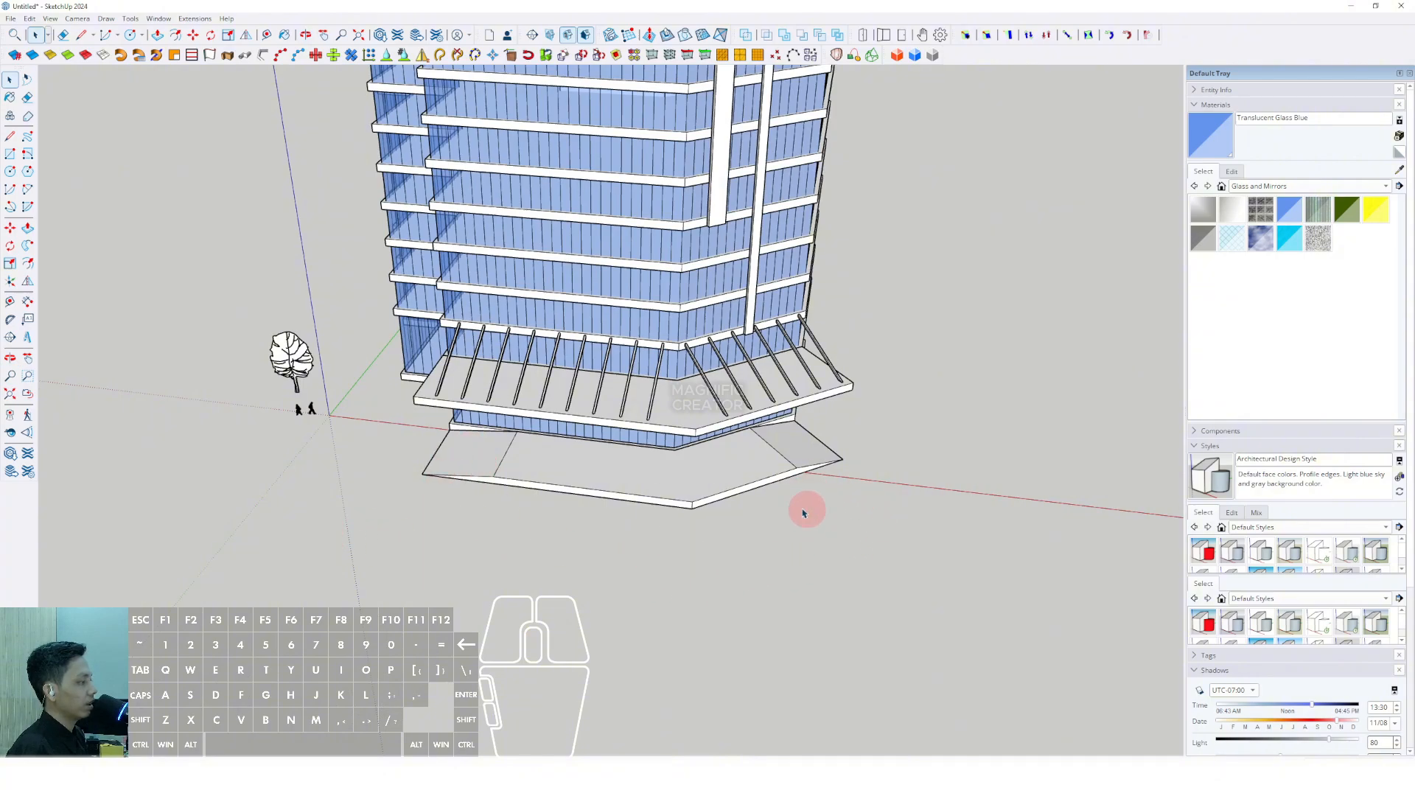
Step: Draw a large ground rectangle surrounding the base of the tower
scroll(522, 489, down, 6)
key(r)
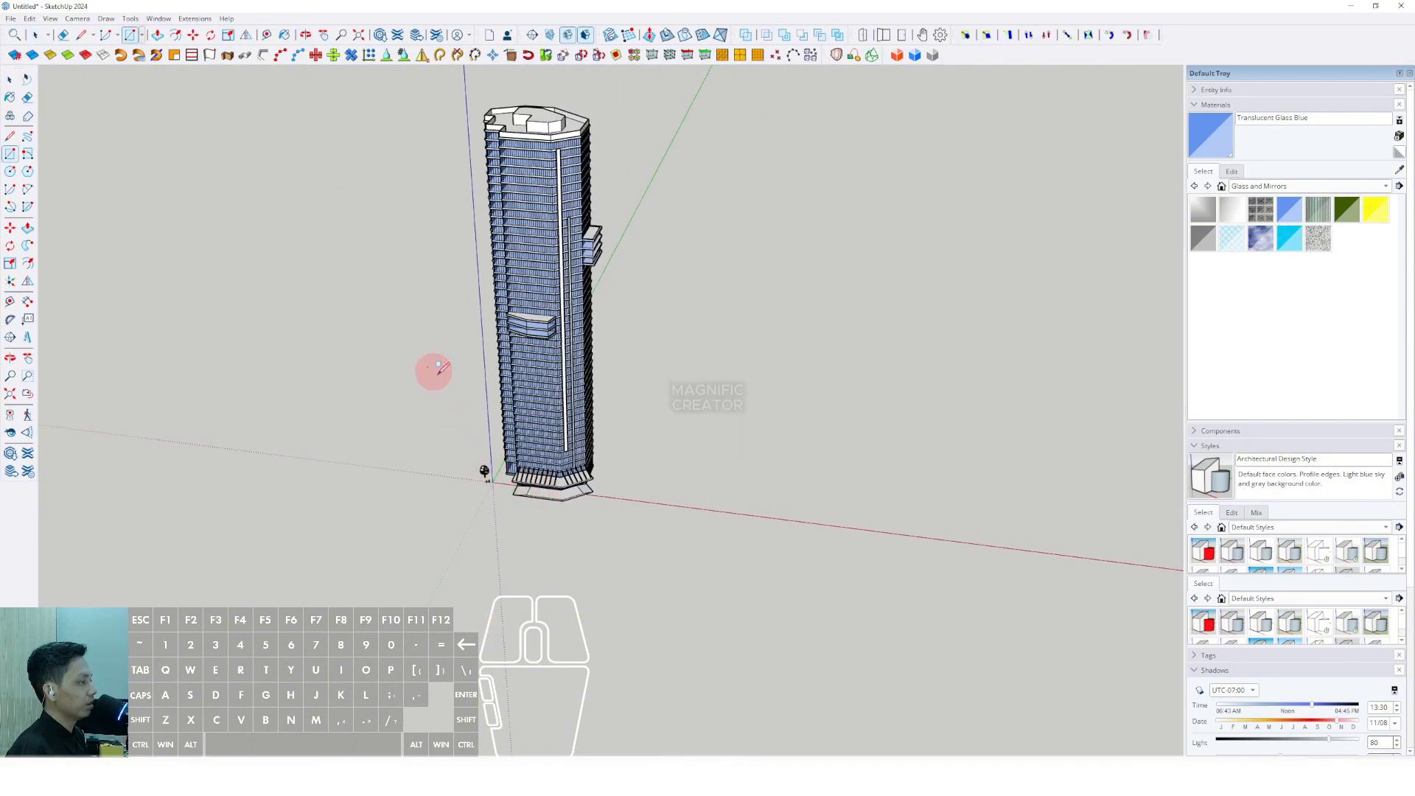
click(705, 610)
key(space)
scroll(521, 509, up, 5)
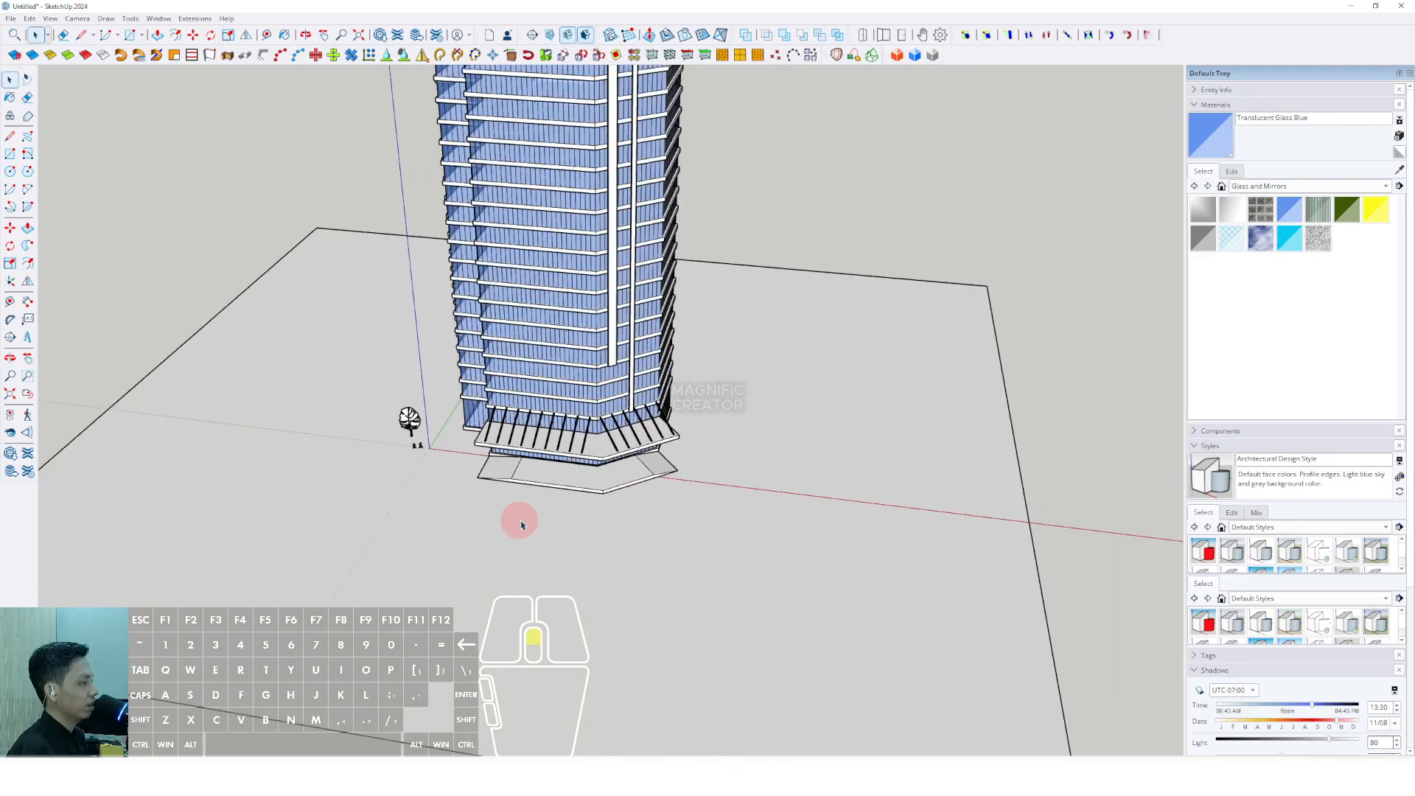
Step: Trace the ramped platform's front bottom edges with lines on the ground
middle_drag(514, 485, 455, 487)
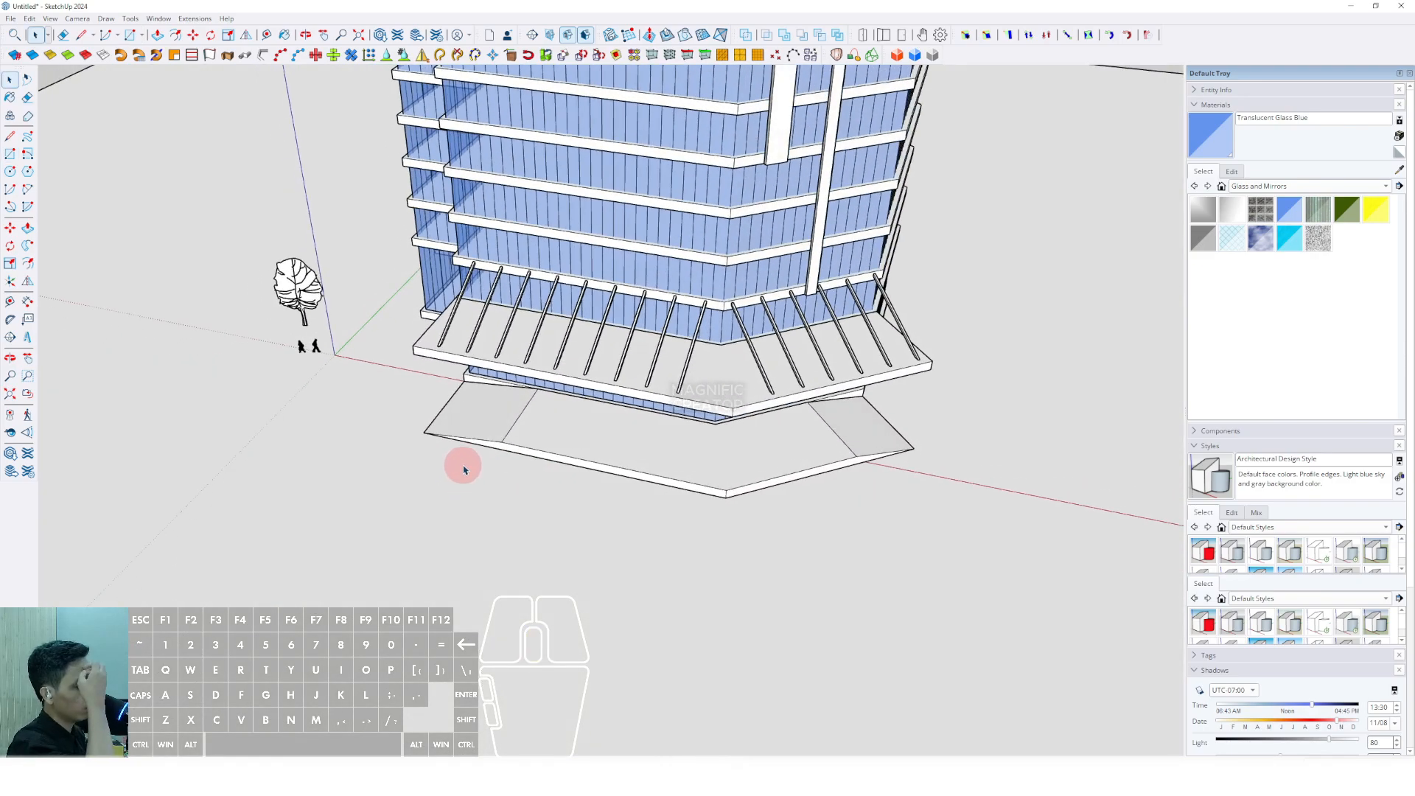
scroll(439, 453, up, 2)
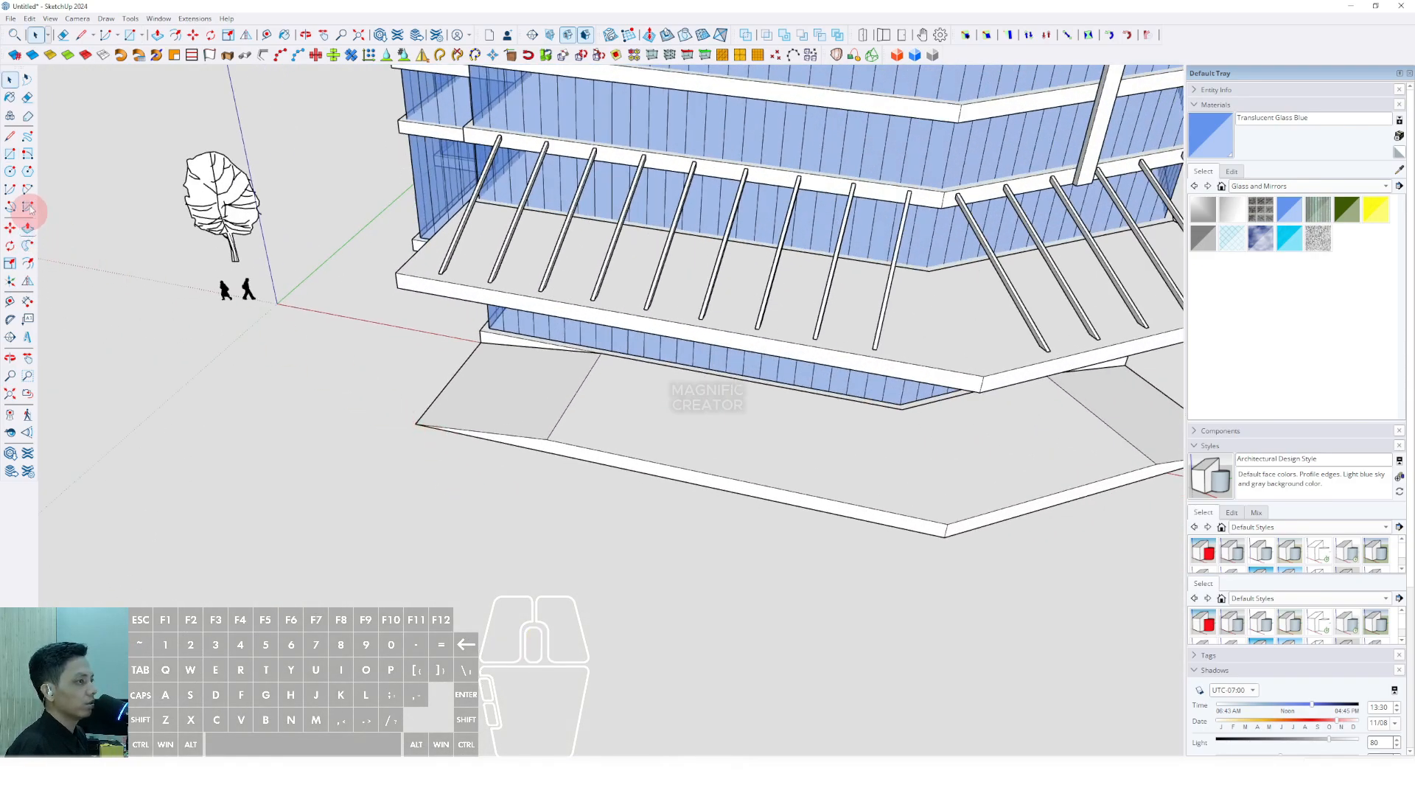
click(12, 136)
scroll(416, 424, down, 2)
click(416, 424)
scroll(452, 445, up, 4)
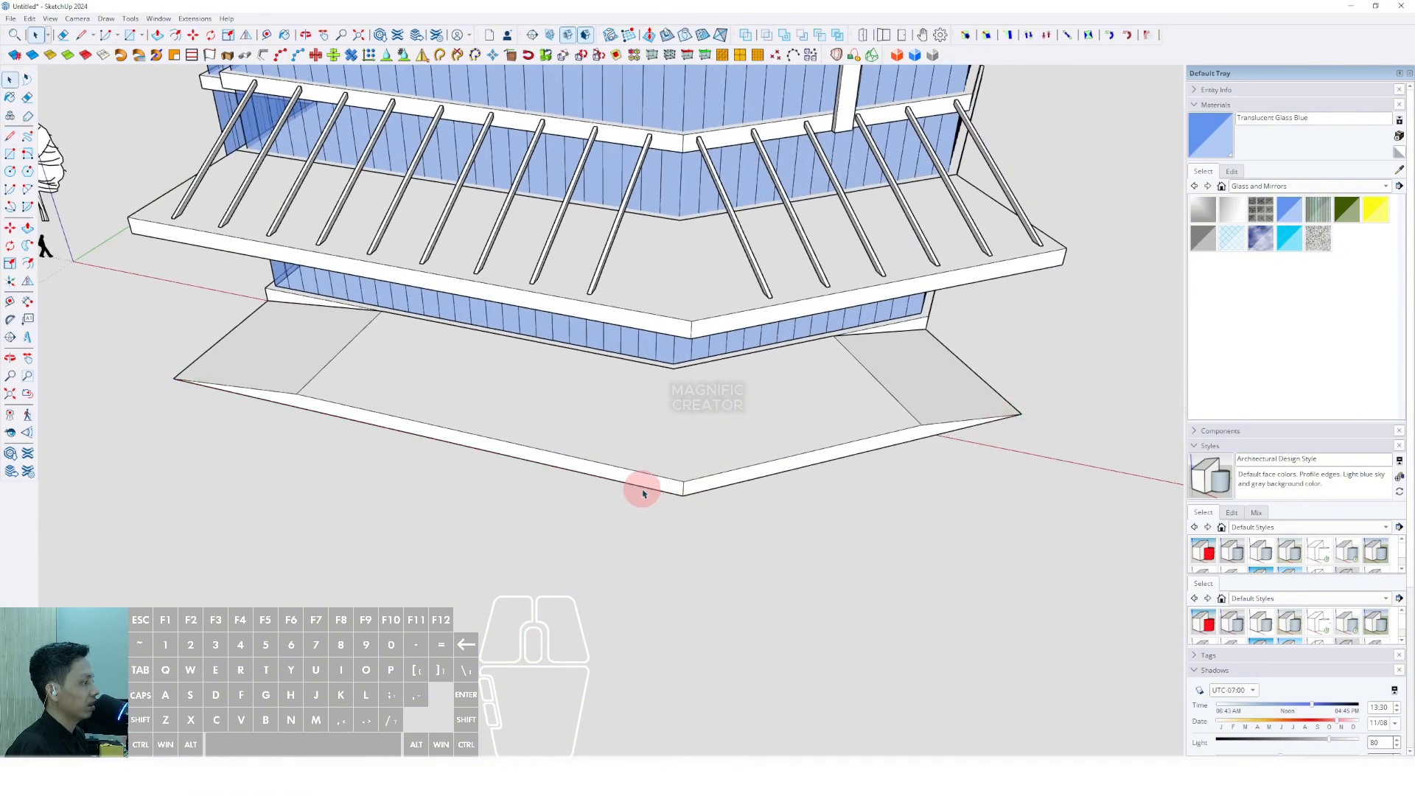
scroll(711, 492, down, 2)
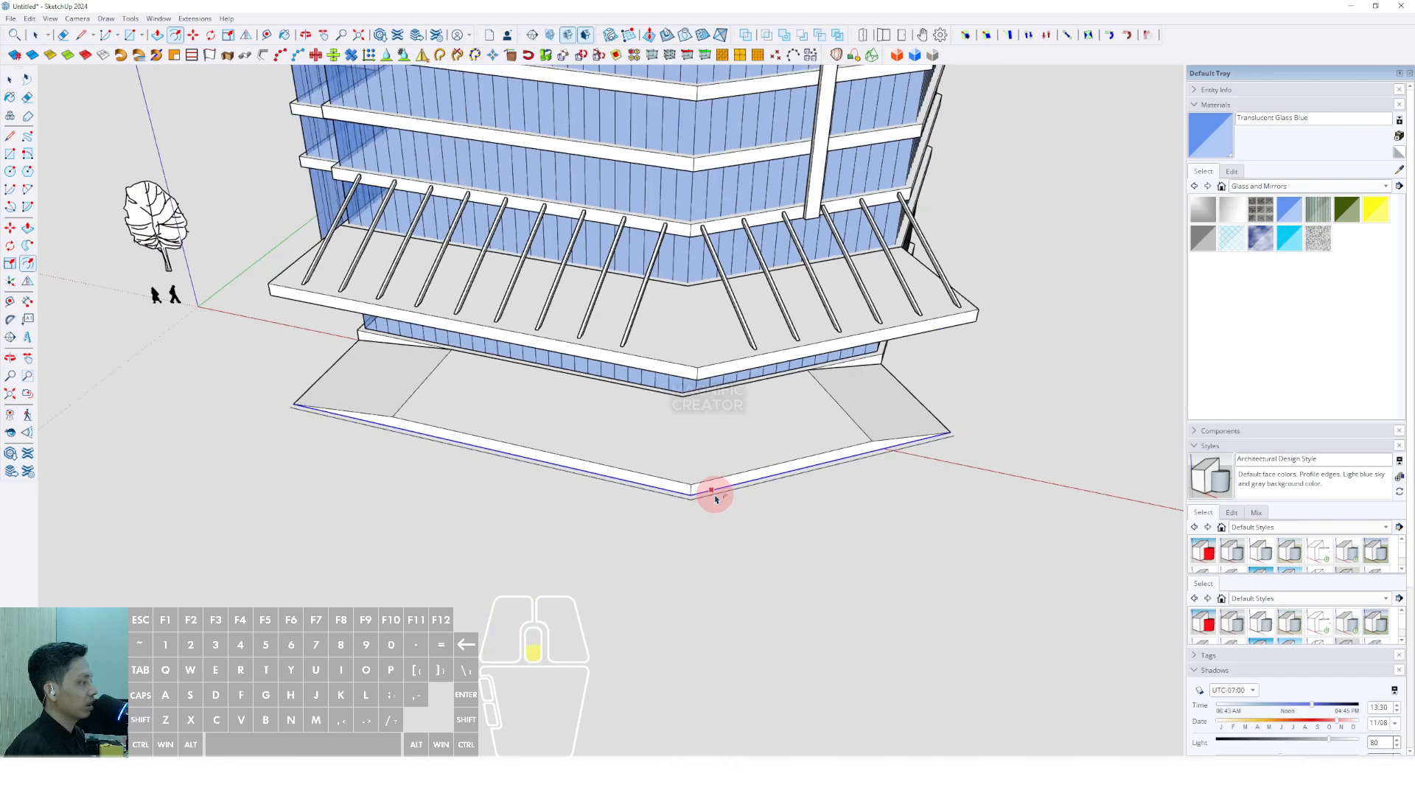
Step: Offset the traced platform edges outward and close both ends with lines to form a ground strip
click(711, 491)
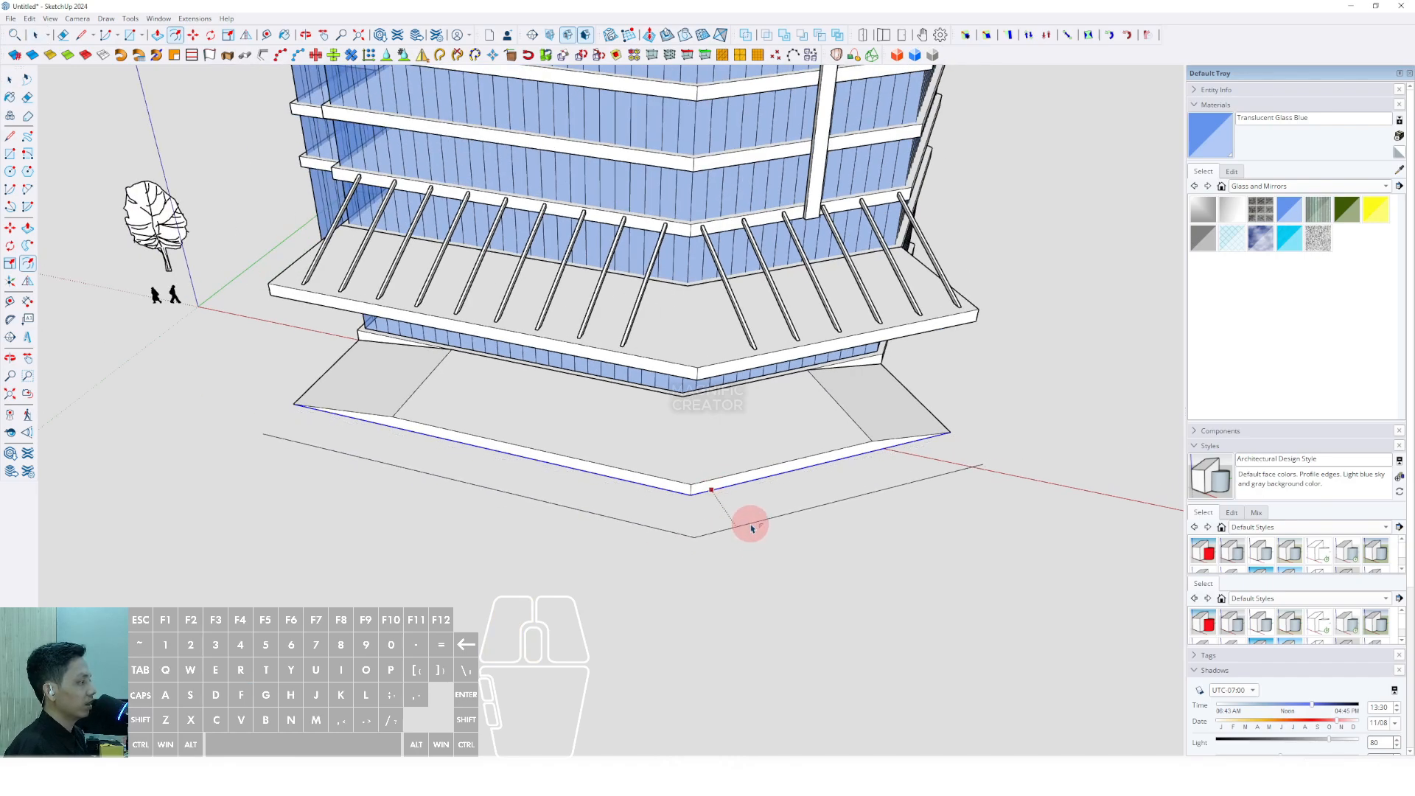
click(752, 527)
key(l)
scroll(982, 466, up, 1)
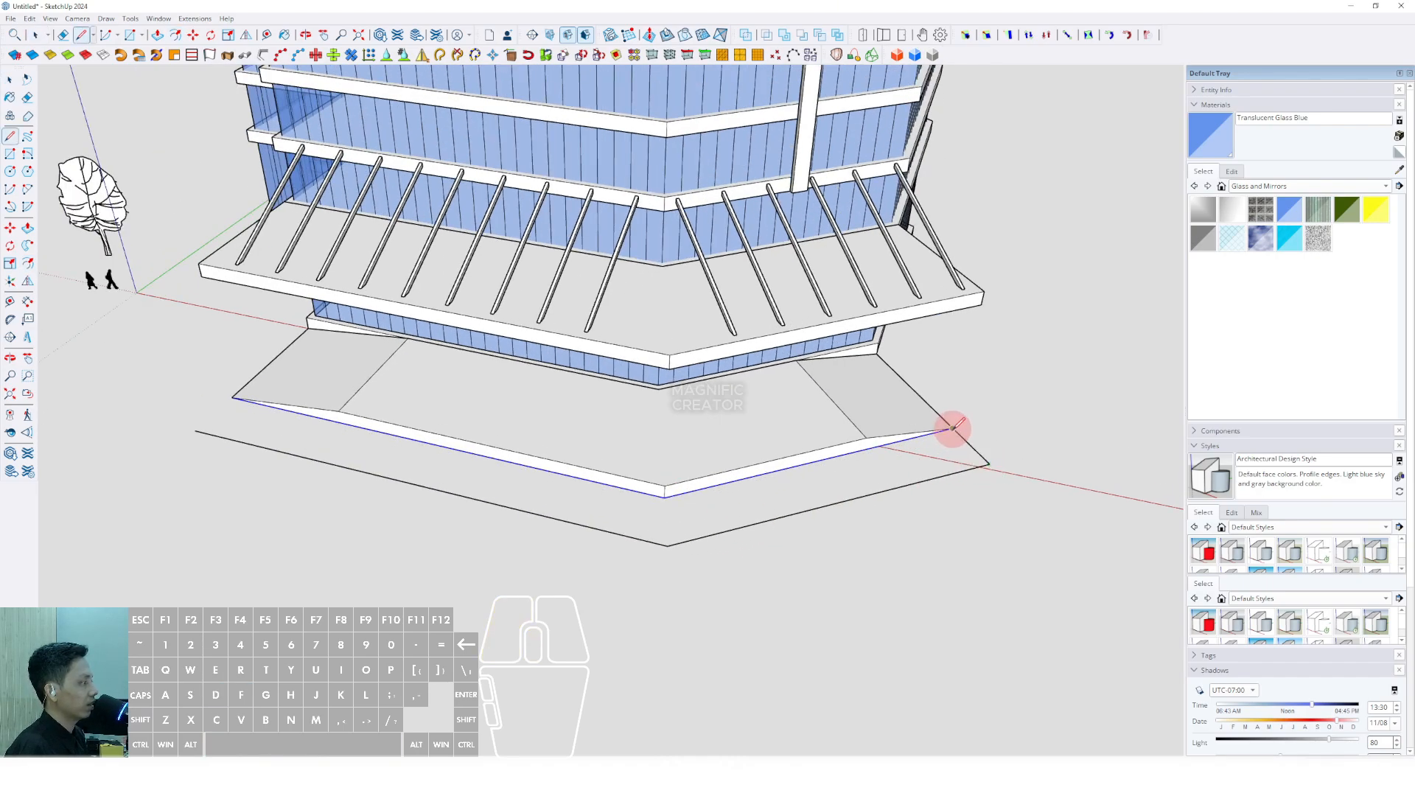
click(195, 429)
middle_drag(196, 429, 277, 423)
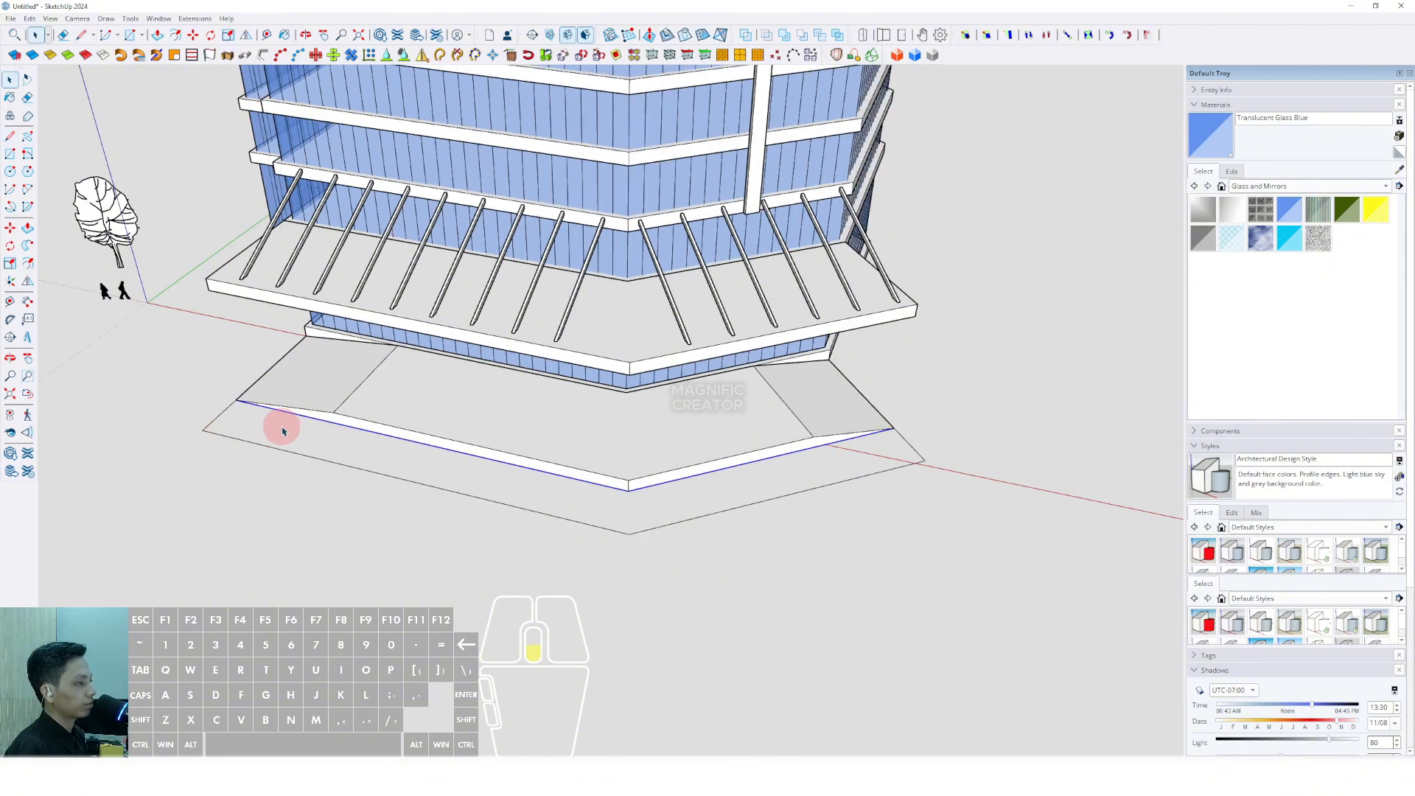
Step: Paint the ground strip with Grass Dark Green from the Landscaping, Fencing and Vegetation materials
key(p)
scroll(383, 451, up, 1)
key(space)
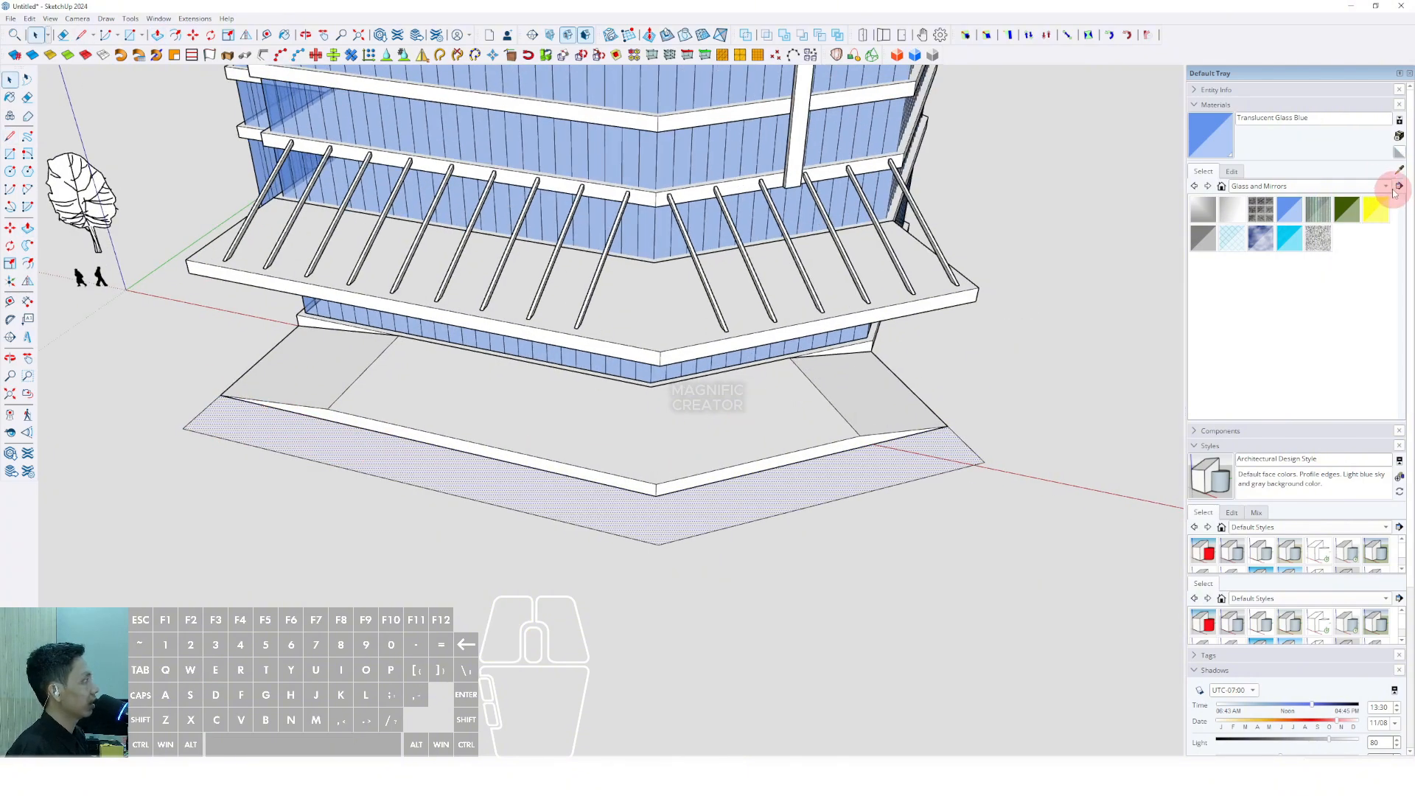
click(1386, 186)
click(1268, 197)
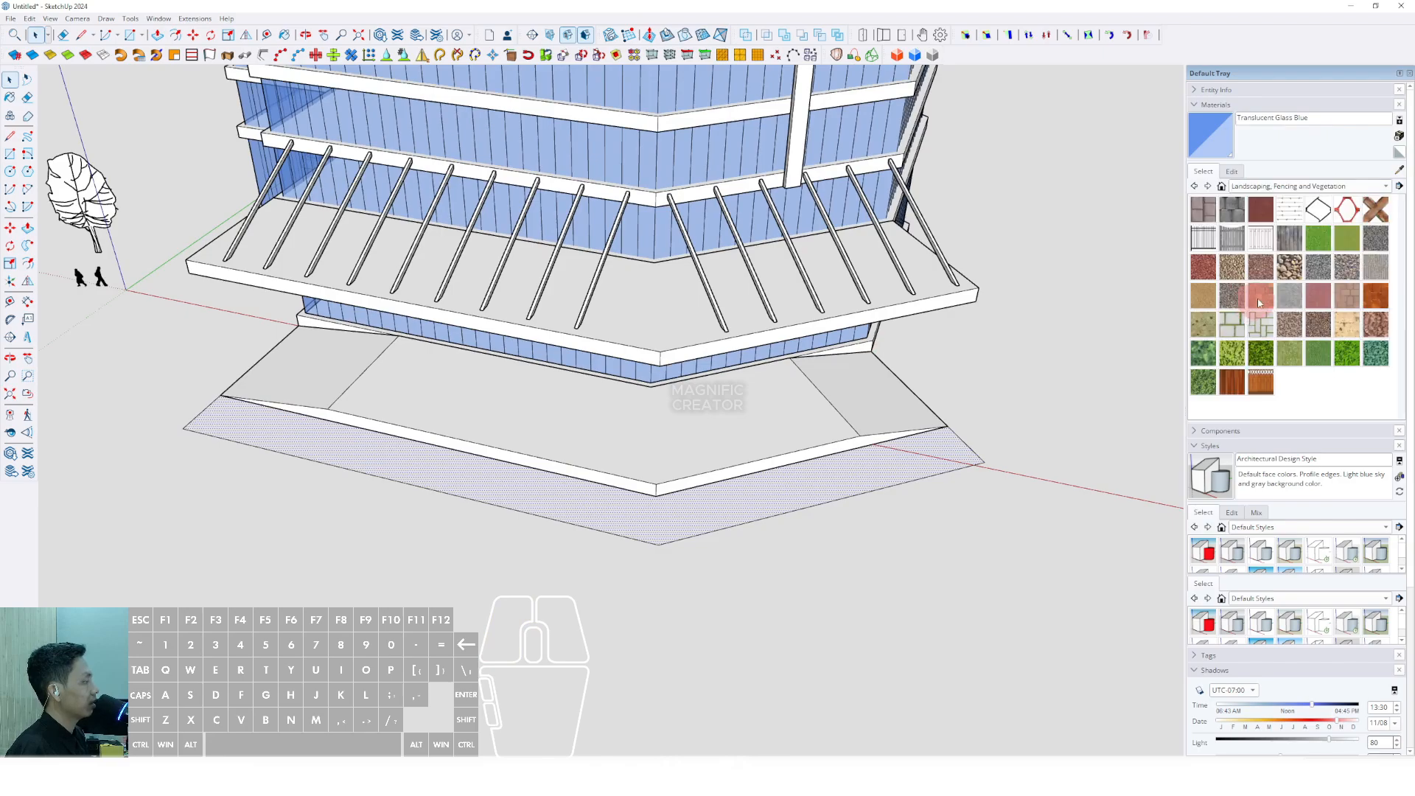
click(1319, 238)
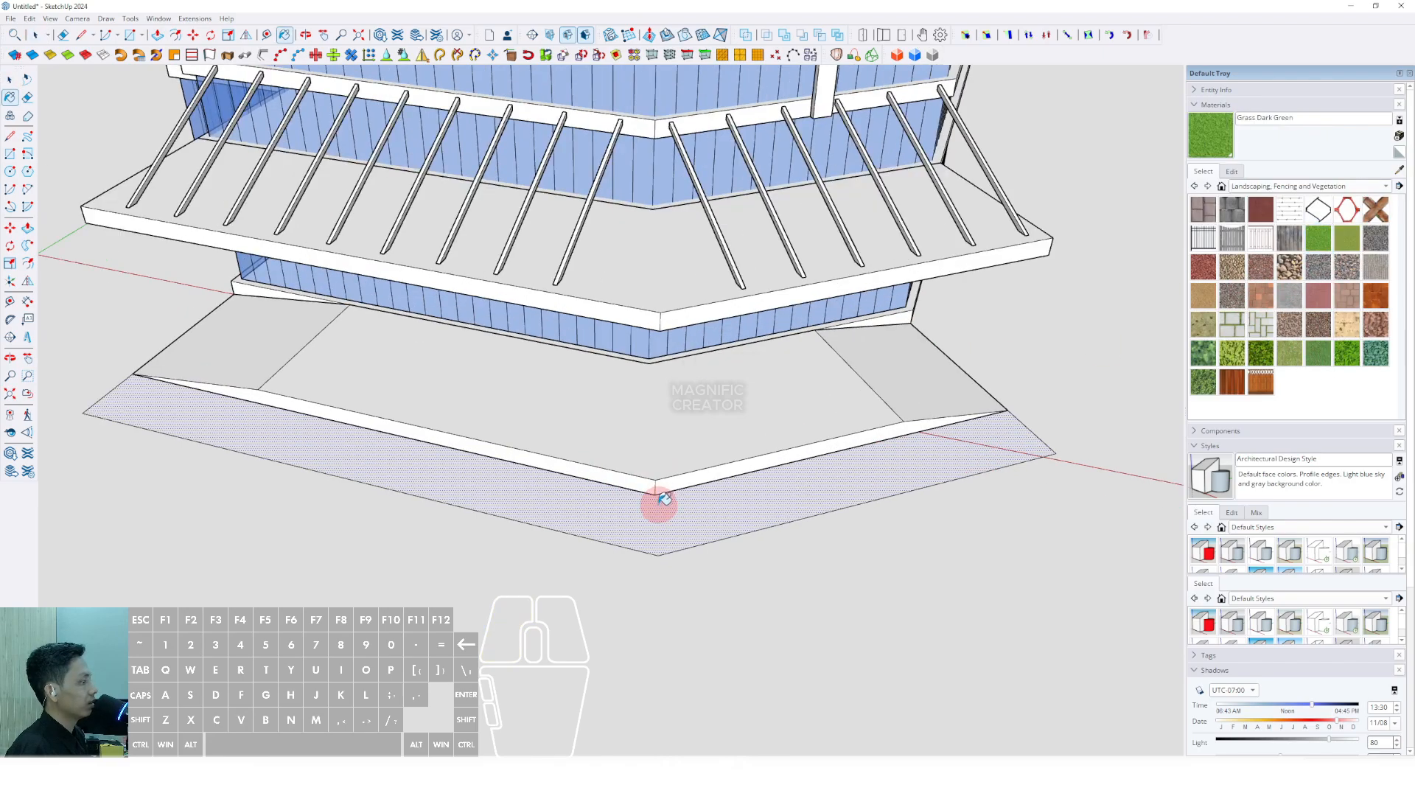
click(657, 495)
mouse_move(657, 496)
middle_down()
mouse_move(578, 489)
mouse_move(856, 379)
mouse_move(1036, 384)
middle_up()
Step: Repaint the ground strip in front of the platform with Grass Light Green
click(1348, 239)
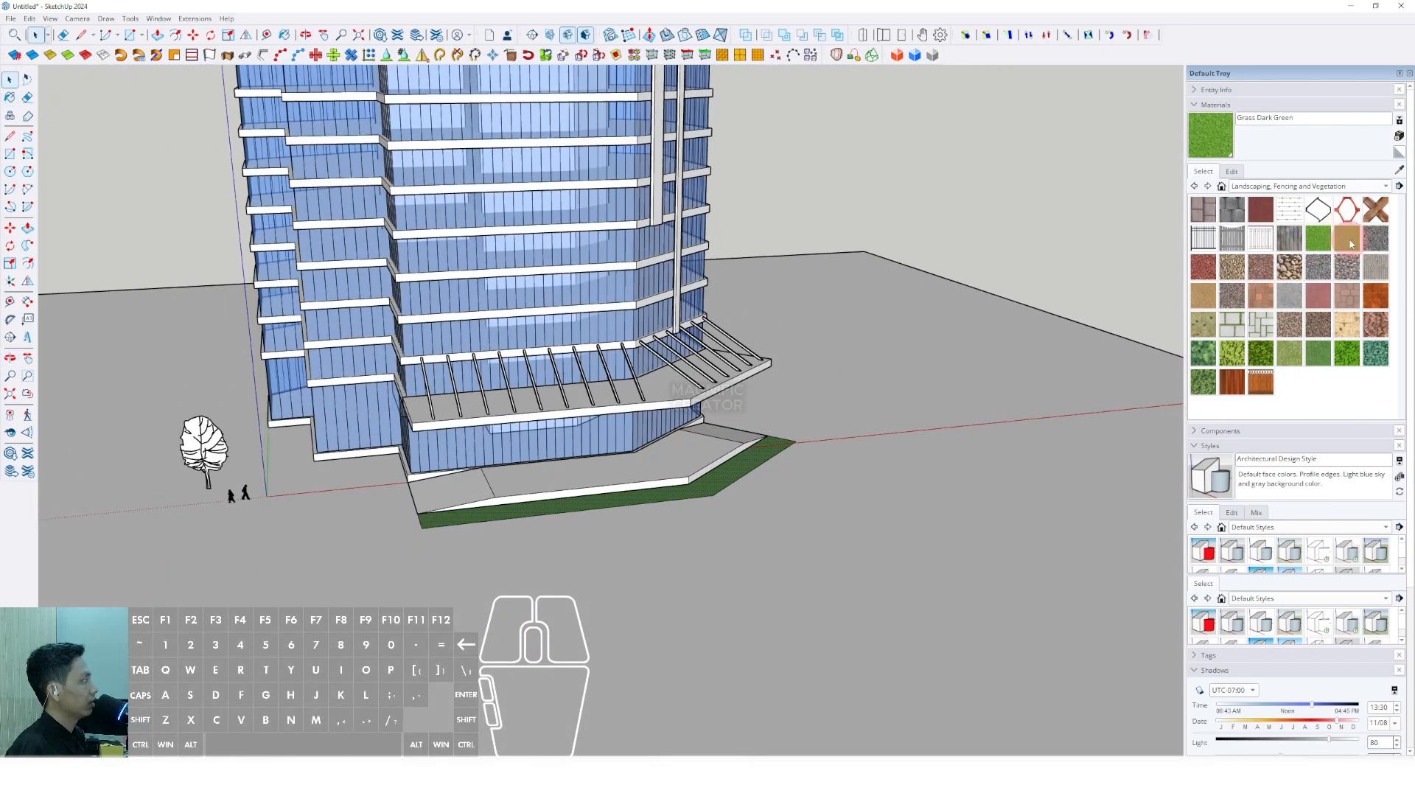
click(739, 463)
scroll(715, 474, up, 5)
middle_drag(720, 474, 625, 600)
scroll(733, 484, down, 3)
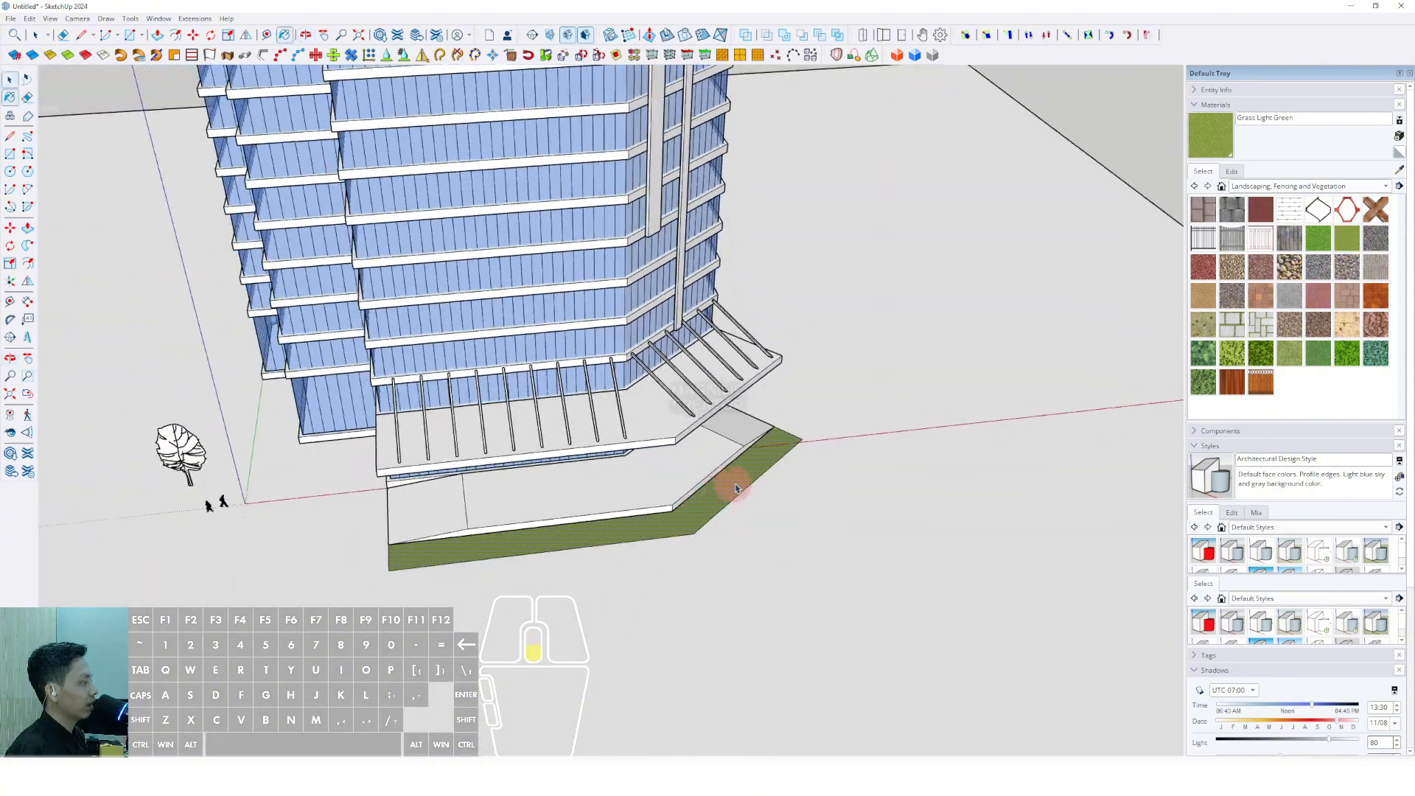
Step: Round the outer corner at one end of the grass strip with an arc and remove the leftover corner edges
middle_drag(730, 468, 567, 490)
key(space)
scroll(774, 528, up, 4)
key(a)
scroll(746, 527, up, 2)
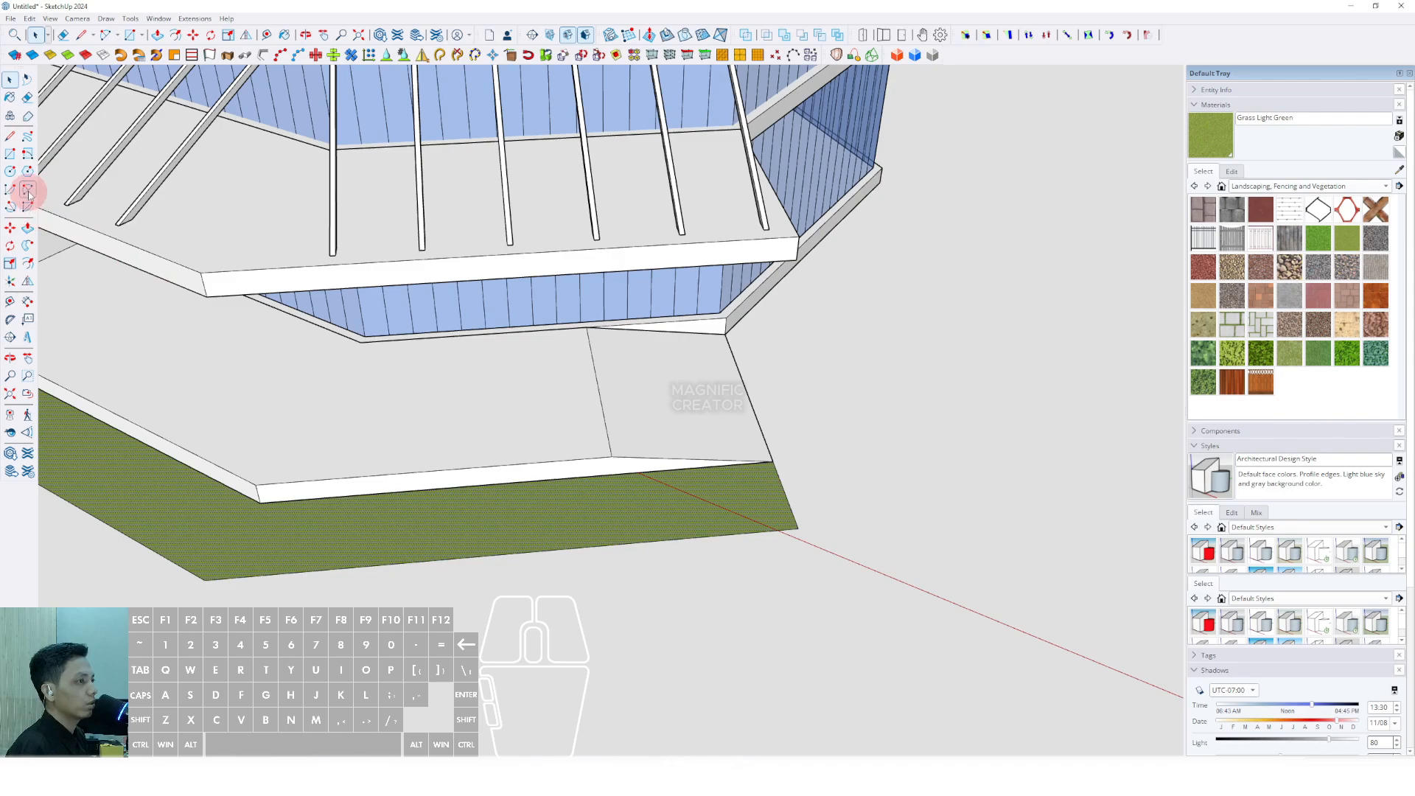
click(787, 495)
scroll(766, 524, up, 2)
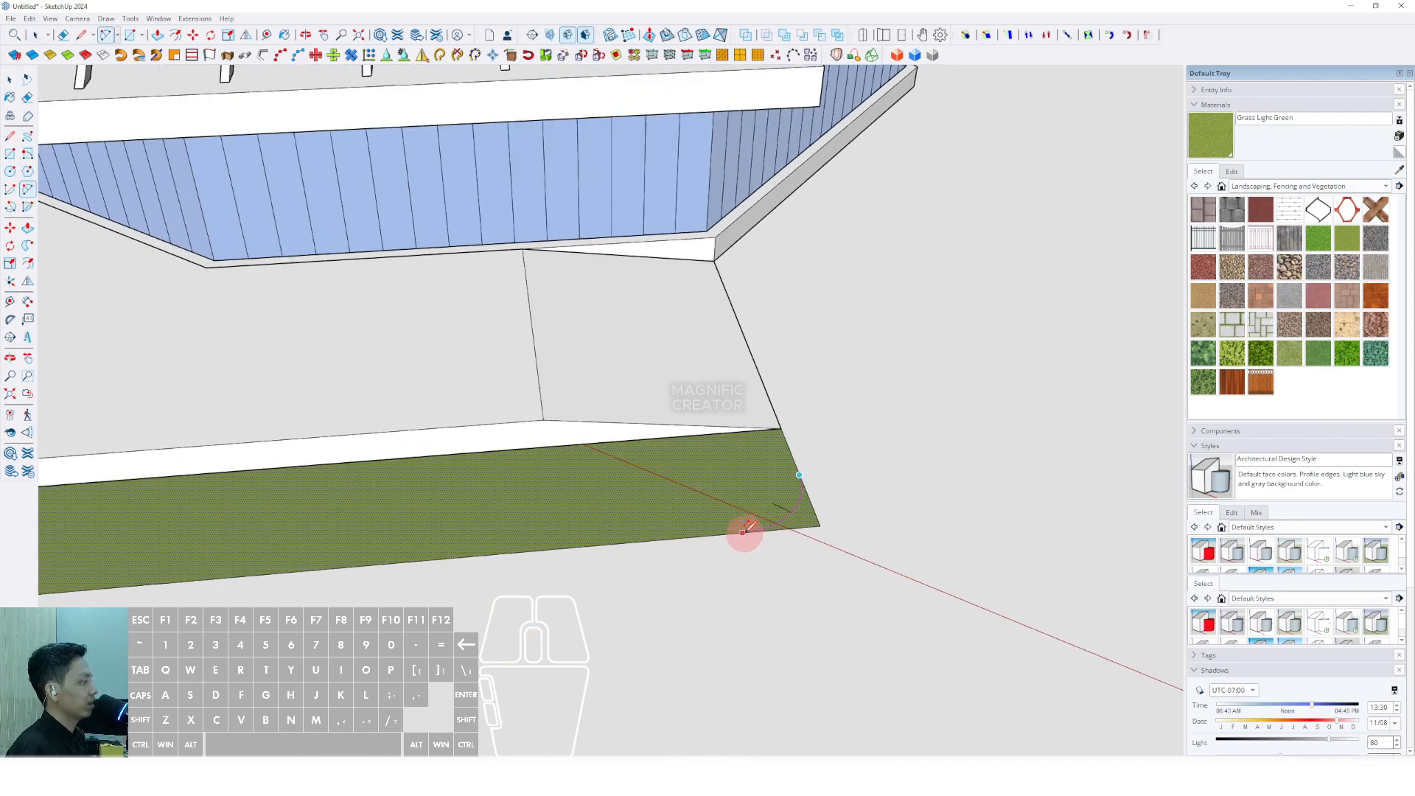
scroll(745, 529, up, 2)
scroll(774, 527, down, 4)
scroll(789, 516, up, 3)
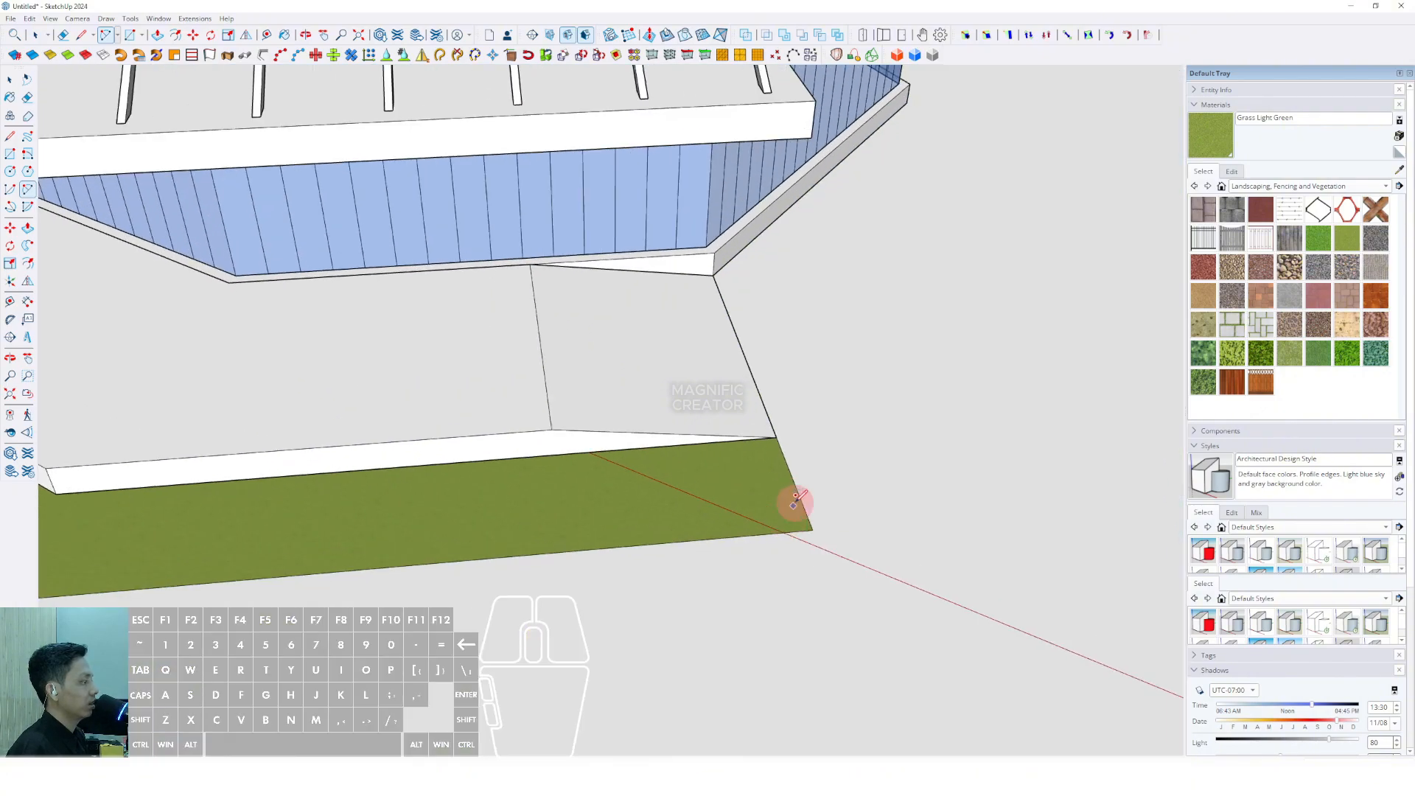
click(794, 481)
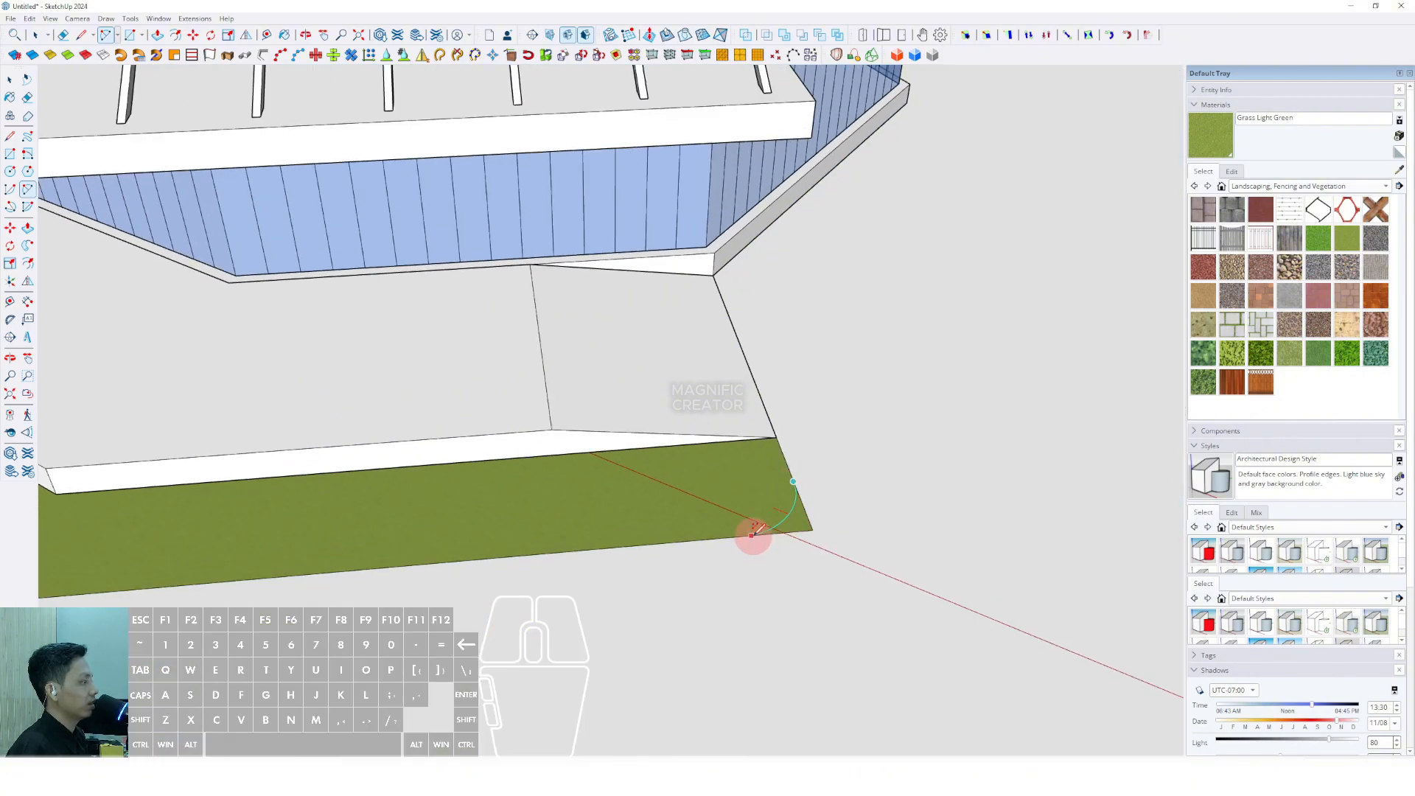
key(space)
click(790, 543)
scroll(799, 543, down, 3)
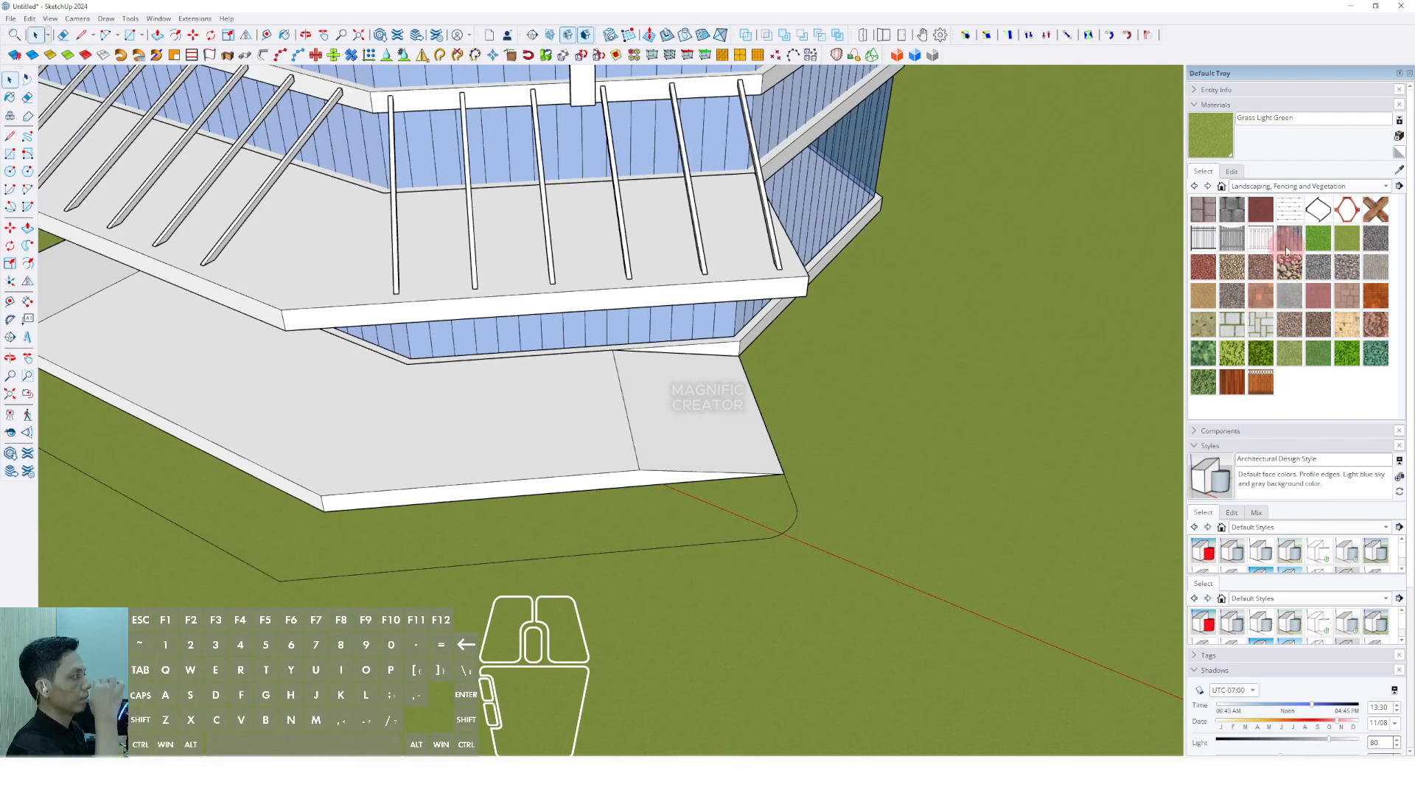
Step: Paint the surrounding ground plane with the gray Color M03 from the Colors materials
click(1389, 187)
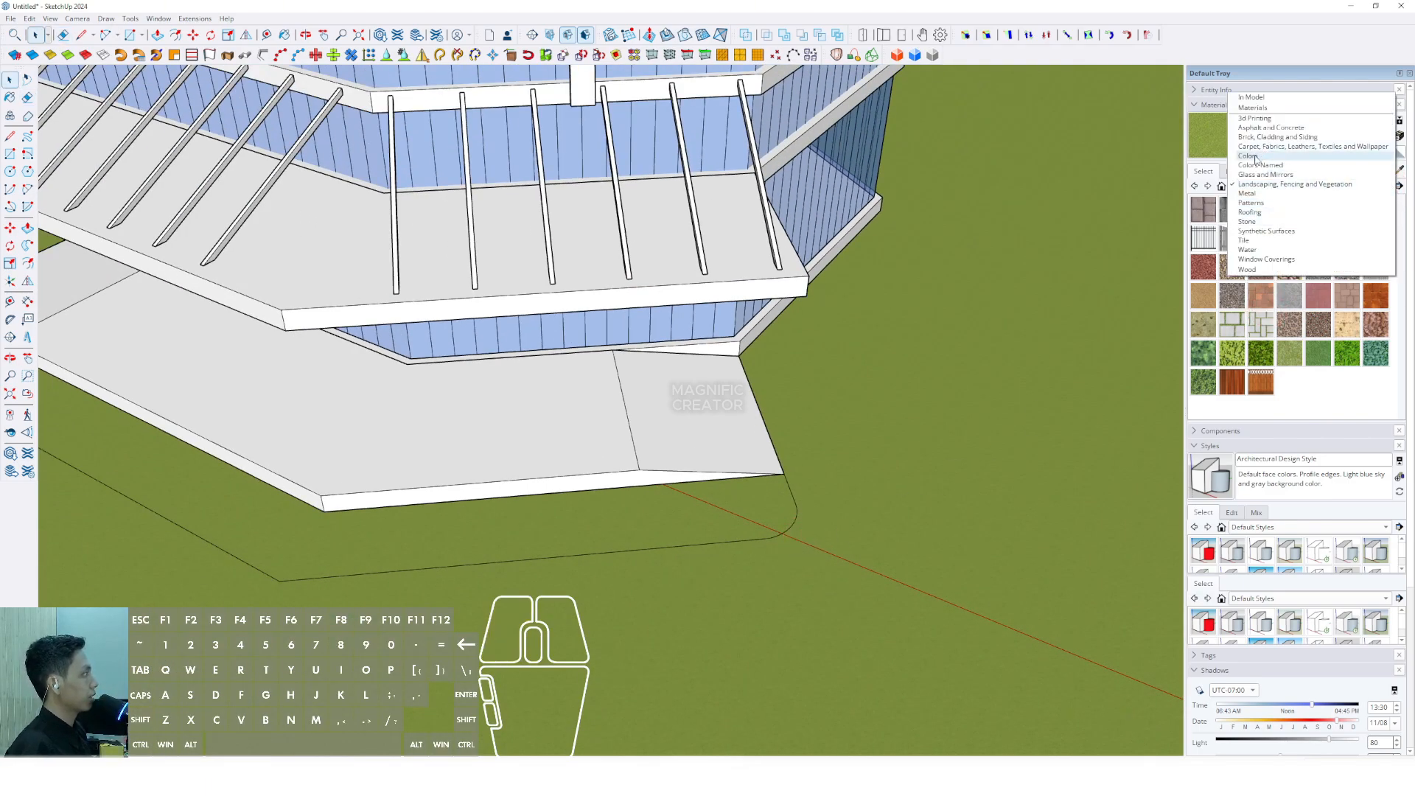
click(1256, 156)
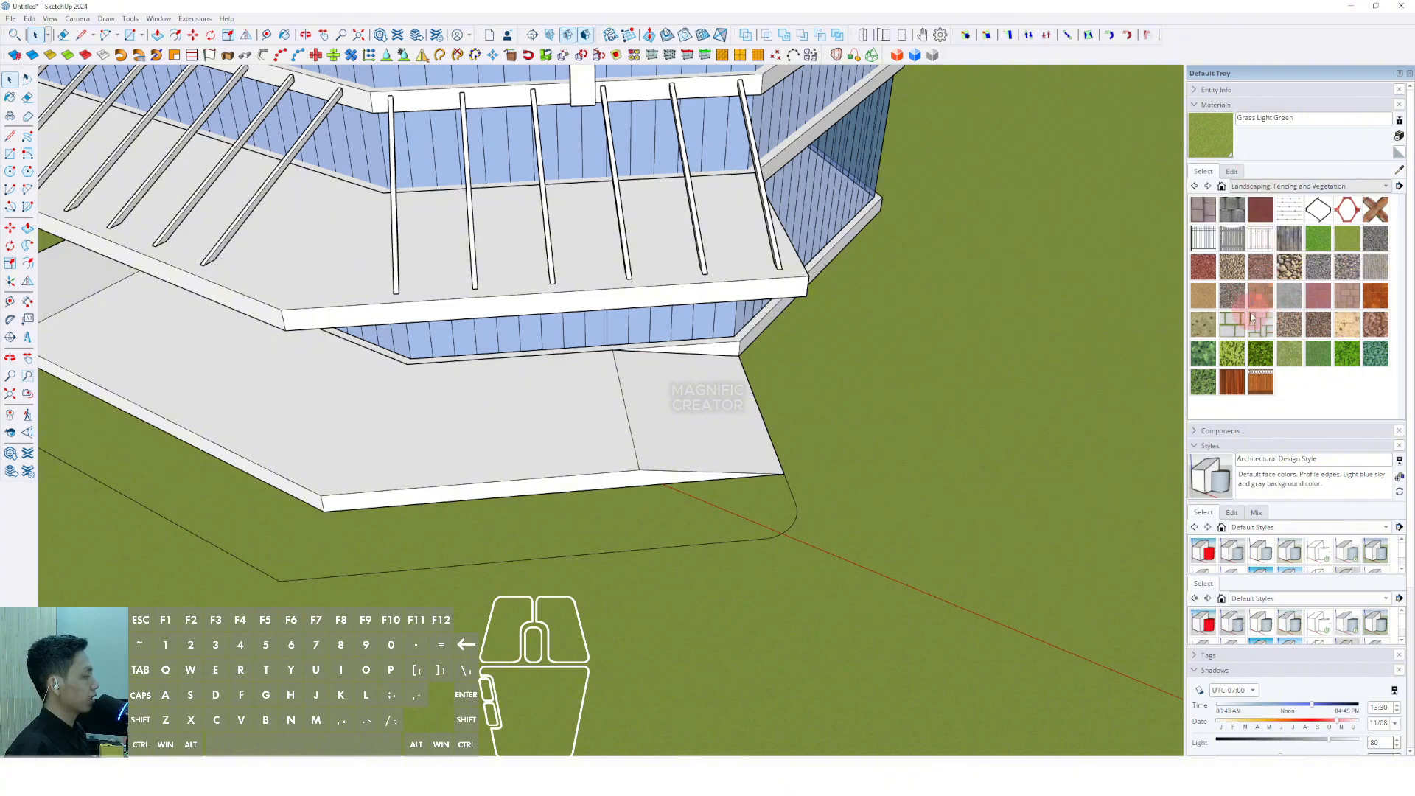
scroll(1248, 315, down, 5)
click(1241, 274)
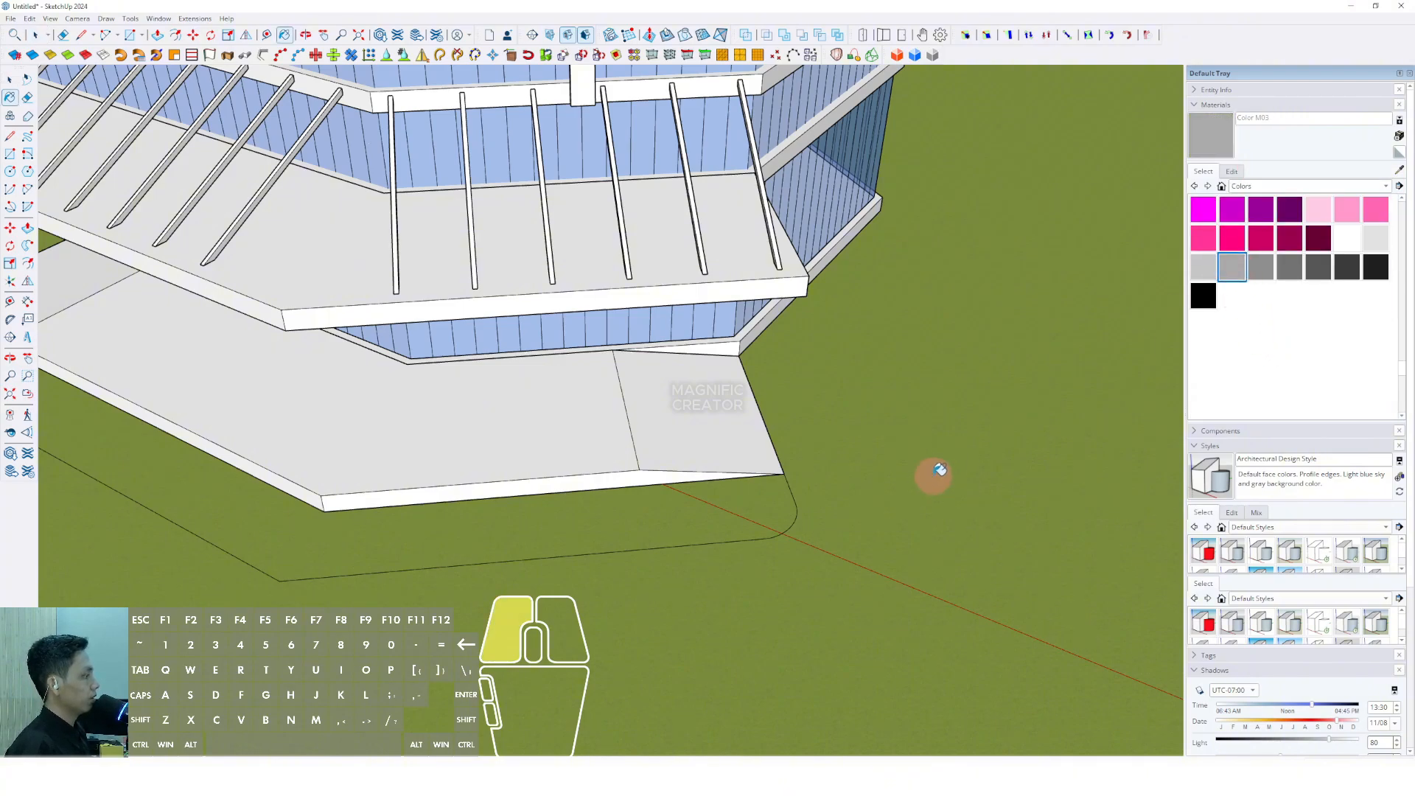
click(940, 469)
key(space)
Step: Round the outer corner at the opposite end of the grass strip, nearest the two people, with an arc
mouse_move(831, 511)
middle_down()
mouse_move(664, 540)
mouse_move(379, 420)
mouse_move(433, 410)
middle_up()
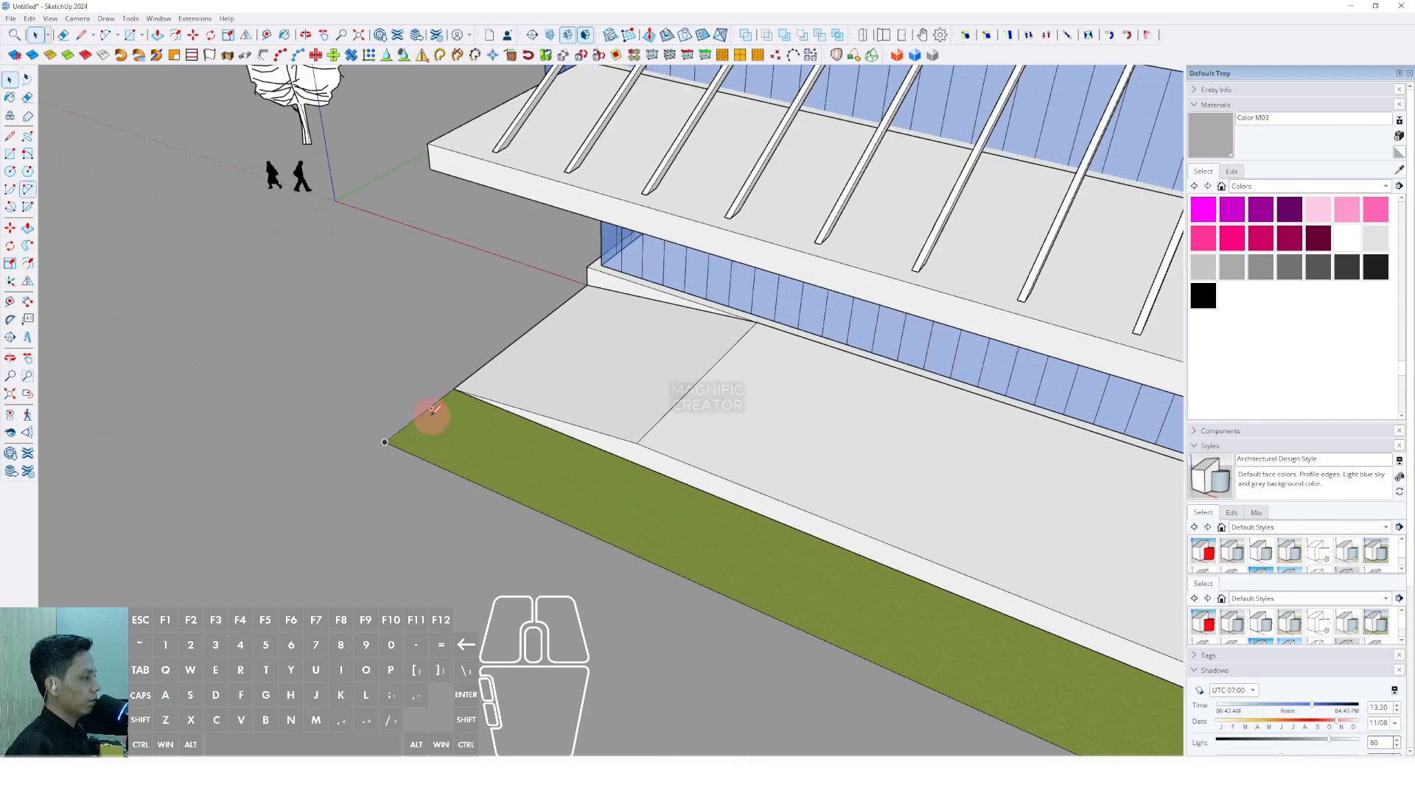
double_click(426, 460)
key(space)
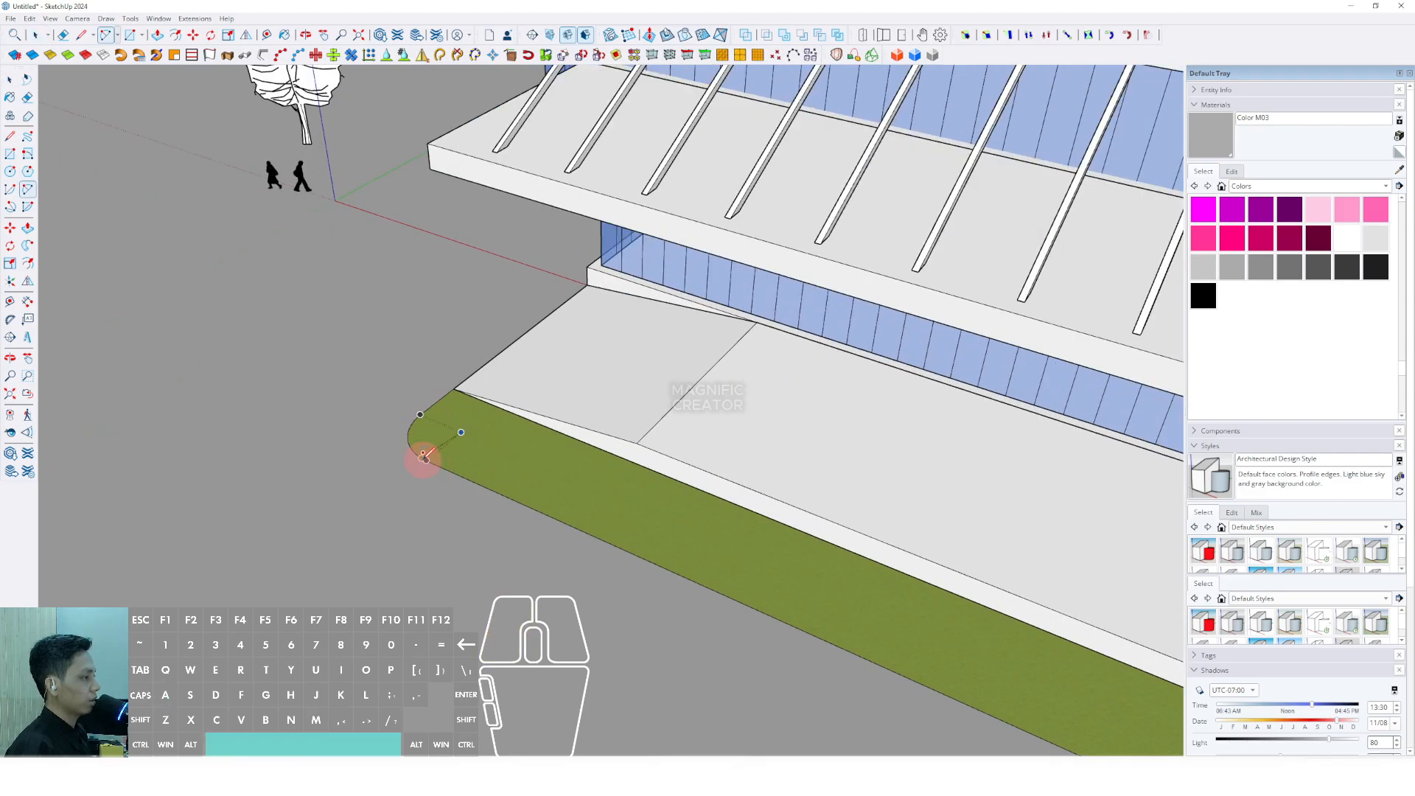
Step: Round the grass strip's front middle corner, where its two outer edges meet, with an arc
scroll(481, 451, down, 8)
scroll(690, 554, up, 1)
scroll(690, 555, up, 4)
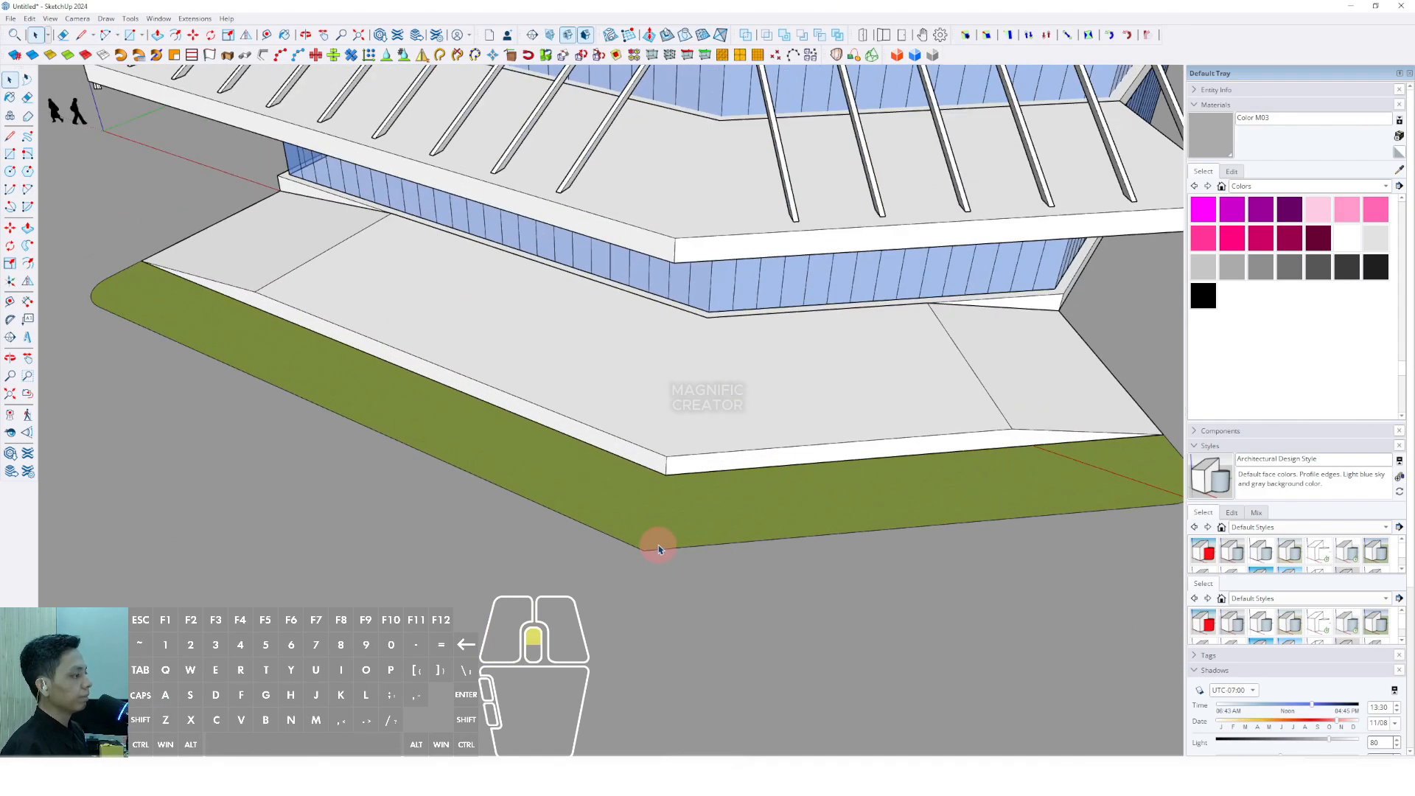
key(a)
scroll(621, 534, up, 2)
click(611, 536)
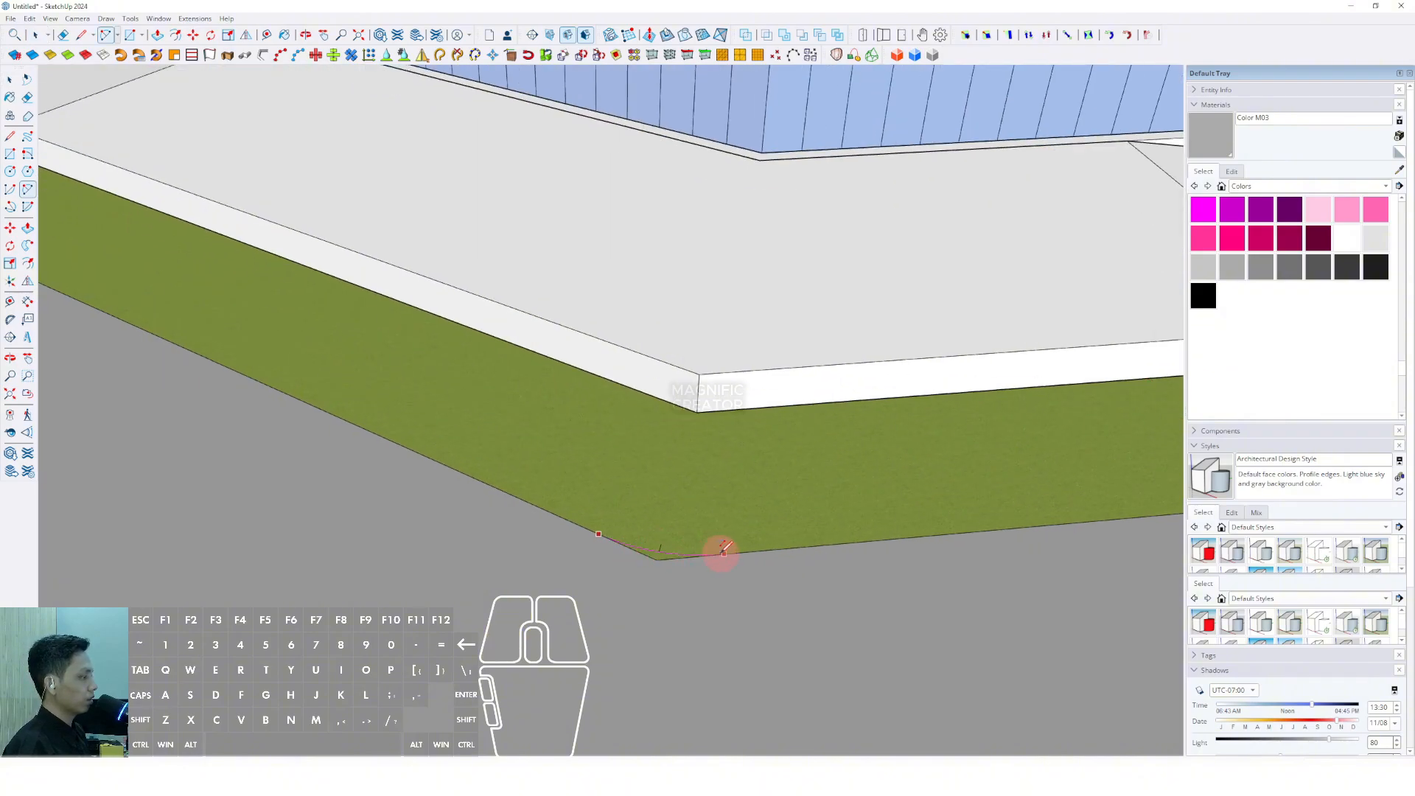
scroll(726, 547, down, 10)
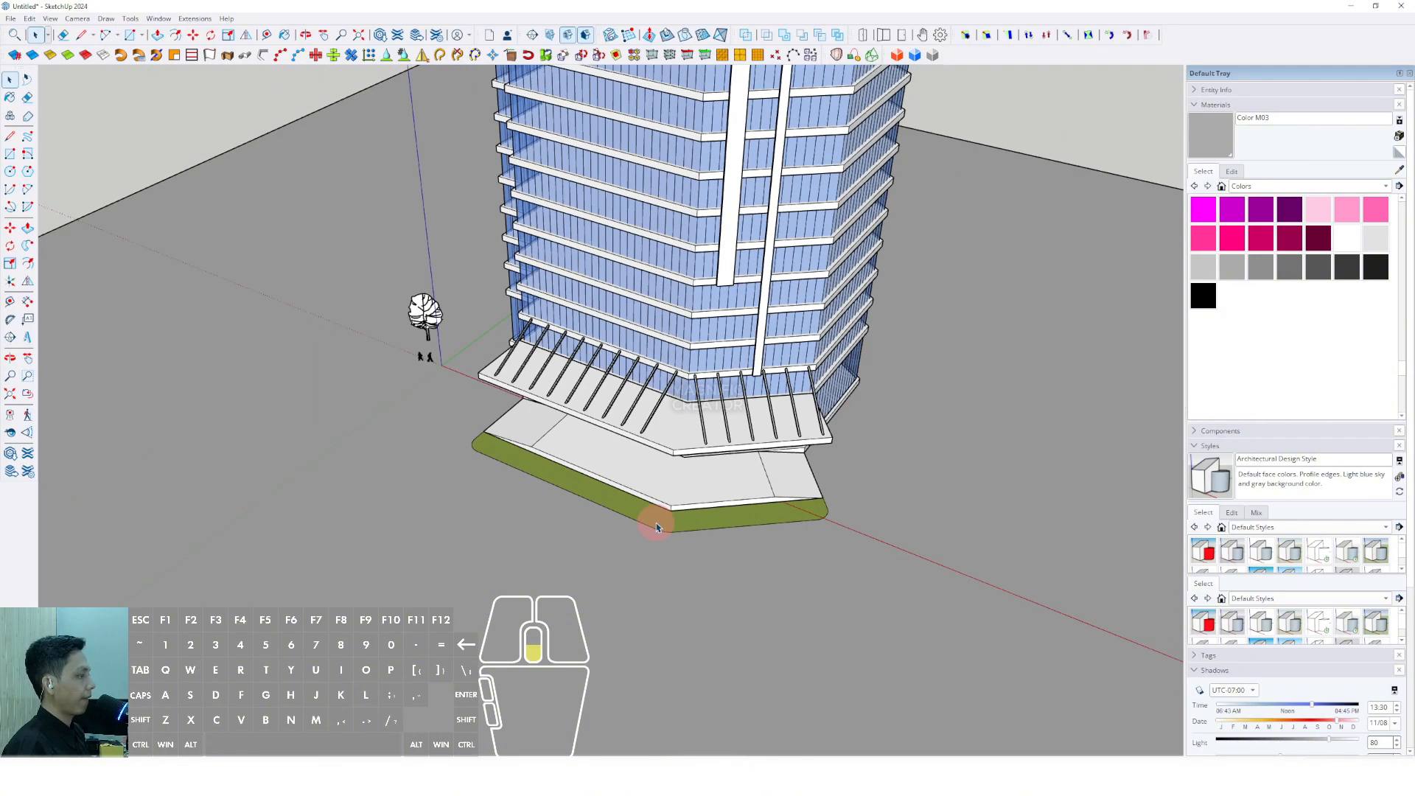
Step: Paint the tree beside the people with Translucent Glass Dark Green from the Glass and Mirrors materials
middle_drag(650, 515, 612, 420)
scroll(440, 429, up, 5)
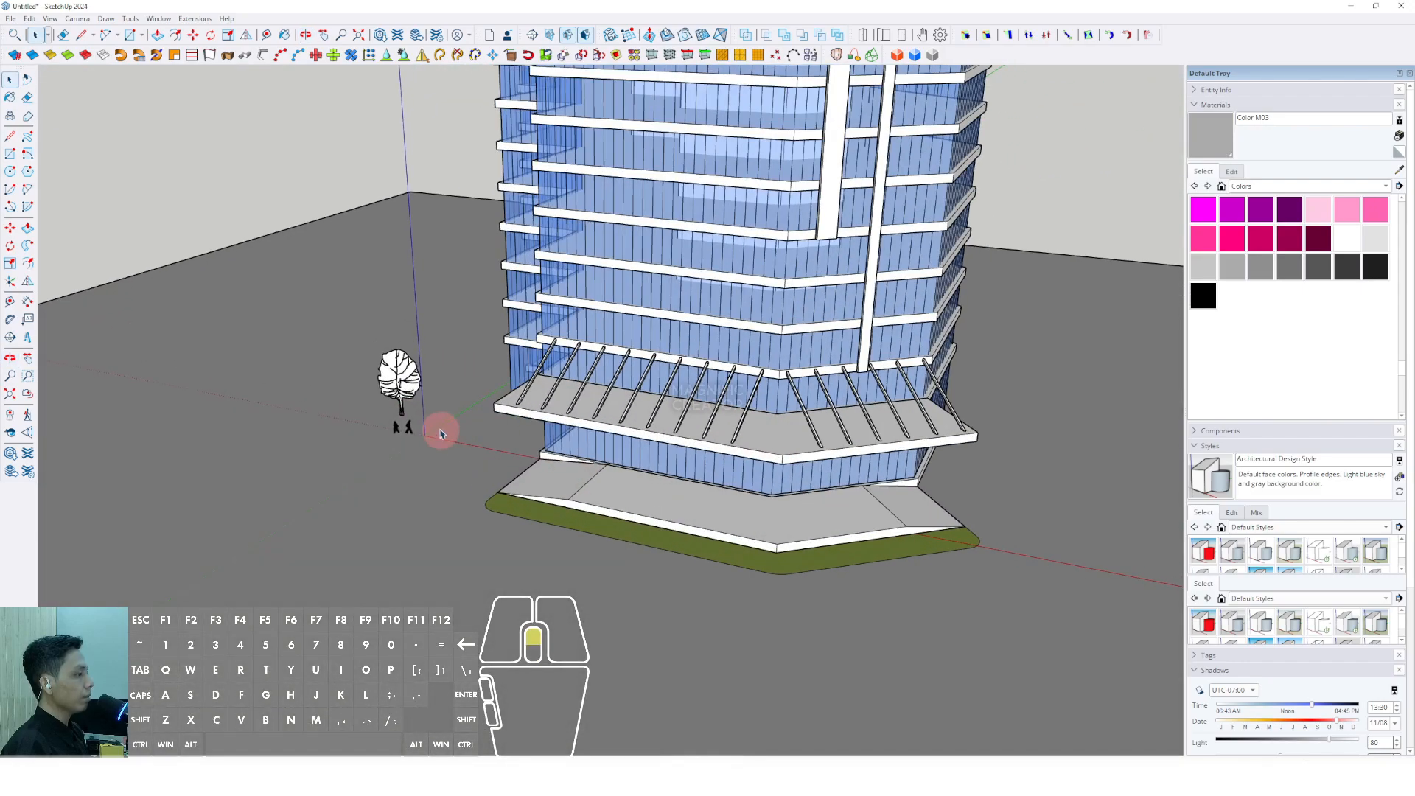
click(1384, 187)
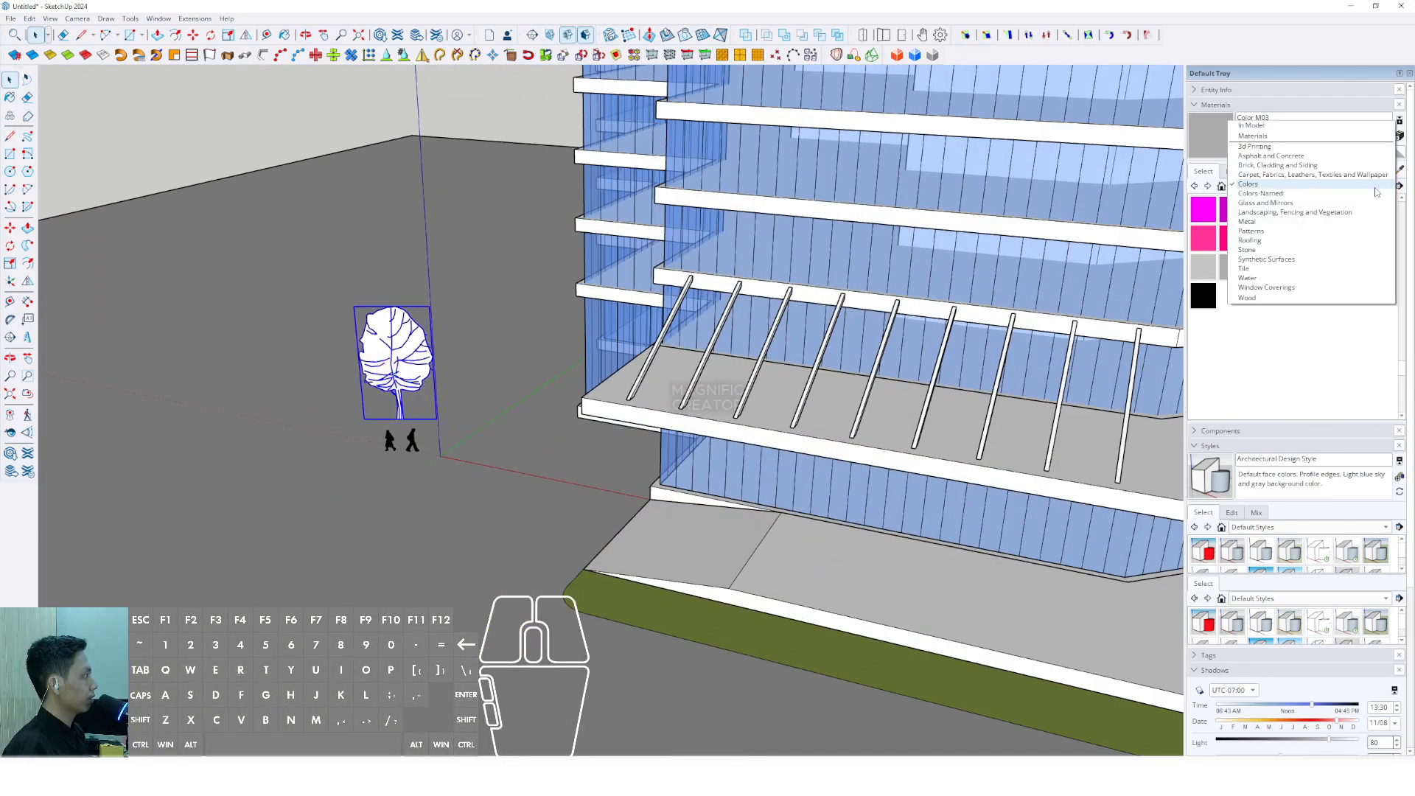
click(1312, 212)
click(1346, 210)
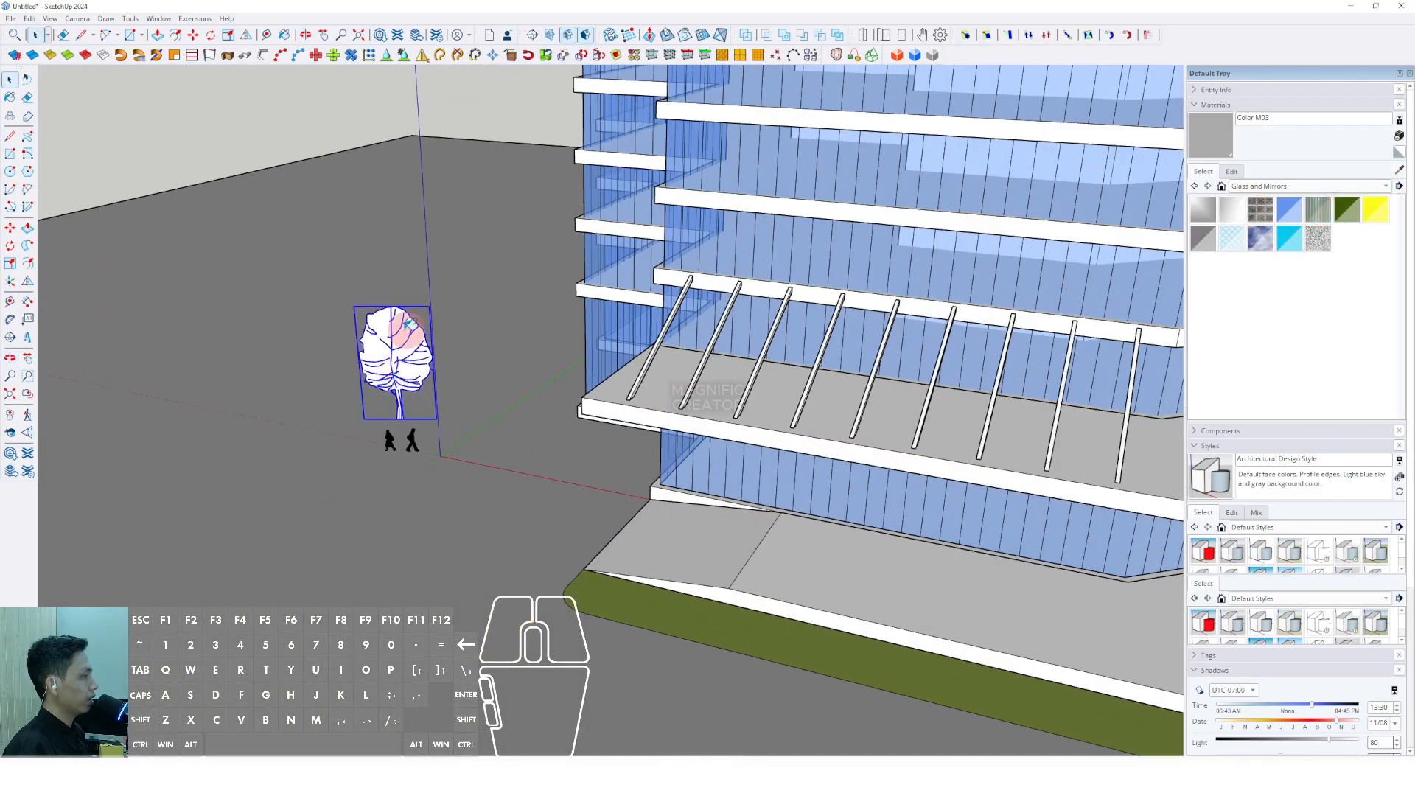
click(389, 332)
Step: Copy the green tree onto the rounded end of the grass strip nearest the people
scroll(406, 454, up, 4)
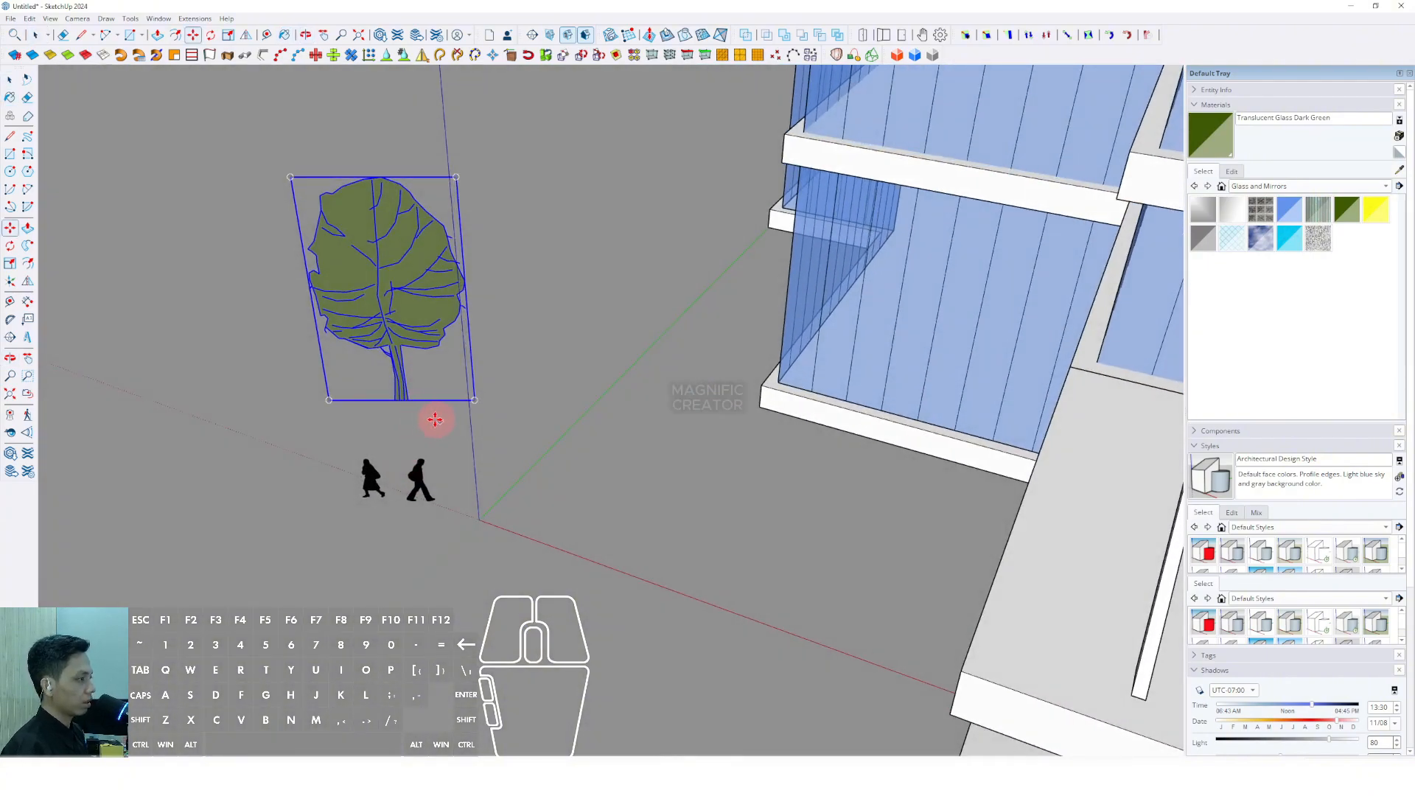
click(435, 420)
scroll(483, 440, down, 6)
shift+middle_drag(483, 436, 355, 334)
scroll(423, 514, up, 3)
key(ctrl)
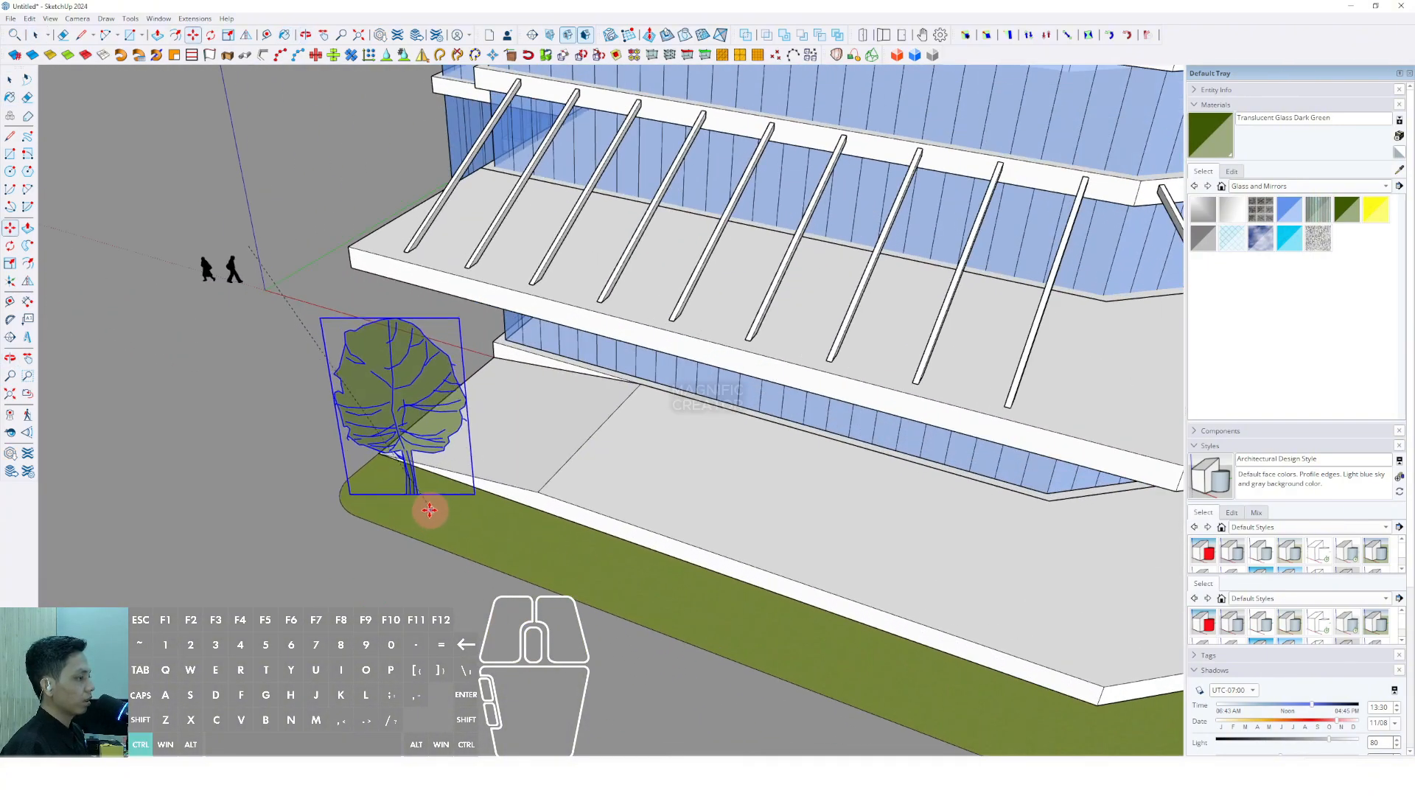
click(425, 518)
Step: Copy the tree repeatedly along the long side of the grass strip toward its front middle corner
click(448, 519)
key(ctrl)
scroll(522, 544, down, 3)
shift+middle_drag(528, 550, 474, 498)
scroll(526, 502, up, 3)
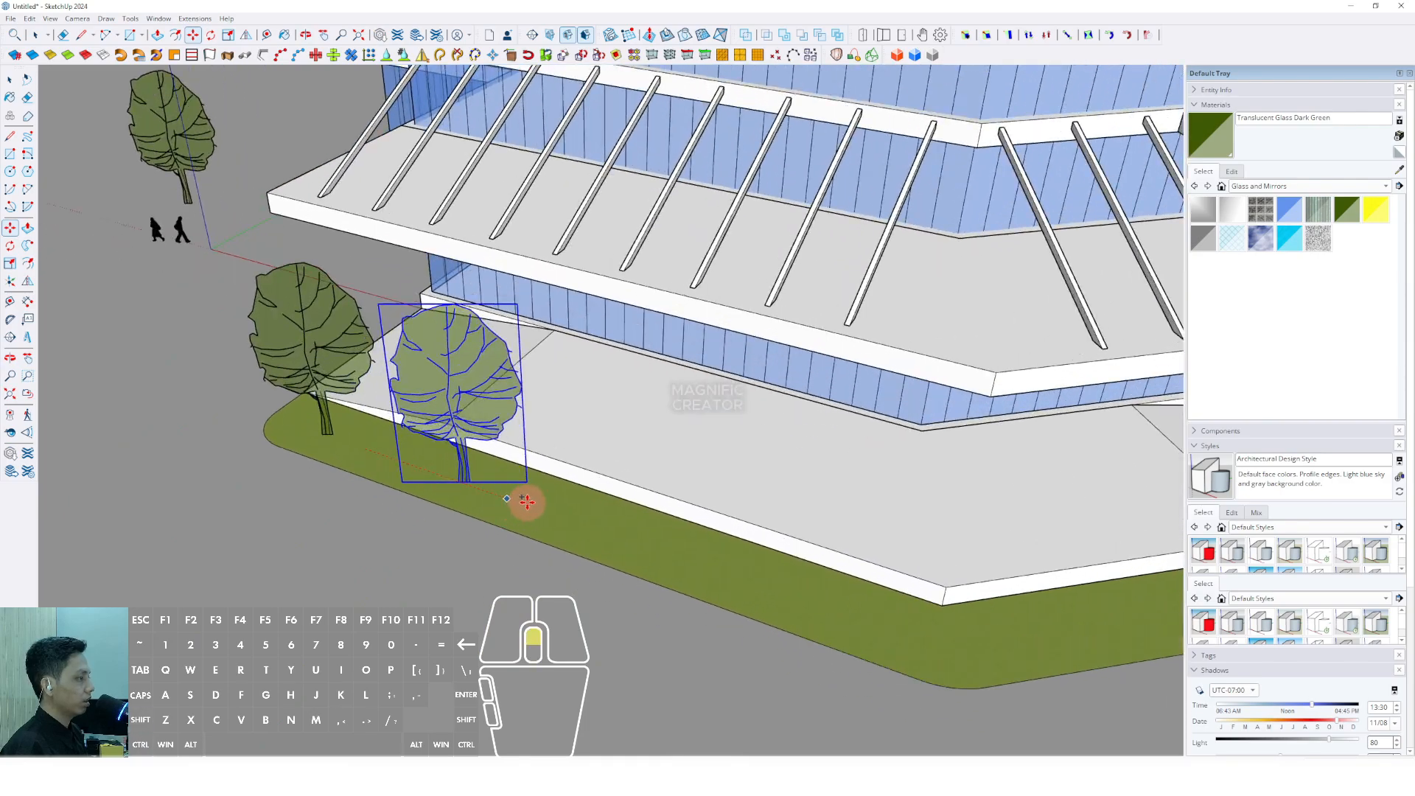
click(538, 493)
click(541, 494)
key(ctrl)
click(657, 553)
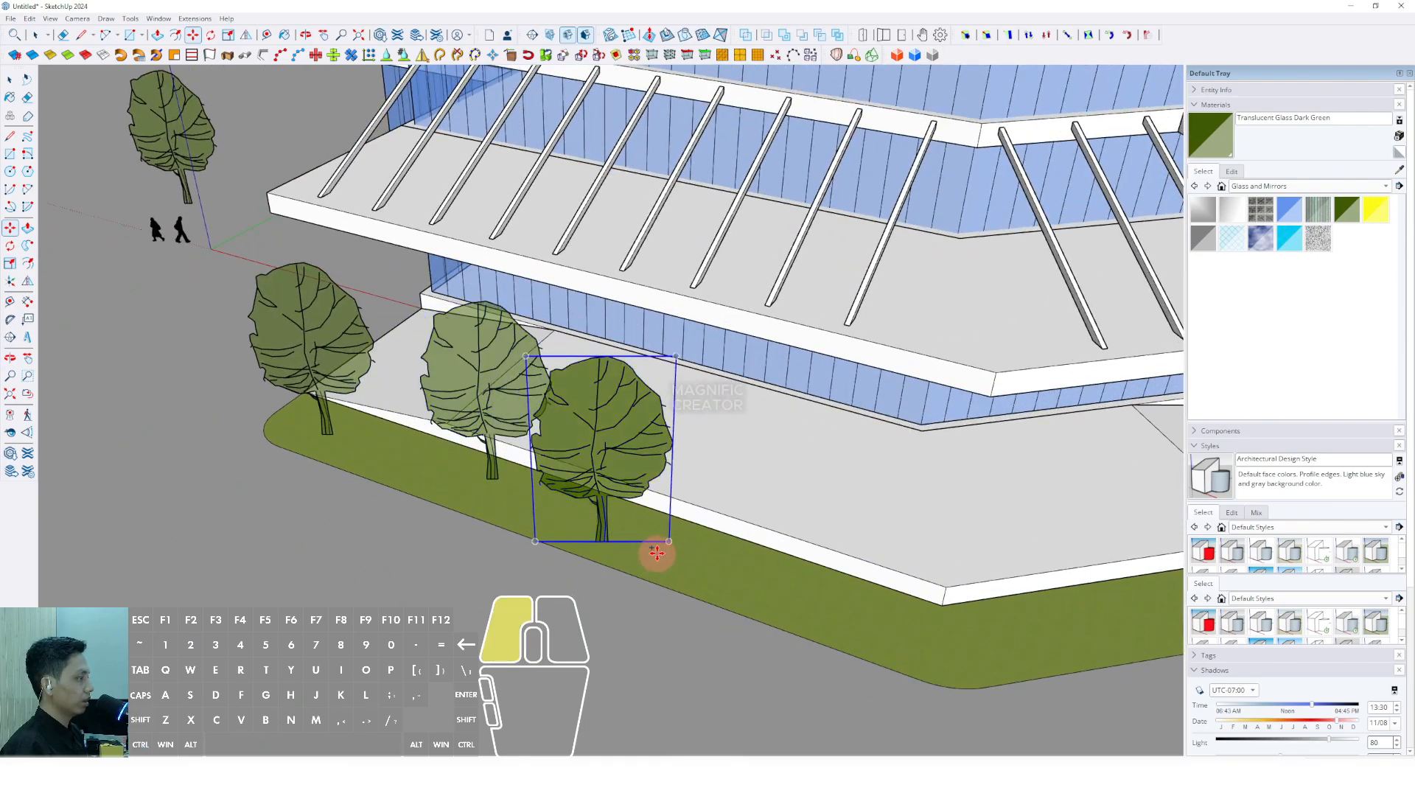
click(794, 581)
scroll(836, 606, down, 1)
shift+middle_drag(837, 606, 619, 566)
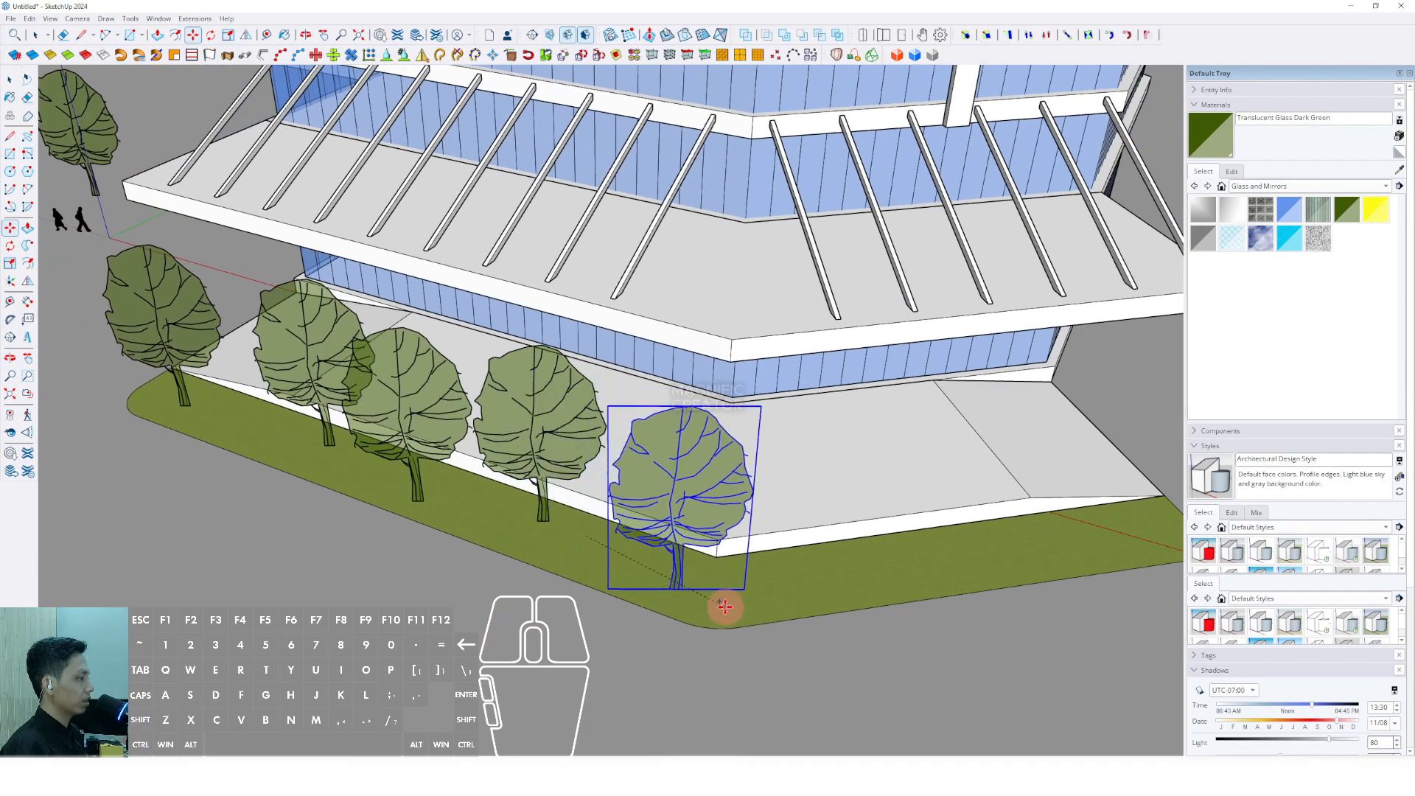
Step: Continue the row with tree copies past the front middle corner to the far end of the grass strip
middle_drag(794, 603, 686, 595)
shift+middle_drag(686, 595, 530, 584)
click(598, 571)
click(631, 563)
key(ctrl)
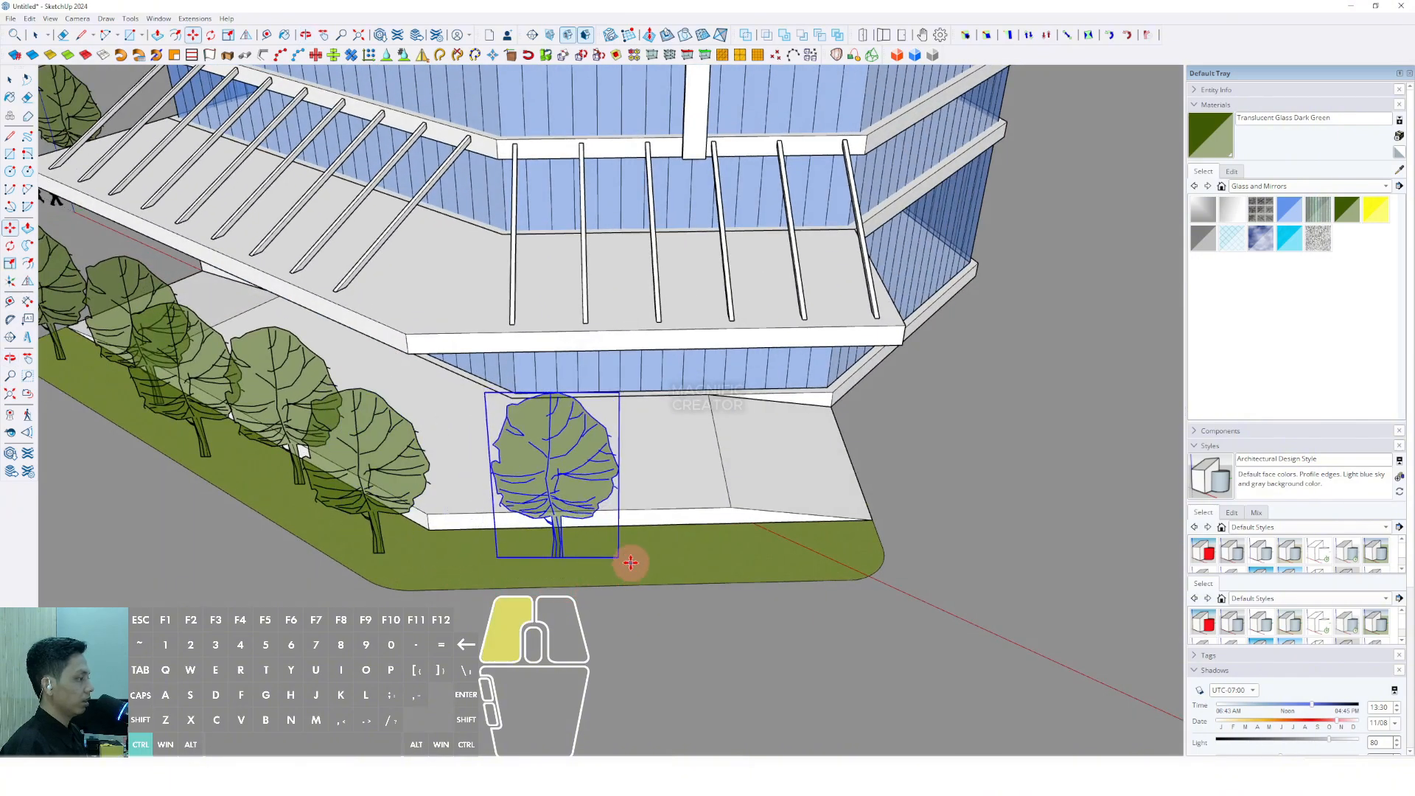
click(827, 570)
key(space)
Step: Thin out the row on the grass strip by deleting three trees, leaving four widely spaced ones
scroll(737, 554, down, 5)
middle_drag(538, 543, 816, 335)
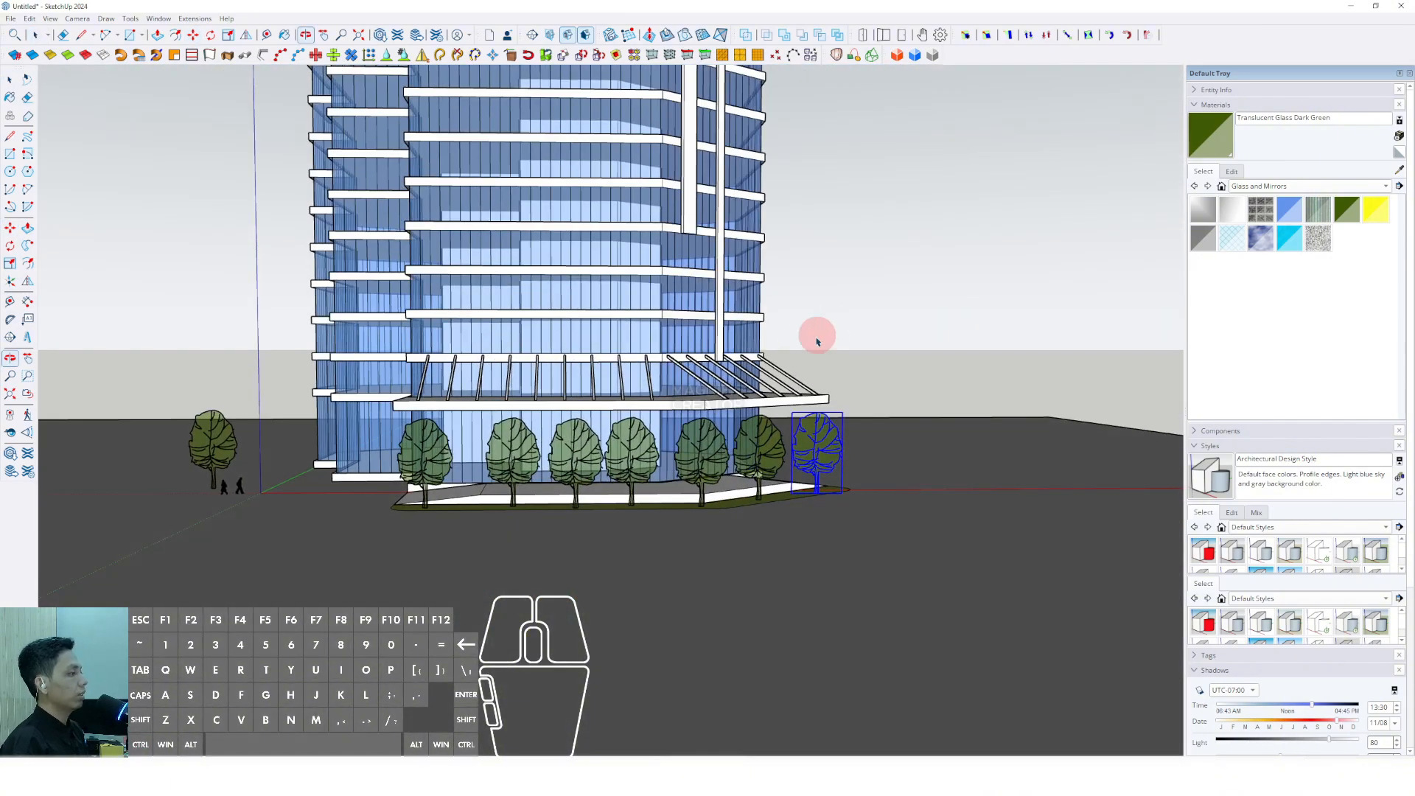
shift+middle_drag(657, 477, 552, 537)
scroll(568, 542, up, 3)
click(584, 551)
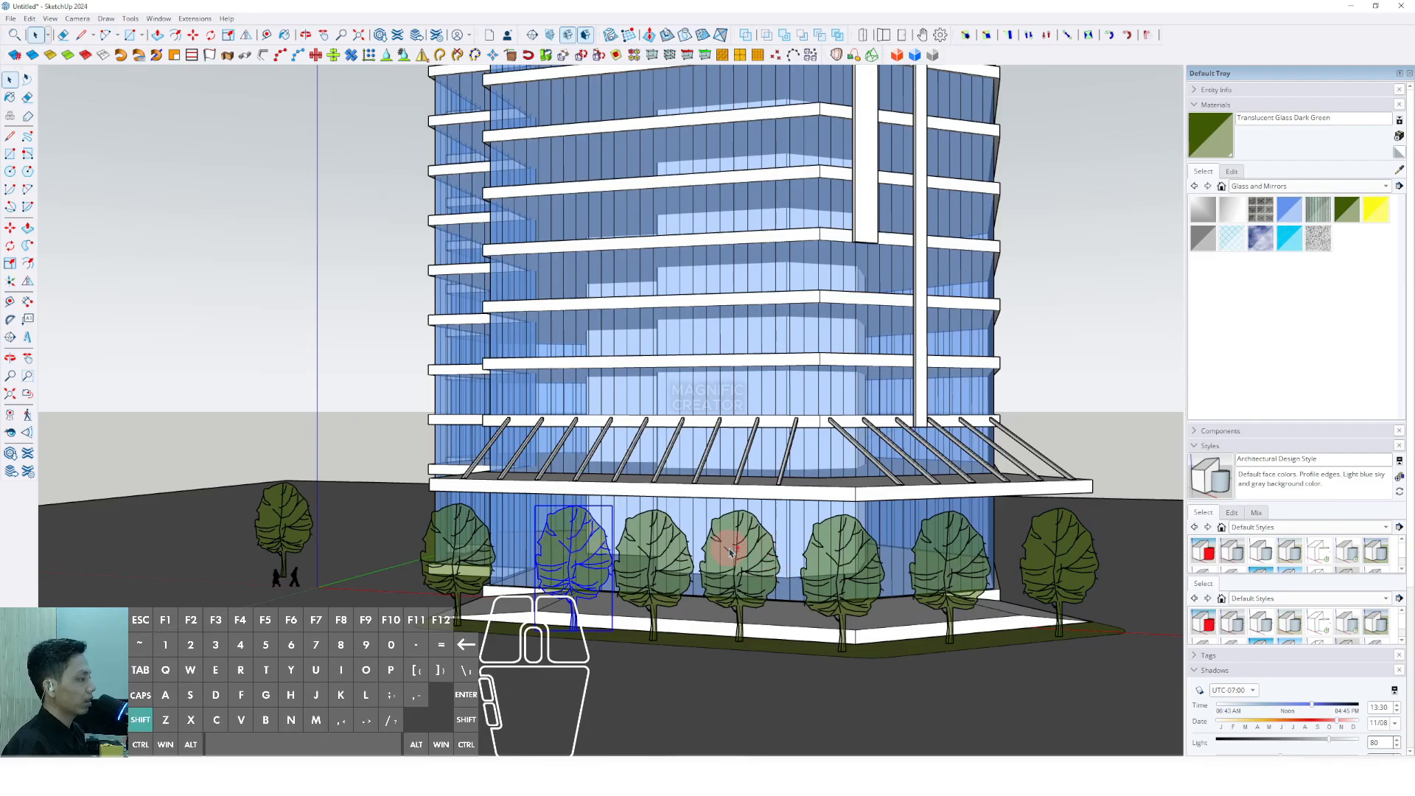
middle_drag(894, 562, 1150, 309)
Step: Paint the ramped platform with Blacktop Old 01 from the Asphalt and Concrete materials
click(1385, 186)
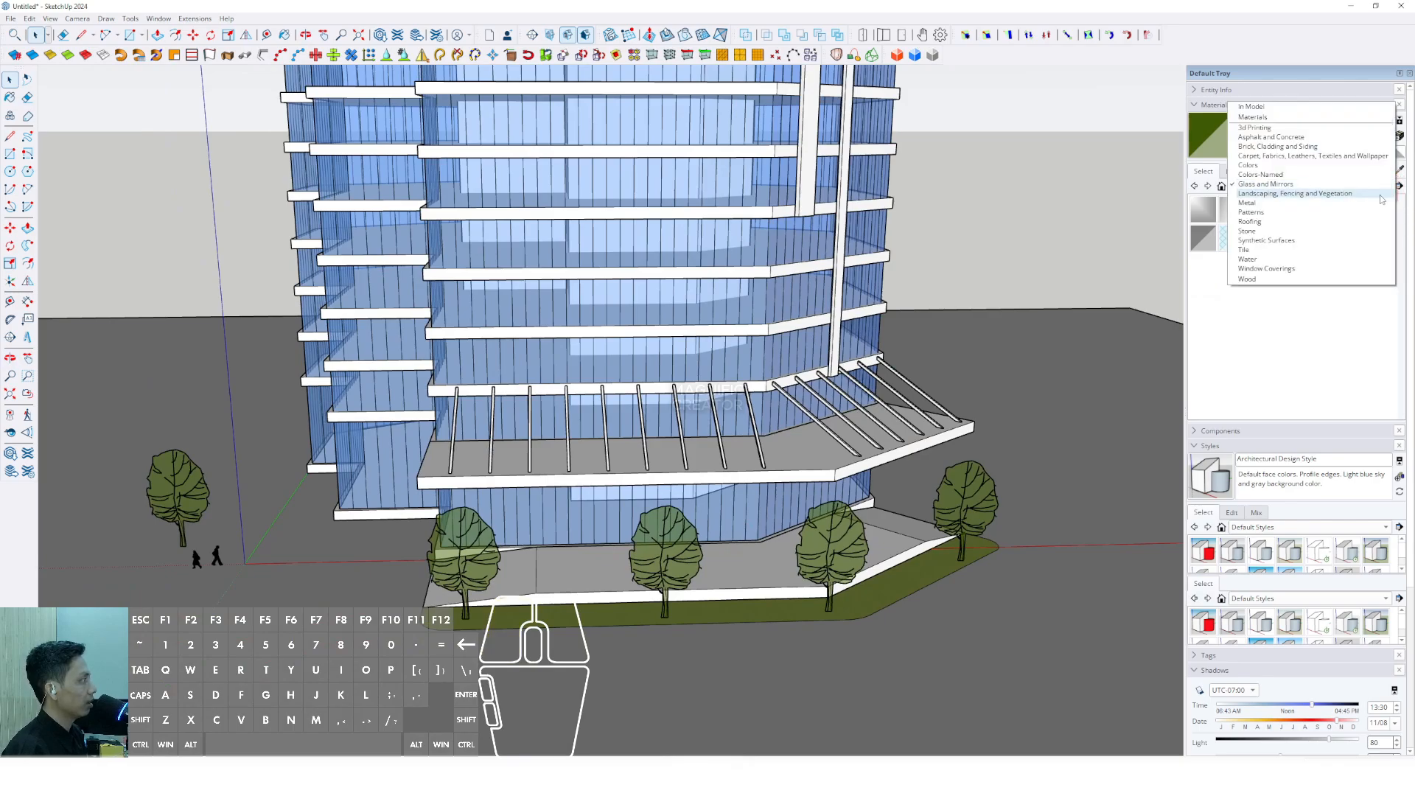
click(1263, 137)
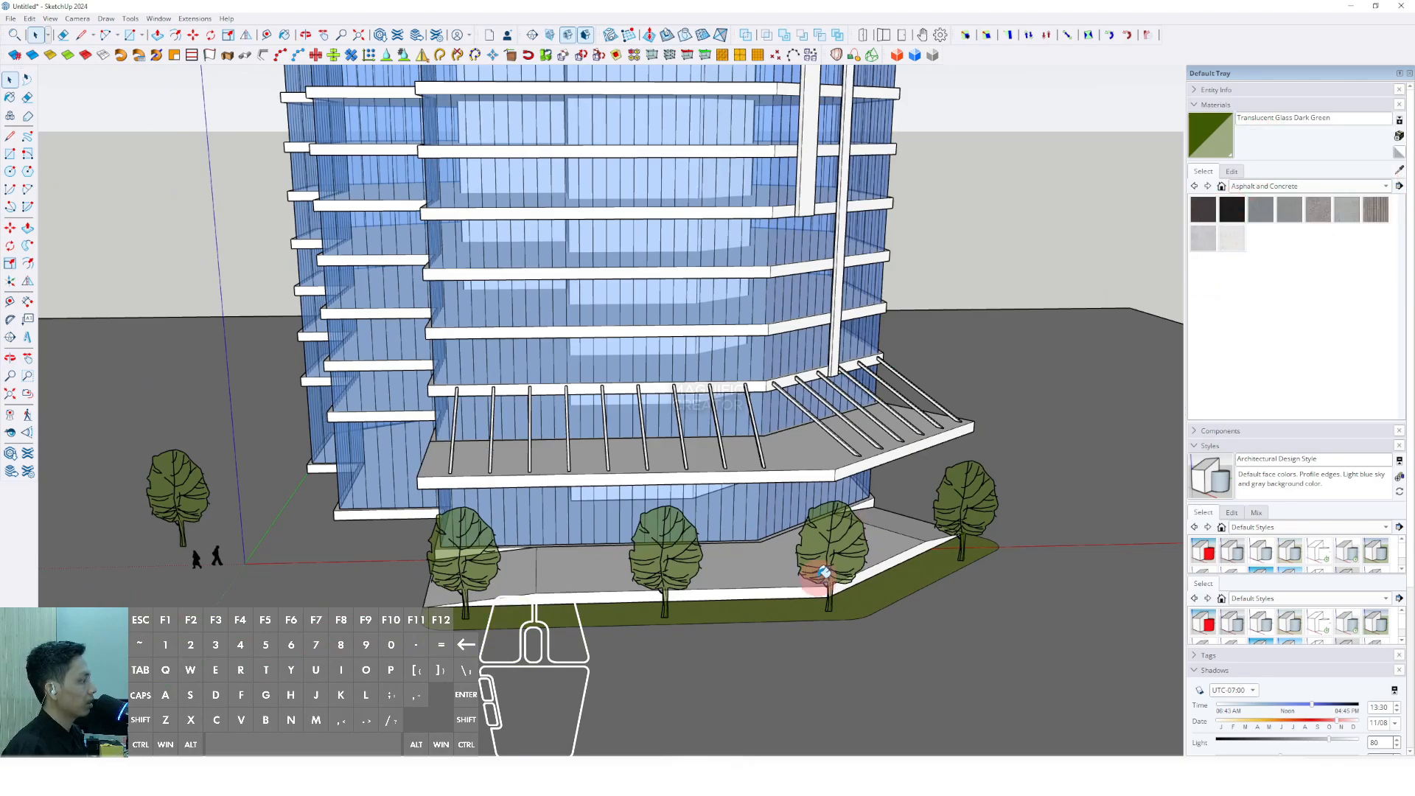
scroll(825, 572, up, 4)
click(748, 548)
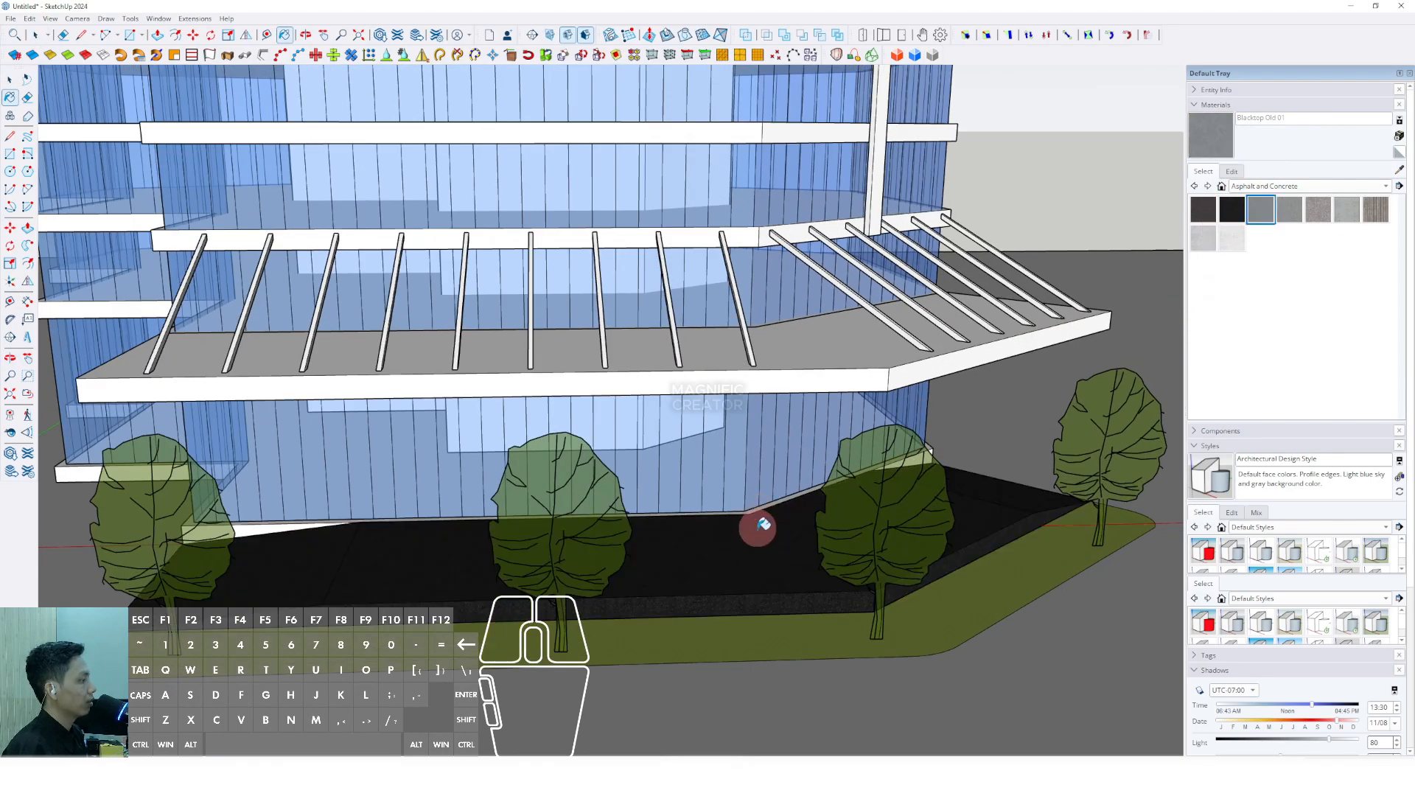
Step: Examine the canopy, planted entrance and whole tower from several sides and distances
scroll(737, 545, down, 6)
middle_drag(720, 562, 675, 552)
middle_drag(719, 617, 535, 591)
scroll(580, 613, up, 4)
middle_drag(626, 621, 486, 614)
scroll(590, 649, down, 6)
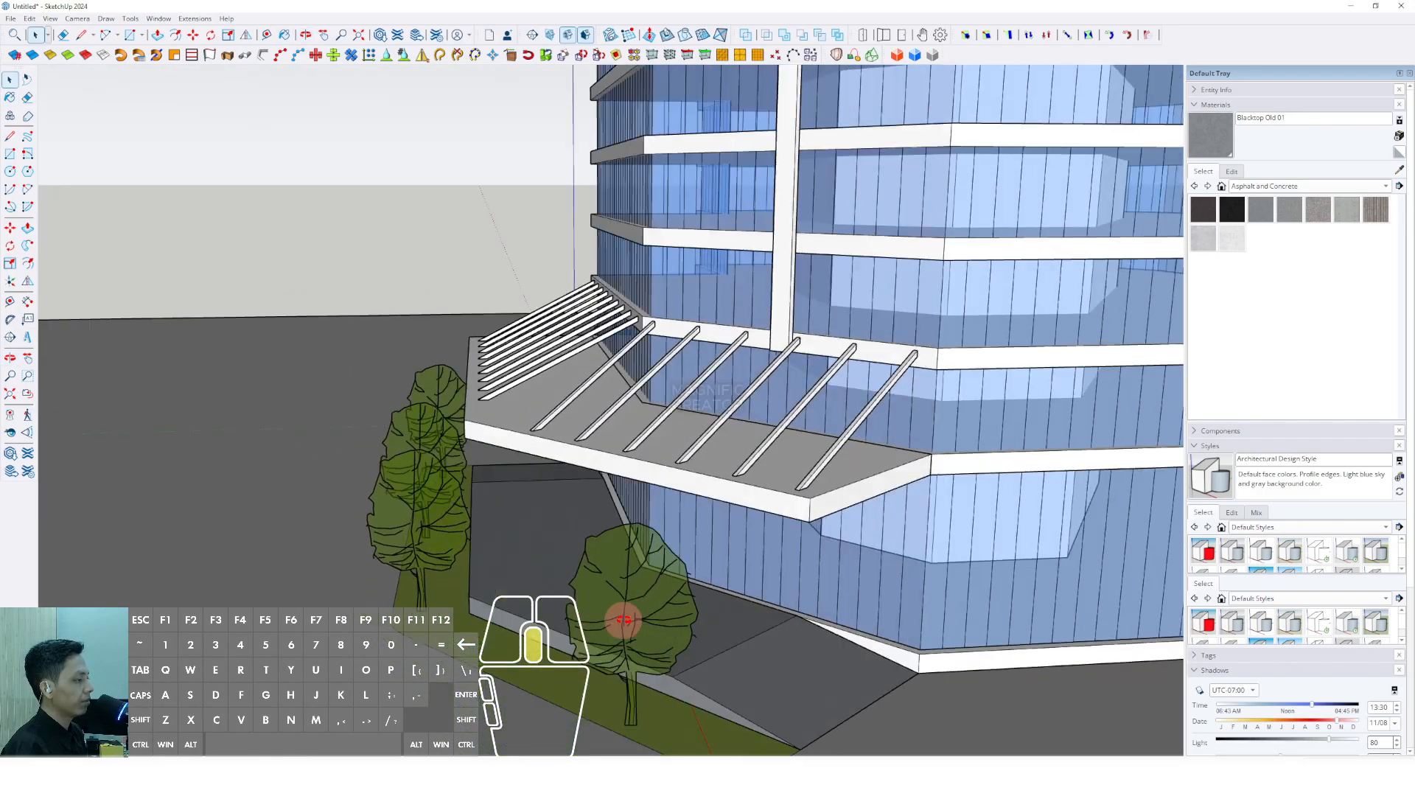
scroll(494, 587, down, 3)
middle_drag(489, 585, 733, 537)
scroll(584, 545, up, 4)
middle_drag(585, 545, 681, 726)
scroll(661, 561, down, 5)
scroll(676, 664, up, 5)
scroll(666, 319, up, 2)
shift+middle_drag(666, 319, 669, 669)
shift+middle_drag(661, 275, 648, 328)
scroll(648, 329, down, 4)
shift+middle_drag(650, 509, 664, 177)
scroll(676, 319, down, 4)
middle_drag(664, 590, 995, 477)
mouse_move(603, 476)
shift+middle_down()
mouse_move(601, 450)
mouse_move(701, 496)
mouse_move(752, 493)
mouse_move(824, 518)
mouse_move(692, 512)
mouse_move(698, 427)
mouse_move(459, 451)
mouse_move(796, 537)
mouse_move(588, 480)
mouse_move(588, 537)
mouse_move(559, 461)
mouse_move(610, 452)
shift+middle_up()
scroll(558, 457, down, 3)
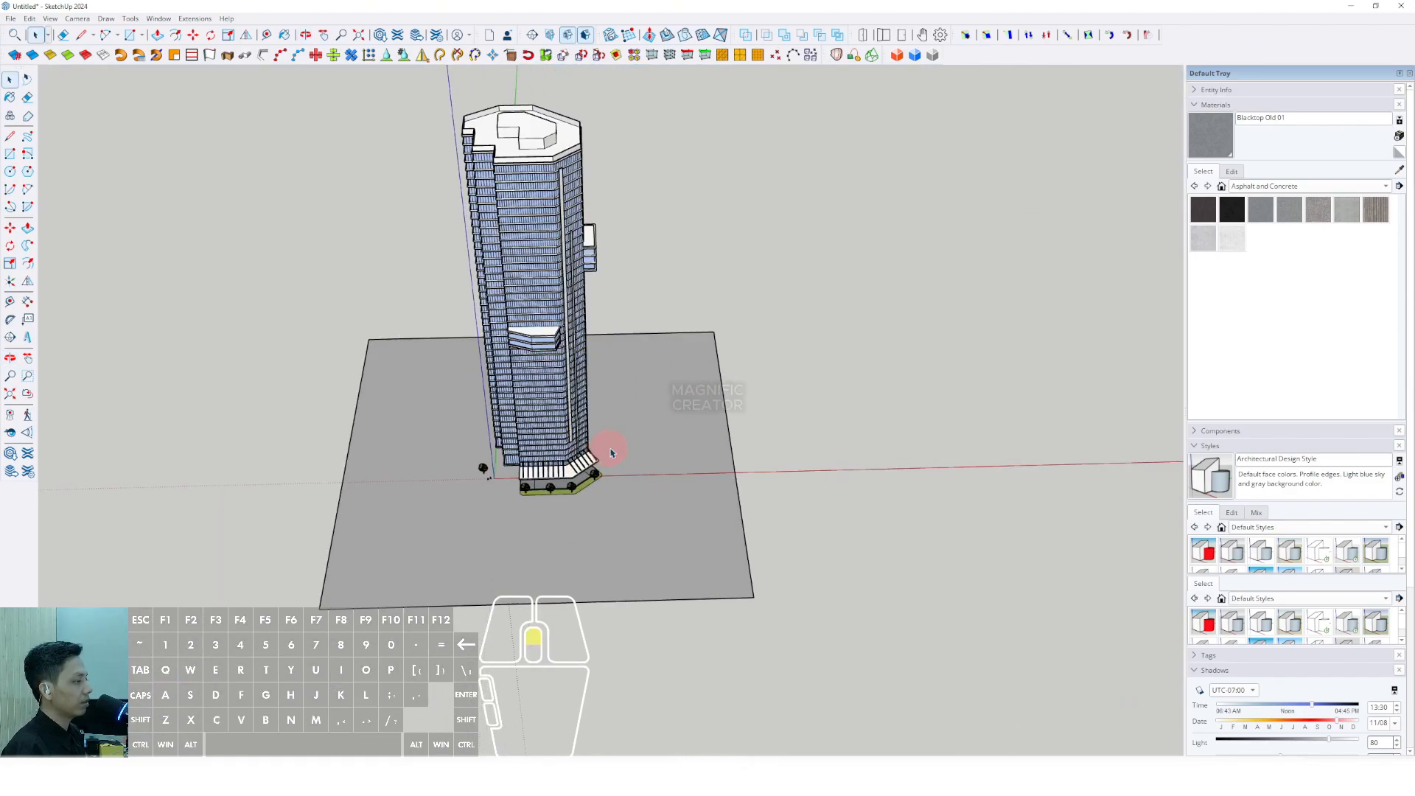
scroll(704, 411, up, 3)
scroll(725, 383, down, 3)
Step: Offset the ground plane's outline inward to create a uniform border strip around the tower site
middle_drag(725, 384, 626, 439)
scroll(708, 417, up, 2)
mouse_move(705, 403)
middle_down()
mouse_move(721, 388)
mouse_move(708, 391)
middle_up()
mouse_move(706, 390)
mouse_down()
mouse_move(752, 379)
mouse_move(727, 384)
mouse_up()
mouse_move(728, 384)
middle_down()
mouse_move(635, 395)
mouse_move(661, 364)
middle_up()
click(738, 384)
Step: Draw a line along the red axis from the inner outline's back corner, extending its back edge beyond the ground plane
key(l)
click(656, 363)
scroll(656, 362, down, 1)
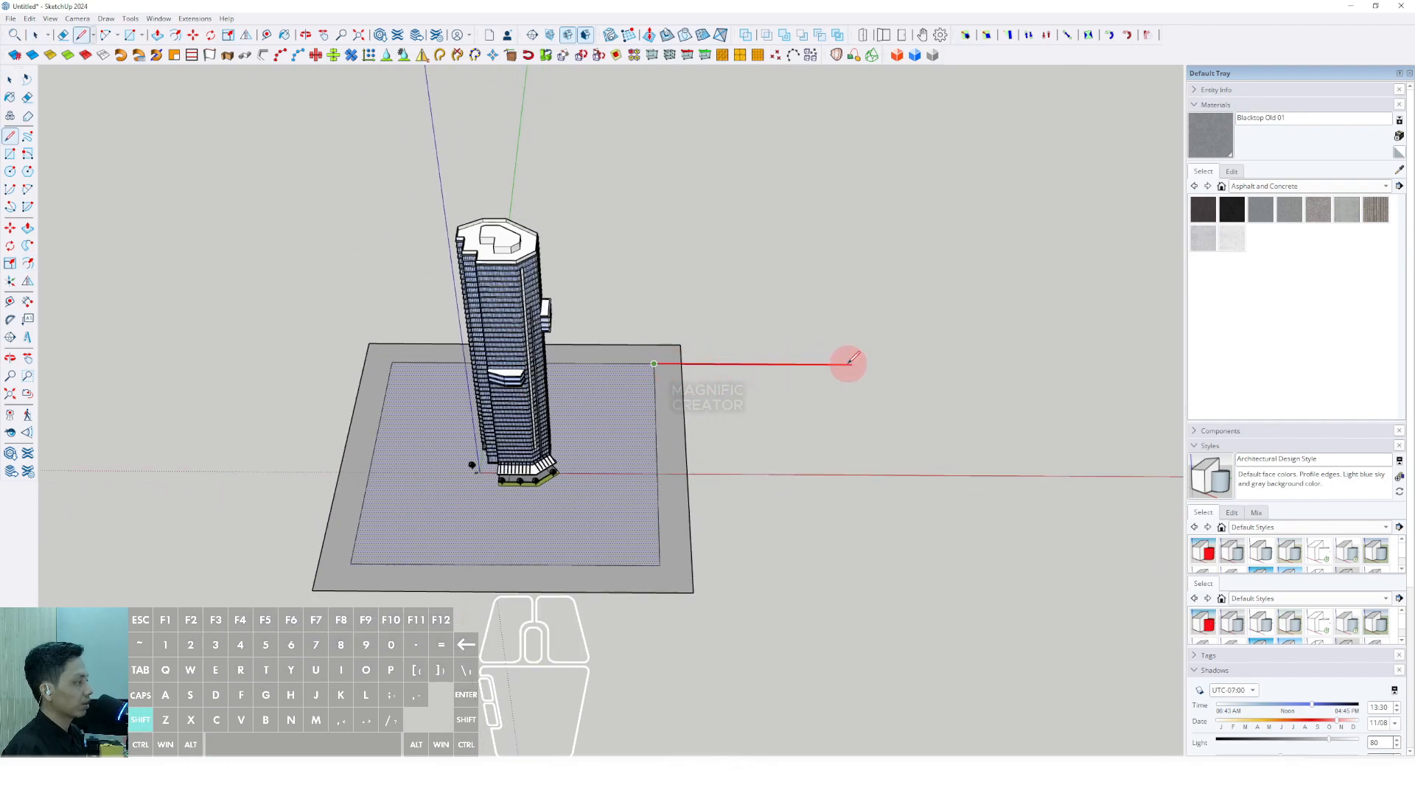
click(655, 364)
Step: Try to extend the inner outline's side edge backward with a line past the ground plane's back edge
shift+click(651, 248)
key(space)
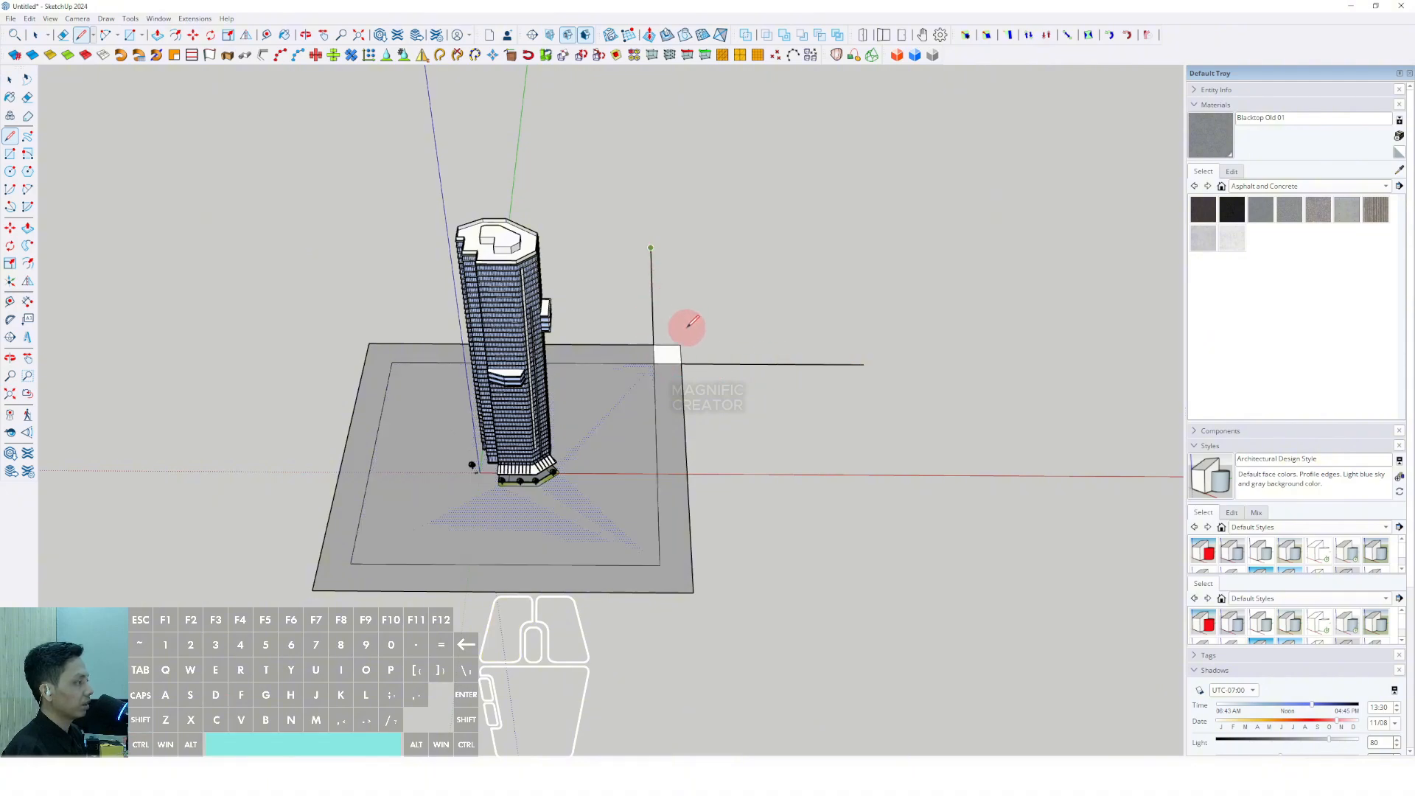
key(l)
key(space)
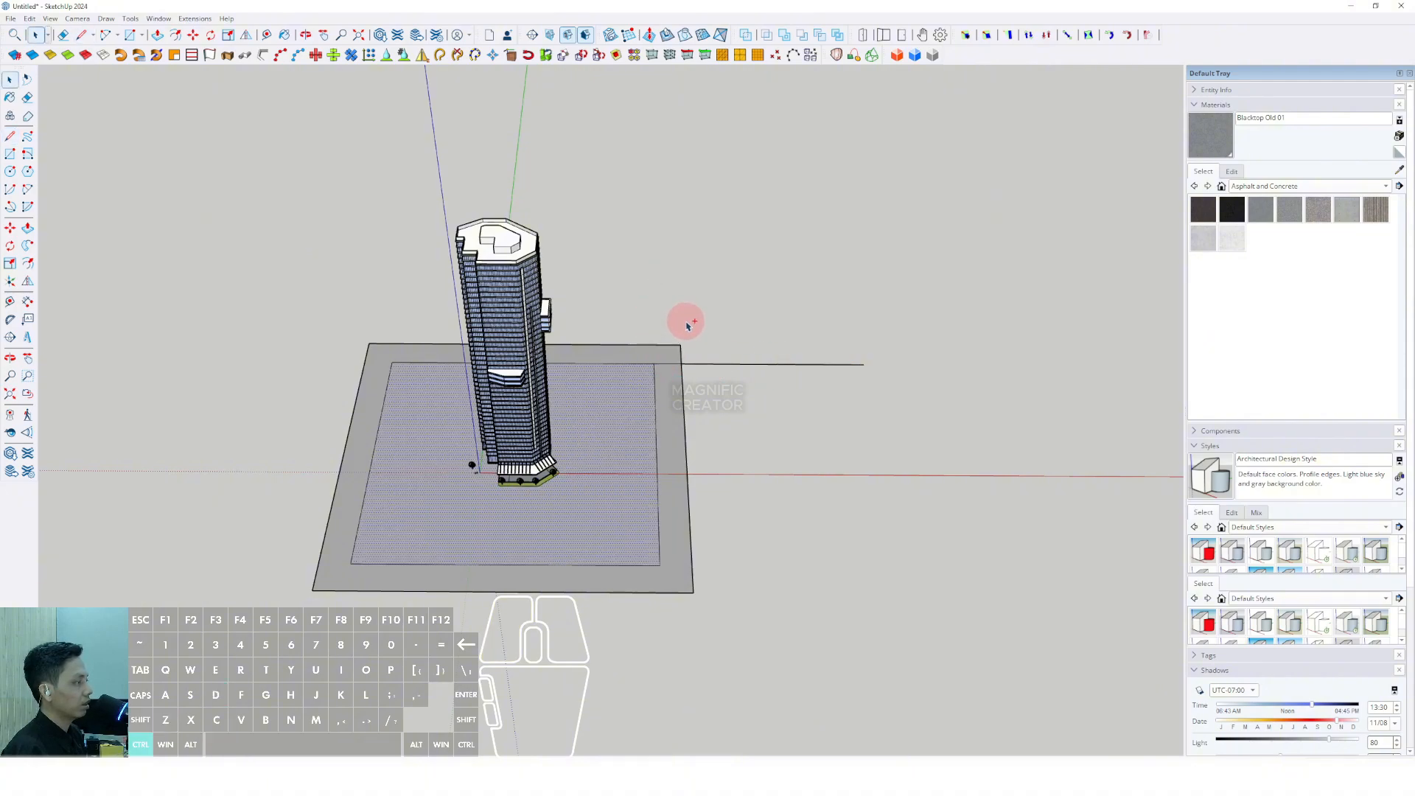
Step: Draw lines extending the ground plane's outer back edge sideways and the border strip's two side edges backward beyond the corner
scroll(634, 415, up, 3)
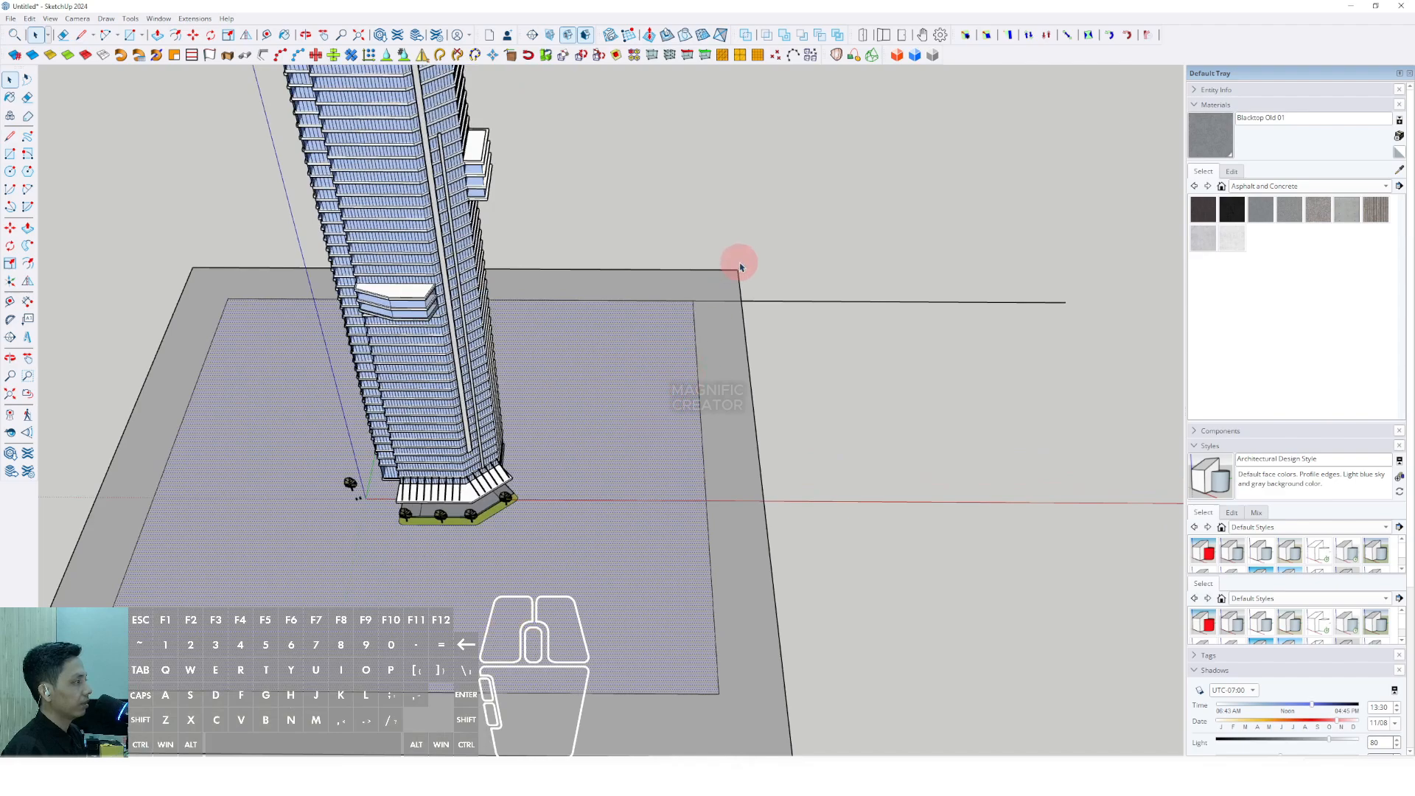
click(1062, 271)
key(space)
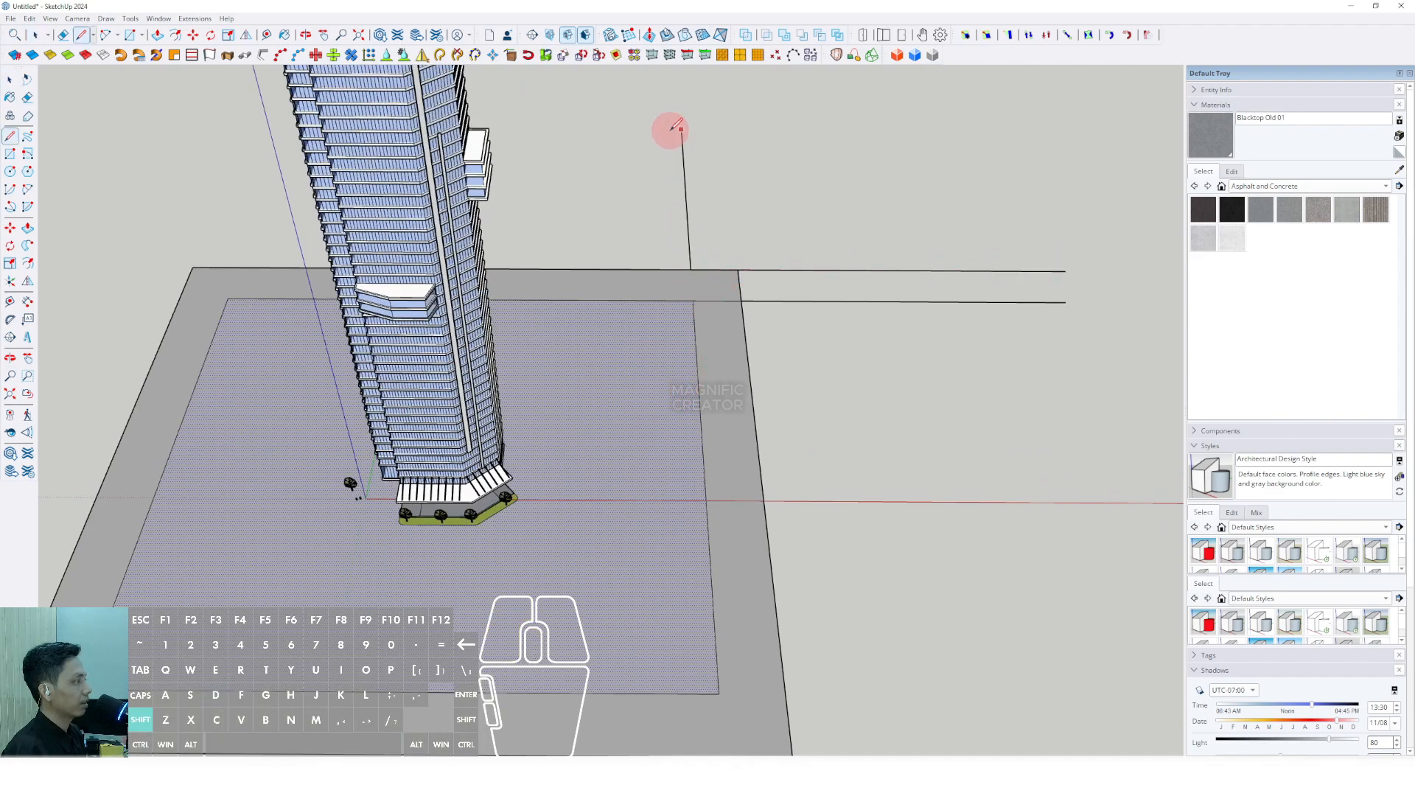
click(722, 129)
key(space)
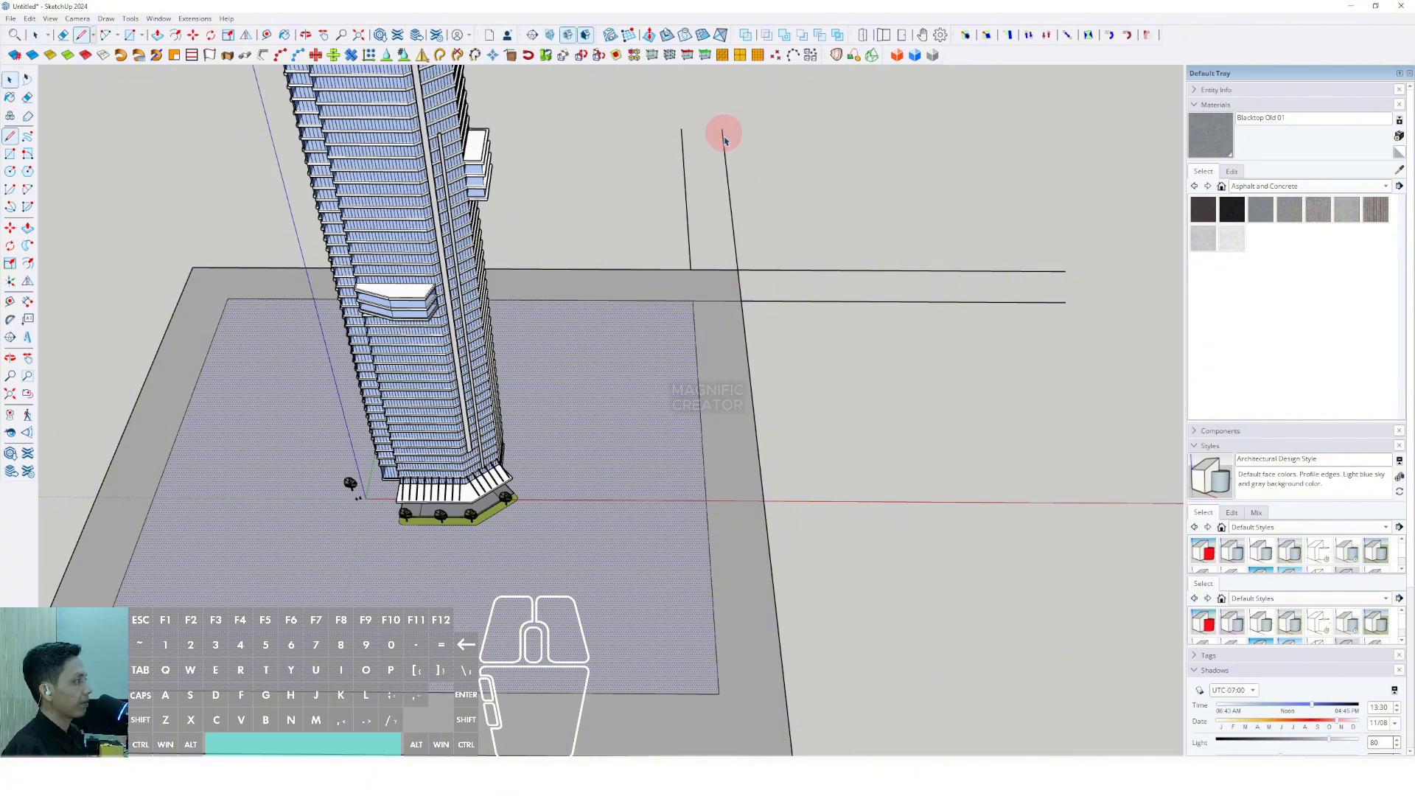
Step: Draw lines extending the ground plane's two side edges and the matching border strip edges forward past the front edge
scroll(686, 288, down, 5)
shift+middle_drag(644, 391, 655, 314)
click(745, 413)
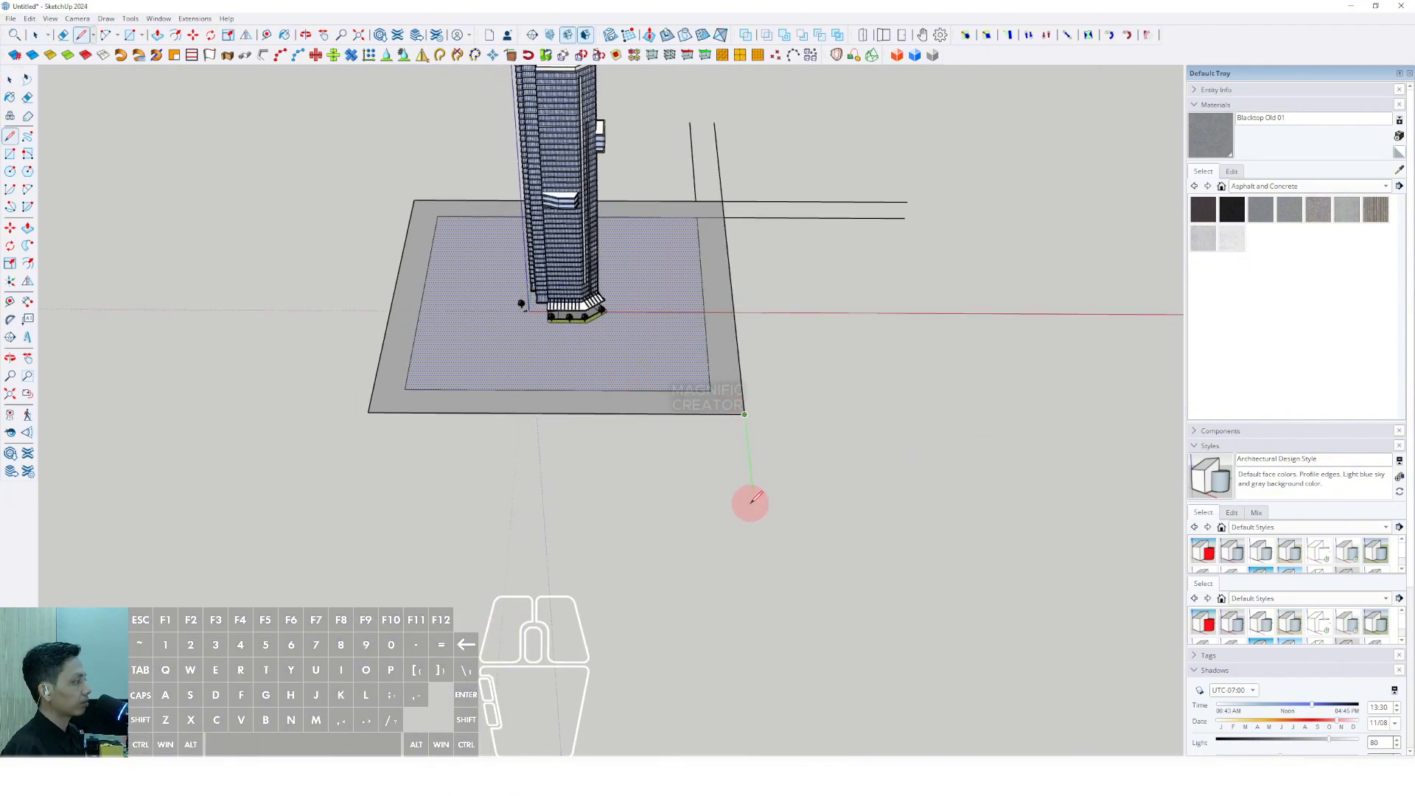
click(712, 413)
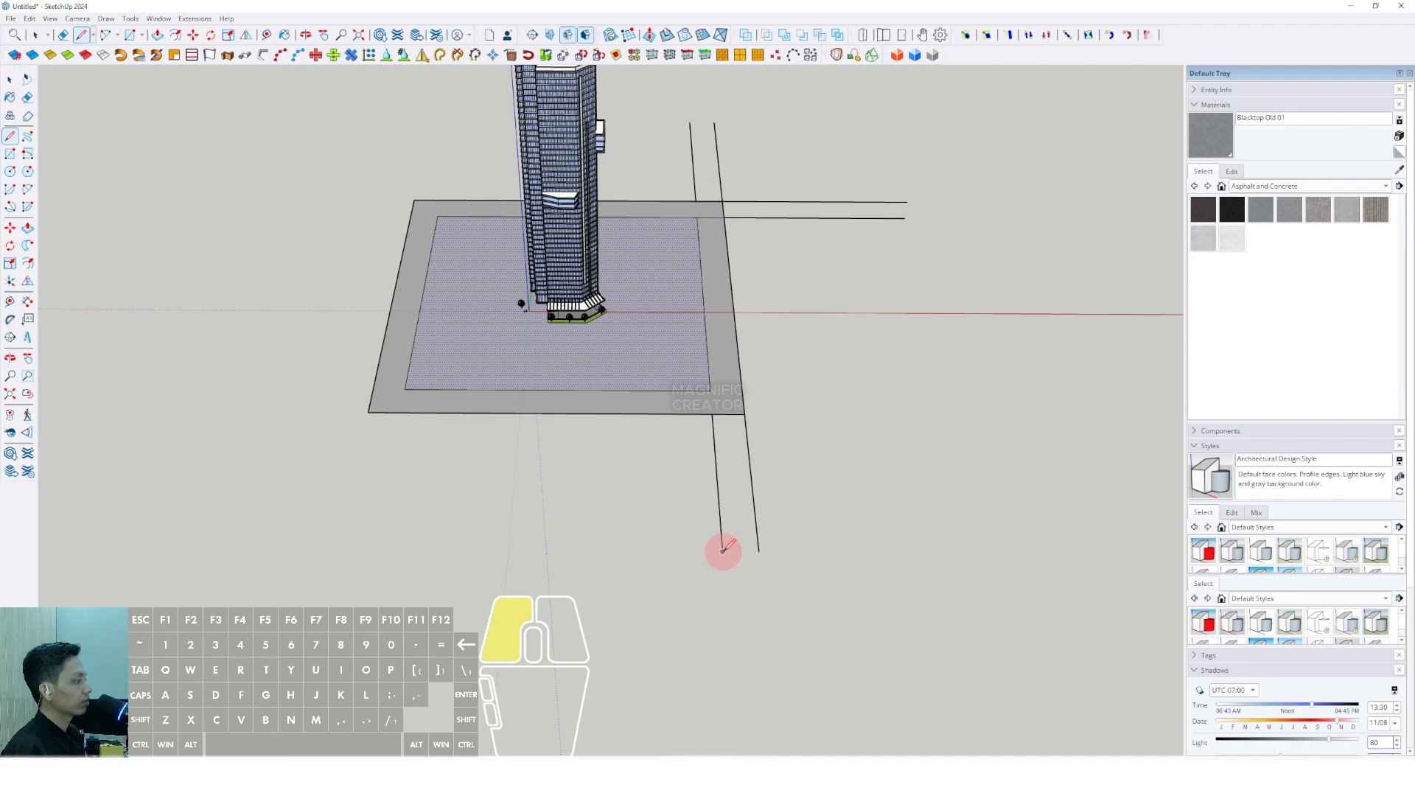
key(d)
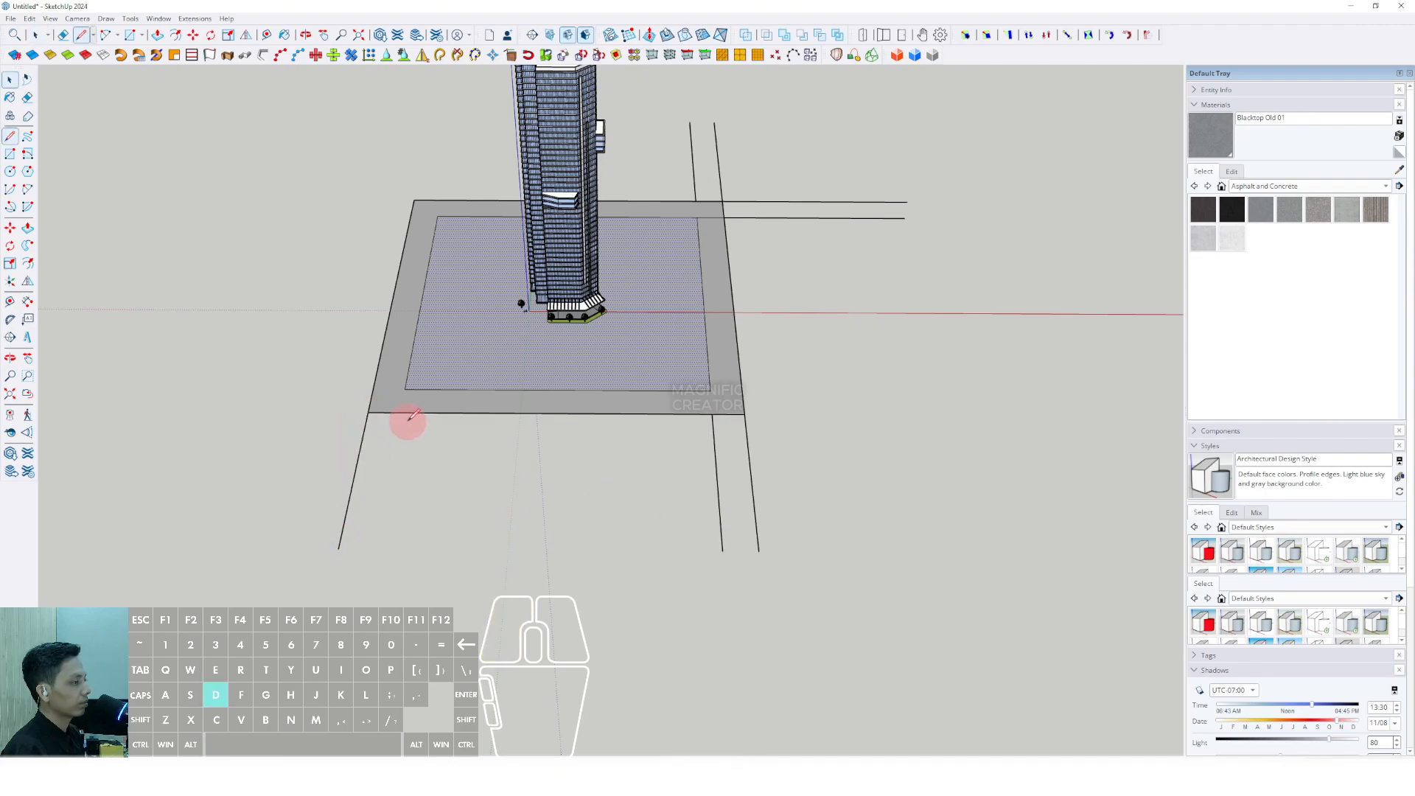
click(400, 412)
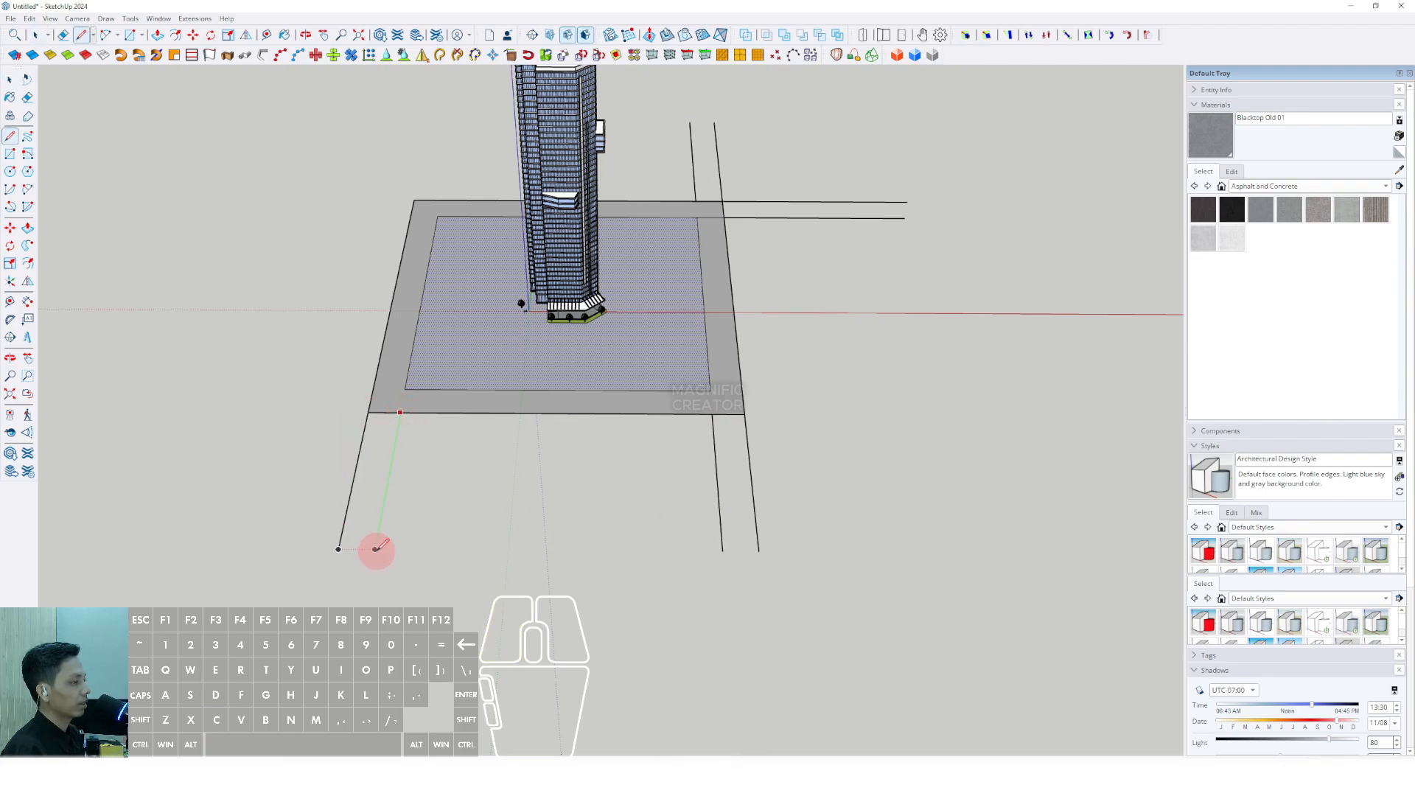
key(space)
Step: Draw a line extending the ground plane's outer back edge sideways from its back-left corner
scroll(459, 410, up, 5)
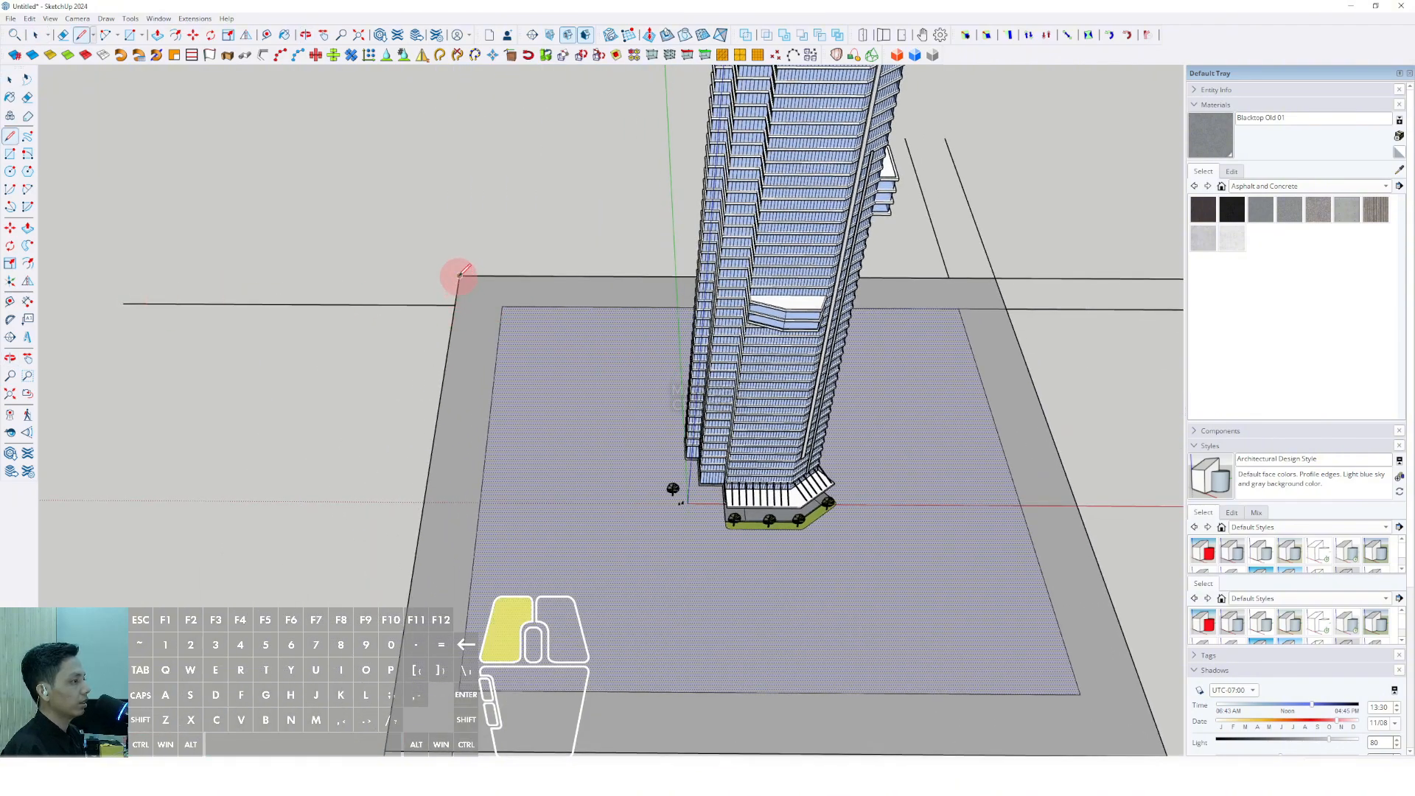
click(459, 276)
click(103, 272)
key(space)
Step: Draw a rectangular plot beside the ground plane's right edge, from the front line's end to the inner back line's end
scroll(416, 300, down, 4)
shift+middle_drag(711, 379, 393, 273)
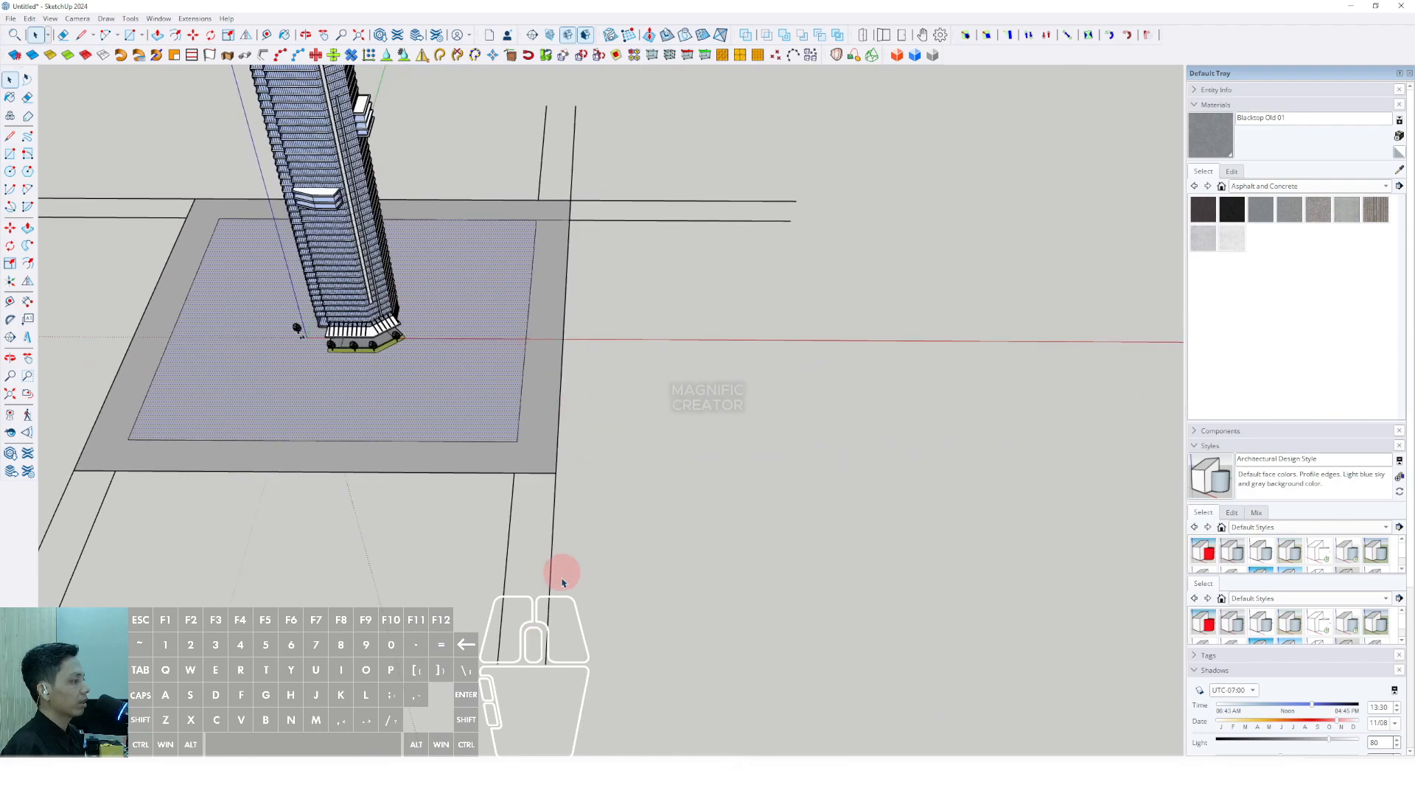
click(547, 661)
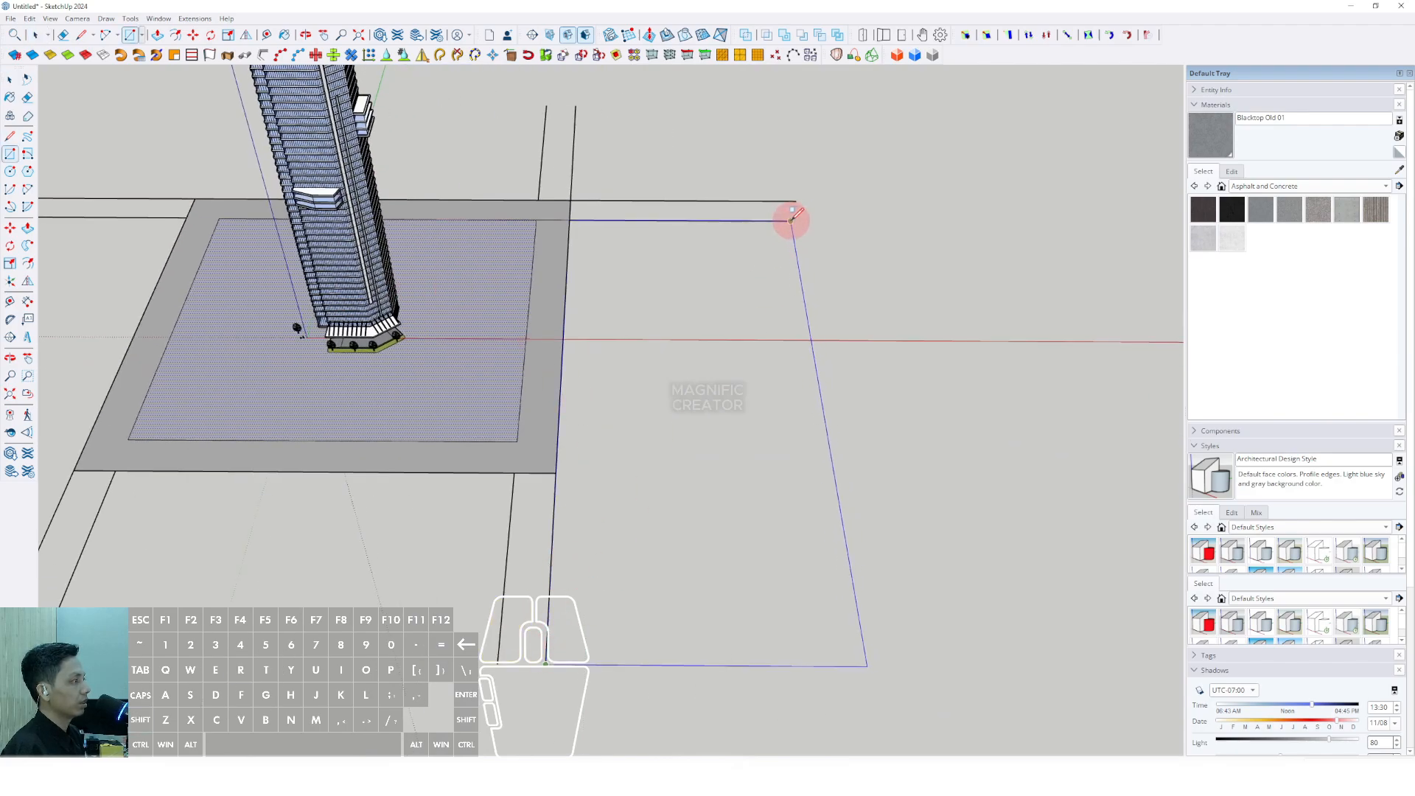
click(791, 220)
key(space)
Step: Draw faces filling the front middle plot and the strips on both sides of it, plus the plot along the left edge
scroll(687, 324, down, 3)
shift+middle_drag(624, 376, 809, 345)
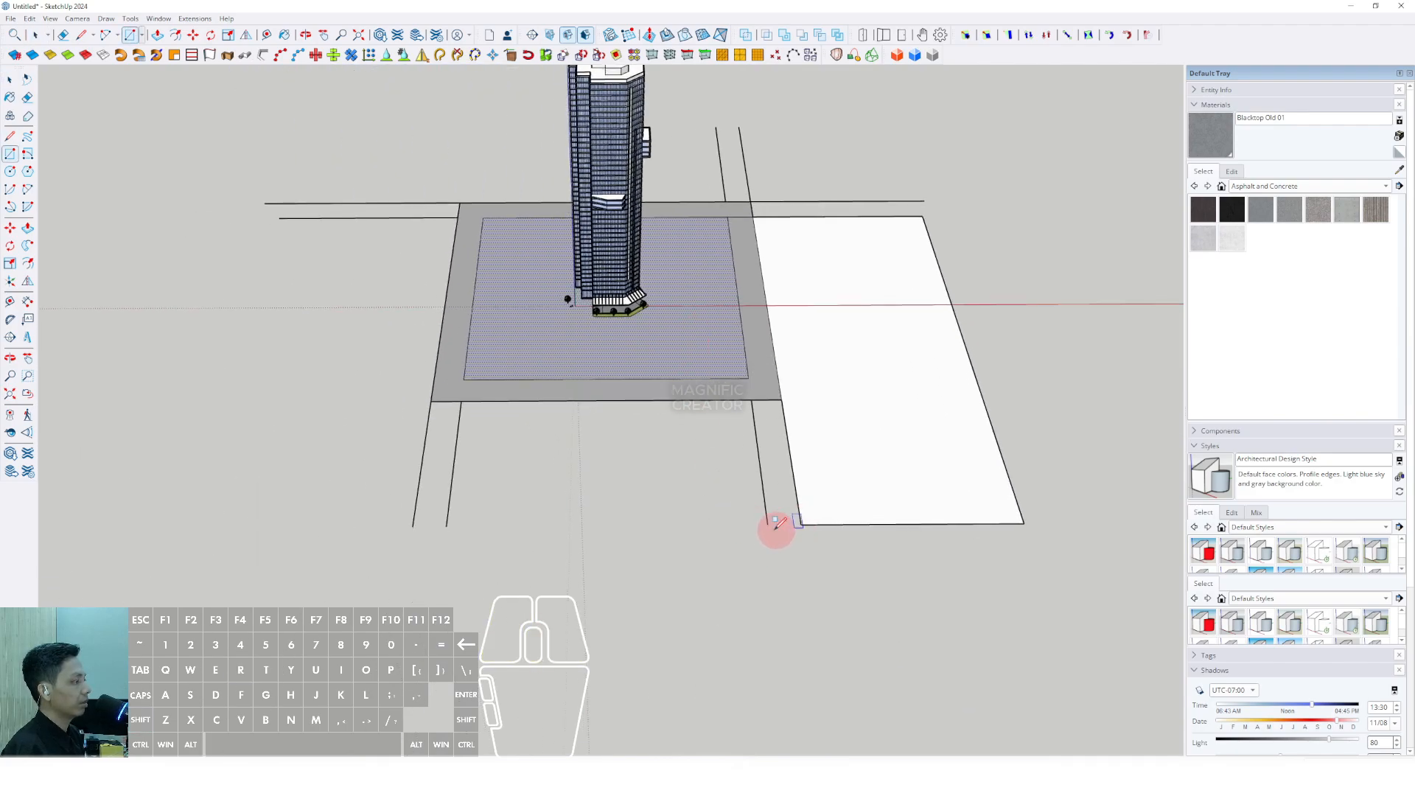
click(460, 401)
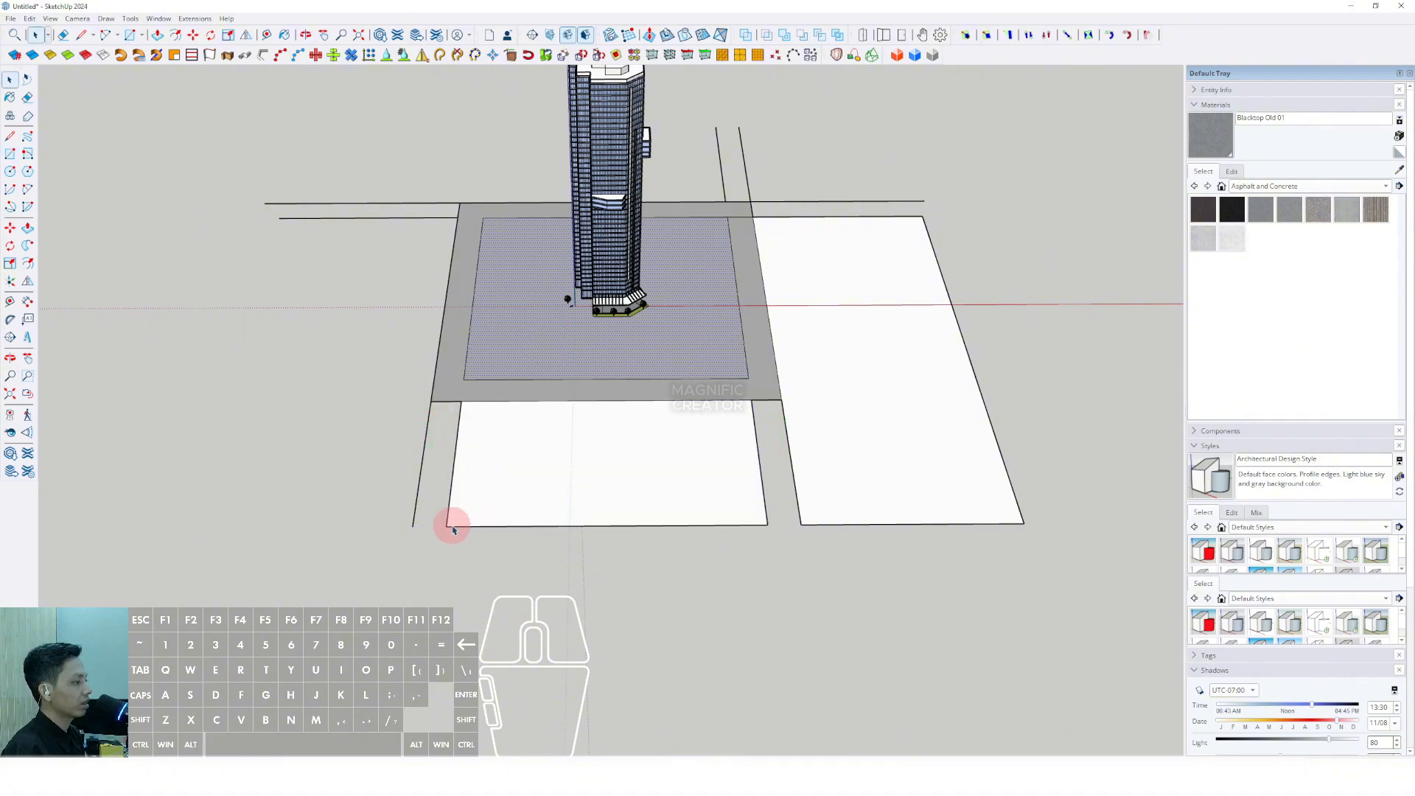
click(413, 527)
key(space)
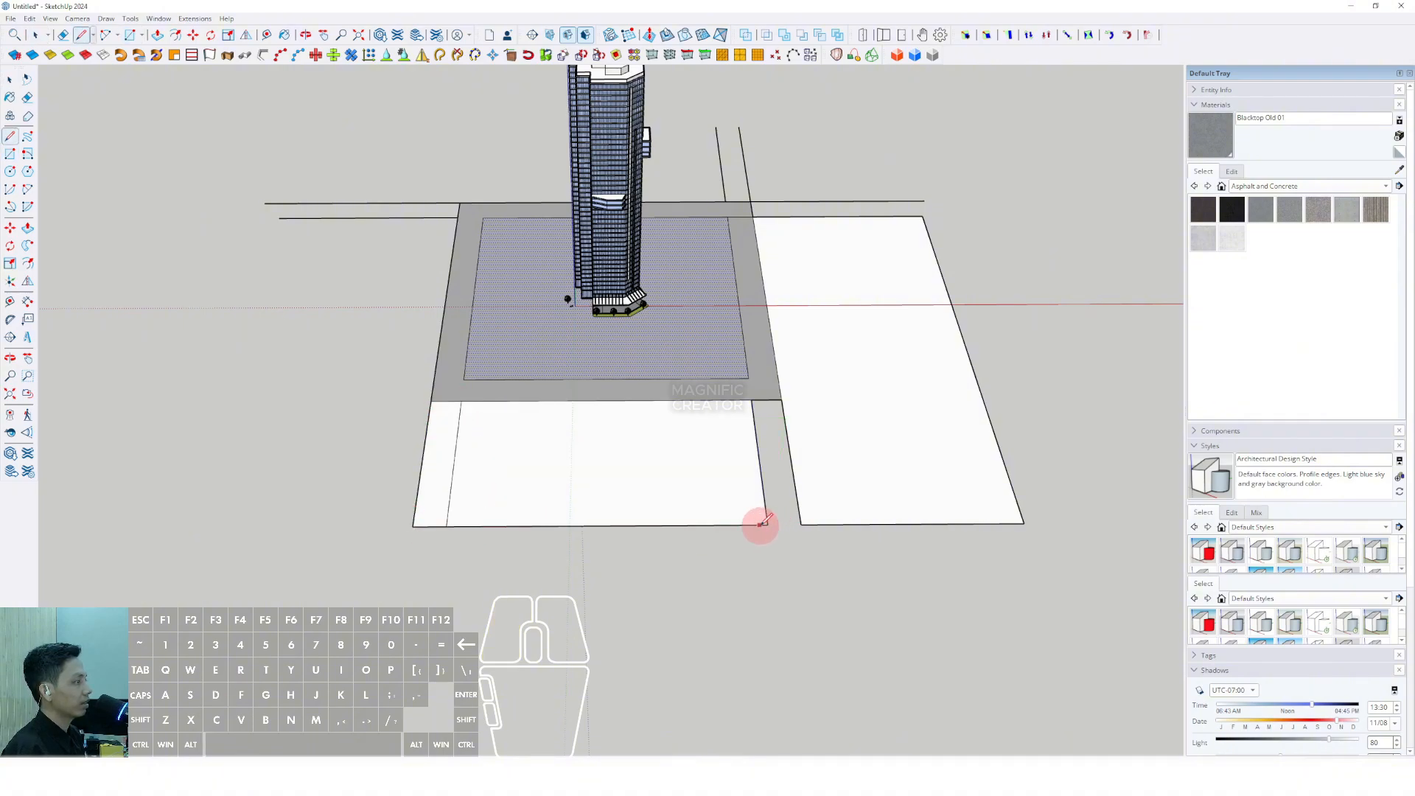
click(798, 525)
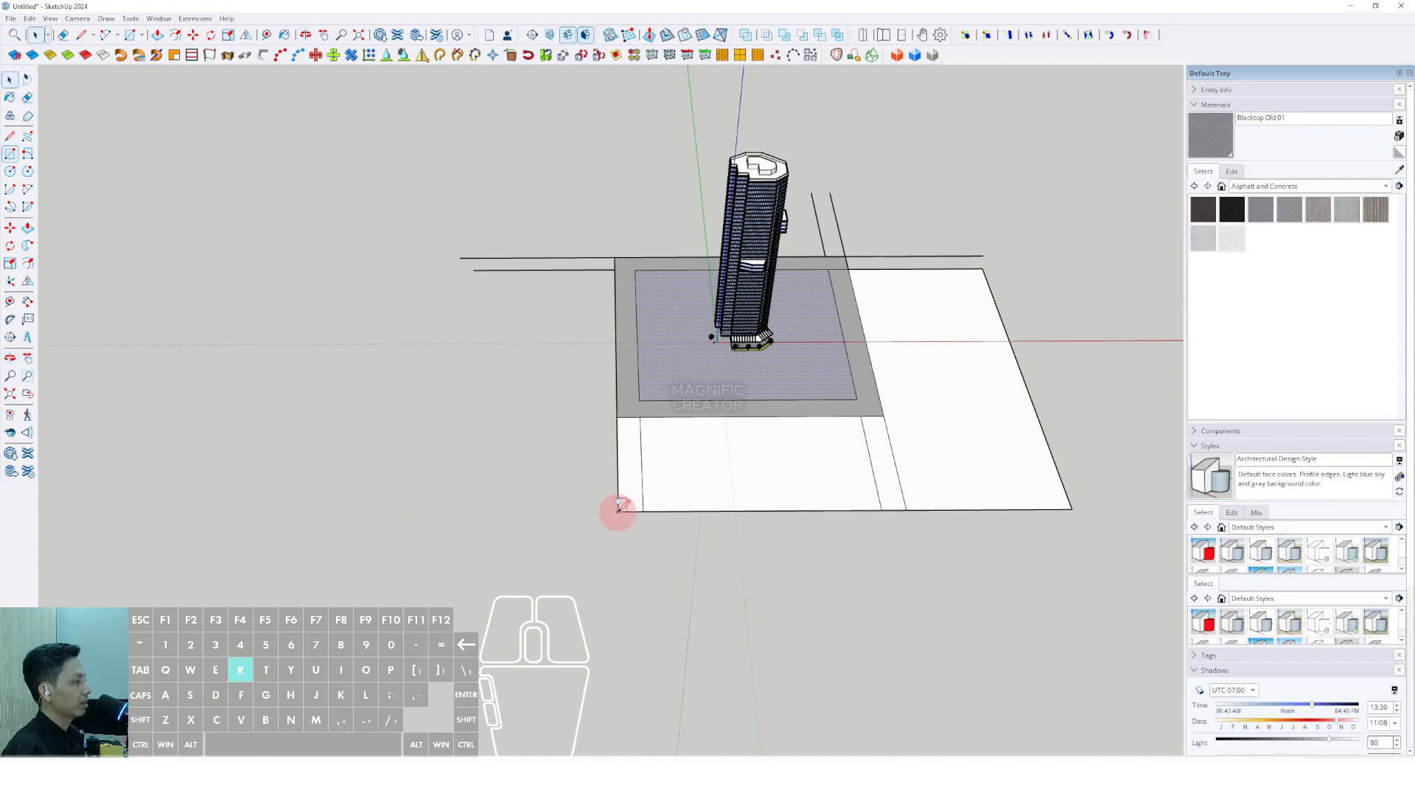
click(478, 277)
key(space)
Step: Close the back border strips at both outer ends with lines and erase the overhanging edge beyond the left end
middle_drag(480, 278, 883, 353)
scroll(883, 352, up, 2)
key(space)
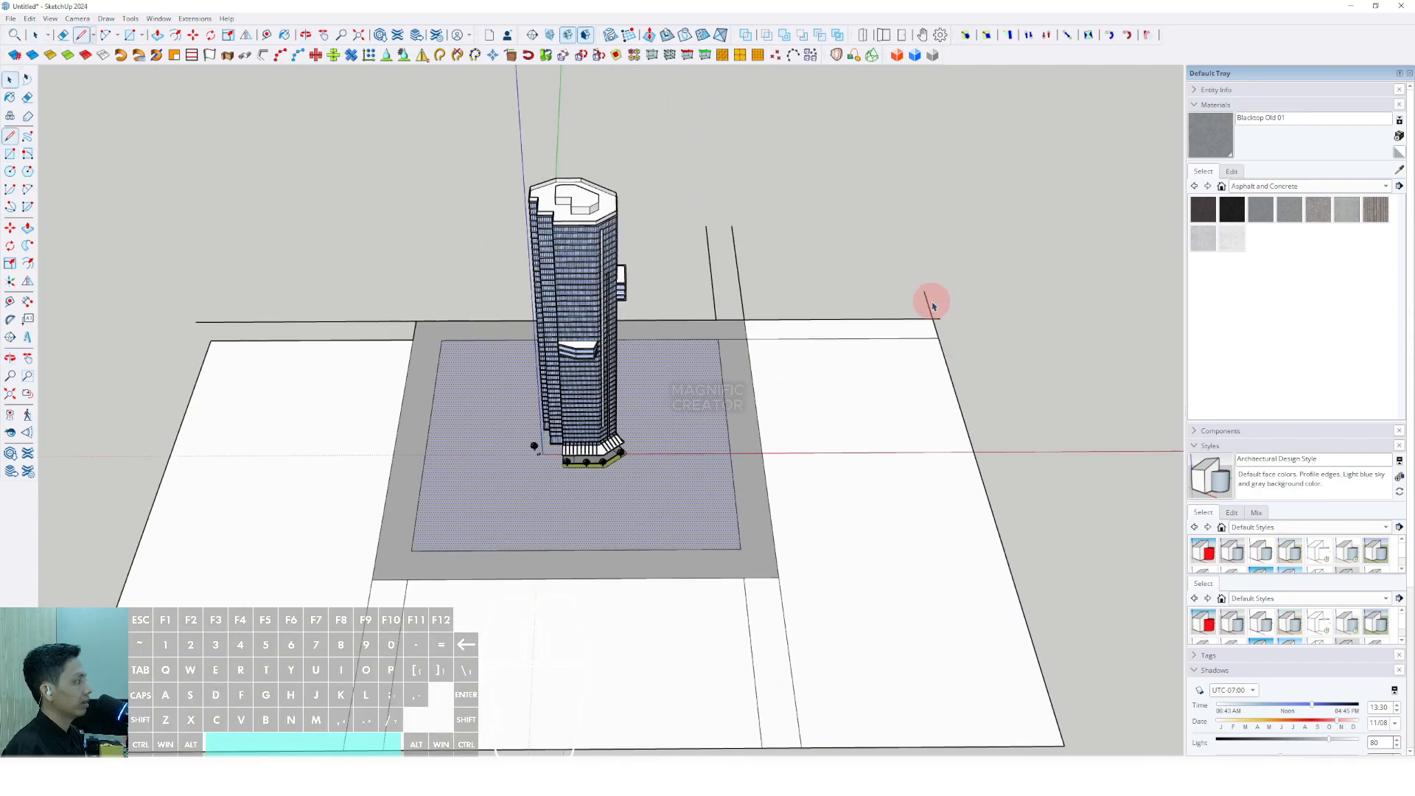
middle_drag(398, 408, 530, 414)
scroll(409, 372, up, 3)
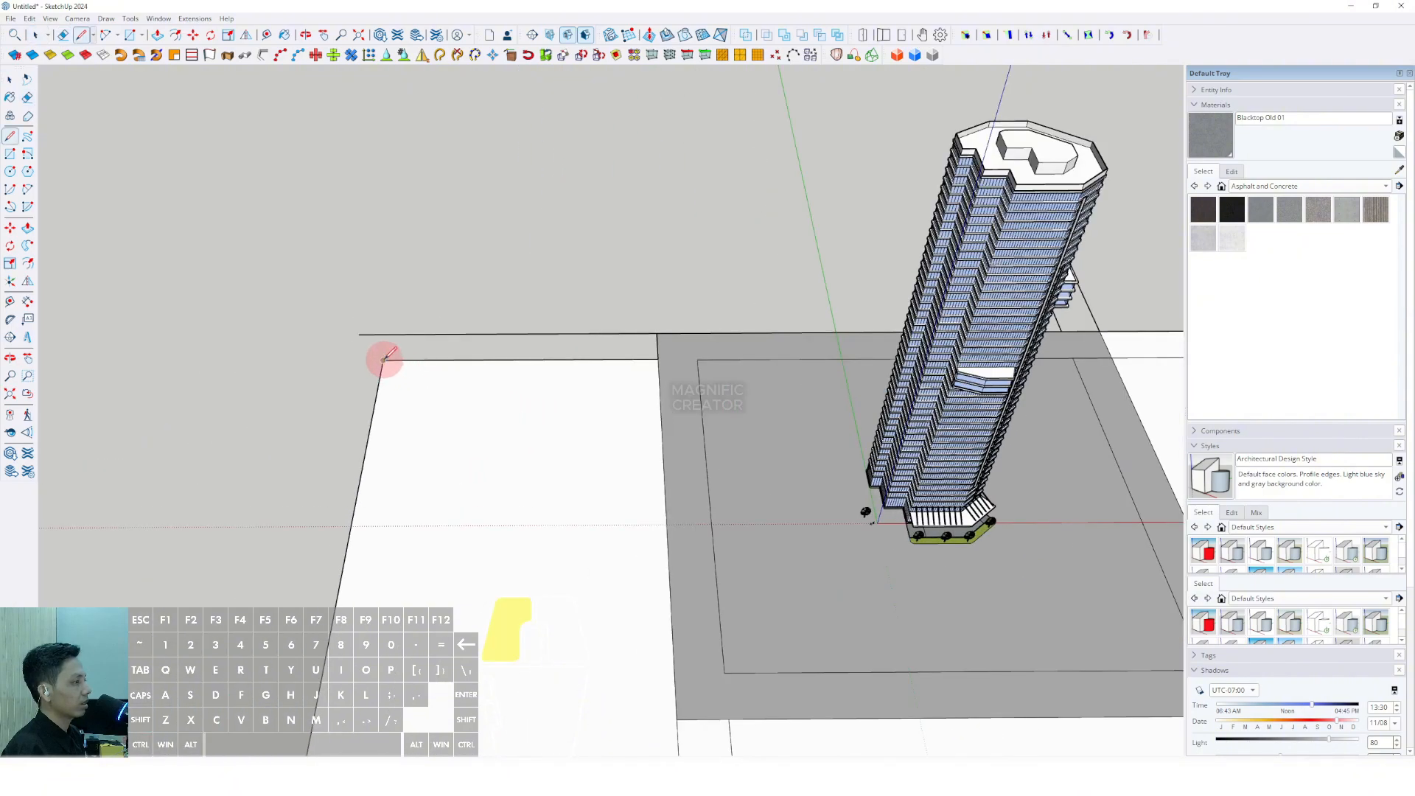
click(385, 334)
key(space)
key(e)
click(371, 341)
Step: Draw rectangles filling the whole area behind the ground plane with plots and a strip, out to both outer side edges
scroll(457, 361, down, 2)
mouse_move(638, 388)
shift+middle_down()
mouse_move(588, 430)
mouse_move(805, 514)
mouse_move(809, 539)
shift+middle_up()
key(space)
key(r)
click(474, 384)
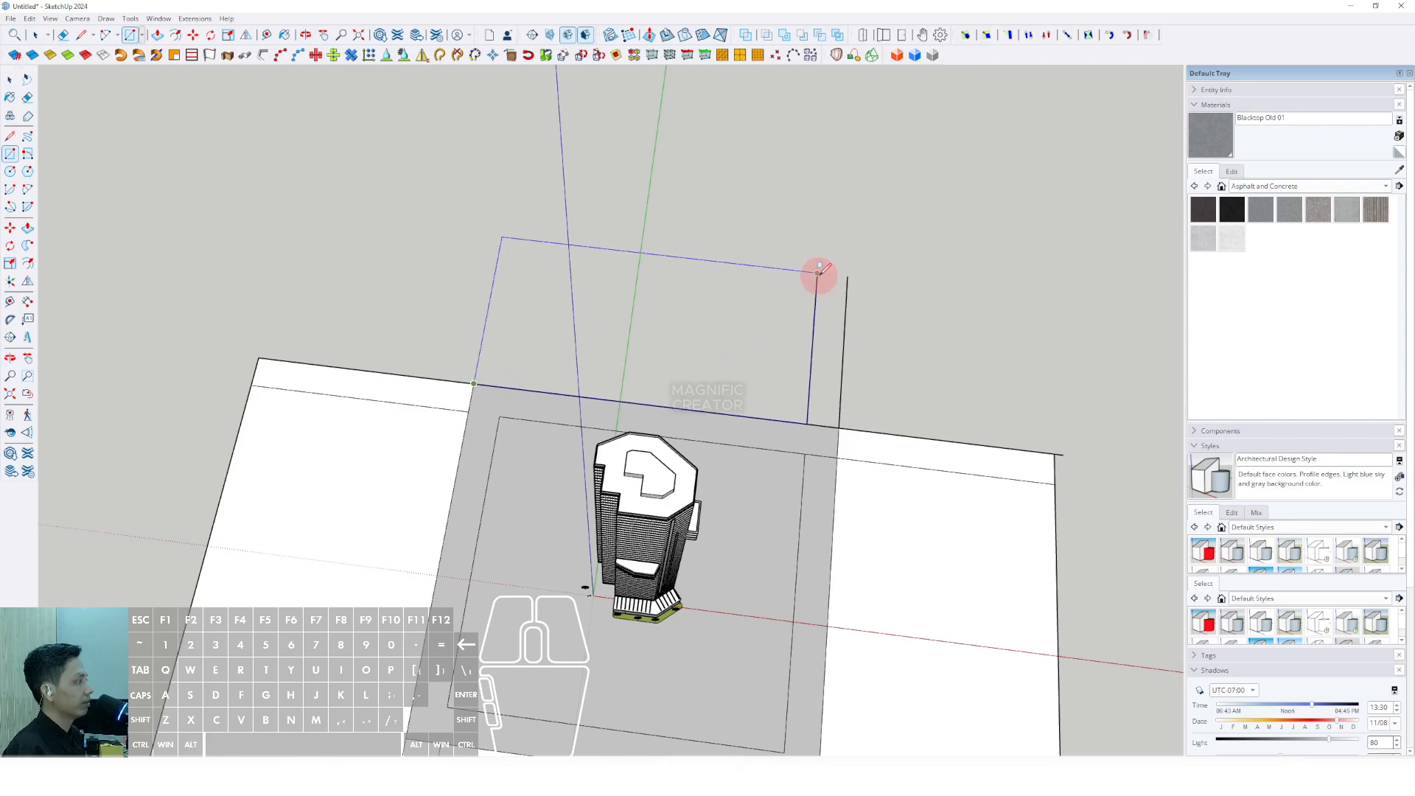
click(818, 273)
key(space)
click(1055, 453)
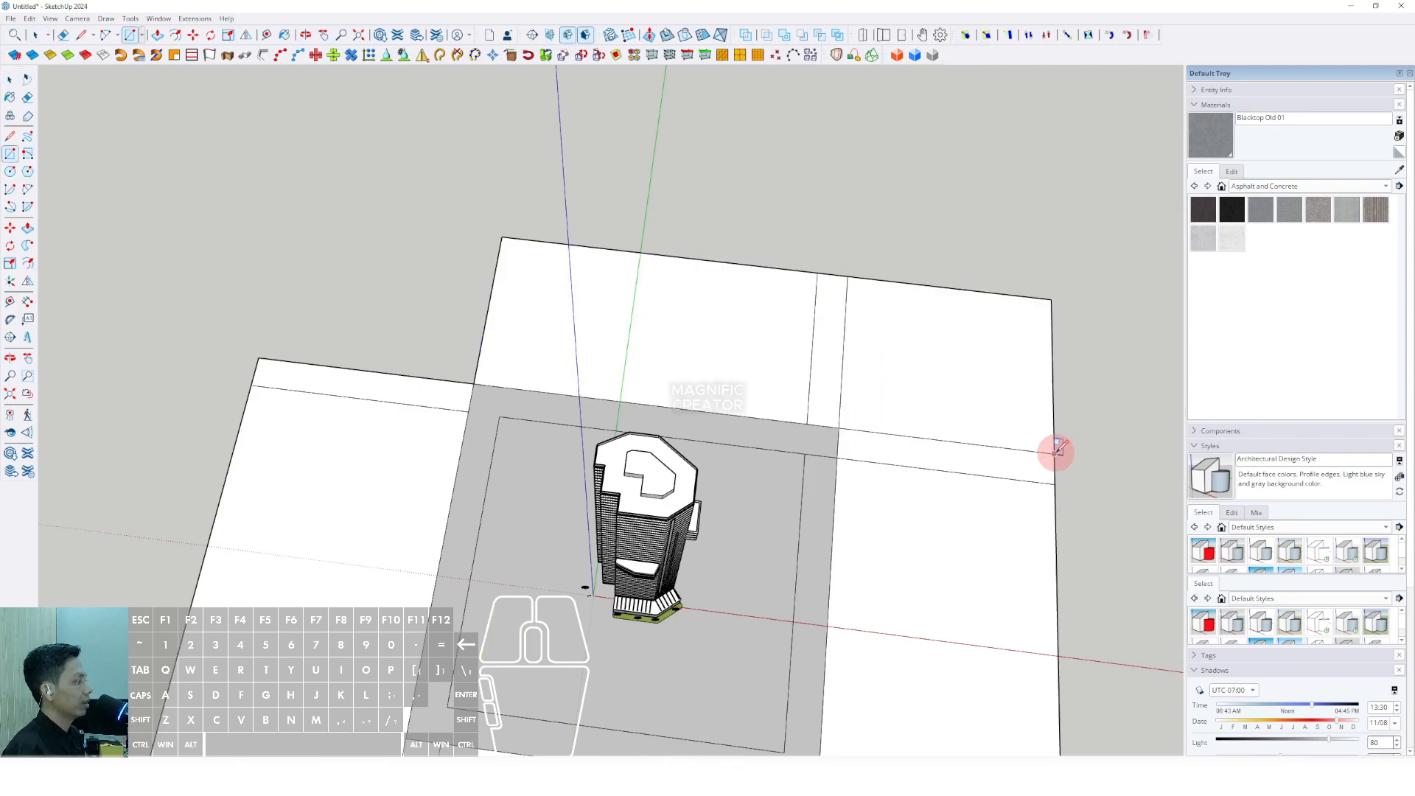
click(267, 357)
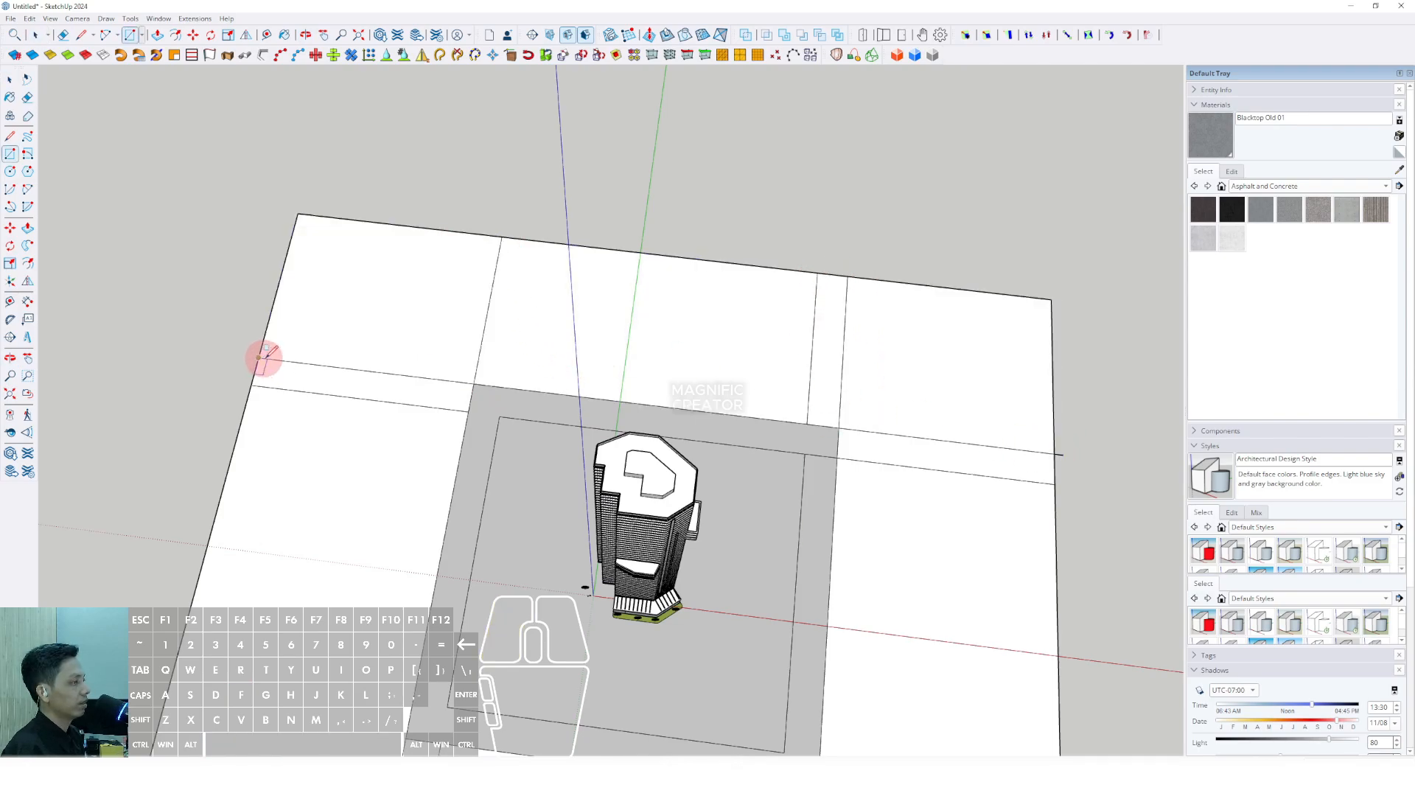
key(space)
Step: Paint the border around the tower plot and all the strips extending from it with Blacktop New
middle_drag(265, 354, 753, 286)
click(1225, 214)
scroll(645, 579, up, 3)
middle_drag(644, 579, 794, 442)
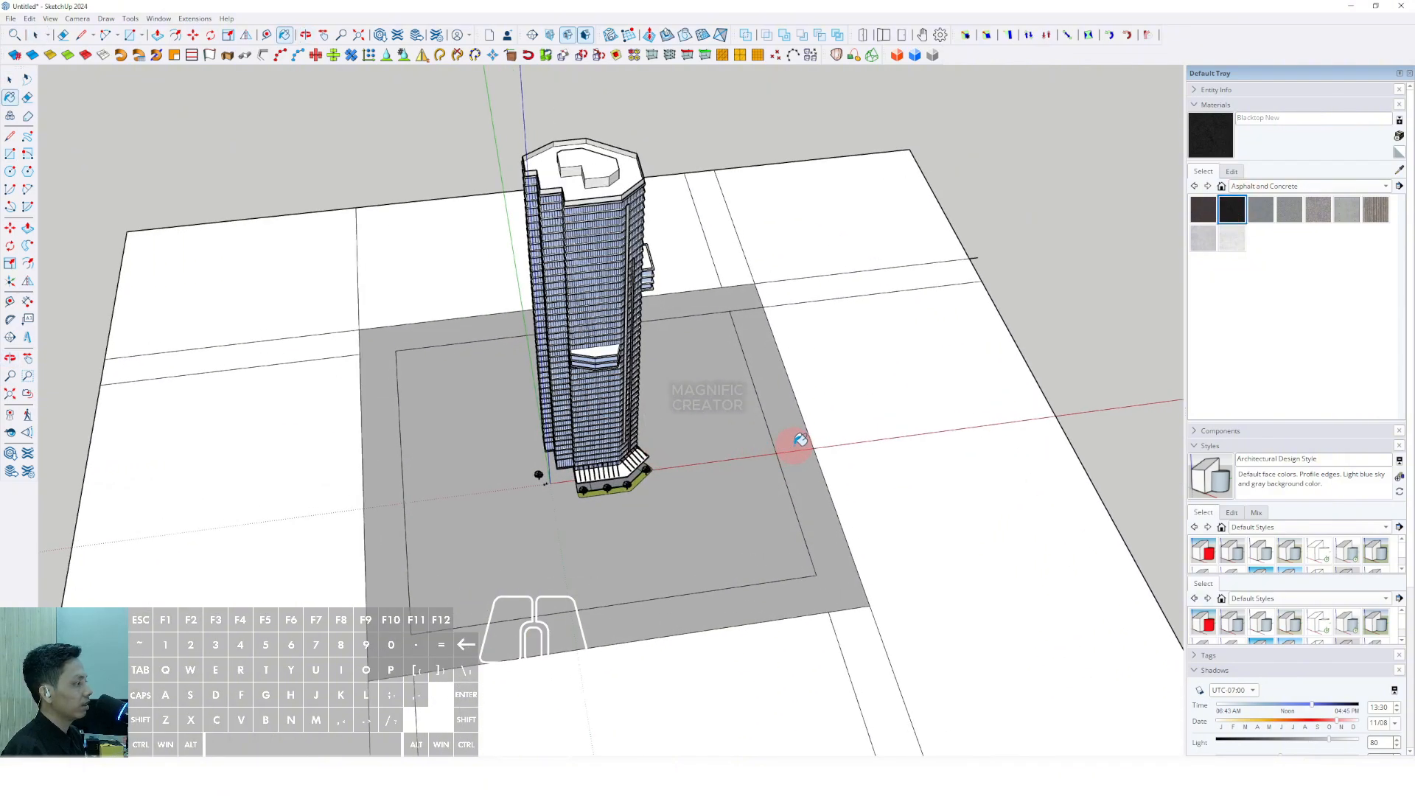
click(789, 439)
scroll(790, 308, up, 3)
click(791, 308)
click(717, 243)
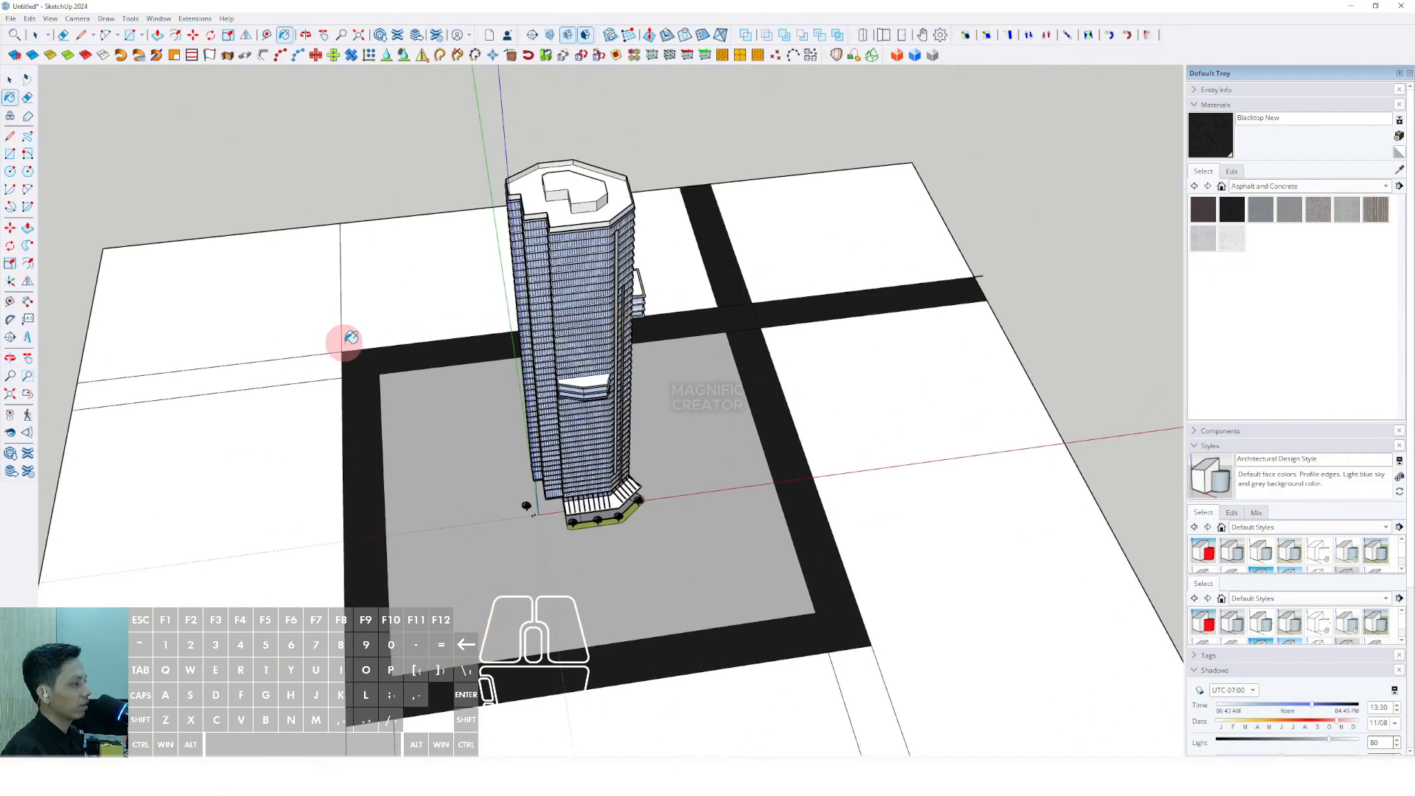
scroll(351, 337, down, 5)
mouse_move(506, 369)
middle_down()
mouse_move(391, 405)
mouse_move(453, 540)
mouse_move(688, 496)
middle_up()
click(762, 467)
Step: Sample the tower plot's grey Color M03 material and paint all the surrounding white plots with it
middle_drag(761, 467, 600, 446)
scroll(600, 445, up, 2)
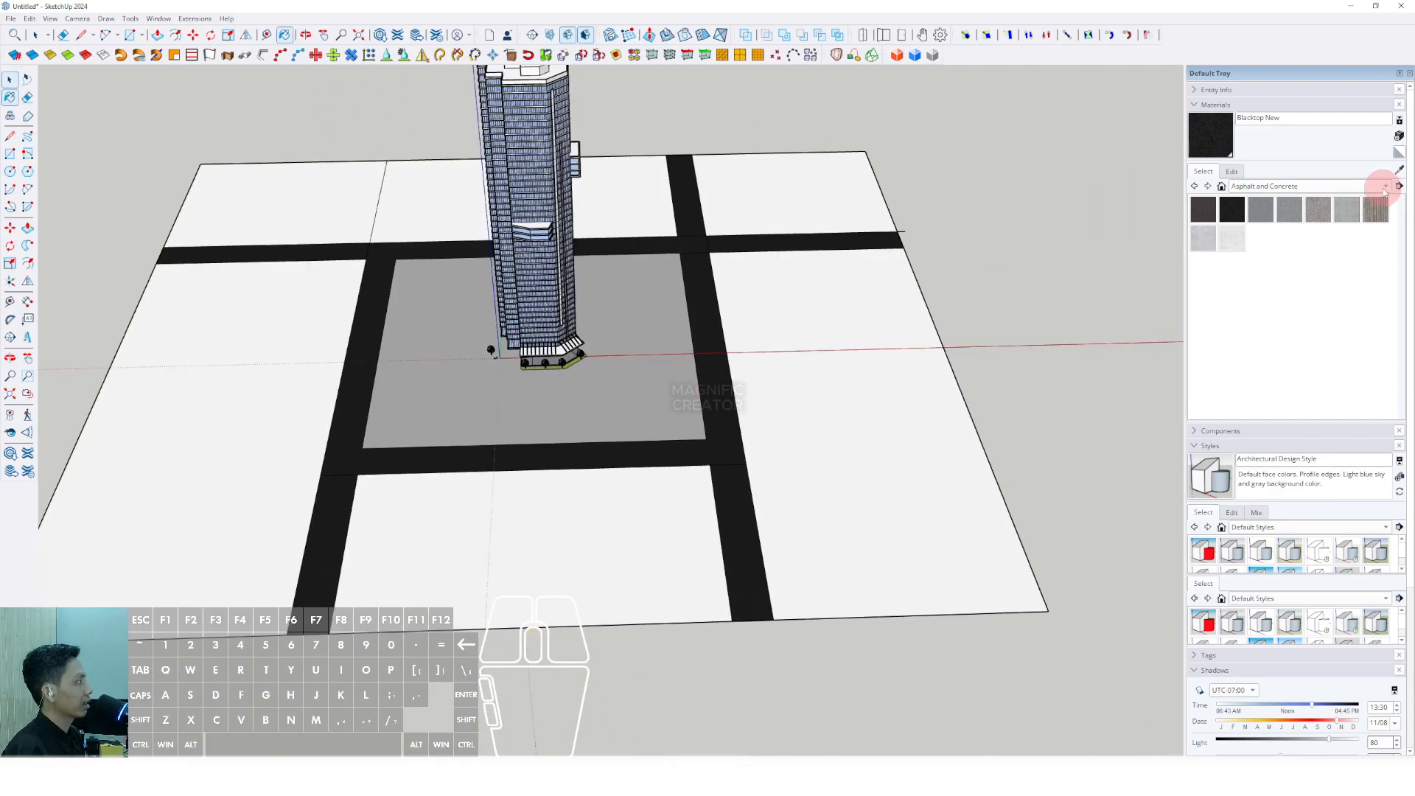
click(1399, 169)
scroll(697, 376, up, 3)
click(695, 377)
click(846, 410)
scroll(763, 448, down, 4)
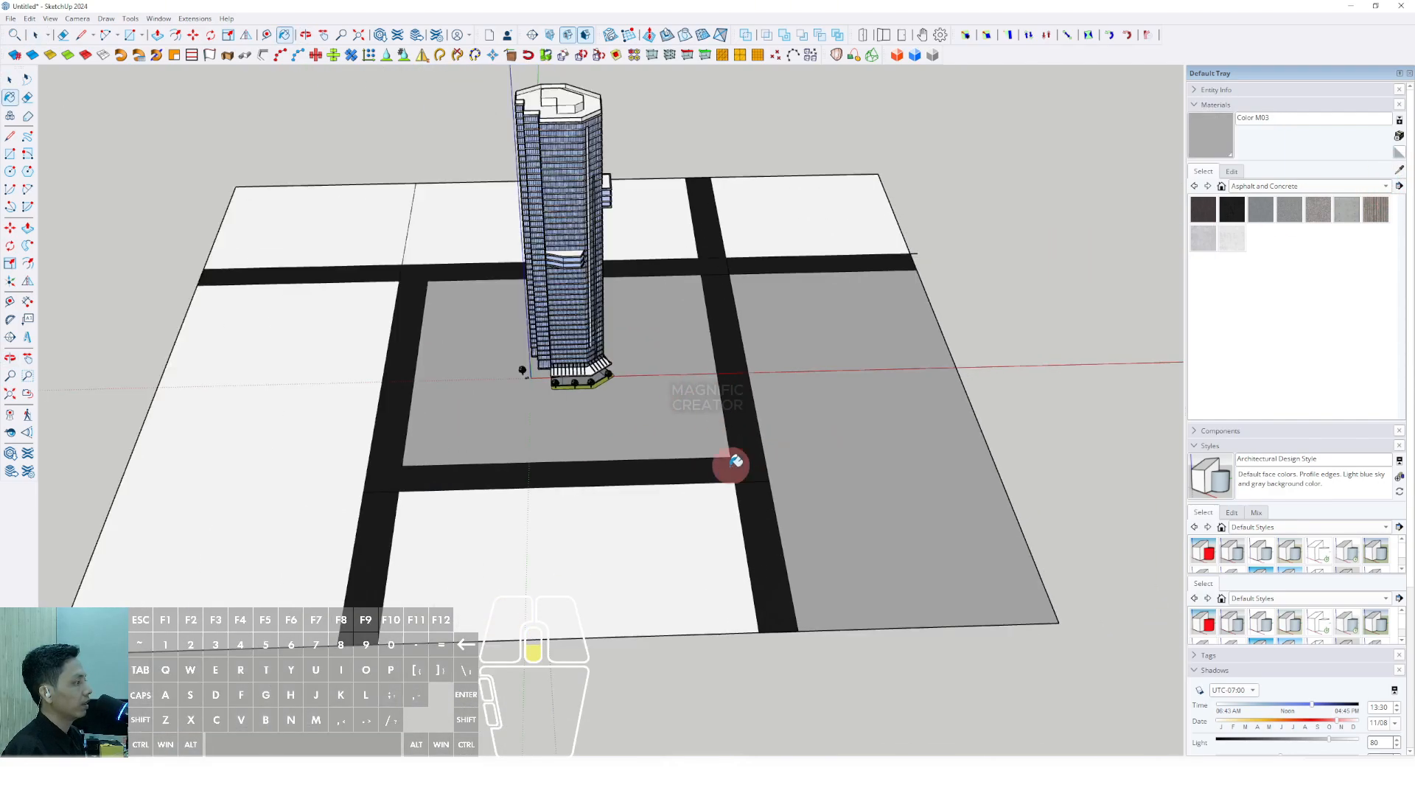
click(647, 549)
click(297, 452)
click(373, 228)
click(600, 237)
click(809, 226)
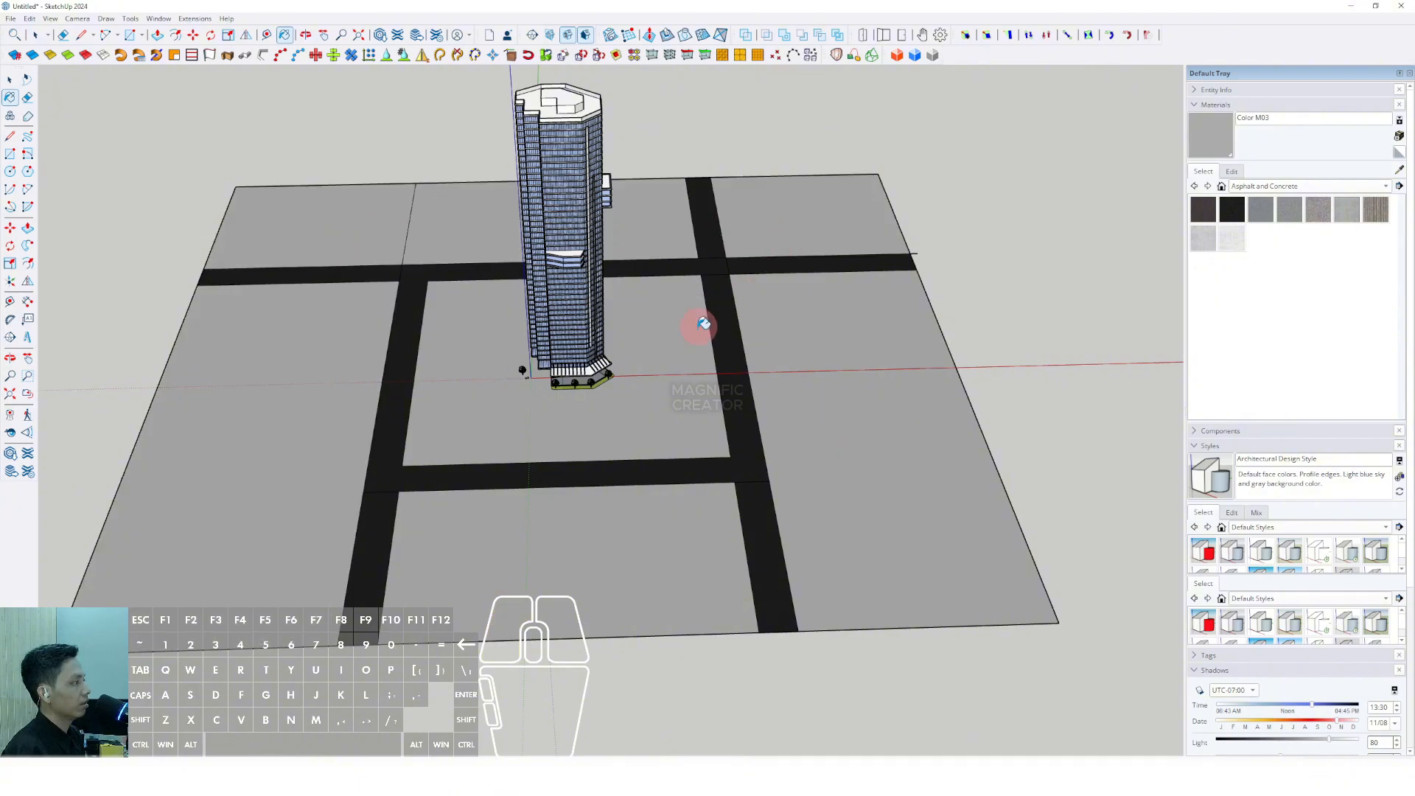
Step: Sketch four curved freehand planting bed outlines near the corners of the tower plot
mouse_move(698, 319)
middle_down()
mouse_move(715, 373)
mouse_move(689, 511)
mouse_move(739, 458)
mouse_move(637, 414)
mouse_move(666, 594)
mouse_move(613, 505)
mouse_move(590, 507)
mouse_move(670, 500)
mouse_move(446, 369)
middle_up()
scroll(685, 538, up, 2)
key(space)
click(662, 510)
middle_drag(384, 524, 215, 544)
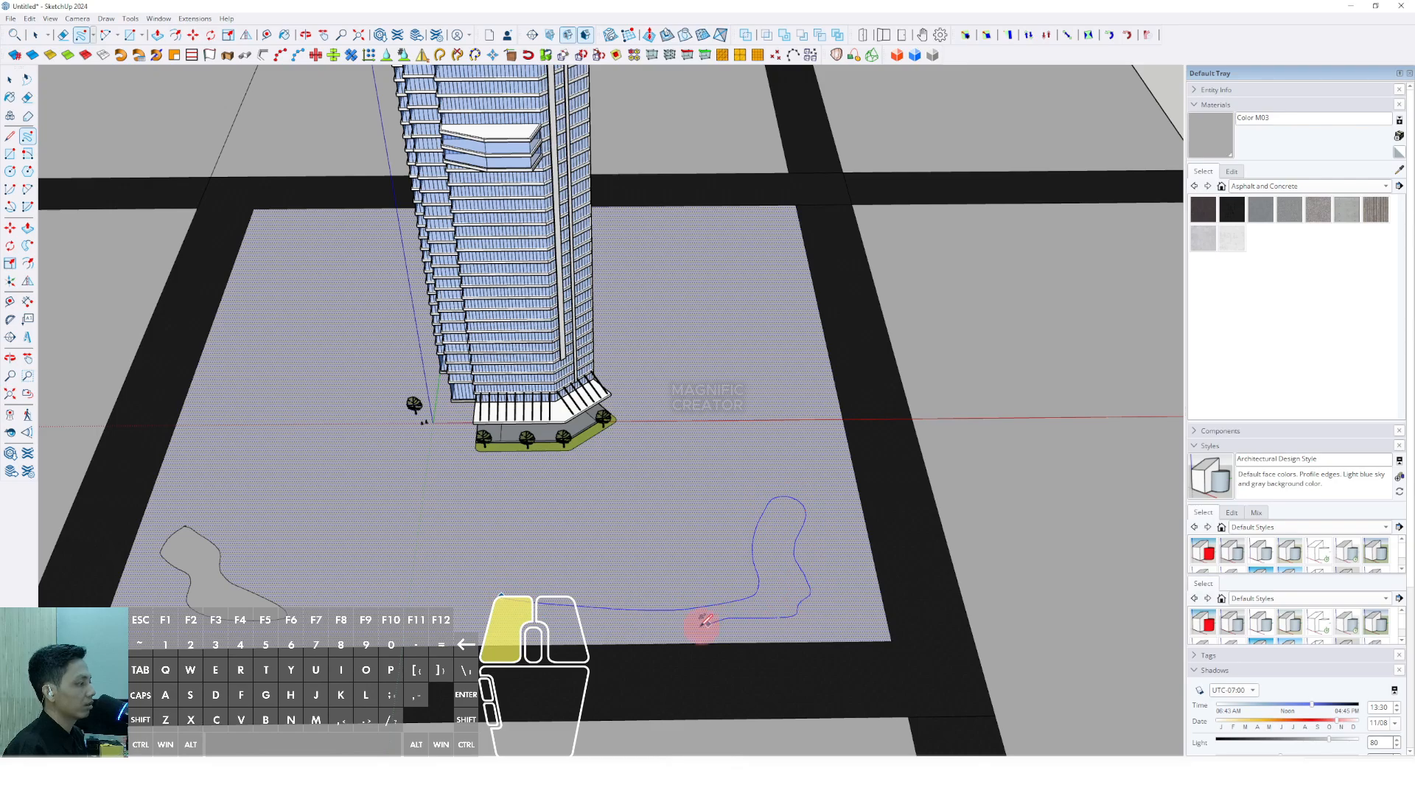
drag(503, 589, 507, 593)
mouse_move(508, 592)
middle_down()
mouse_move(673, 467)
mouse_move(964, 574)
mouse_move(648, 506)
mouse_move(542, 451)
mouse_move(529, 417)
middle_up()
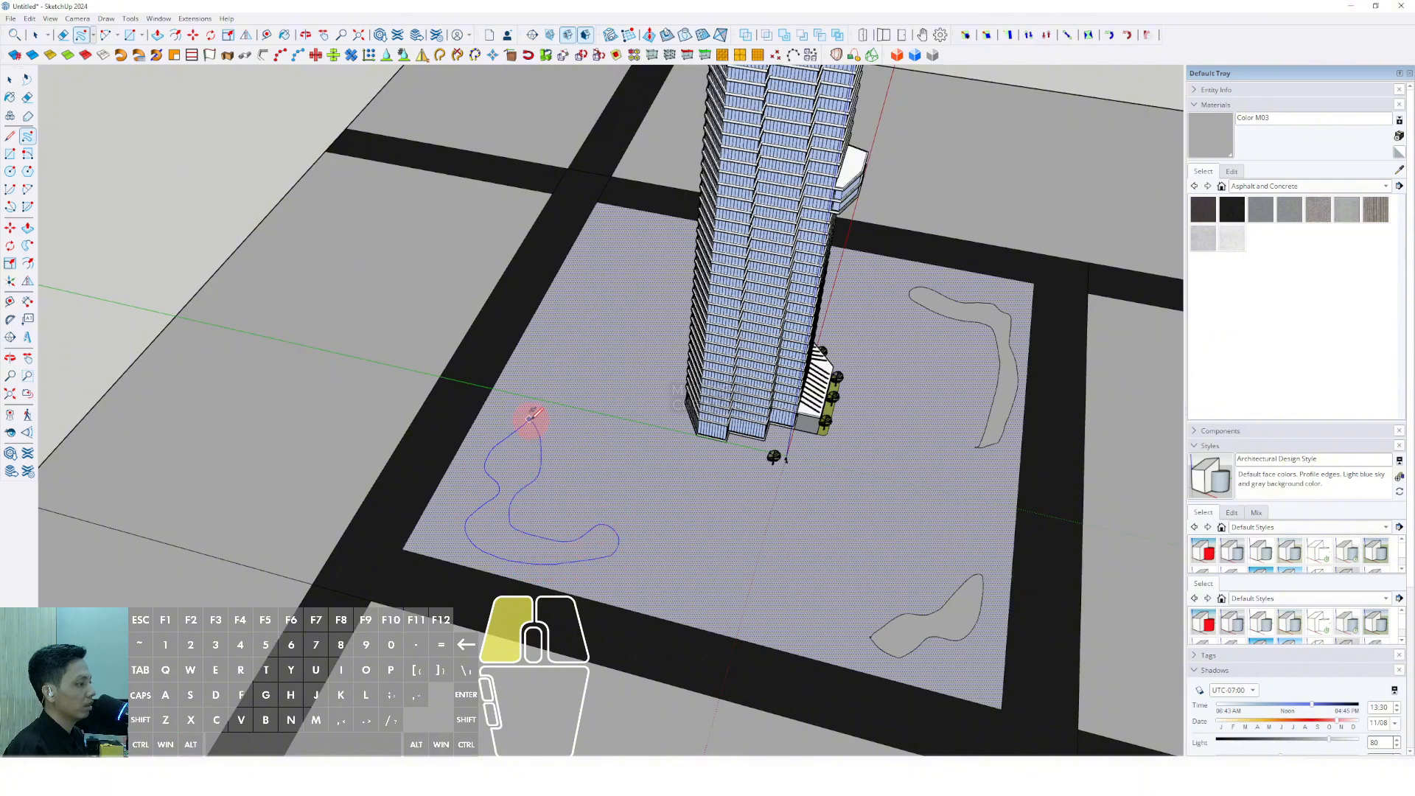
middle_drag(618, 407, 479, 379)
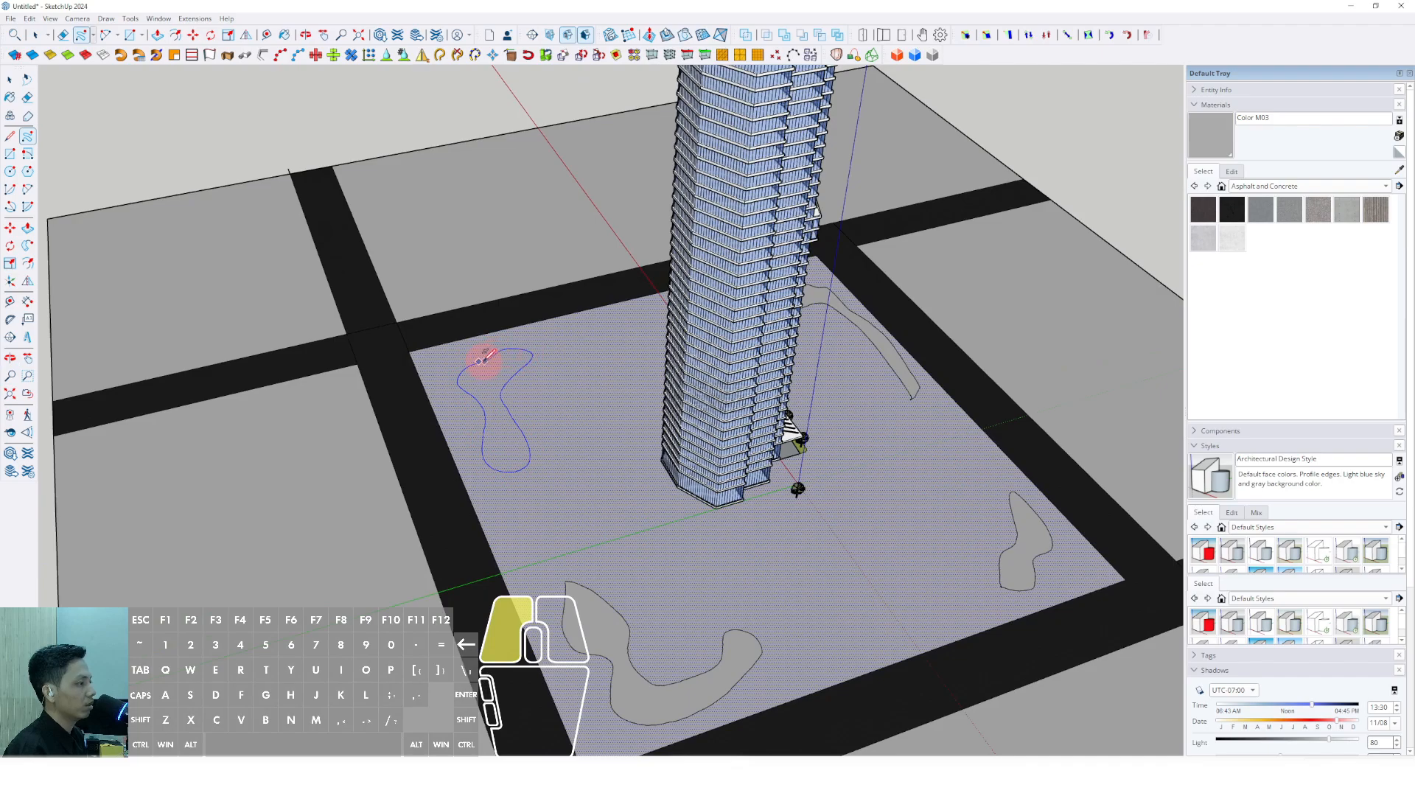
drag(482, 359, 483, 360)
Step: Sample Grass Light Green from the entrance strip and paint the freehand planting beds with it
mouse_move(483, 361)
middle_down()
mouse_move(531, 401)
mouse_move(445, 430)
mouse_move(568, 527)
mouse_move(509, 481)
mouse_move(521, 506)
mouse_move(1106, 324)
middle_up()
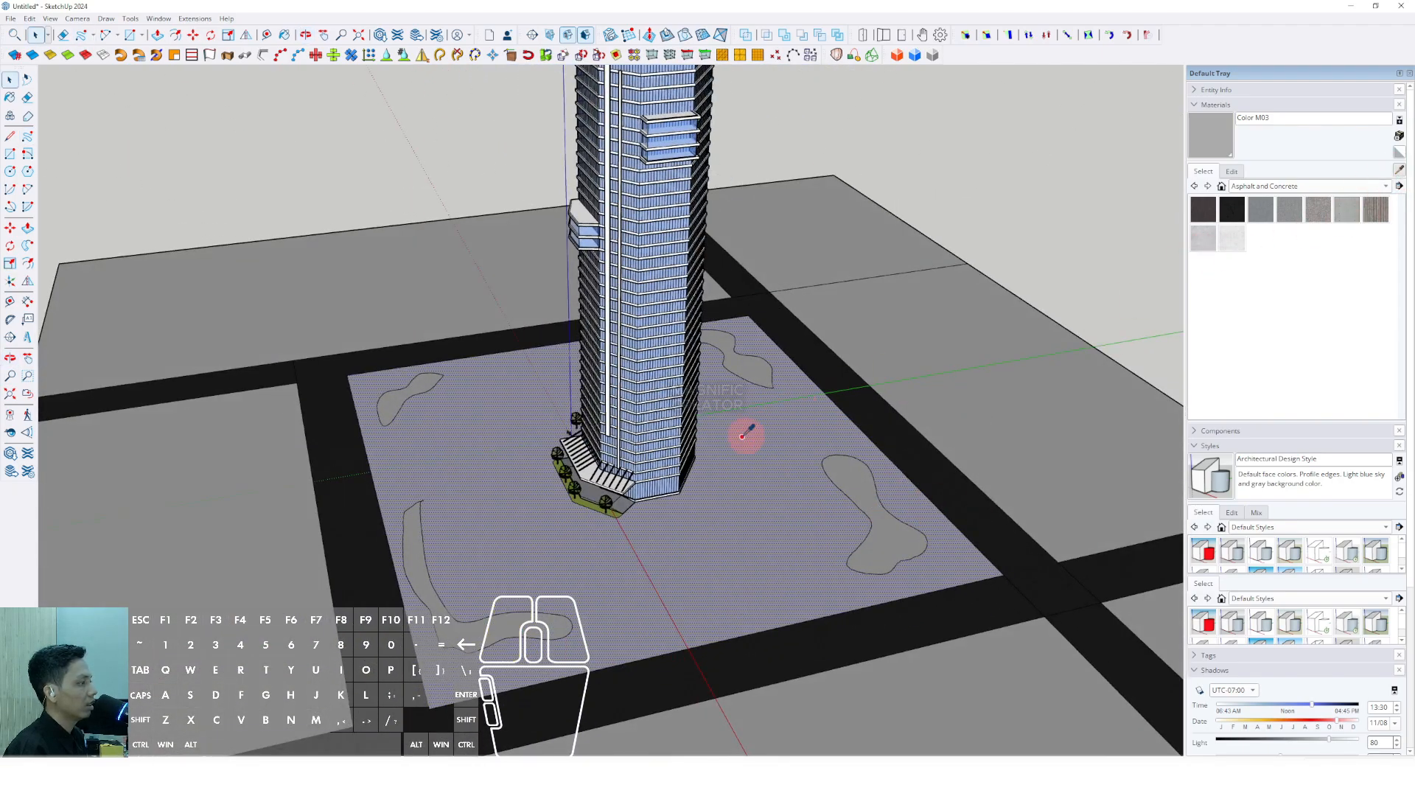
mouse_move(746, 433)
middle_down()
mouse_move(521, 521)
mouse_move(701, 474)
mouse_move(963, 458)
middle_up()
key(b)
alt+click(521, 521)
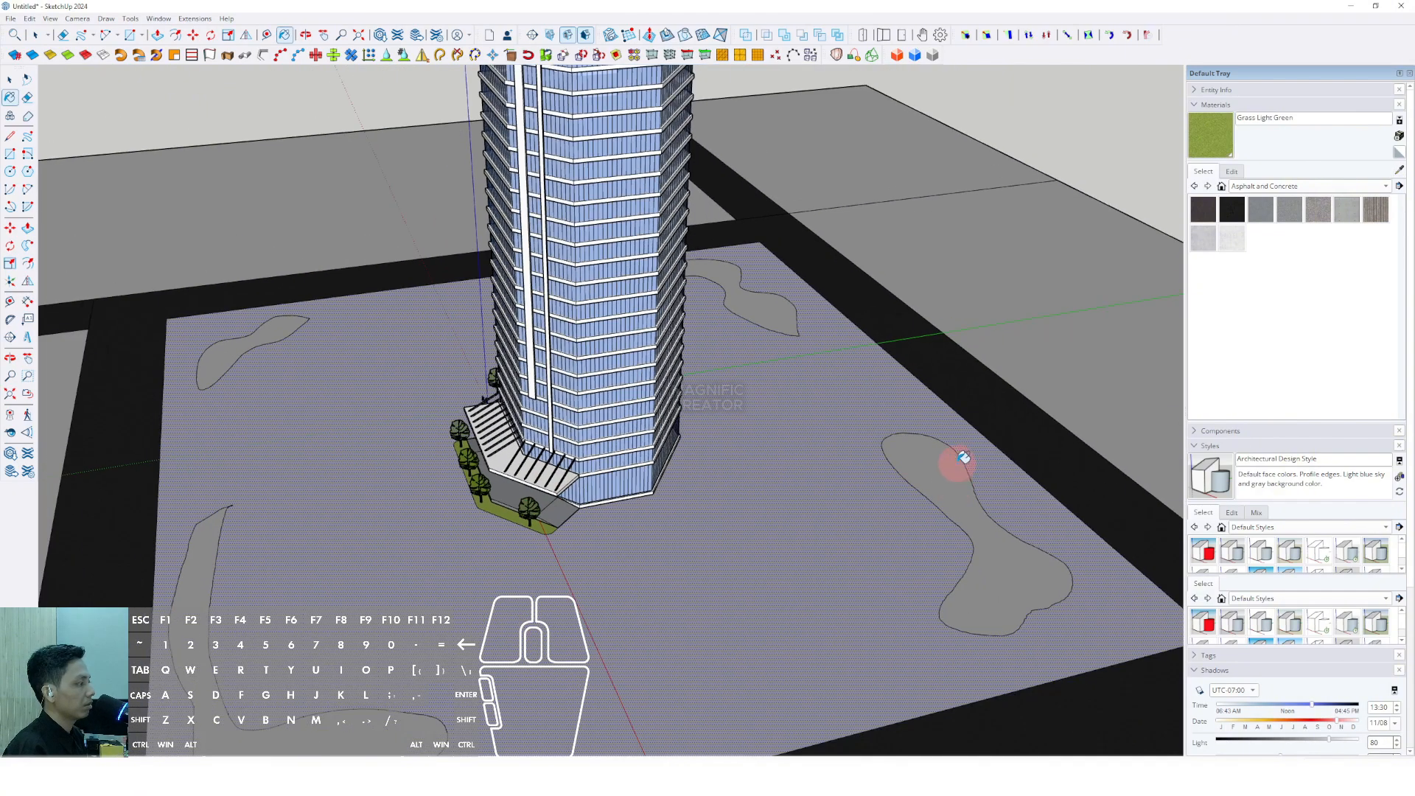
click(963, 458)
click(203, 559)
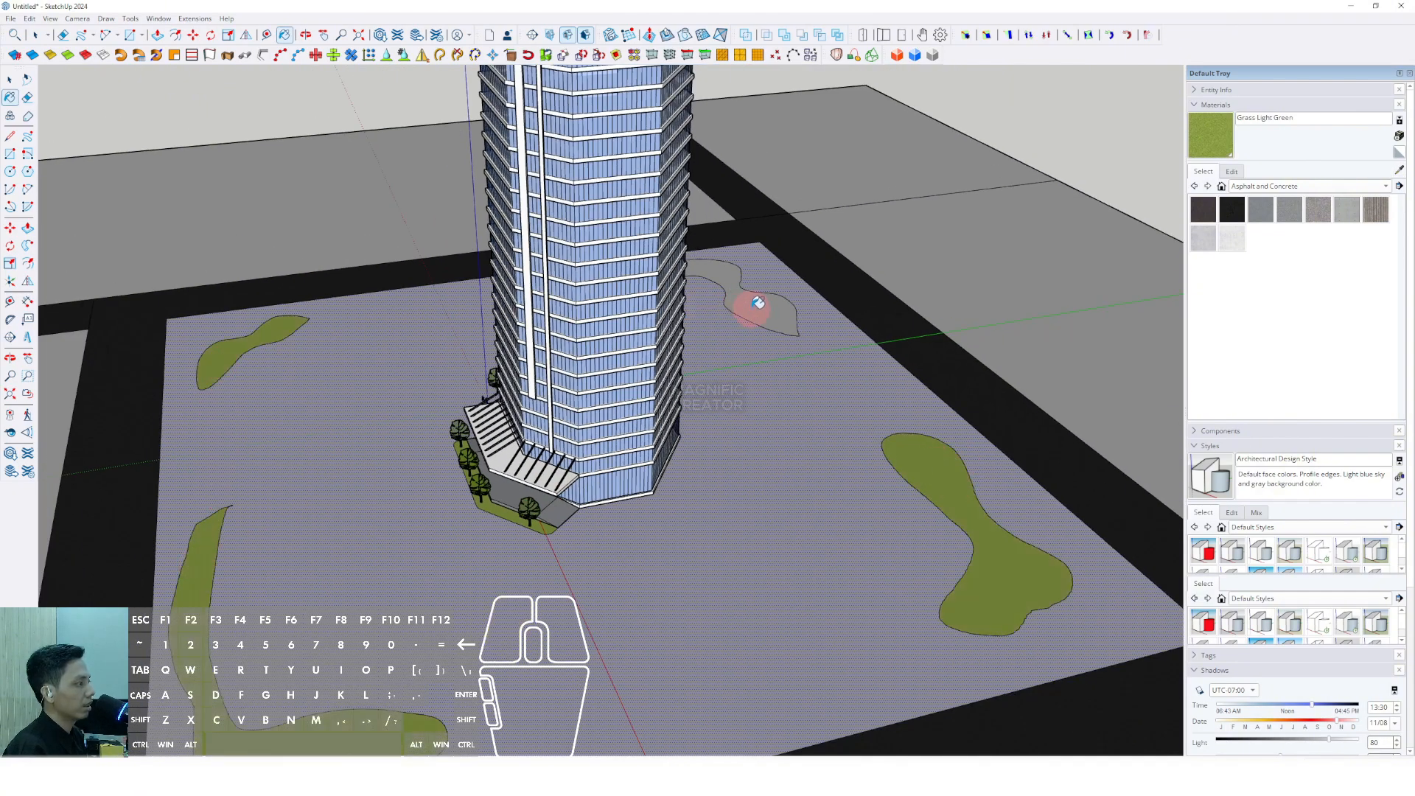
Step: Copy a tree from the entrance strip onto the front-left planting bed and repeat it at several spots along the bed
middle_drag(287, 479, 272, 531)
key(space)
click(484, 514)
key(m)
scroll(508, 543, up, 3)
click(474, 577)
scroll(479, 553, down, 4)
scroll(240, 545, up, 3)
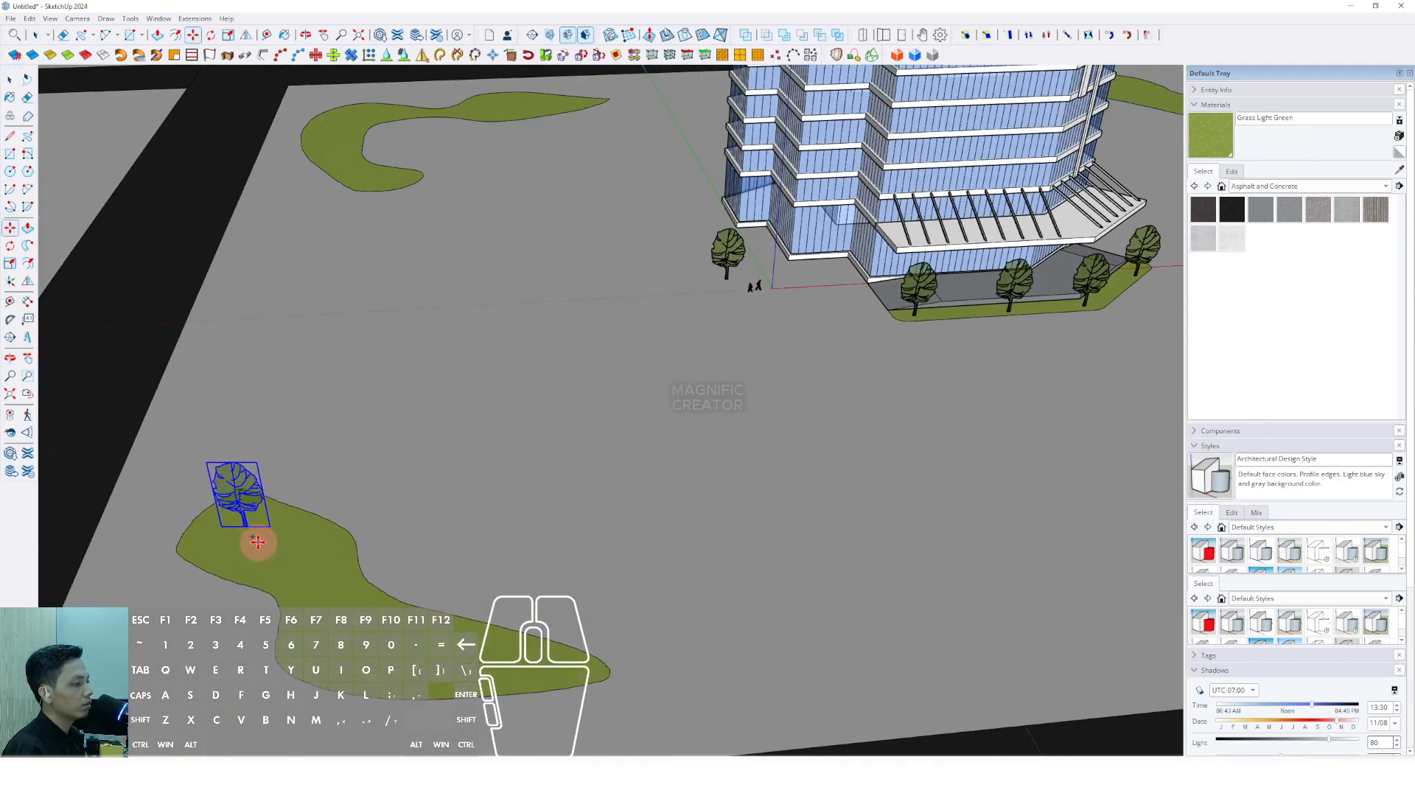
ctrl+drag(257, 542, 384, 642)
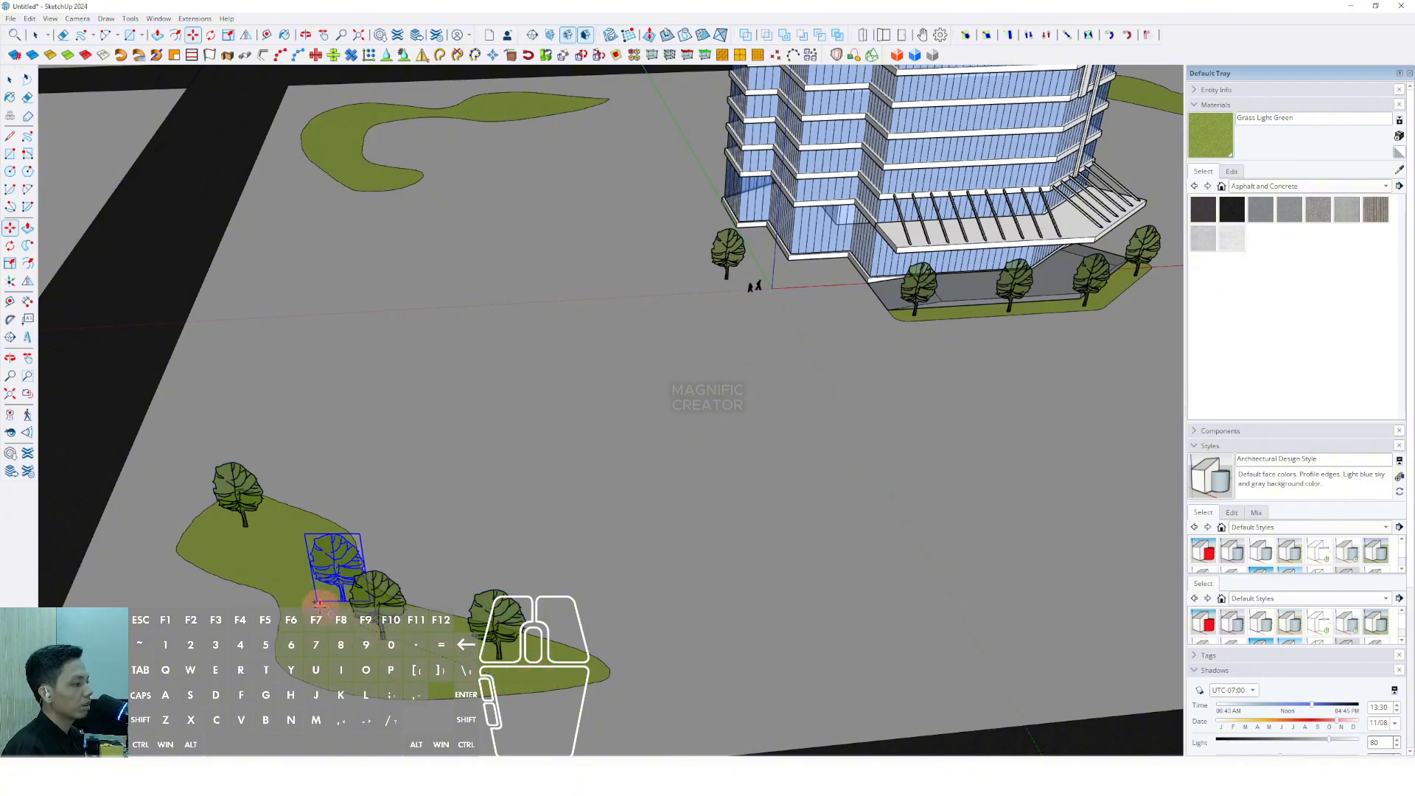
Step: Place tree copies along the curved back-left planting bed, spread from its front lobe to its pointed tip
middle_drag(294, 584, 436, 366)
scroll(413, 353, up, 4)
click(388, 339)
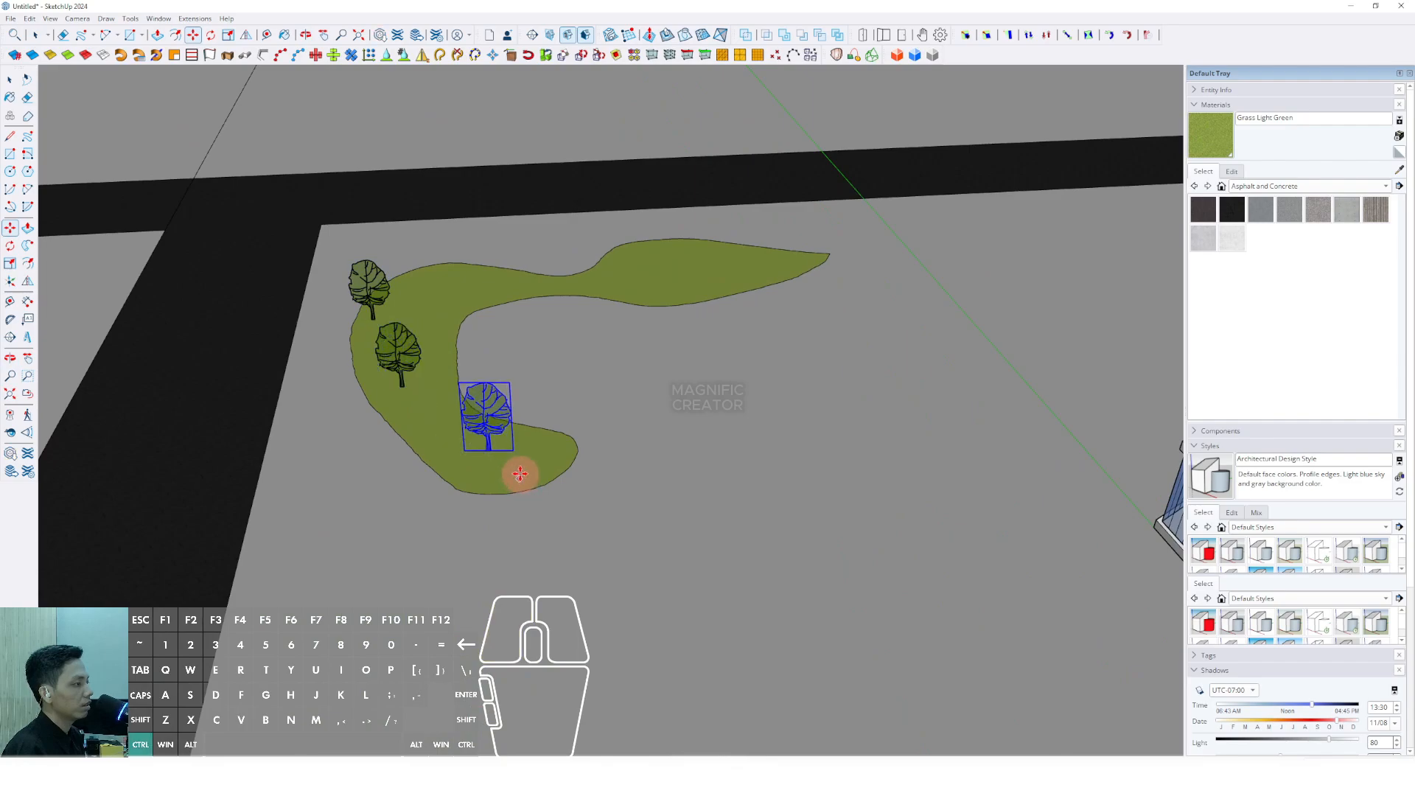
click(518, 471)
scroll(468, 285, up, 3)
click(463, 306)
click(585, 298)
click(639, 290)
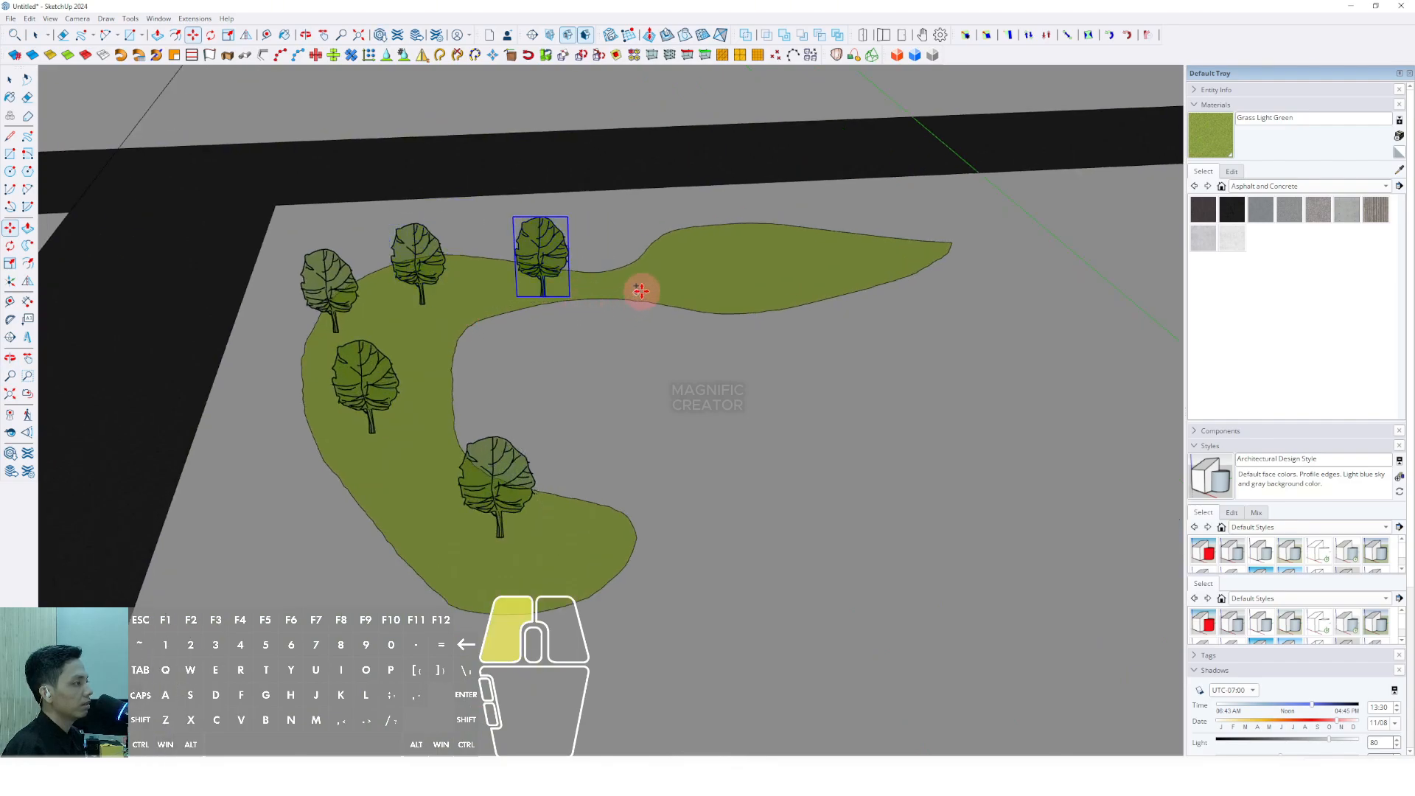
click(755, 251)
click(700, 278)
scroll(737, 317, down, 5)
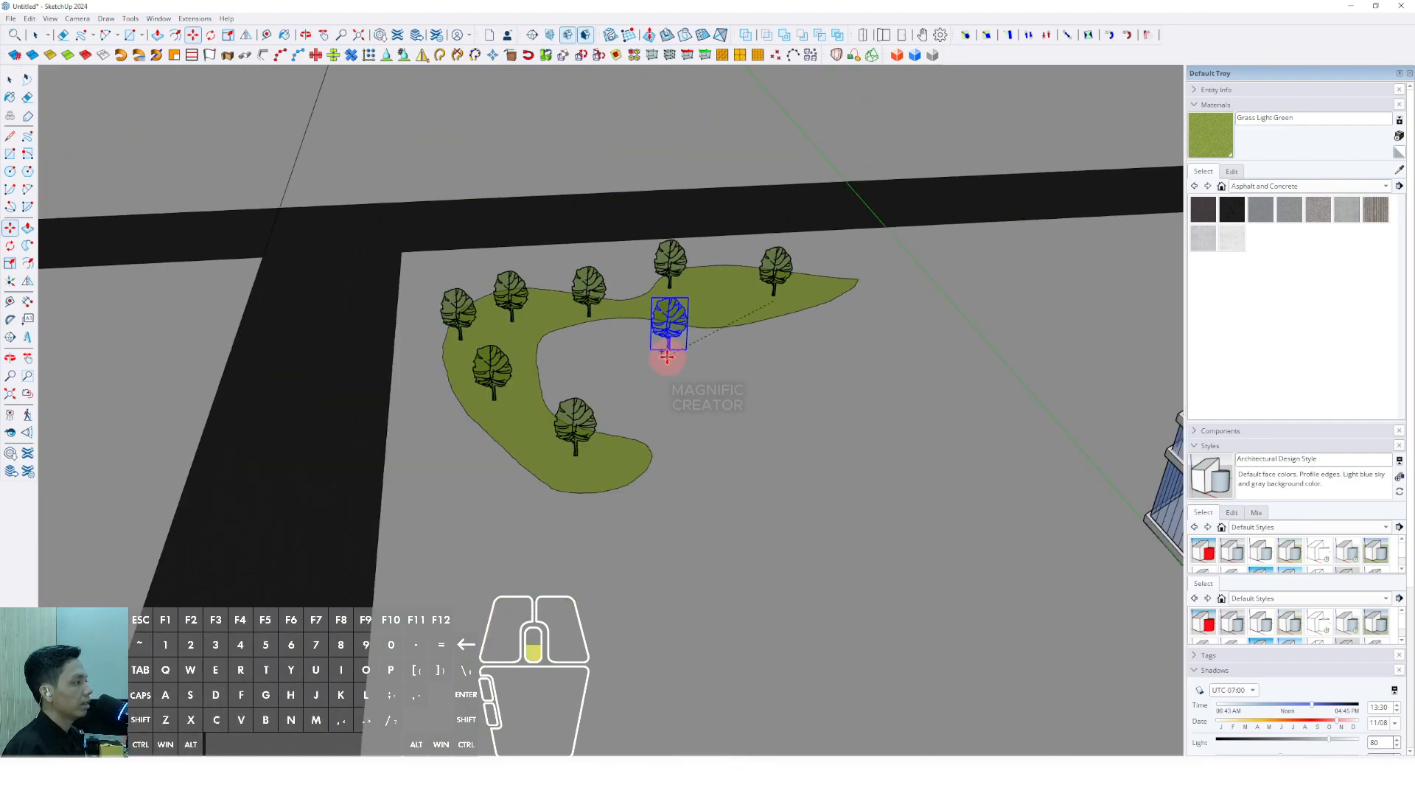
Step: Place five tree copies along the back-right planting bed, spaced from its wide end to its narrow end
middle_drag(666, 347, 751, 371)
scroll(747, 306, up, 5)
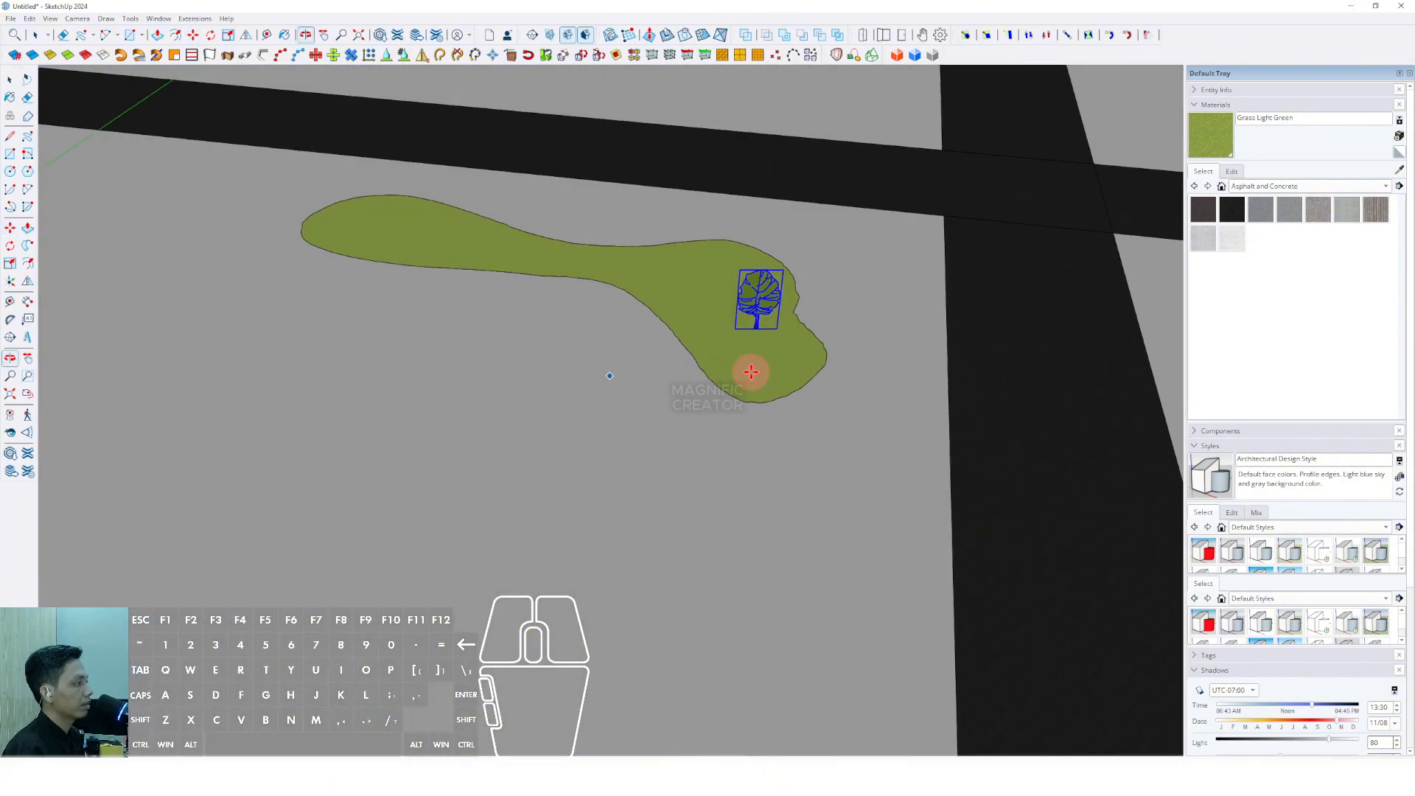
scroll(750, 372, up, 1)
click(746, 336)
ctrl+click(668, 278)
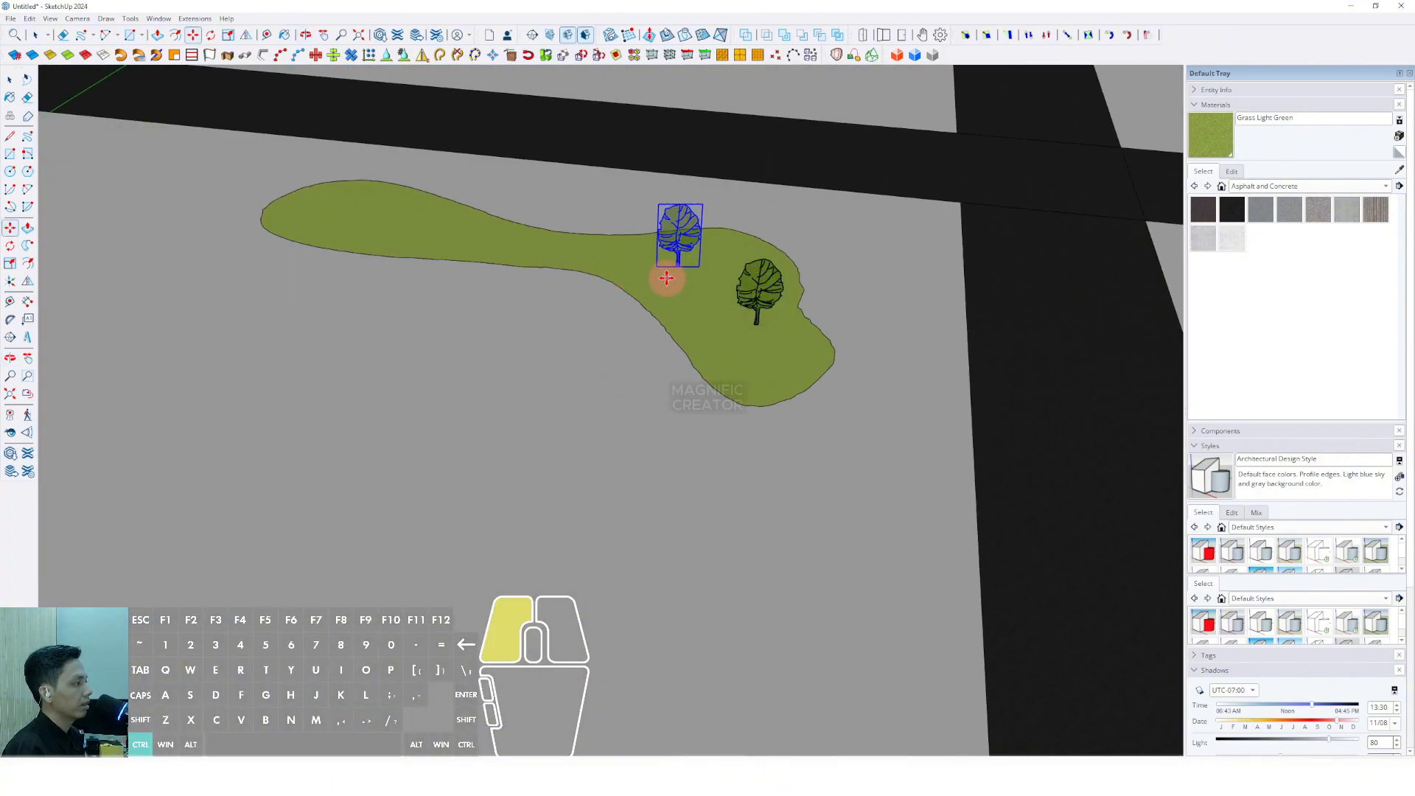
click(374, 236)
click(466, 234)
scroll(678, 398, down, 3)
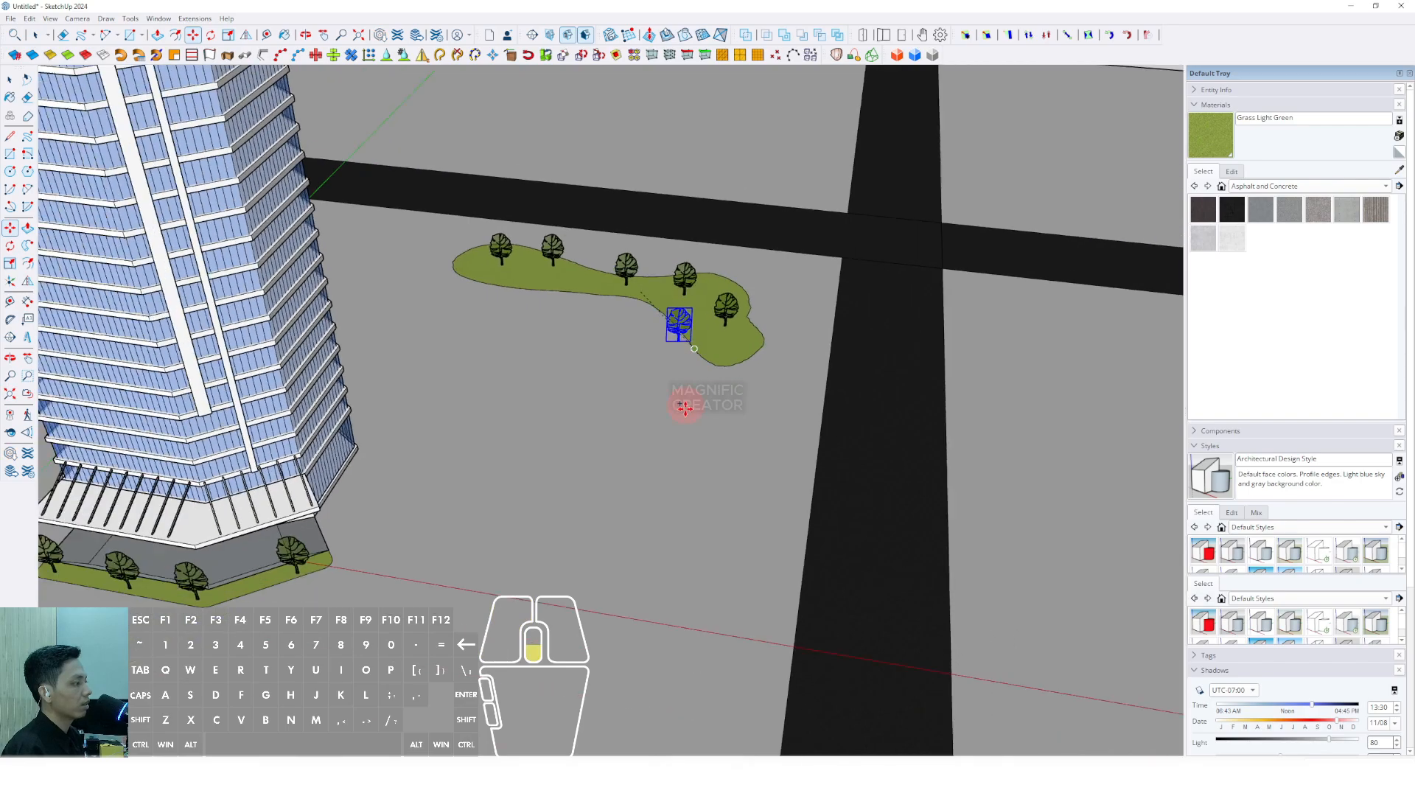
Step: Place tree copies on the front-right planting bed, from its rounded far lobe down through the wide bend
middle_drag(683, 402, 677, 278)
scroll(667, 398, up, 5)
scroll(720, 253, down, 4)
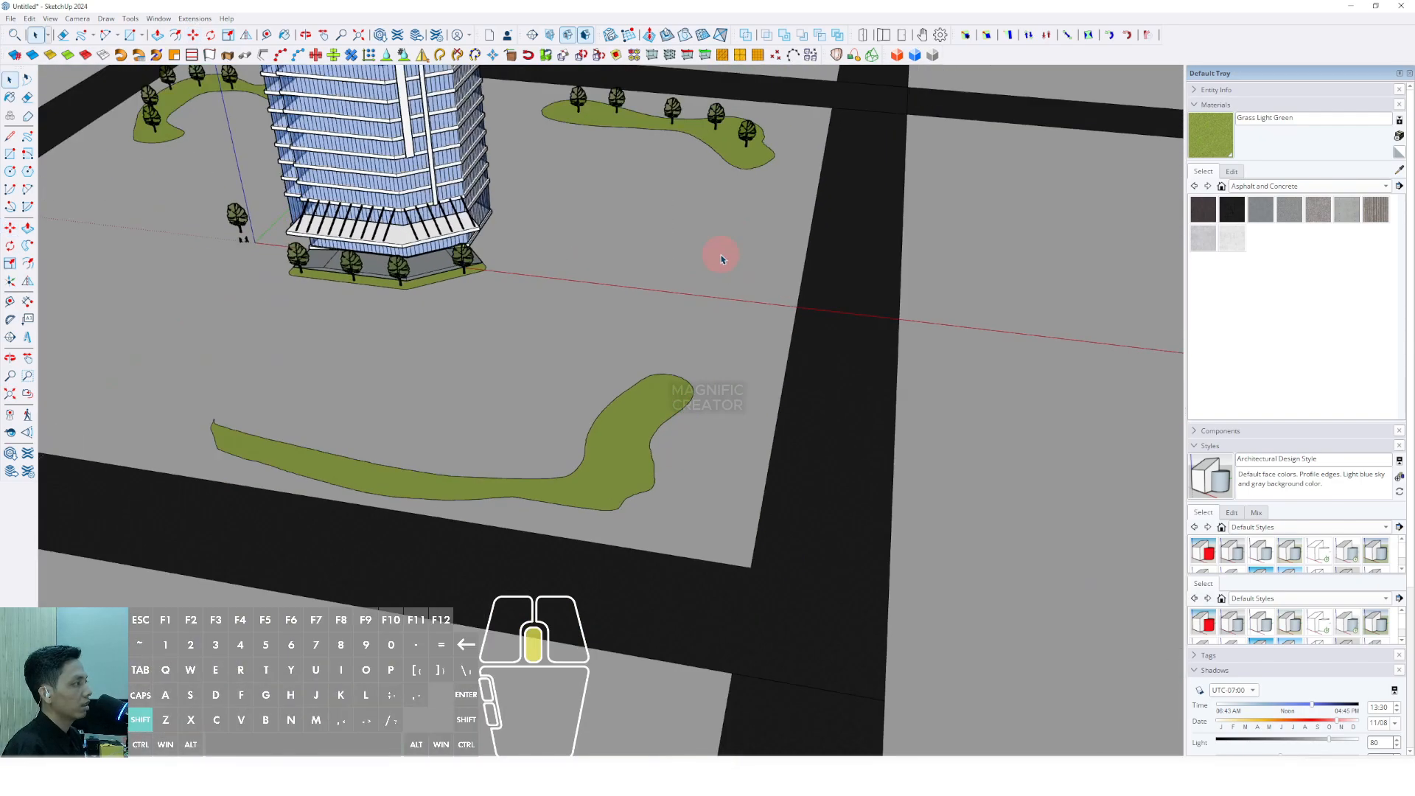
scroll(745, 189, up, 6)
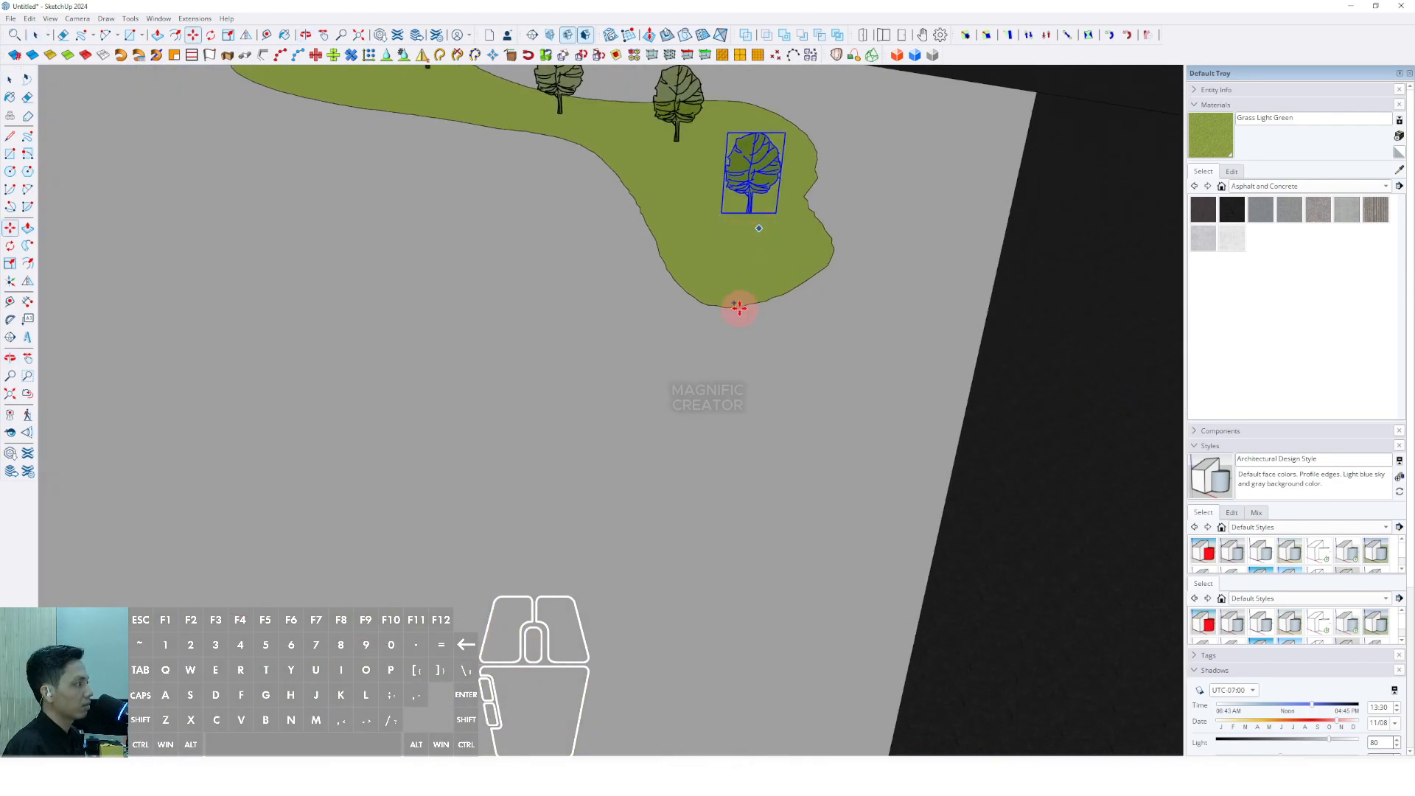
scroll(584, 537, down, 4)
scroll(604, 563, up, 3)
scroll(764, 325, up, 3)
click(740, 349)
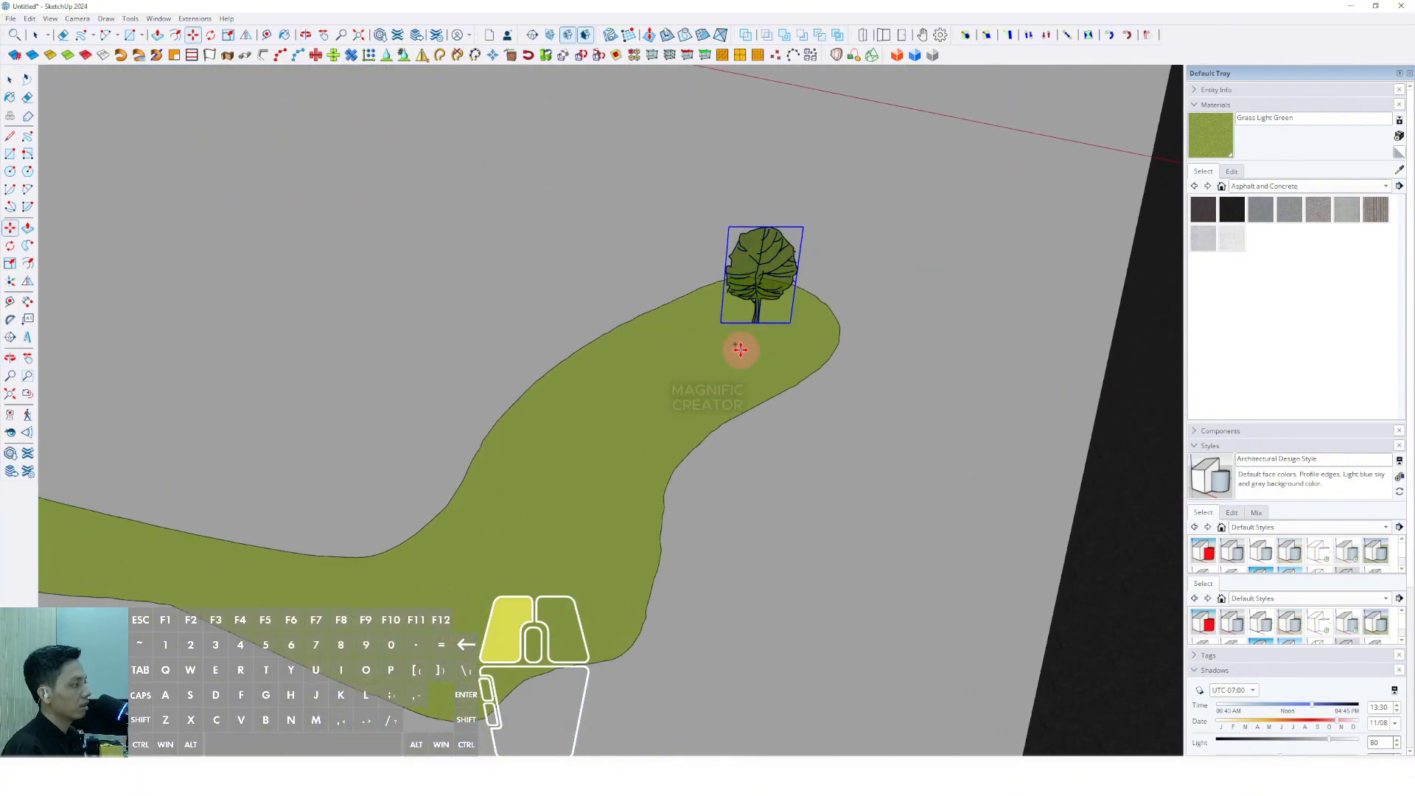
click(616, 436)
scroll(662, 462, down, 2)
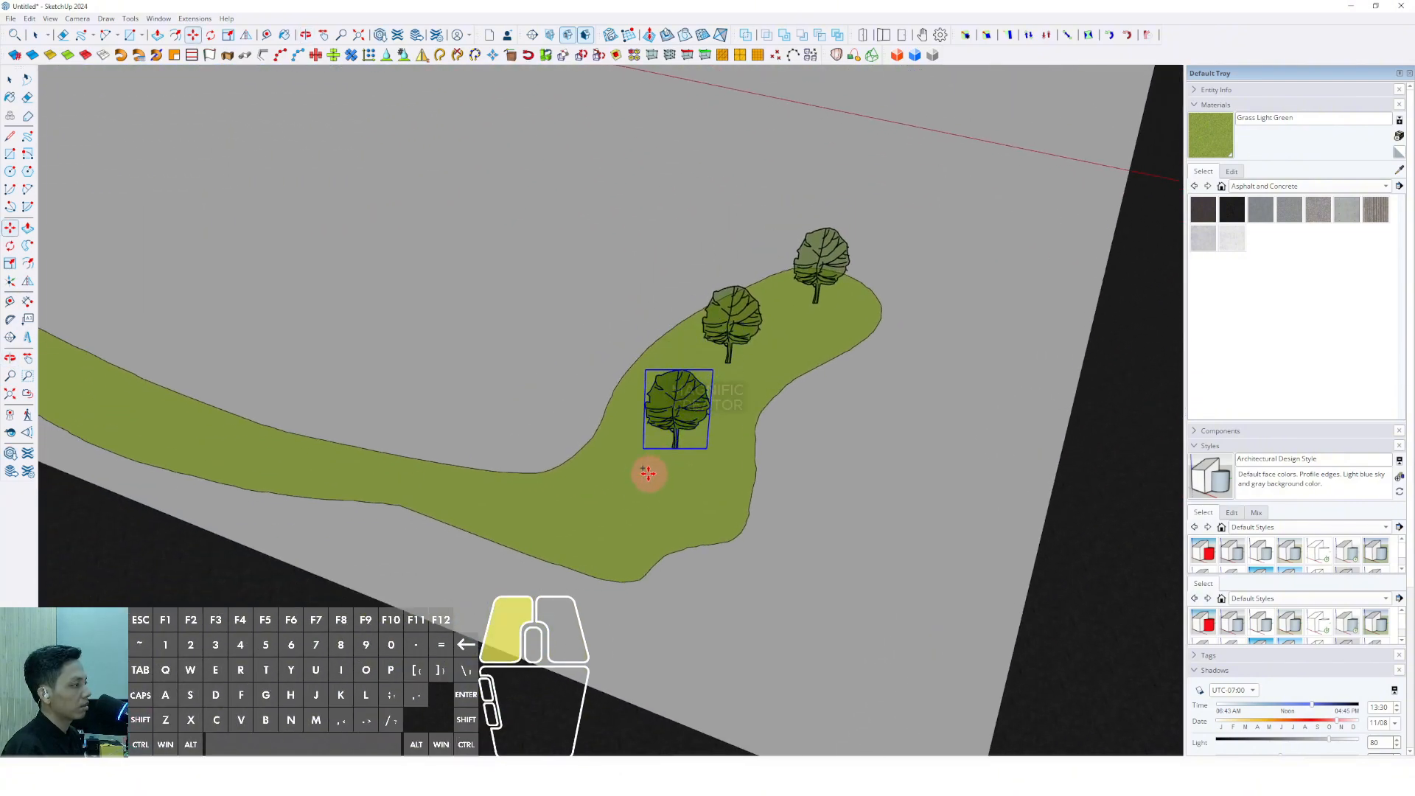
click(648, 474)
Step: Continue the tree copies along the narrow tail of the front-right planting bed up to its far end
click(443, 516)
scroll(443, 511, down, 2)
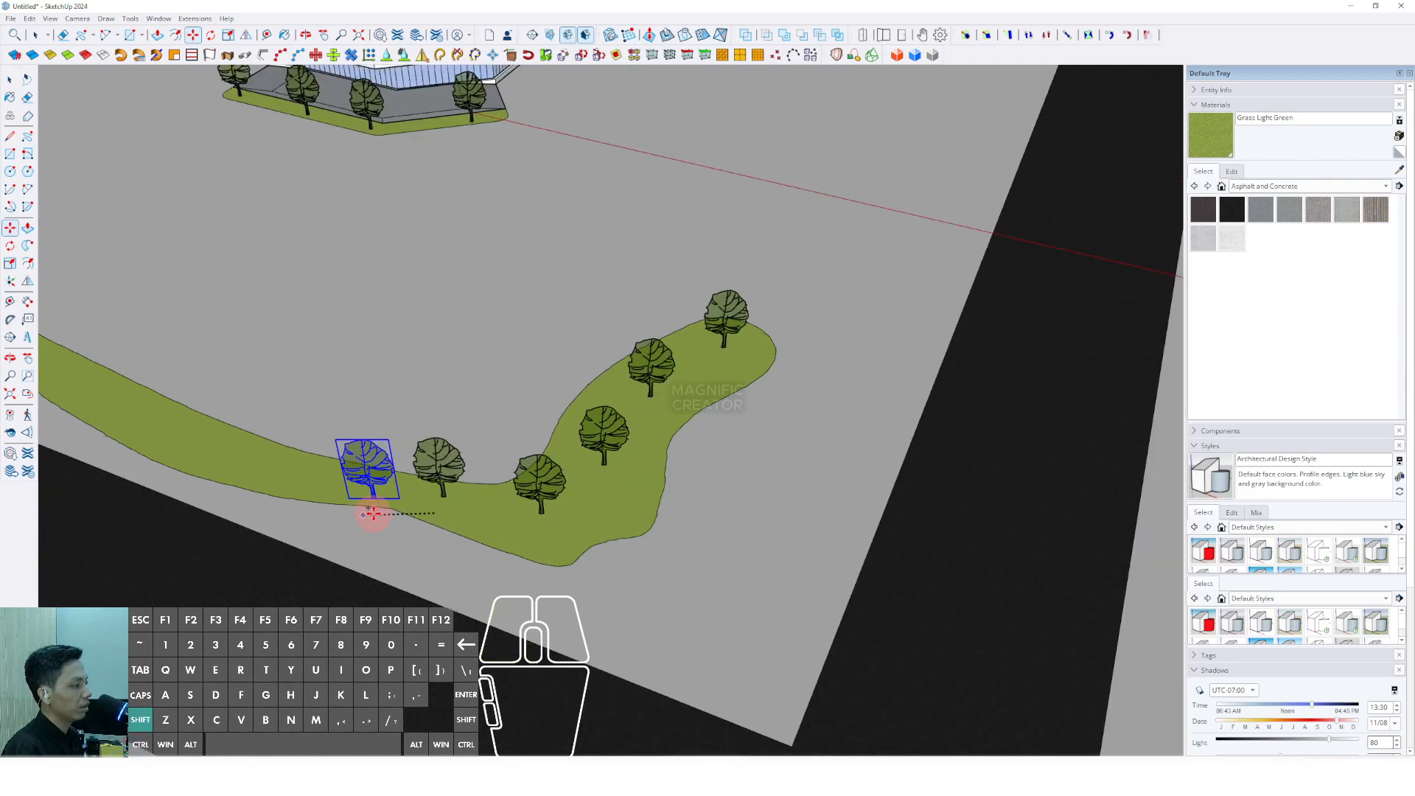
scroll(373, 496, up, 2)
click(553, 494)
ctrl+click(497, 500)
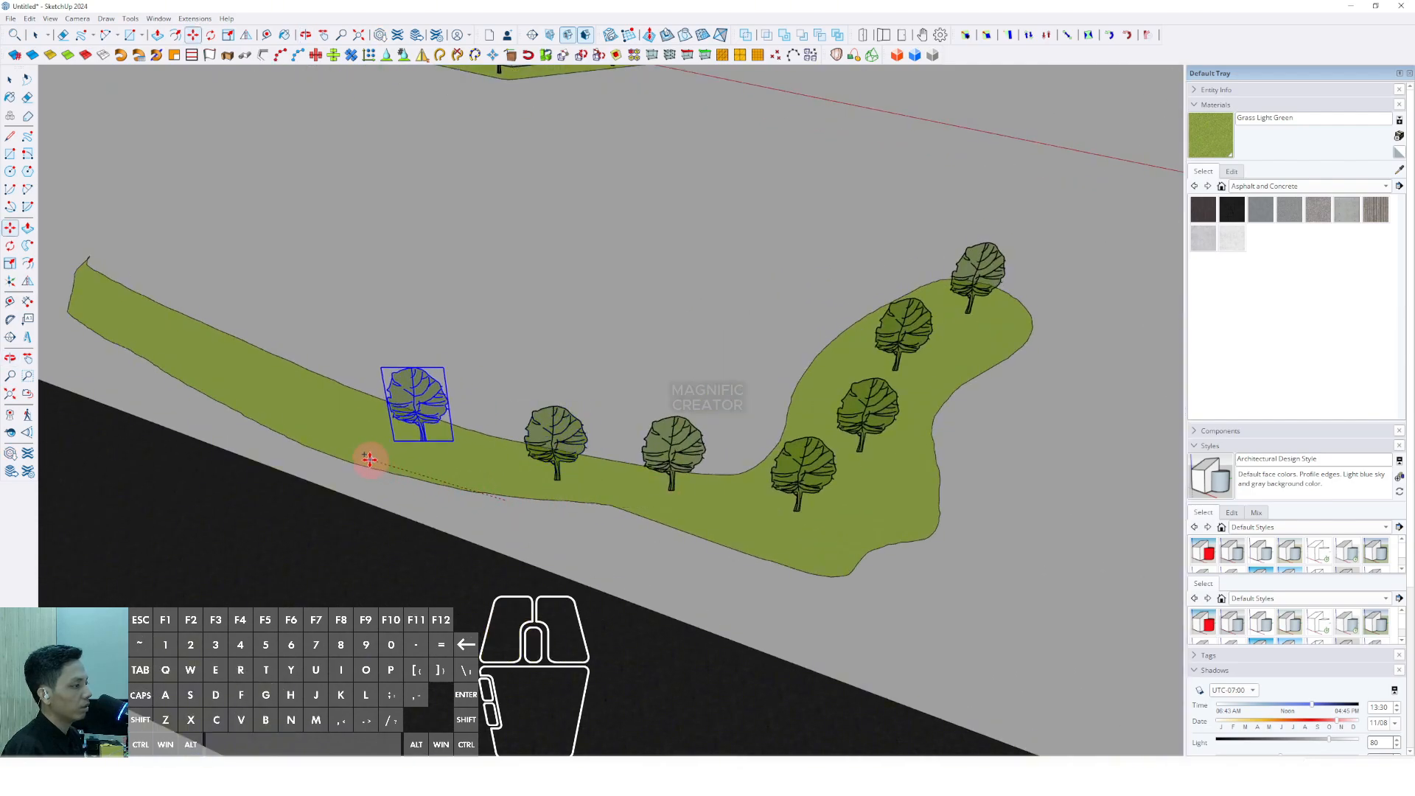
click(330, 449)
shift+middle_drag(262, 401, 715, 464)
scroll(685, 450, up, 2)
ctrl+click(654, 432)
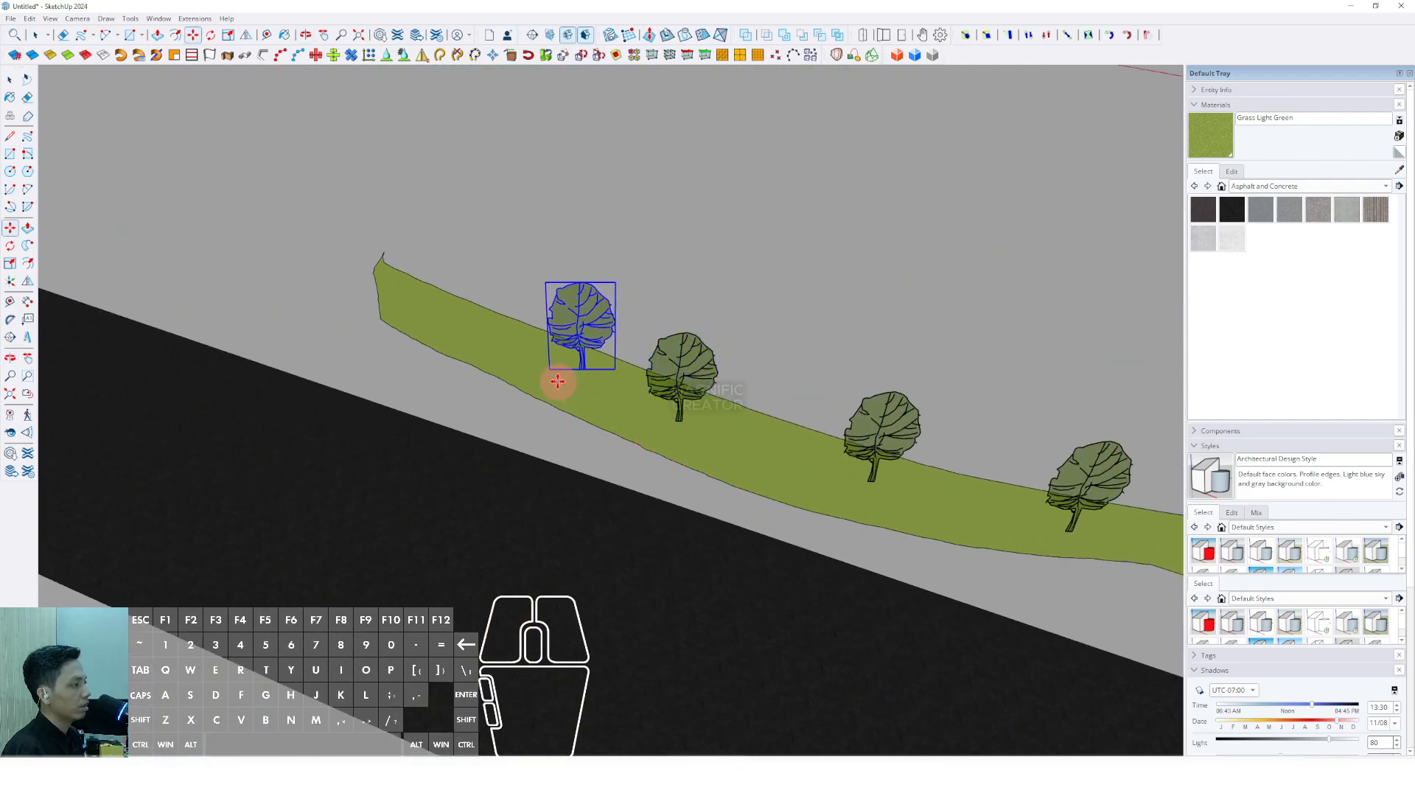
click(558, 381)
ctrl+click(586, 391)
scroll(528, 444, down, 8)
shift+middle_drag(571, 431, 794, 444)
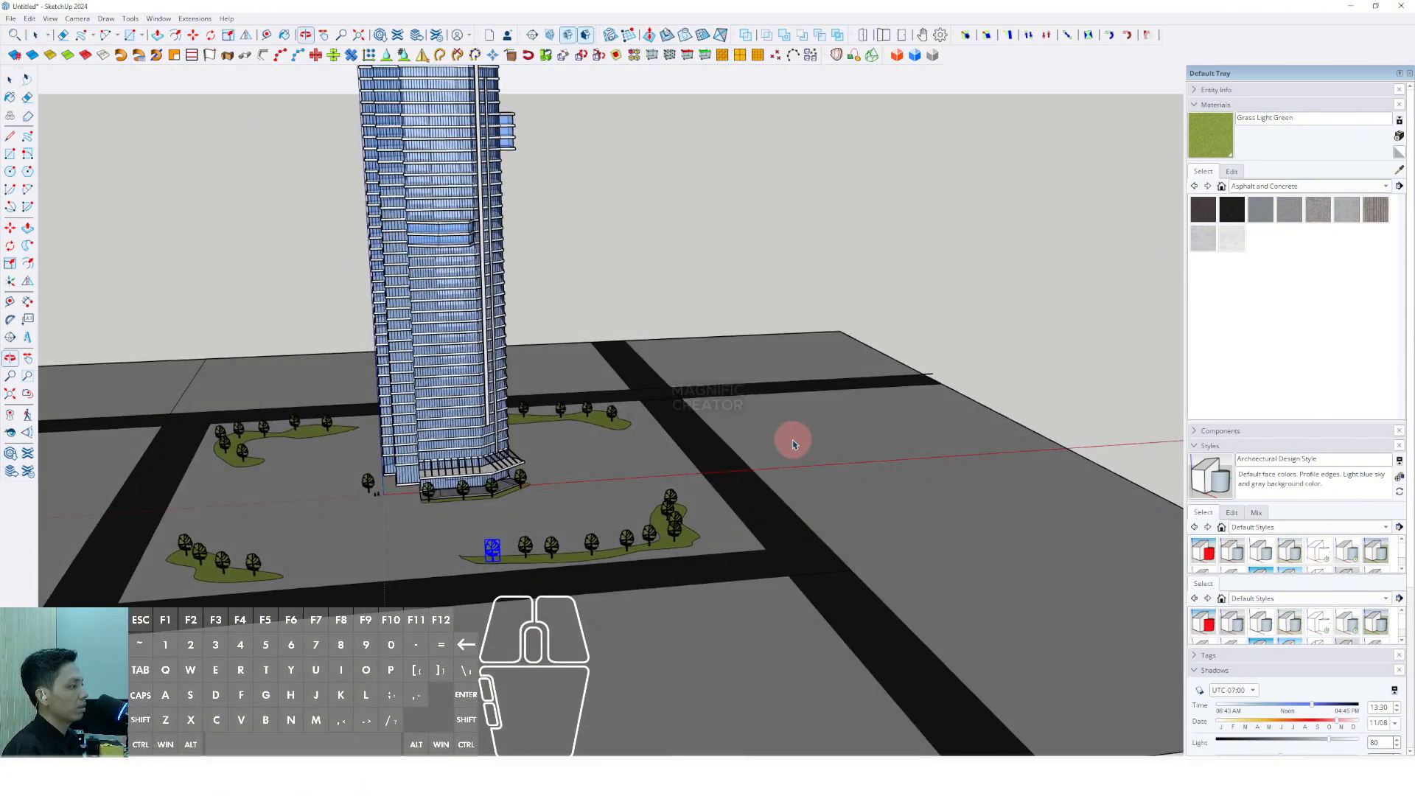
Step: Group the ground surface together with its roads and planting beds
right_click(787, 434)
scroll(692, 452, down, 5)
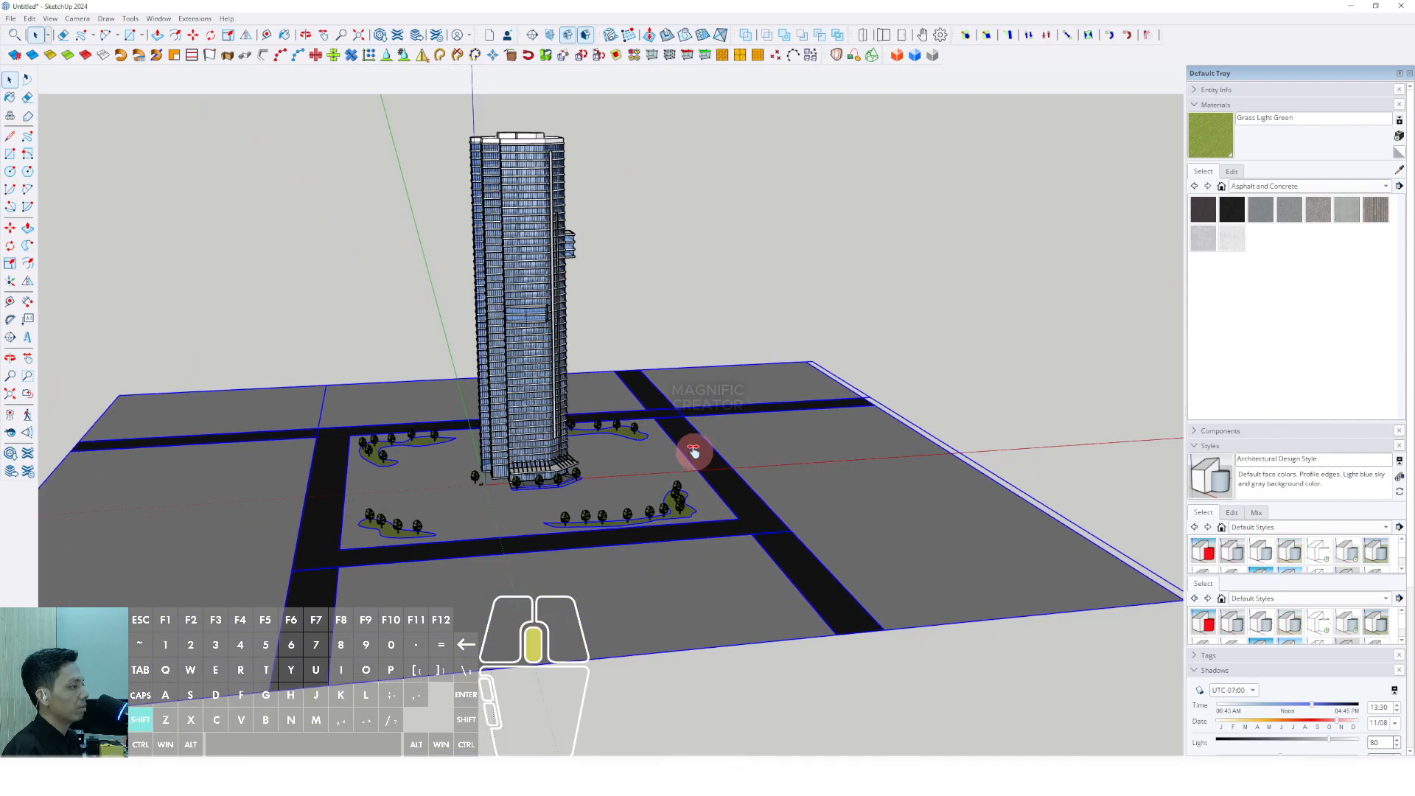
Step: Draw a rectangle on the back-right plot and extrude it into a box building roughly half the skyscraper's height
scroll(688, 372, up, 8)
scroll(687, 372, up, 3)
key(r)
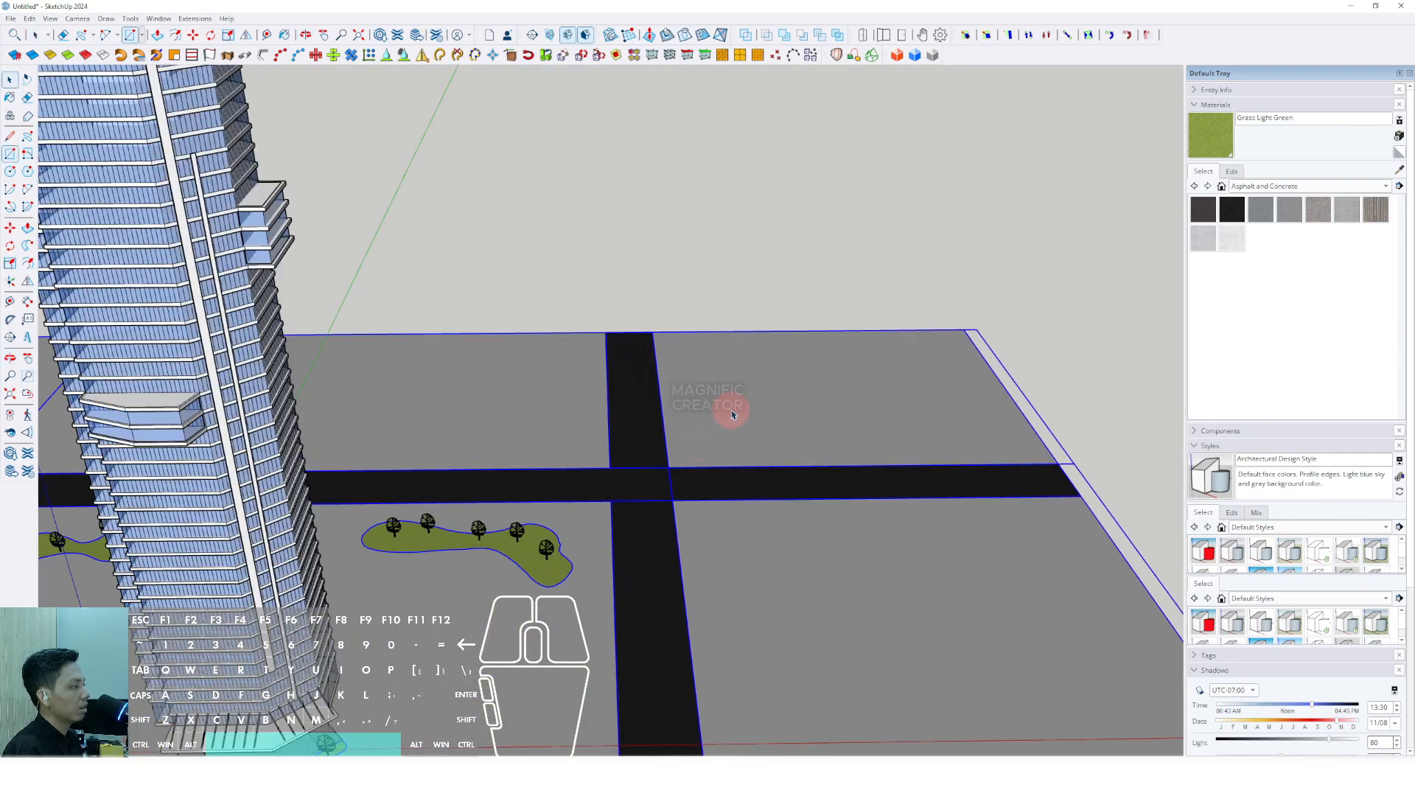
click(730, 412)
click(835, 347)
key(v)
scroll(799, 373, down, 3)
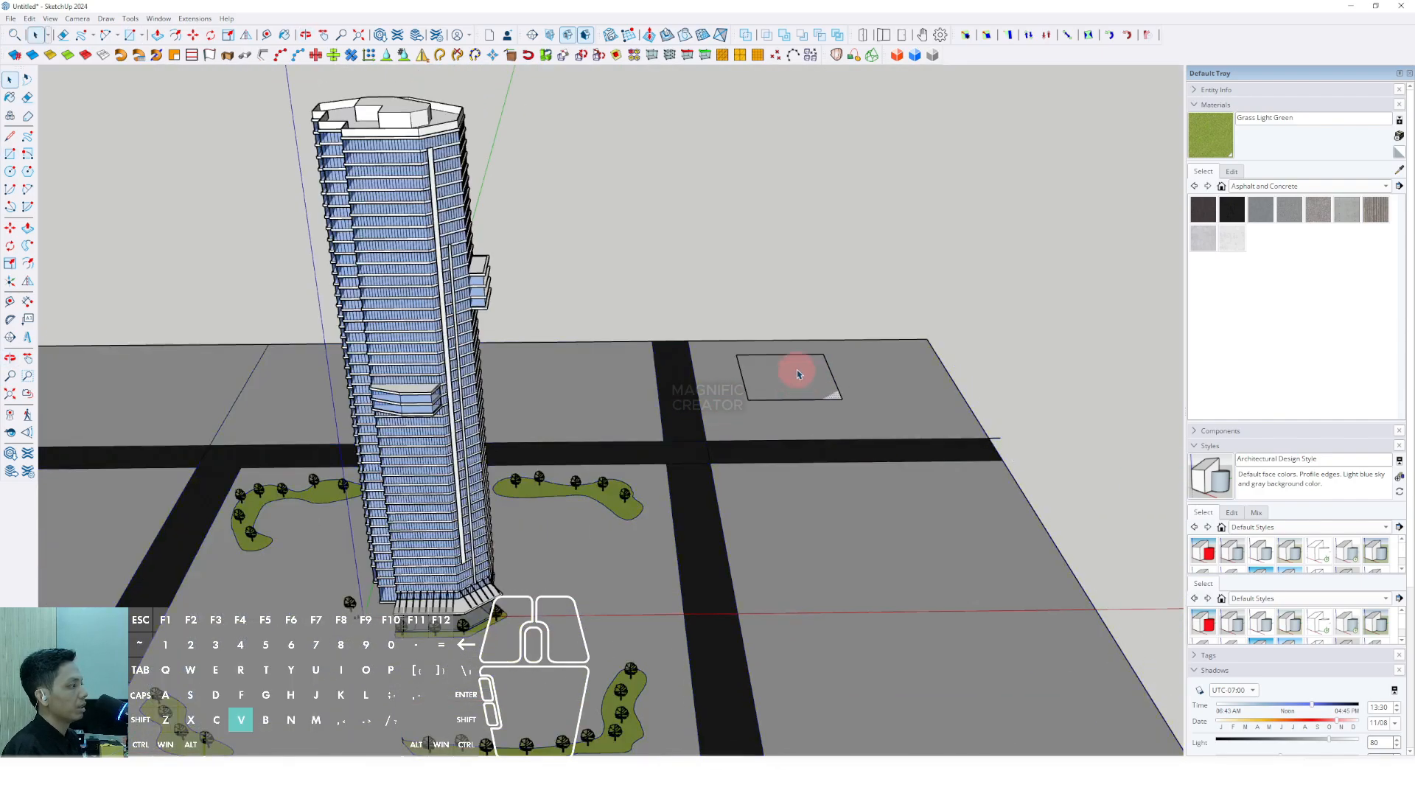
scroll(785, 393, down, 2)
middle_drag(785, 393, 783, 275)
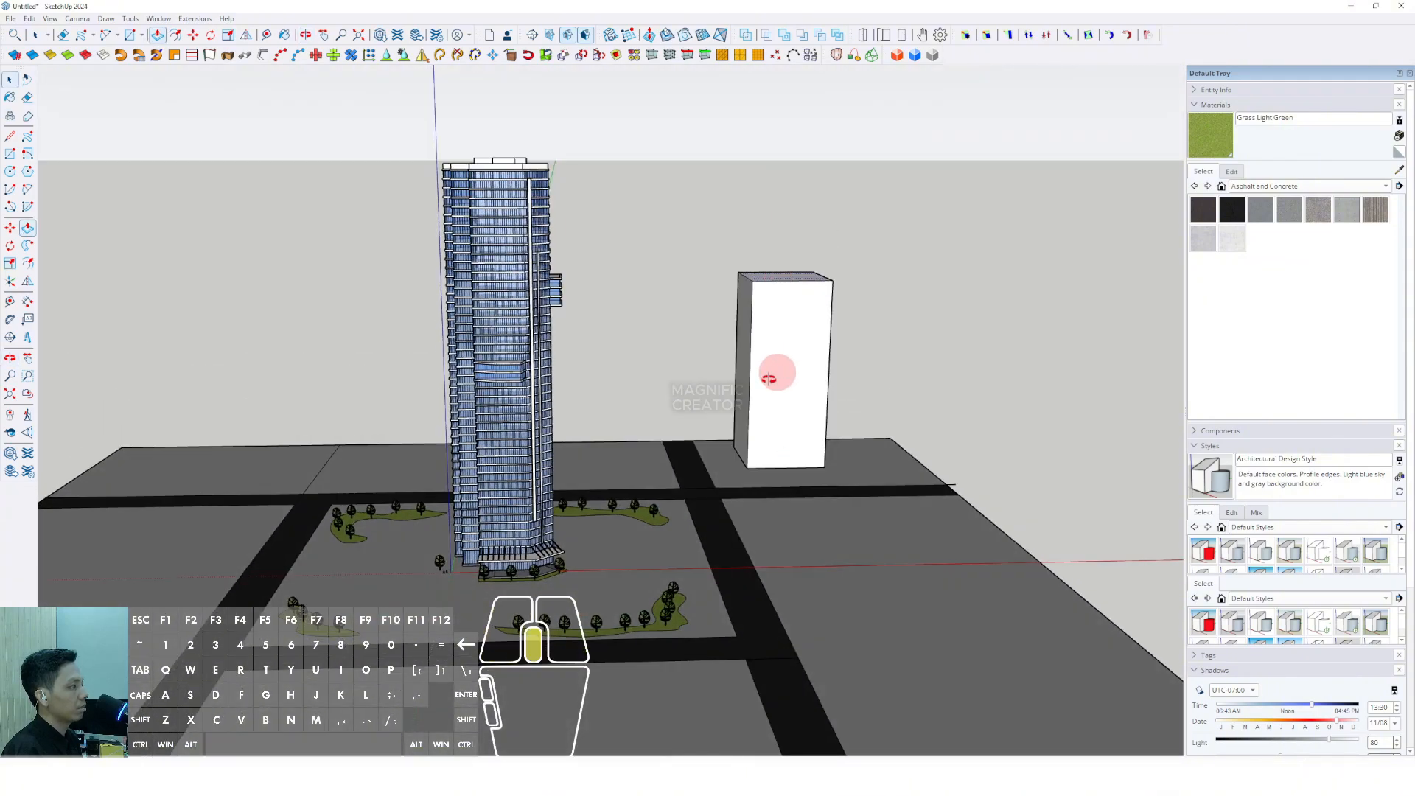
Step: Make the new box building on the back-right plot a group
middle_drag(768, 378, 844, 332)
right_click(844, 331)
click(842, 410)
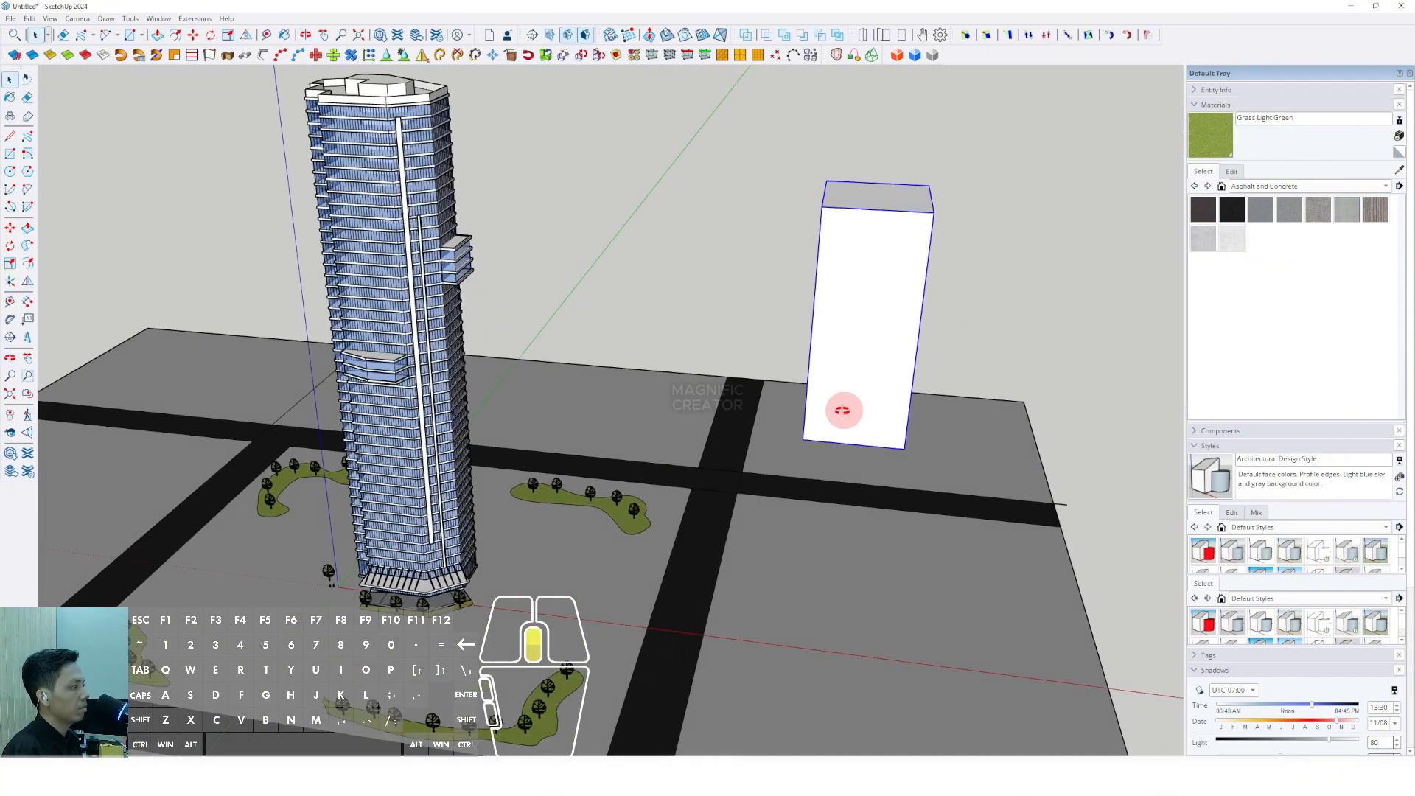
Step: Copy the grouped box building from the back-right plot to the plot behind the skyscraper
middle_drag(843, 411, 860, 441)
click(958, 465)
key(ctrl)
scroll(689, 427, down, 2)
scroll(693, 422, up, 1)
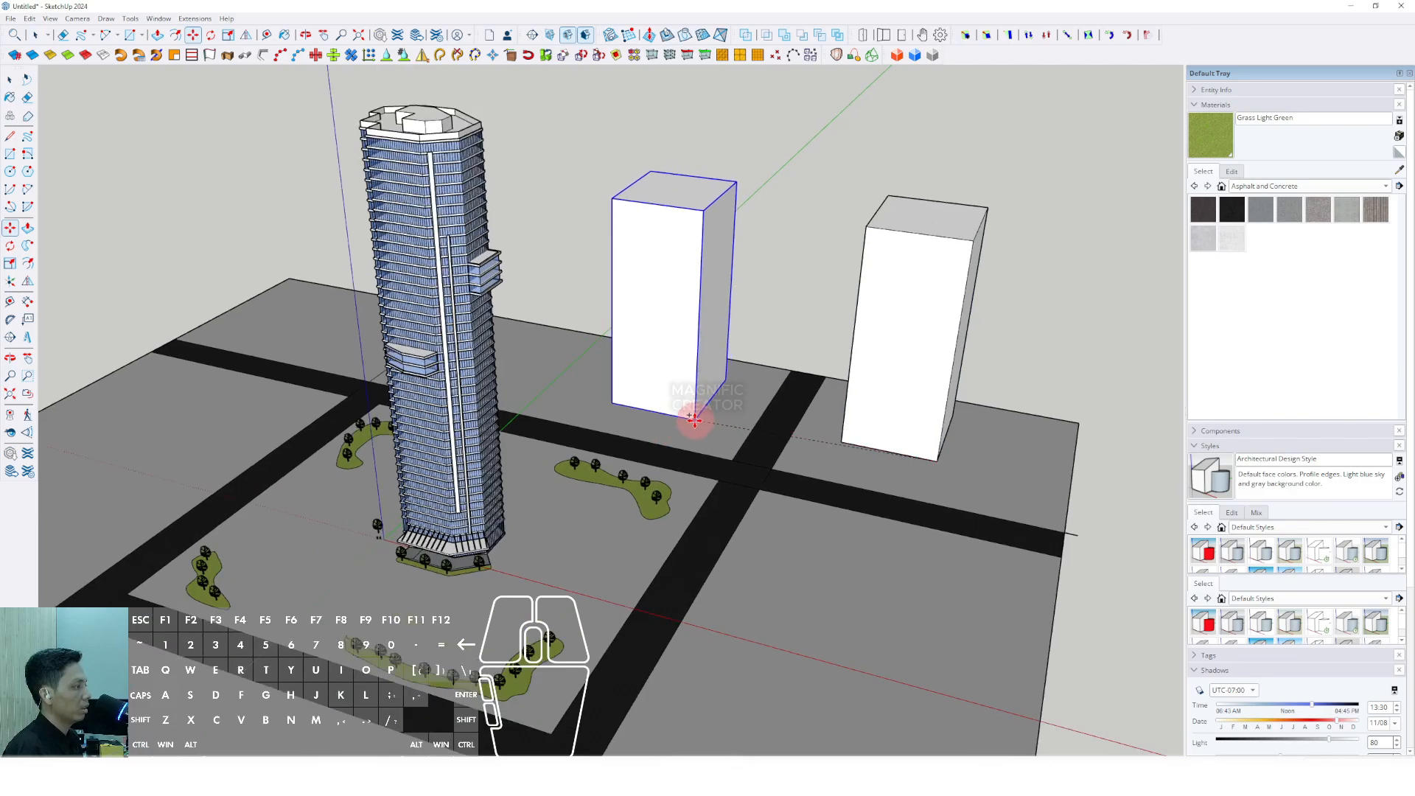
Step: Place more box copies on the back-left plot and along the plots behind the skyscraper
middle_drag(681, 422, 1128, 568)
scroll(649, 401, up, 1)
click(573, 391)
key(ctrl)
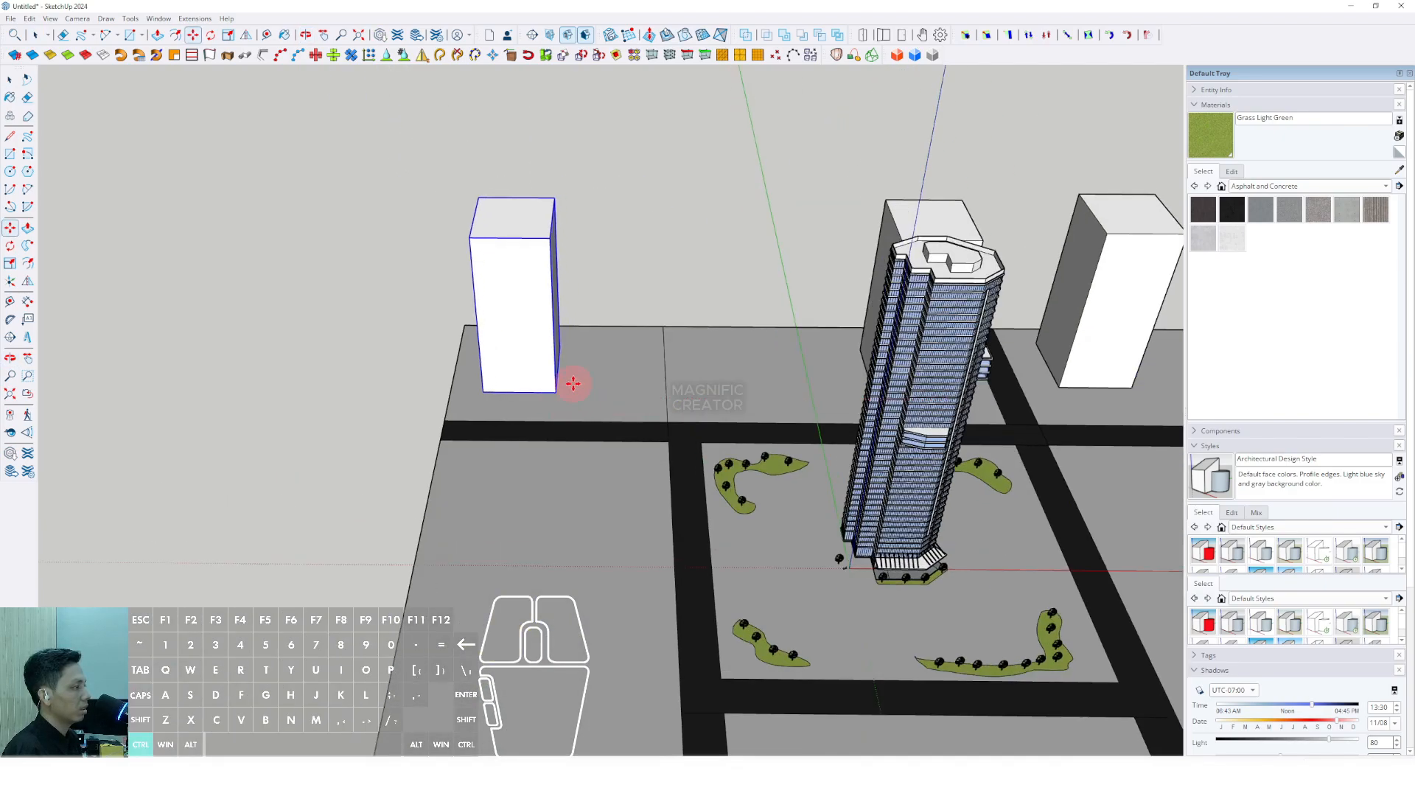
click(574, 391)
click(728, 384)
key(ctrl)
click(728, 384)
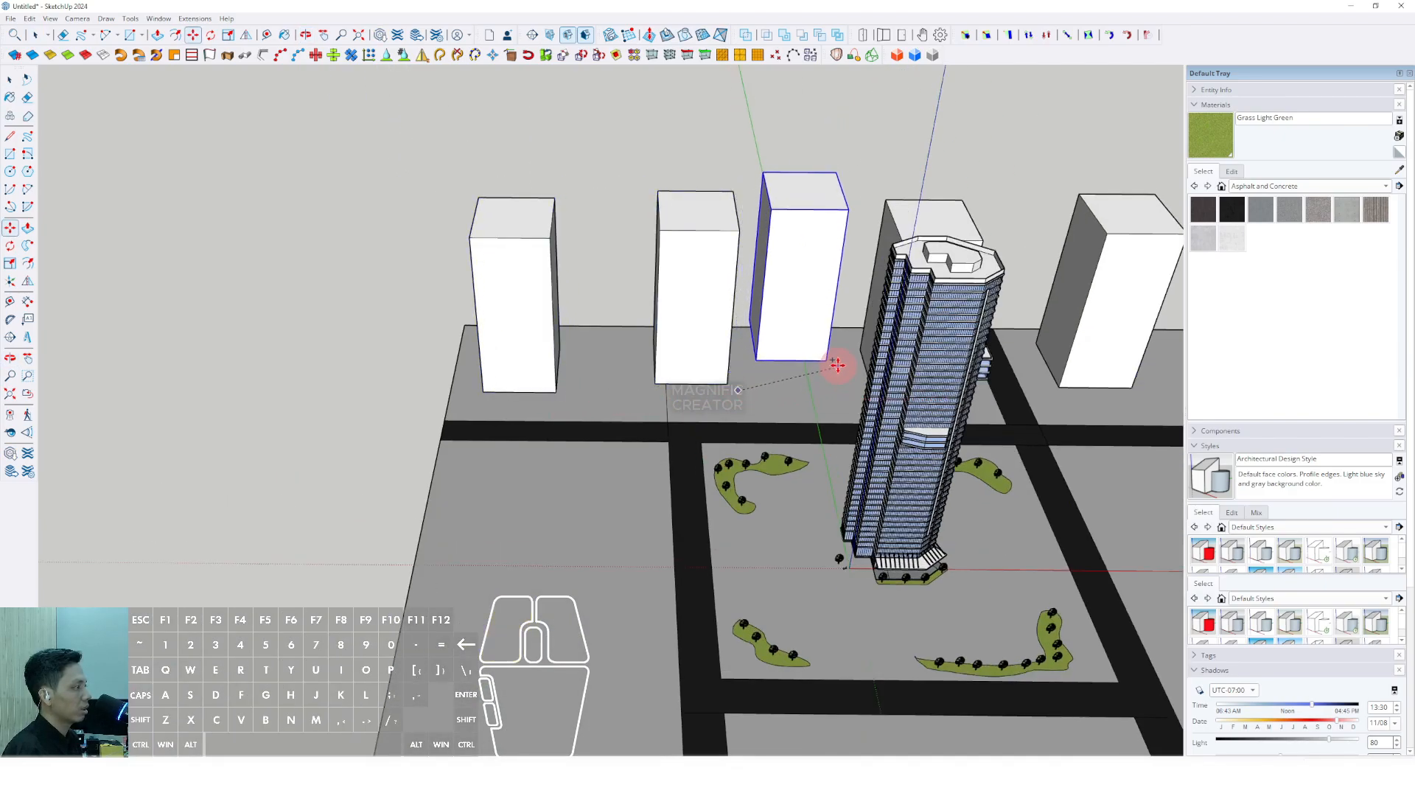
Step: Place two box copies on the plot left of the skyscraper and two on the plot to its right
scroll(720, 378, down, 3)
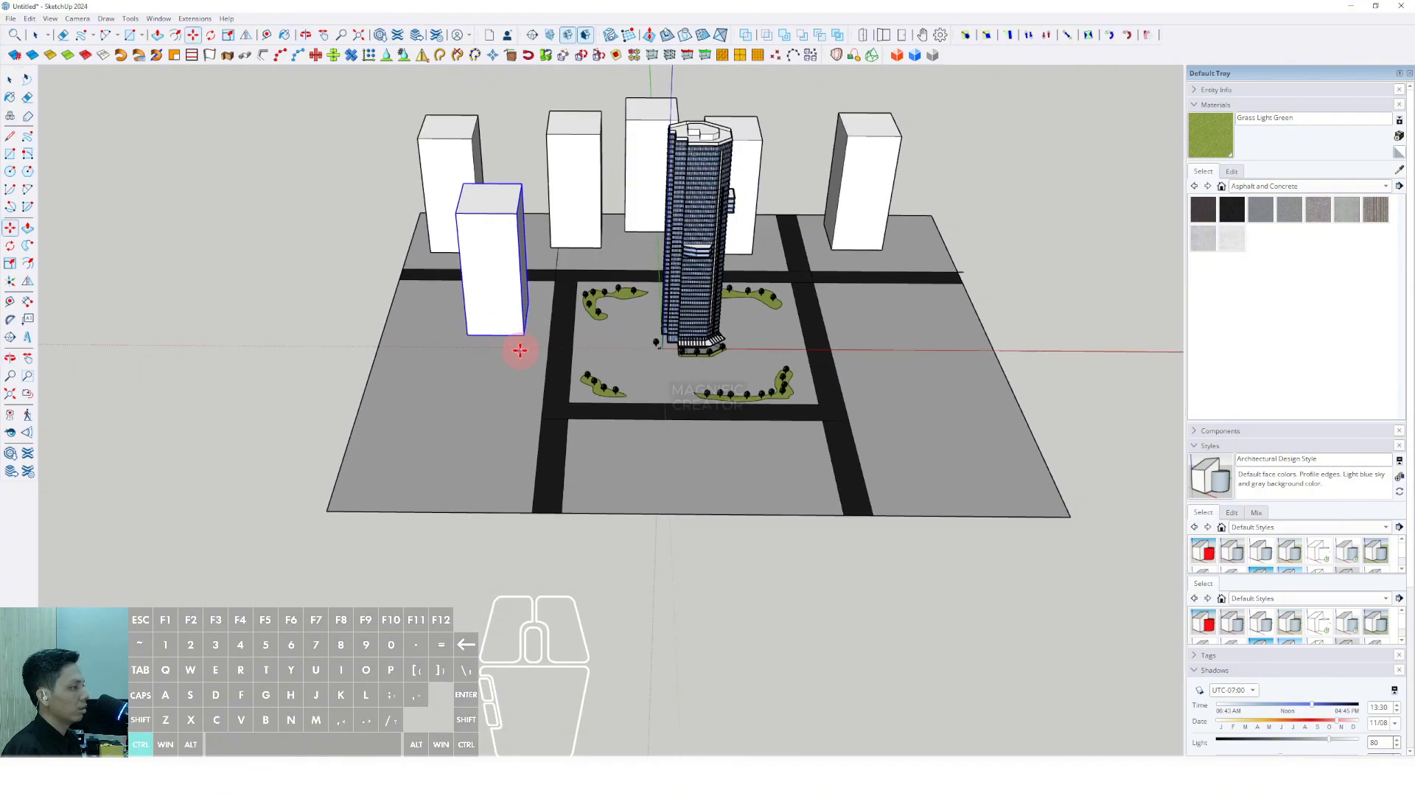
click(415, 336)
click(965, 341)
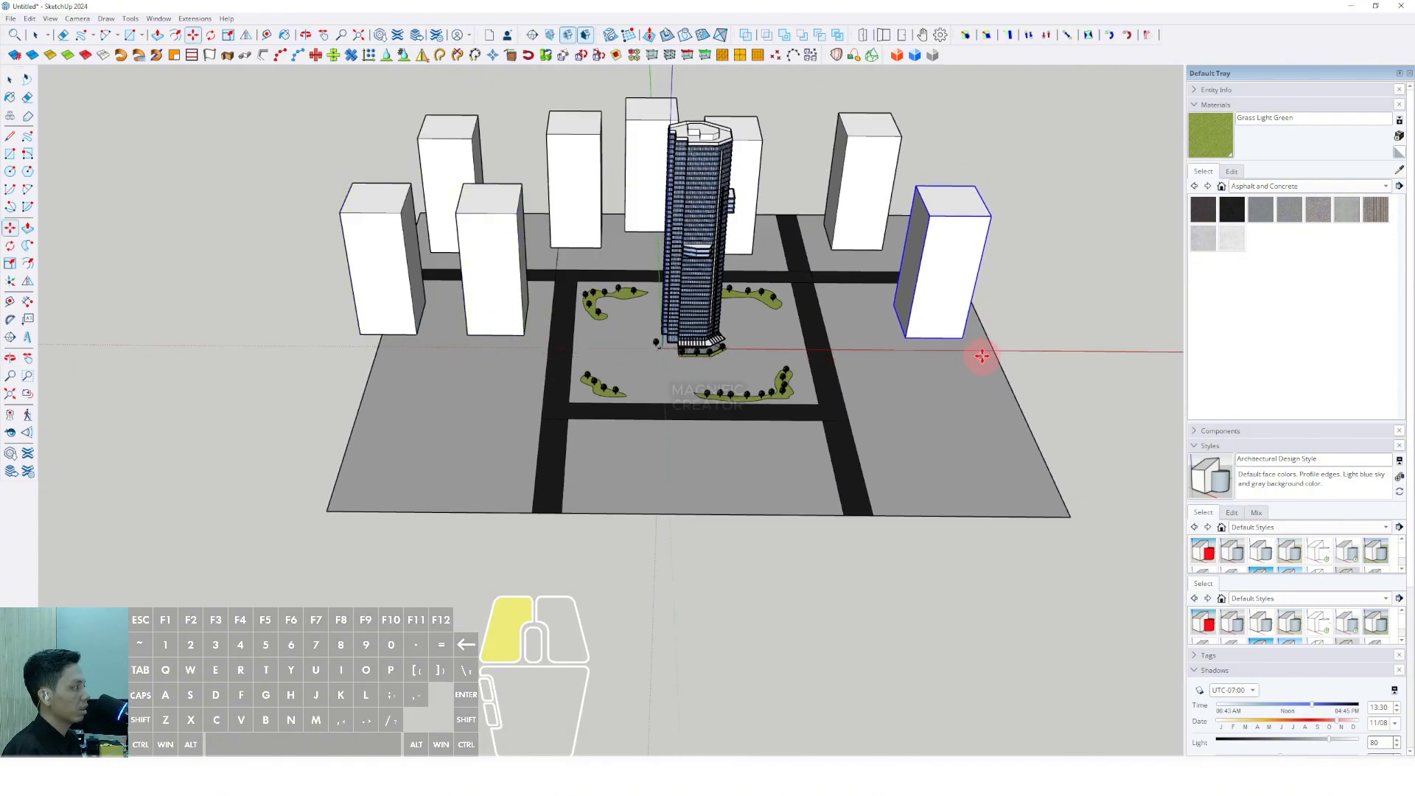
click(882, 360)
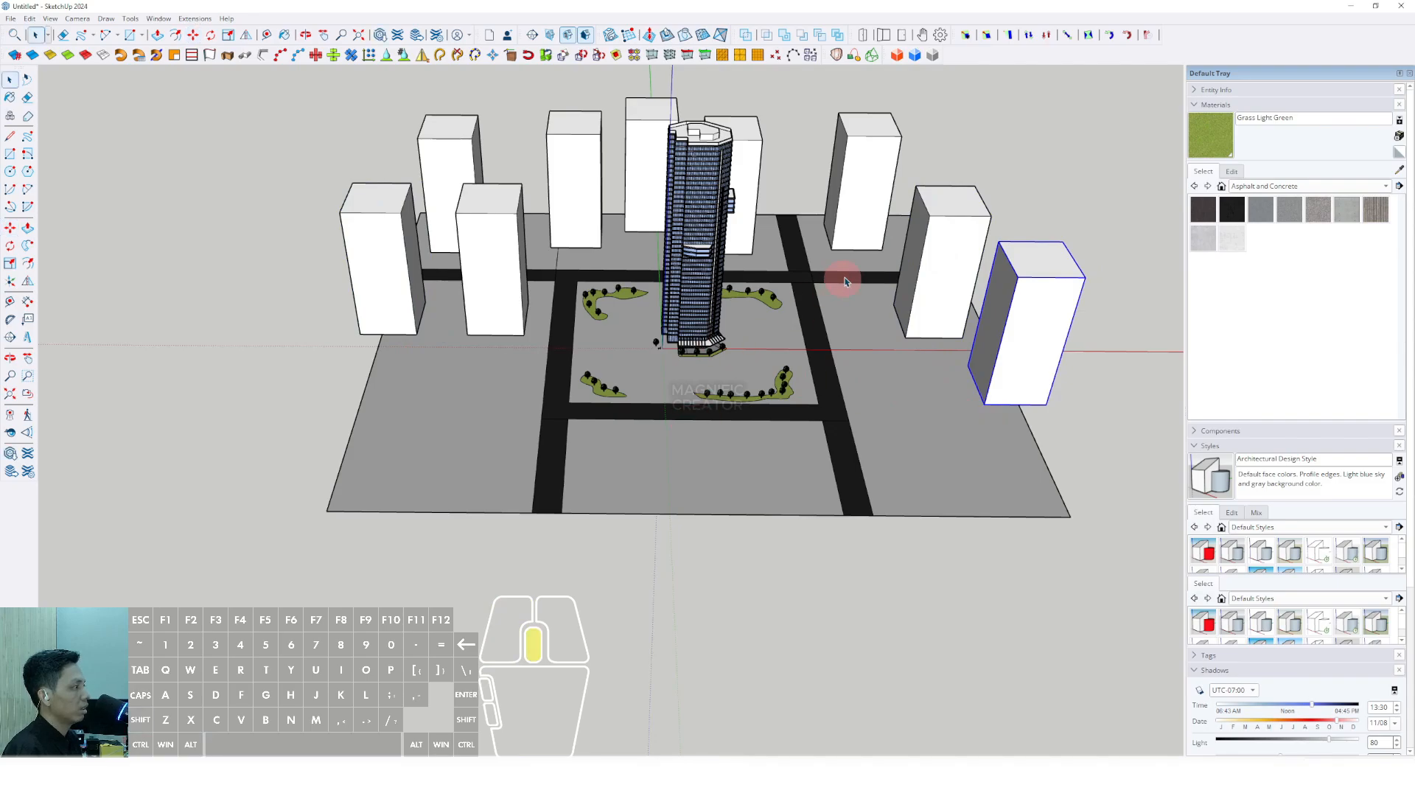
Step: Choose Translucent Glass Gray from the Glass and Mirrors materials and paint the rightmost box building with it
scroll(729, 336, up, 4)
mouse_move(730, 339)
middle_down()
mouse_move(869, 329)
mouse_move(907, 277)
middle_up()
scroll(907, 277, down, 3)
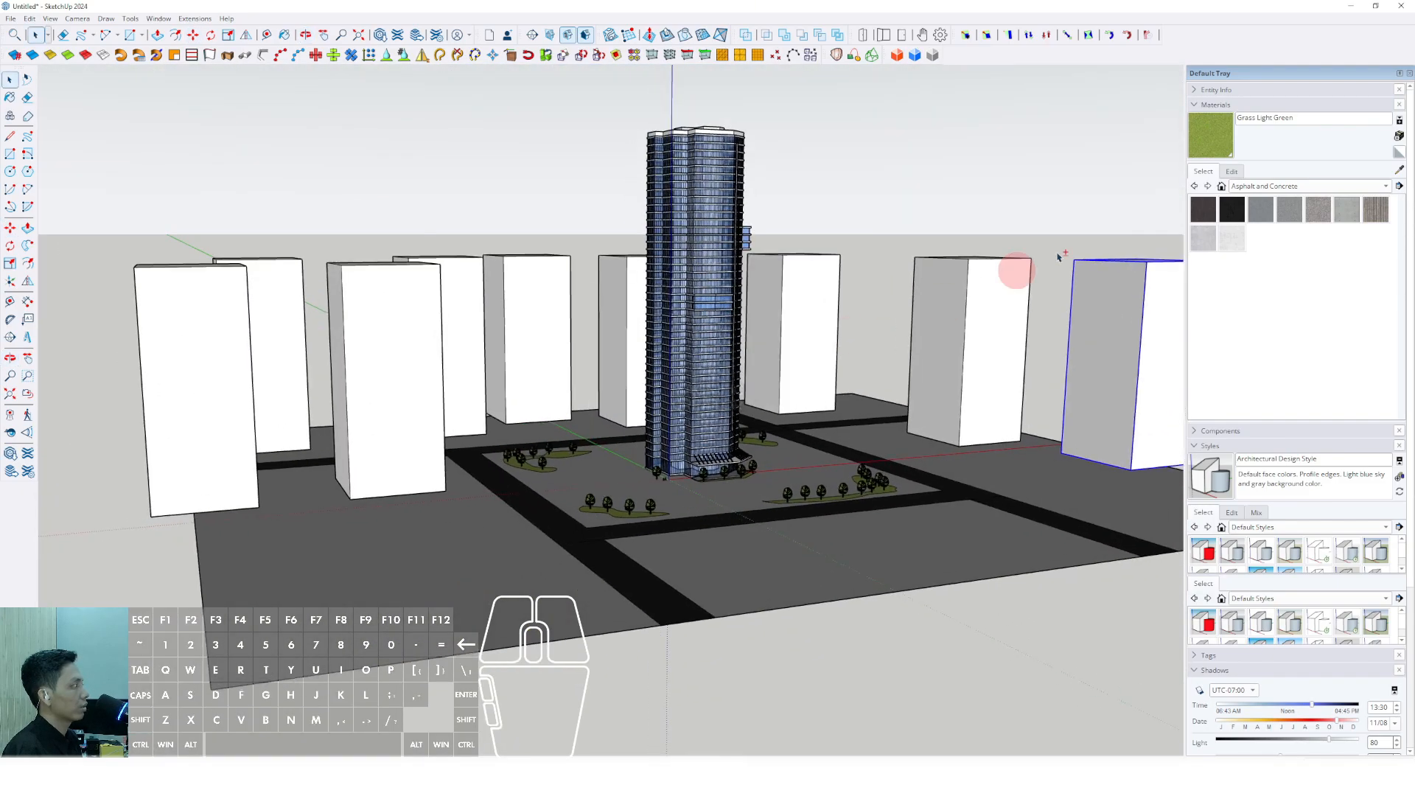
click(1386, 186)
click(1253, 232)
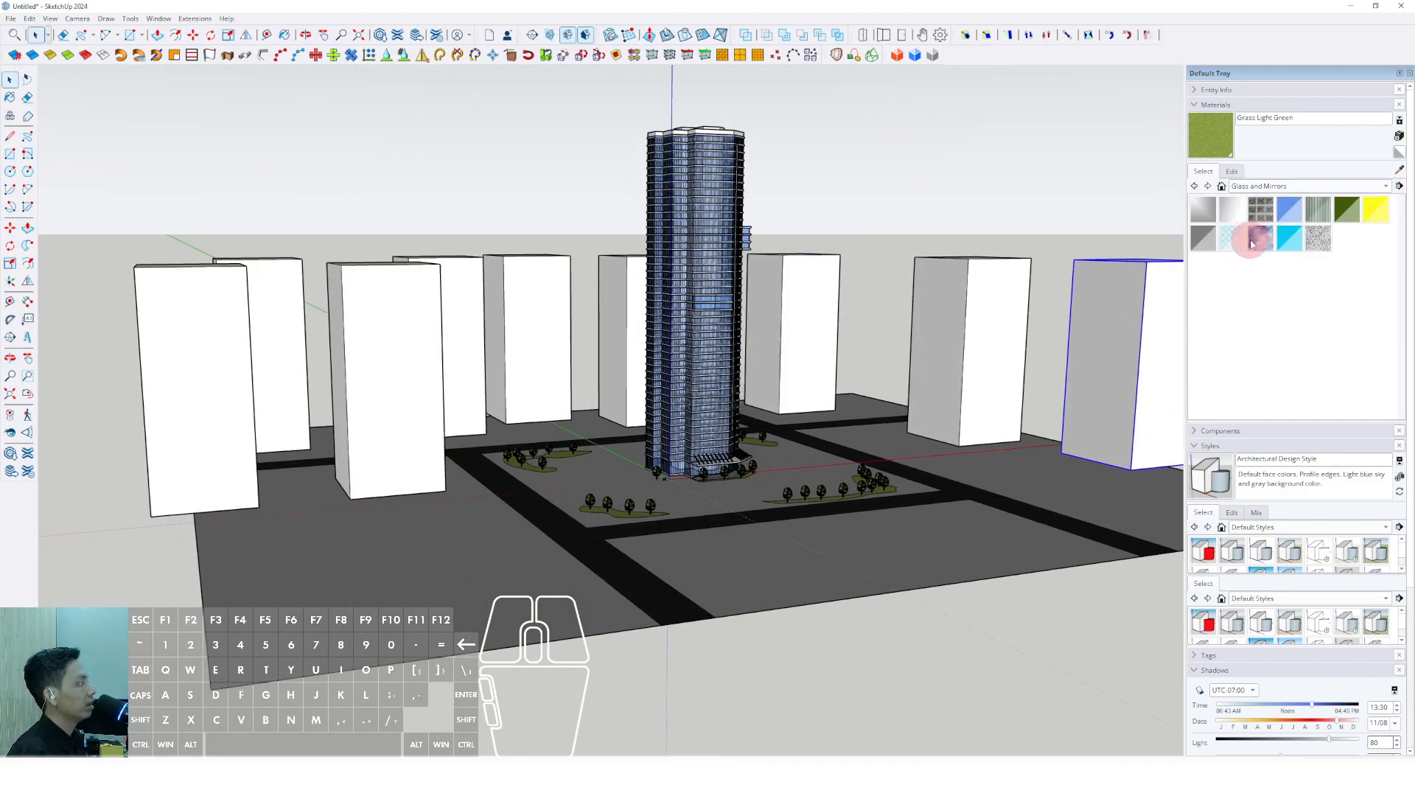
scroll(846, 413, down, 2)
middle_drag(833, 410, 792, 399)
scroll(1001, 343, up, 1)
click(1003, 331)
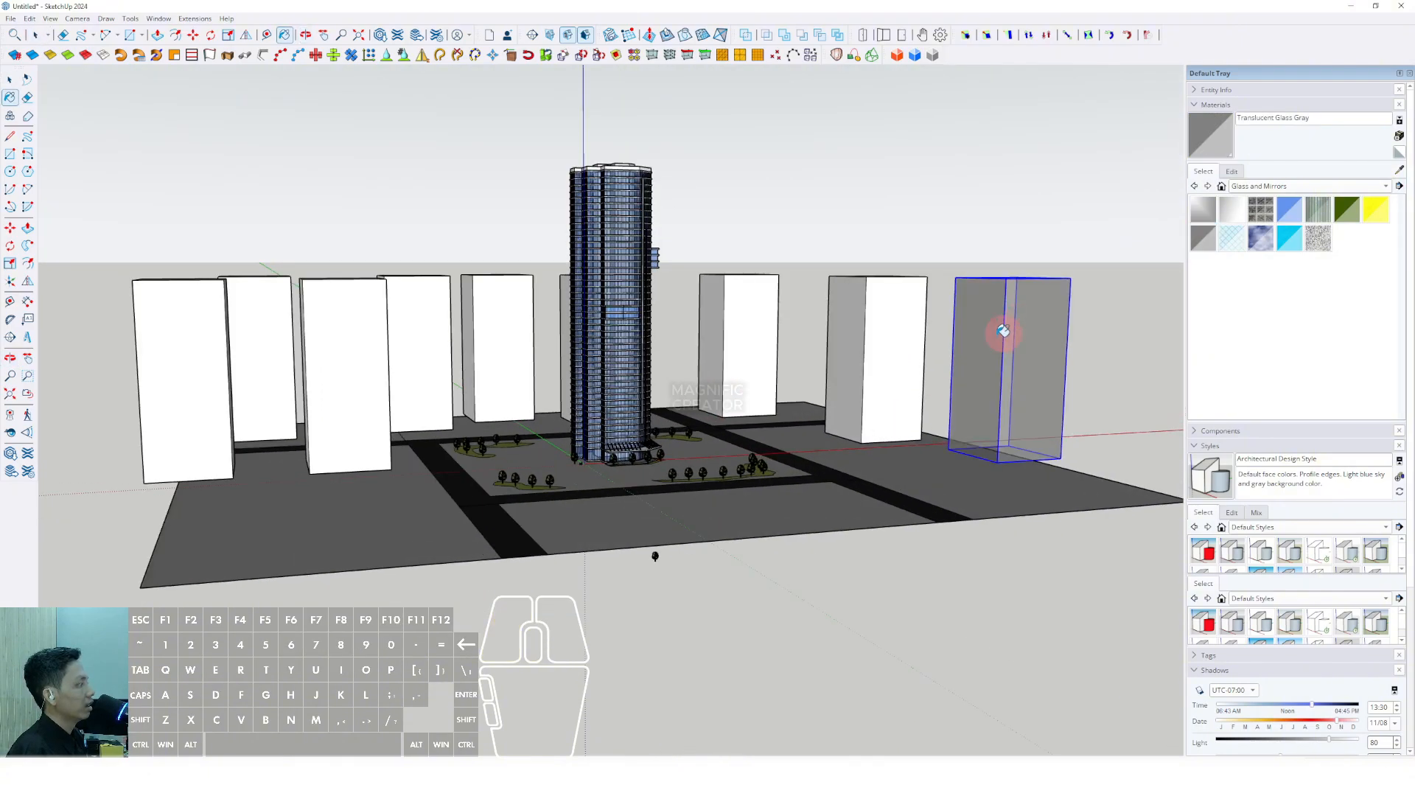
Step: Paint all the remaining white box buildings around the skyscraper with Translucent Glass Gray
click(879, 332)
click(743, 330)
middle_drag(634, 350, 487, 372)
click(724, 298)
mouse_move(726, 295)
middle_down()
mouse_move(641, 336)
mouse_move(668, 377)
mouse_move(766, 384)
middle_up()
scroll(731, 295, up, 2)
click(750, 247)
click(677, 295)
scroll(638, 258, up, 2)
click(632, 252)
click(544, 346)
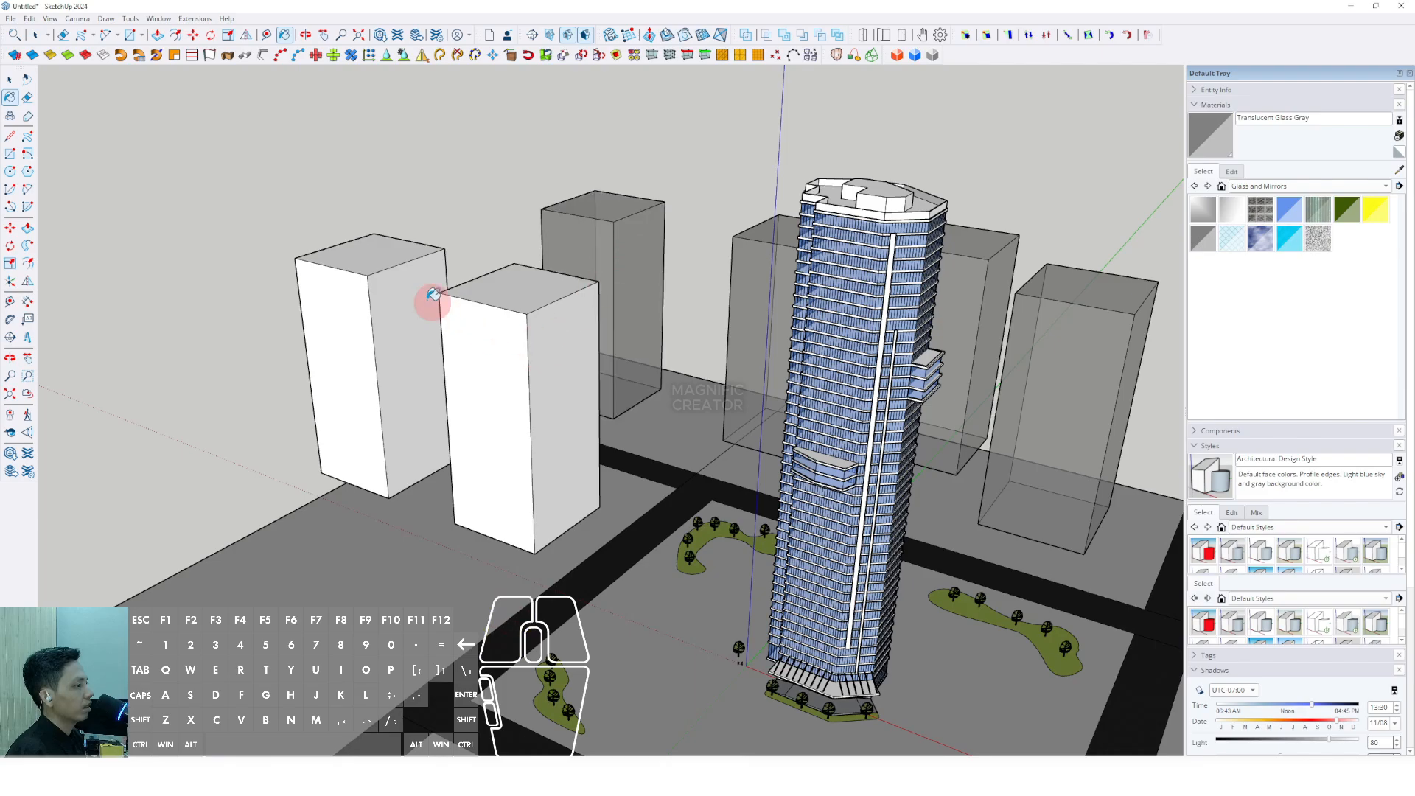
click(427, 304)
key(space)
Step: Scale the box building just behind the skyscraper so it is somewhat taller and narrower
scroll(773, 370, down, 3)
middle_drag(708, 423, 784, 345)
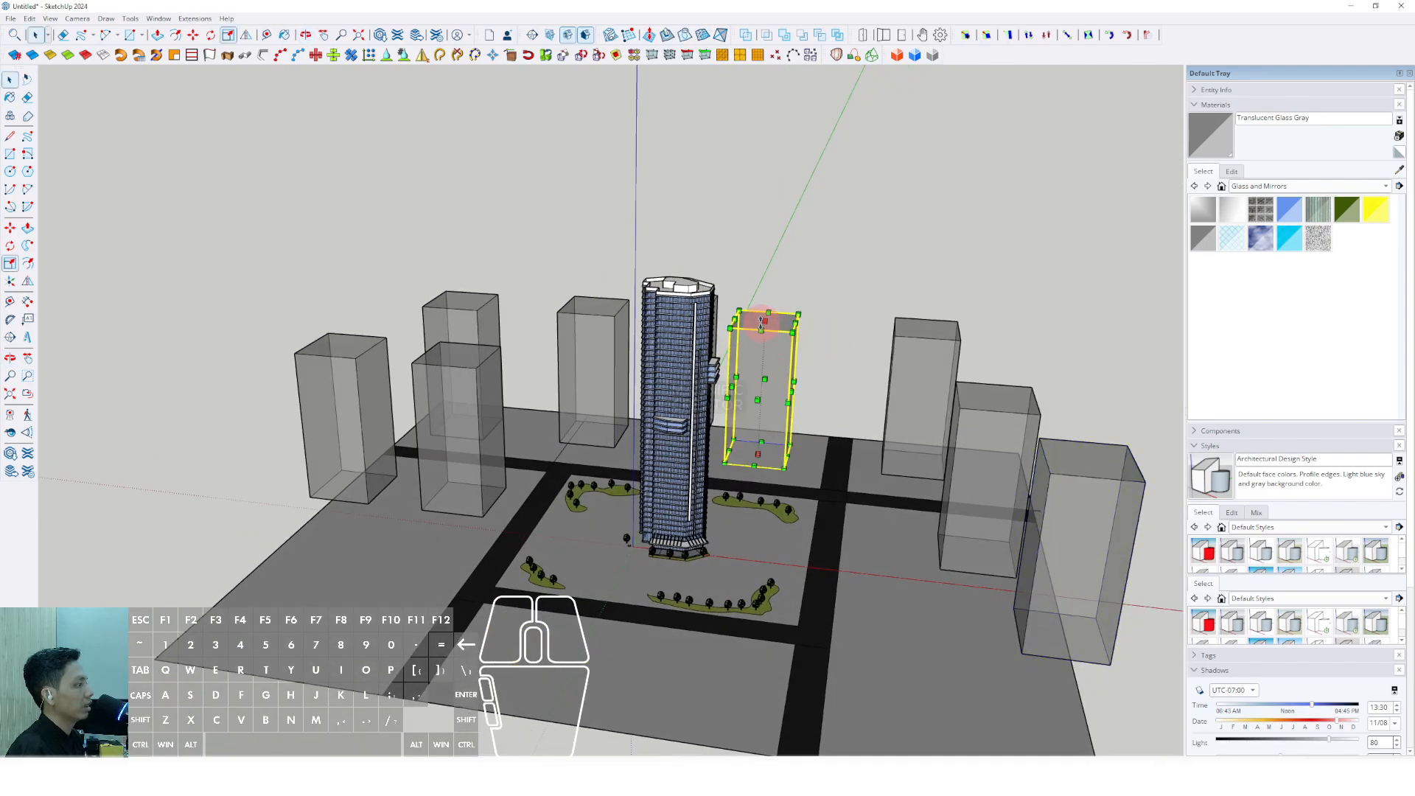
drag(765, 317, 765, 293)
key(space)
scroll(764, 387, up, 1)
middle_drag(759, 383, 774, 324)
scroll(799, 373, up, 2)
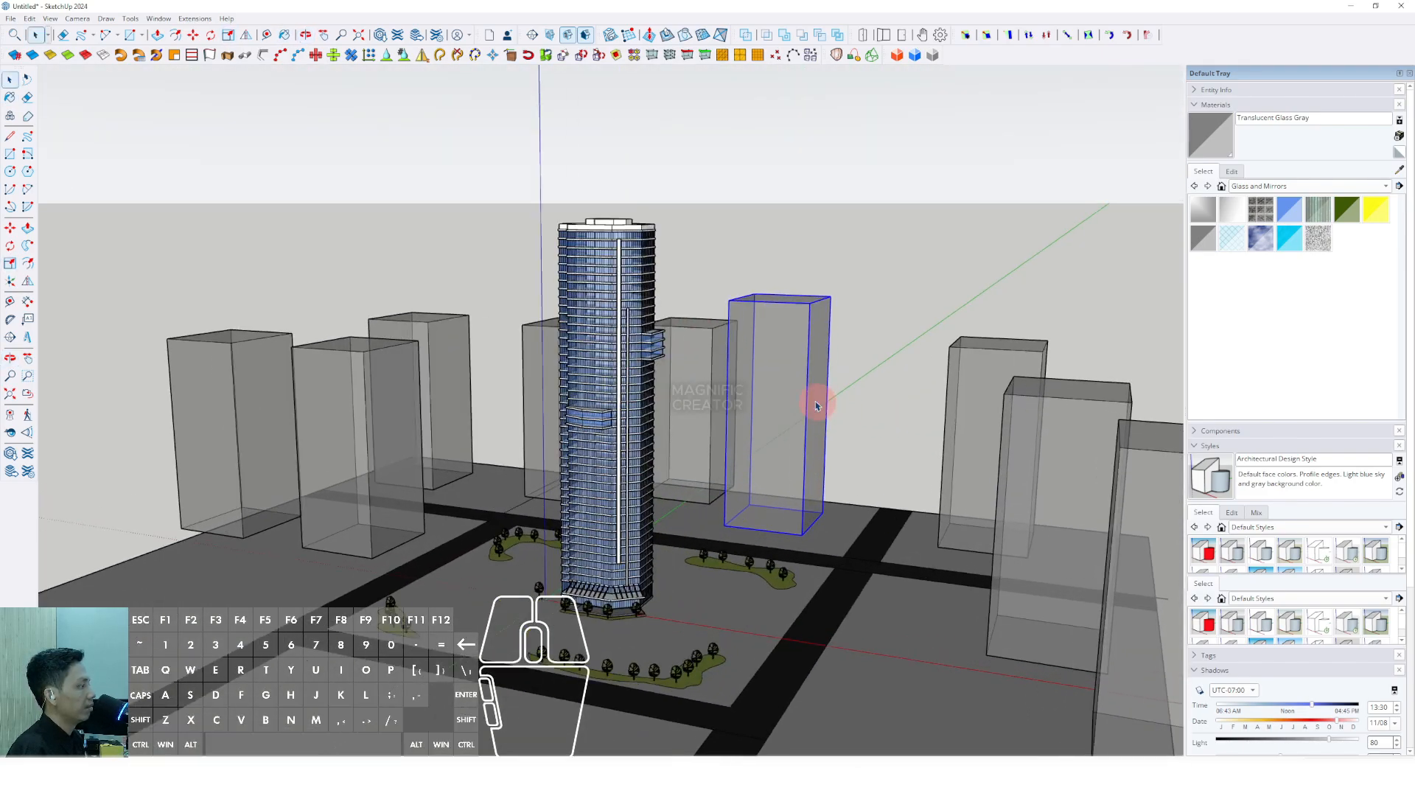
key(s)
drag(818, 415, 791, 411)
key(space)
Step: Scale the box building on the back-right plot upward to make it clearly taller
scroll(829, 427, down, 2)
middle_drag(848, 442, 951, 376)
scroll(888, 391, up, 4)
scroll(888, 393, up, 2)
key(s)
scroll(783, 443, down, 2)
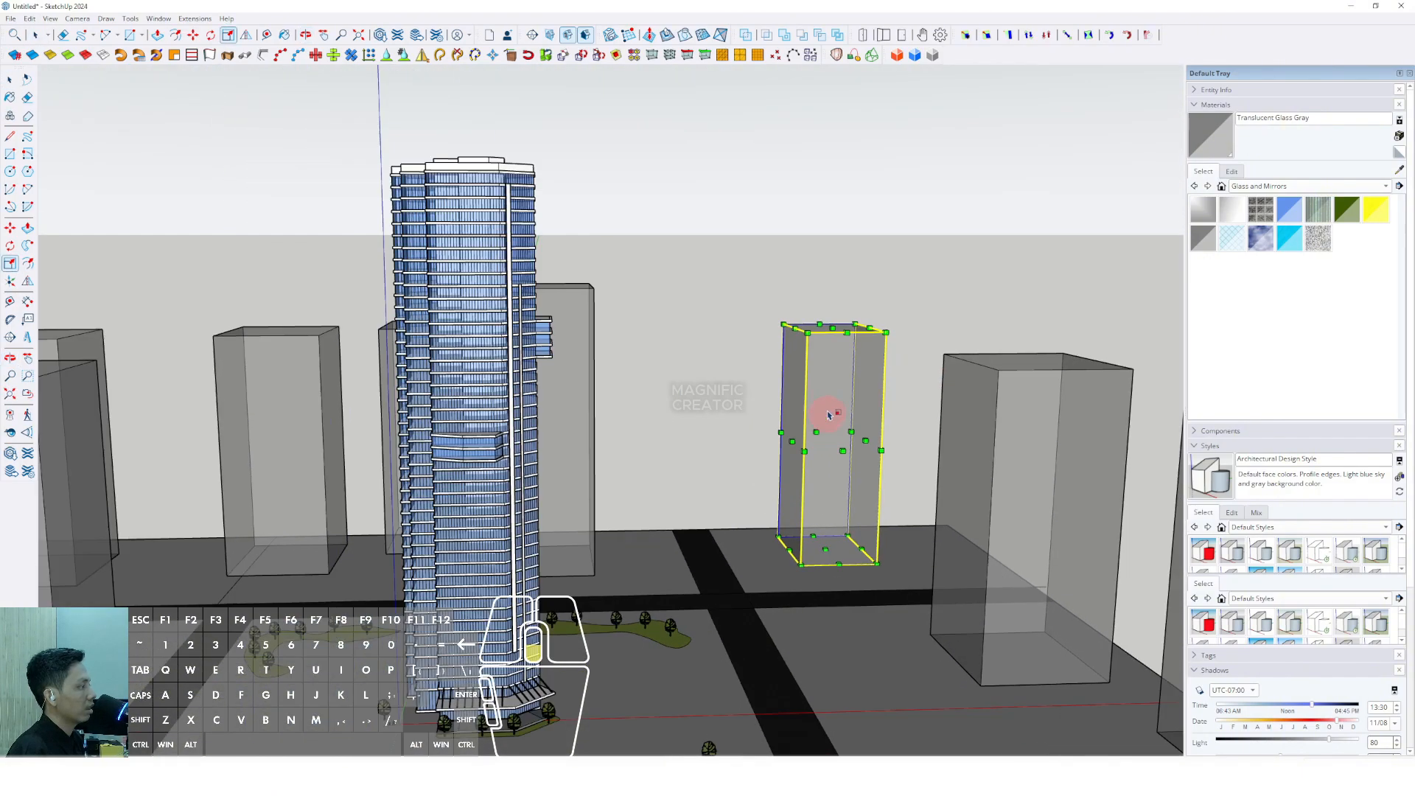
key(space)
key(s)
drag(832, 309, 831, 219)
key(space)
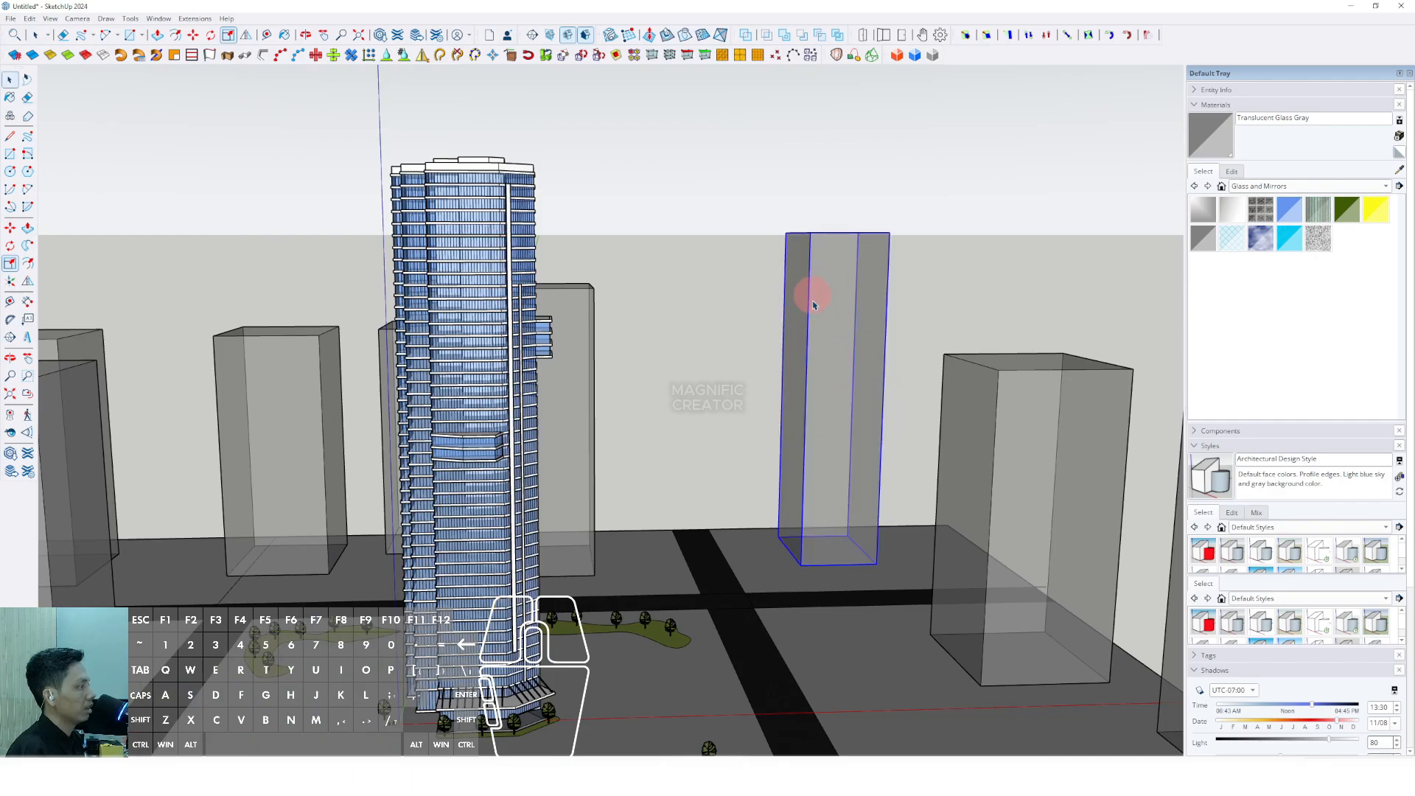
Step: Scale the back-row box building behind the left road junction upward to make it taller
scroll(811, 294, down, 3)
shift+middle_drag(516, 360, 686, 364)
scroll(604, 332, up, 2)
click(550, 332)
key(s)
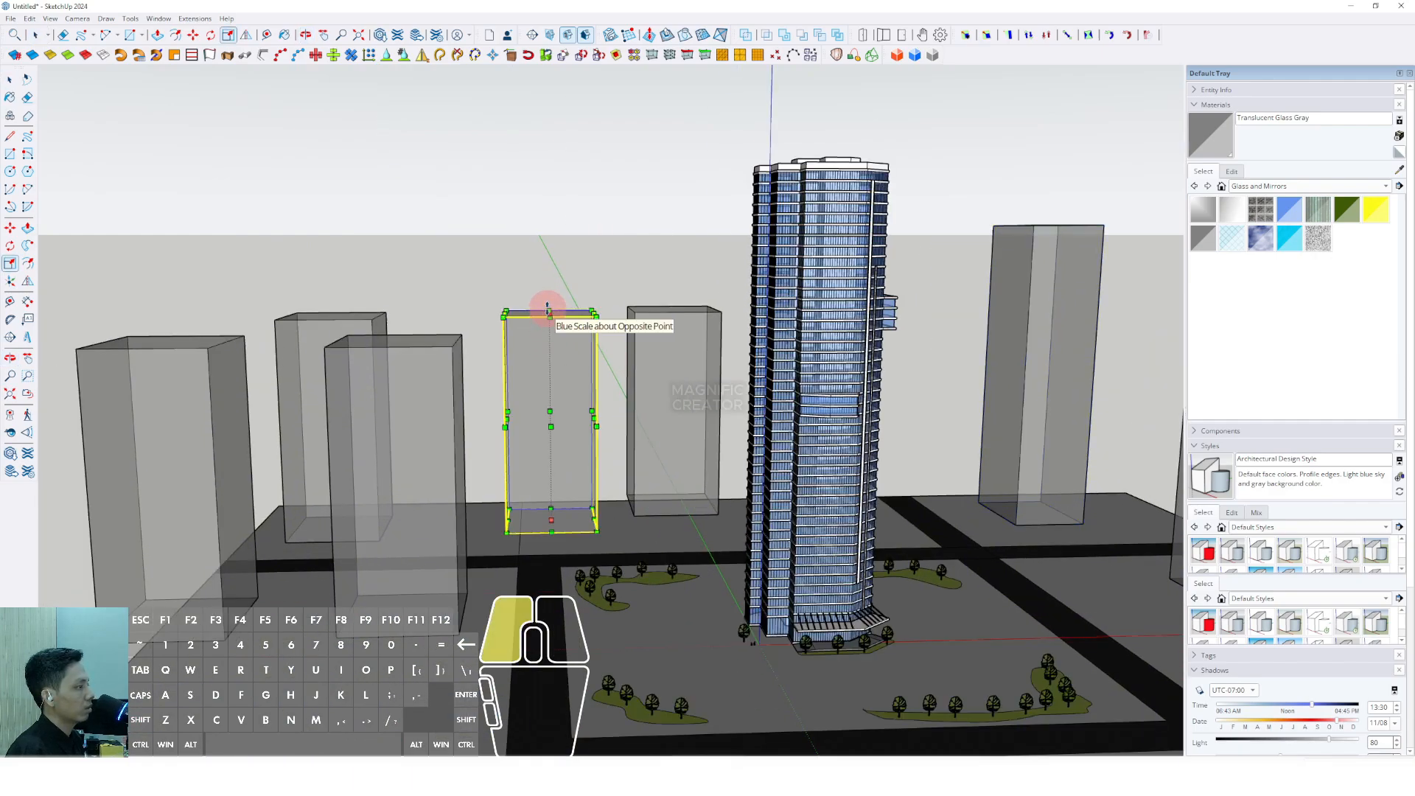
drag(547, 308, 557, 225)
Step: Scale the box building on the left plot nearest the road upward to make it taller
middle_drag(528, 426, 556, 414)
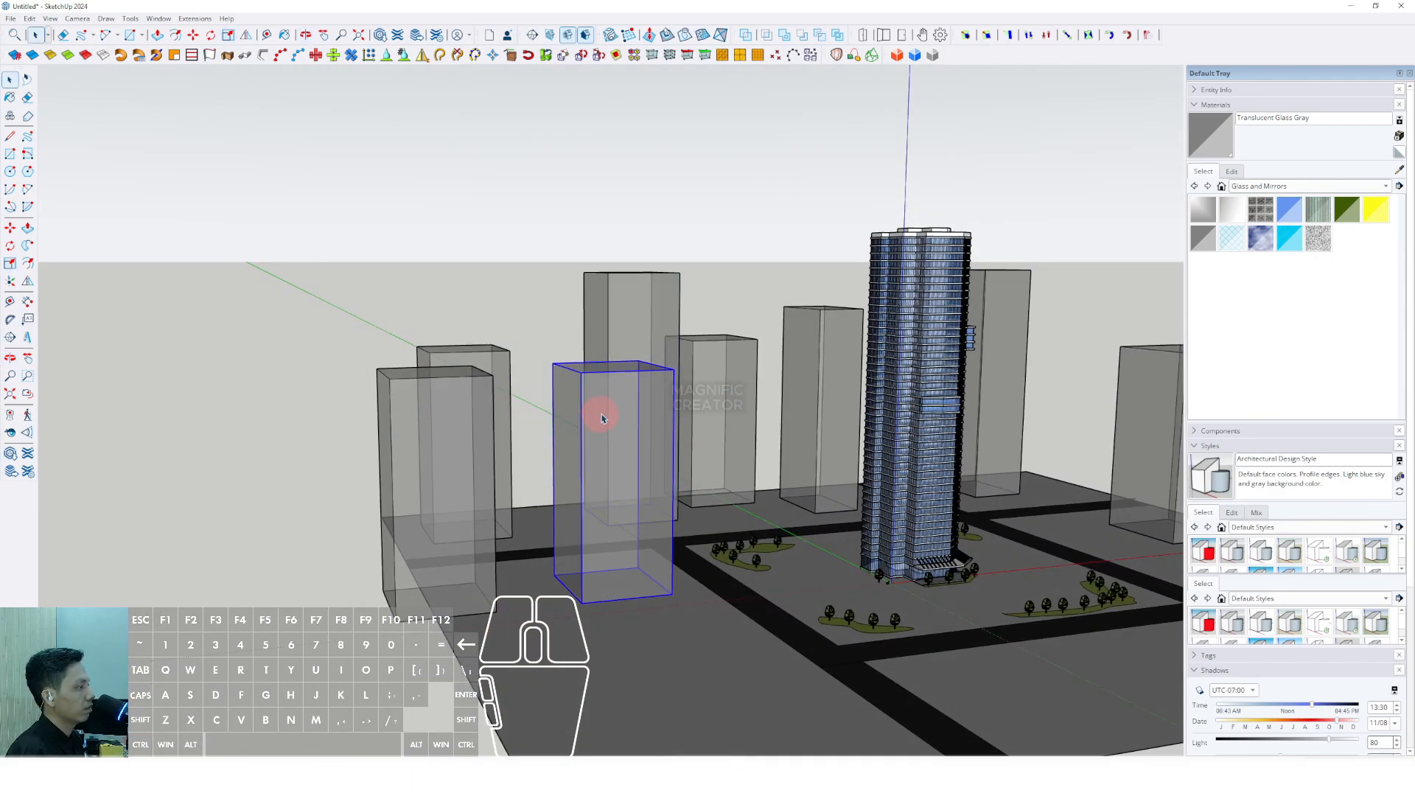
key(s)
drag(600, 370, 606, 298)
key(space)
Step: Scale the nearer box building on the plot right of the skyscraper upward to make it taller
middle_drag(634, 346, 792, 419)
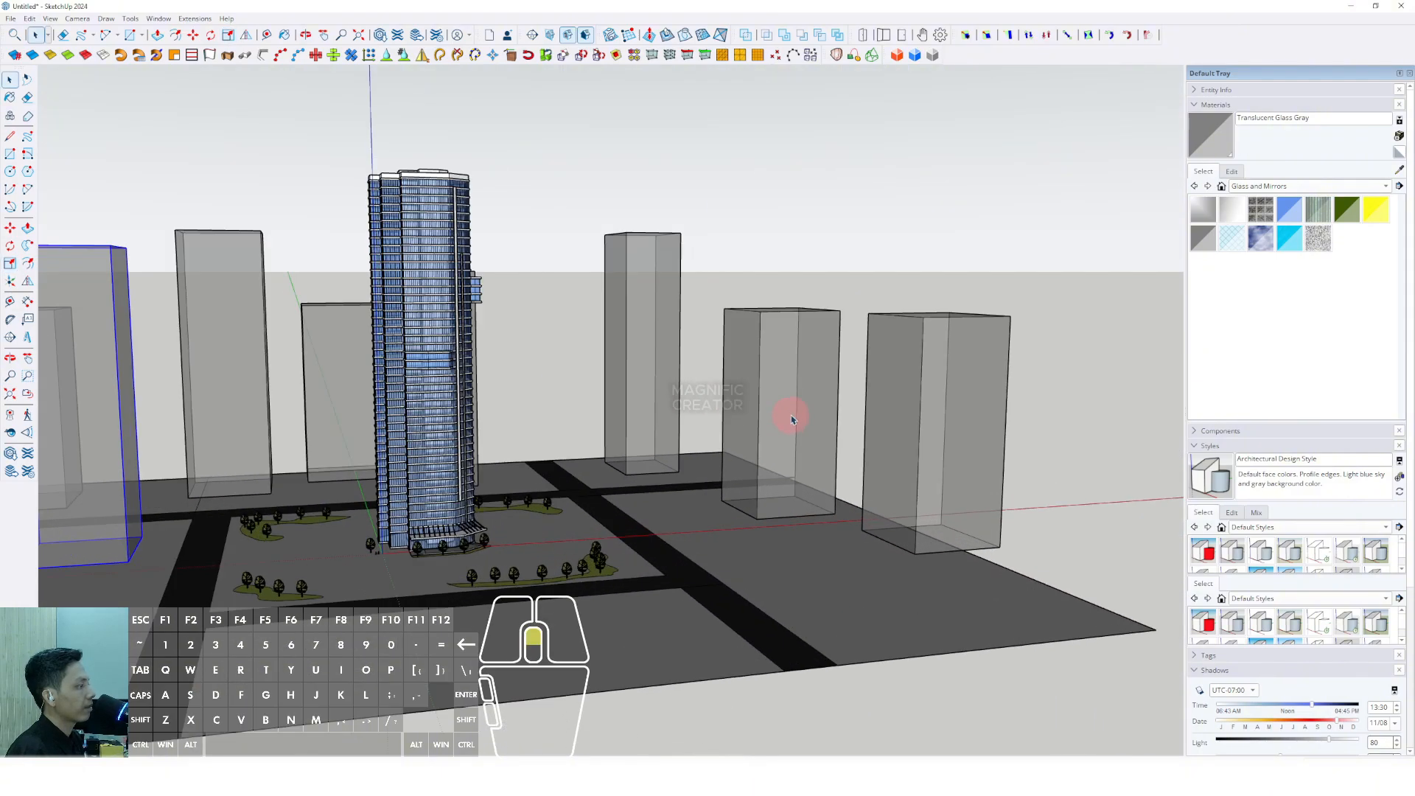
scroll(774, 346, up, 2)
middle_drag(774, 346, 781, 361)
key(s)
drag(785, 293, 784, 231)
key(space)
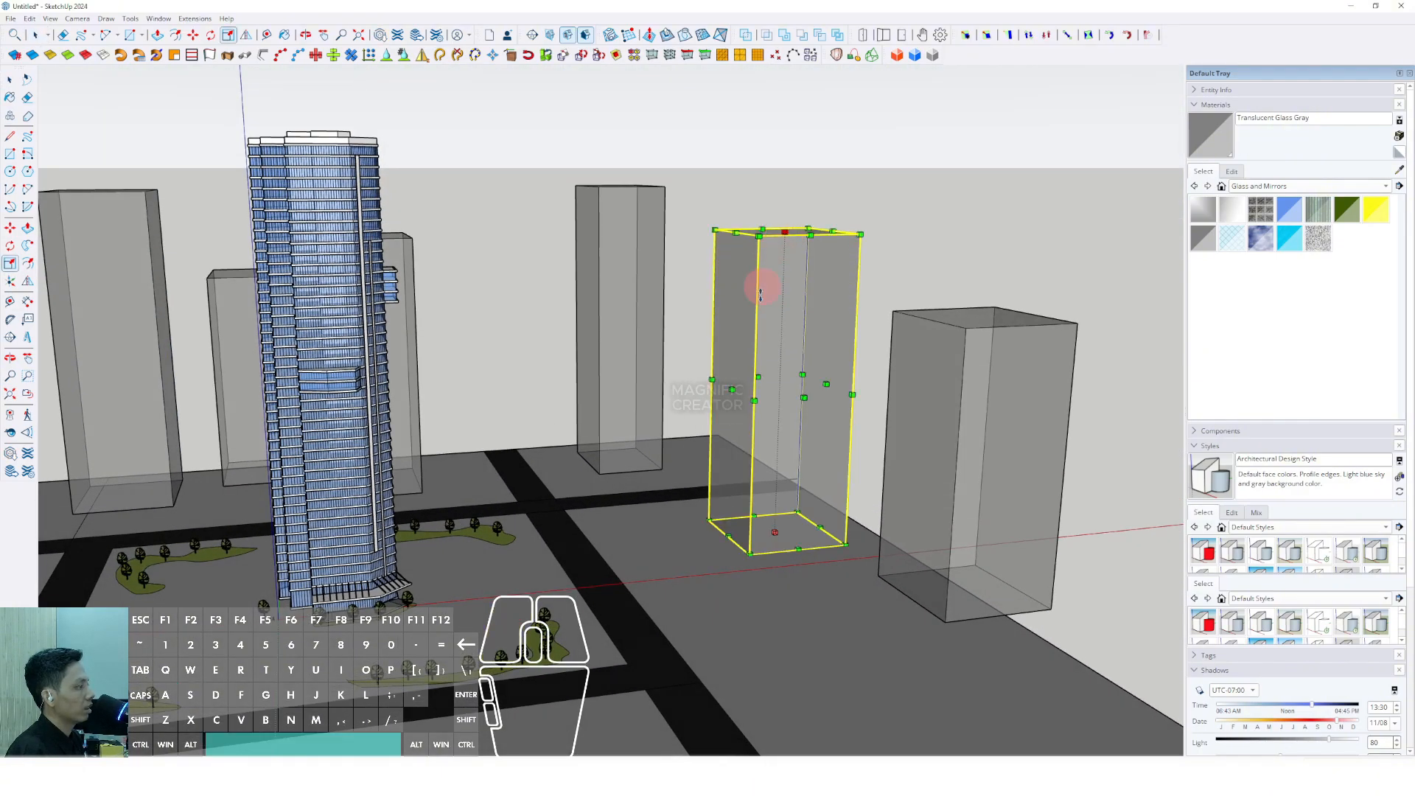
Step: Draw a long narrow rectangle beside the road on the right plot and extrude it into a low block
scroll(710, 354, down, 2)
middle_drag(697, 406, 670, 498)
scroll(670, 498, up, 2)
key(l)
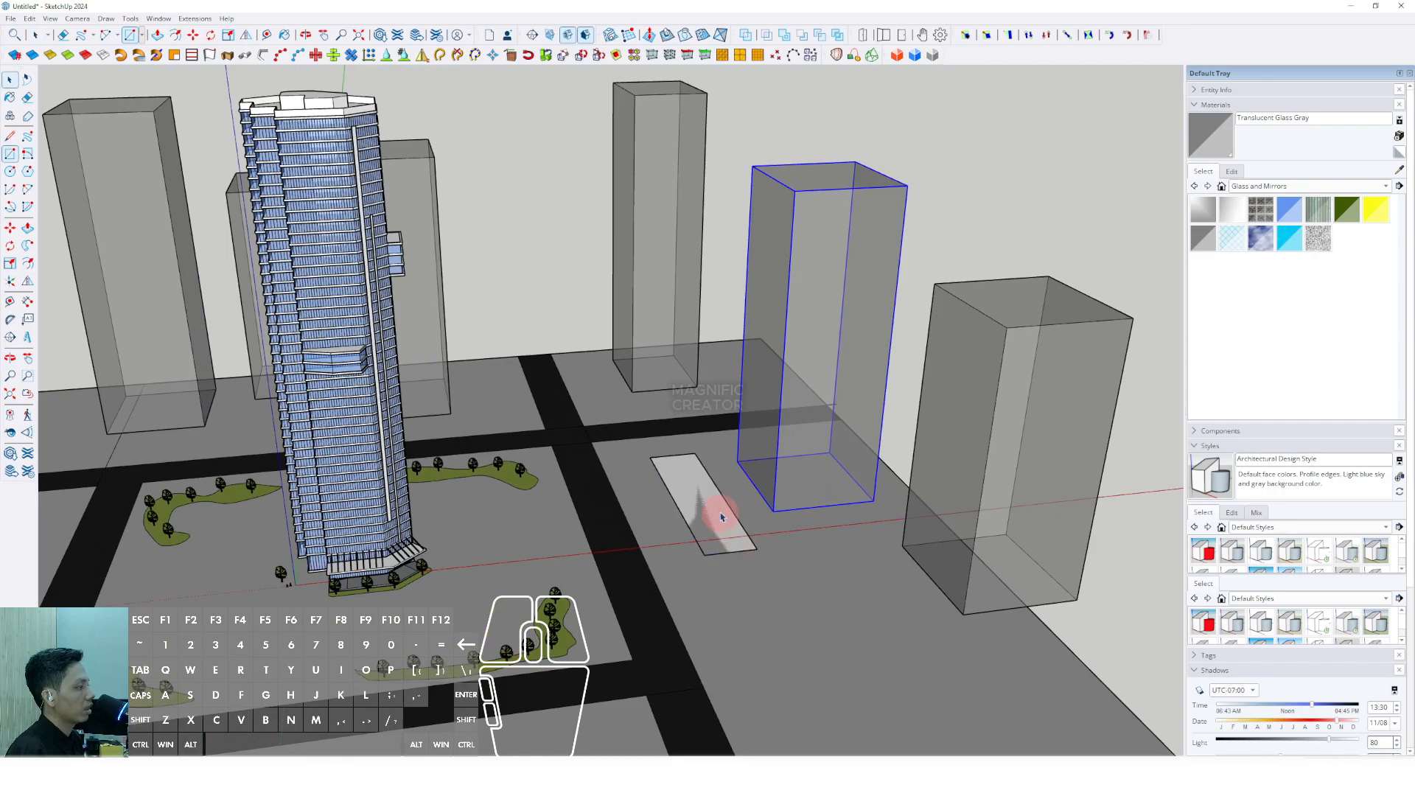
drag(710, 503, 711, 417)
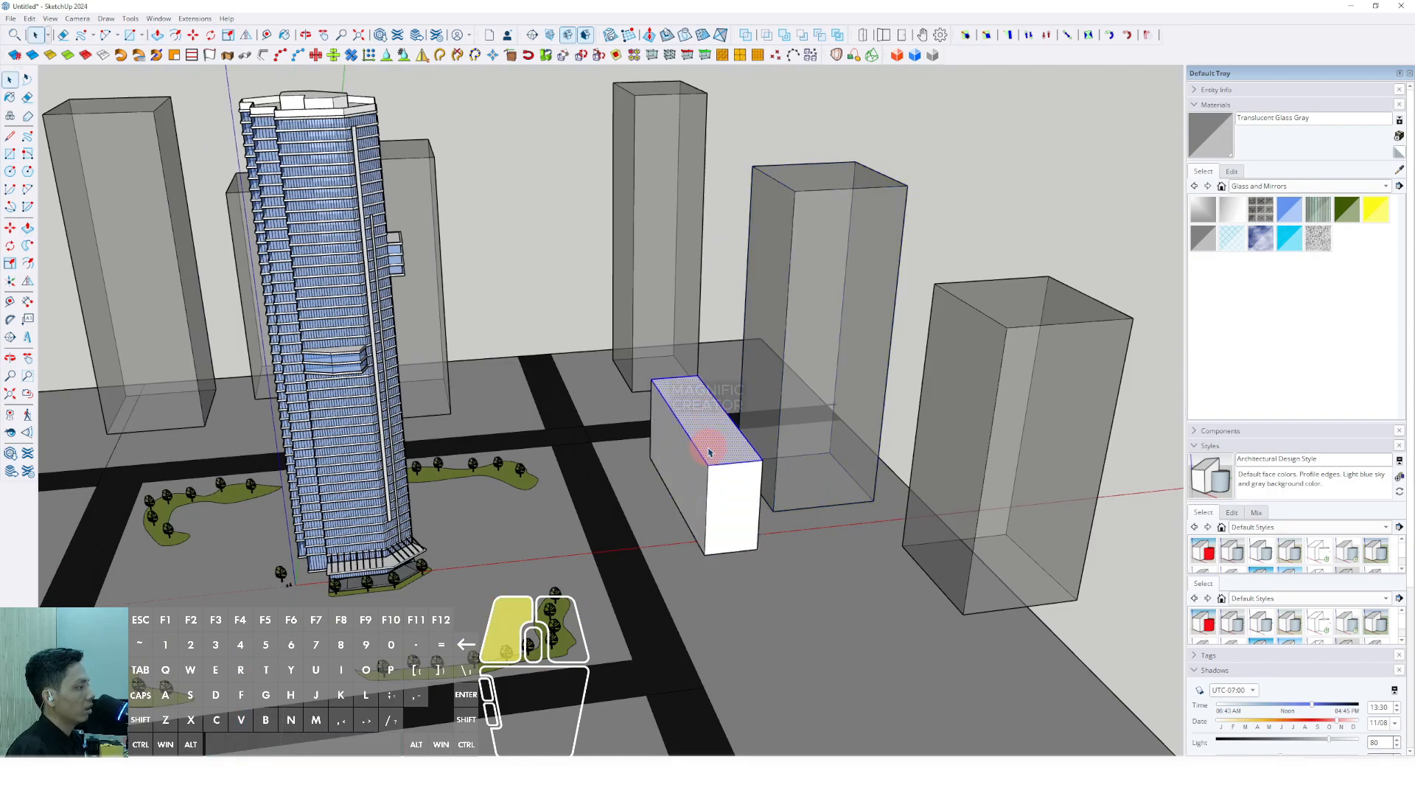
Step: Group the low roadside block and paint it with Translucent Glass Gray
triple_click(708, 451)
right_click(708, 449)
click(751, 554)
key(b)
click(701, 436)
key(space)
Step: Draw a small rectangle on the rear plot beside the road, behind the grass bed, and extrude it into a low block
scroll(694, 445, down, 3)
middle_drag(692, 455, 679, 411)
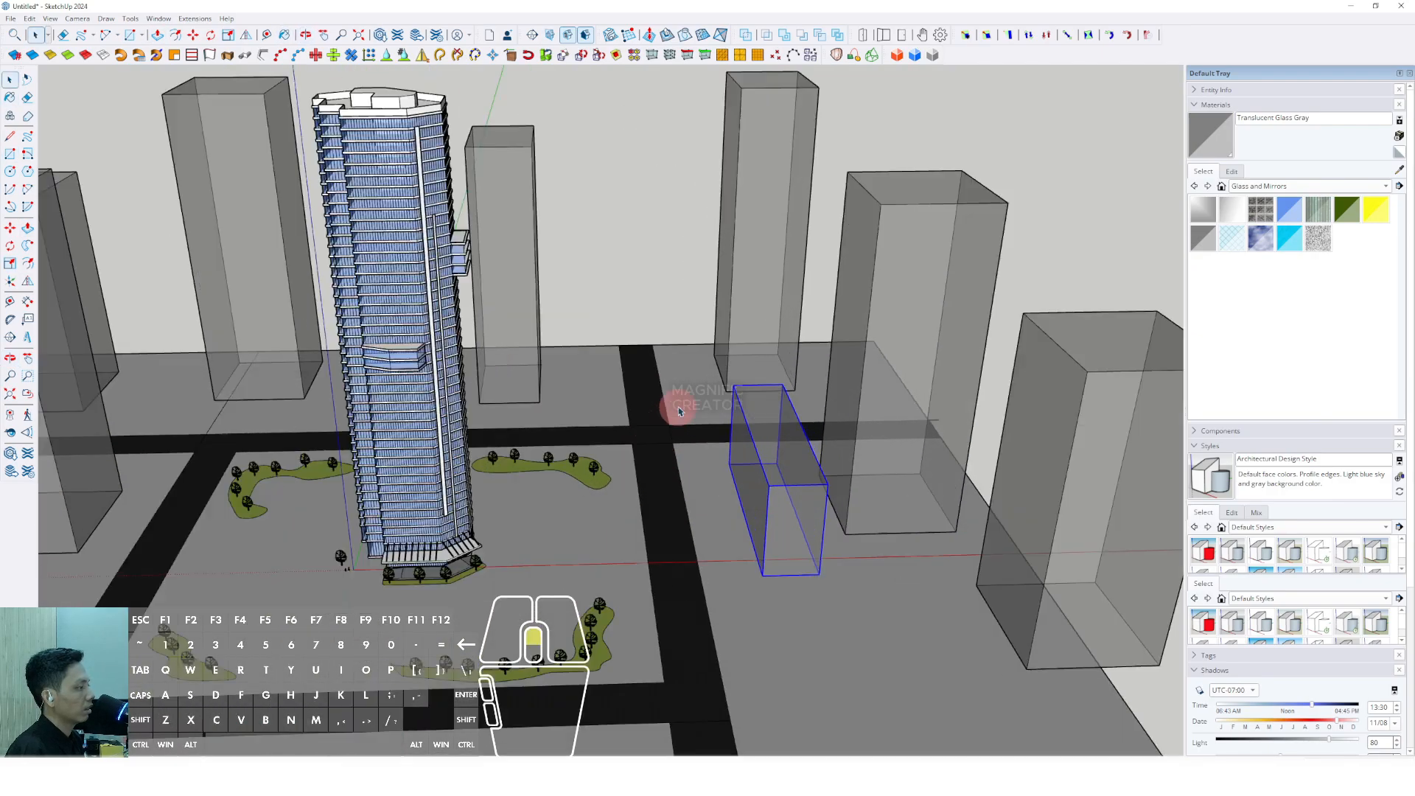
scroll(679, 411, up, 3)
middle_drag(506, 417, 516, 422)
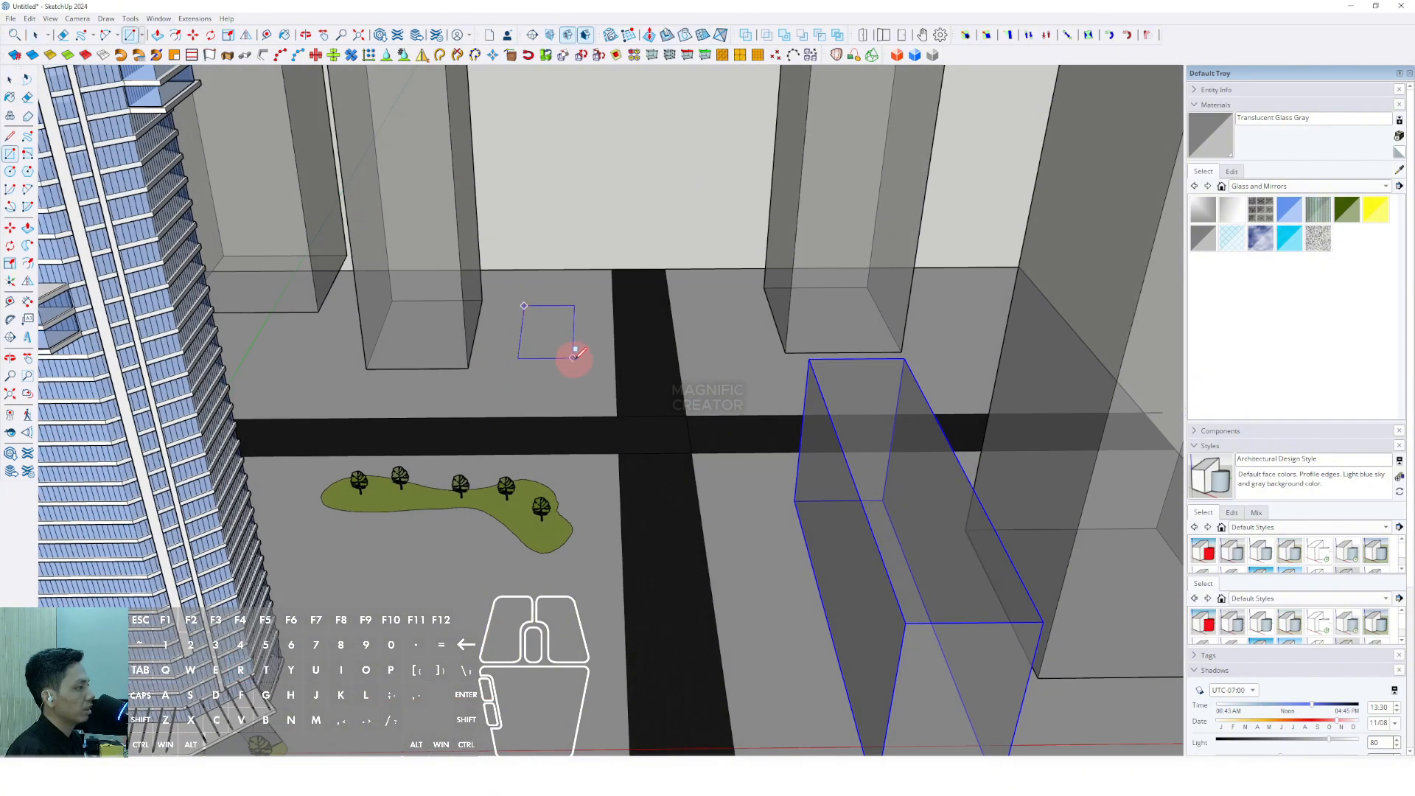
click(544, 209)
key(space)
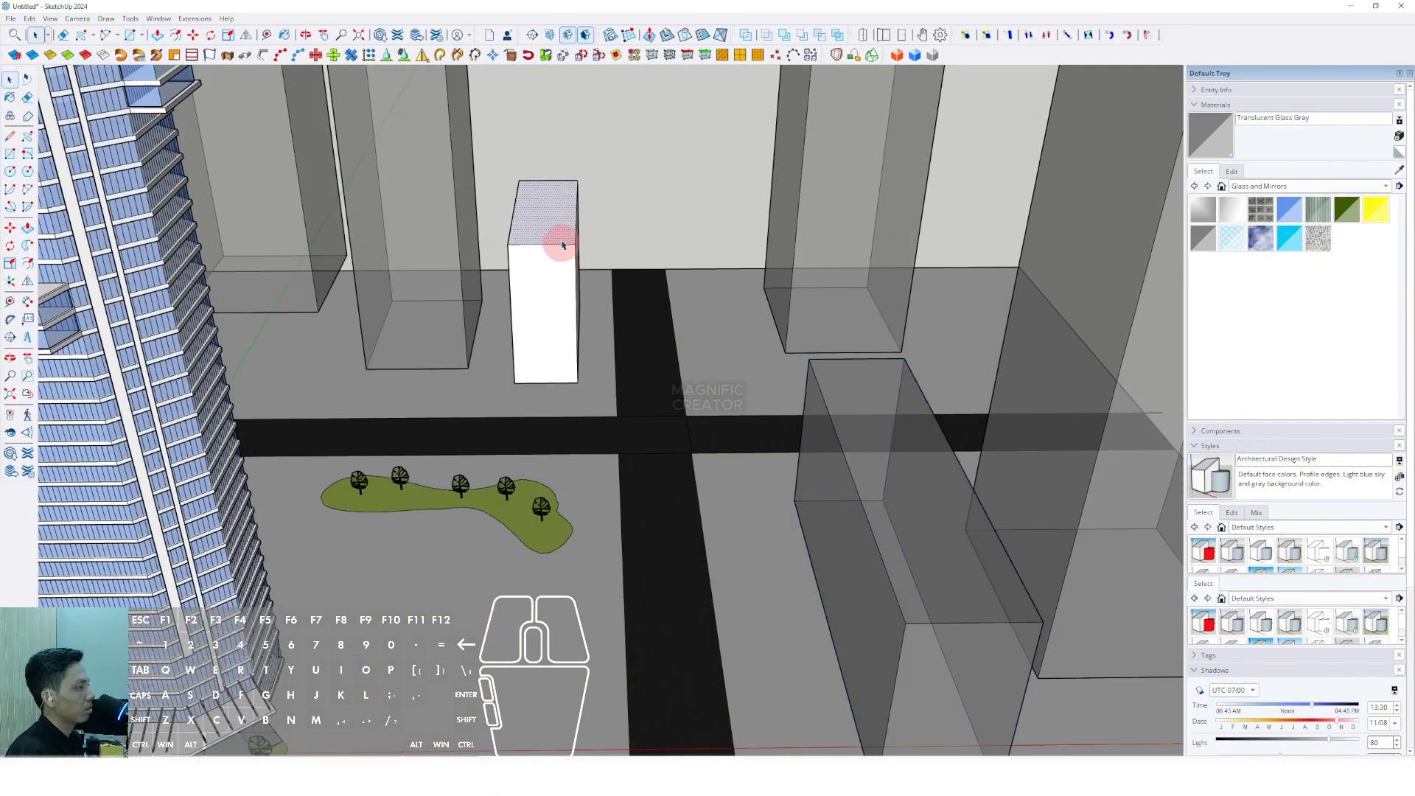
click(555, 214)
click(559, 255)
Step: Group the small block on the rear plot and paint it with Translucent Glass Gray
key(space)
triple_click(552, 247)
right_click(552, 247)
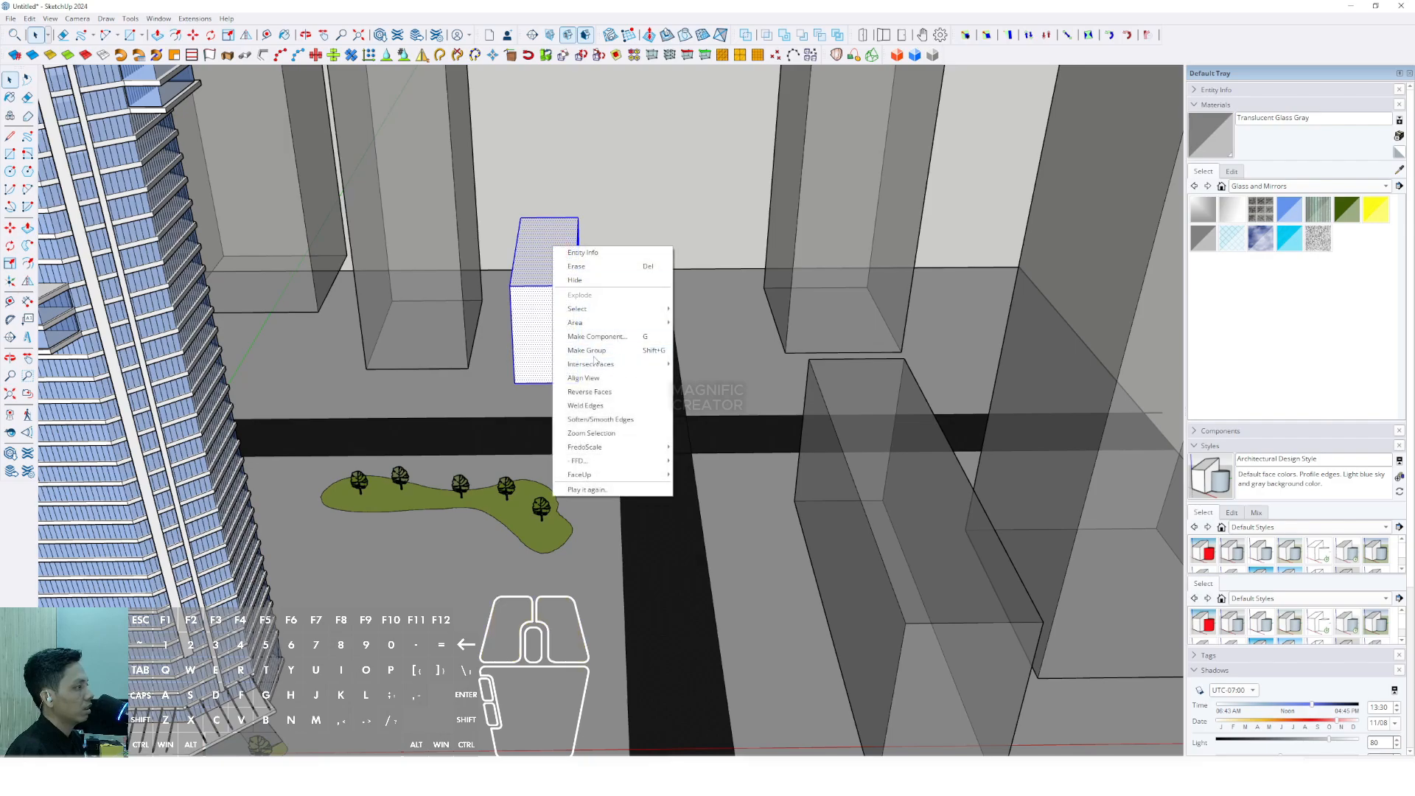
click(574, 349)
key(b)
click(547, 284)
scroll(651, 339, down, 5)
scroll(670, 305, up, 4)
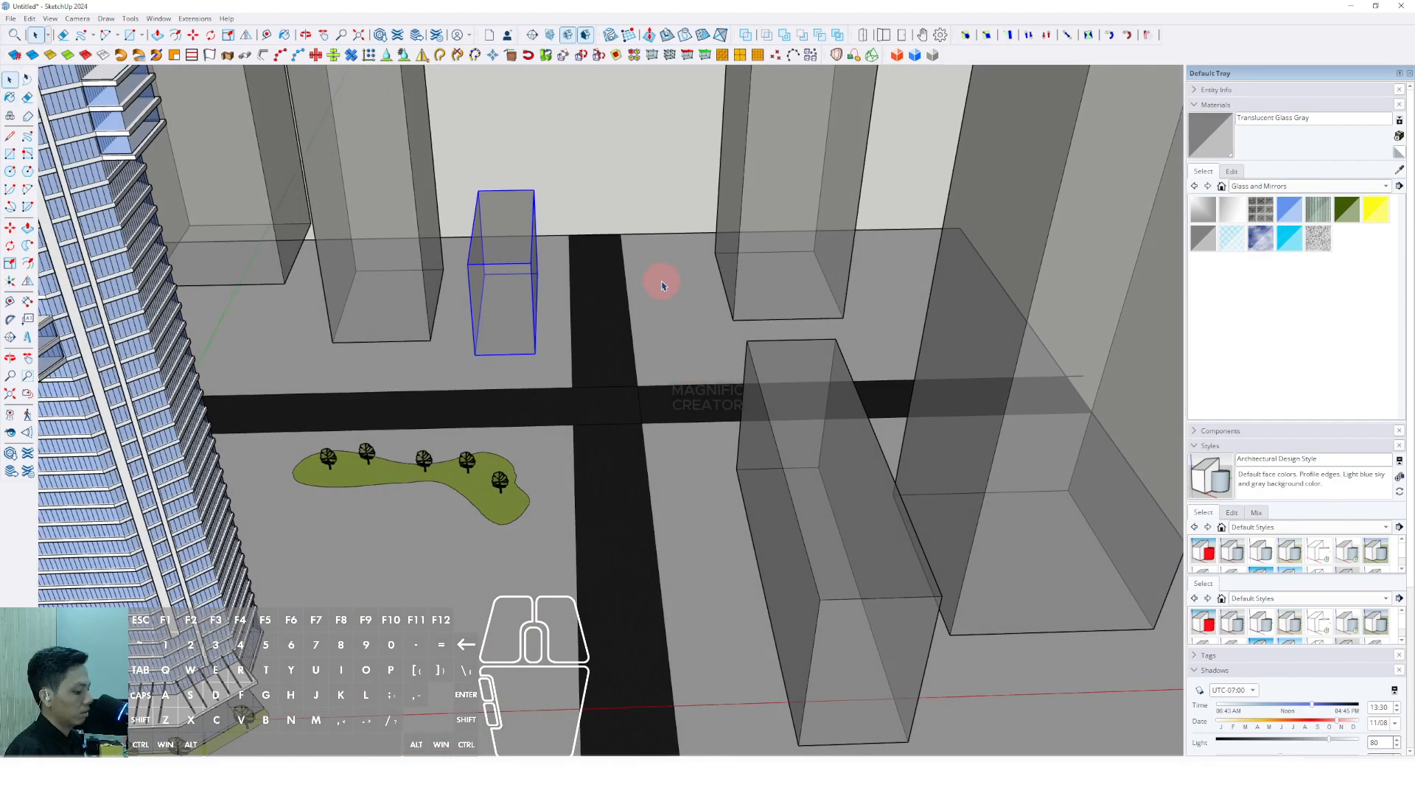
Step: Draw another small rectangle on the opposite side of the rear road and extrude it into a low block
key(space)
key(r)
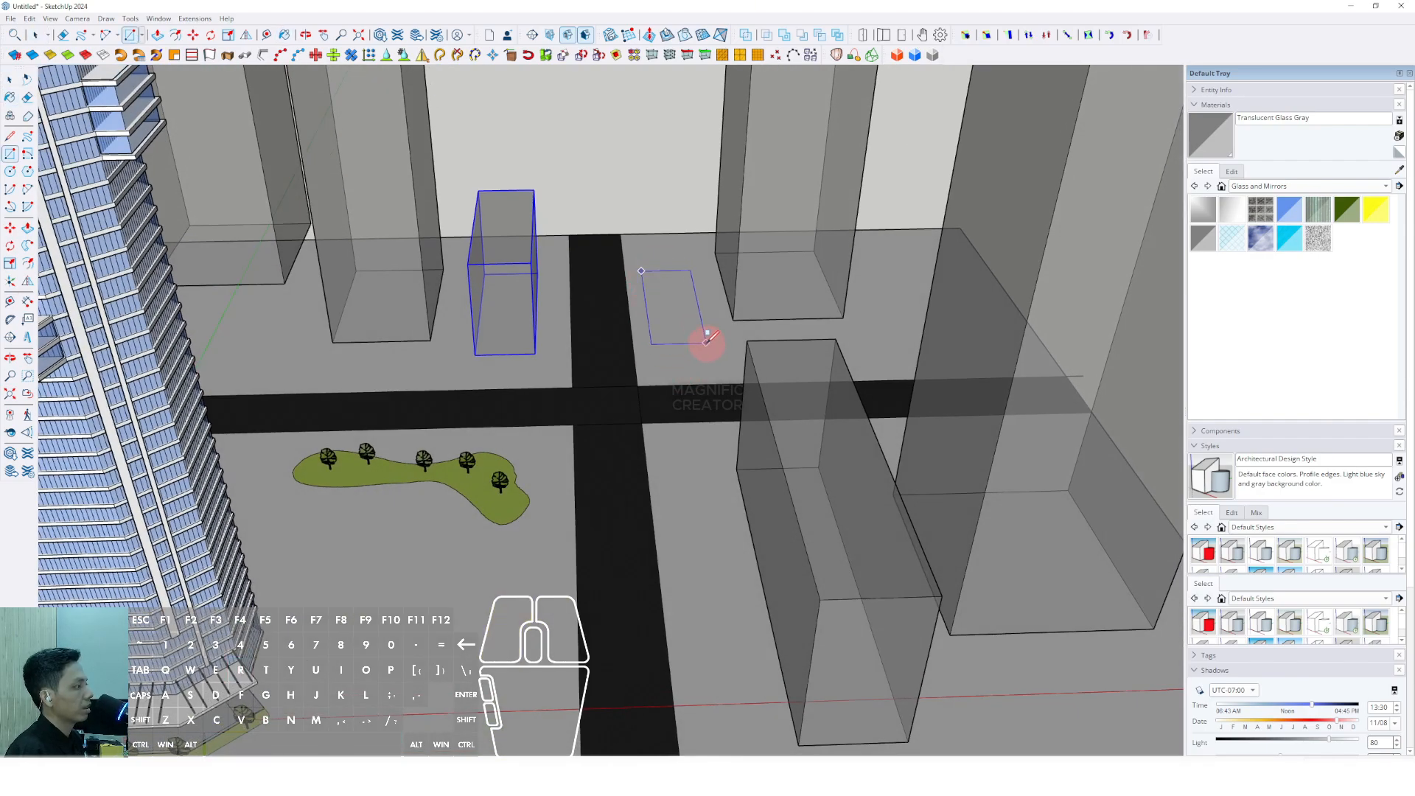
click(706, 342)
key(space)
key(v)
click(677, 306)
Step: Group the new block across the rear road and paint it with Translucent Glass Gray
right_click(679, 234)
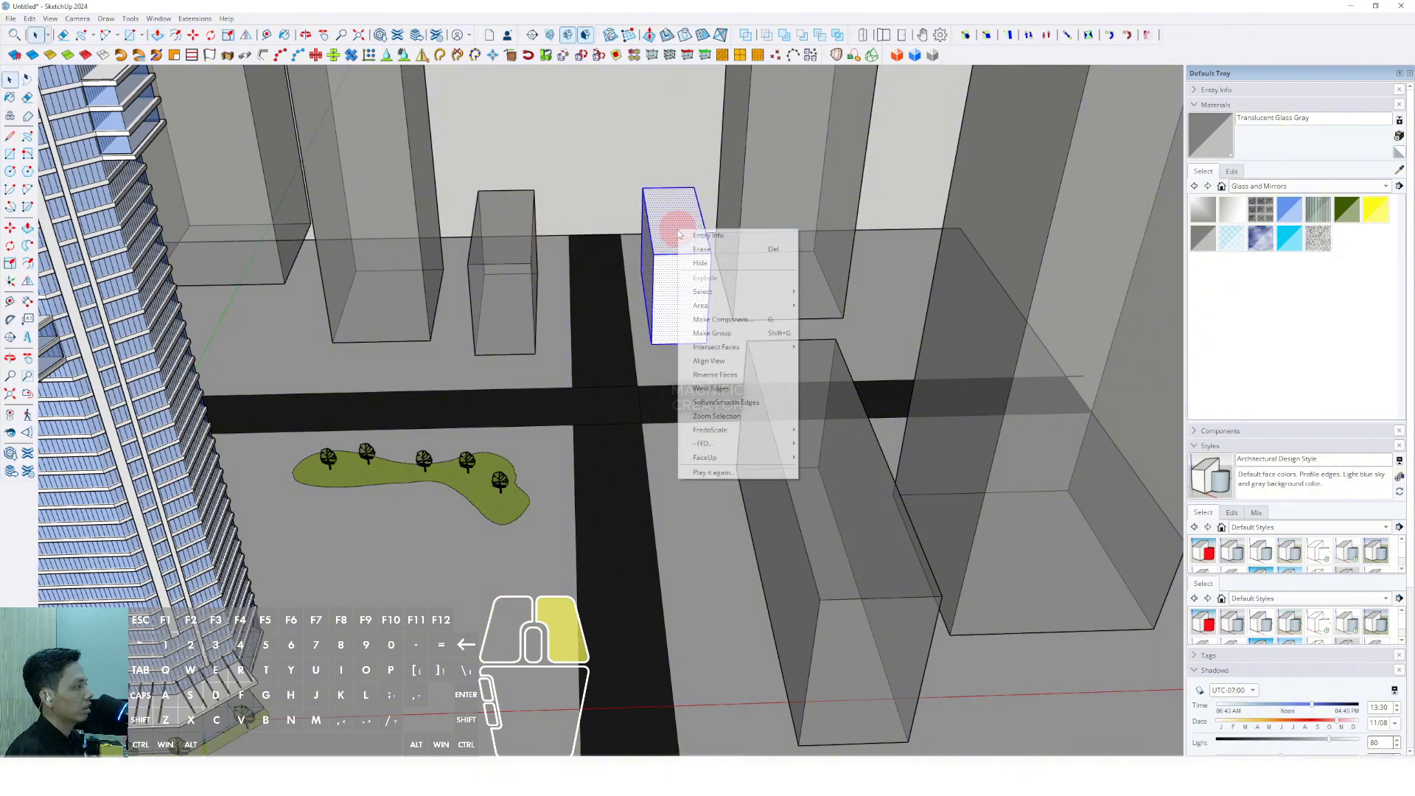
click(701, 339)
click(672, 239)
Step: Draw a long narrow rectangle along the road behind the skyscraper and extrude it into a low, wide block
scroll(672, 343, down, 6)
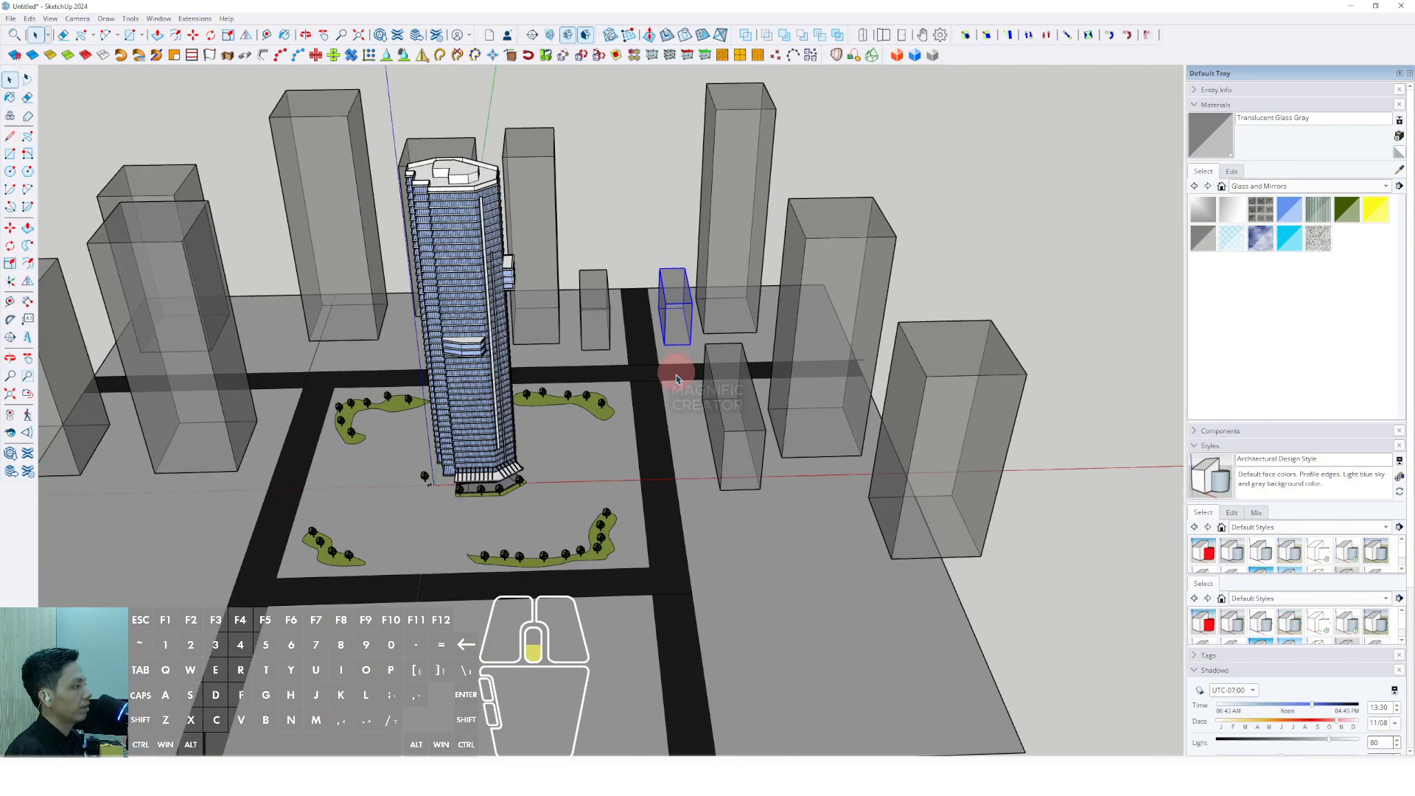
shift+middle_drag(673, 369, 799, 380)
scroll(546, 373, up, 5)
key(space)
key(r)
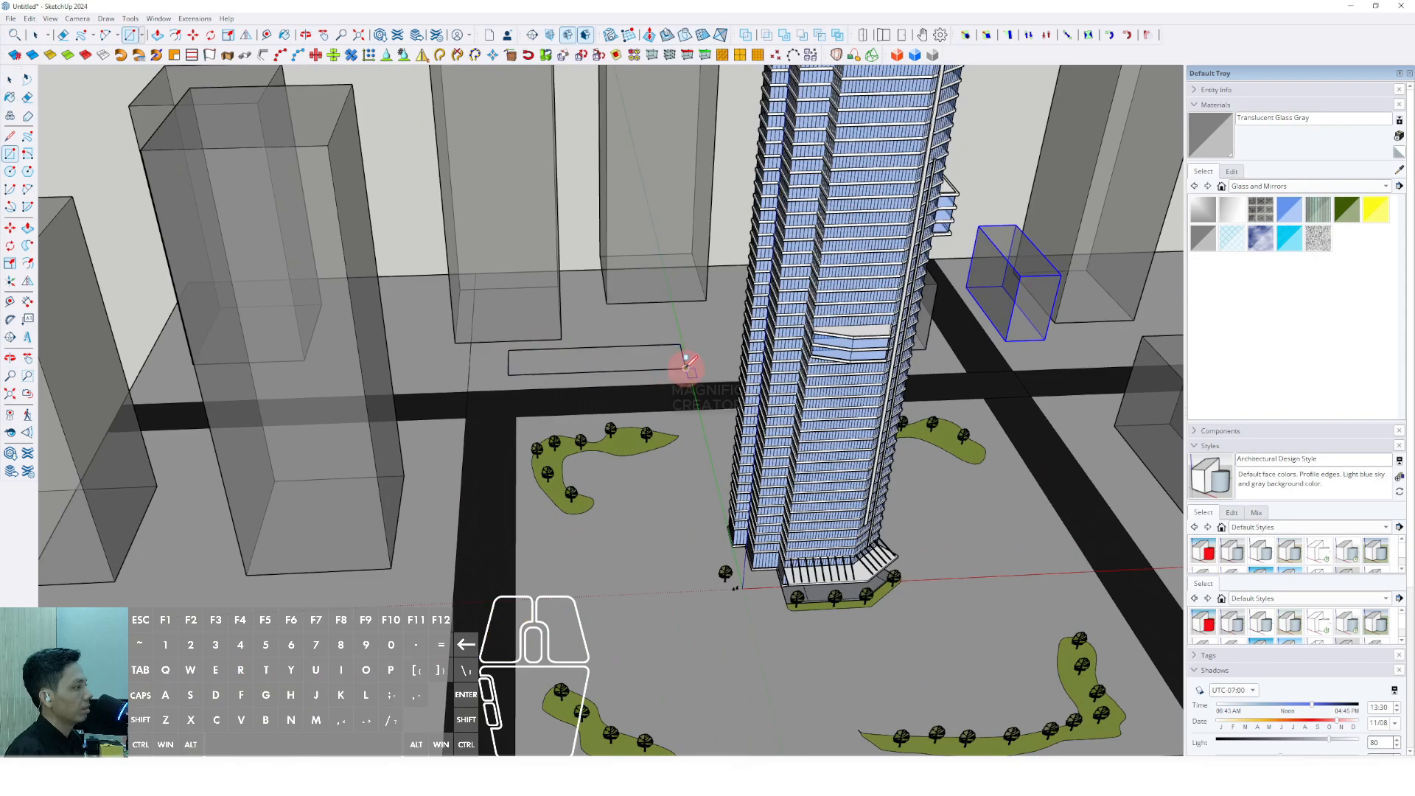
key(p)
click(663, 370)
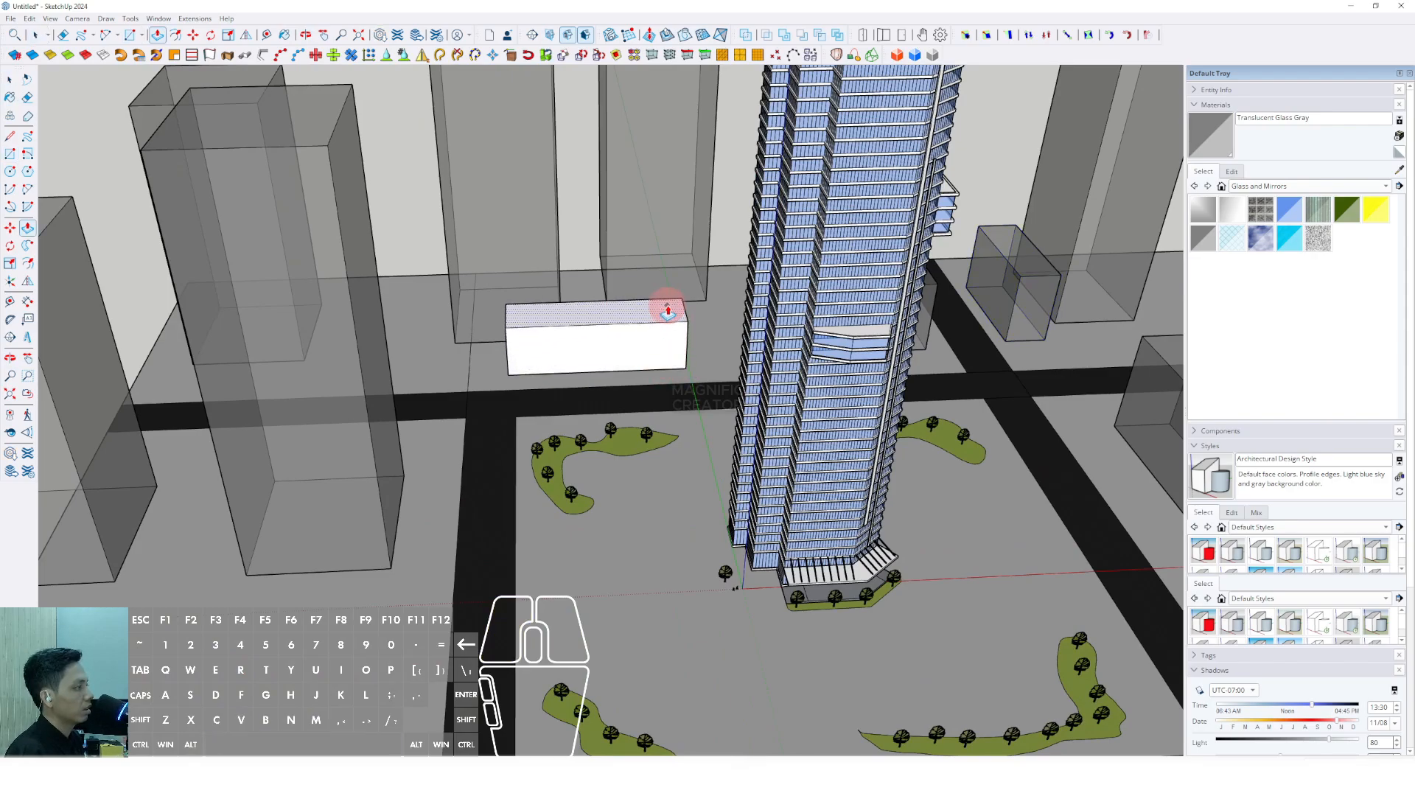
Step: Group the long low block behind the skyscraper and paint it with Translucent Glass Gray
right_click(661, 320)
click(689, 426)
key(b)
click(642, 331)
Step: Copy the tall context building on the rear corner plot to a spot just beyond the site's edge
scroll(645, 339, down, 5)
mouse_move(751, 428)
shift+middle_down()
mouse_move(724, 402)
mouse_move(730, 325)
shift+middle_up()
key(space)
scroll(824, 415, up, 3)
middle_drag(826, 420, 680, 626)
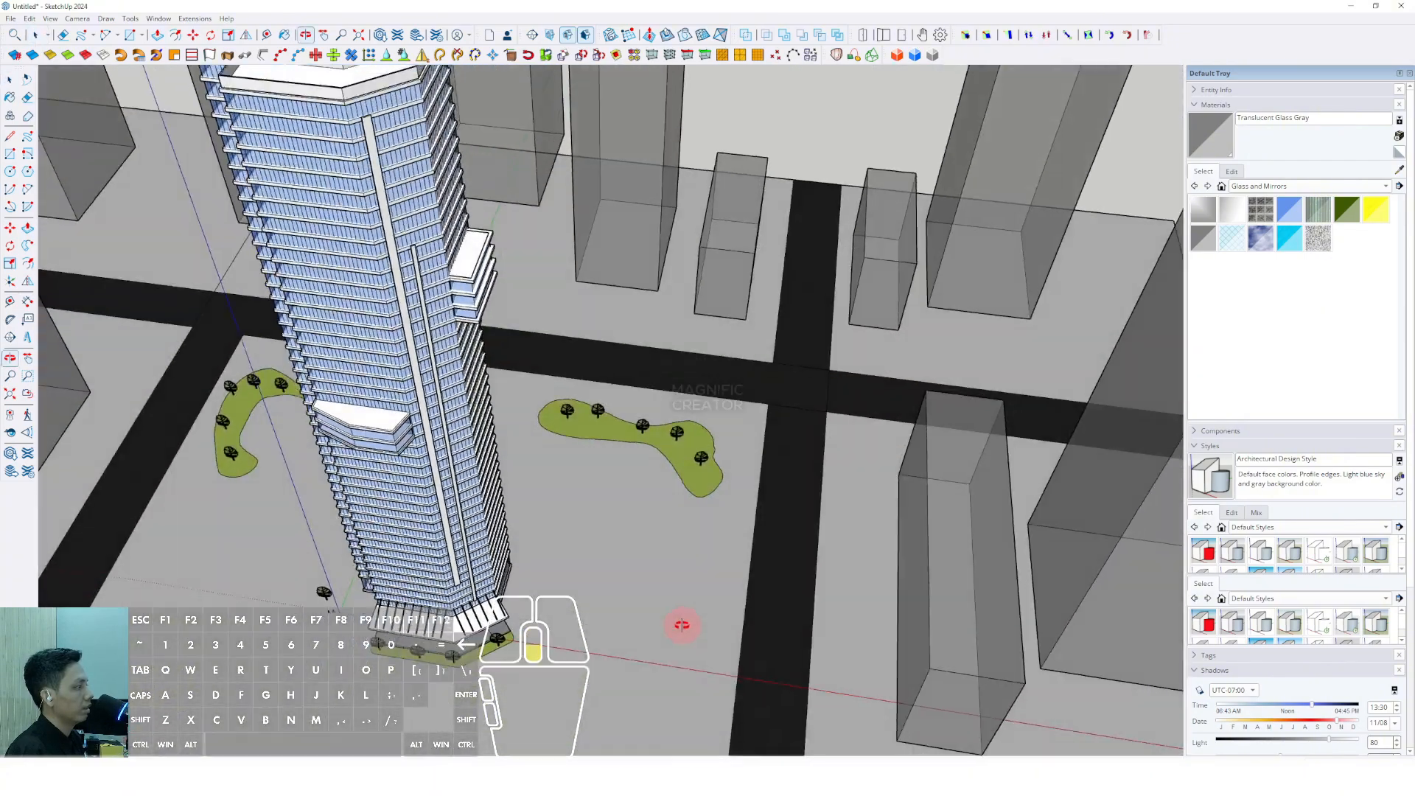
scroll(855, 293, down, 4)
middle_drag(855, 292, 813, 488)
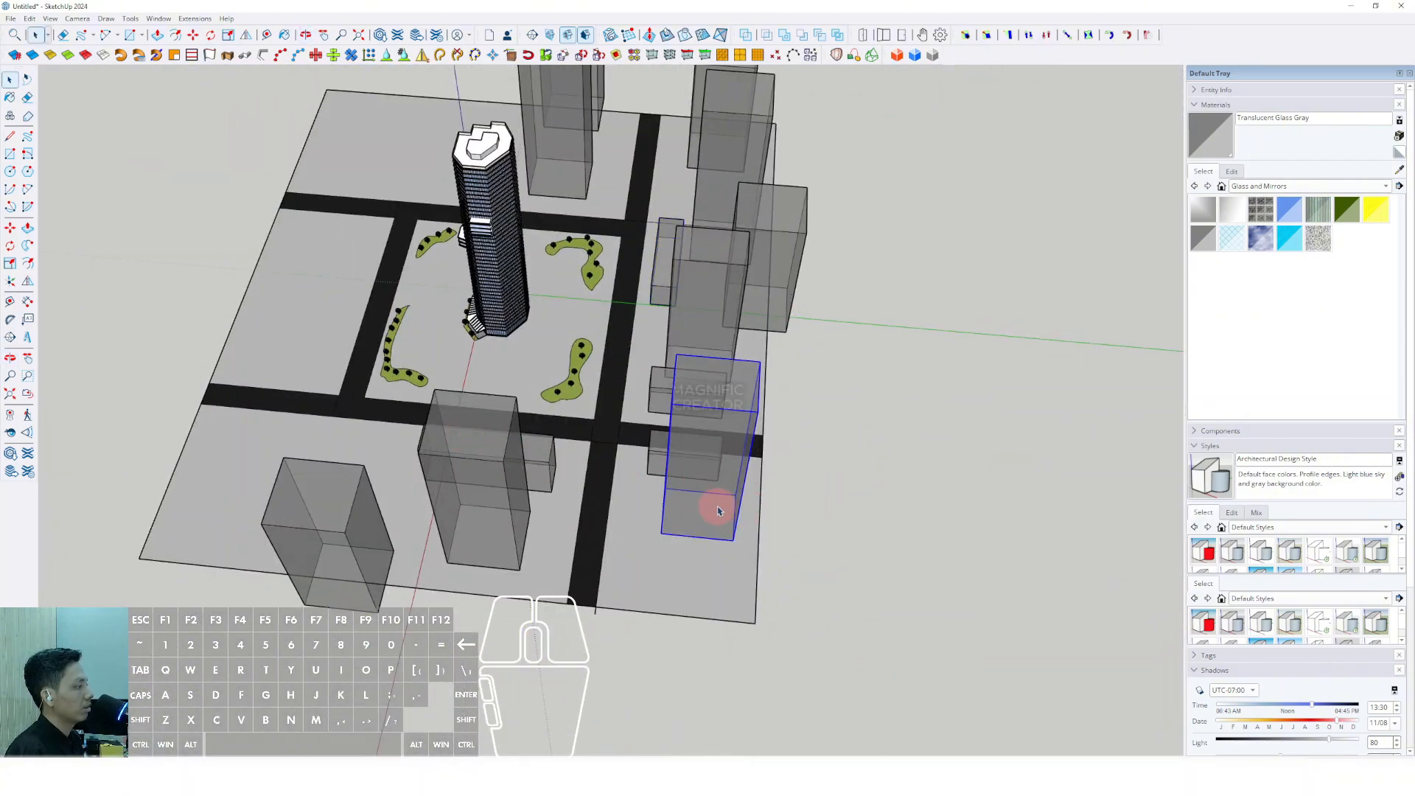
shift+middle_drag(719, 510, 661, 511)
key(m)
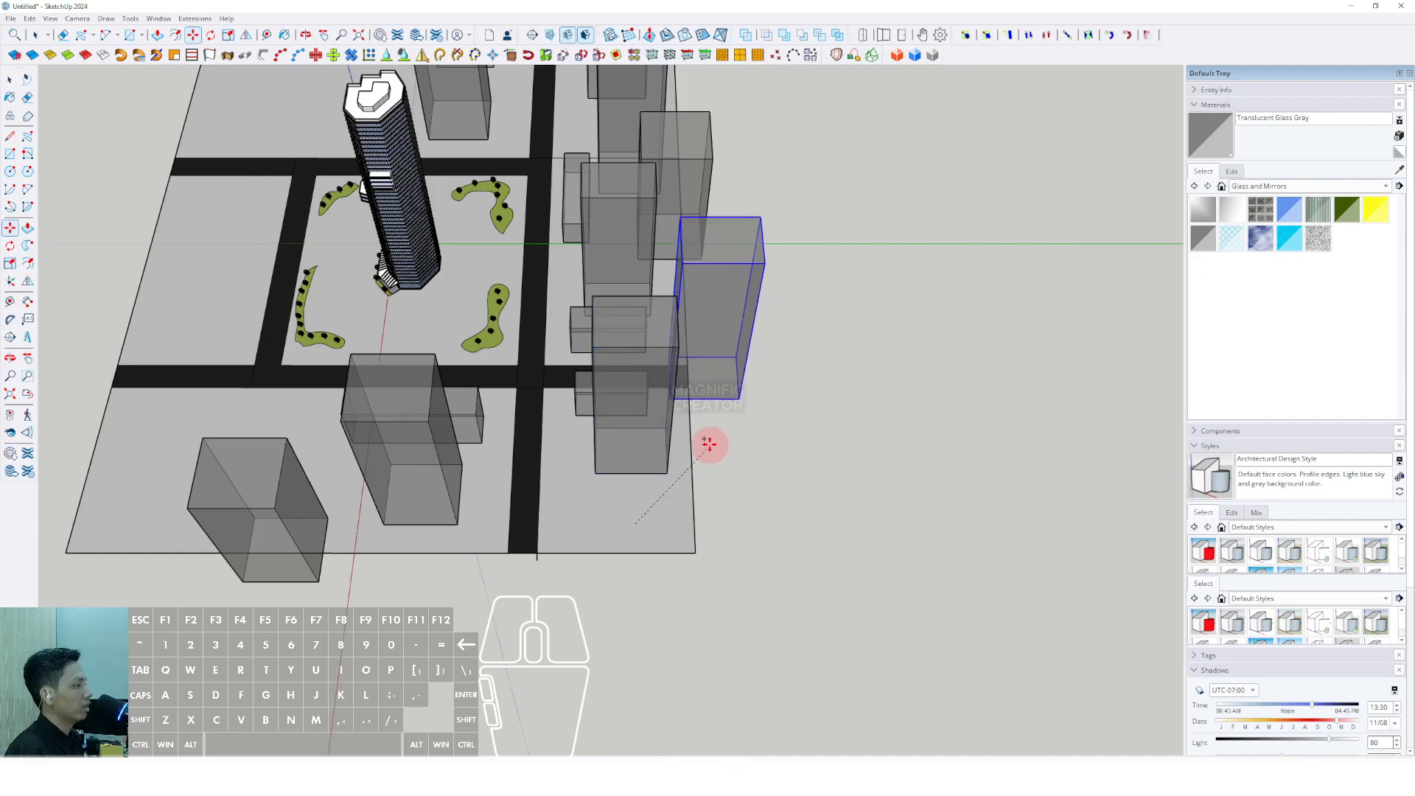
click(709, 408)
Step: Place two more copies of the tall building farther out on the open area behind the site
click(852, 477)
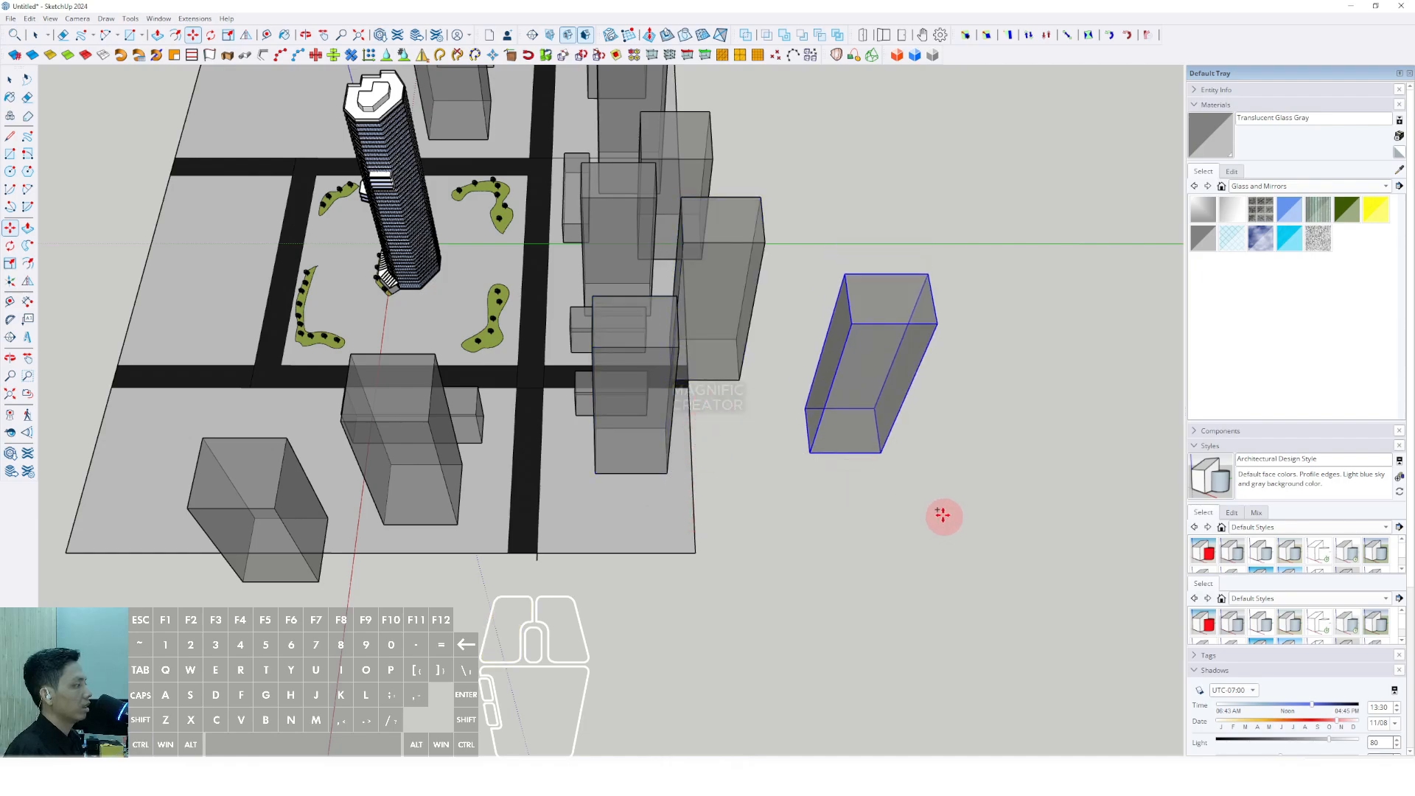
scroll(941, 515, down, 2)
shift+middle_drag(767, 475, 610, 554)
key(ctrl)
click(863, 531)
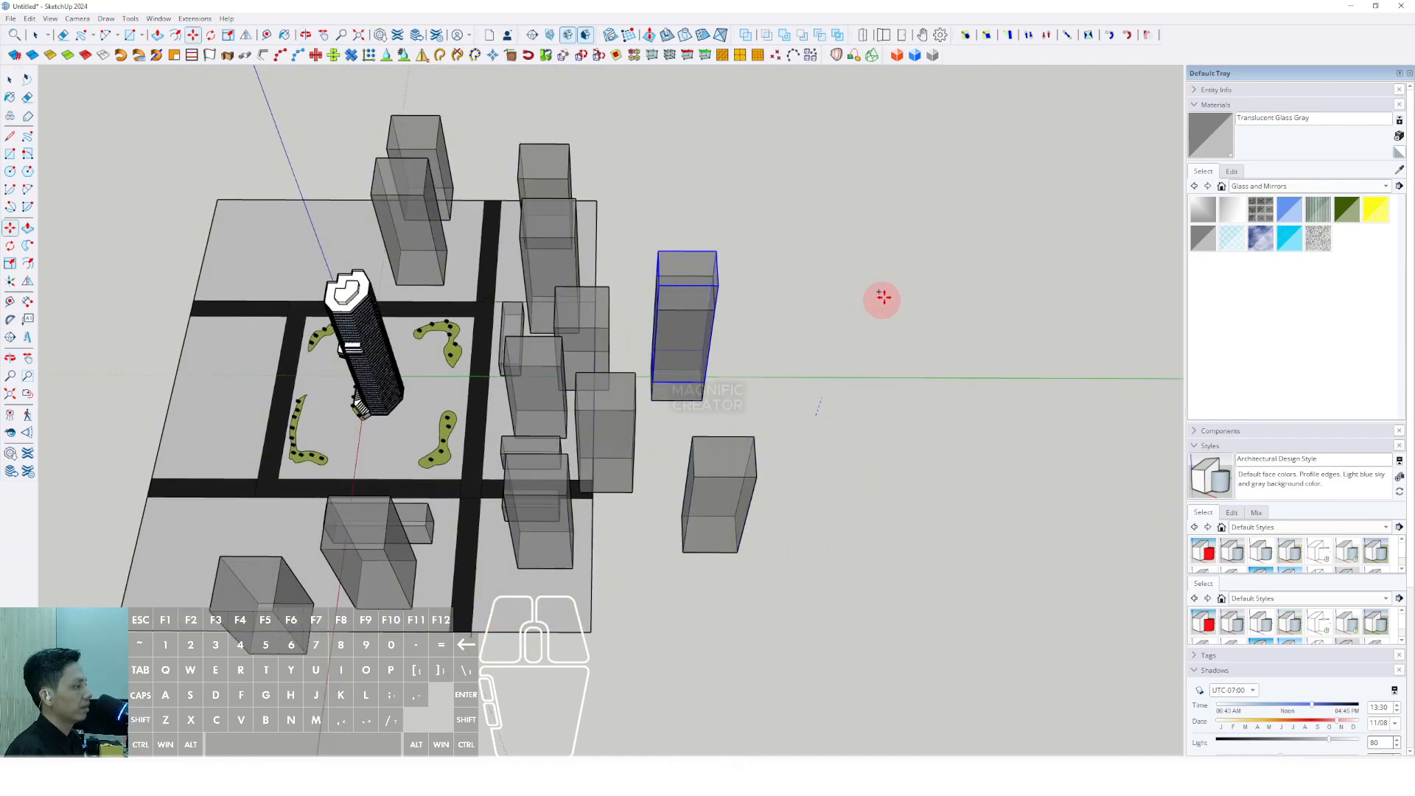
click(796, 278)
Step: Scale the outlying copied buildings upward to vary their heights
key(space)
middle_drag(744, 373, 850, 289)
click(667, 308)
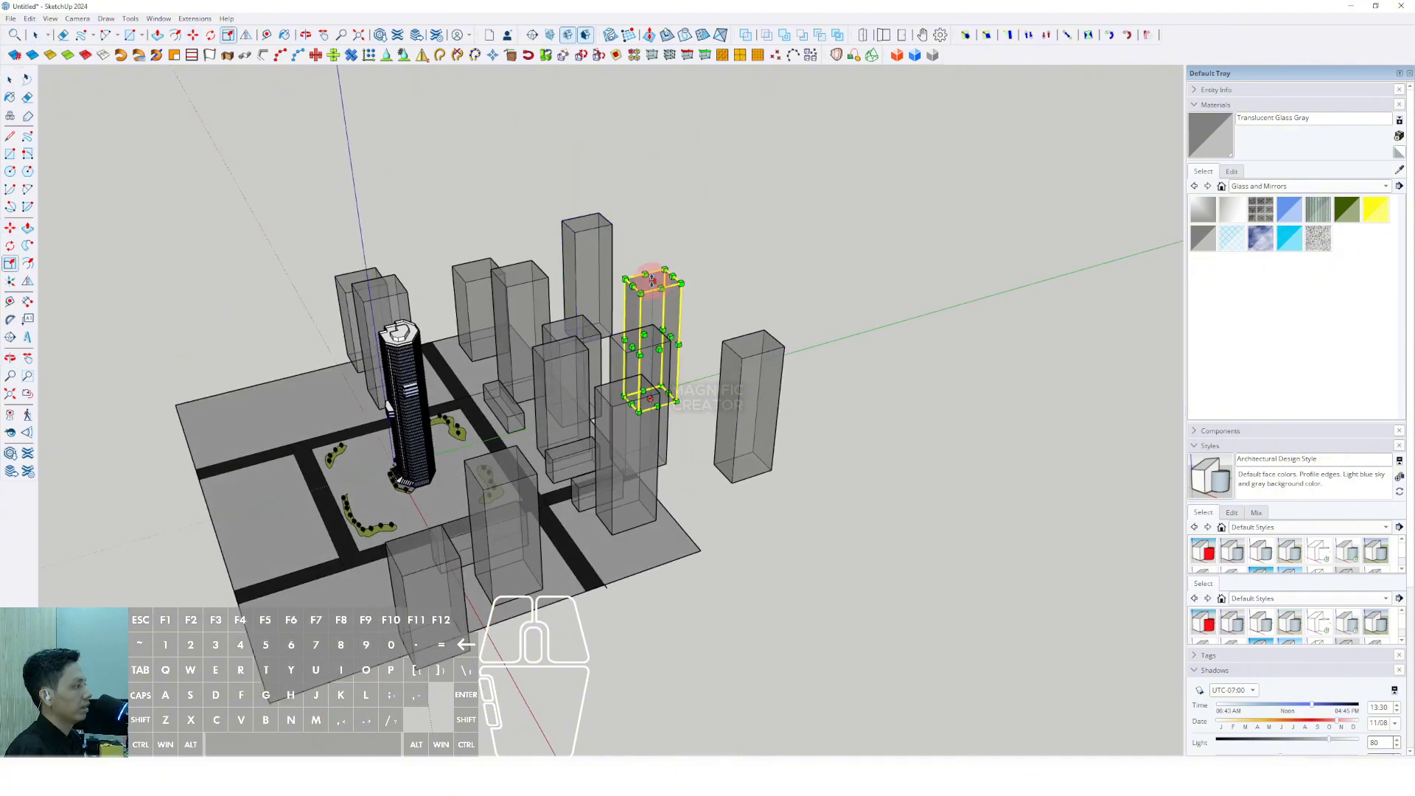
key(space)
click(760, 366)
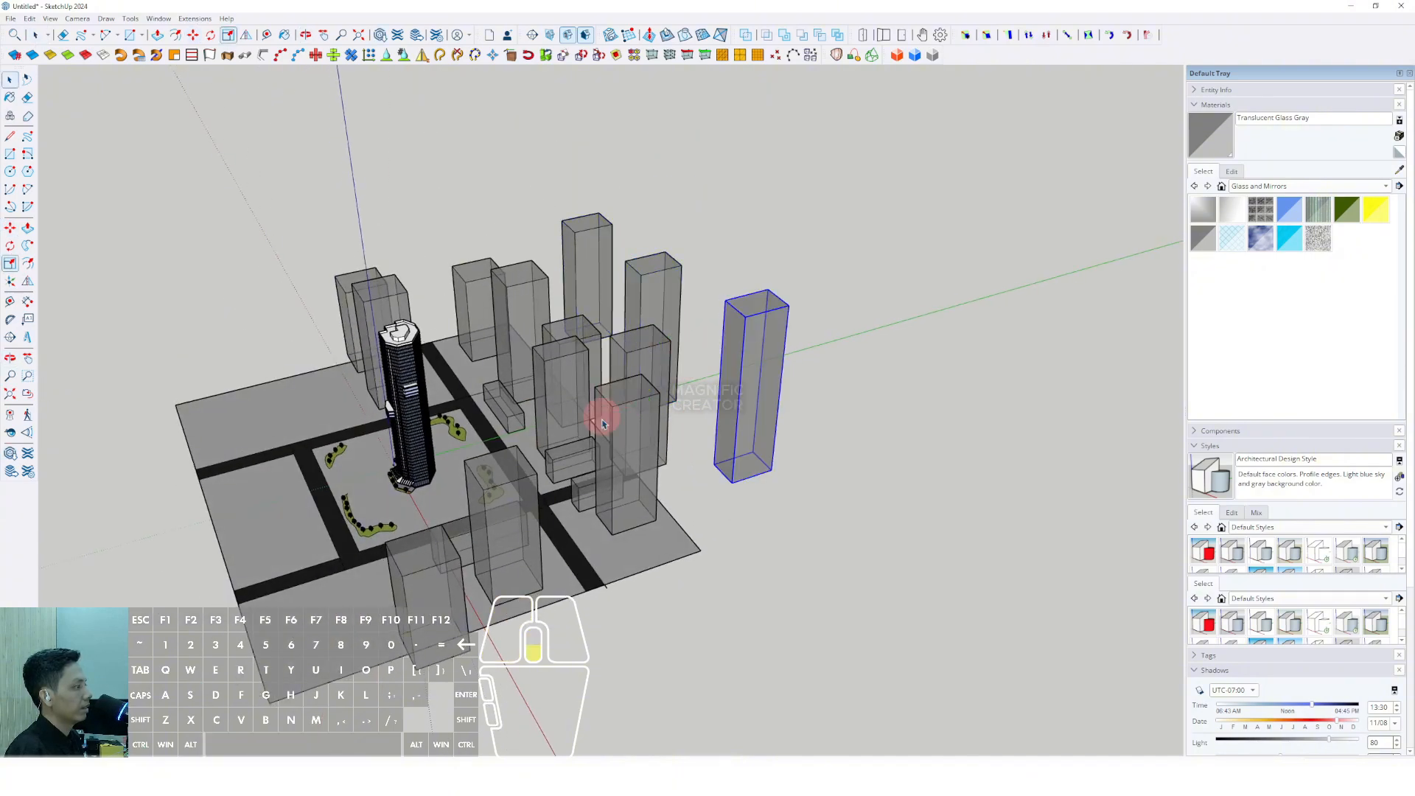
Step: Lower the opacity of the Translucent Glass Gray material to 23
scroll(602, 424, down, 1)
middle_drag(602, 424, 879, 312)
scroll(689, 401, up, 2)
mouse_move(689, 401)
middle_down()
mouse_move(722, 373)
mouse_move(760, 369)
middle_up()
scroll(475, 479, up, 2)
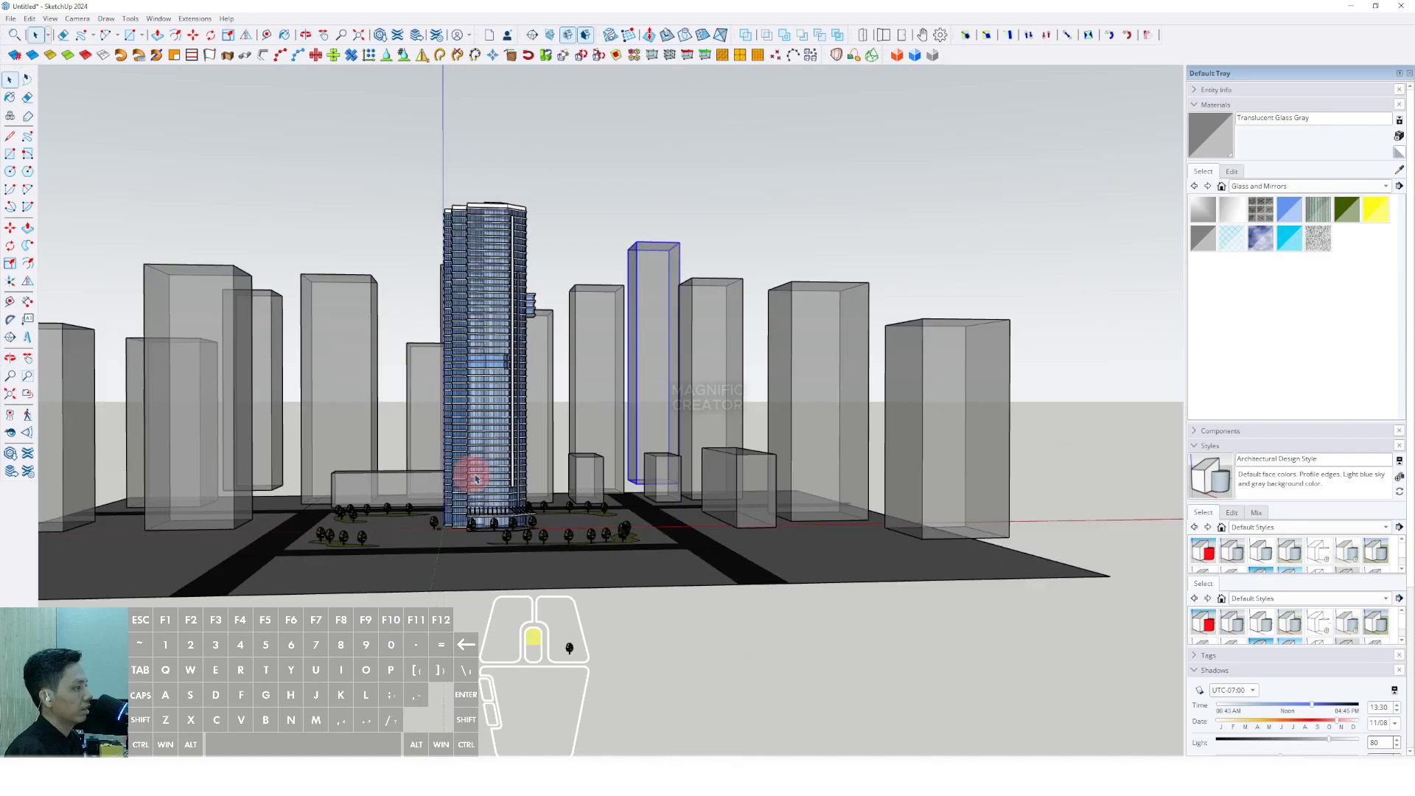
scroll(475, 479, up, 3)
click(1233, 173)
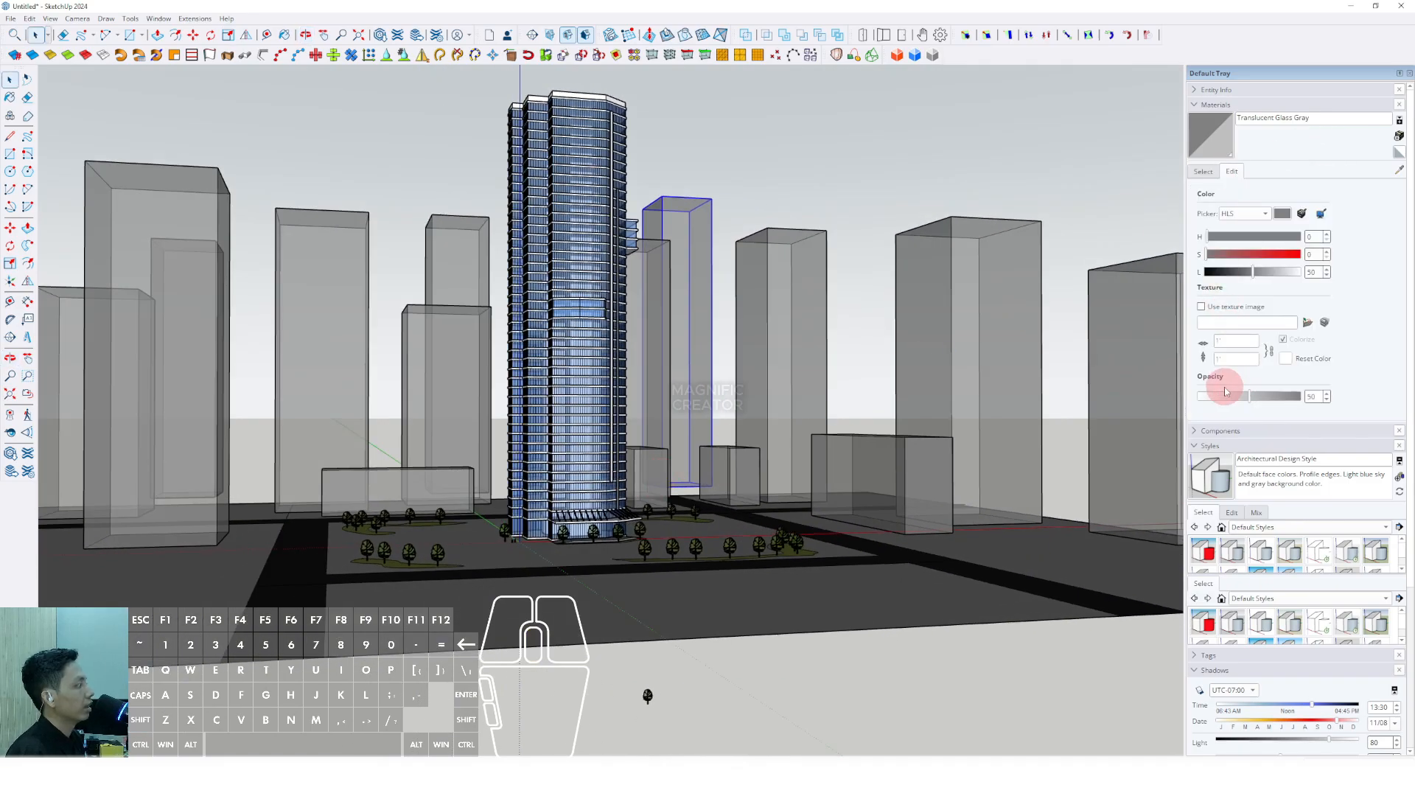
drag(1224, 401, 1223, 397)
middle_drag(691, 457, 643, 445)
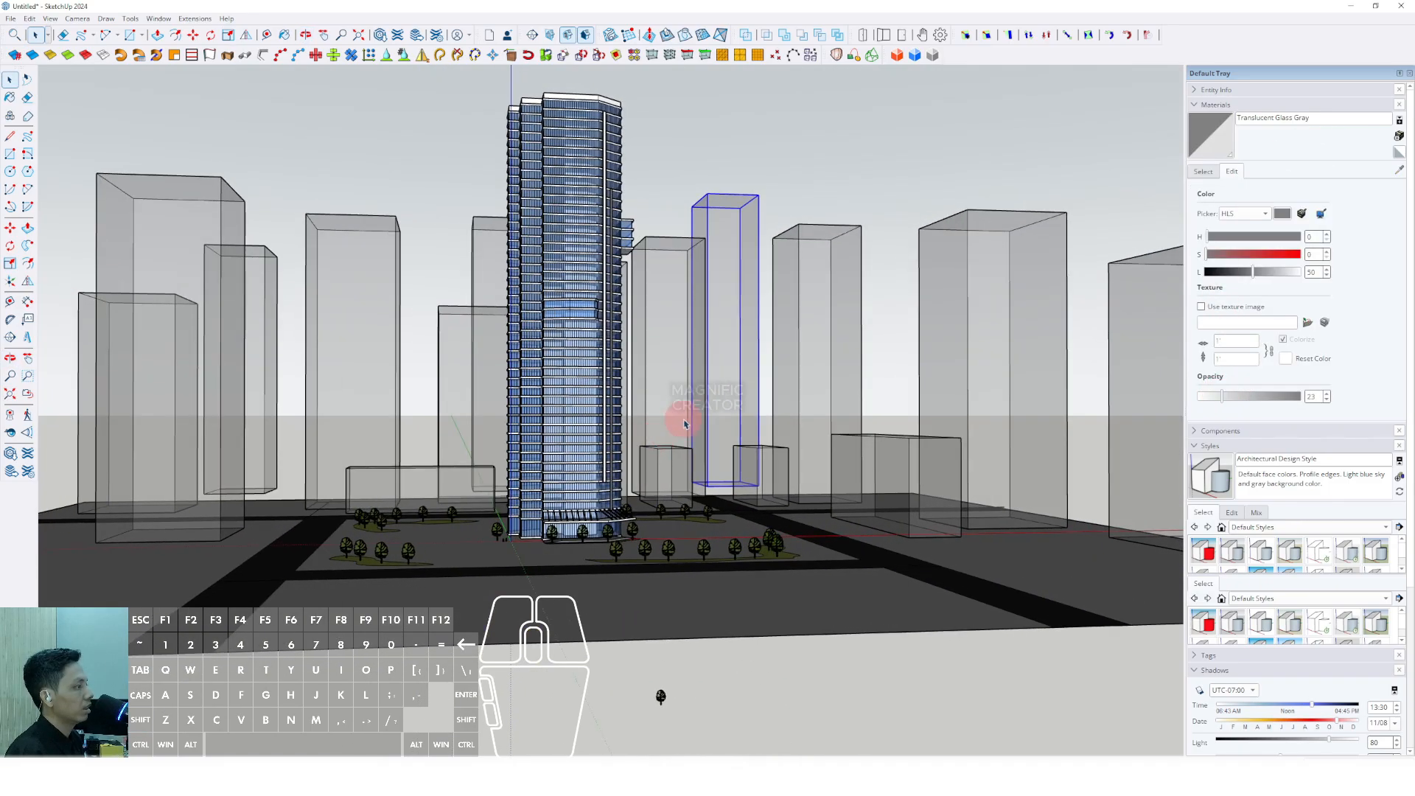
middle_drag(778, 407, 693, 398)
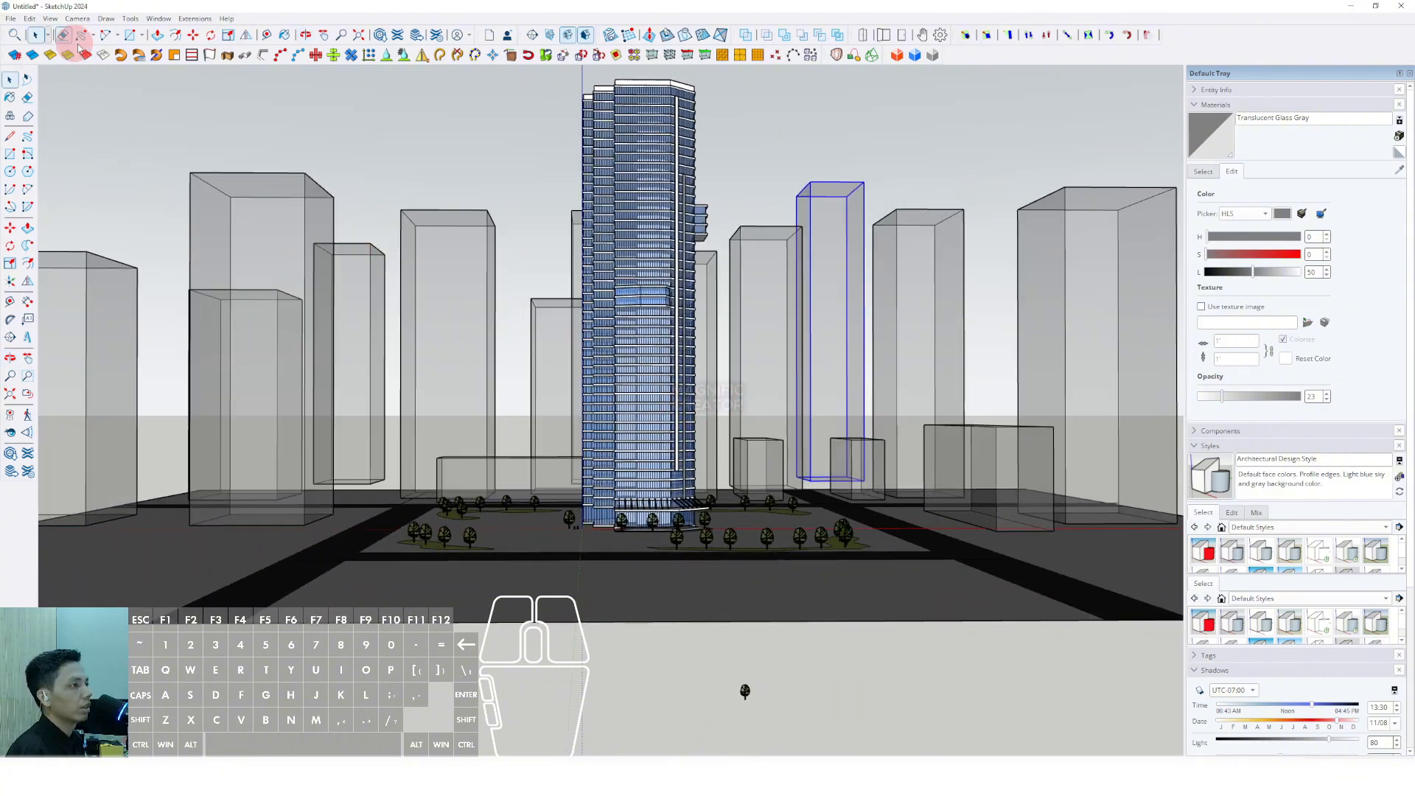
Step: Turn on shadows for the model
click(50, 18)
click(70, 149)
mouse_move(633, 469)
middle_down()
mouse_move(568, 461)
mouse_move(612, 465)
middle_up()
Step: Compare the Construction Documentation, Landscape Architecture and other default styles, and apply the Urban Planning Style
click(1262, 550)
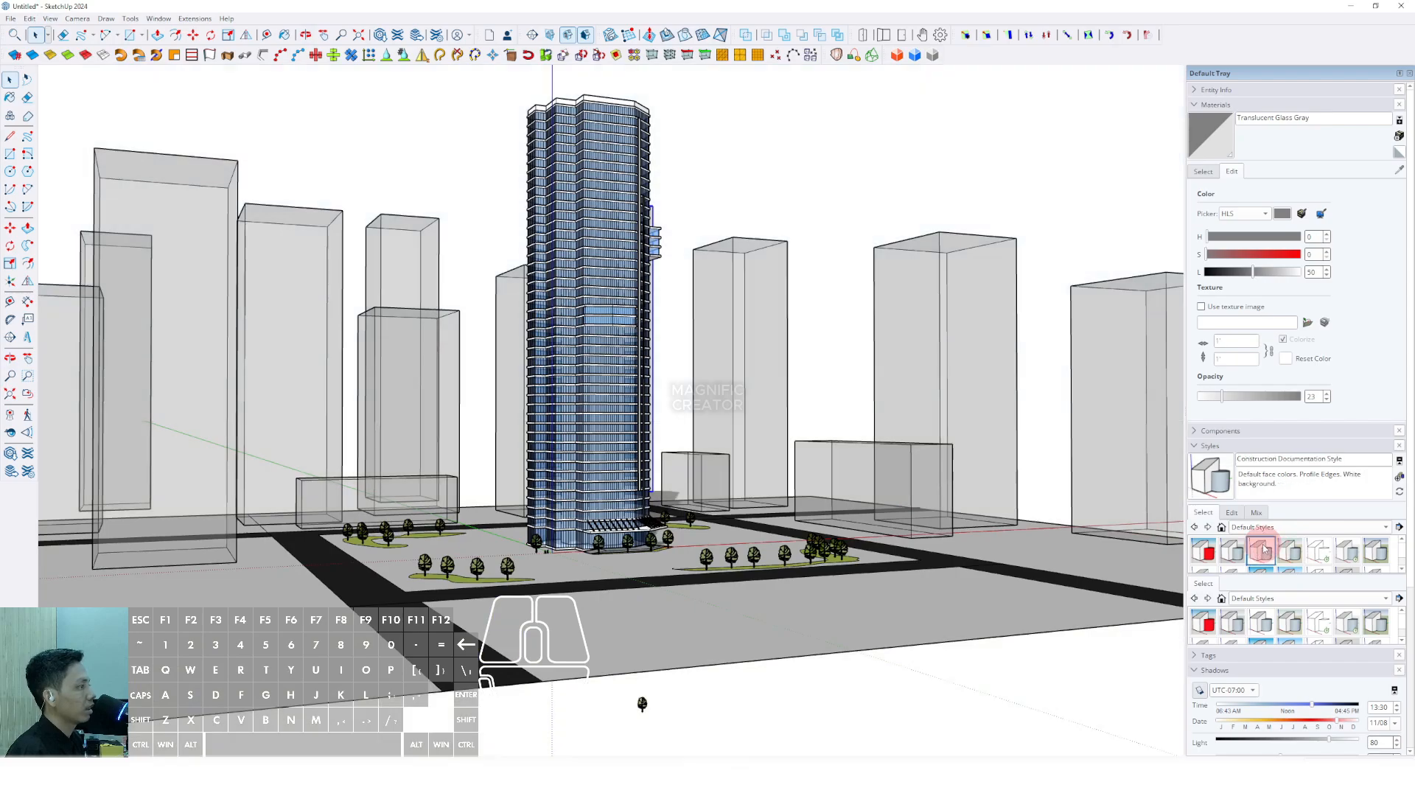
middle_drag(603, 510, 648, 487)
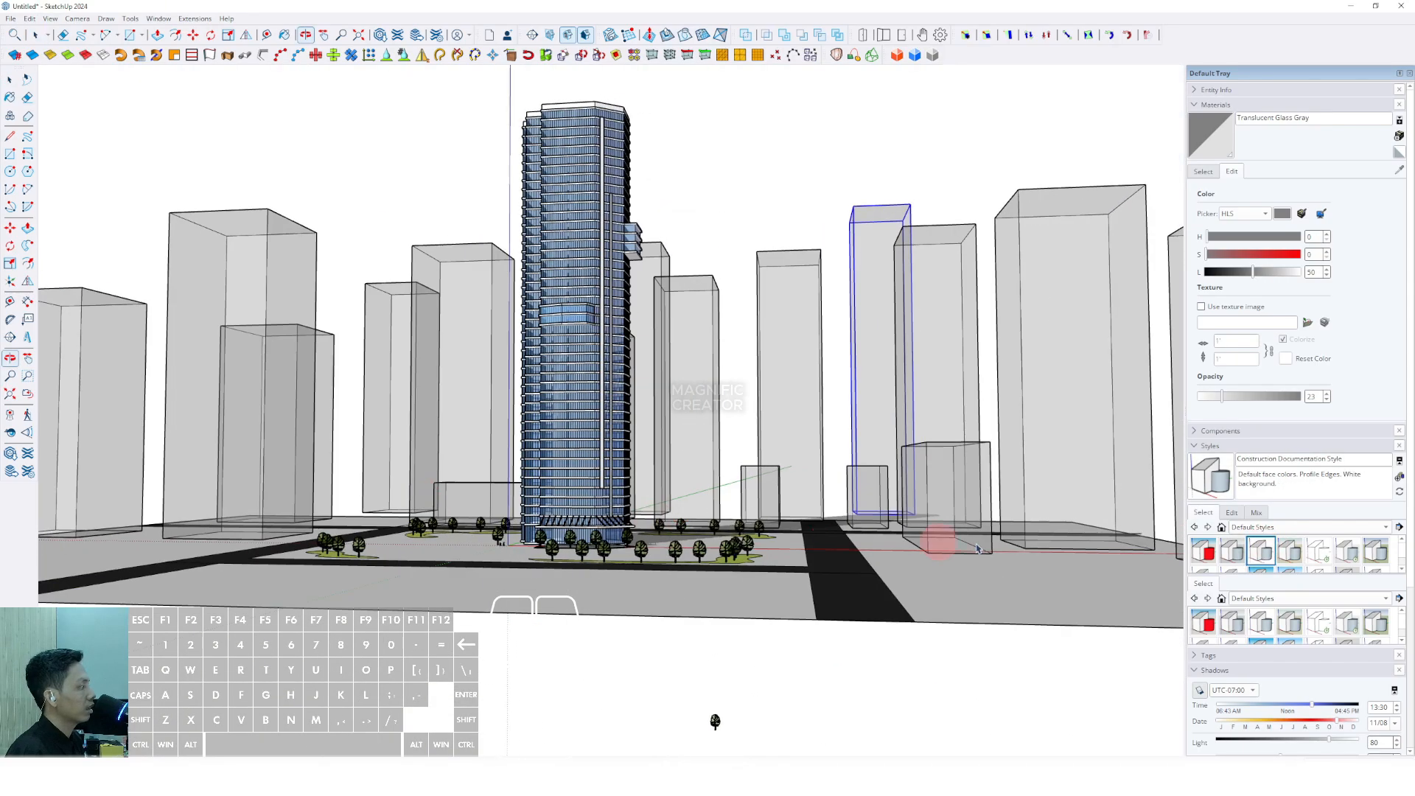
click(1290, 552)
middle_drag(610, 450, 652, 483)
click(1262, 549)
click(1292, 552)
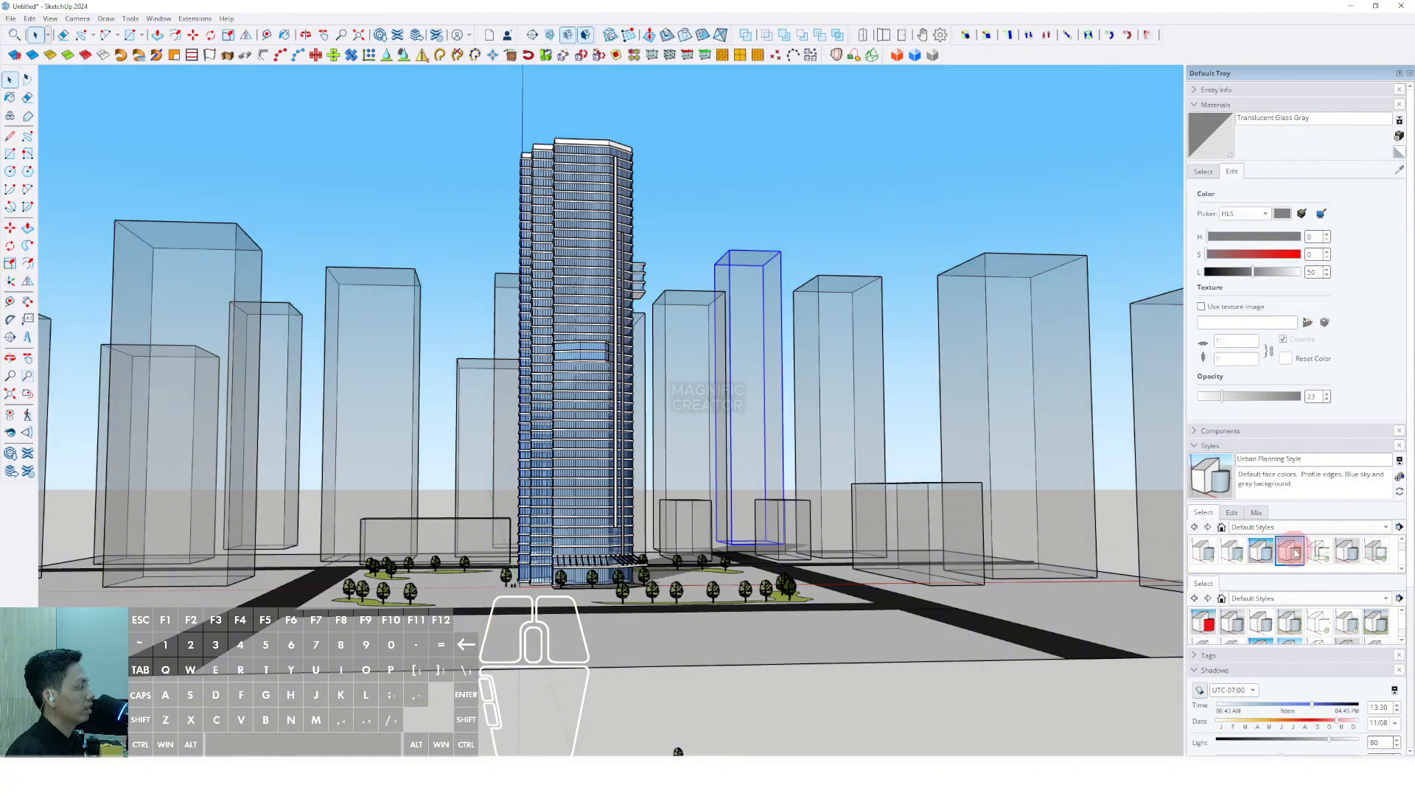
click(1376, 549)
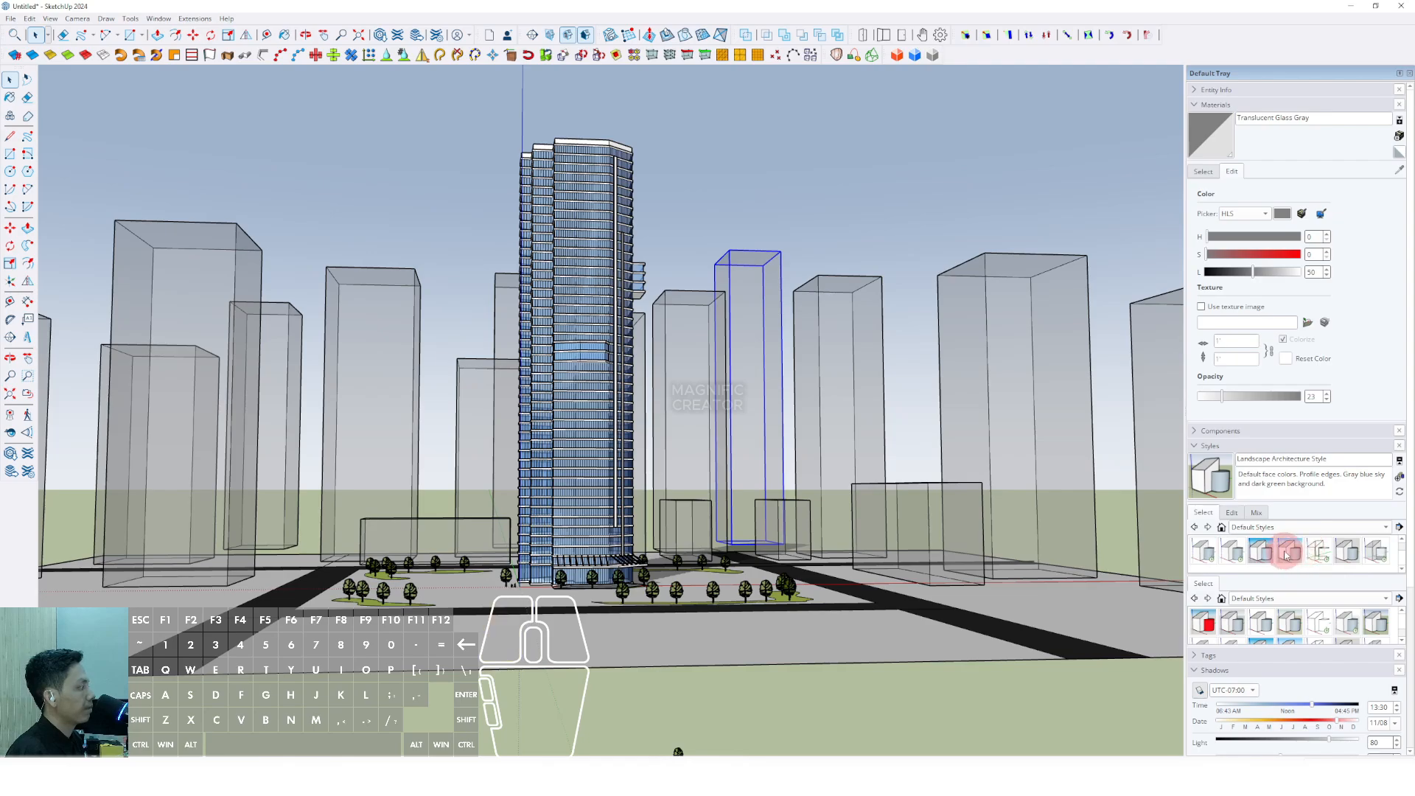
click(1290, 552)
Step: Examine the skyscraper and its surroundings from several angles in the Urban Planning Style
middle_drag(558, 495, 732, 496)
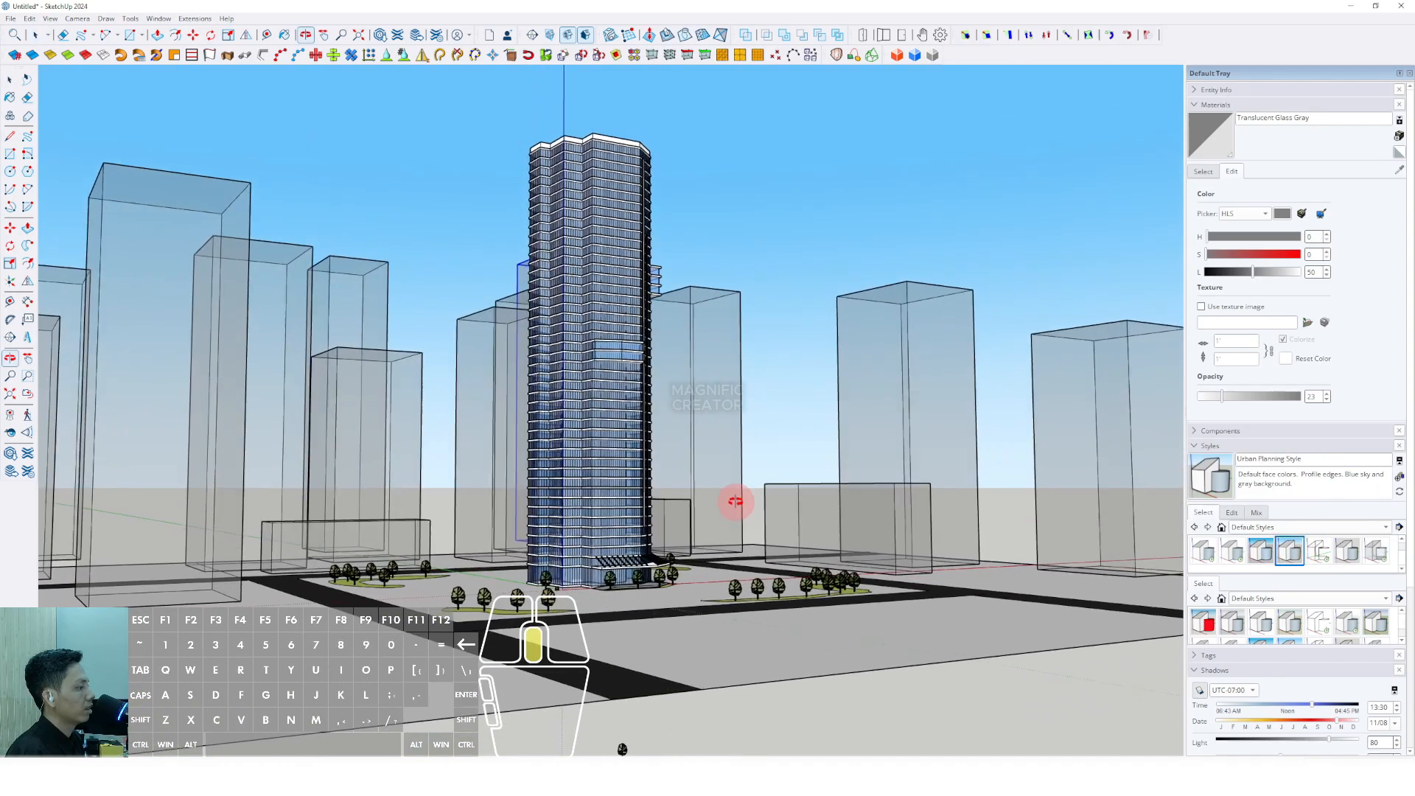
scroll(648, 544, up, 5)
scroll(661, 549, down, 3)
mouse_move(661, 549)
middle_down()
mouse_move(616, 531)
mouse_move(600, 582)
mouse_move(659, 598)
mouse_move(679, 499)
mouse_move(669, 537)
middle_up()
scroll(642, 526, down, 3)
scroll(655, 586, up, 2)
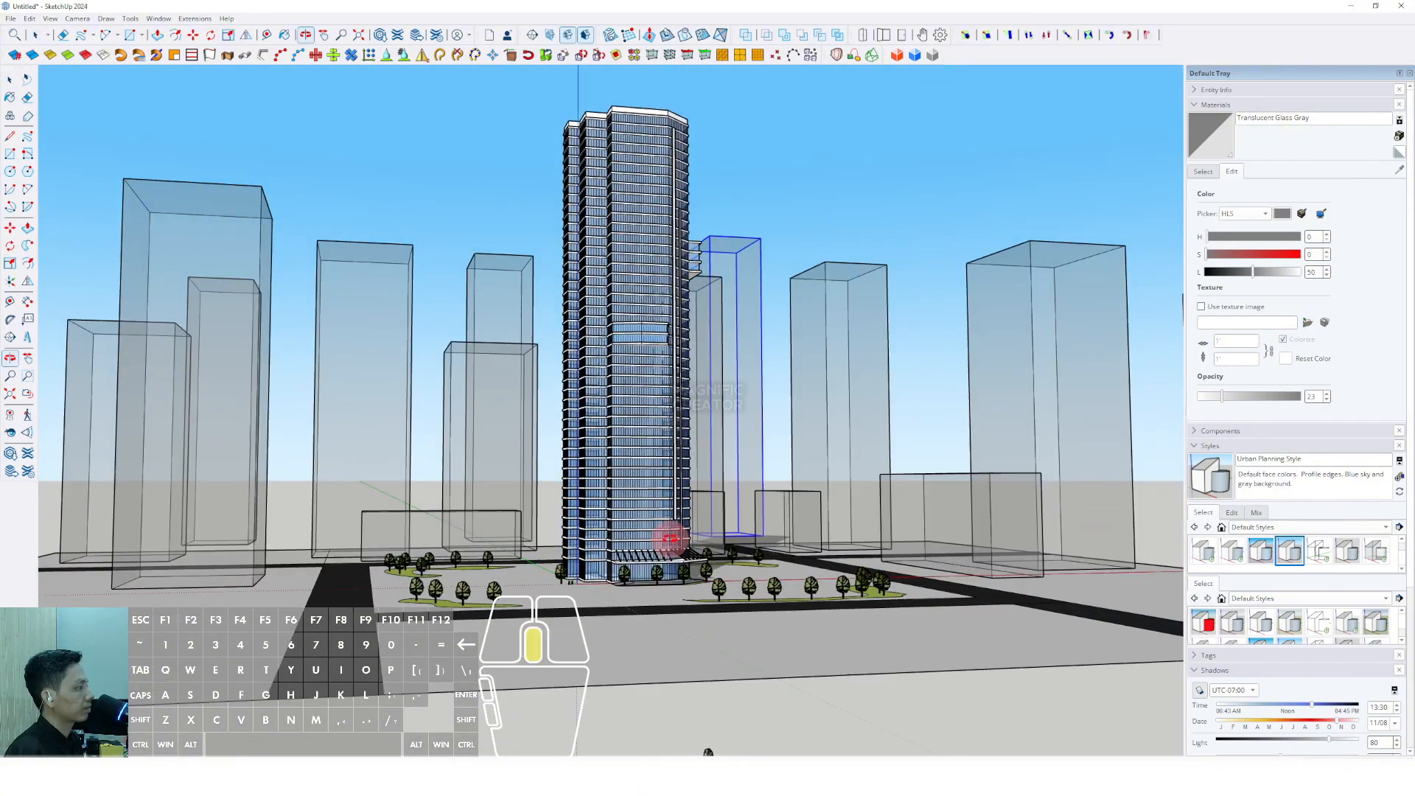
scroll(668, 537, up, 1)
Step: Paint the skyscraper, trees and context buildings white with Color M00 from the Colors collection
click(1201, 172)
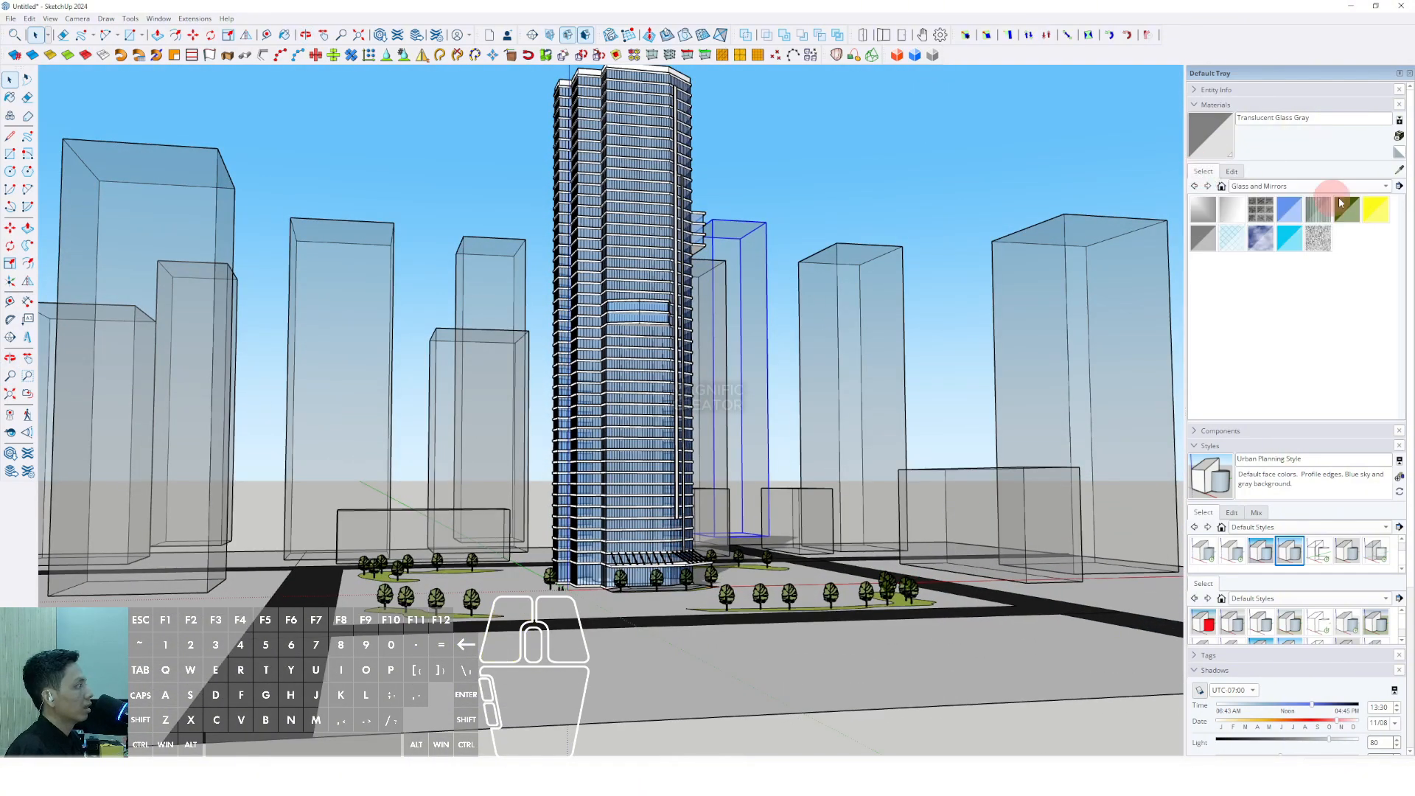
click(1387, 186)
click(1249, 166)
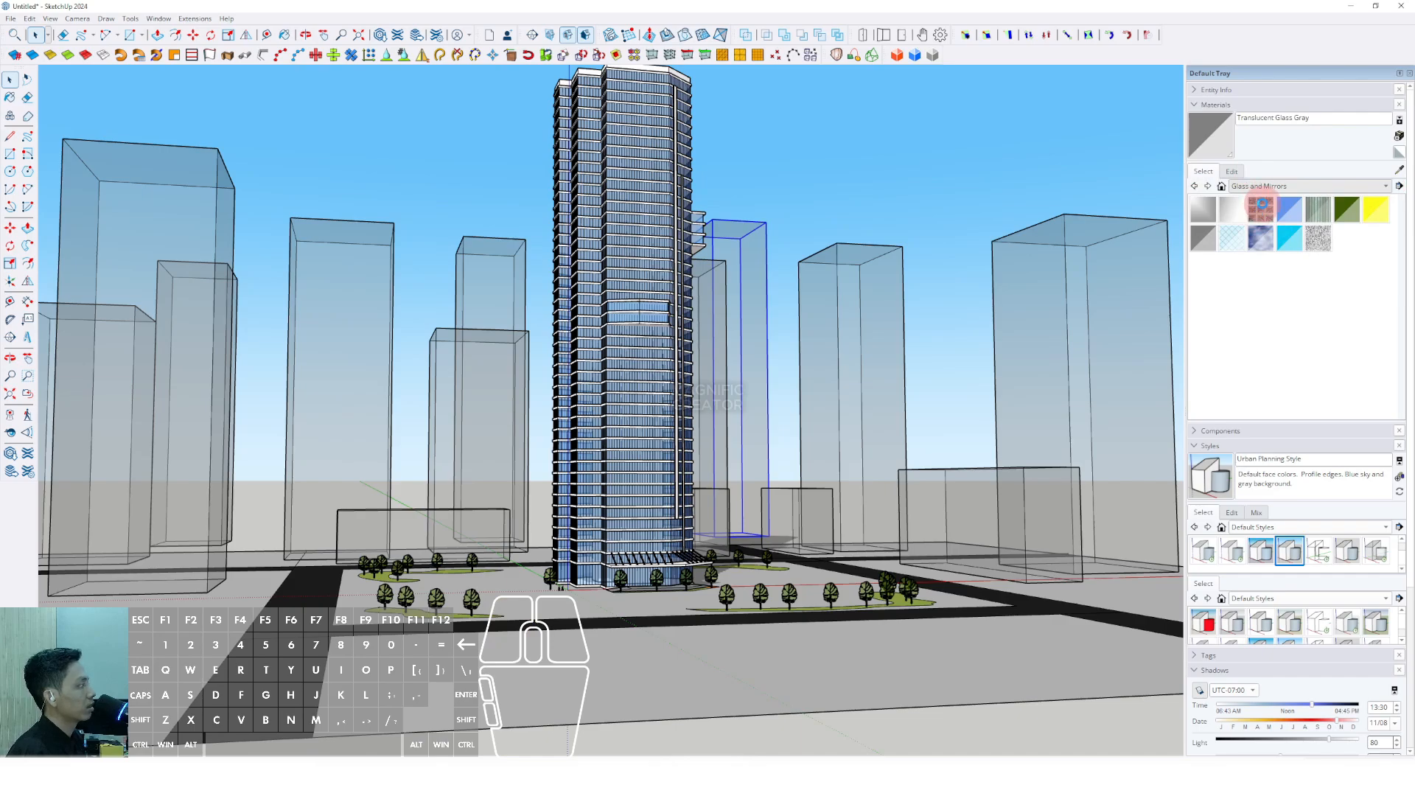
scroll(1286, 329, down, 6)
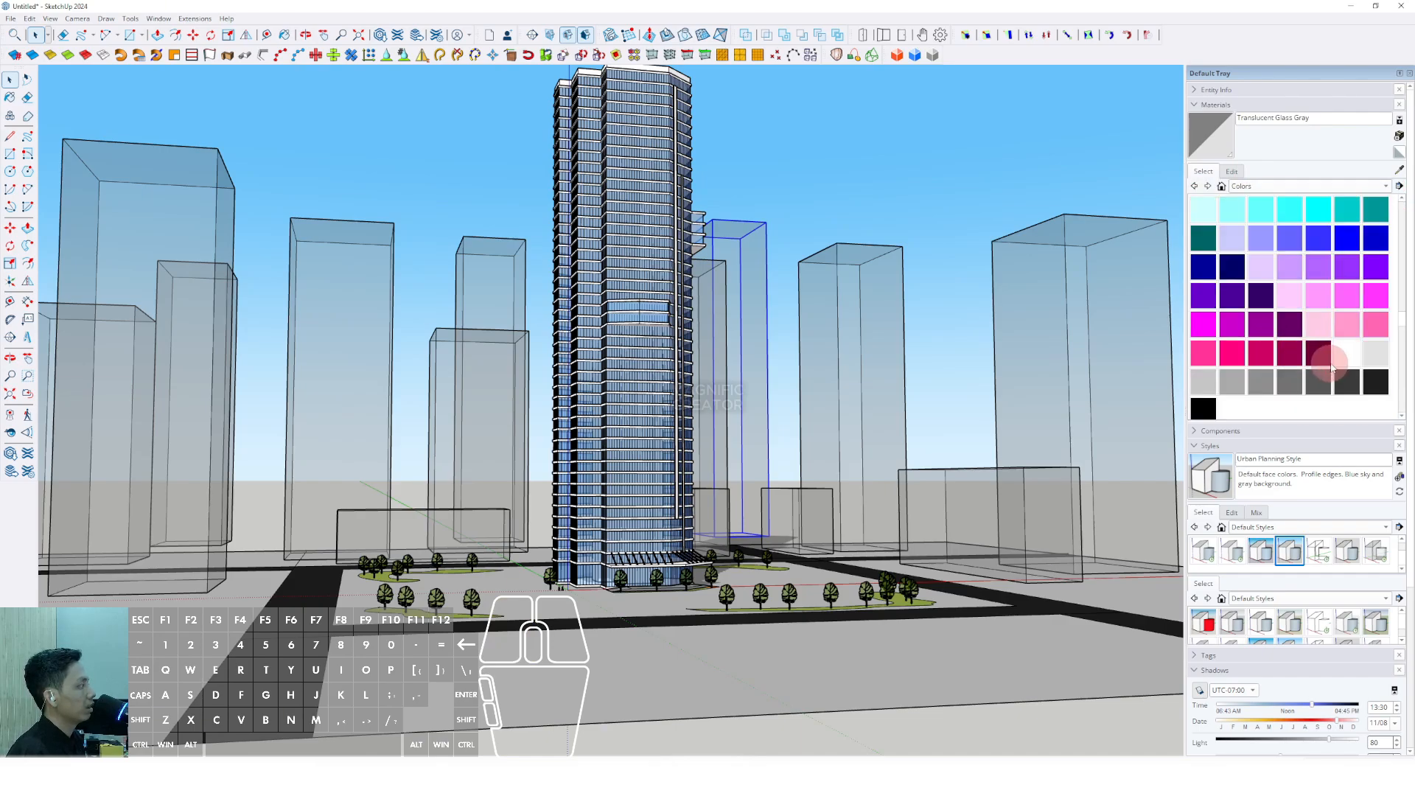
middle_drag(780, 526, 759, 588)
key(space)
Step: Paint the site's outer ground plots around the skyscraper plot with white Color M00
triple_click(764, 585)
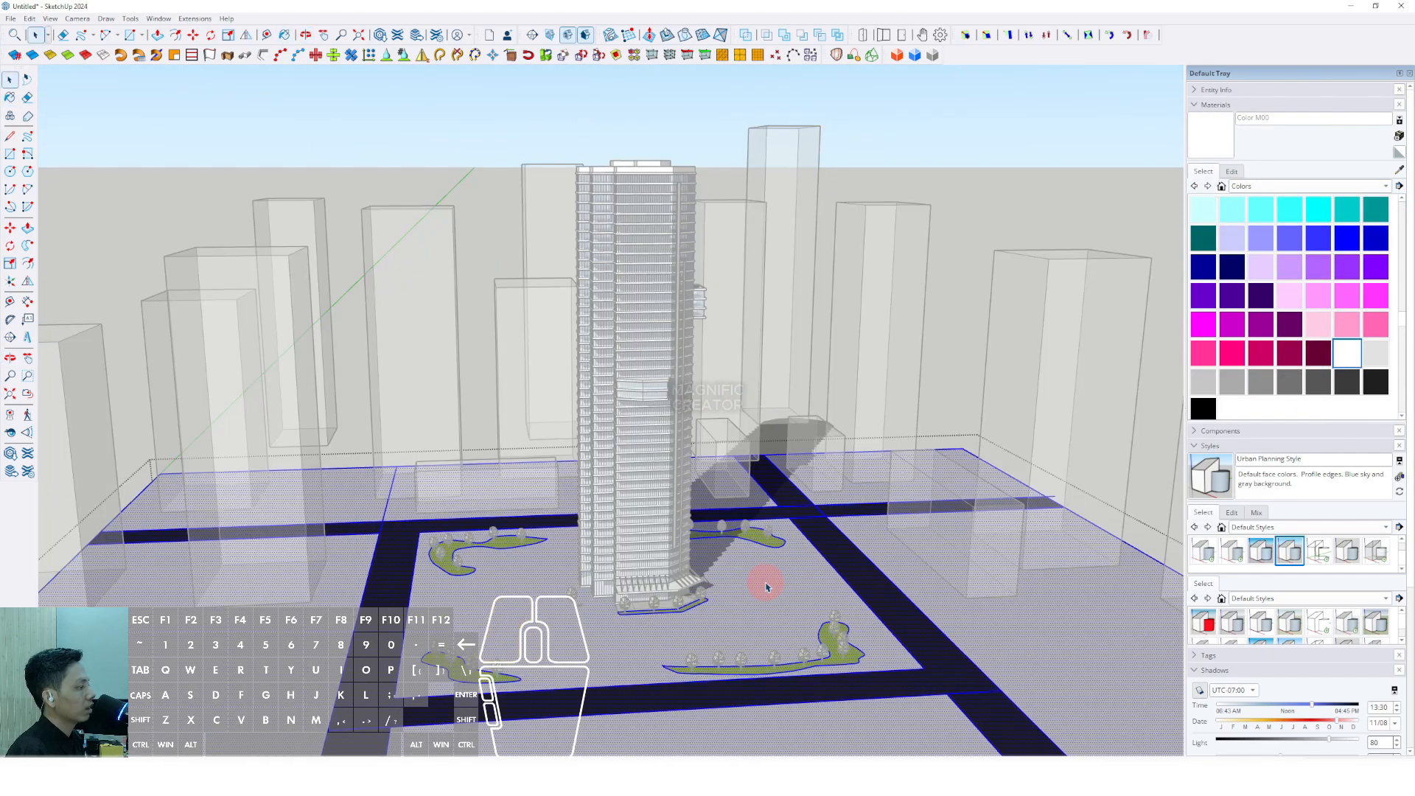
click(960, 597)
click(1037, 601)
click(362, 549)
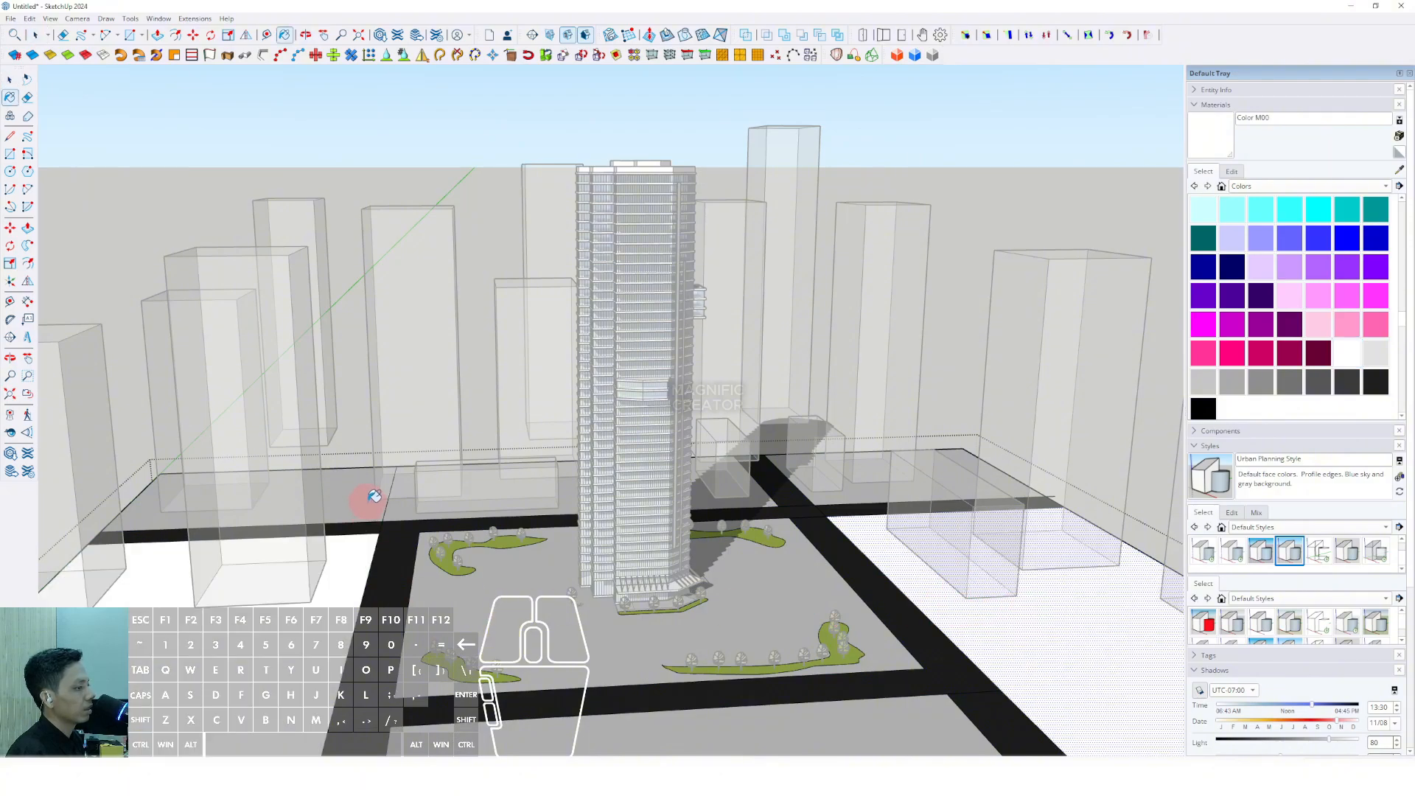
scroll(830, 514, down, 3)
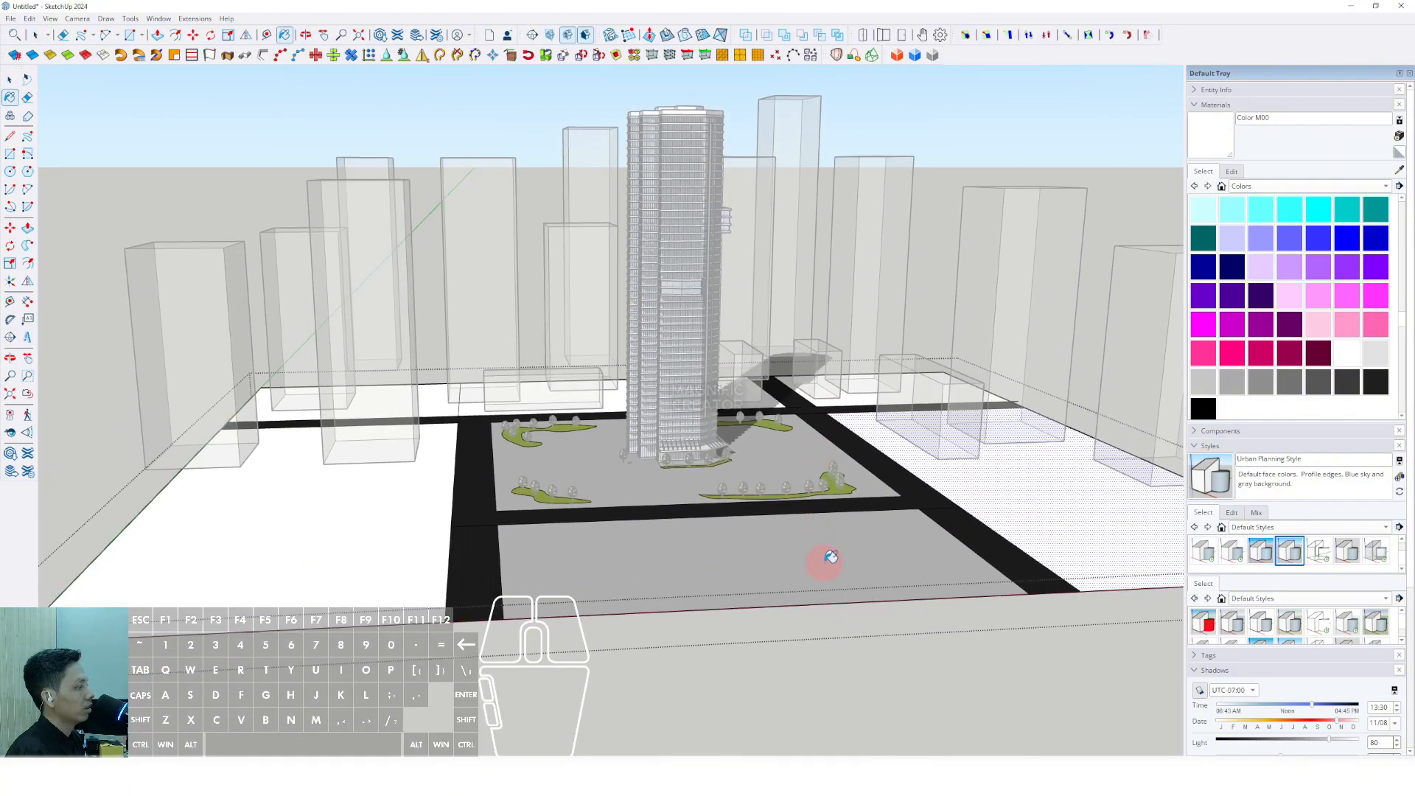
middle_drag(703, 501, 768, 518)
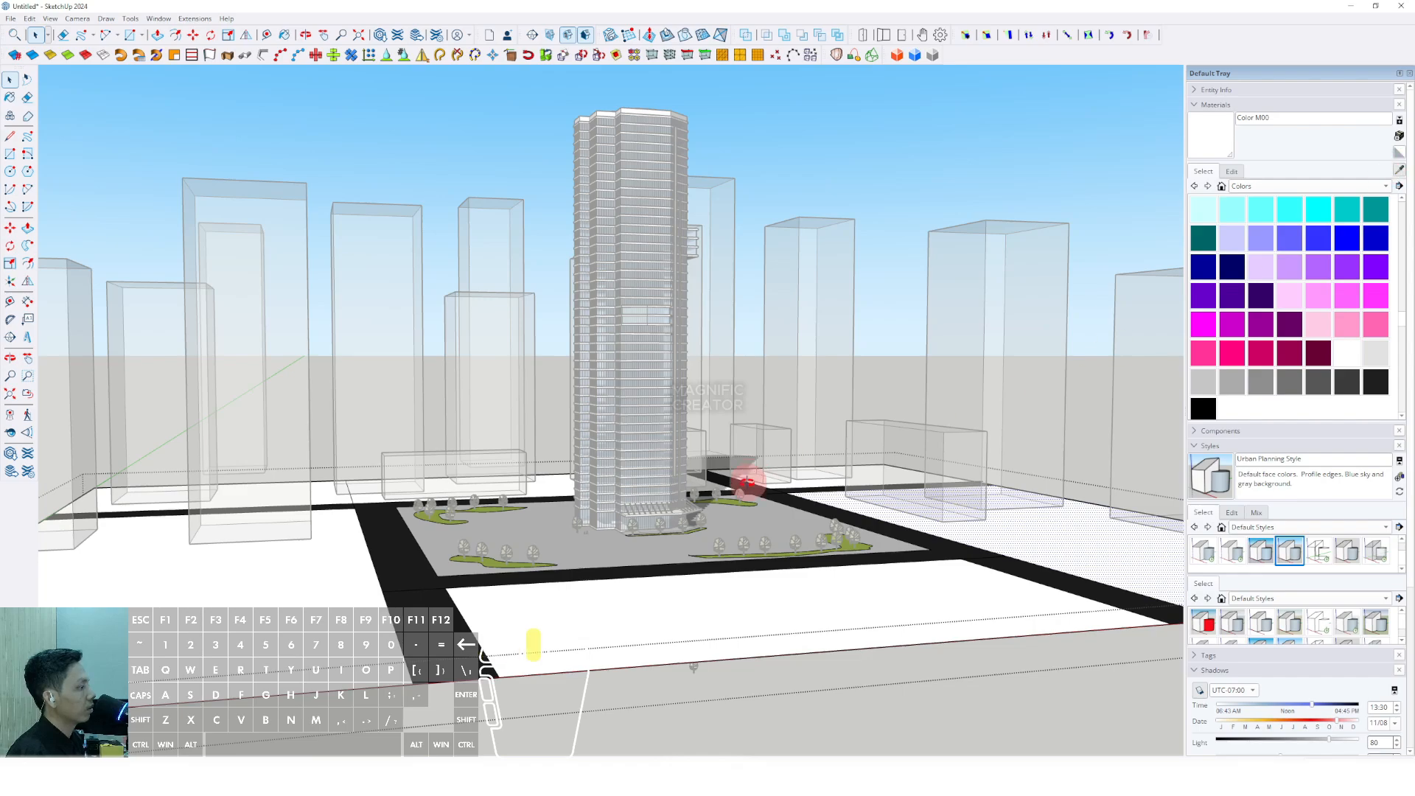
Step: Sample the Grass Light Green material from a grass bed and paint the front plot with it
drag(748, 480, 796, 535)
scroll(734, 479, up, 4)
key(b)
alt+click(734, 479)
scroll(734, 480, down, 3)
click(927, 647)
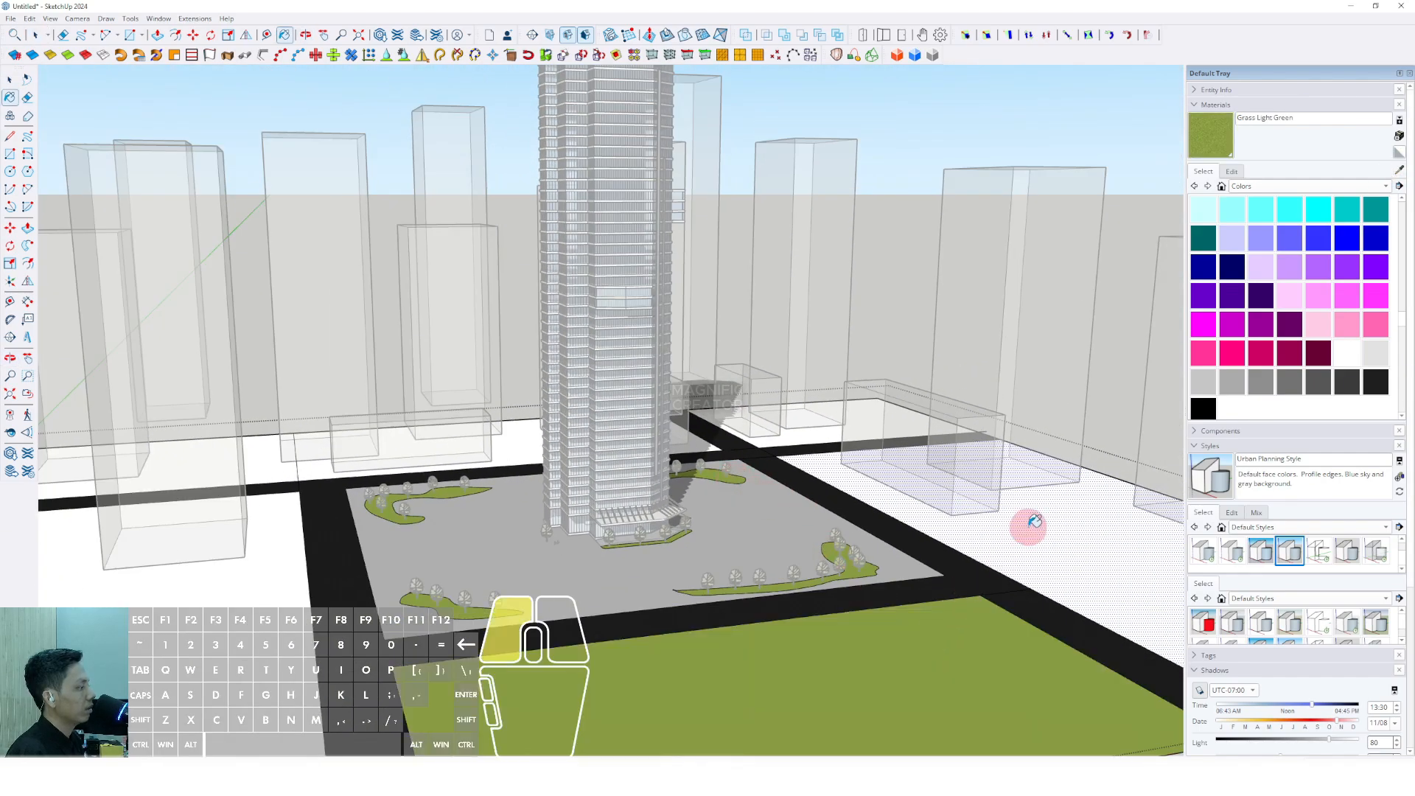
Step: Paint the remaining white ground plots around the skyscraper's site with the Grass Light Green material
click(1028, 528)
click(263, 614)
scroll(317, 454, up, 1)
click(273, 467)
click(558, 444)
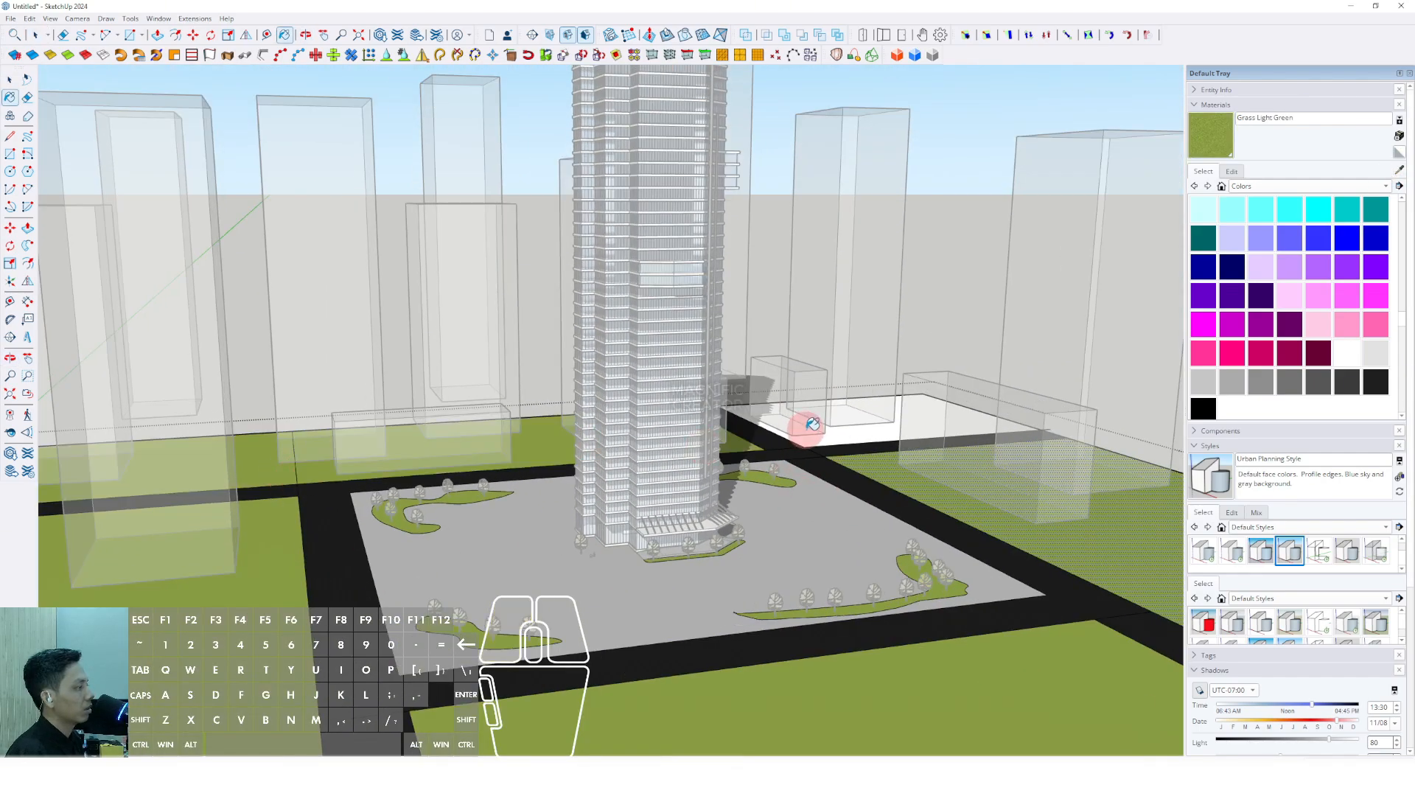
scroll(813, 428, up, 2)
click(822, 436)
scroll(821, 435, down, 4)
key(space)
click(932, 253)
Step: Set the shadow time of day to 08:54
mouse_move(712, 516)
middle_down()
mouse_move(674, 451)
mouse_move(461, 477)
mouse_move(648, 537)
mouse_move(515, 515)
mouse_move(458, 601)
mouse_move(783, 560)
mouse_move(912, 570)
mouse_move(631, 538)
mouse_move(633, 420)
middle_up()
scroll(1279, 594, down, 2)
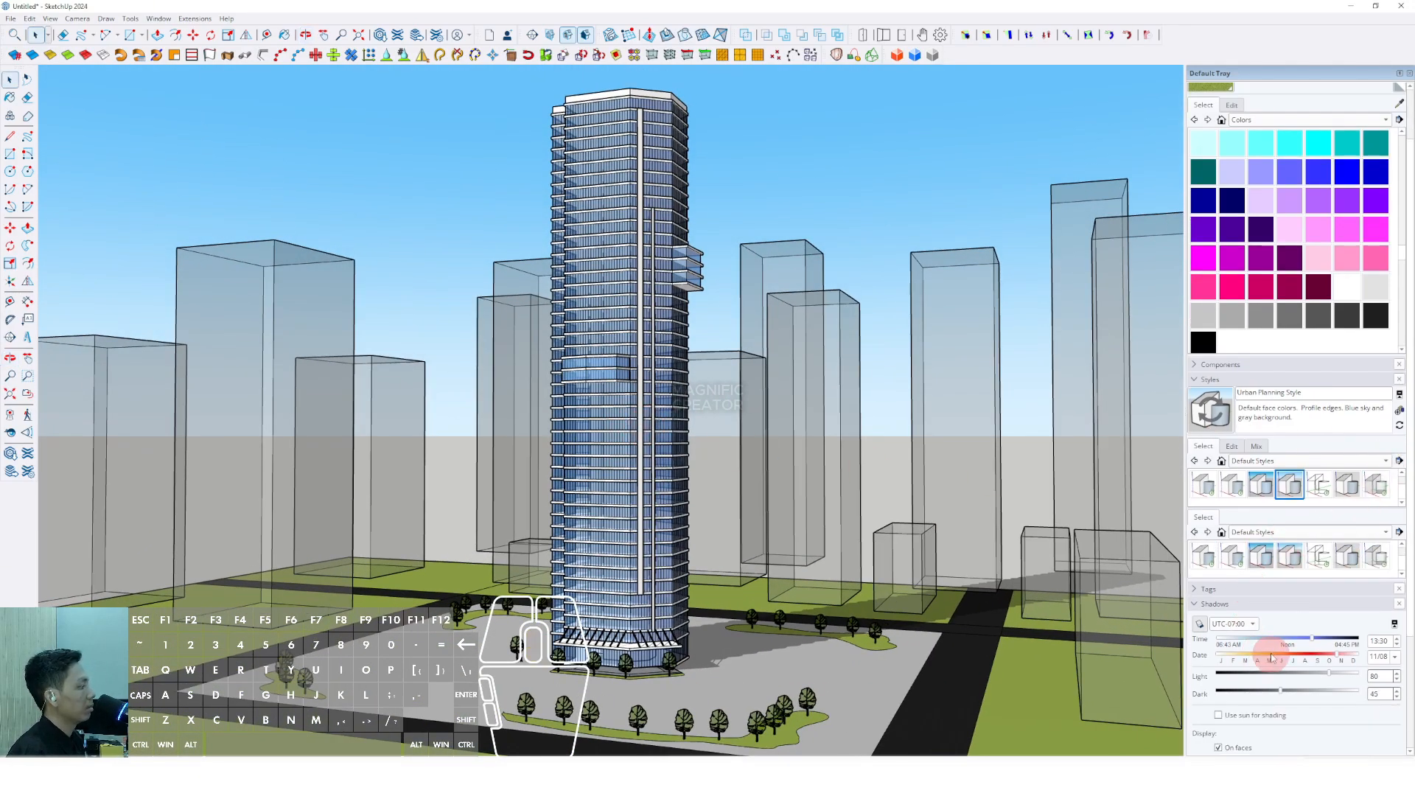
mouse_move(1263, 641)
mouse_down()
mouse_move(1210, 642)
mouse_move(1285, 646)
mouse_up()
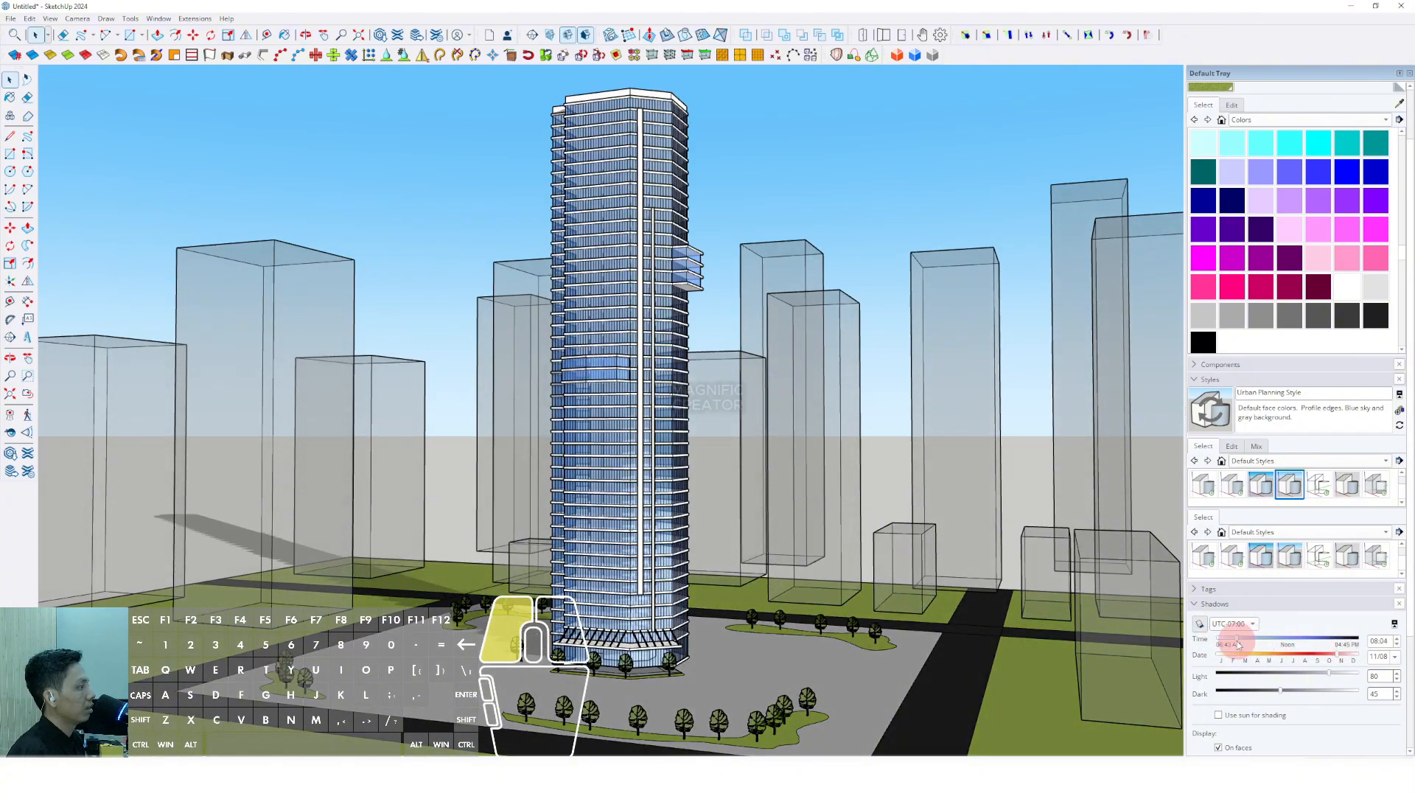
Step: Examine the skyscraper's facade, roof and projecting upper floors from several angles under the morning shadows
middle_drag(674, 621, 699, 370)
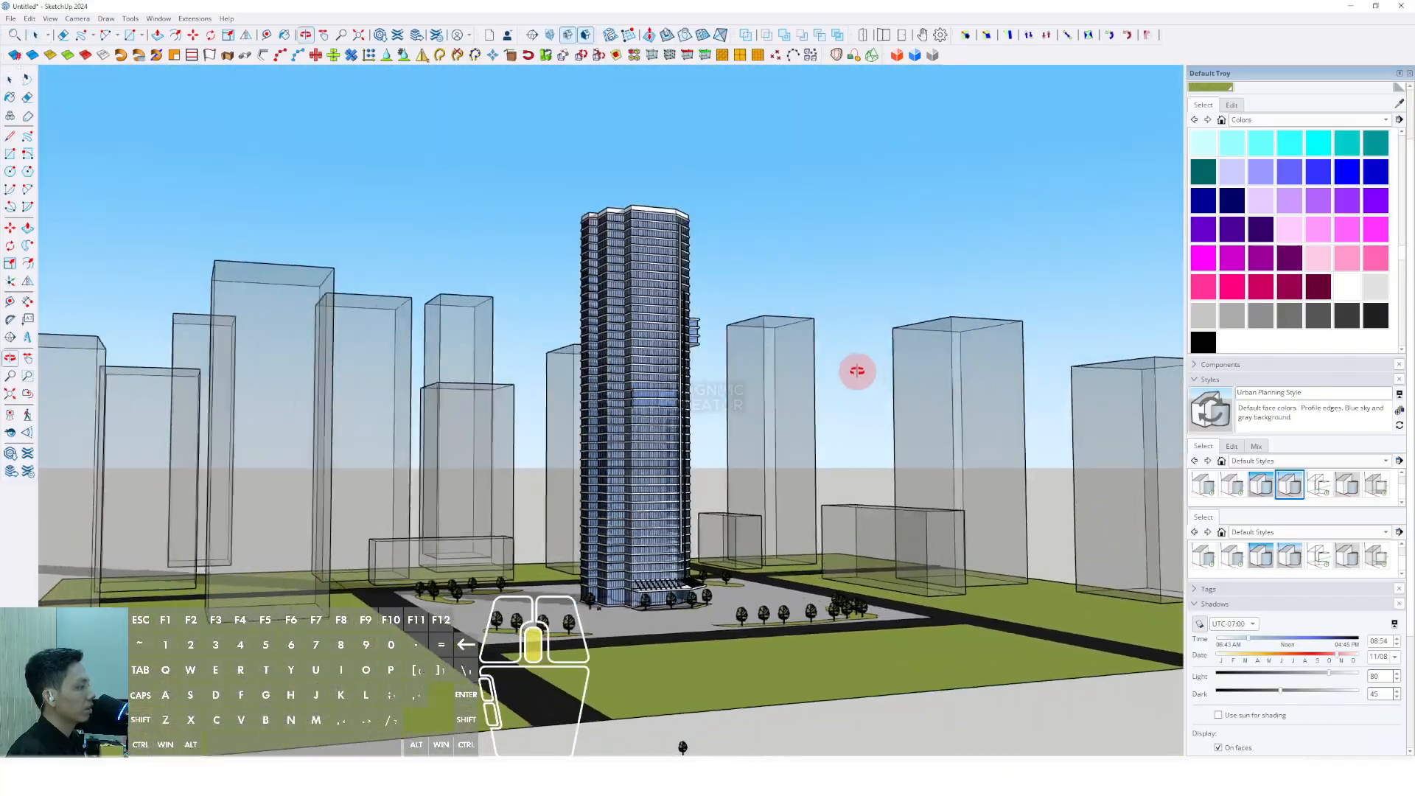
middle_drag(585, 359, 465, 389)
scroll(585, 495, up, 6)
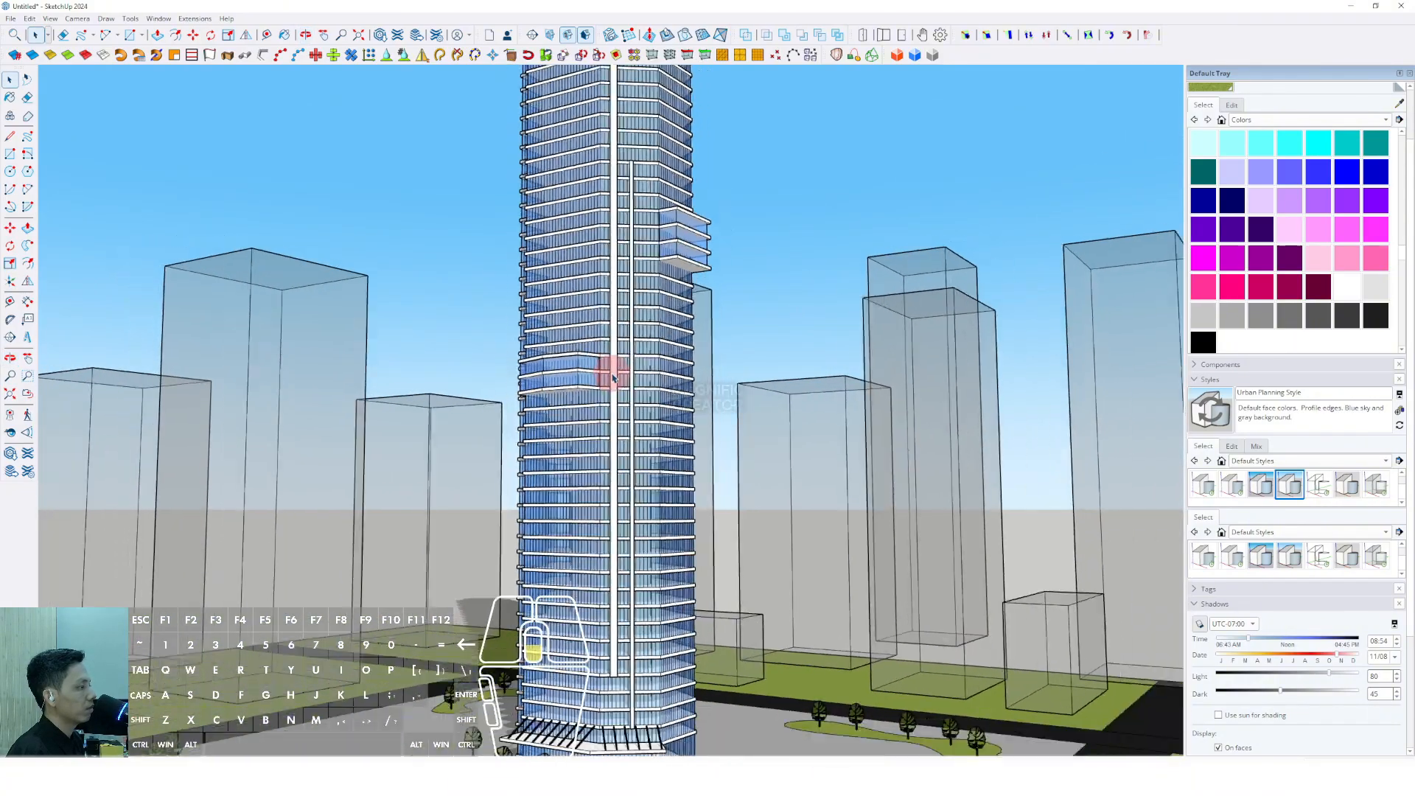
scroll(613, 378, down, 4)
middle_drag(585, 531, 497, 521)
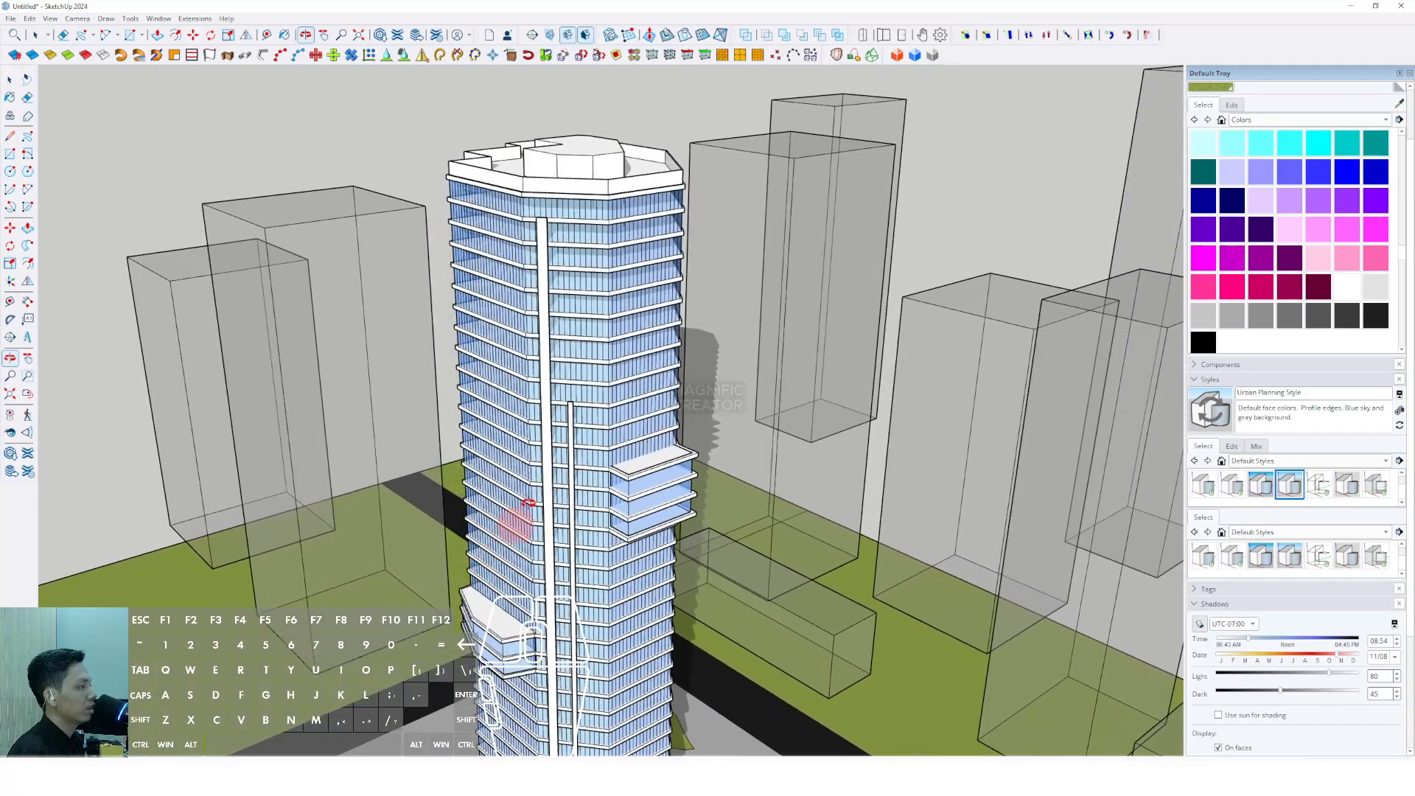
scroll(546, 506, up, 5)
scroll(581, 315, down, 5)
middle_drag(606, 471, 772, 317)
scroll(676, 375, up, 5)
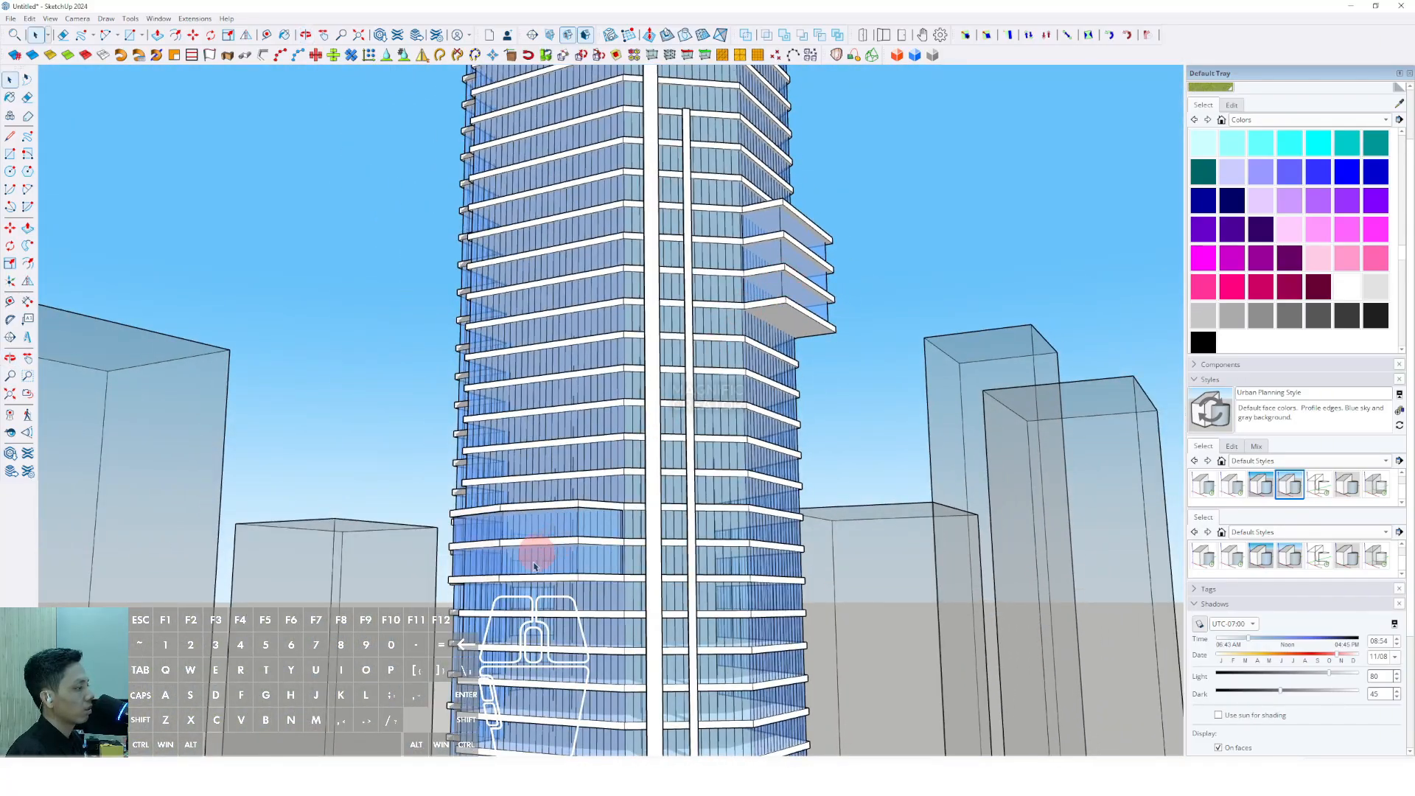
Step: Examine the entrance canopy and trees at the tower's base, and the whole site with its translucent context buildings
shift+middle_drag(530, 608, 617, 262)
scroll(678, 527, down, 3)
middle_drag(684, 541, 626, 297)
scroll(611, 487, up, 5)
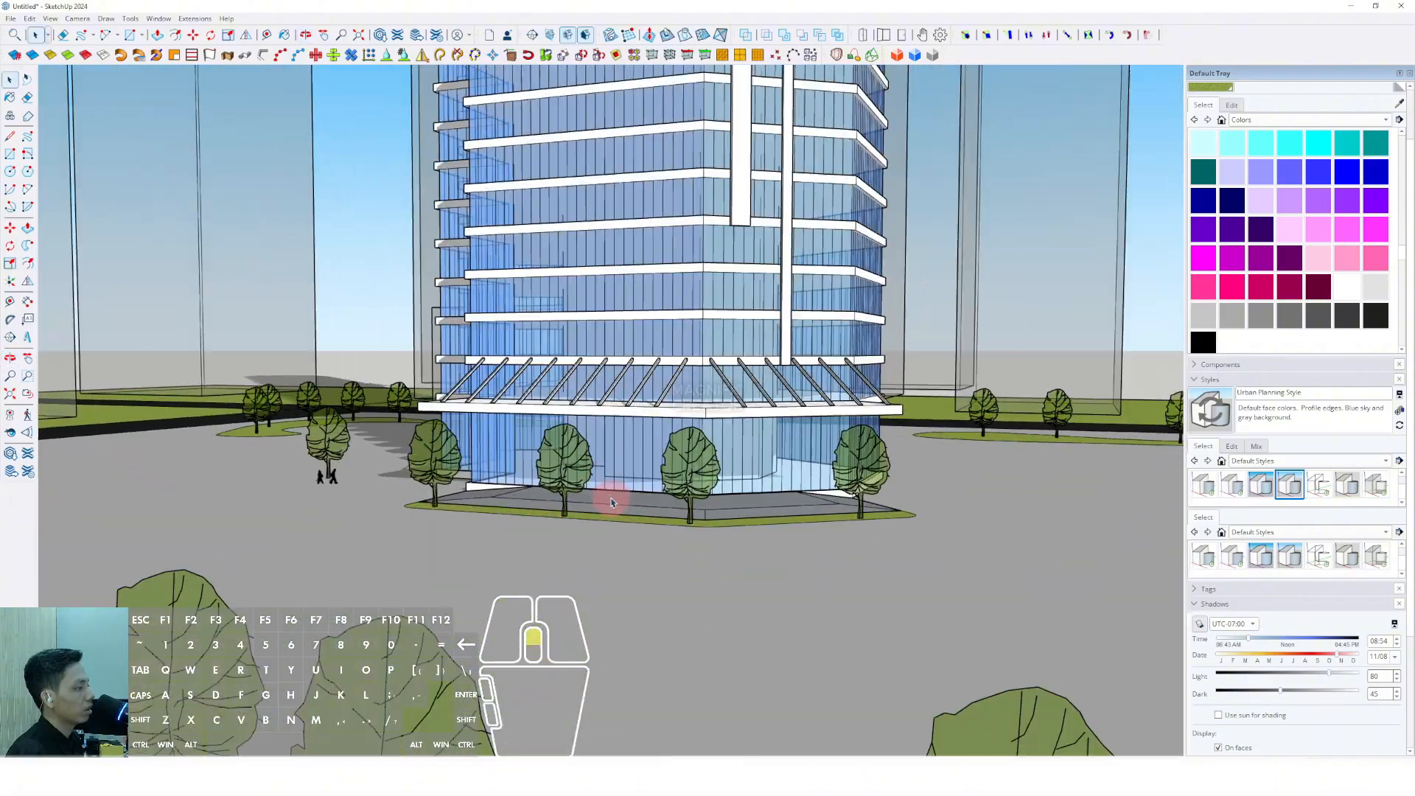
middle_drag(611, 502, 735, 496)
scroll(758, 496, up, 6)
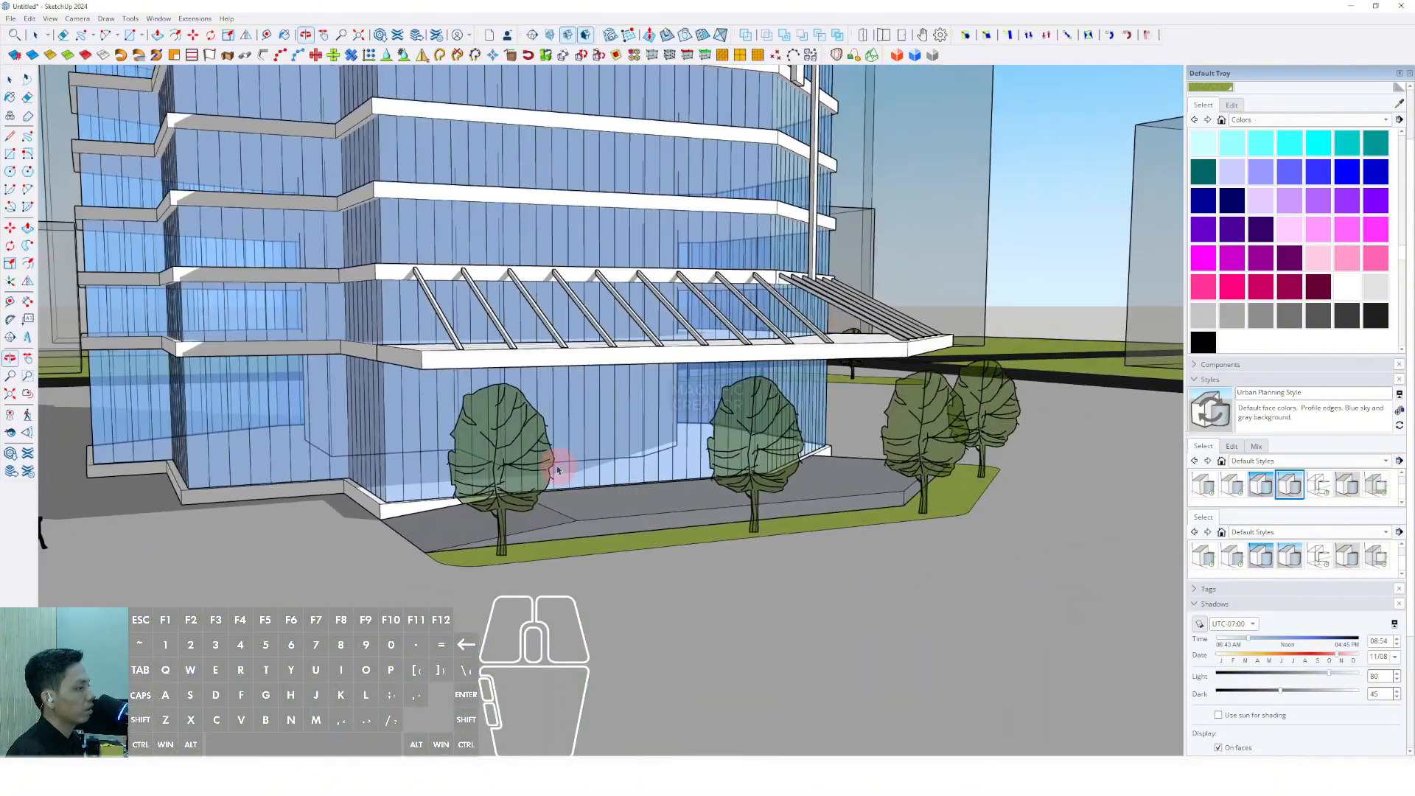
scroll(558, 471, down, 10)
scroll(622, 446, up, 3)
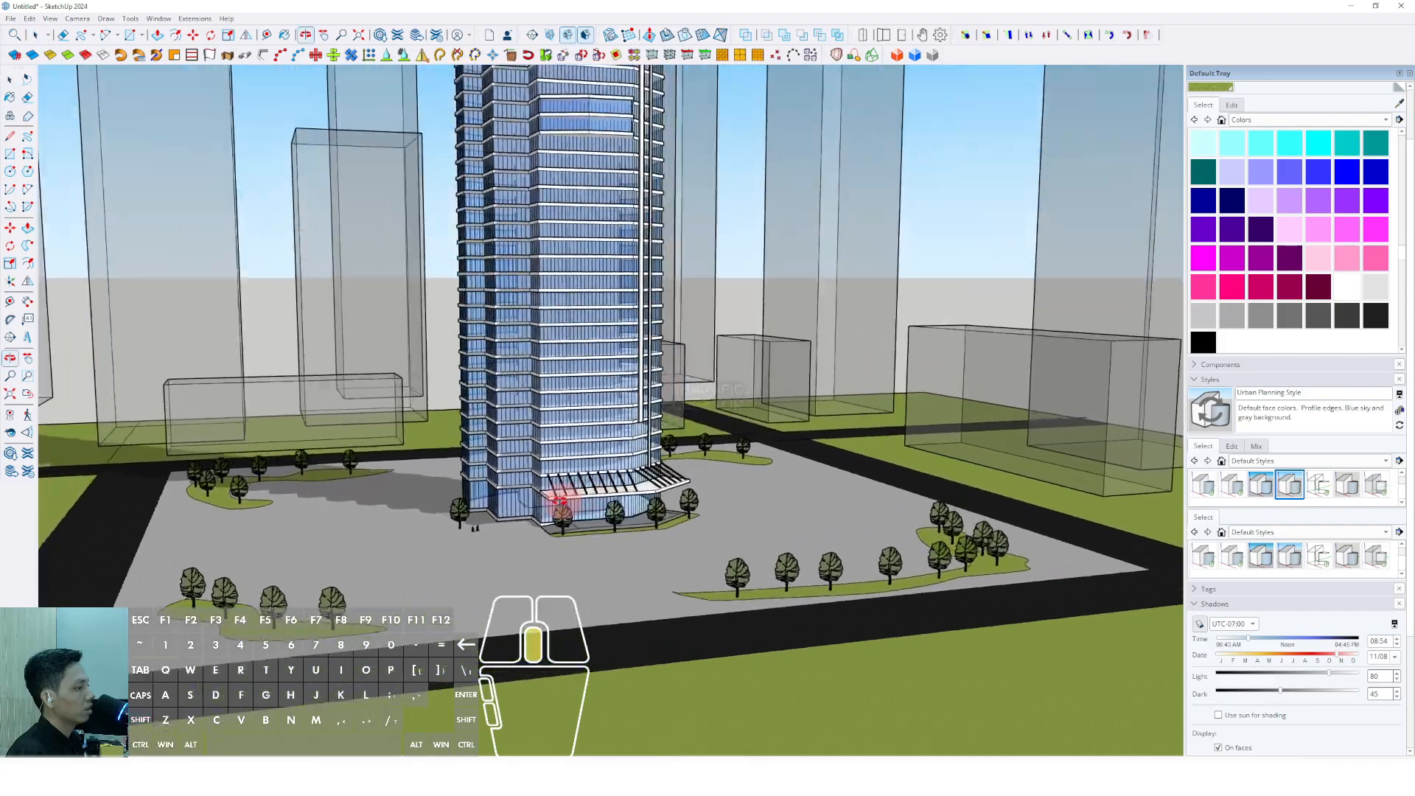
middle_drag(558, 503, 793, 506)
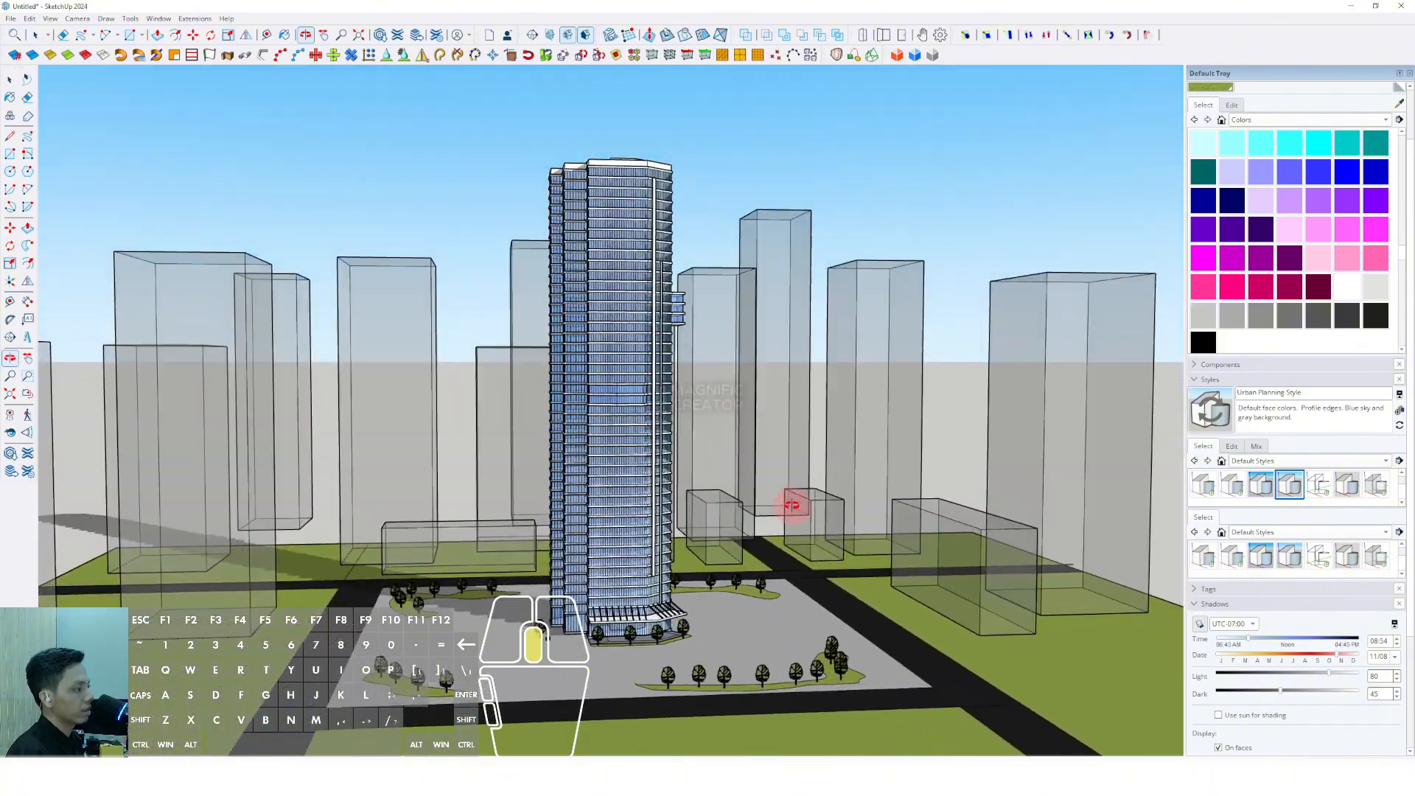
middle_drag(622, 490, 605, 462)
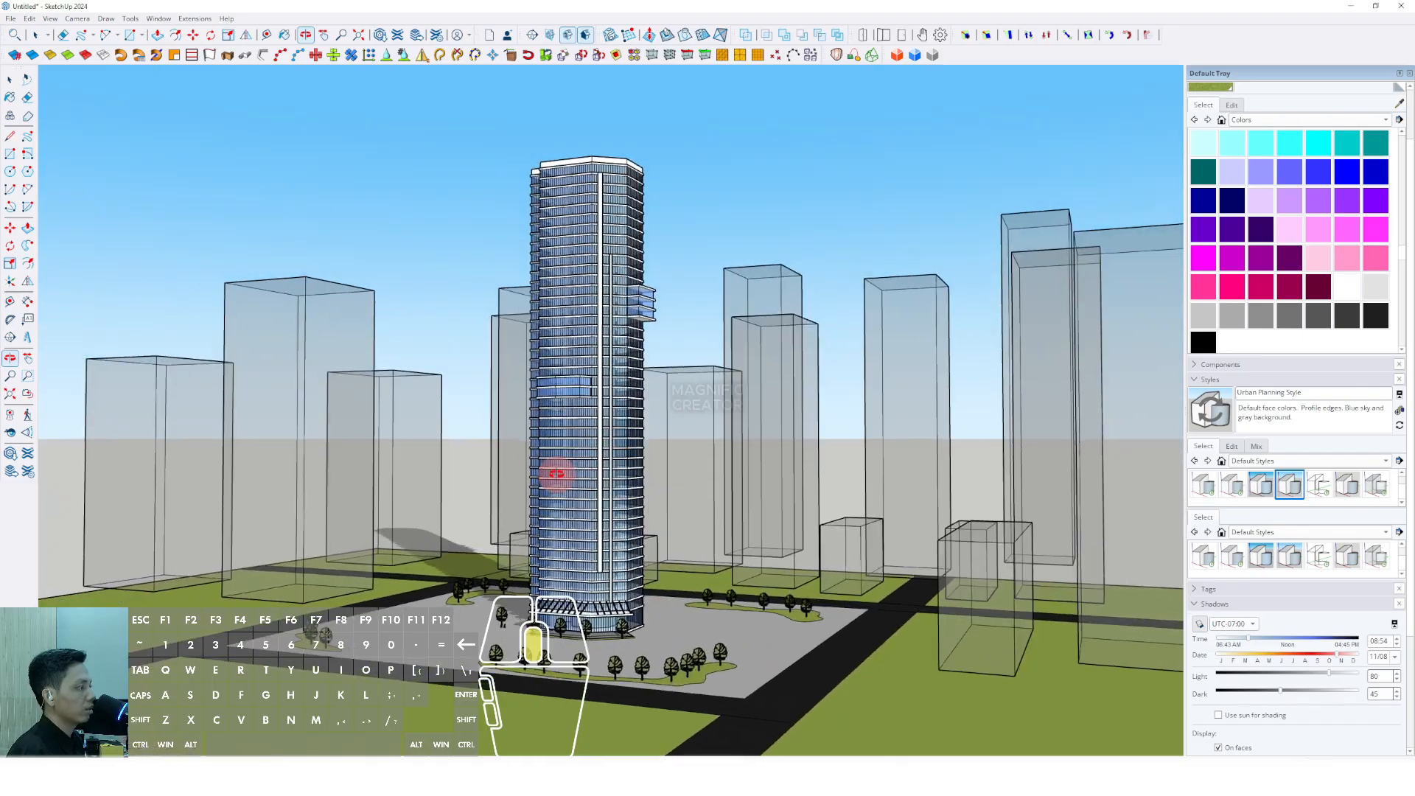
middle_drag(555, 474, 614, 558)
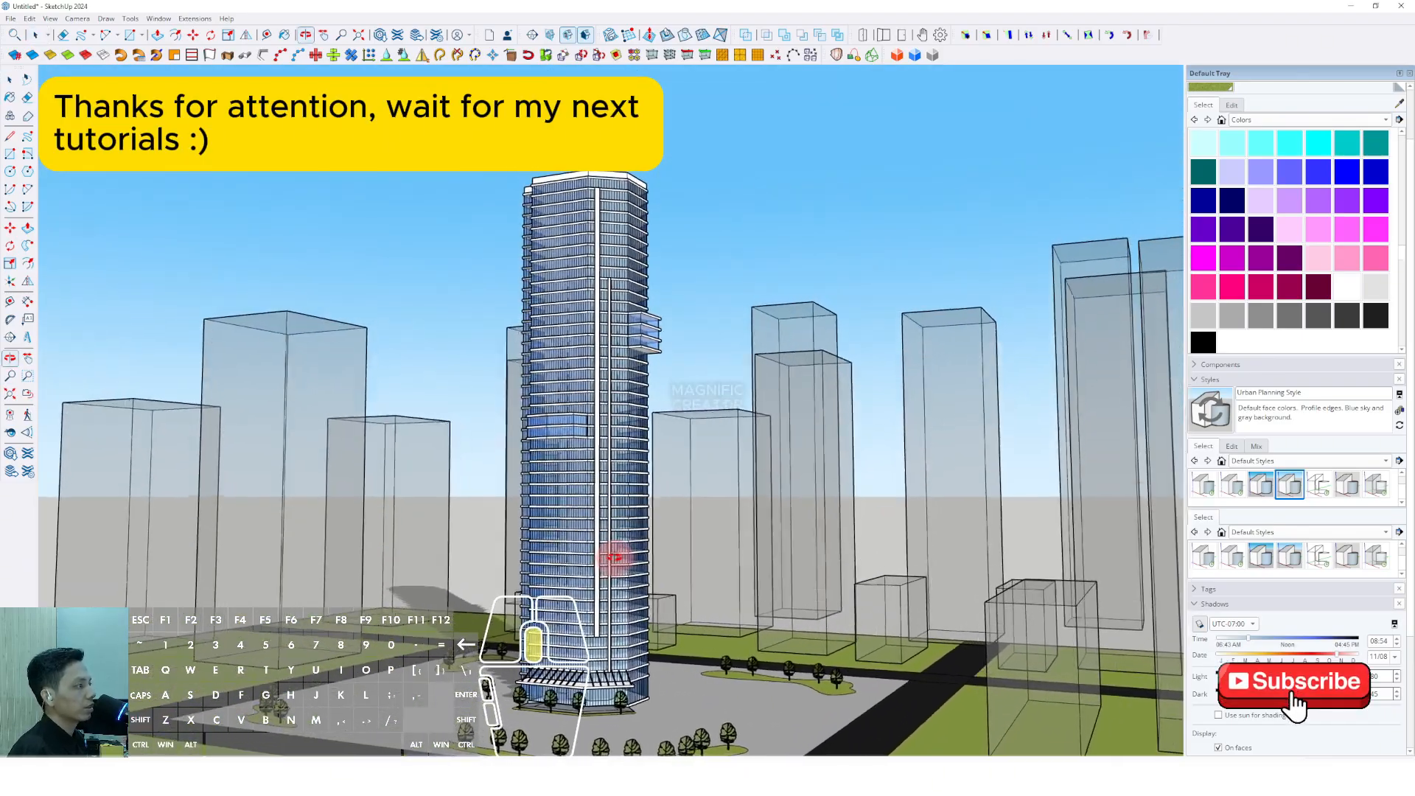